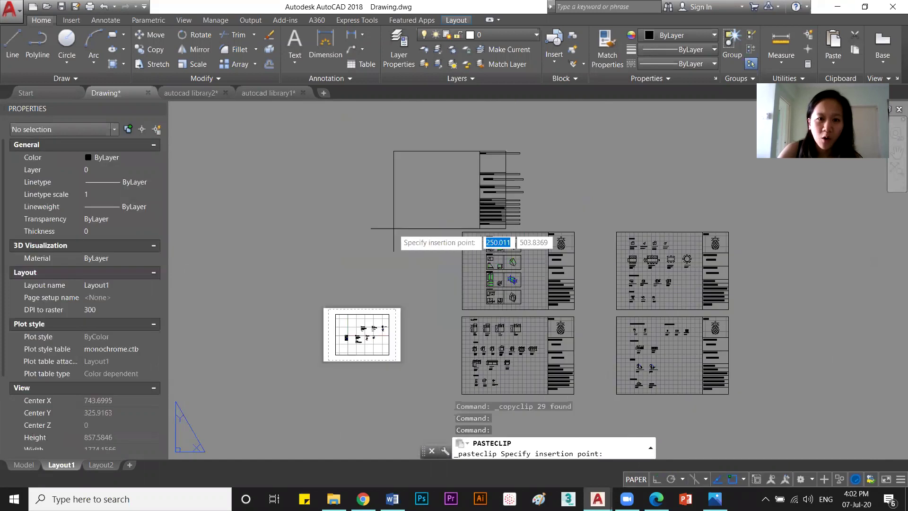
Try pasting the copied title block sheet into the empty layout space, and undo the paste.
left_click(454, 267)
left_click(454, 268)
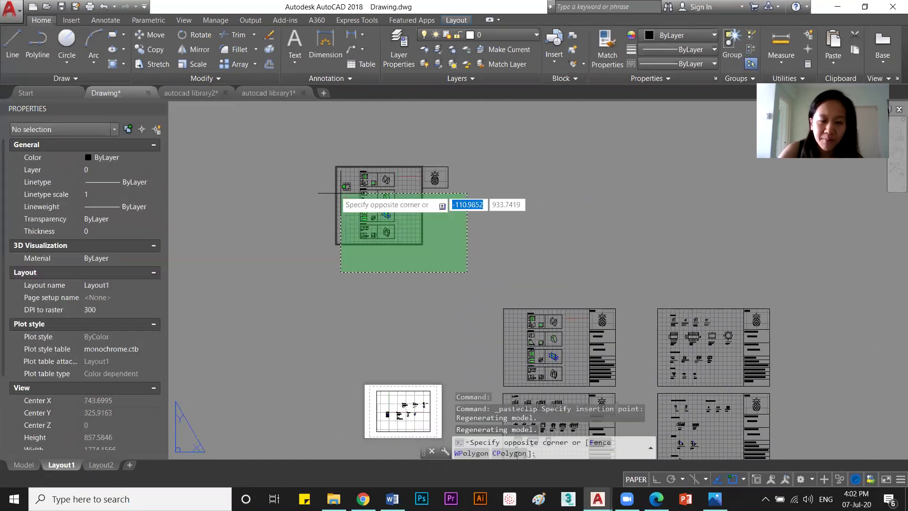
key("Escape")
key("Escape")
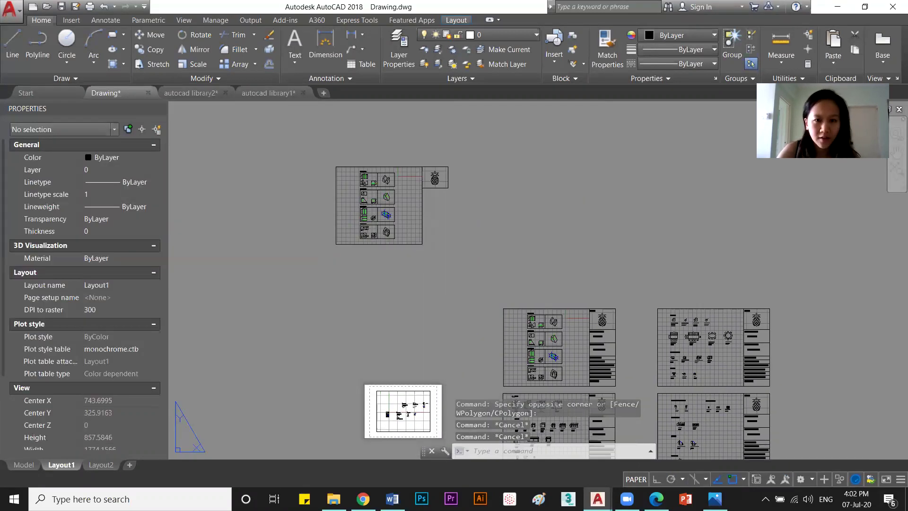
scroll(605, 454, "up", 2)
key("ctrl+z")
Copy the first A3 sheet frame with its title block from its lower-left corner to the empty space above the paper sheet.
left_click(636, 340)
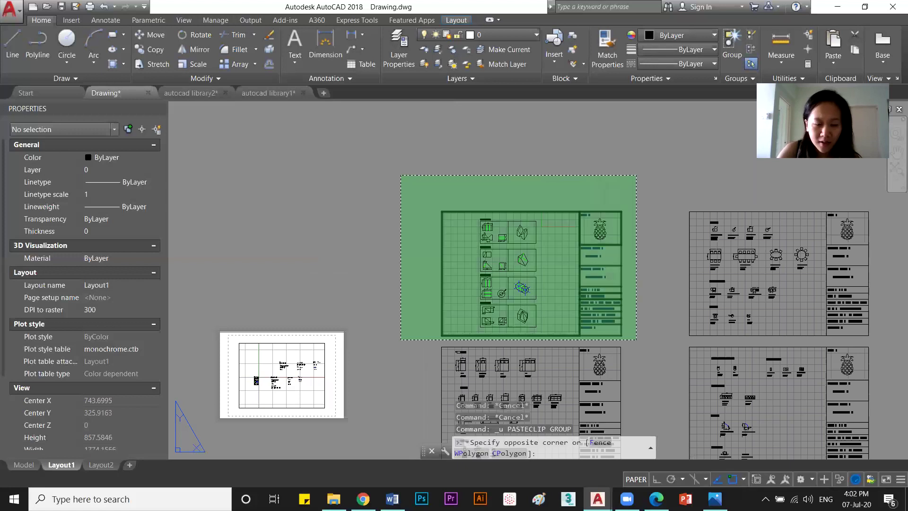
left_click(401, 178)
type("CO")
key("Return")
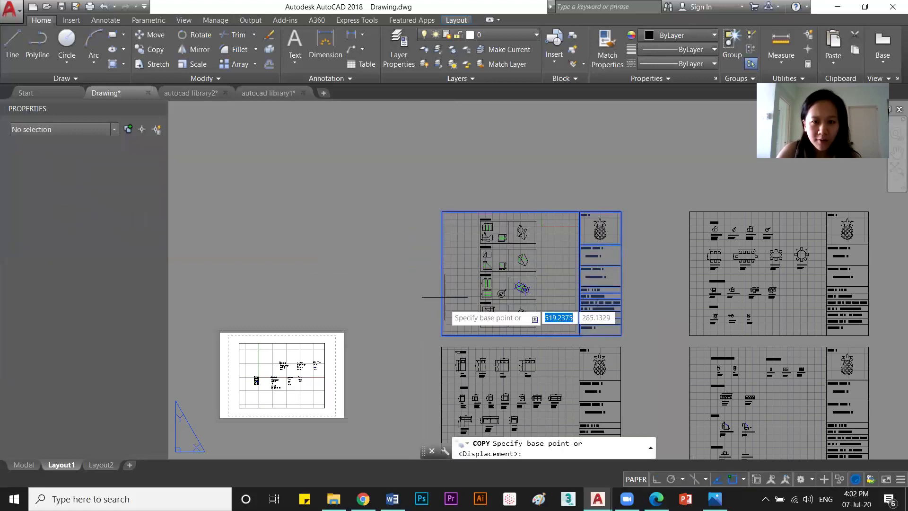
left_click(441, 335)
left_click(218, 173)
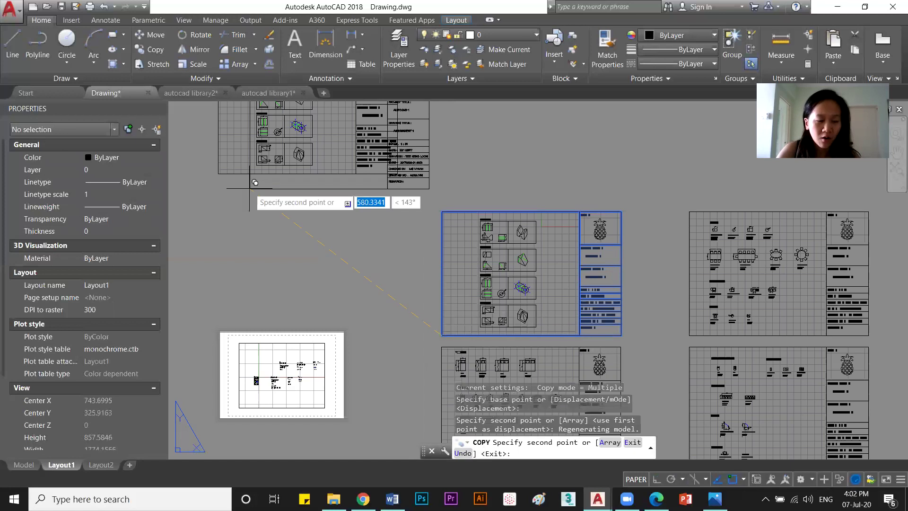
key("Escape")
Scale the copied sheet by a factor of 50 from its lower-left corner.
scroll(328, 191, "down", 2)
left_click(383, 196)
middle_click_drag(355, 166, 366, 199)
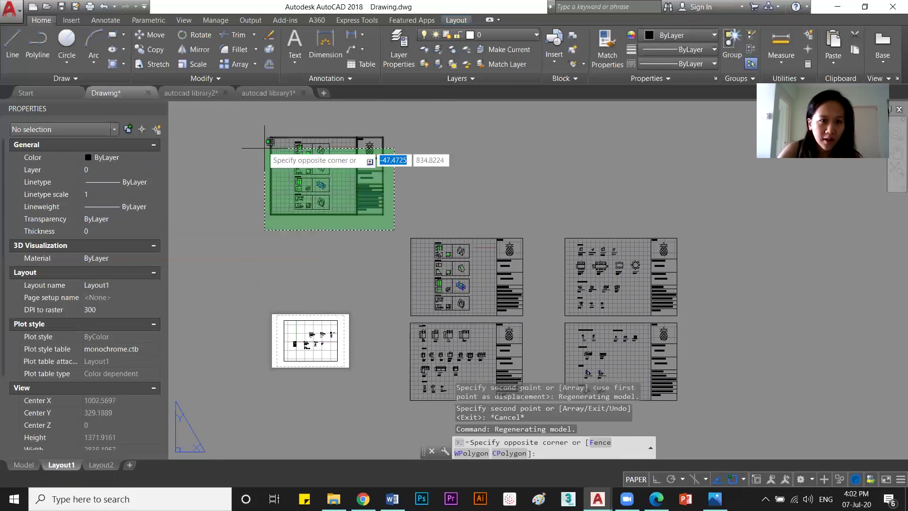
left_click(263, 135)
type("sc")
key("Return")
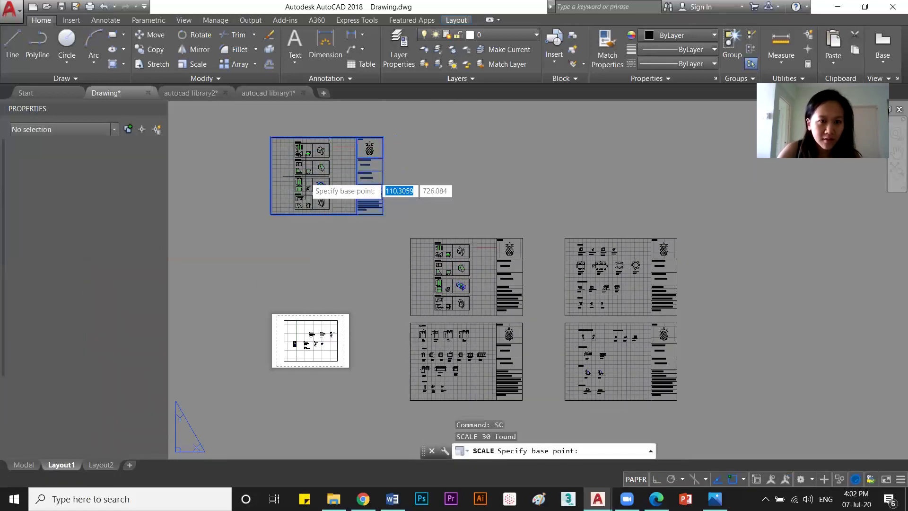
left_click(269, 214)
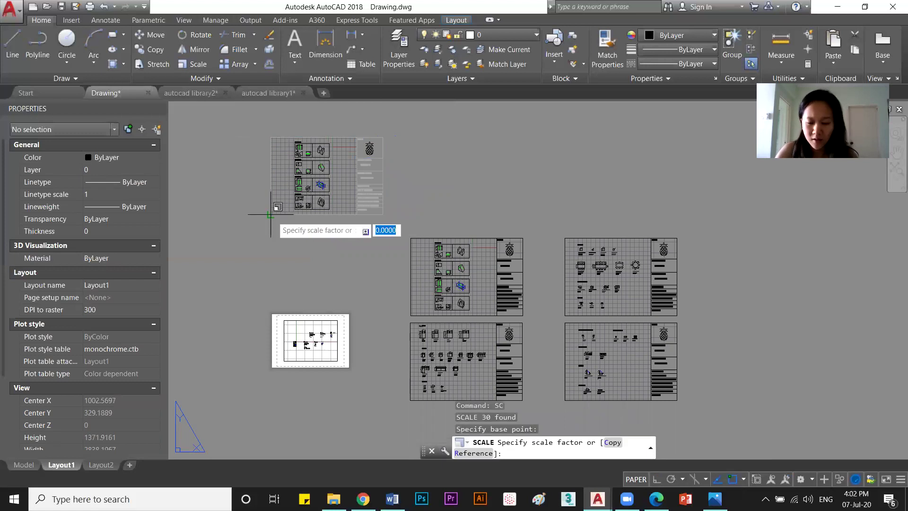
type("50")
key("Return")
Examine the size of the enlarged sheet against the original sheets and the small paper layout.
scroll(393, 221, "down", 2)
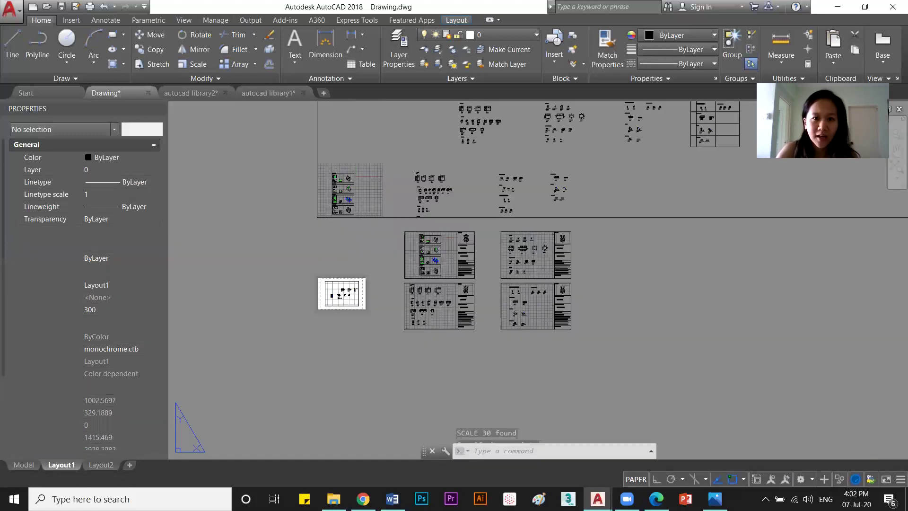
scroll(511, 263, "down", 4)
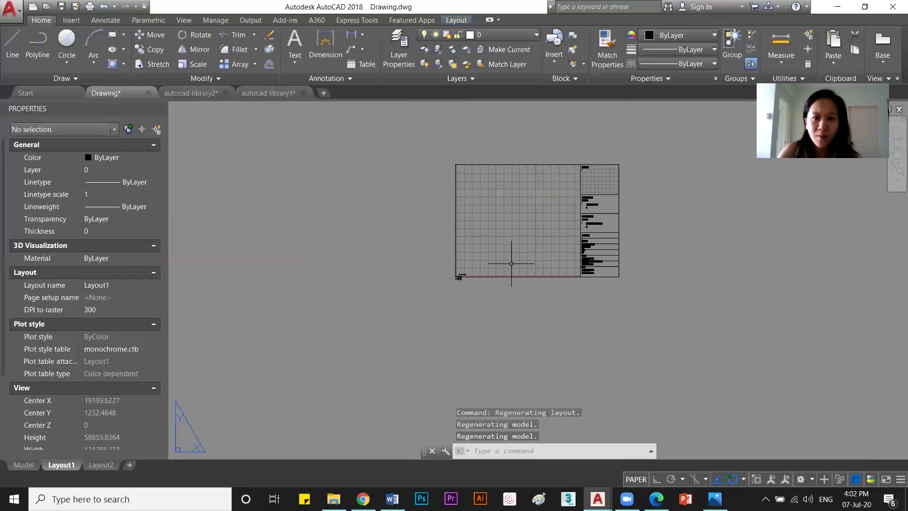
scroll(462, 280, "up", 3)
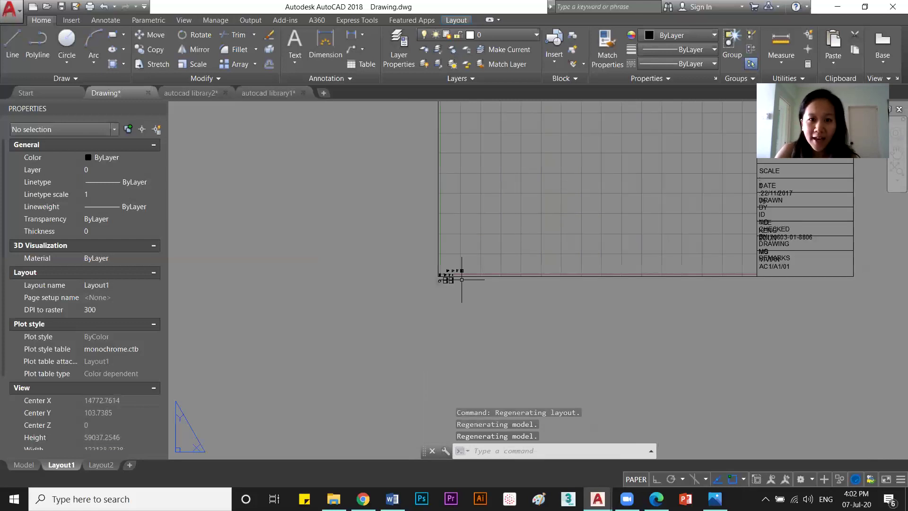
scroll(433, 270, "down", 5)
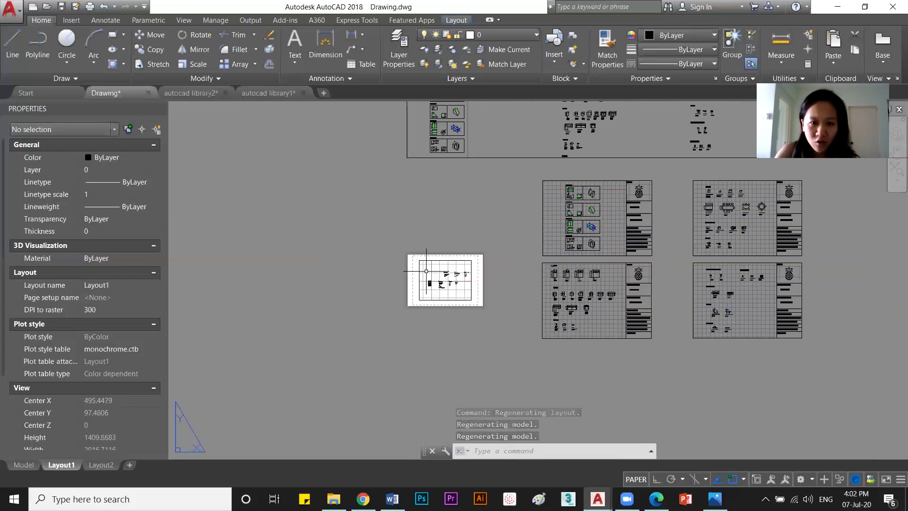
scroll(487, 270, "up", 5)
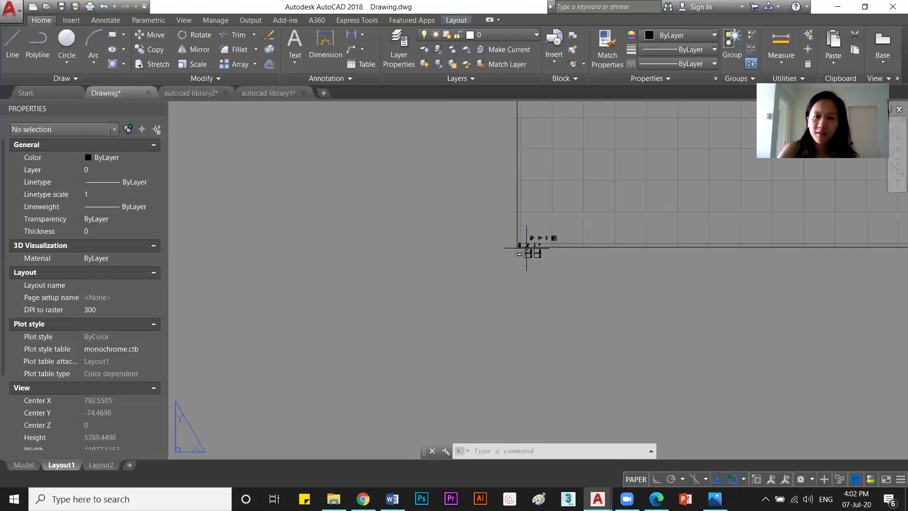
middle_click_drag(527, 247, 454, 308)
scroll(473, 270, "up", 5)
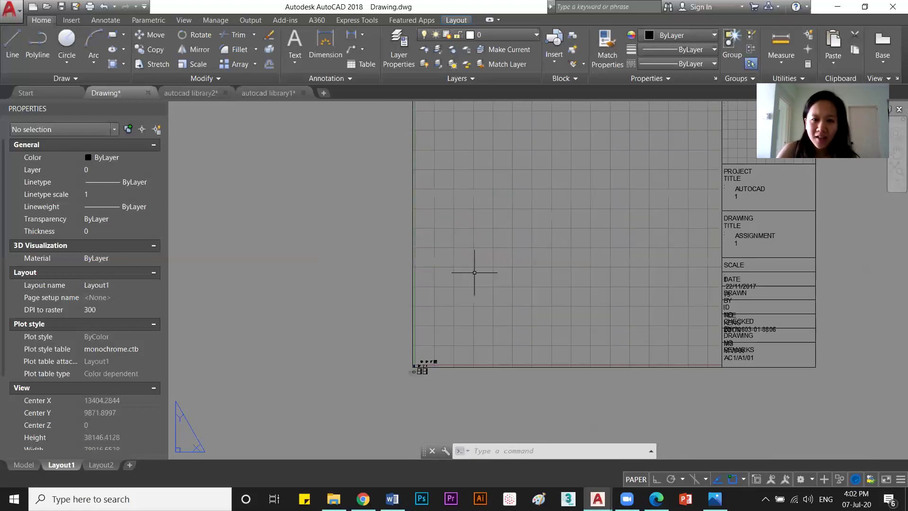
scroll(593, 248, "down", 3)
scroll(458, 379, "up", 9)
middle_click_drag(591, 147, 474, 350)
scroll(527, 189, "up", 2)
scroll(527, 189, "up", 3)
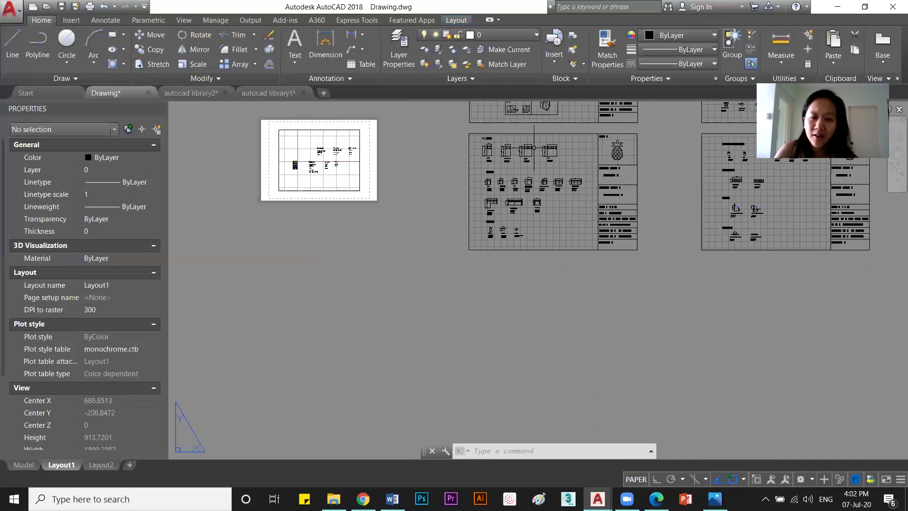
middle_click_drag(525, 180, 486, 345)
scroll(486, 213, "up", 4)
scroll(486, 214, "down", 2)
Measure the height and width of the first original sheet's frame.
type("d")
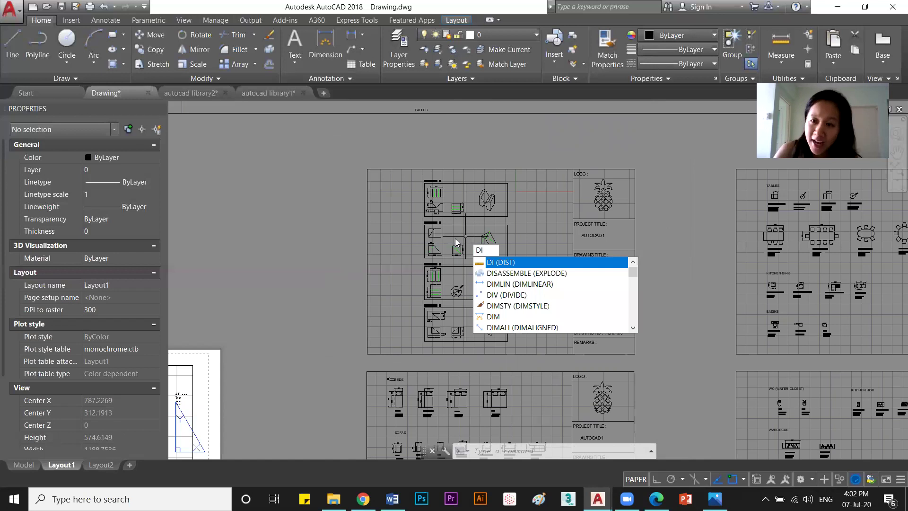
key("Return")
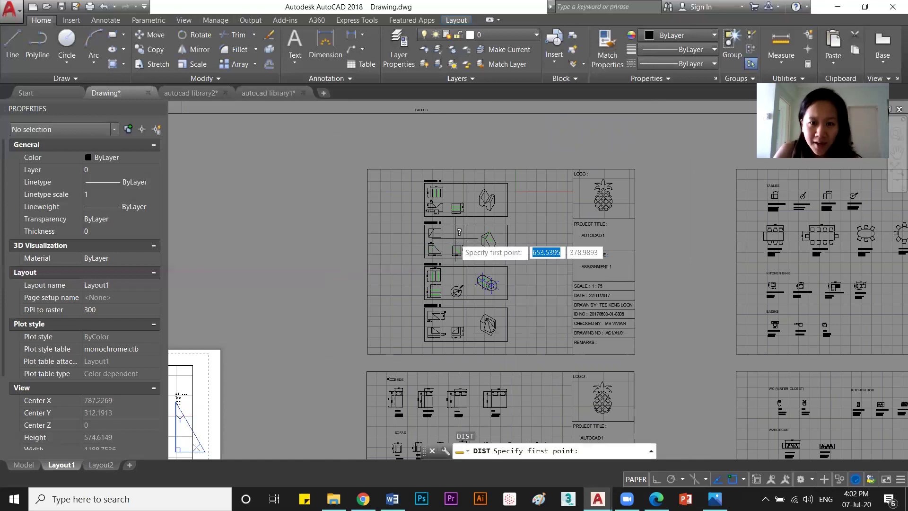
left_click(367, 169)
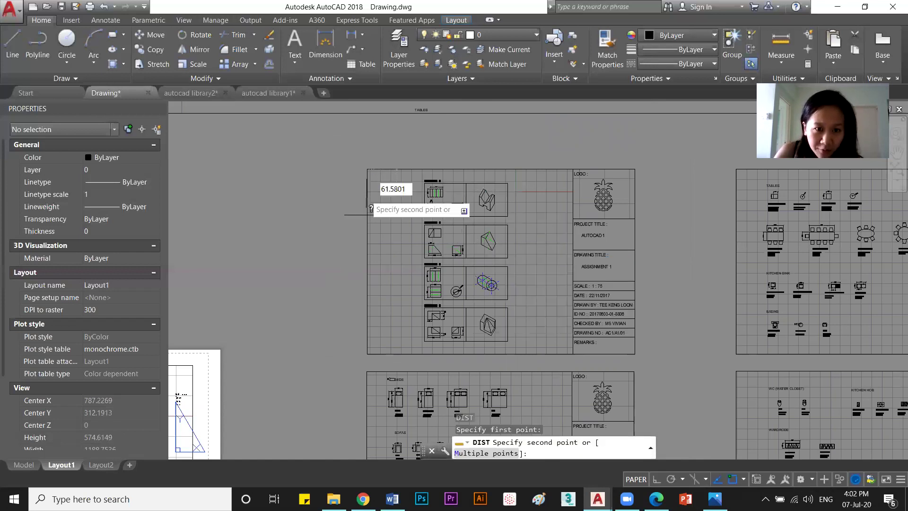
left_click(367, 354)
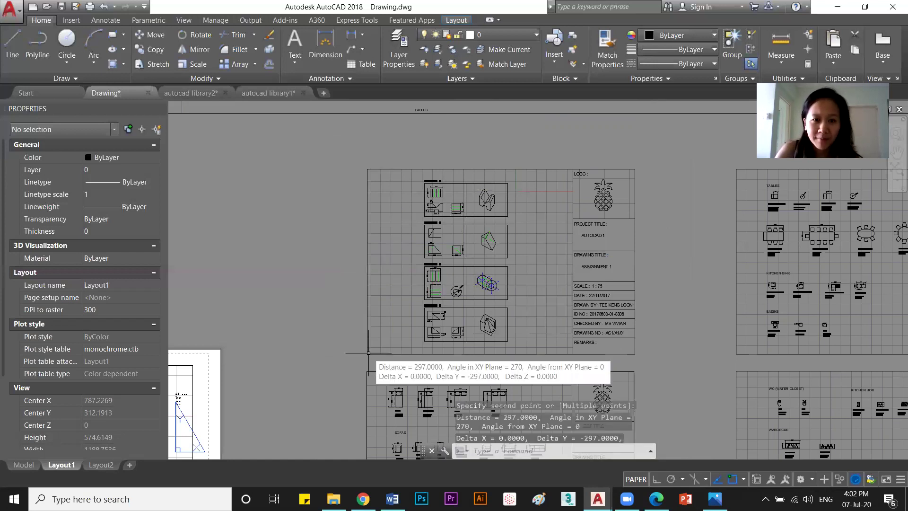
type("di")
key("Return")
left_click(367, 169)
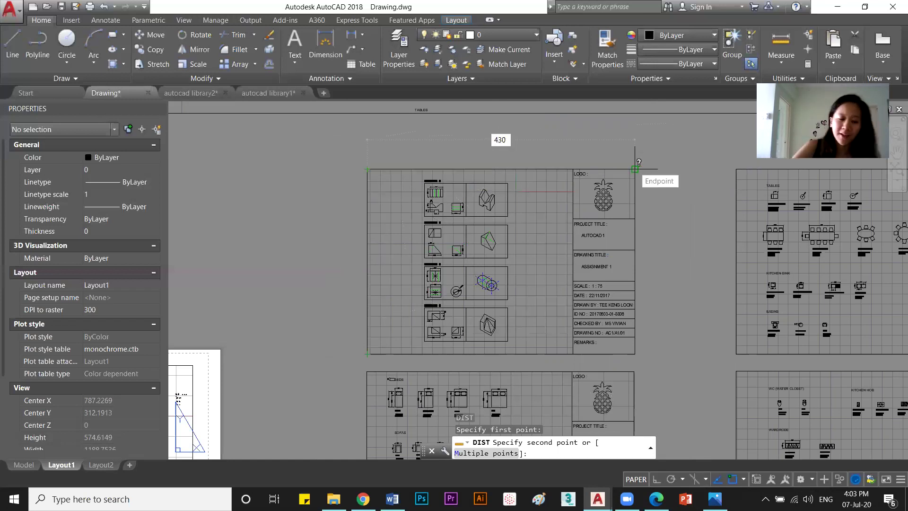
key("Escape")
Compare the enlarged title block sheet with the small layout viewport and the original sheets.
scroll(635, 169, "down", 5)
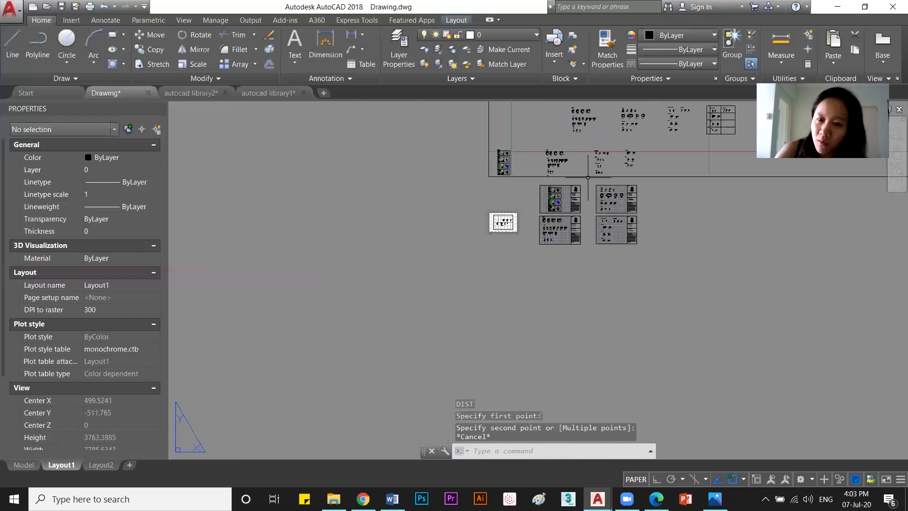
scroll(635, 169, "up", 2)
scroll(513, 282, "down", 4)
middle_click_drag(533, 279, 515, 262)
scroll(460, 280, "up", 8)
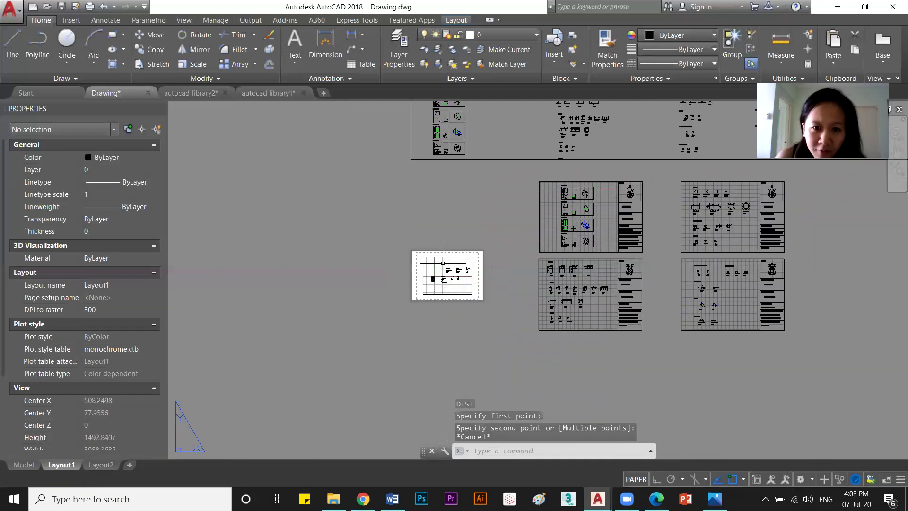
scroll(424, 257, "down", 4)
scroll(503, 212, "up", 5)
scroll(536, 203, "down", 2)
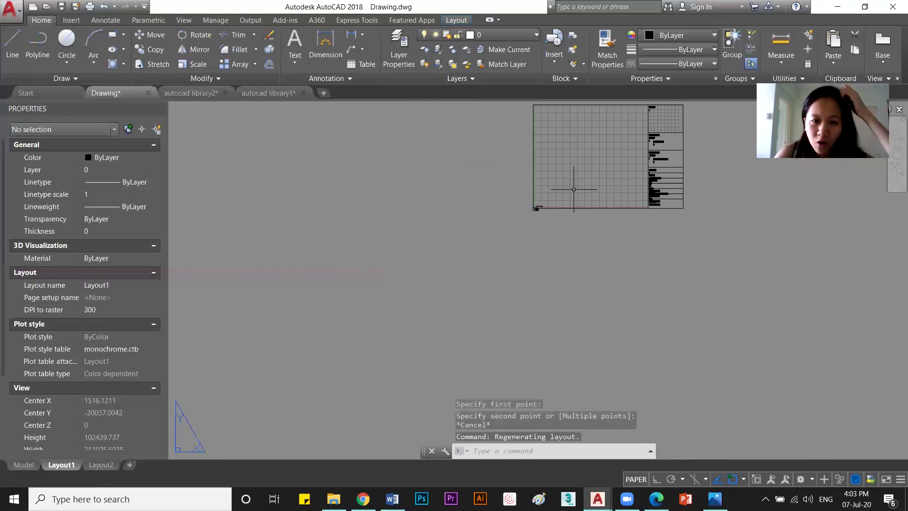
scroll(545, 237, "up", 2)
middle_click_drag(463, 350, 432, 324)
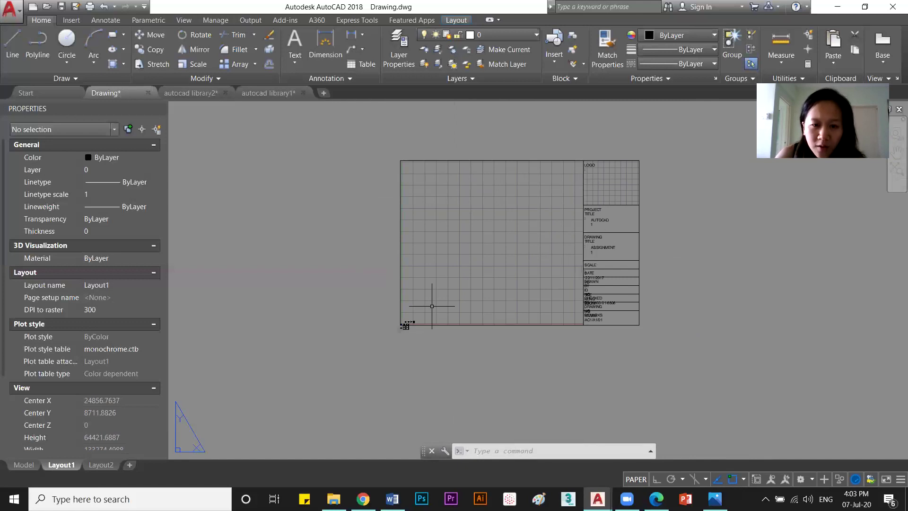
Delete the large gridded viewport together with the bottom border line of the enlarged sheet.
scroll(385, 345, "up", 5)
middle_click_drag(398, 226, 337, 320)
scroll(366, 265, "down", 4)
scroll(503, 369, "up", 2)
left_click(503, 369)
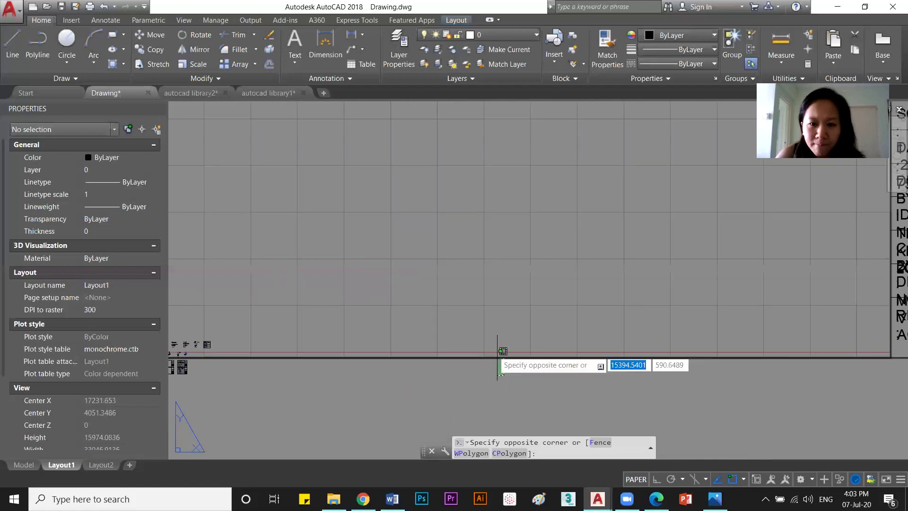
scroll(491, 345, "down", 2)
left_click(498, 324)
key("Delete")
scroll(498, 324, "down", 2)
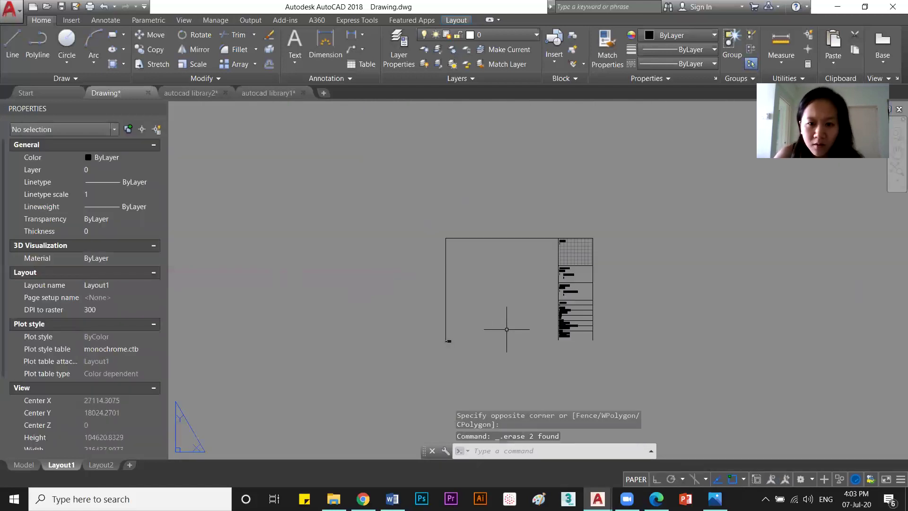
Copy the small viewport on the white paper sheet to the lower-left corner of the enlarged frame.
scroll(464, 318, "up", 1)
scroll(367, 352, "up", 2)
scroll(374, 346, "up", 3)
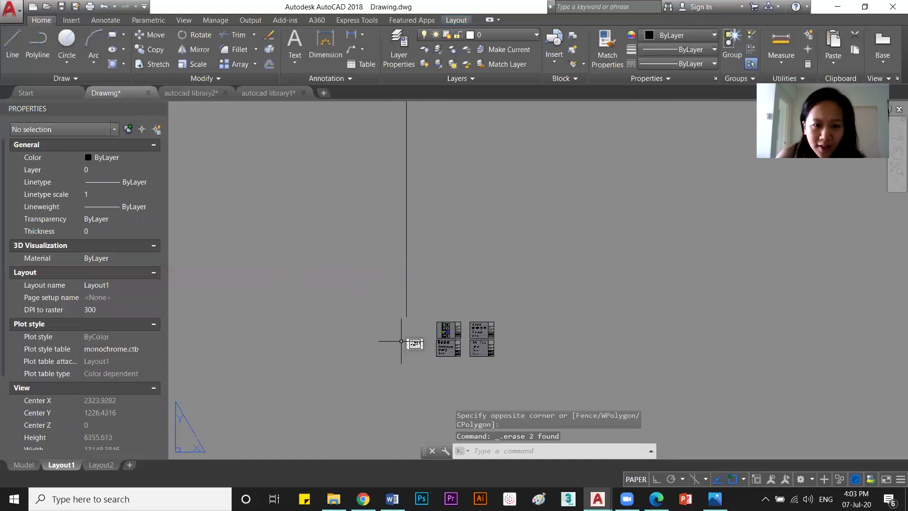
left_click(401, 321)
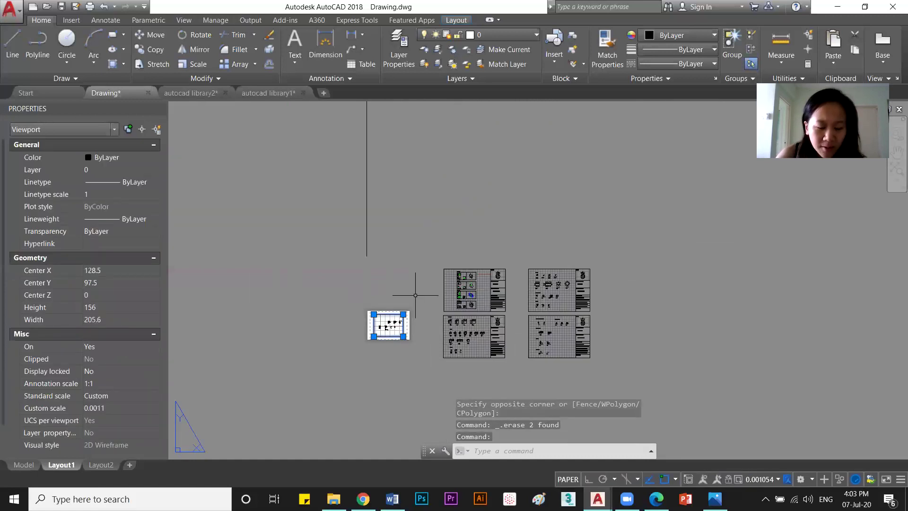
type("co")
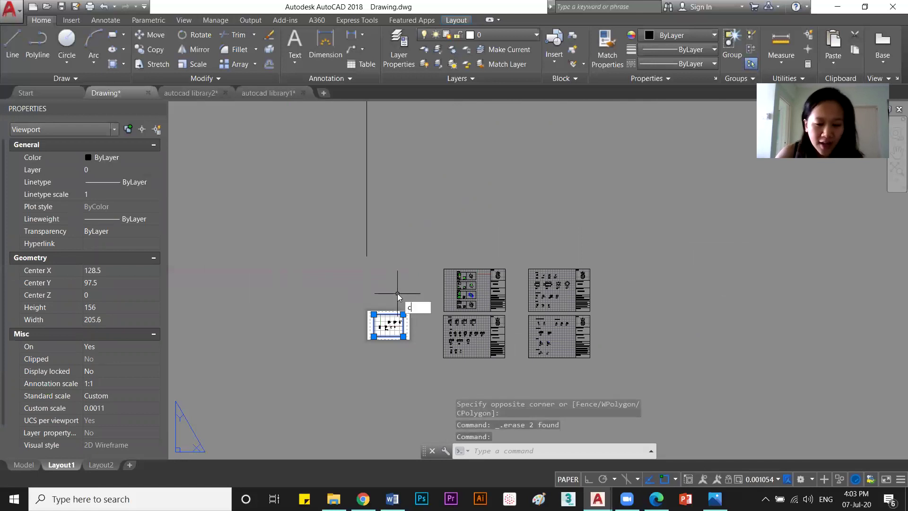
key("Return")
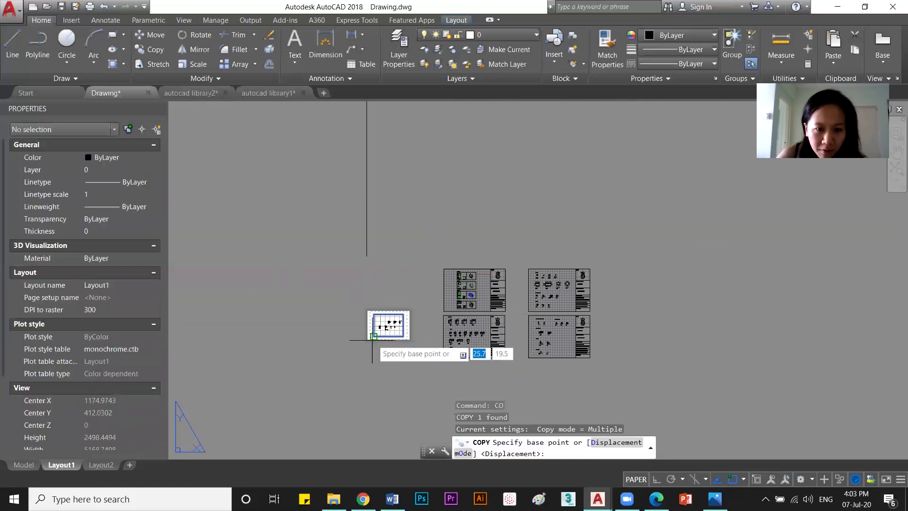
left_click(370, 312)
left_click(374, 246)
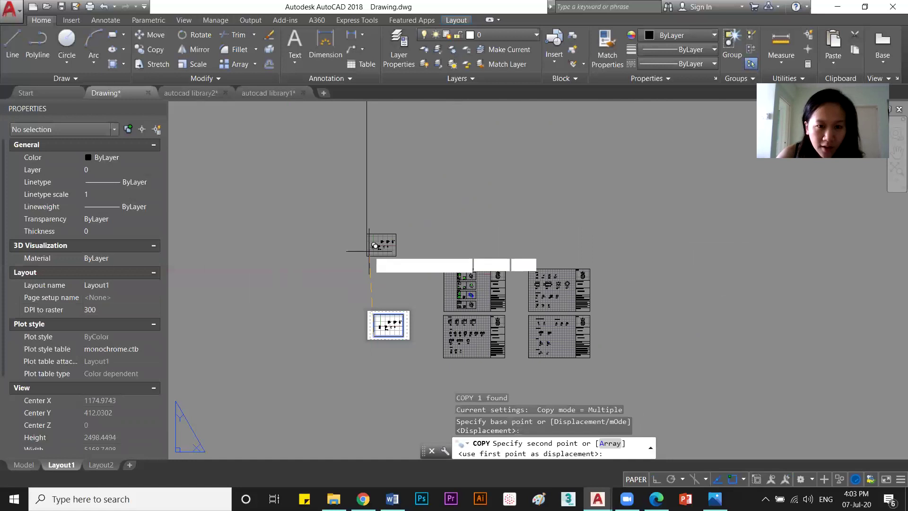
key("Escape")
Stretch the copied viewport's upper-right corner to the title block column's top corner so it fills the enlarged sheet's drawing area.
left_click(409, 235)
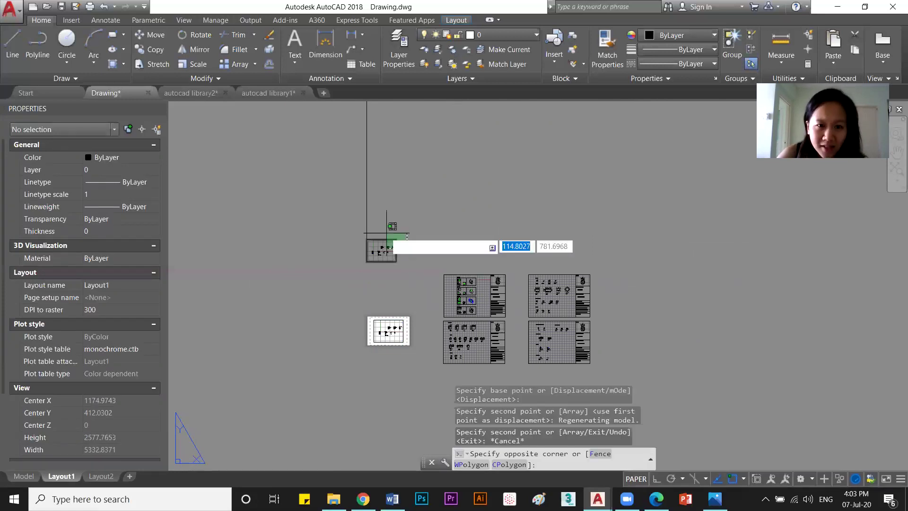
left_click(381, 247)
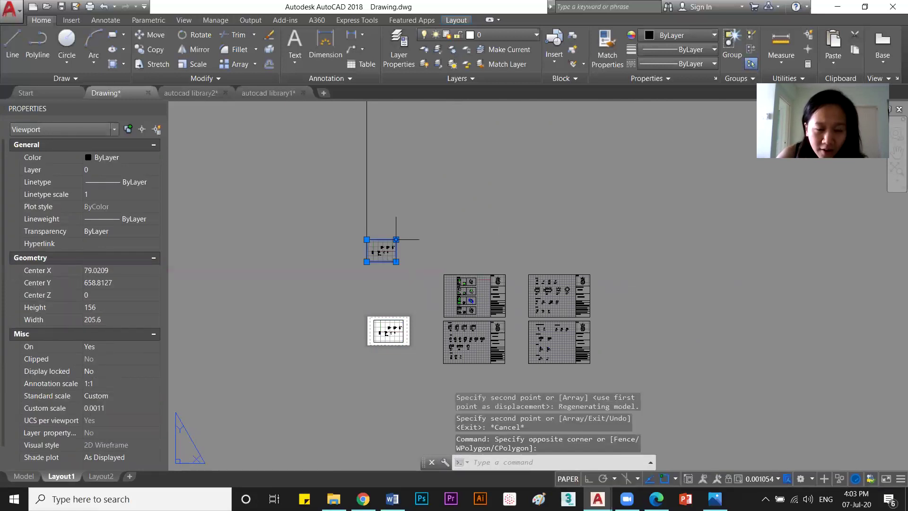
left_click(396, 240)
scroll(411, 215, "up", 5)
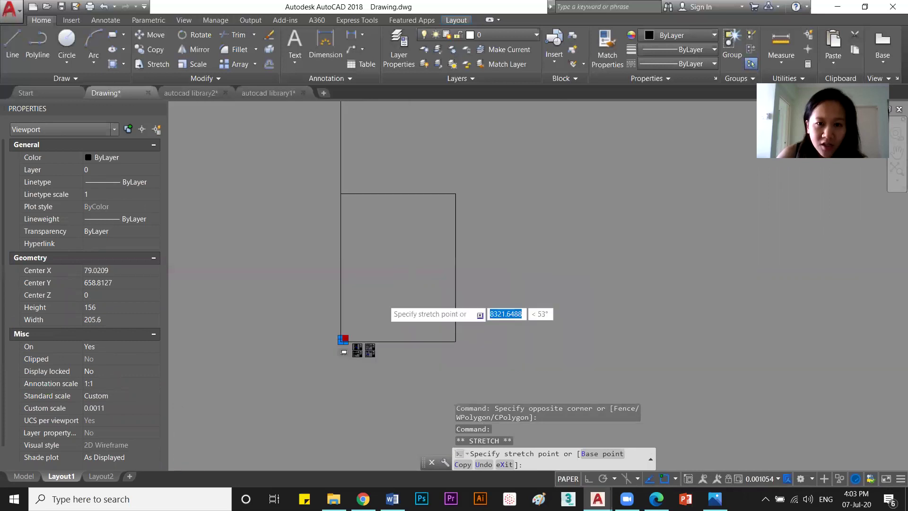
scroll(331, 322, "down", 3)
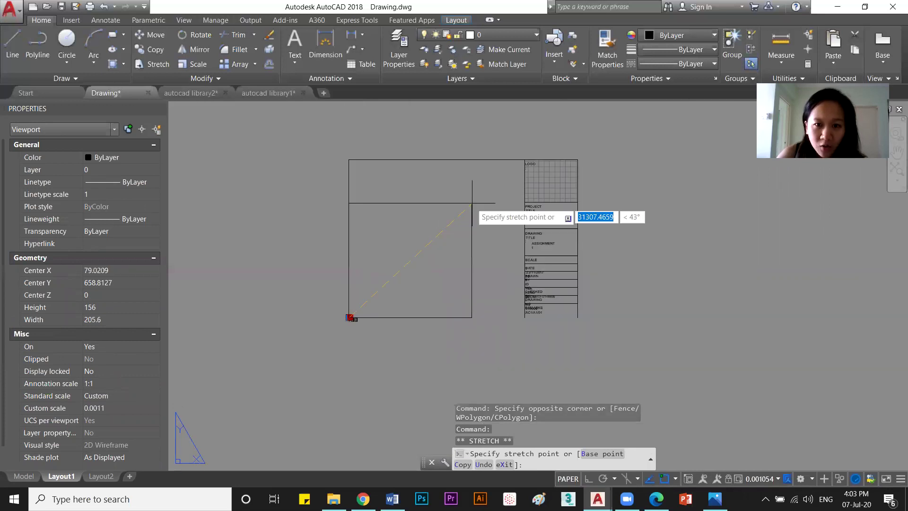
left_click(525, 159)
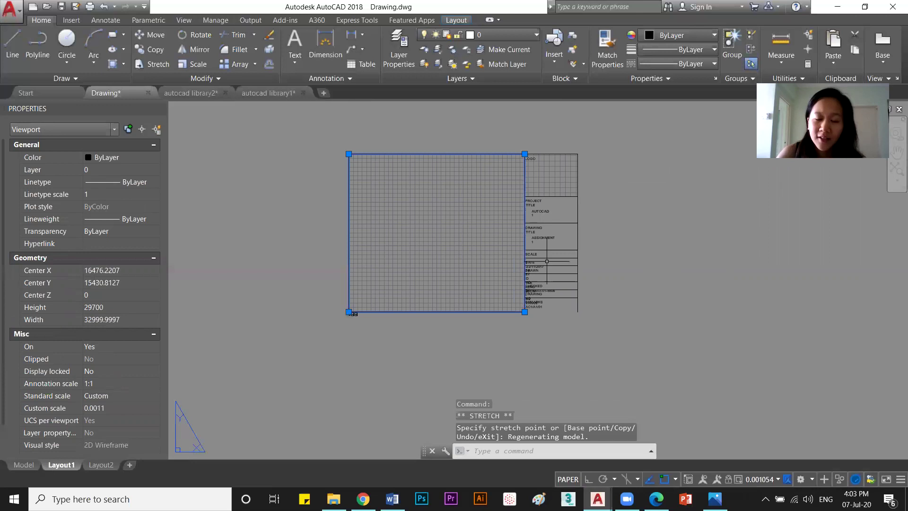
Activate the enlarged viewport and zoom its model view to a scale of 1/75xp.
double_click(422, 240)
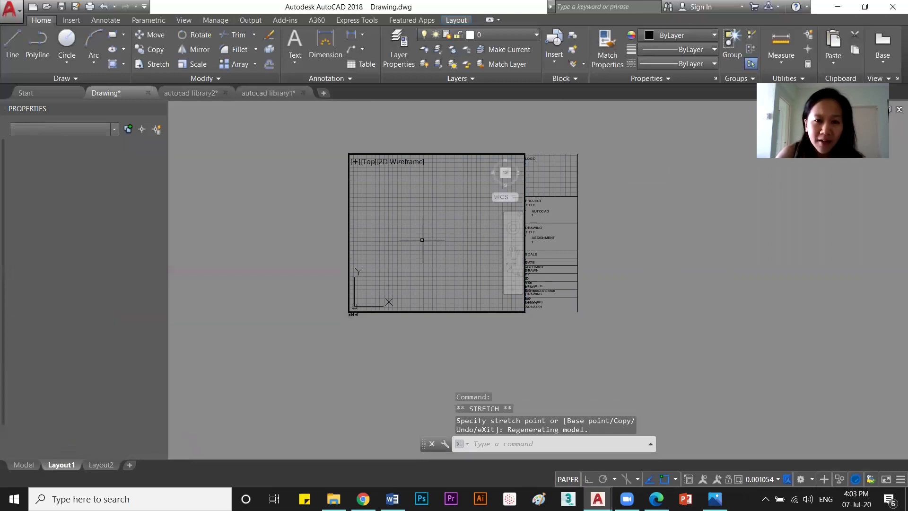
scroll(422, 240, "up", 15)
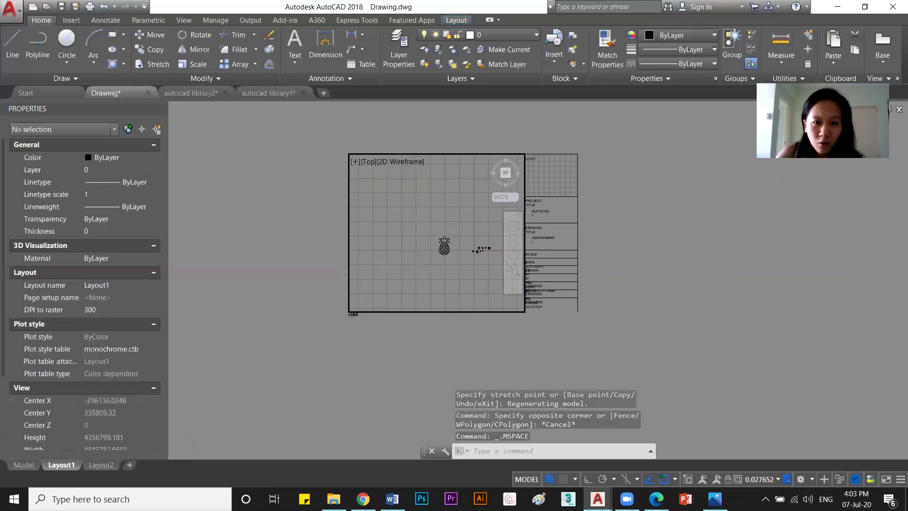
scroll(464, 261, "up", 6)
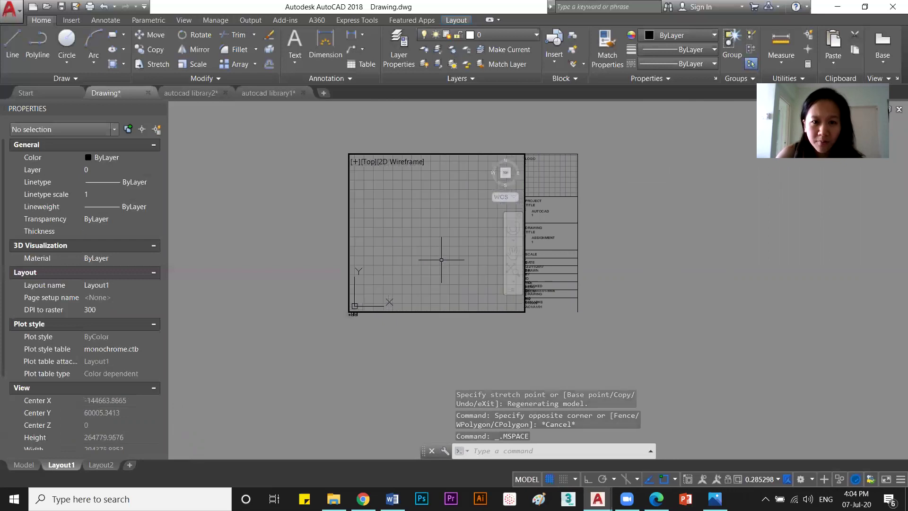
scroll(396, 275, "up", 4)
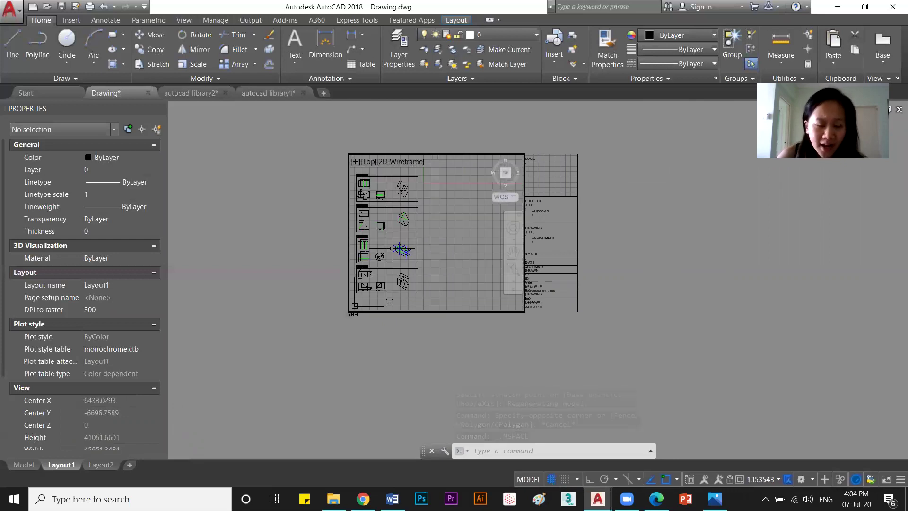
type("z")
key("Return")
type("1")
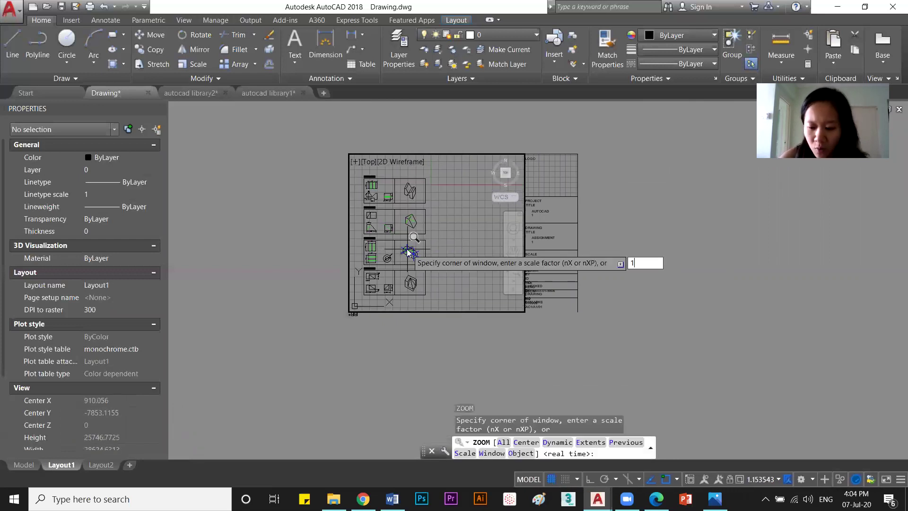
type("/75xp")
key("Return")
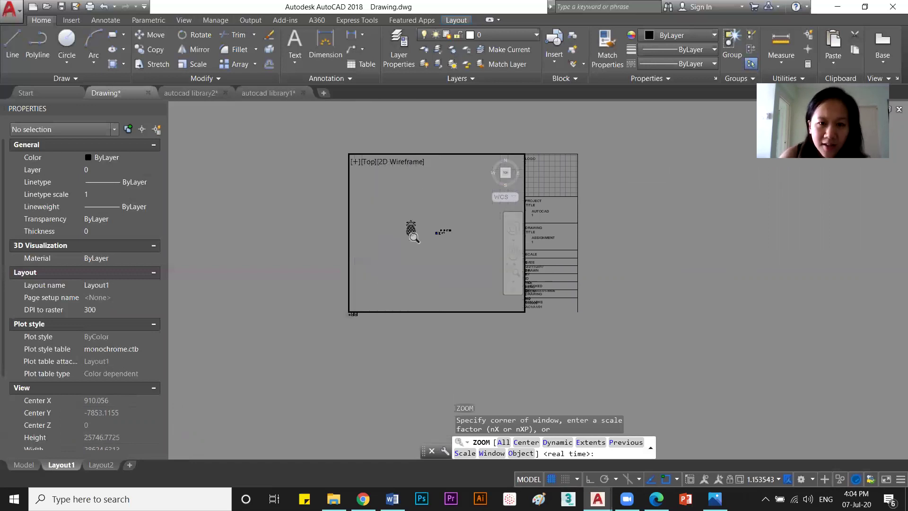
Return to paper space and delete the enlarged title block sheet together with its viewport.
double_click(645, 258)
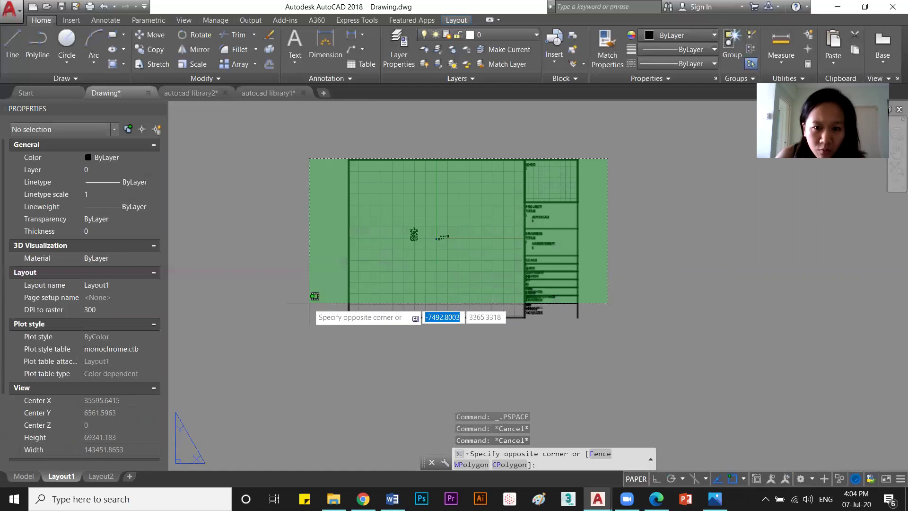
left_click(294, 311)
key("Delete")
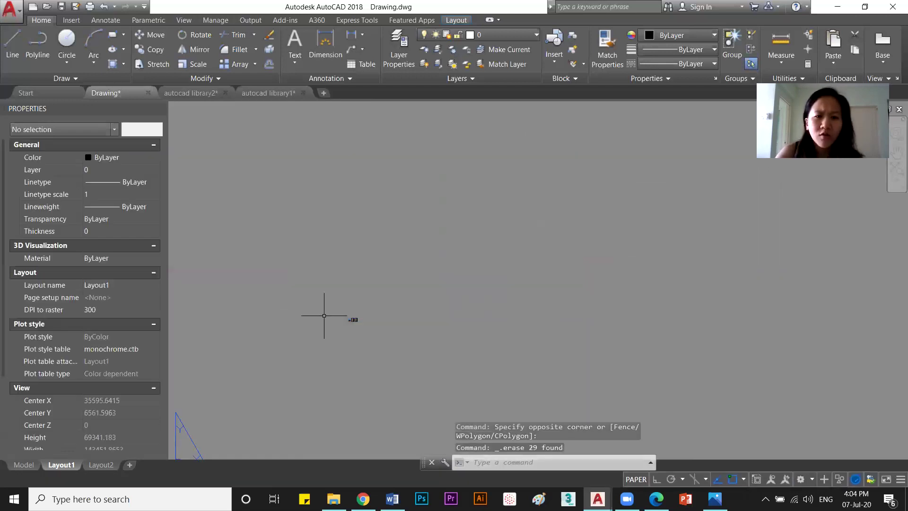
Open the plot settings for a single sheet of Layout1, turning off the batch plot prompt for future plots.
scroll(402, 314, "down", 5)
scroll(483, 326, "up", 4)
scroll(485, 325, "up", 2)
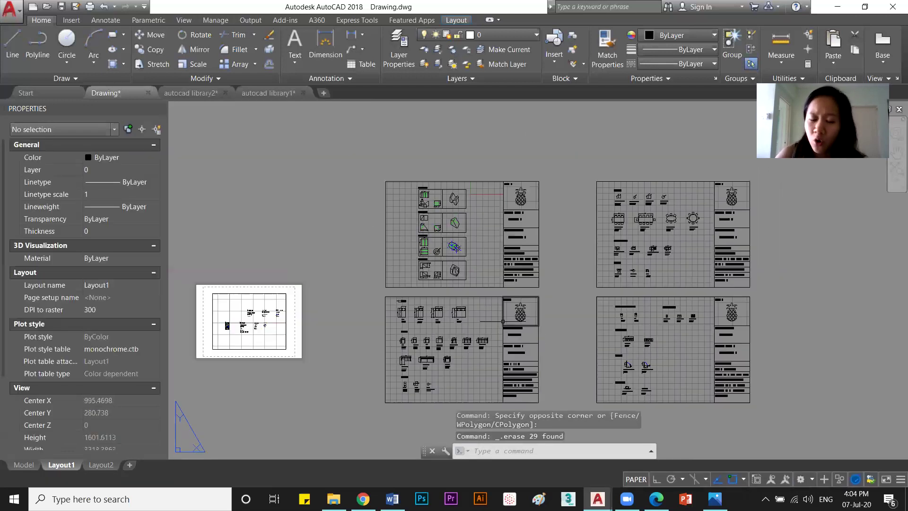
middle_click_drag(506, 318, 533, 324)
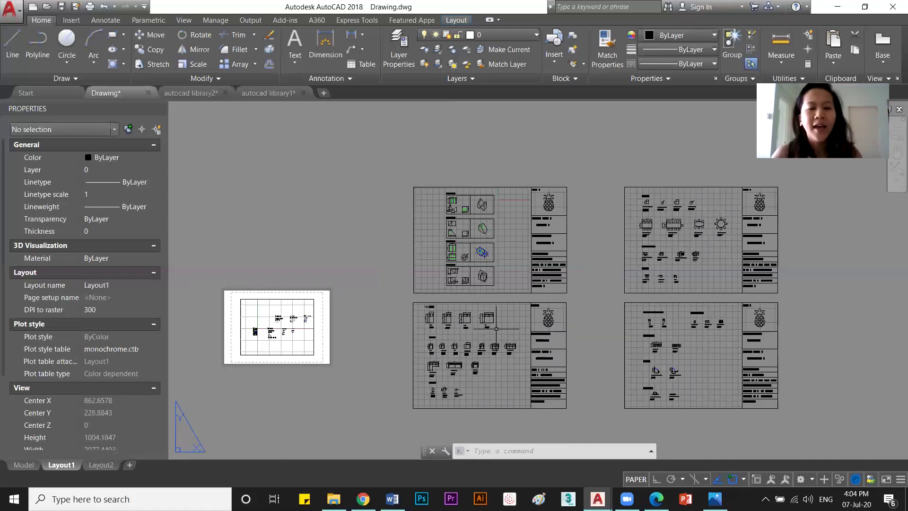
scroll(502, 264, "up", 2)
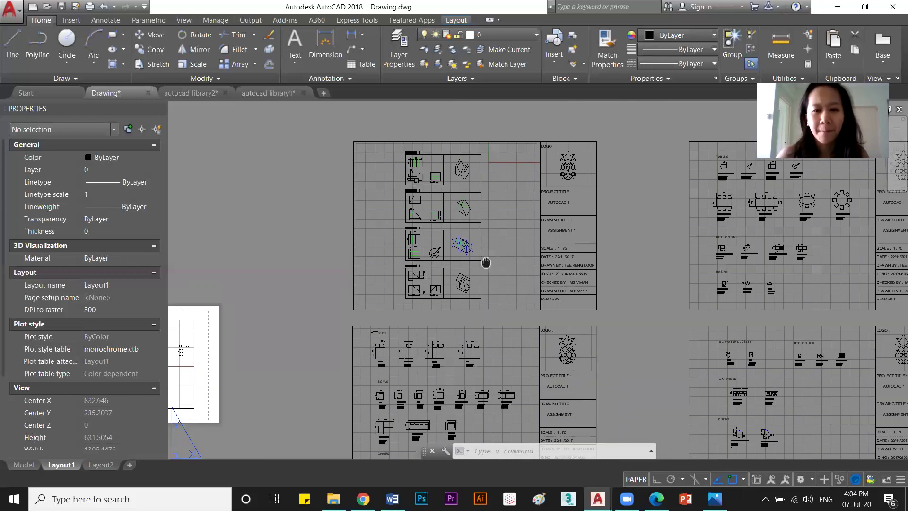
middle_click_drag(566, 216, 524, 263)
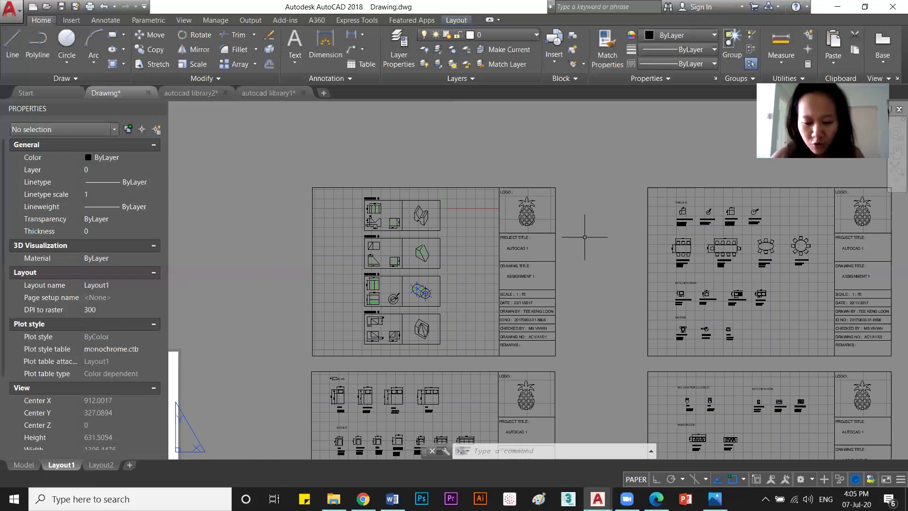
key("ctrl+p")
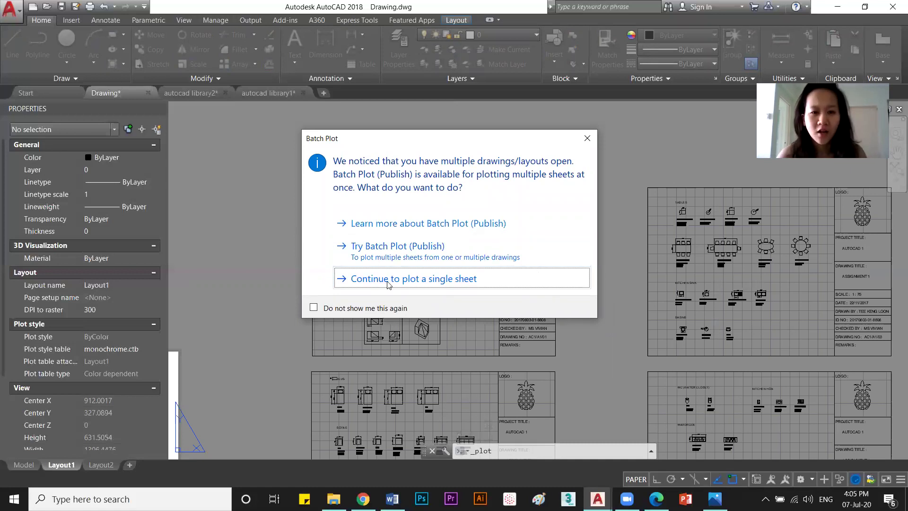
left_click(313, 308)
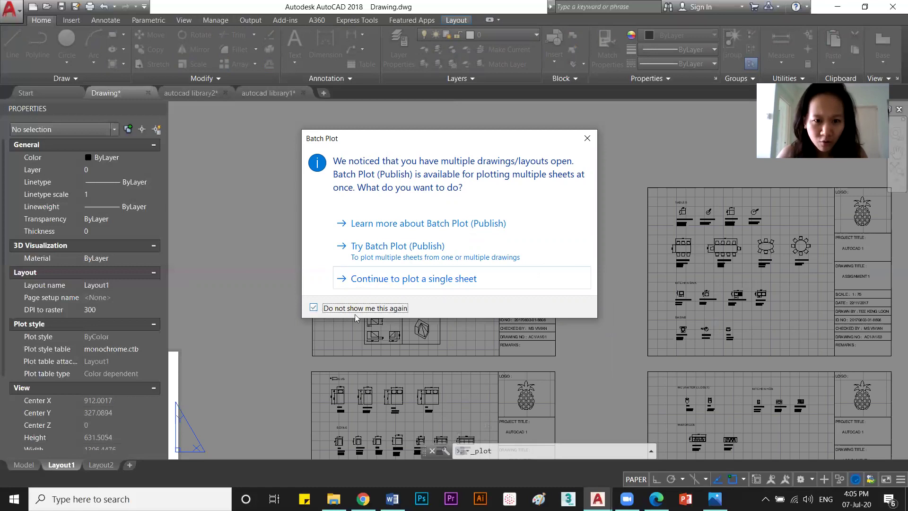
left_click(386, 280)
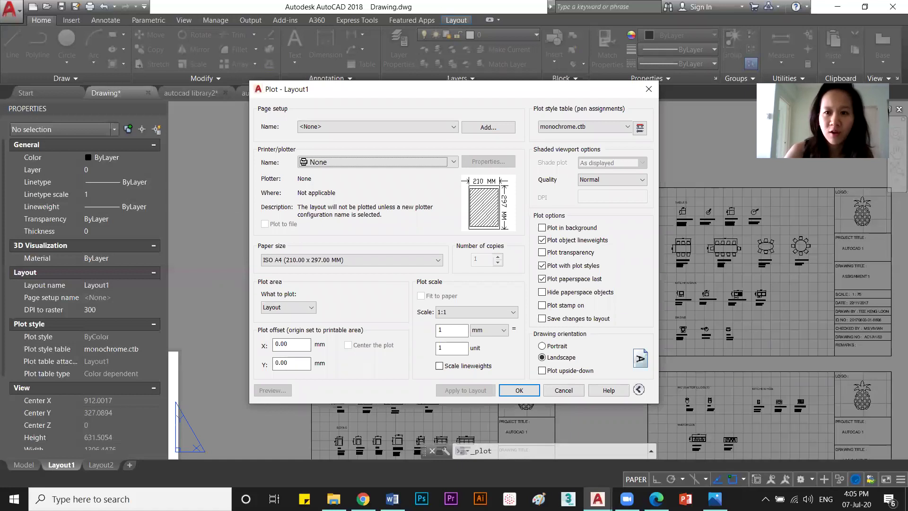
left_click(648, 89)
key("Return")
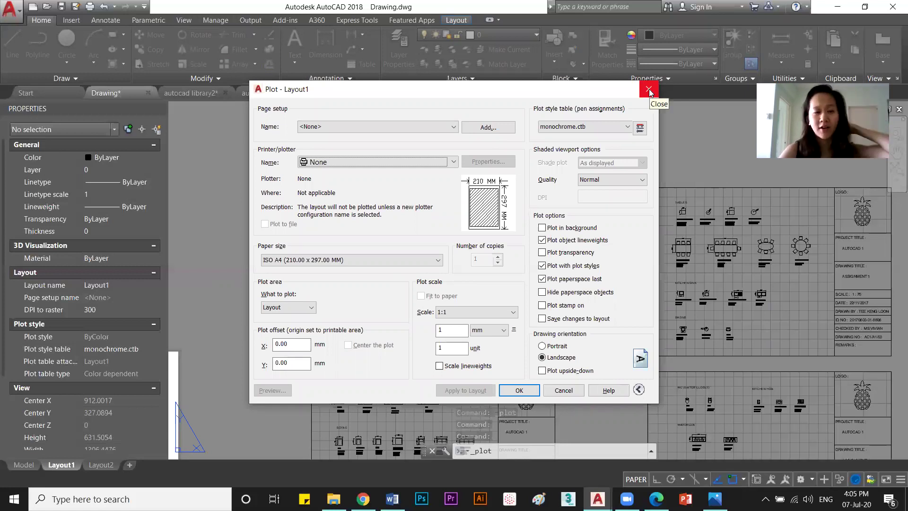
Set the plotter to DWG To PDF.pc3 and the paper size to ISO A3 (420.00 x 297.00 MM).
left_click(423, 127)
left_click(415, 137)
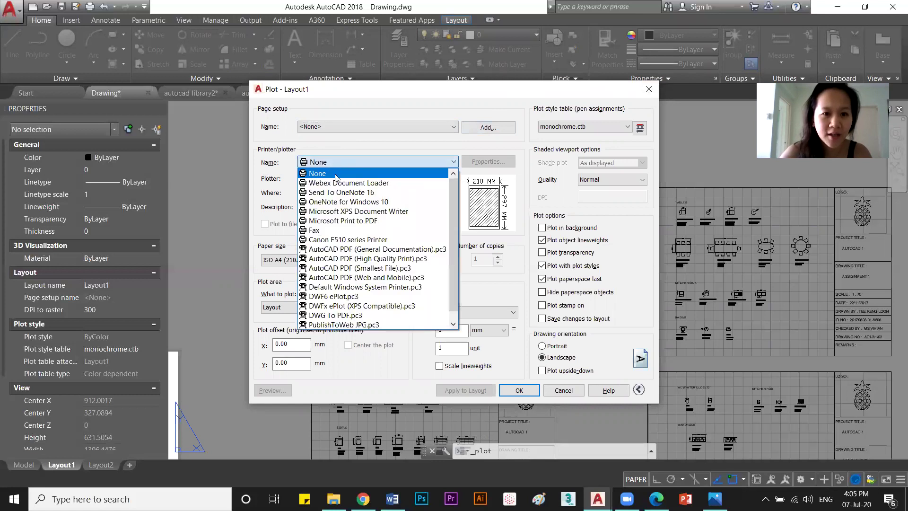
mouse_move(453, 199)
left_mouse_down()
mouse_move(454, 190)
mouse_move(450, 207)
left_mouse_up()
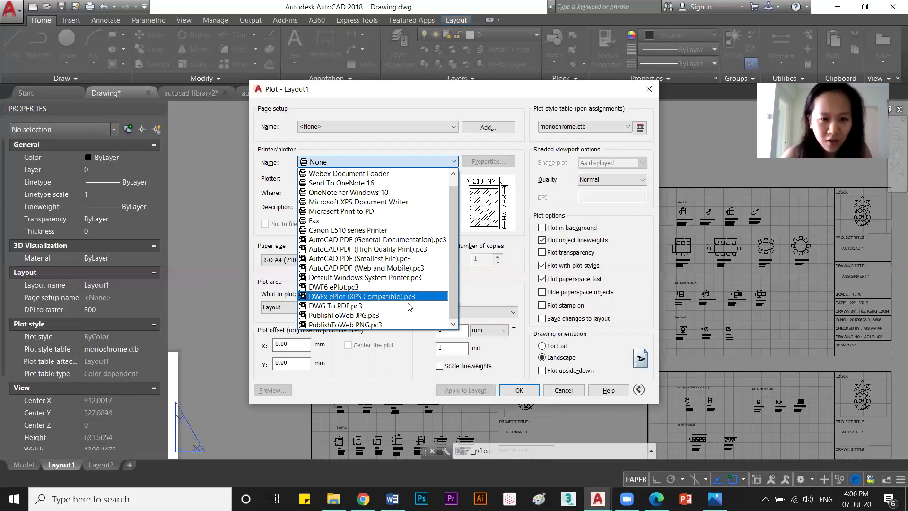
left_click(326, 306)
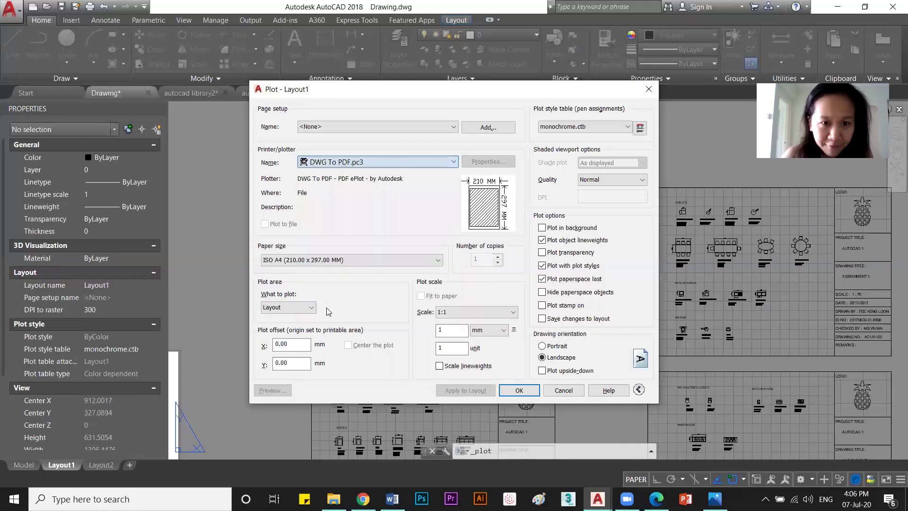
left_click(292, 261)
scroll(297, 283, "up", 2)
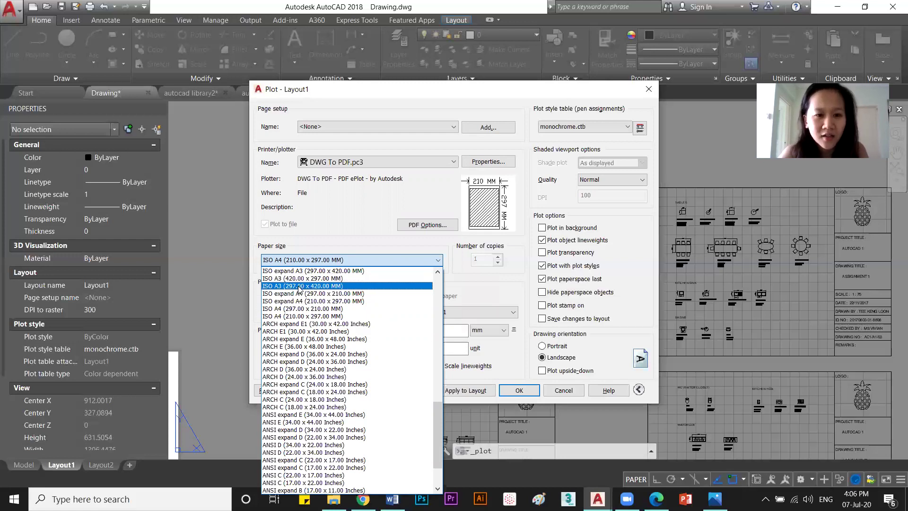
left_click(297, 278)
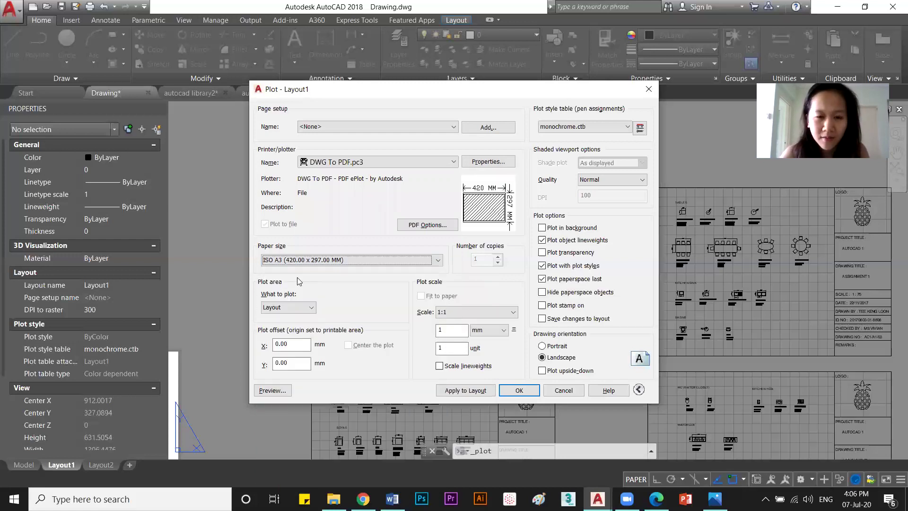
Define the plot area as a window from the upper-left to the lower-right corner of the first original sheet's frame.
left_click(289, 307)
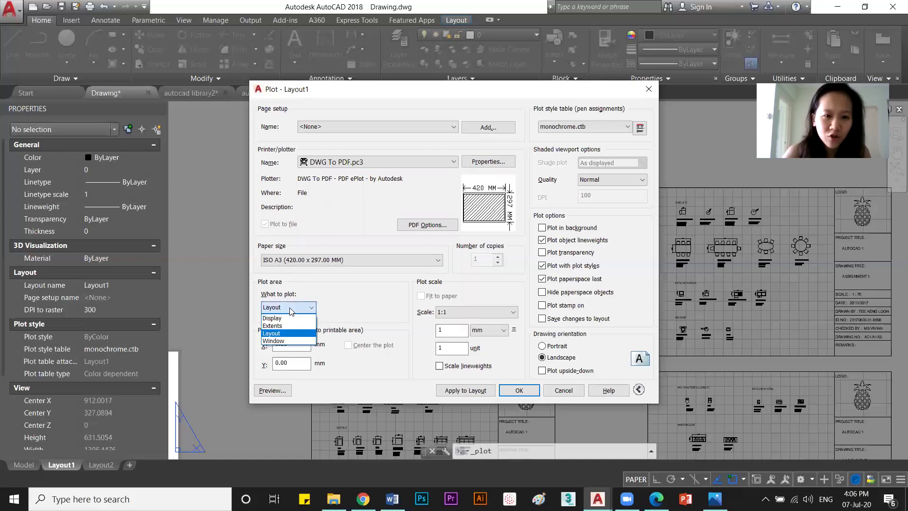
left_click(300, 341)
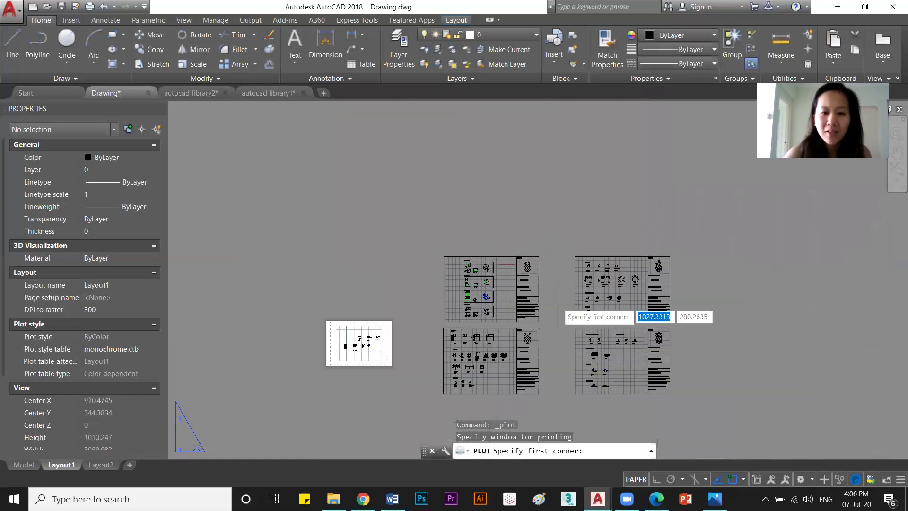
middle_click_drag(559, 308, 462, 233)
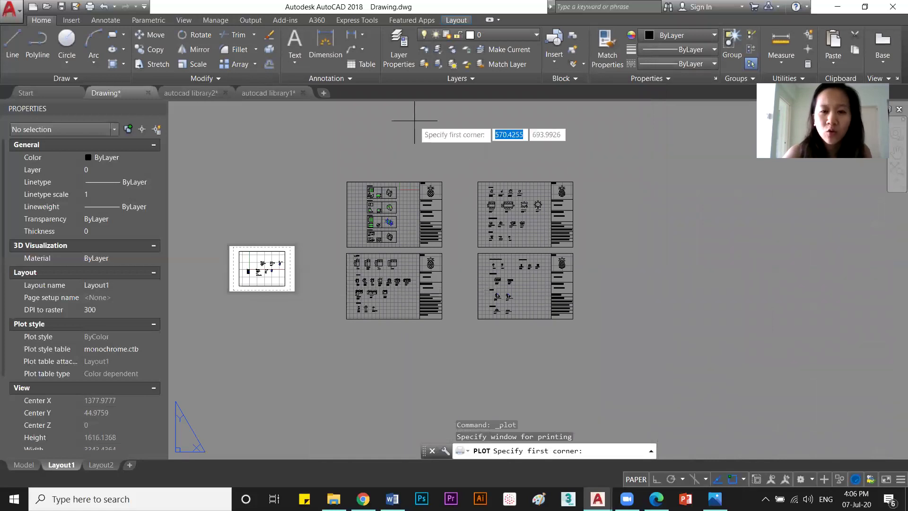
scroll(385, 178, "up", 2)
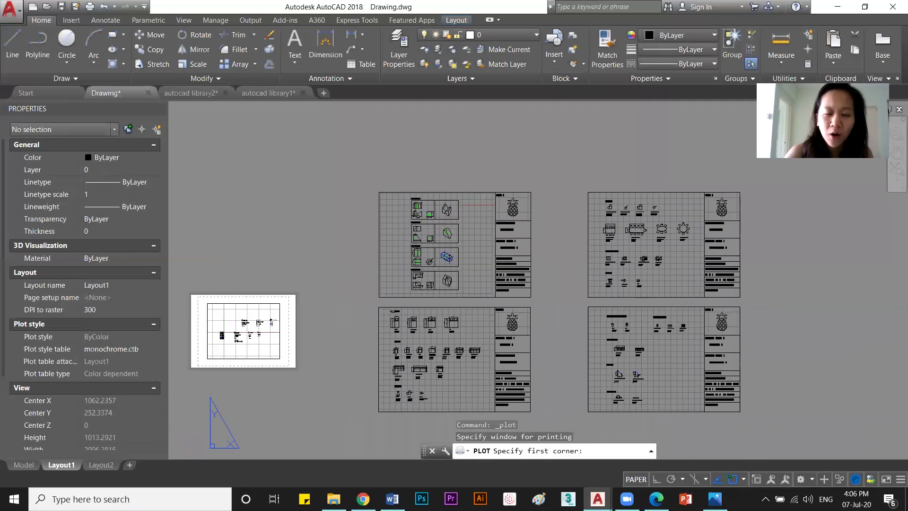
left_click(379, 192)
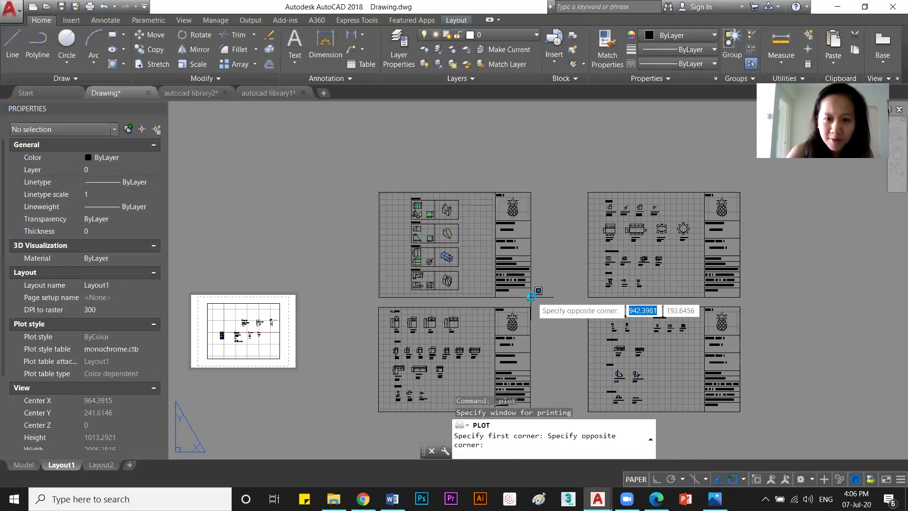
left_click(530, 297)
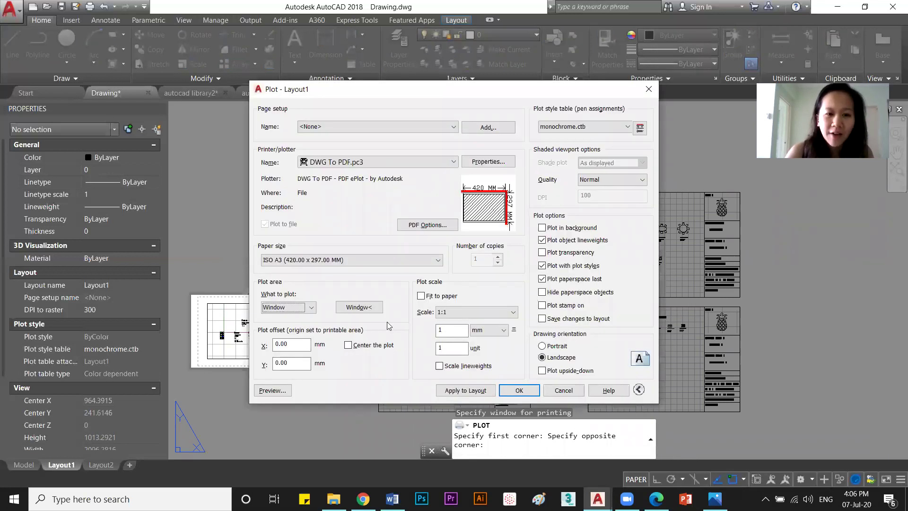
Fit the plot to the paper with the monochrome.ctb plot style table, and collapse the additional plot options.
left_click(420, 296)
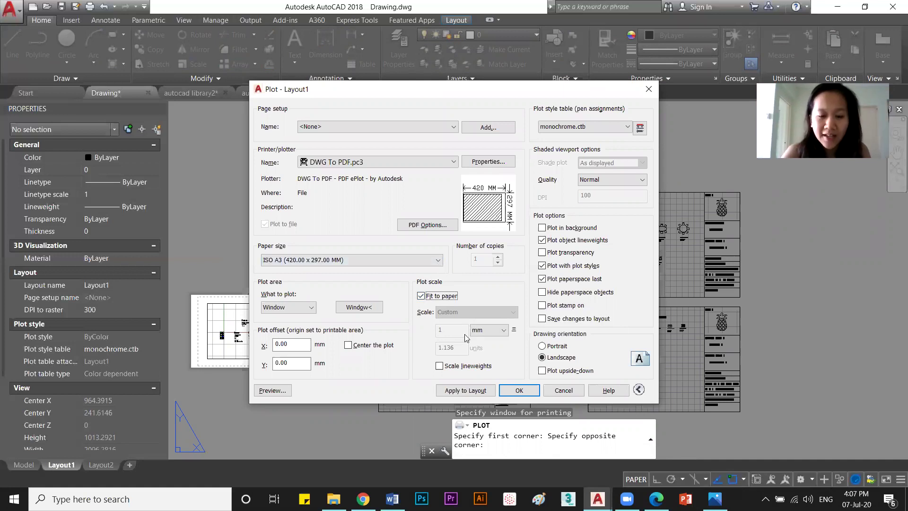
left_click(596, 125)
left_click(597, 124)
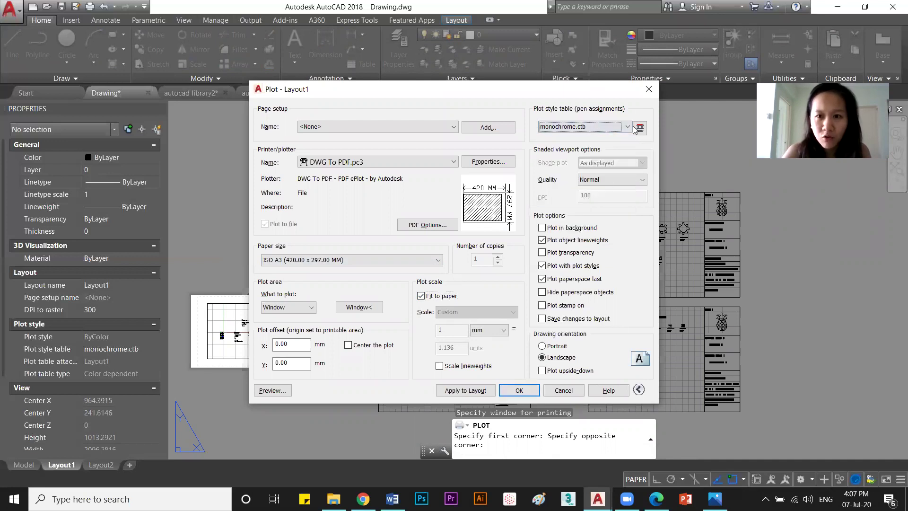
left_click(638, 389)
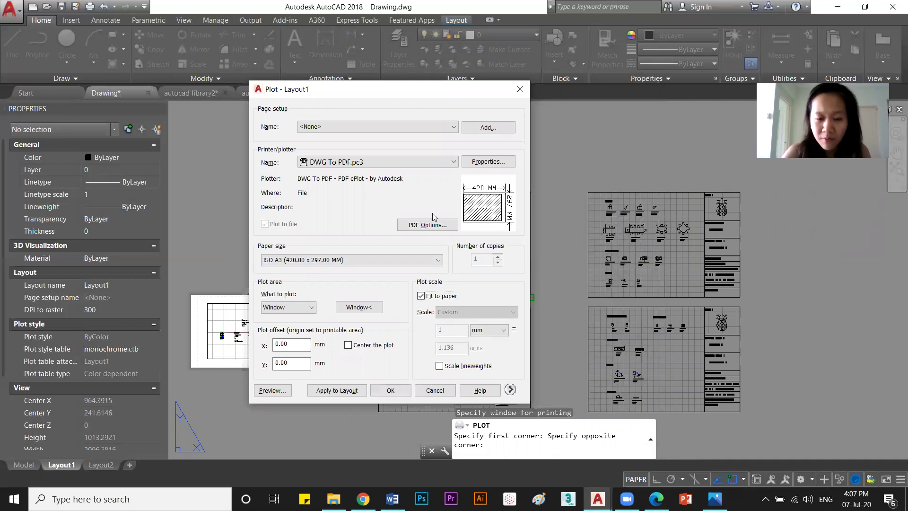
Expand the additional plot options, keeping the monochrome.ctb plot style table and the Landscape drawing orientation.
left_click(510, 390)
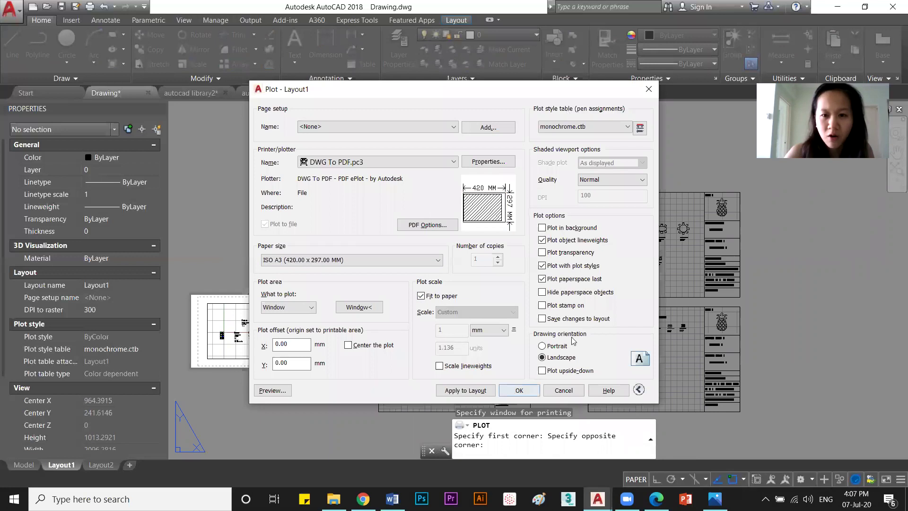
left_click(593, 126)
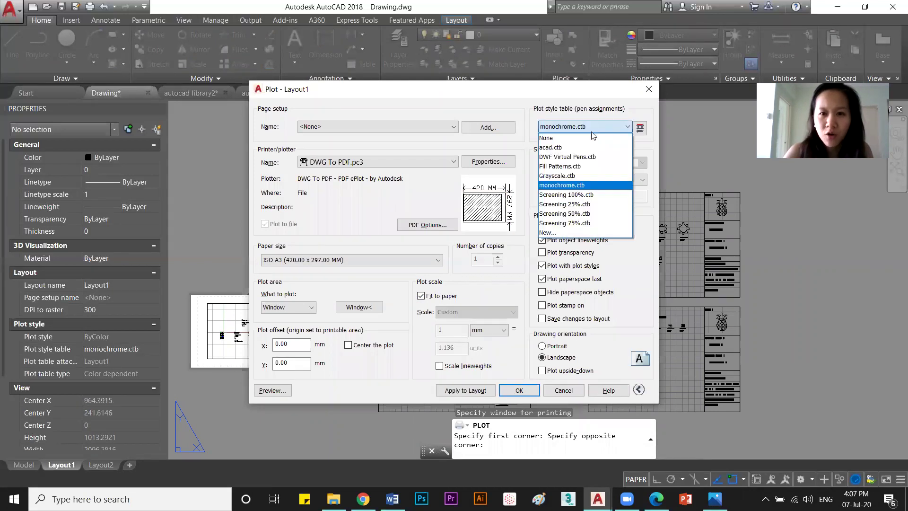
left_click(573, 186)
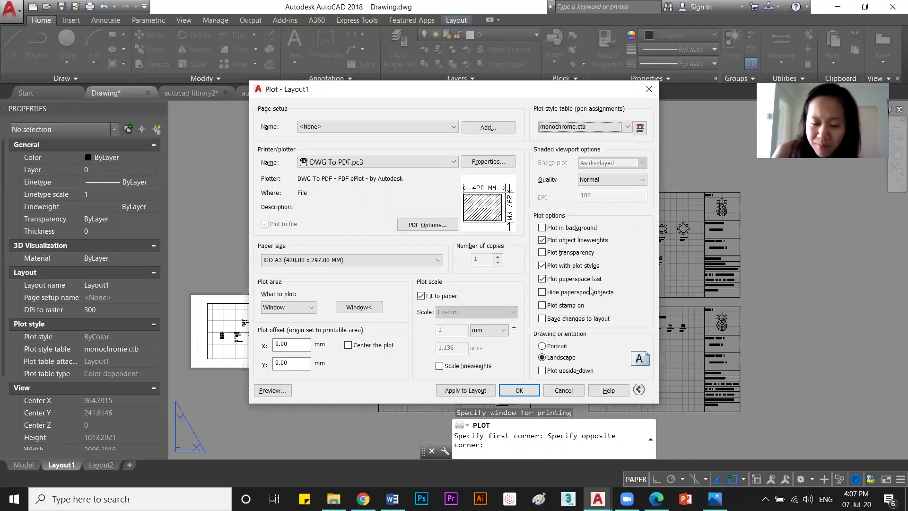
left_click(552, 346)
left_click(550, 358)
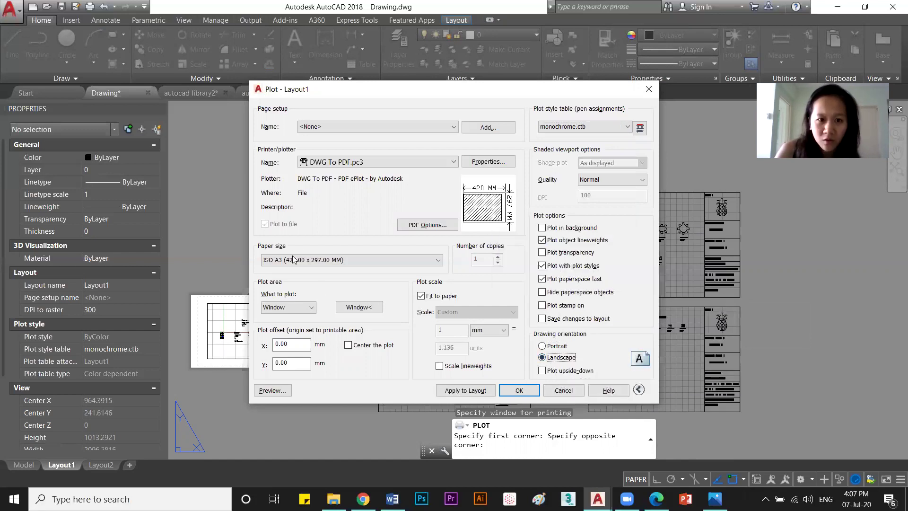
Try the Portrait drawing orientation, and restore Landscape with the ISO A3 (420.00 x 297.00 MM) paper size.
left_click(310, 268)
left_click(303, 261)
left_click(302, 261)
left_click(299, 273)
left_click(344, 263)
left_click(299, 278)
left_click(542, 346)
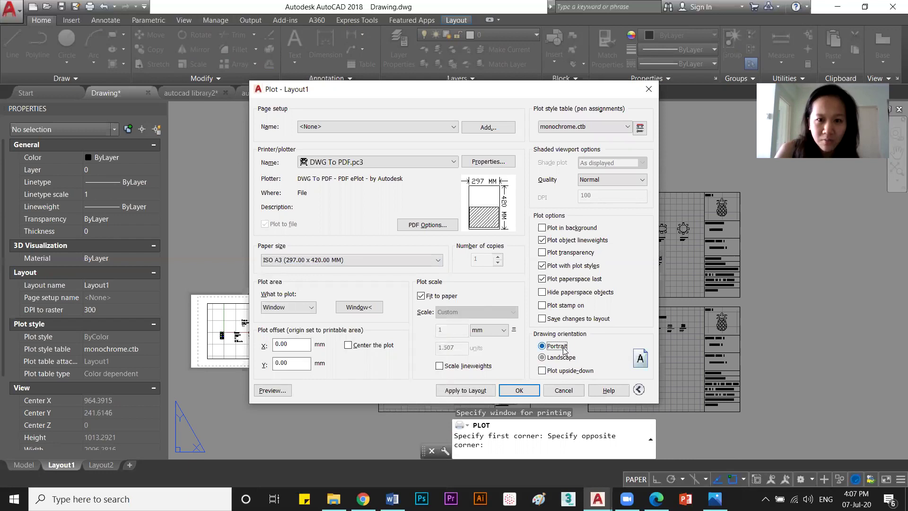
left_click(543, 357)
left_click(327, 261)
scroll(296, 299, "up", 1)
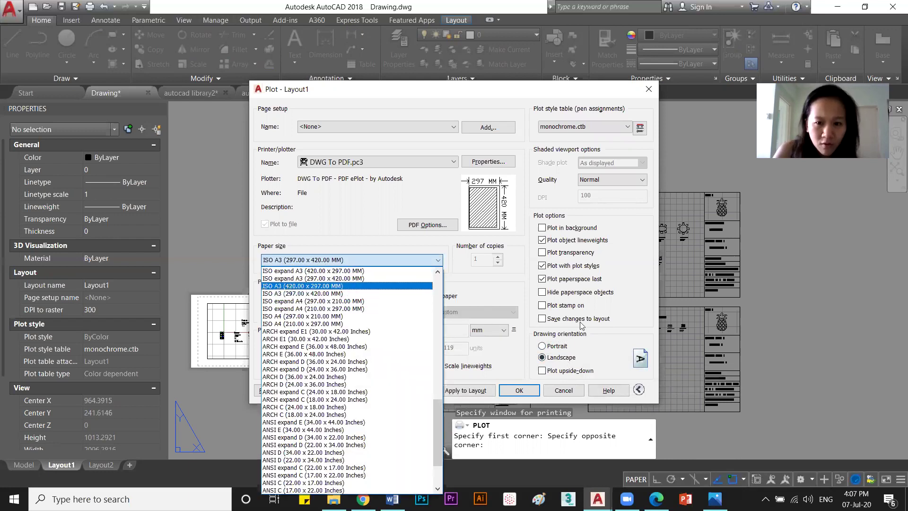
left_click(290, 286)
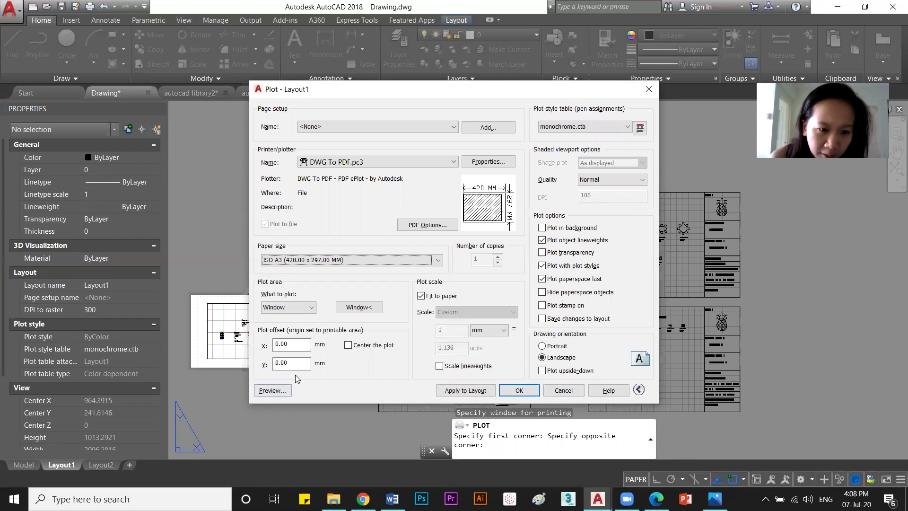
Preview the plot, inspect the drawings and title block up close, and close the preview.
left_click(271, 391)
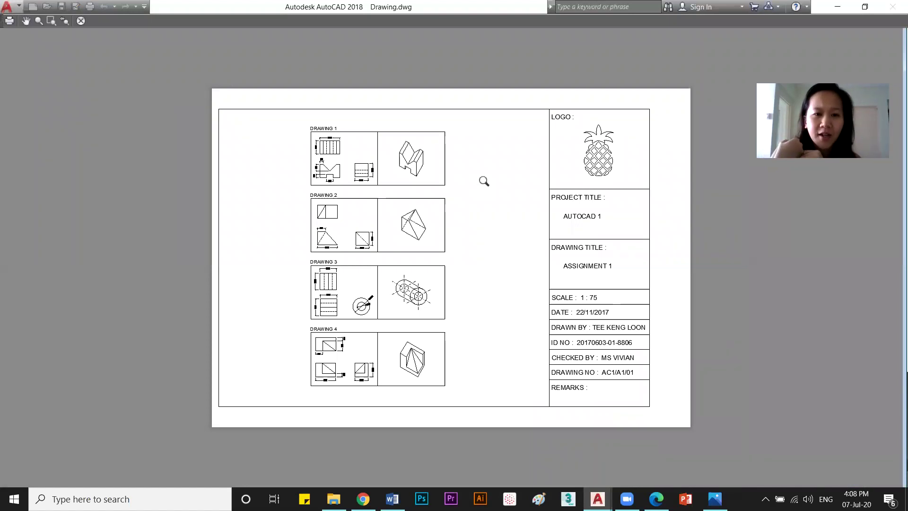
mouse_move(349, 177)
left_mouse_down()
mouse_move(419, 134)
mouse_move(553, 10)
left_mouse_up()
mouse_move(273, 284)
left_mouse_down()
mouse_move(470, 189)
mouse_move(630, 89)
mouse_move(634, 76)
left_mouse_up()
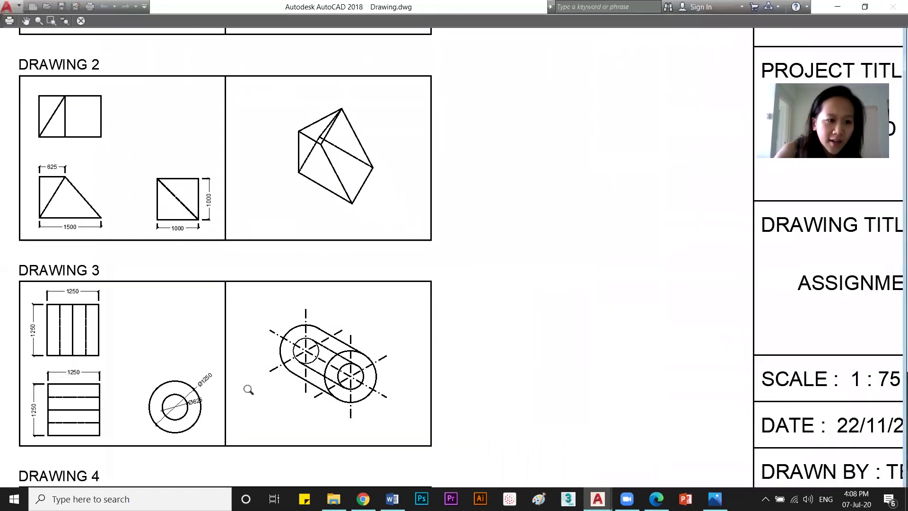
scroll(77, 294, "up", 2)
scroll(92, 231, "down", 2)
left_click_drag(93, 216, 168, 279)
left_click_drag(647, 350, 756, 340)
scroll(818, 397, "down", 5)
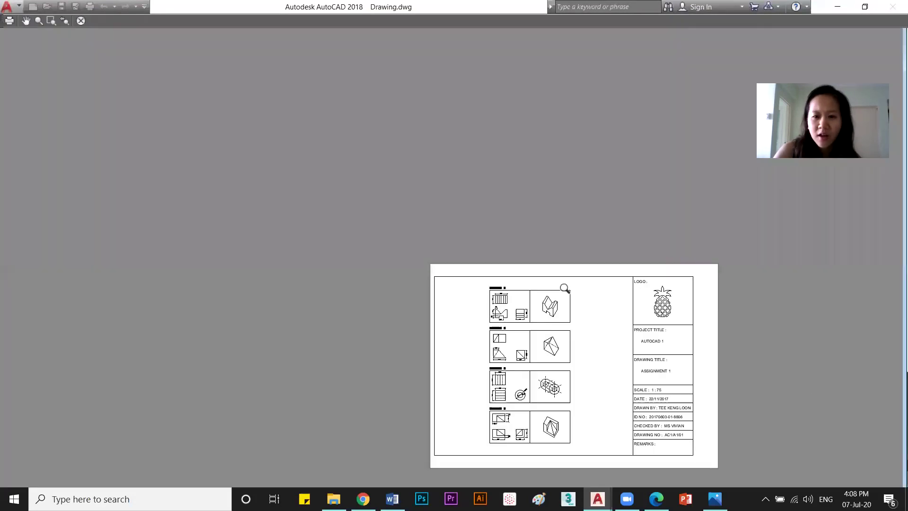
scroll(616, 425, "up", 4)
scroll(617, 420, "down", 3)
scroll(615, 406, "up", 3)
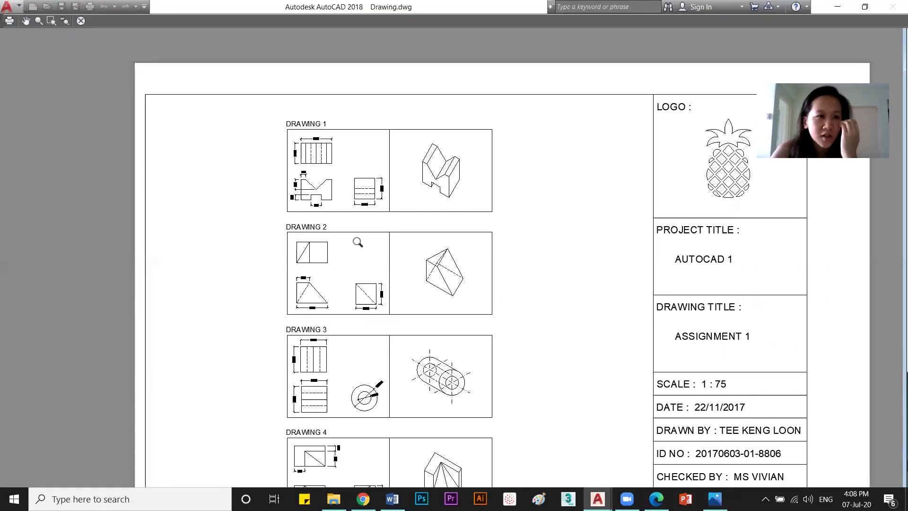
left_click(82, 20)
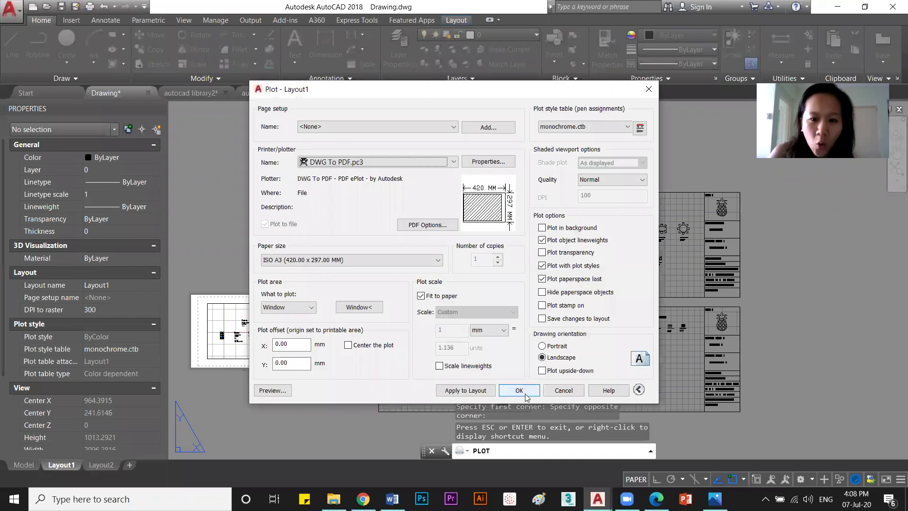
Start the plot to file, create a folder named AutoCAD 1 on the Desktop and open it as the save location.
left_click(509, 389)
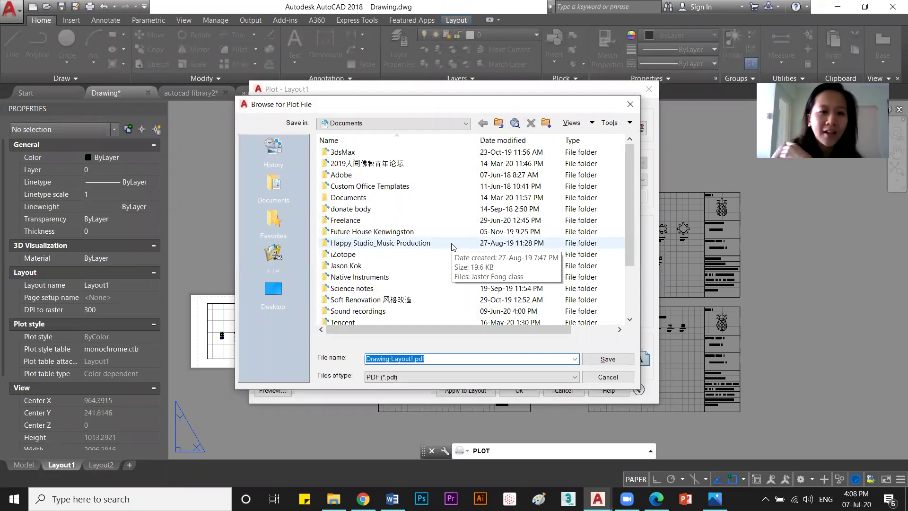
left_click(277, 294)
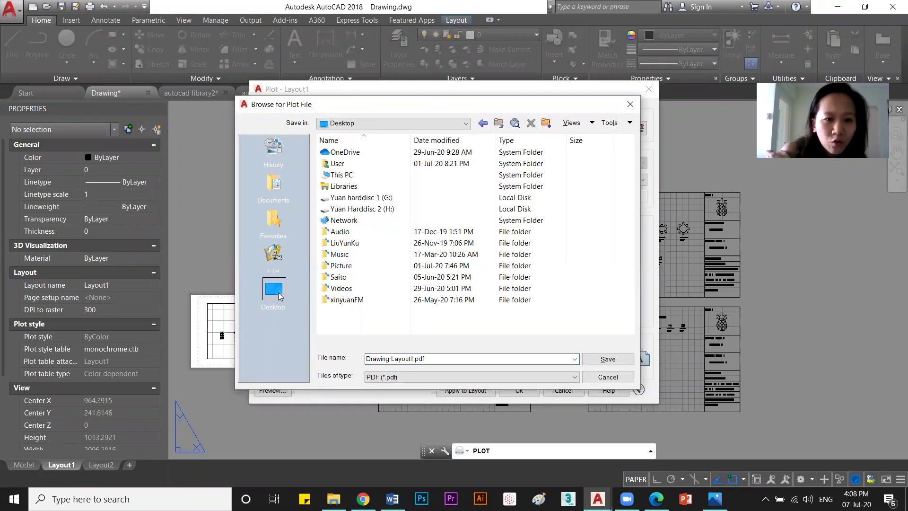
left_click(546, 124)
type("AutoCAD")
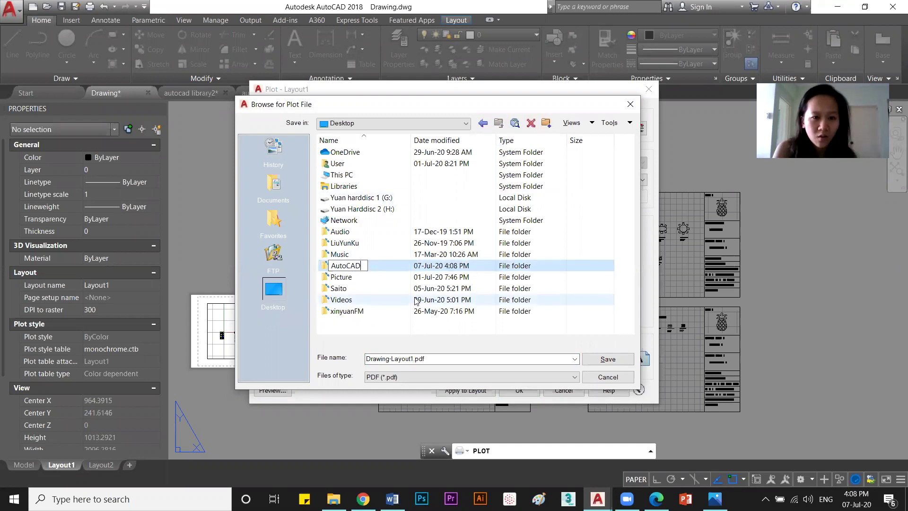
type(" 1")
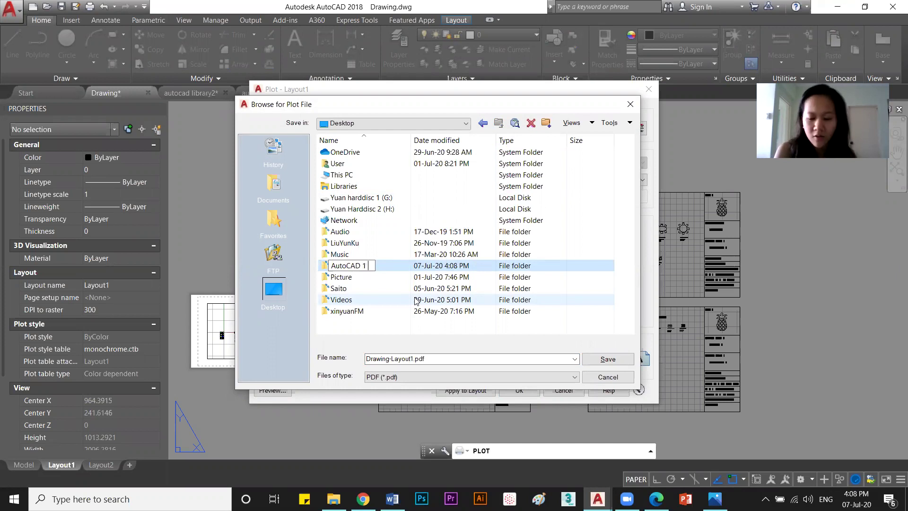
key("Return")
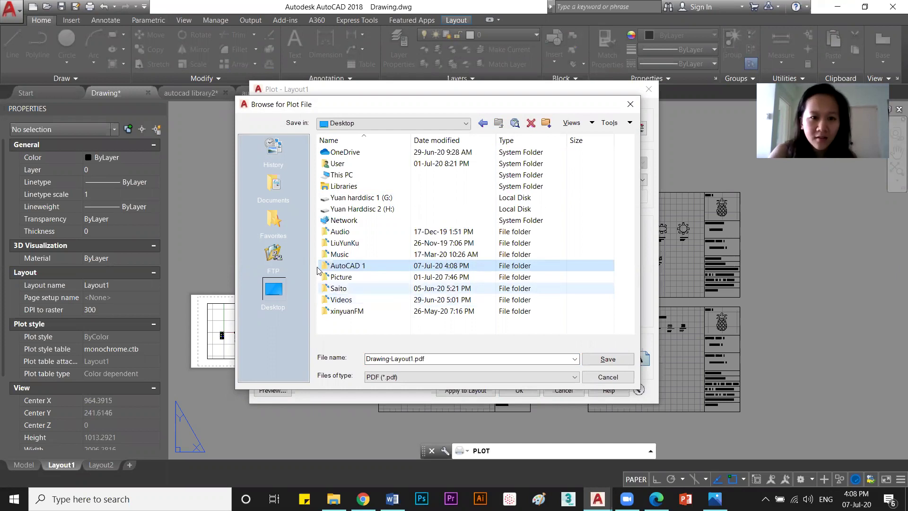
double_click(358, 265)
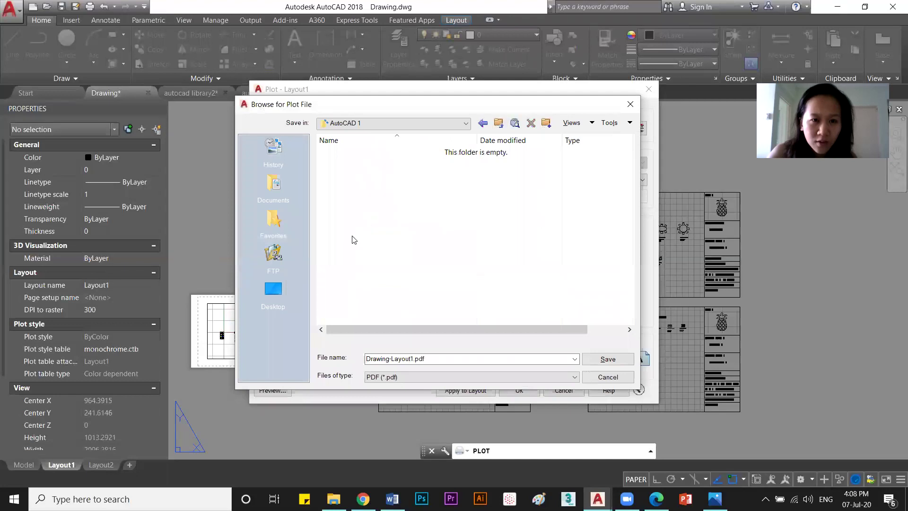
Name the plot file 20200707_Assignment1VNSY001B and save it as a PDF.
double_click(431, 362)
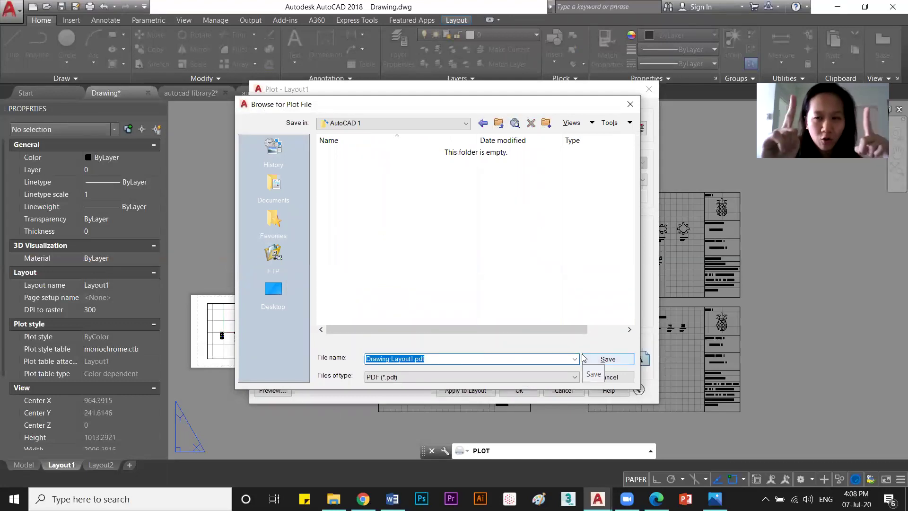
type("20200707_Assignment1VNSY001B")
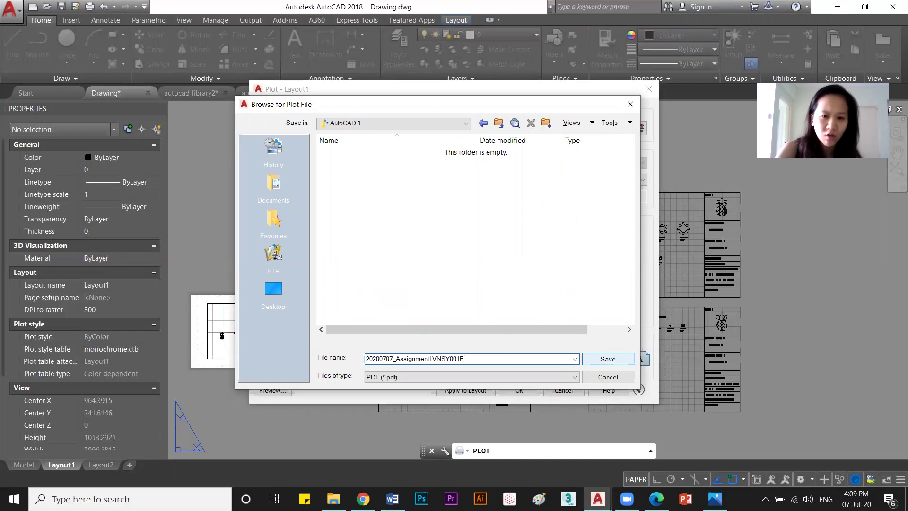
key("shift+Left")
key("shift+Left")
key("shift+Left")
key("shift+Left")
key("shift+Left")
key("shift+Left")
key("shift+Left")
key("shift+Left")
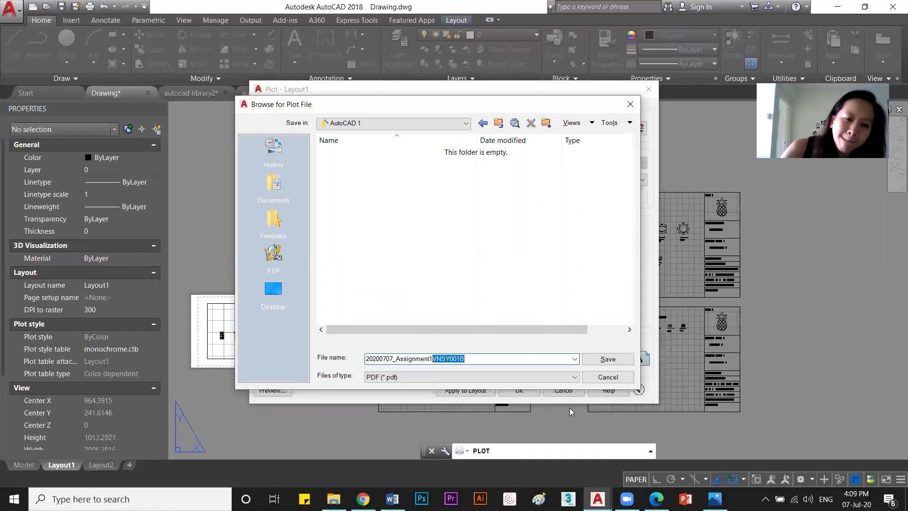
left_click(371, 378)
left_click(407, 386)
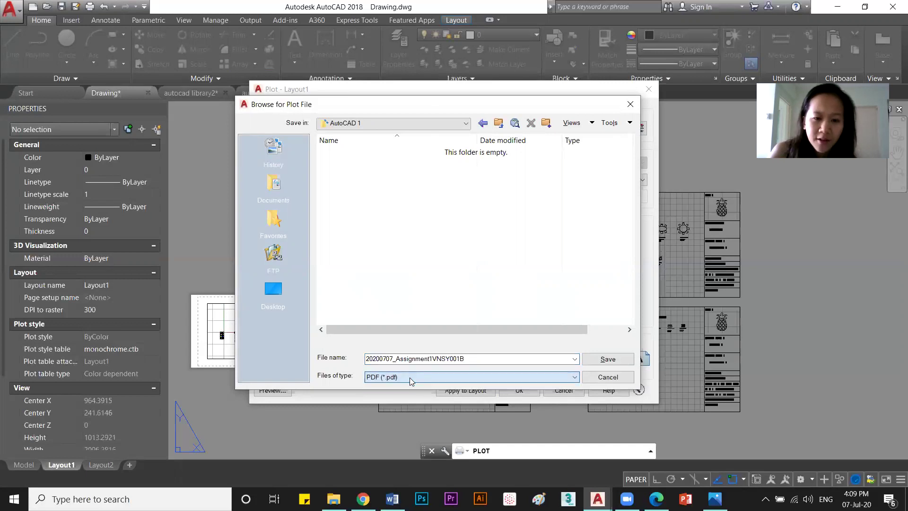
left_click(616, 358)
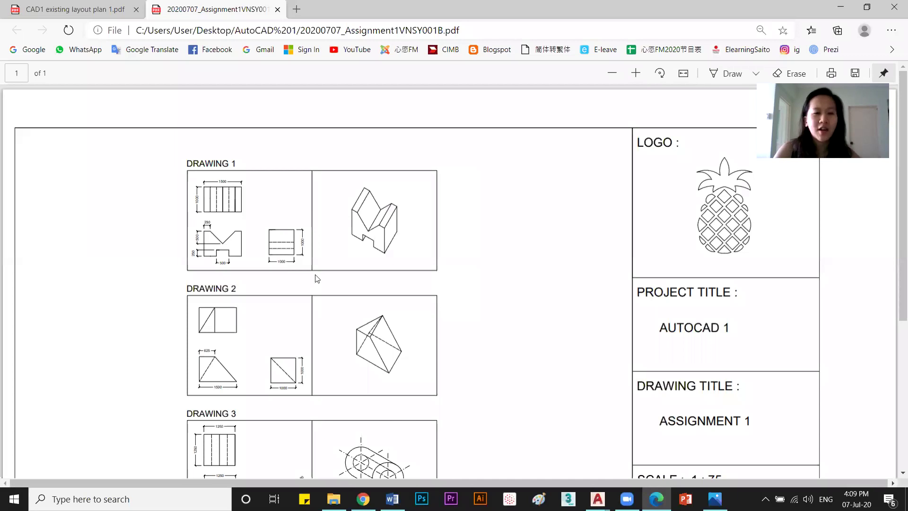
Examine the plotted PDF from the drawings down to the end of the title block.
scroll(331, 279, "down", 5)
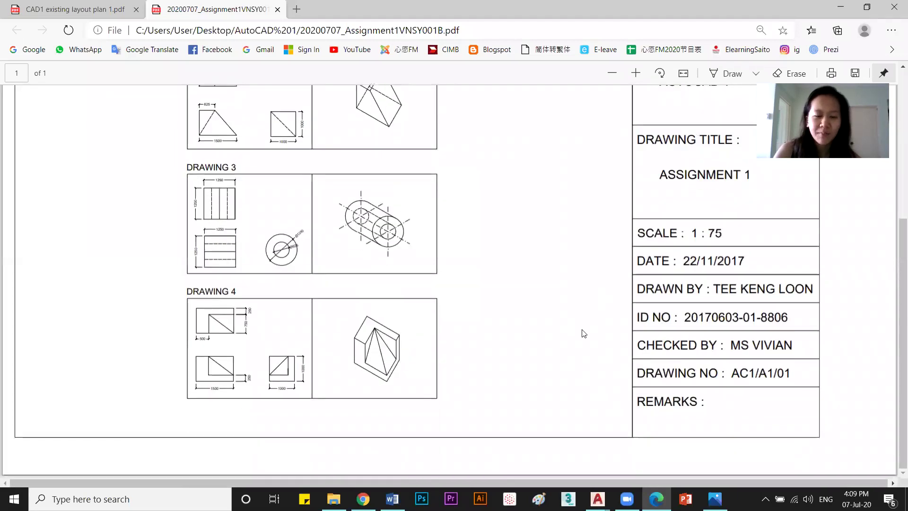
scroll(579, 320, "up", 5)
scroll(572, 308, "down", 5)
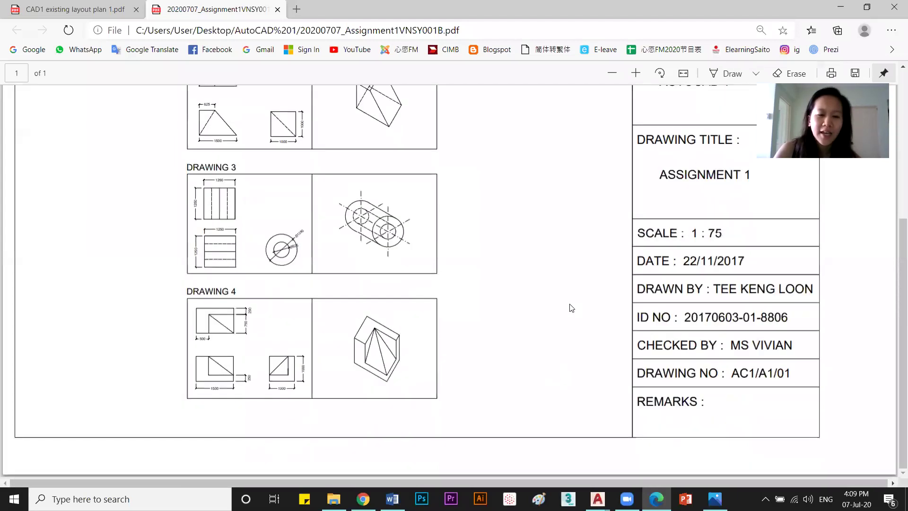
scroll(572, 308, "up", 5)
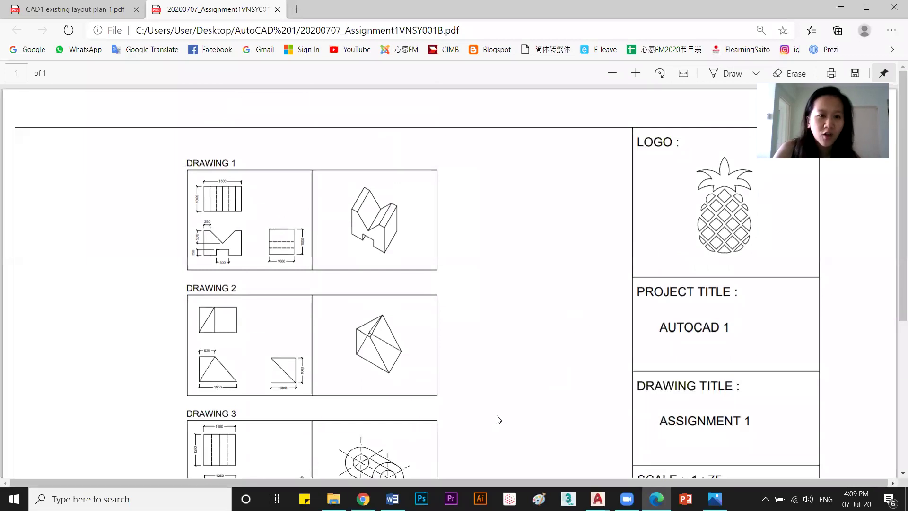
Switch to WhatsApp Web in Chrome, search the chats for "auto" and open the AutoCAD 1 (ID122) group.
key("alt+Tab")
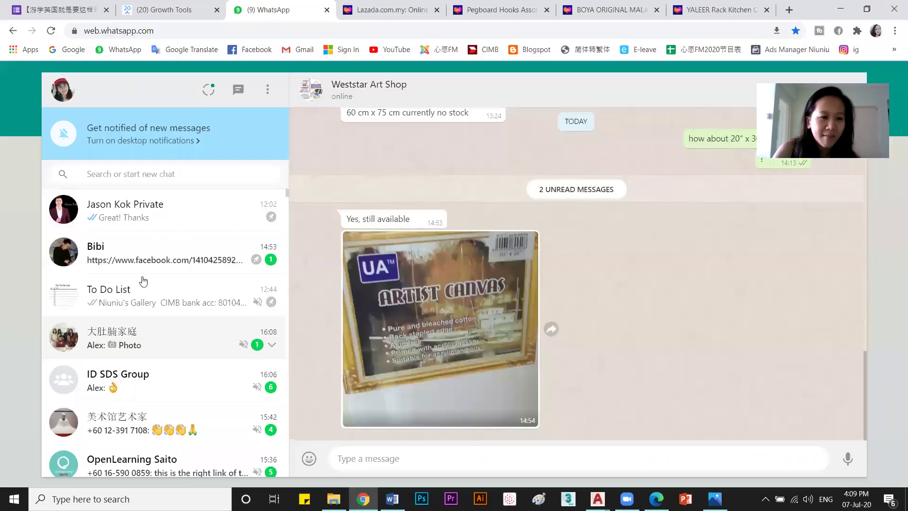
left_click(126, 175)
type("au")
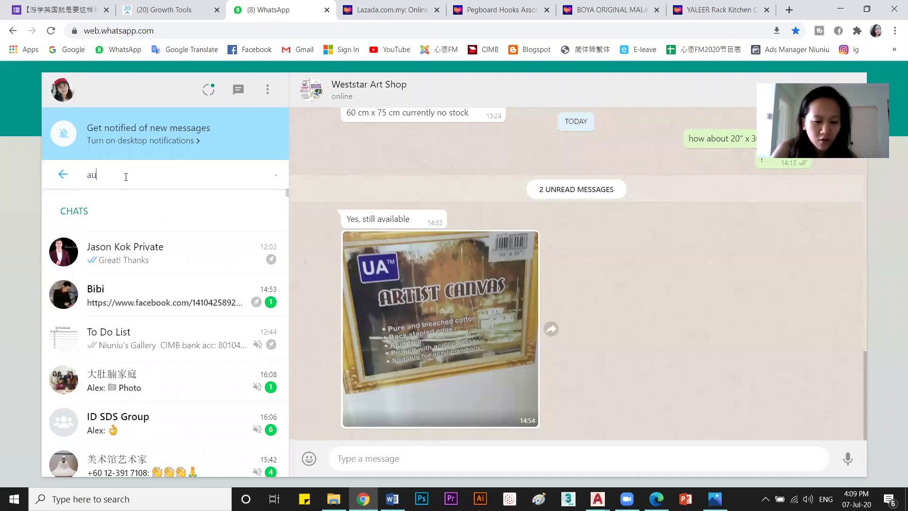
type("to")
key("Return")
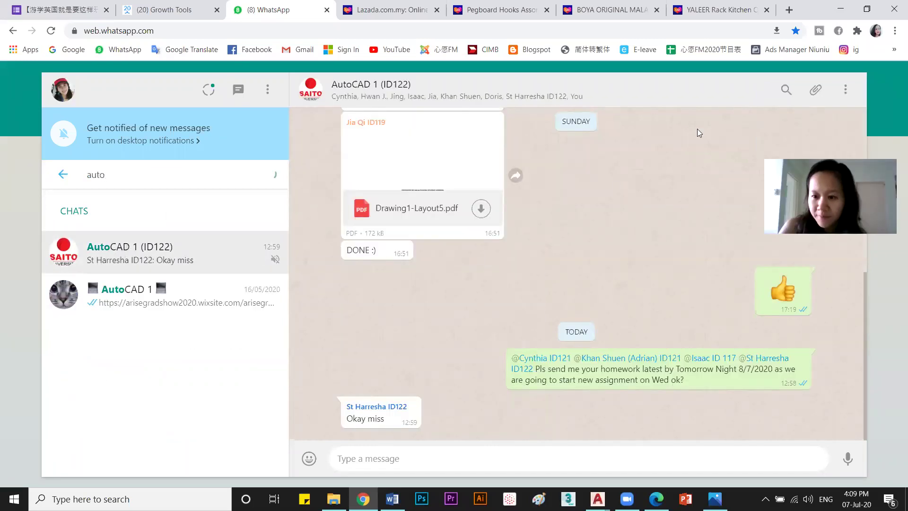
Attach 20200707_Assignment1VNSY001B from the Desktop's AutoCAD 1 folder to the group chat as a document, and discard the attachment without sending.
left_click(815, 89)
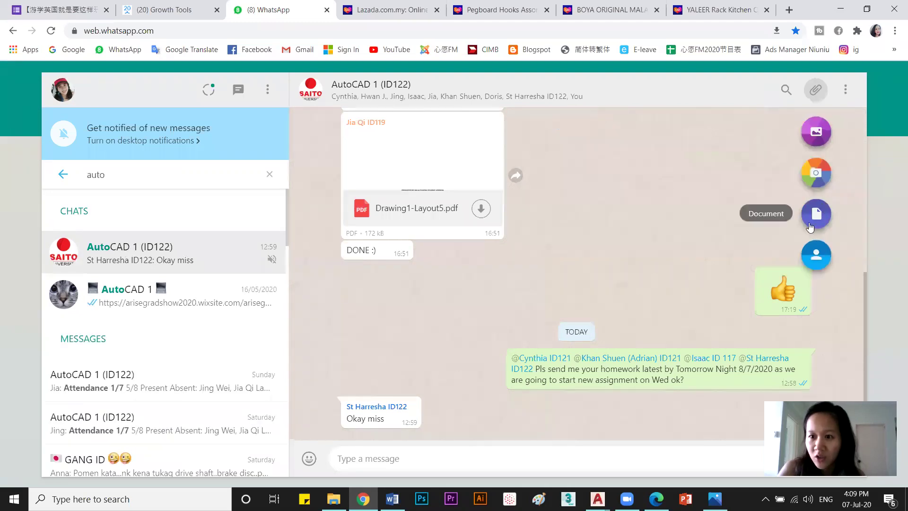
left_click(814, 215)
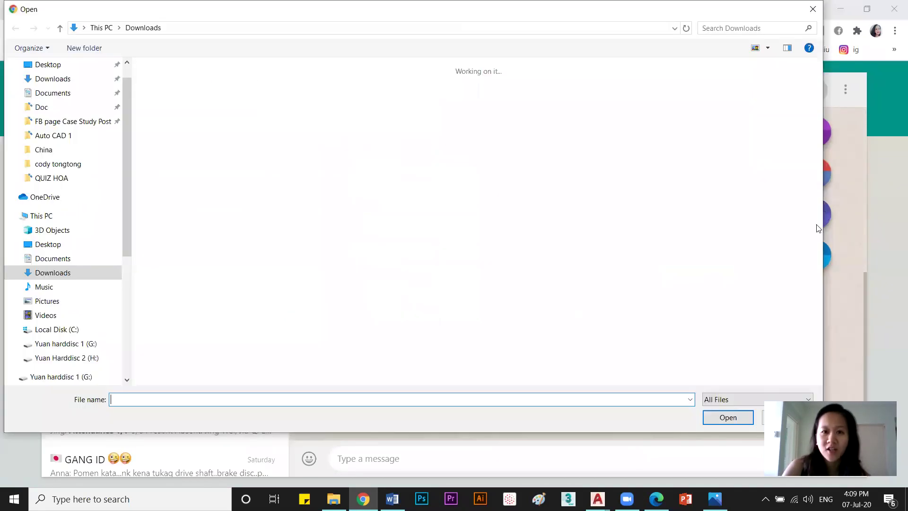
left_click(48, 65)
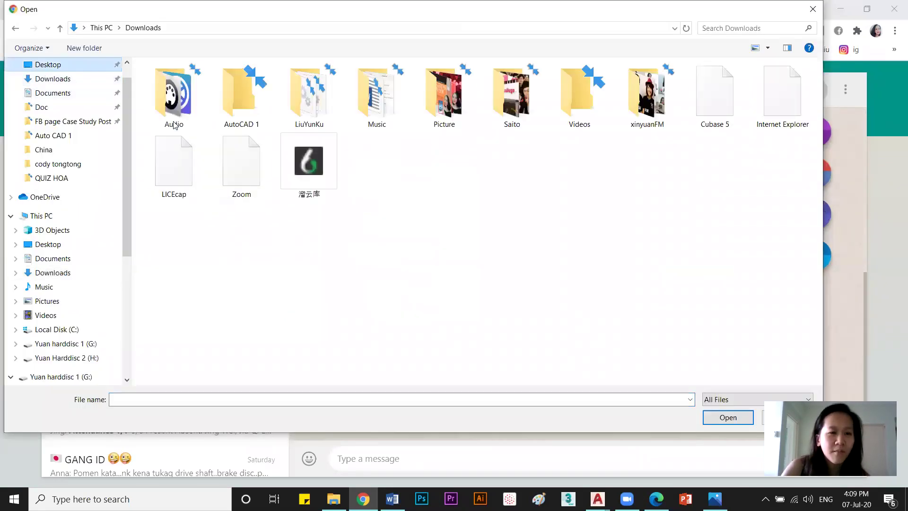
double_click(212, 99)
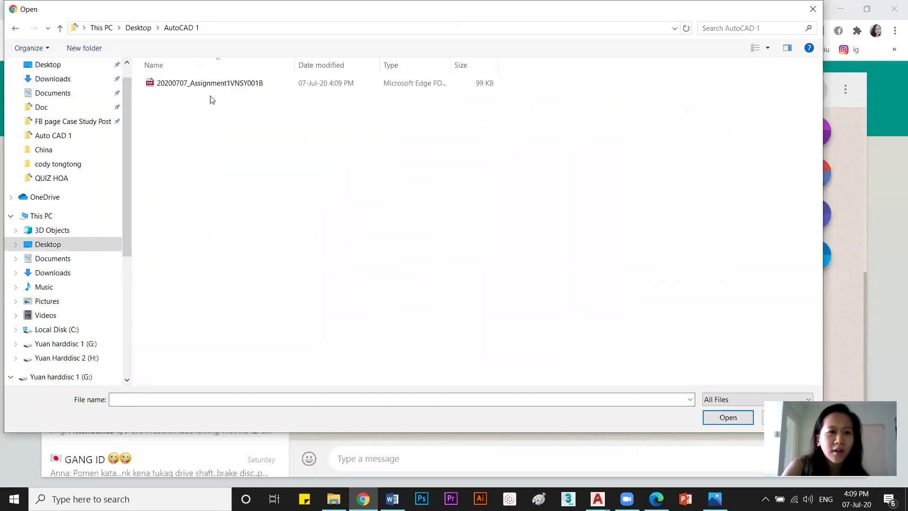
left_click(210, 84)
left_click(718, 419)
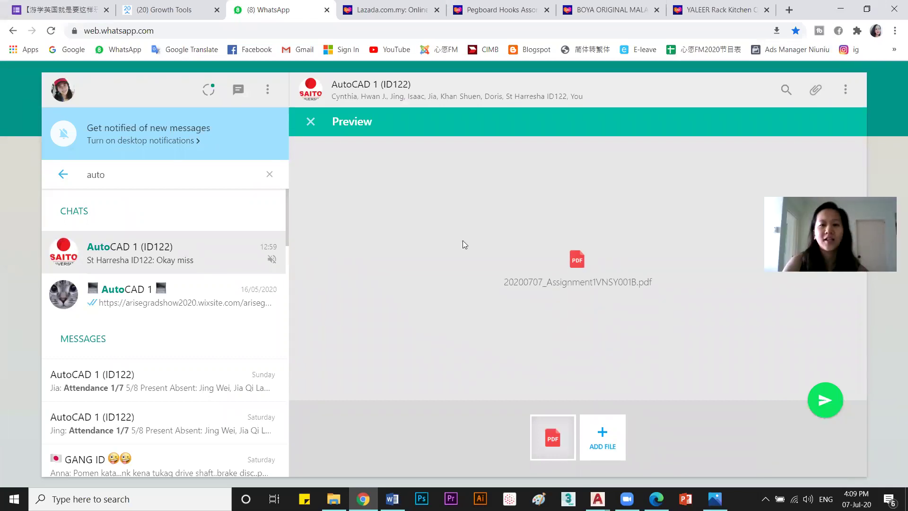
key("Escape")
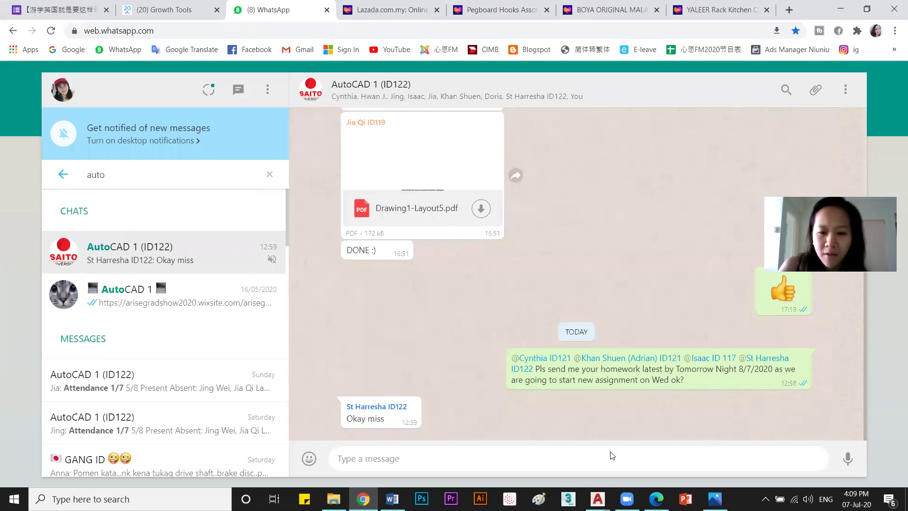
Switch to AutoCAD and start a plot for the beds and sofas sheet with DWG To PDF.pc3 on ISO A3 (297.00 x 420.00 MM) paper.
mouse_move(597, 498)
left_click(502, 459)
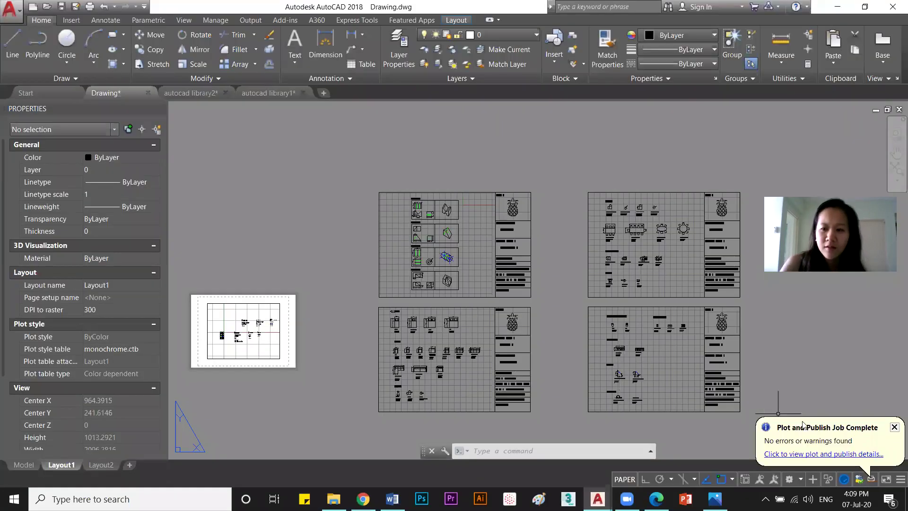
middle_click_drag(563, 371, 529, 332)
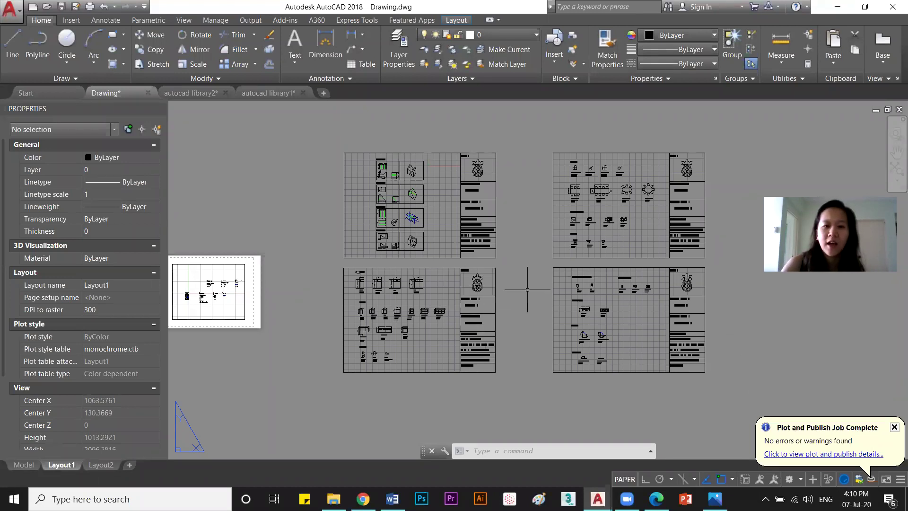
scroll(485, 327, "up", 4)
middle_click_drag(462, 348, 460, 290)
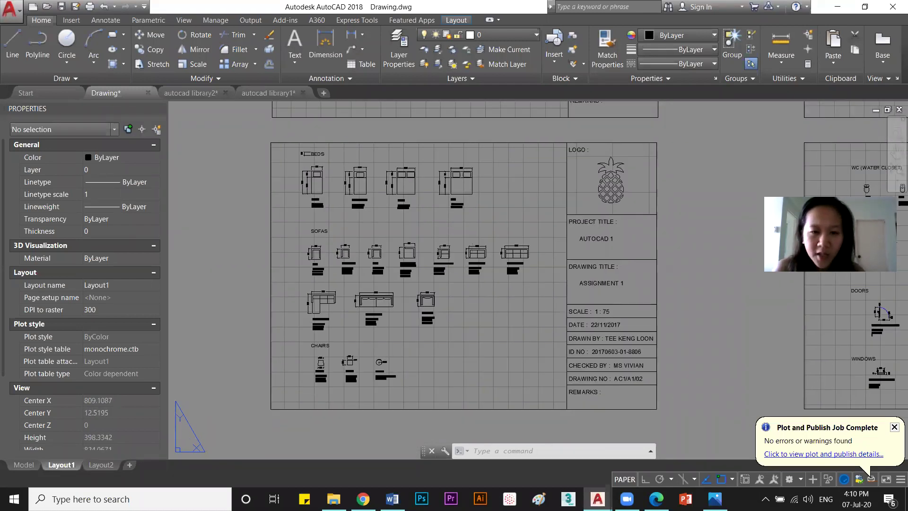
key("ctrl+p")
left_click(343, 164)
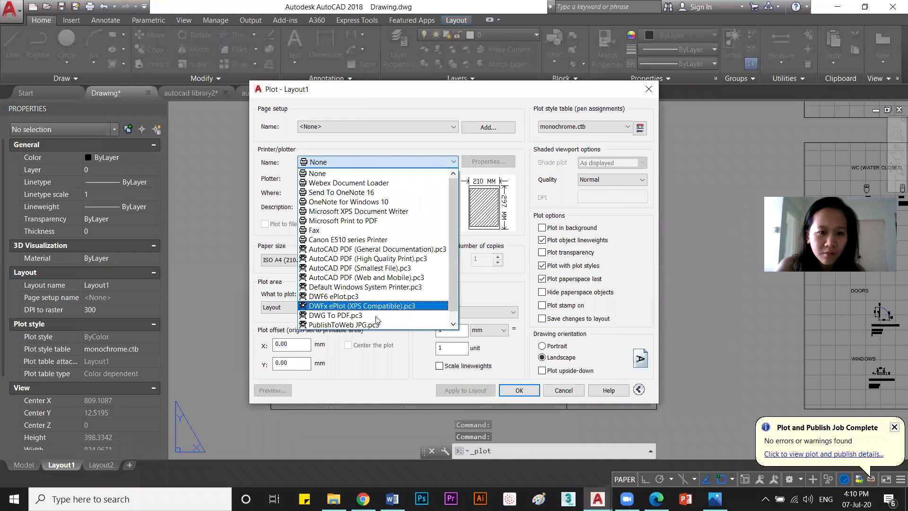
left_click(353, 316)
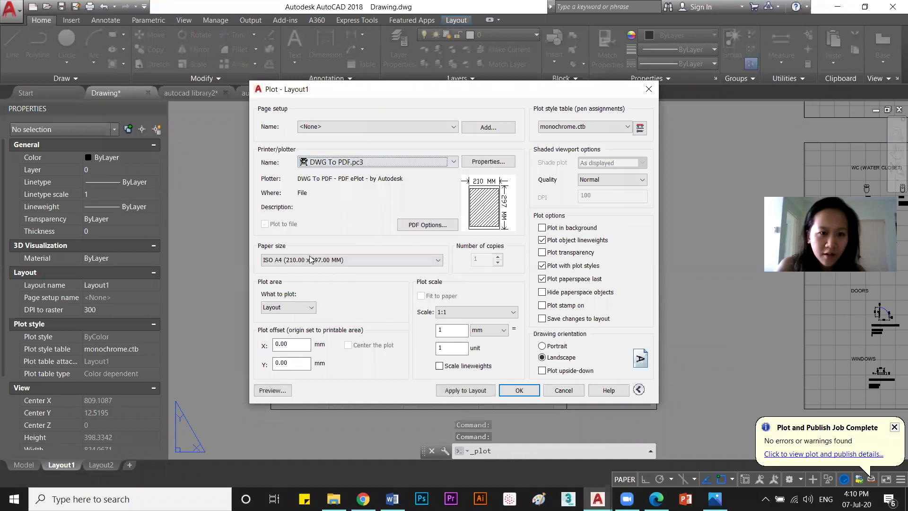
left_click(341, 260)
scroll(293, 302, "up", 2)
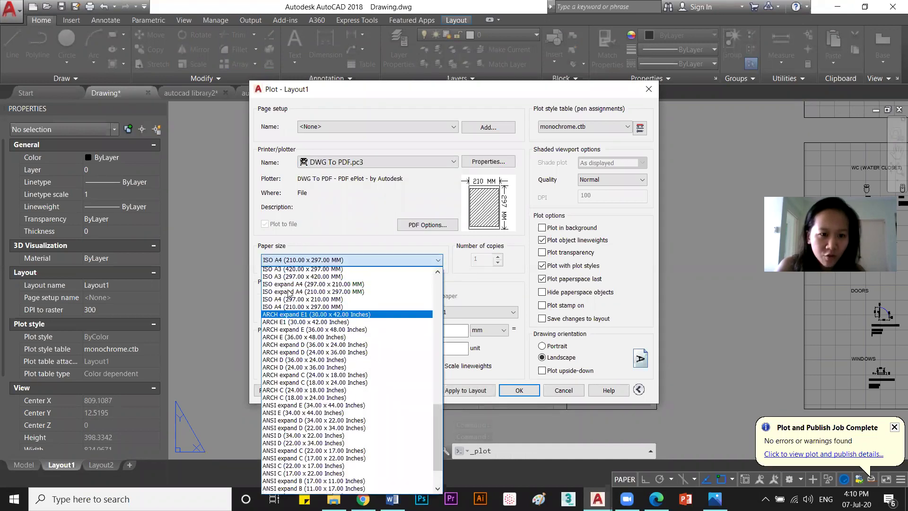
left_click(281, 278)
Set the plot area to a window spanning opposite corners of the beds, sofas and chairs sheet.
left_click(286, 307)
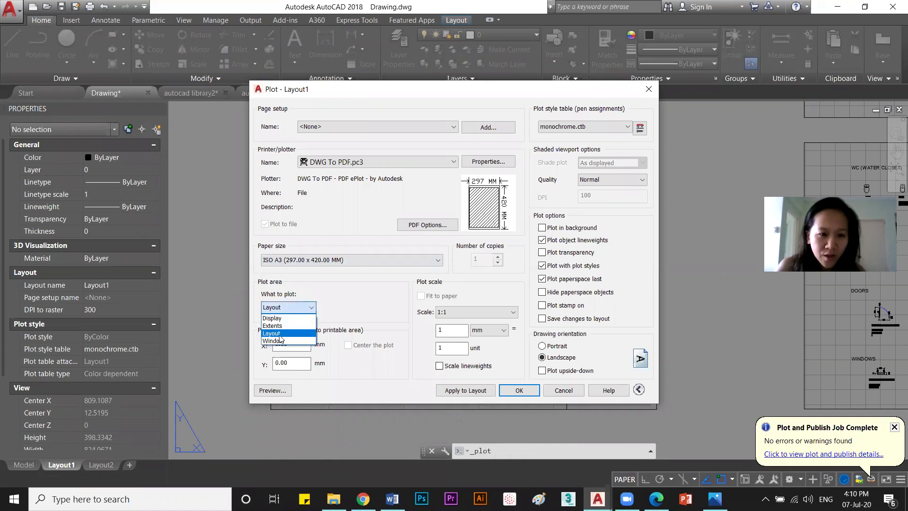
left_click(279, 341)
scroll(261, 227, "down", 3)
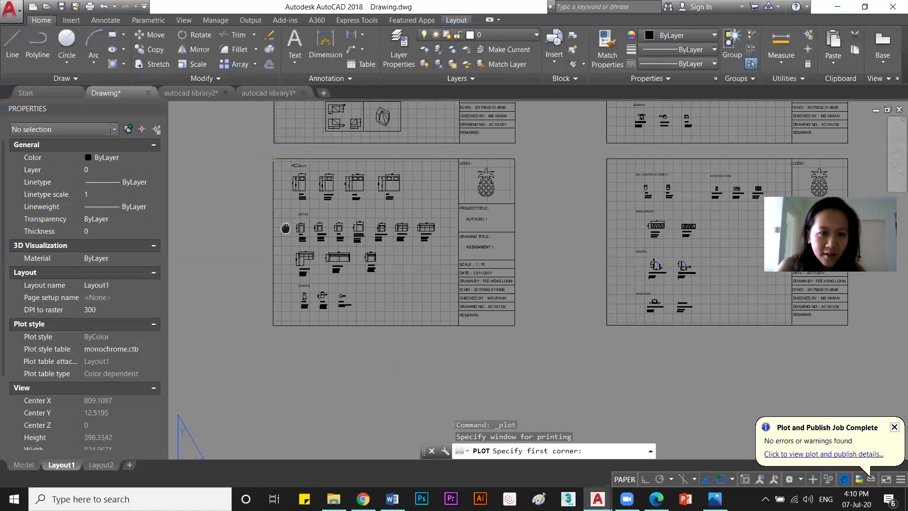
left_click(260, 227)
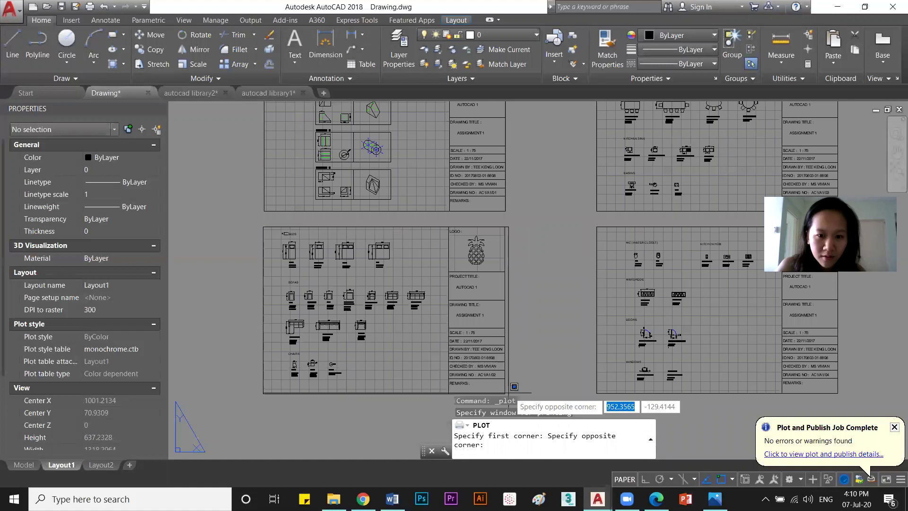
left_click(506, 392)
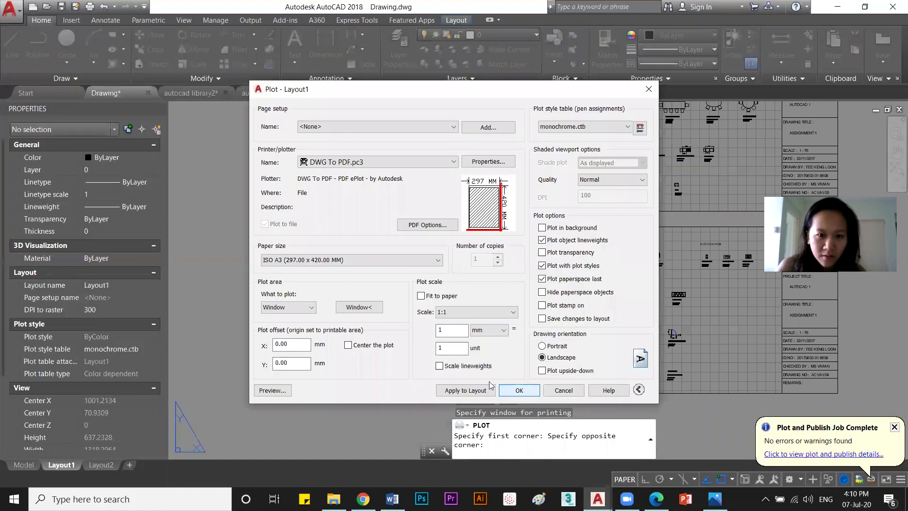
Fit the plot to the paper, keep the monochrome.ctb plot style, and preview the sheet.
left_click(421, 296)
left_click(588, 128)
left_click(587, 128)
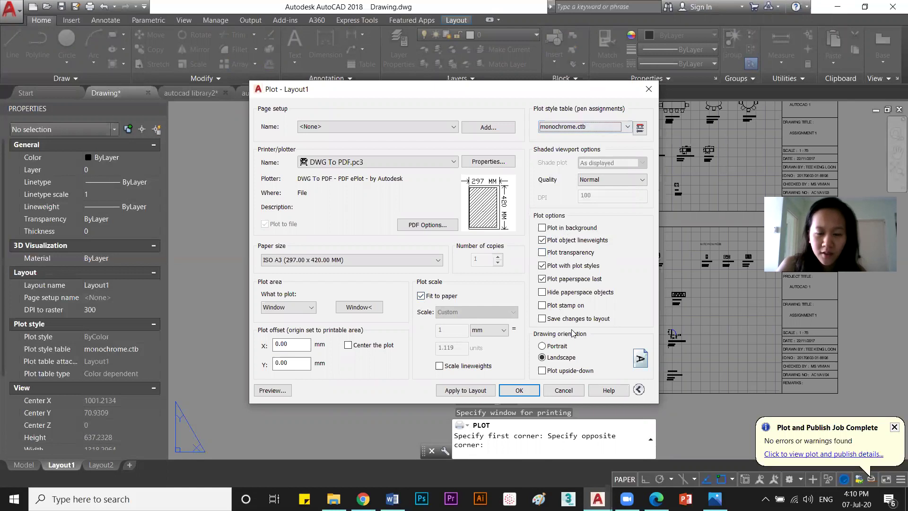
left_click(282, 391)
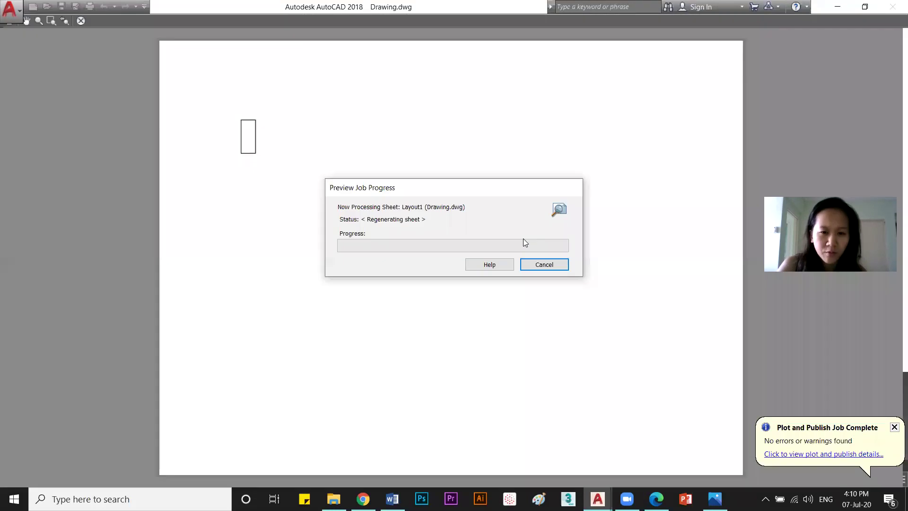
left_click(81, 21)
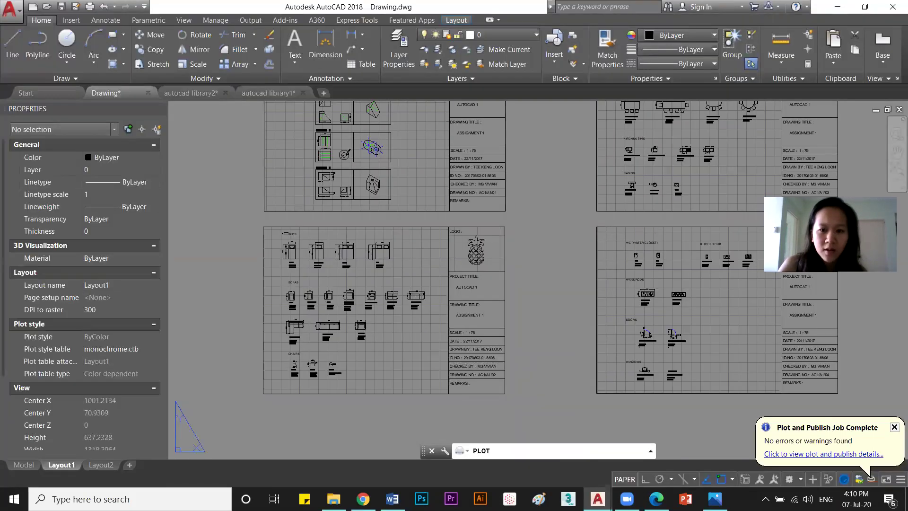
Plot the sheet to a PDF named 20200707_Assignment1VNSY002A in the AutoCAD 1 folder.
left_click(530, 389)
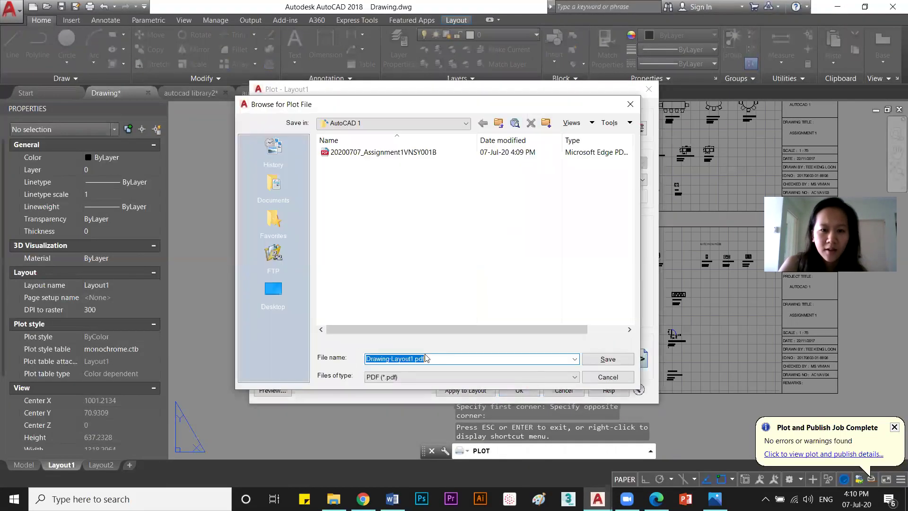
type("20200707_Assignment1")
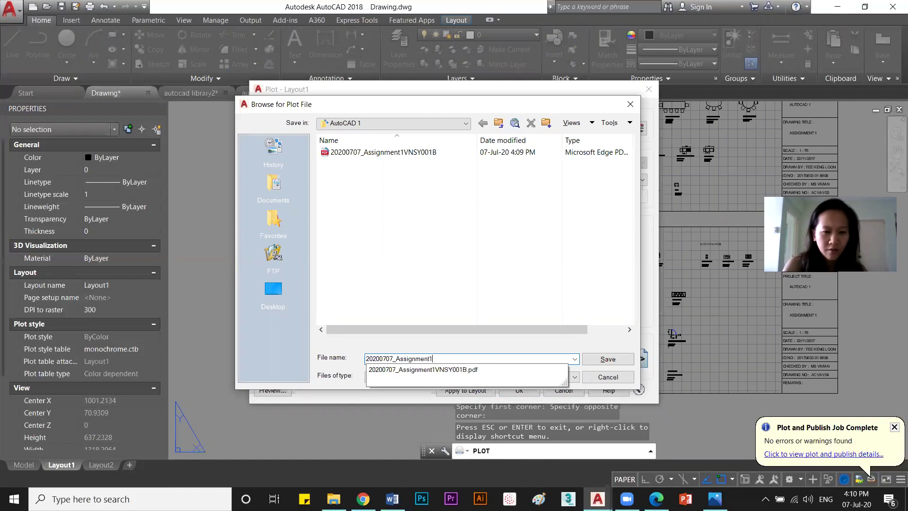
type("VNSY00")
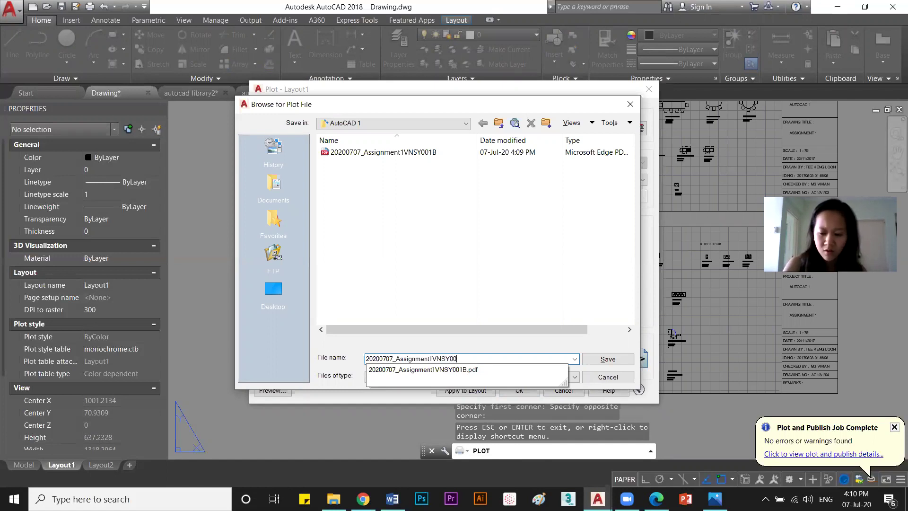
type("2A")
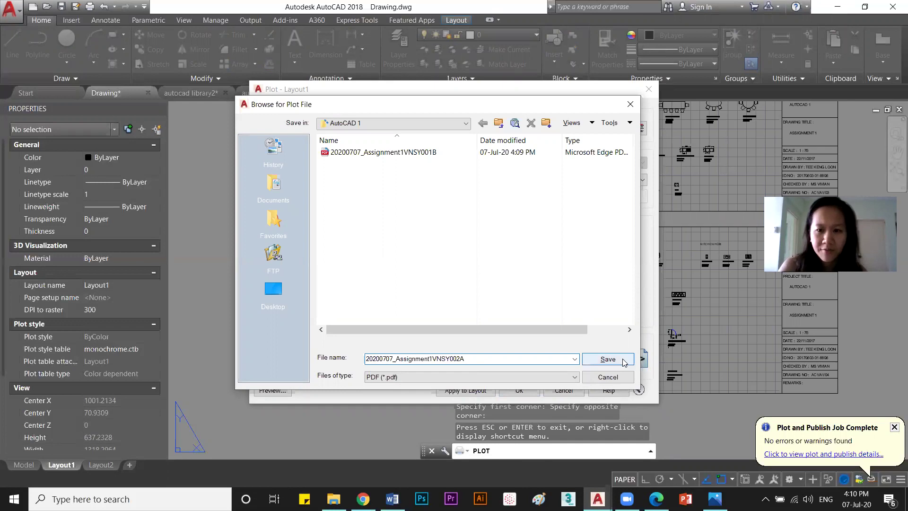
left_click(622, 359)
Examine the plotted beds and sofas PDF down to the end of its title block, and close both assignment PDFs.
scroll(519, 222, "down", 5)
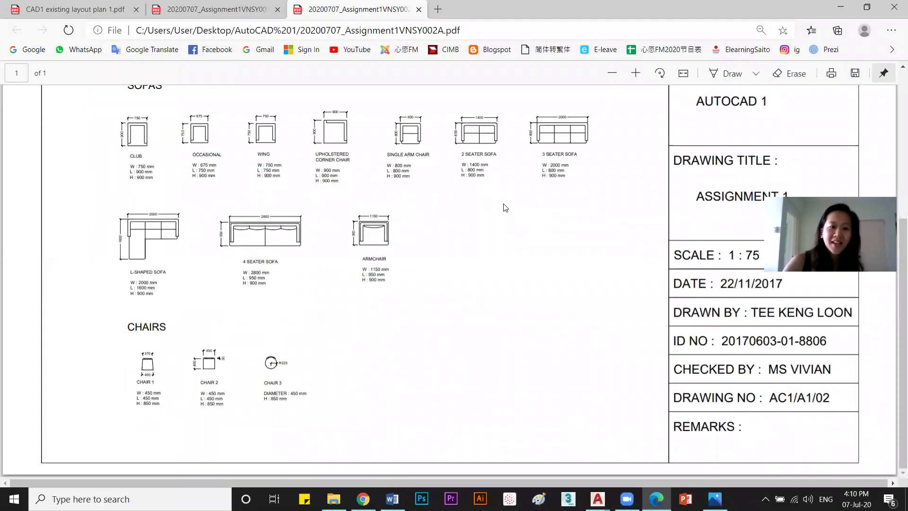
scroll(505, 208, "up", 5)
middle_click(331, 11)
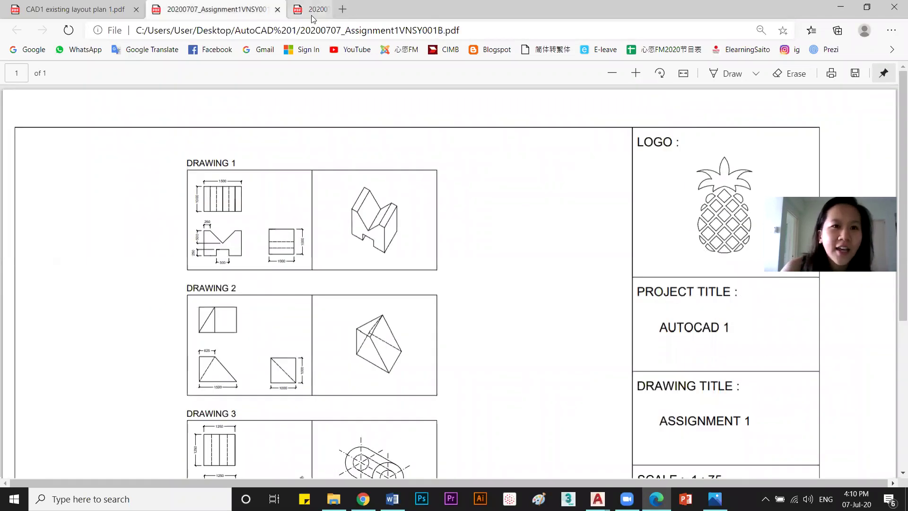
middle_click(240, 4)
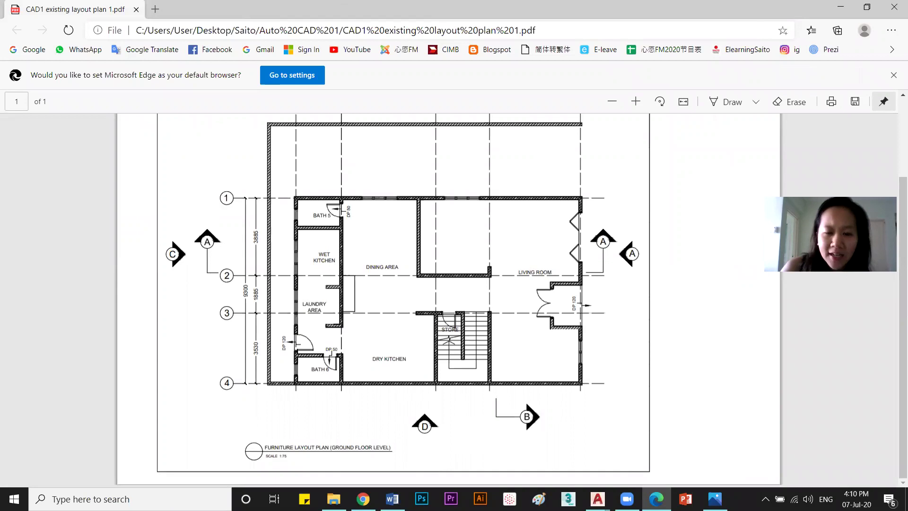
Return to AutoCAD and start another plot of Layout1 using the <Previous plot> page setup.
key("alt+Tab")
scroll(548, 316, "down", 2)
scroll(540, 306, "down", 2)
middle_click_drag(541, 306, 460, 318)
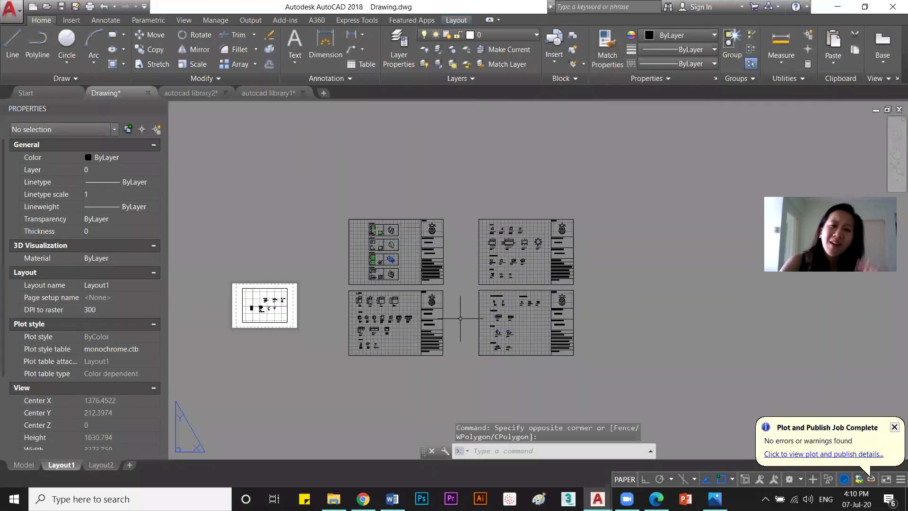
scroll(511, 238, "up", 2)
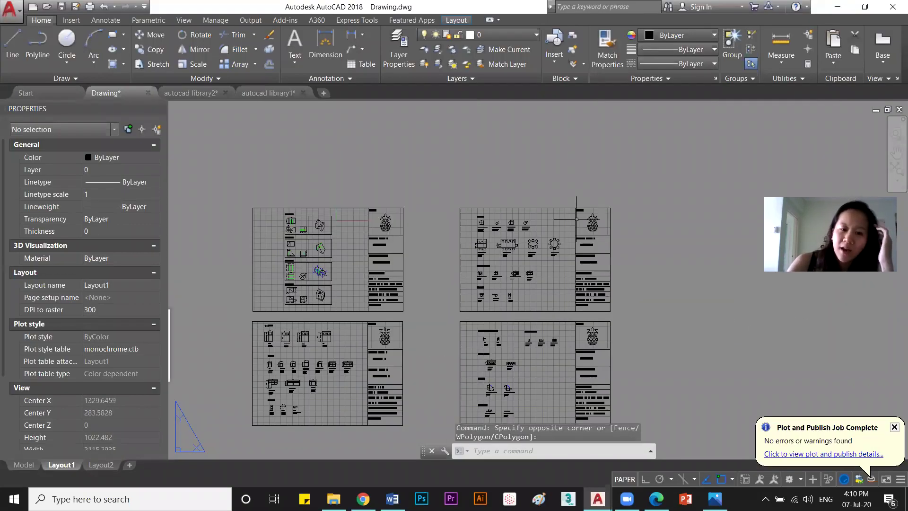
middle_click_drag(554, 250, 559, 222)
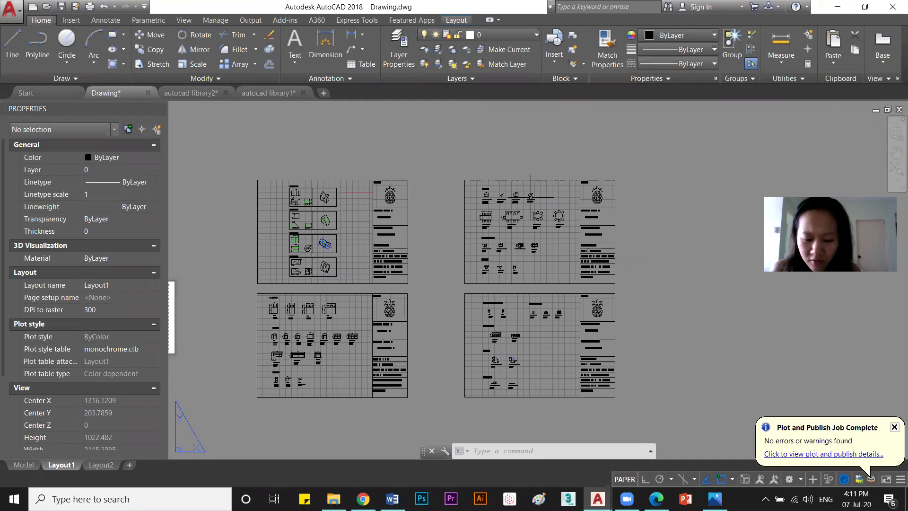
key("ctrl+p")
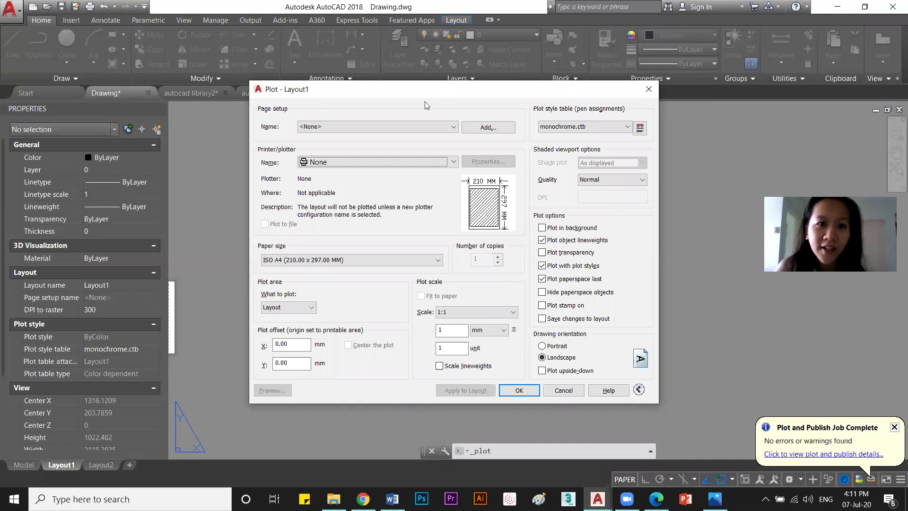
left_click(396, 126)
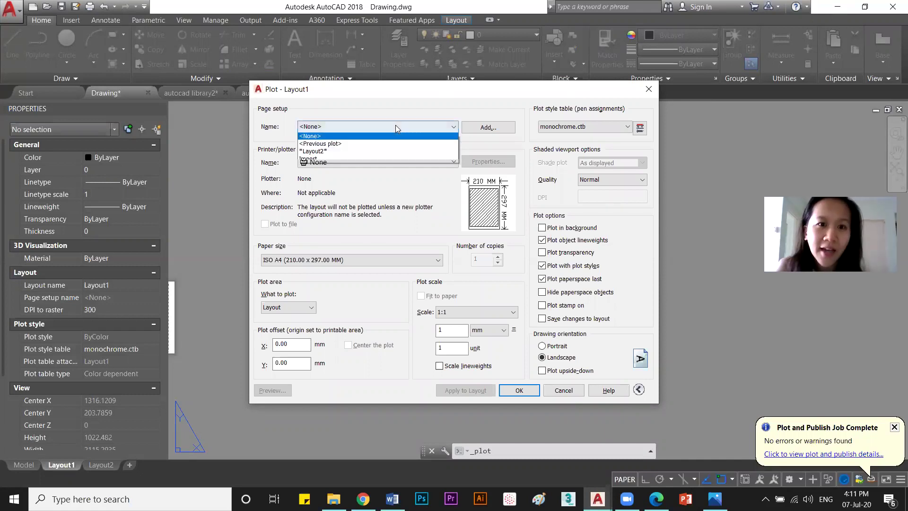
left_click(376, 145)
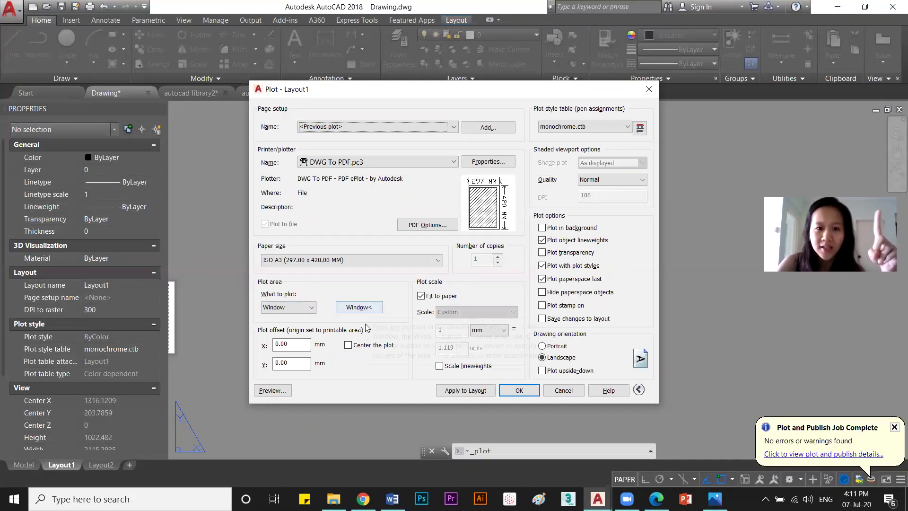
Redefine the plot window around the tables, kitchen sink and basins sheet, and check its details in the plot preview.
left_click(359, 307)
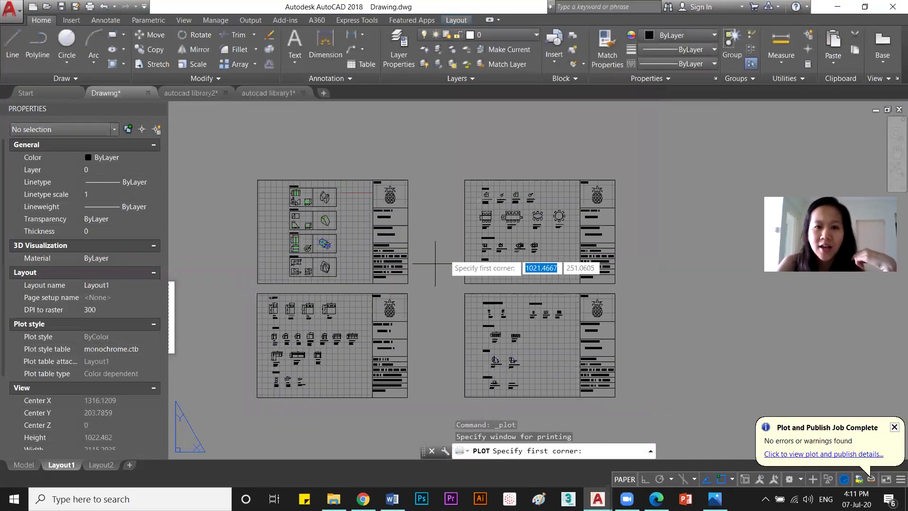
left_click(465, 179)
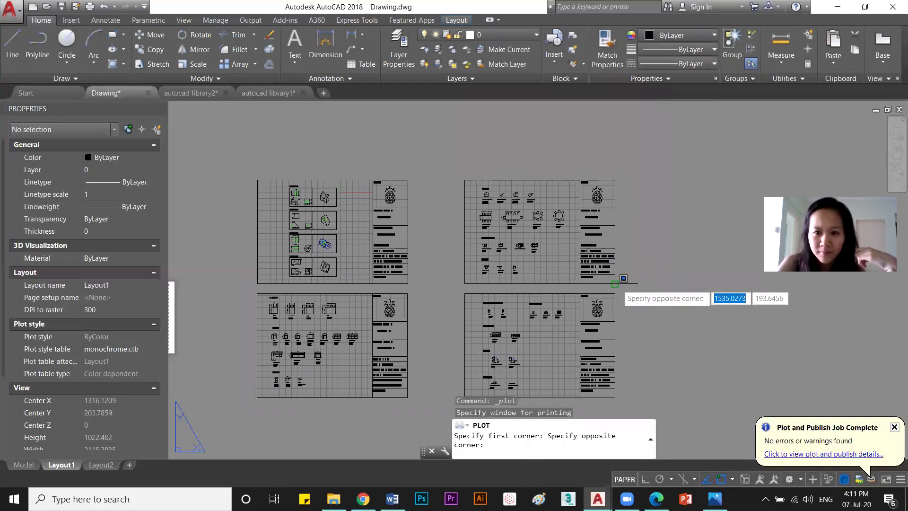
left_click(615, 284)
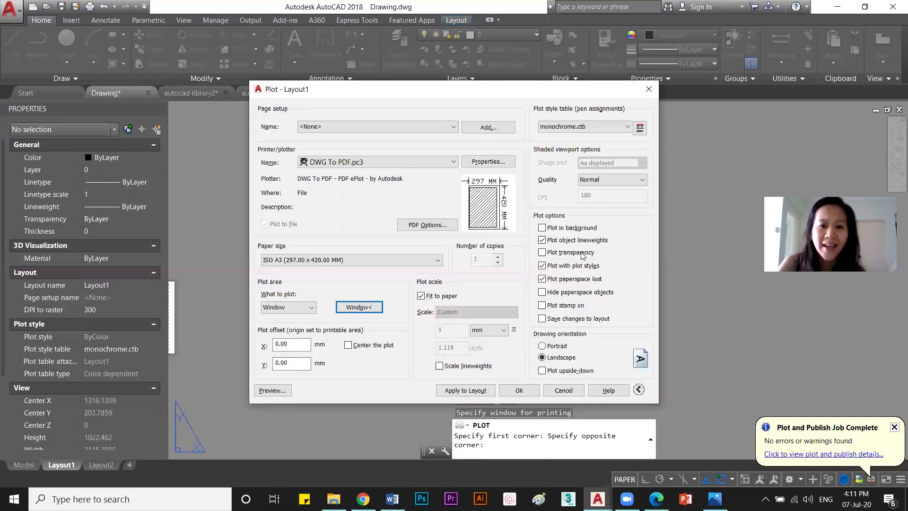
left_click(272, 390)
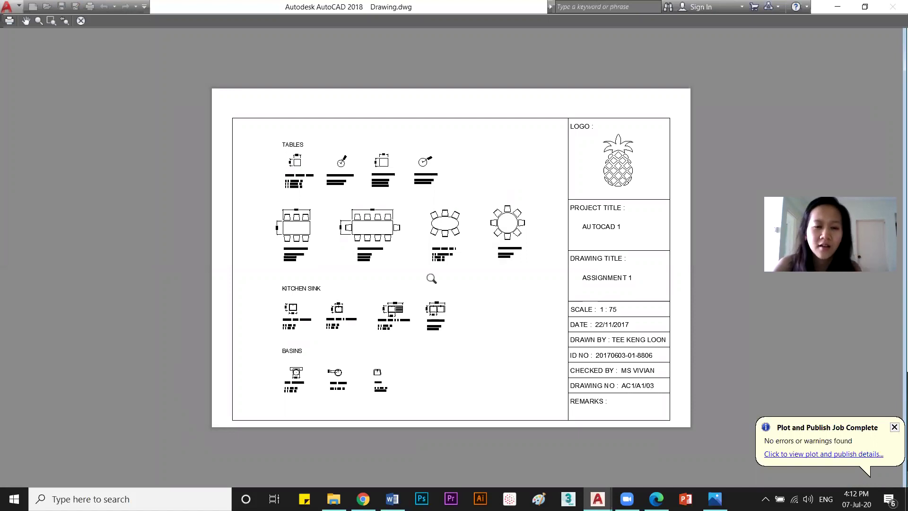
scroll(451, 257, "up", 6)
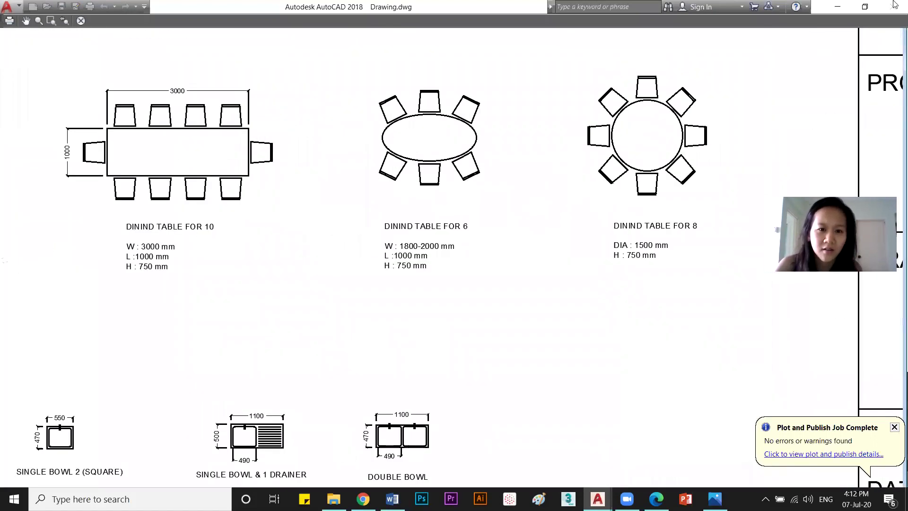
left_click(81, 21)
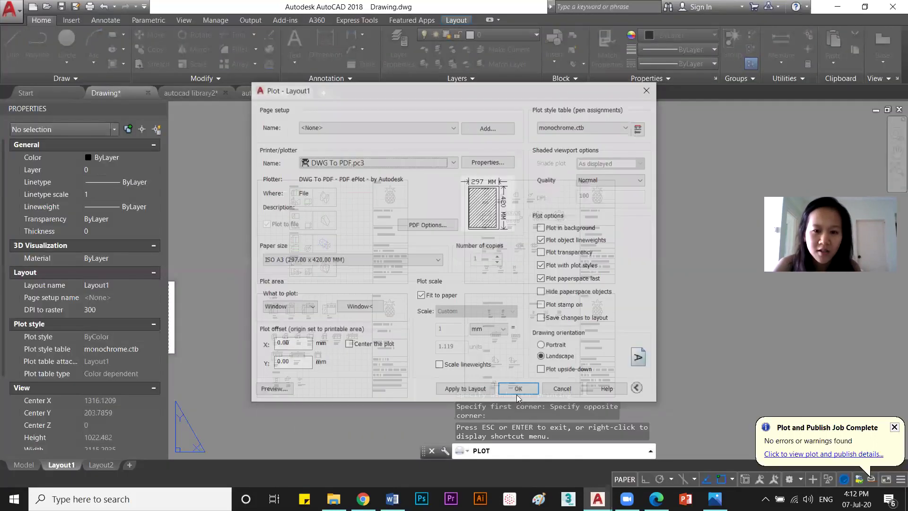
Plot the tables sheet to a PDF named 20200707_Assignment1VNSY003A, basing the name on the existing 002A file.
left_click(517, 388)
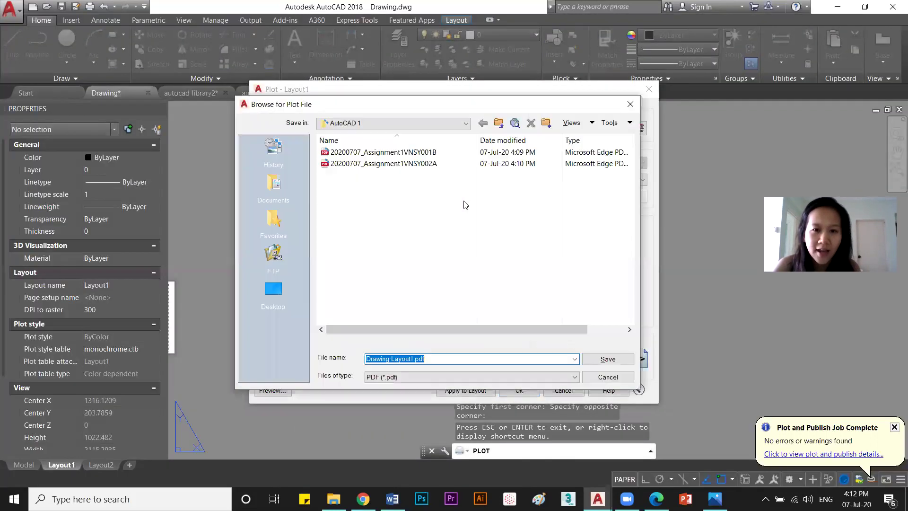
left_click(416, 163)
left_click(460, 358)
left_click(460, 359)
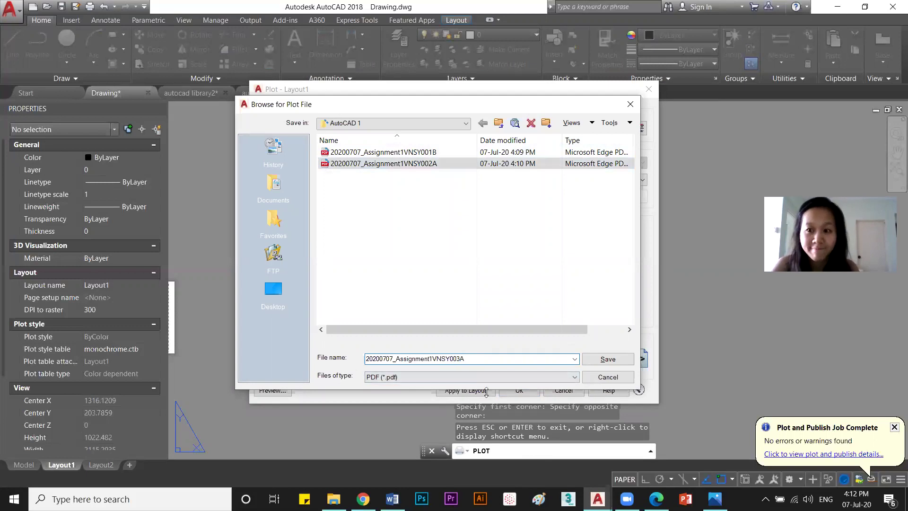
left_click(596, 362)
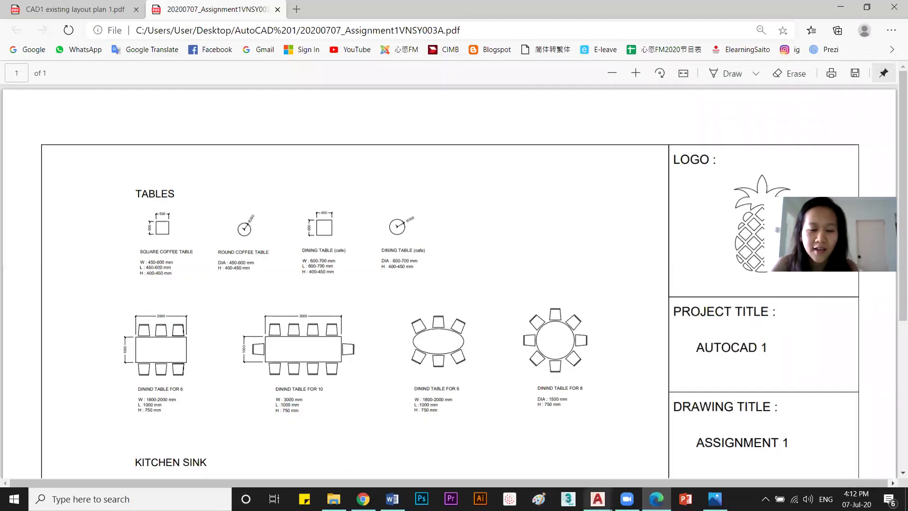
Switch back to Drawing.dwg in AutoCAD and start plotting Layout1 with the <Previous plot> page setup.
mouse_move(598, 499)
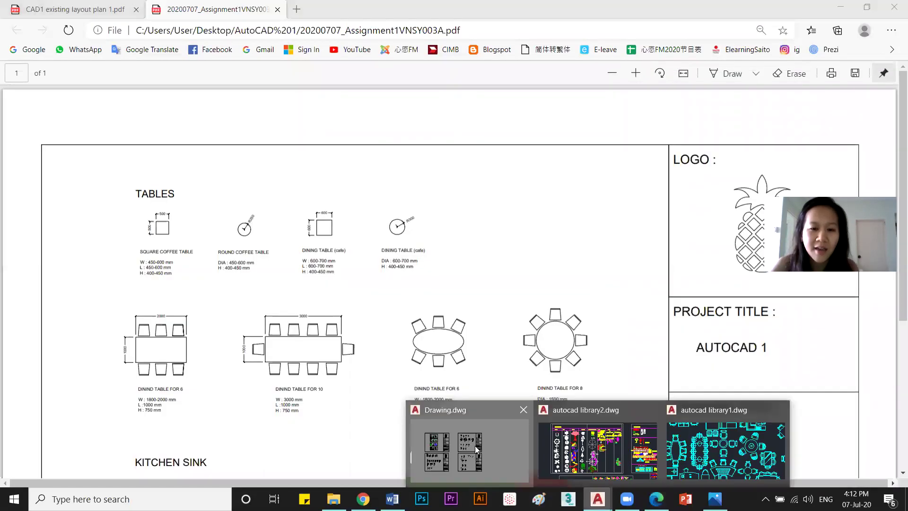
left_click(476, 449)
middle_click_drag(610, 354, 582, 333)
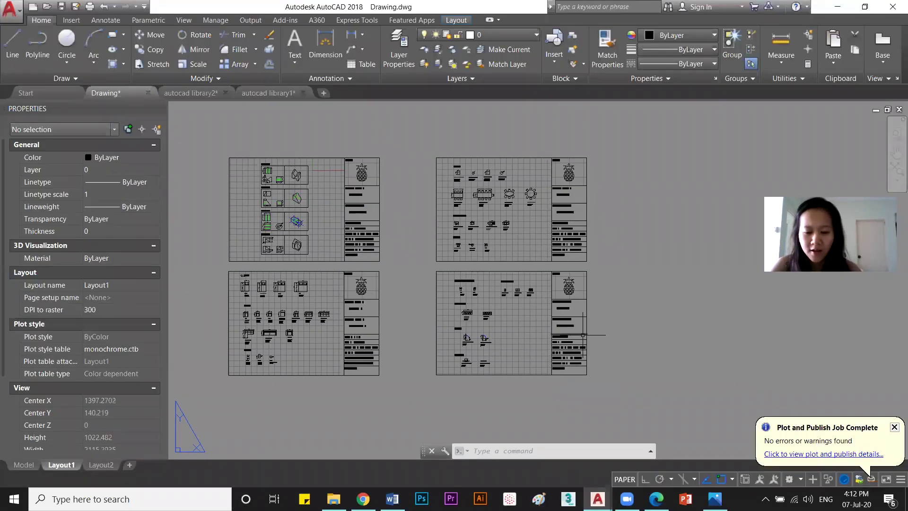
key("ctrl+p")
left_click(366, 128)
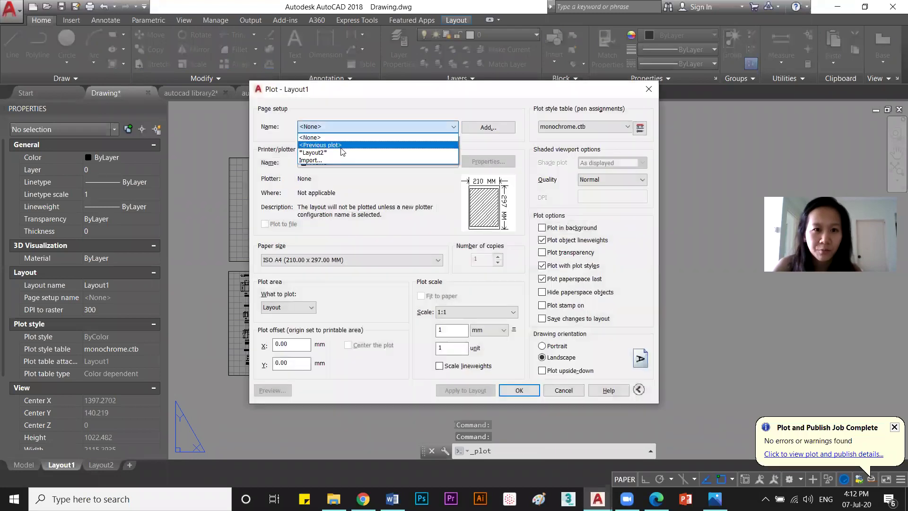
left_click(337, 147)
Redefine the plot window around the WC, kitchen hob, wardrobe, doors and windows sheet, and check it in the plot preview.
left_click(358, 307)
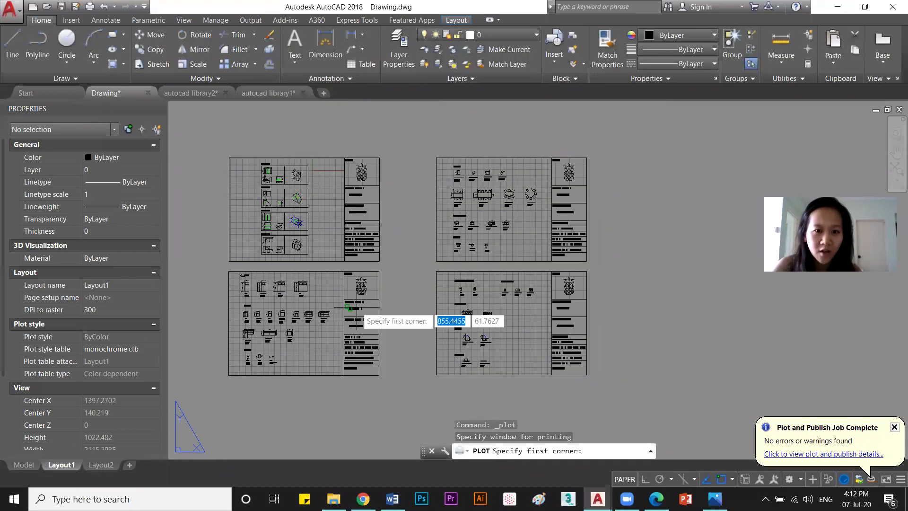
left_click(431, 271)
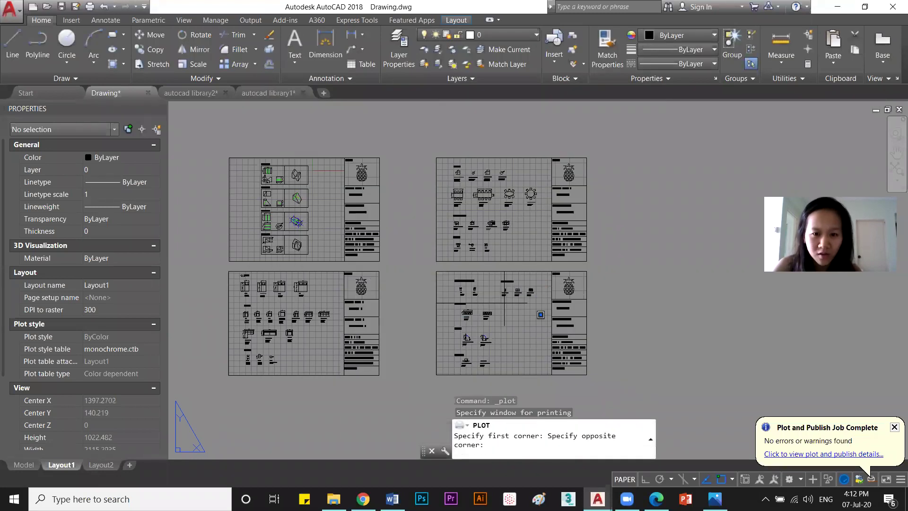
left_click(591, 363)
left_click(273, 390)
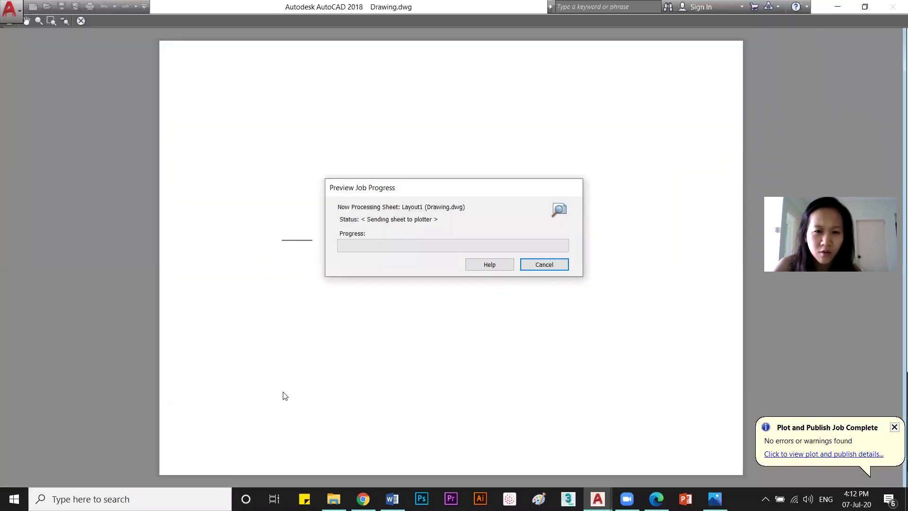
left_click_drag(167, 268, 296, 170)
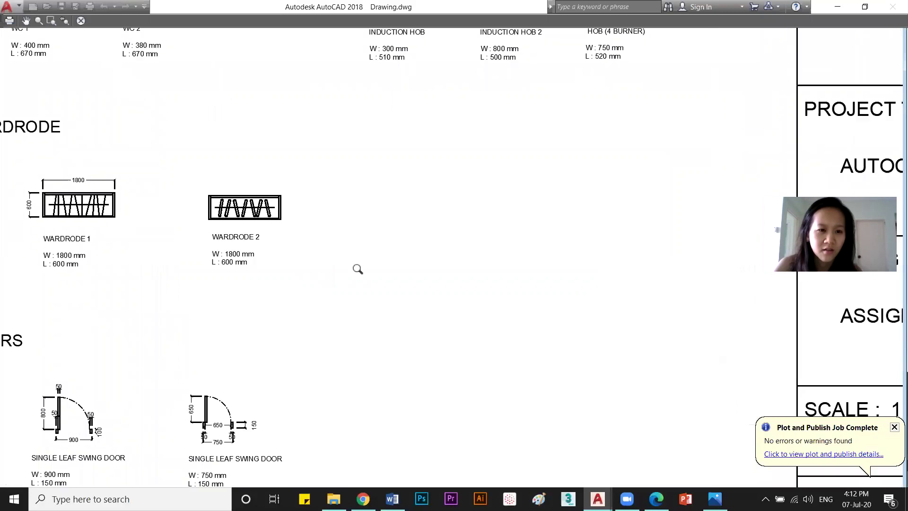
left_click_drag(357, 268, 331, 359)
left_click(81, 21)
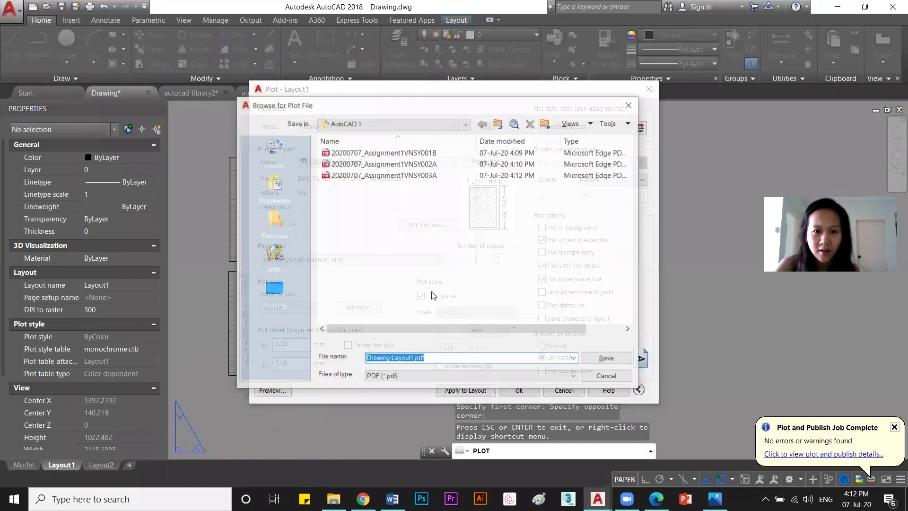
Plot the WC and kitchen hob sheet to a PDF named 20200707_Assignment1VNSY004A, basing the name on the existing 003A file.
left_click(405, 175)
left_click(458, 358)
key("BackSpace")
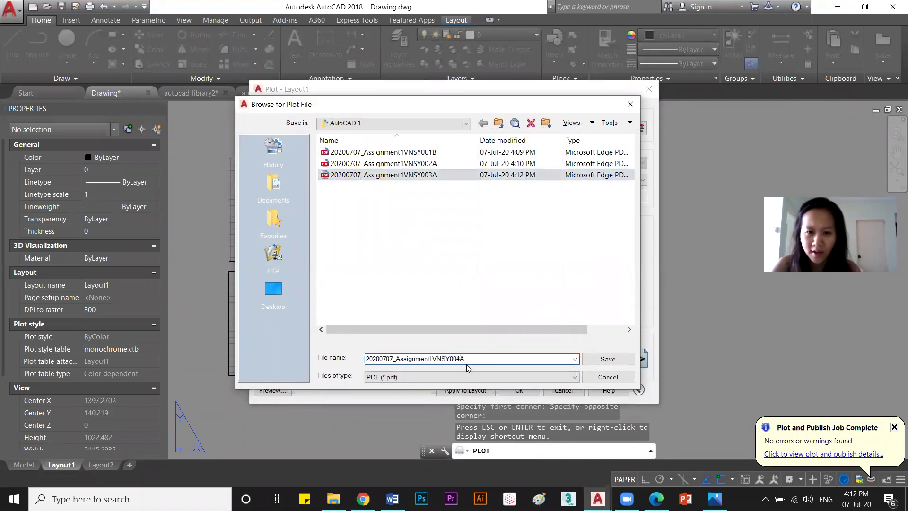
left_click(607, 359)
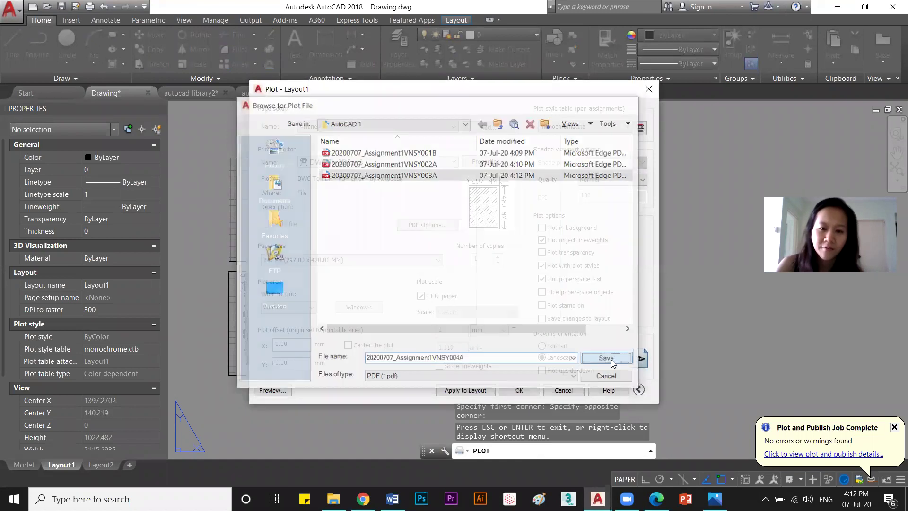
Look over the plotted 004A sheet including its title block, close the 003A and 004A PDFs, and return to AutoCAD.
scroll(544, 360, "down", 5)
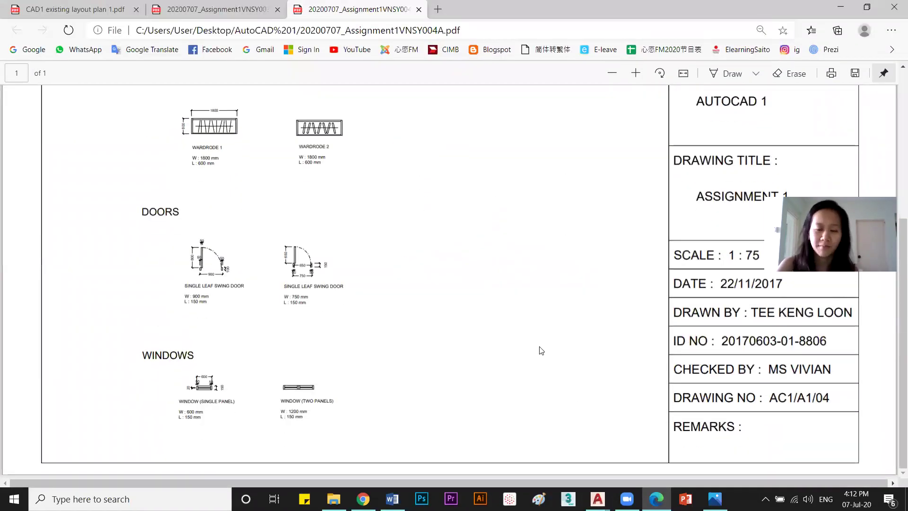
scroll(539, 349, "up", 5)
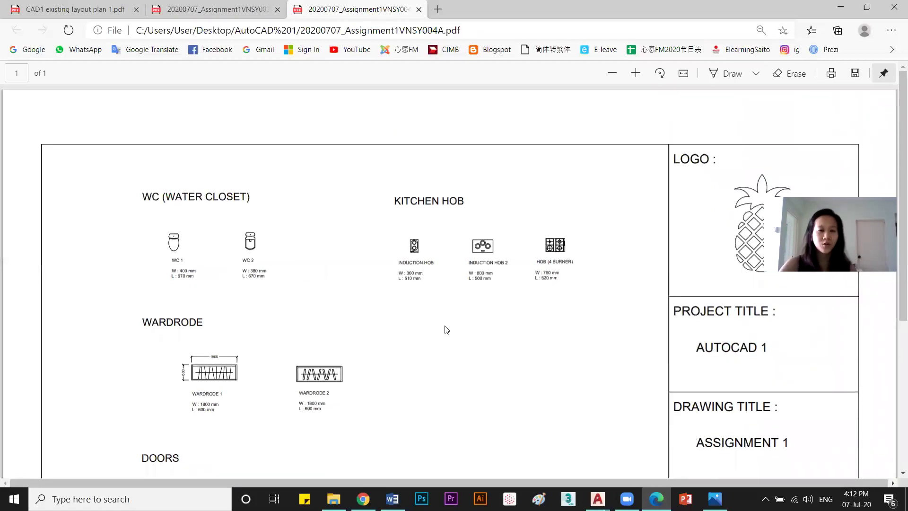
left_click(419, 9)
left_click(277, 9)
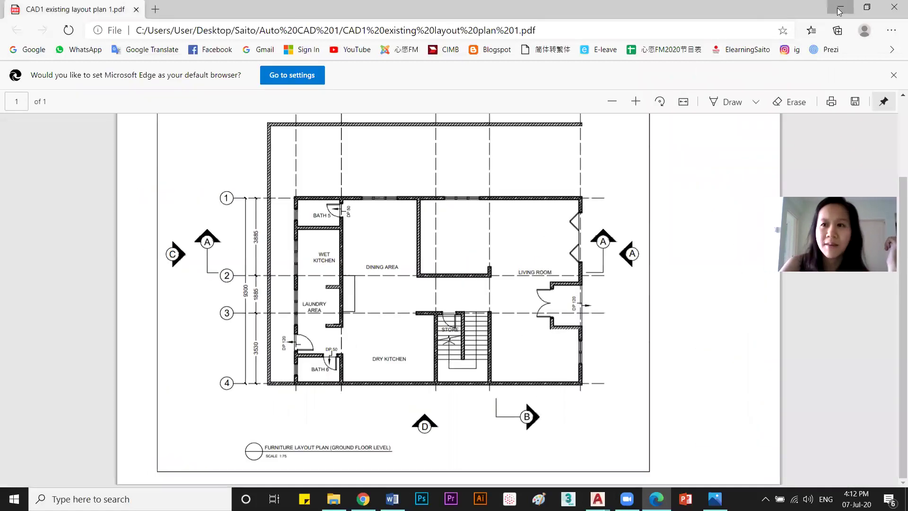
left_click(840, 7)
Review the assignment content in model space, from Drawings 1 to 4 through the furniture, sinks, basins, wardrobes, doors and windows.
middle_click_drag(657, 334, 688, 338)
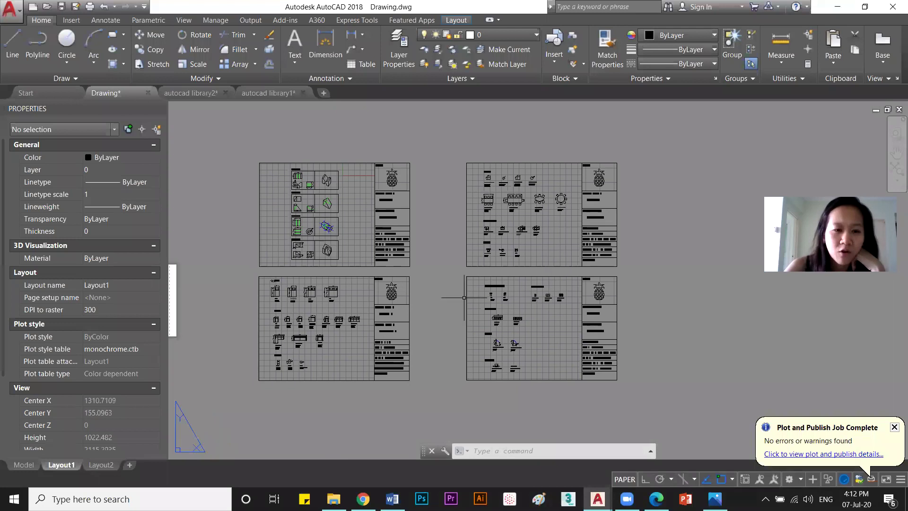
left_click(24, 464)
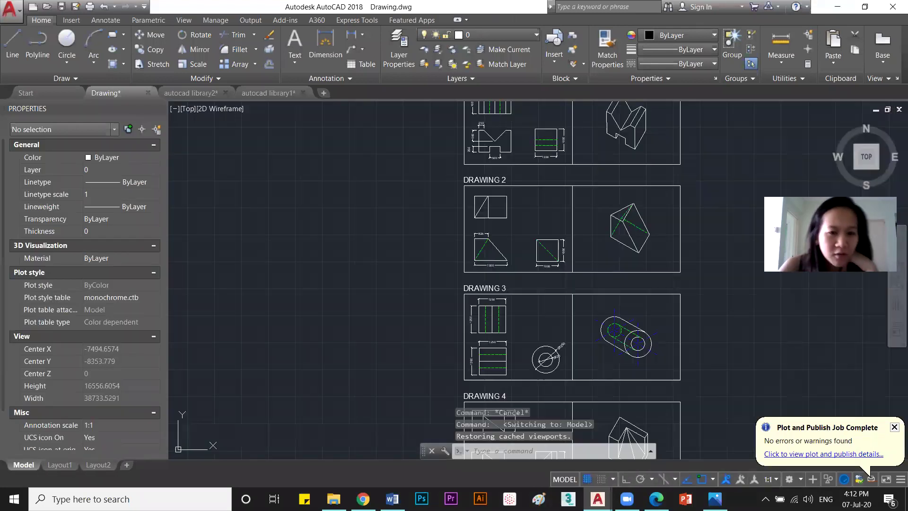
scroll(461, 319, "up", 5)
scroll(461, 319, "down", 3)
middle_click_drag(461, 319, 142, 268)
middle_click_drag(660, 184, 506, 212)
scroll(506, 212, "up", 2)
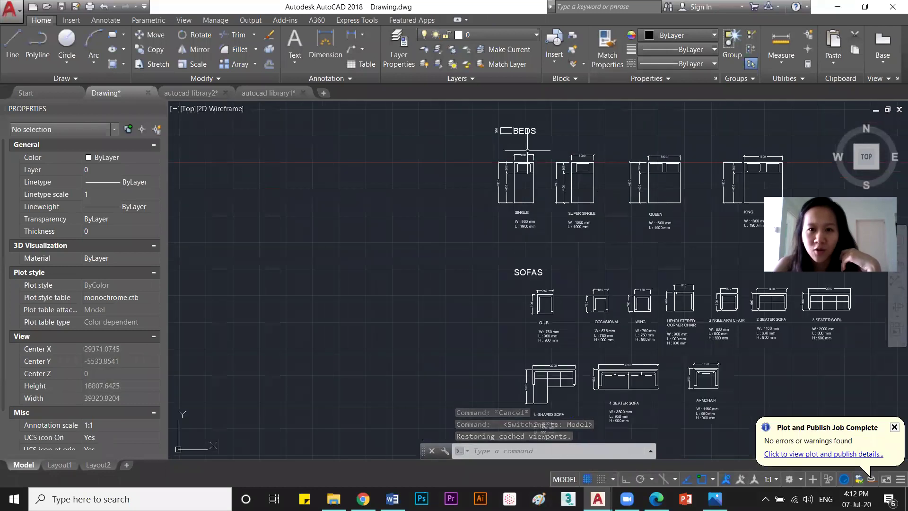
middle_click_drag(661, 195, 406, 137)
scroll(405, 298, "down", 3)
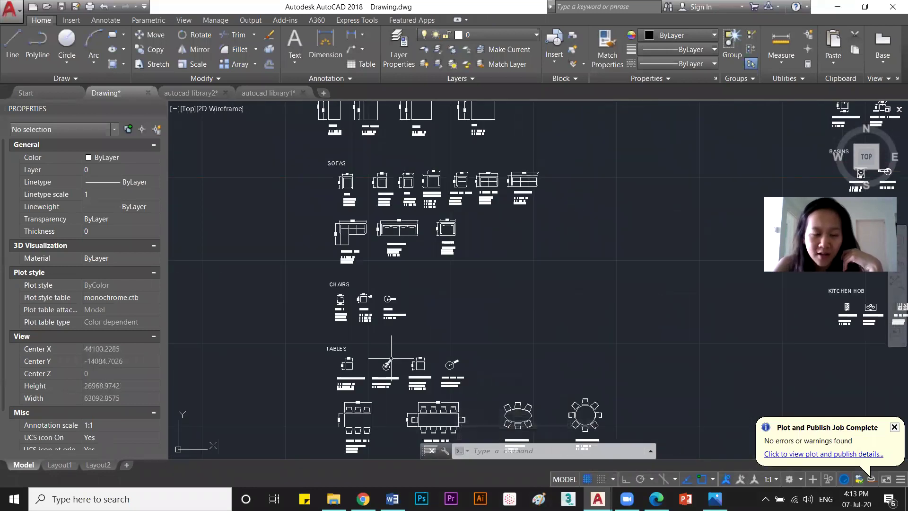
scroll(322, 294, "down", 3)
scroll(462, 218, "up", 6)
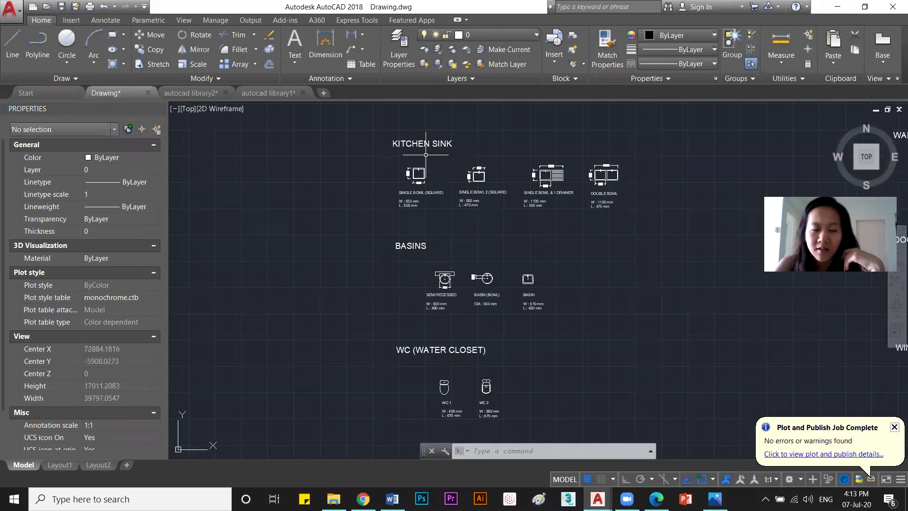
middle_click_drag(878, 205, 609, 293)
scroll(356, 202, "down", 15)
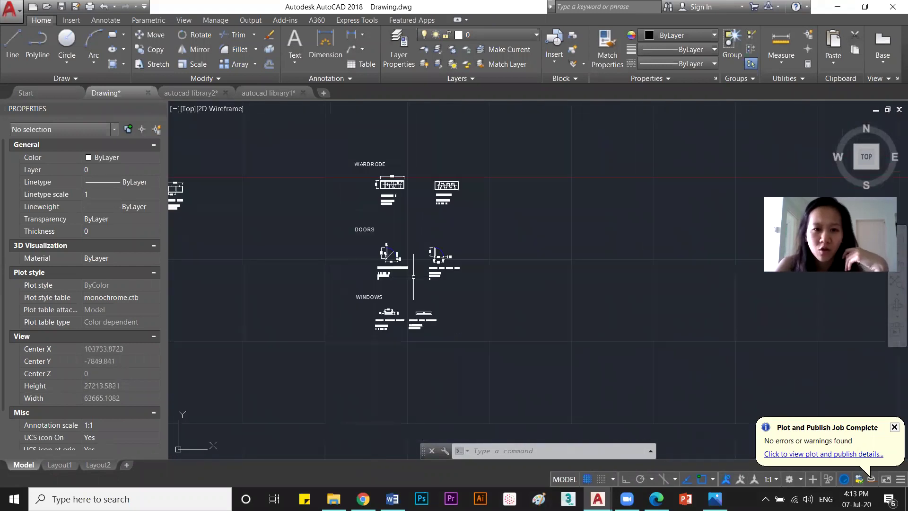
scroll(397, 283, "up", 5)
scroll(398, 283, "up", 4)
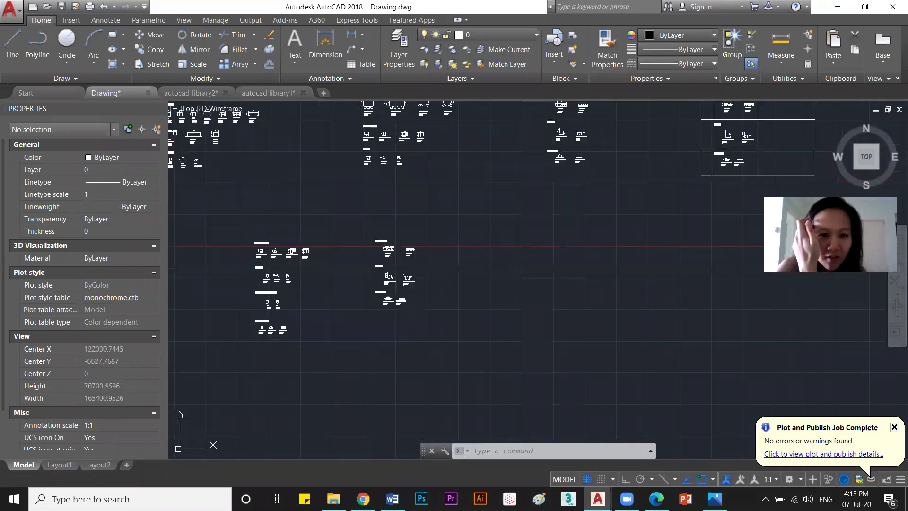
middle_click_drag(435, 322, 571, 282)
middle_click_drag(182, 277, 355, 280)
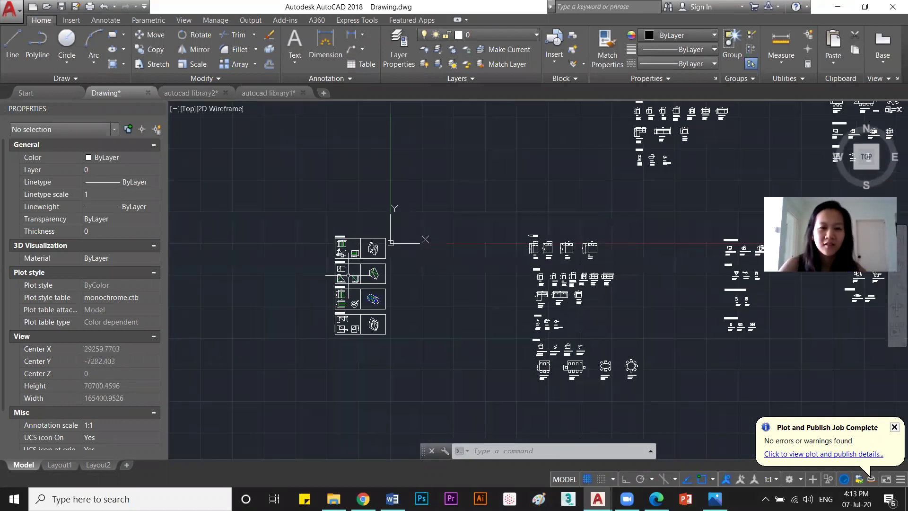
scroll(355, 280, "up", 4)
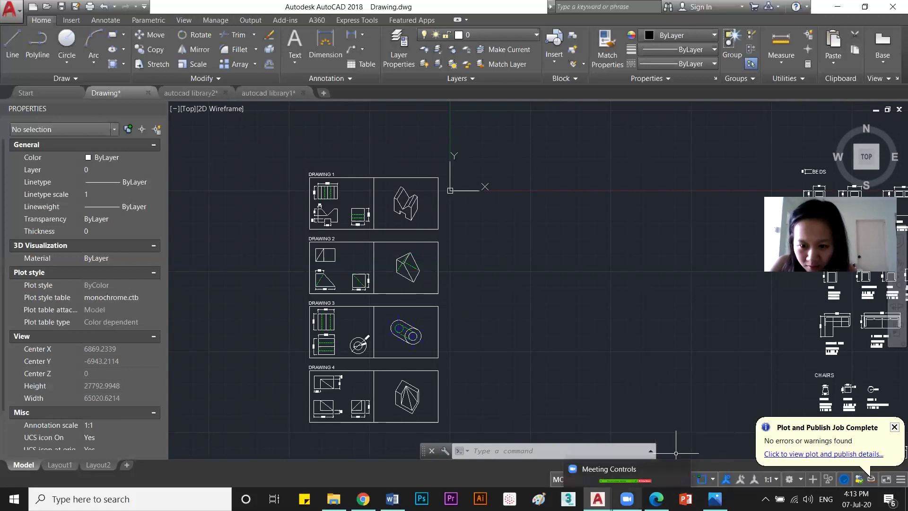
Switch to the CAD1 existing layout plan 1 PDF in Edge and examine the ground floor plan's gridlines, dimensions and rooms.
left_click(660, 439)
scroll(502, 322, "up", 1)
scroll(506, 320, "up", 1)
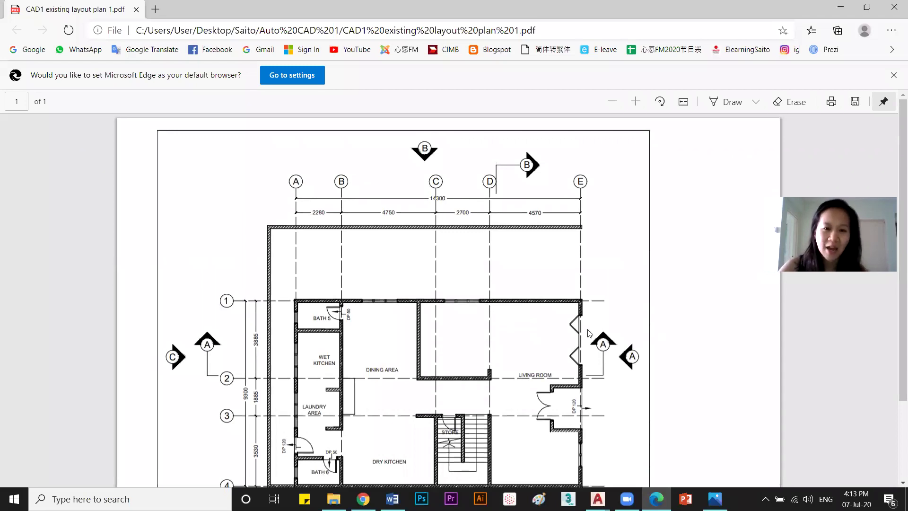
scroll(567, 347, "down", 2)
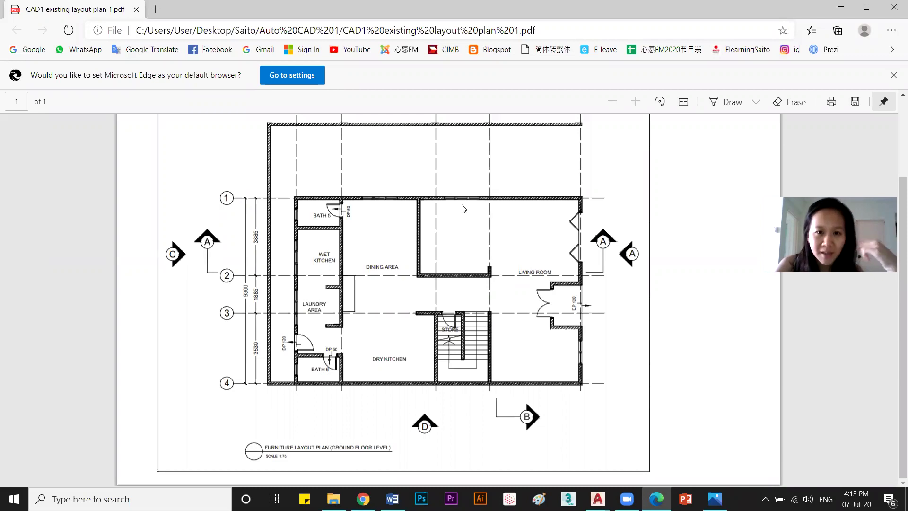
scroll(361, 195, "up", 3)
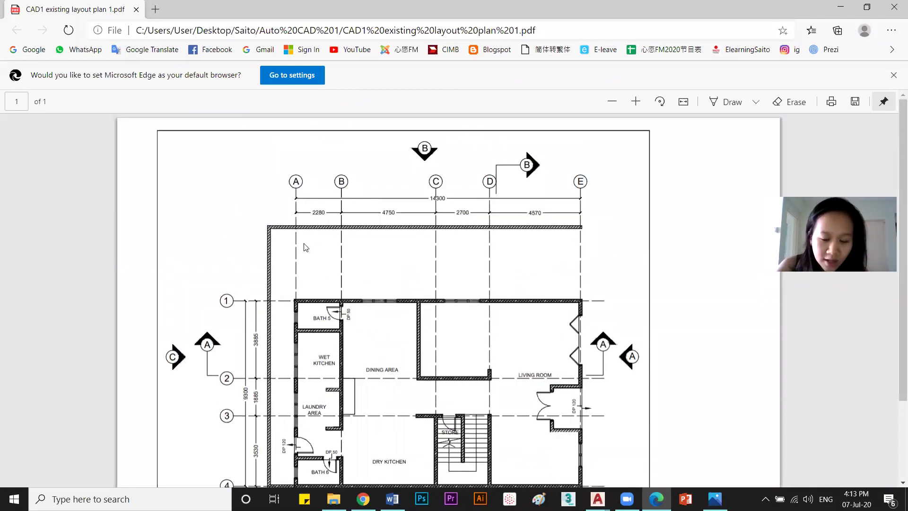
left_click(634, 103)
left_click(634, 103)
left_click(635, 103)
scroll(338, 262, "down", 1)
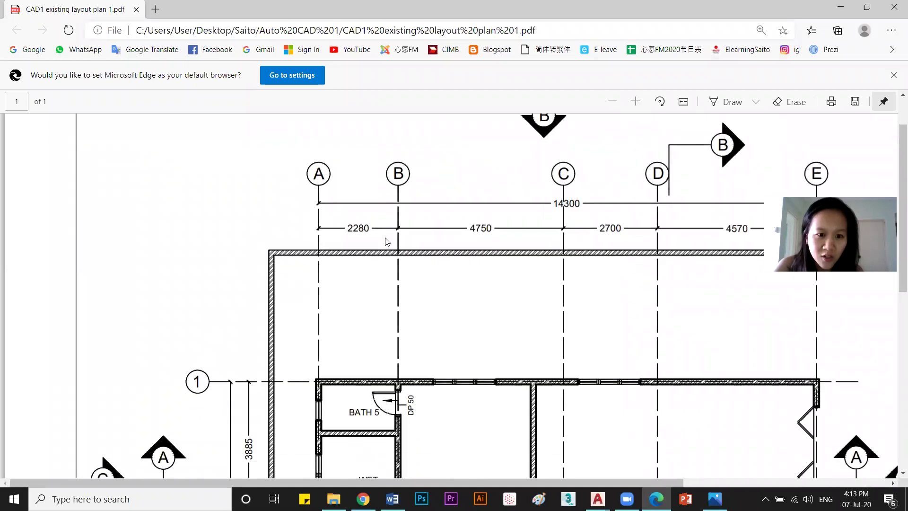
scroll(369, 208, "down", 3)
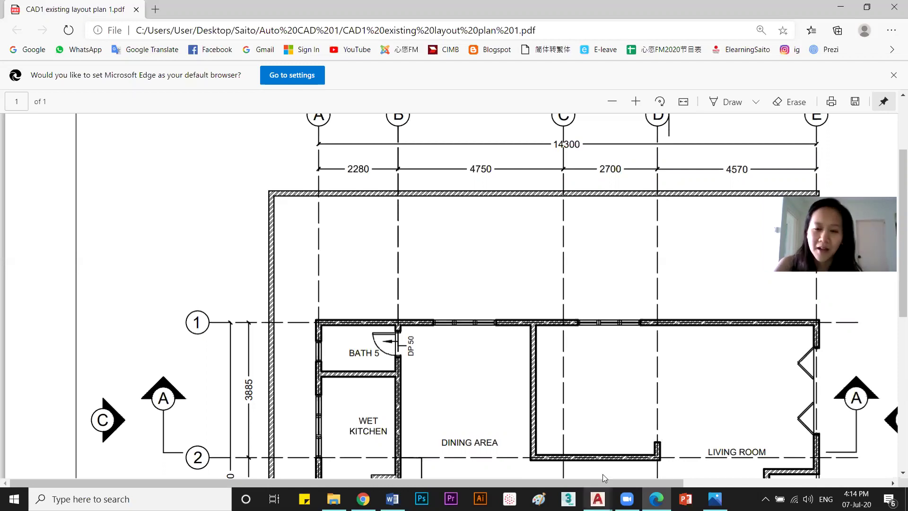
left_click(614, 101)
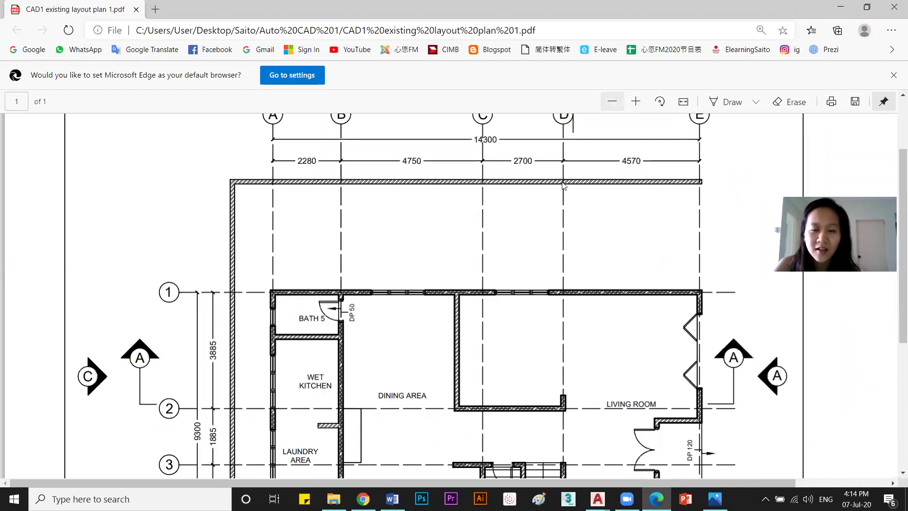
scroll(562, 184, "up", 1)
Return to Drawing.dwg in AutoCAD and create a new drawing from the acad template.
left_click(598, 498)
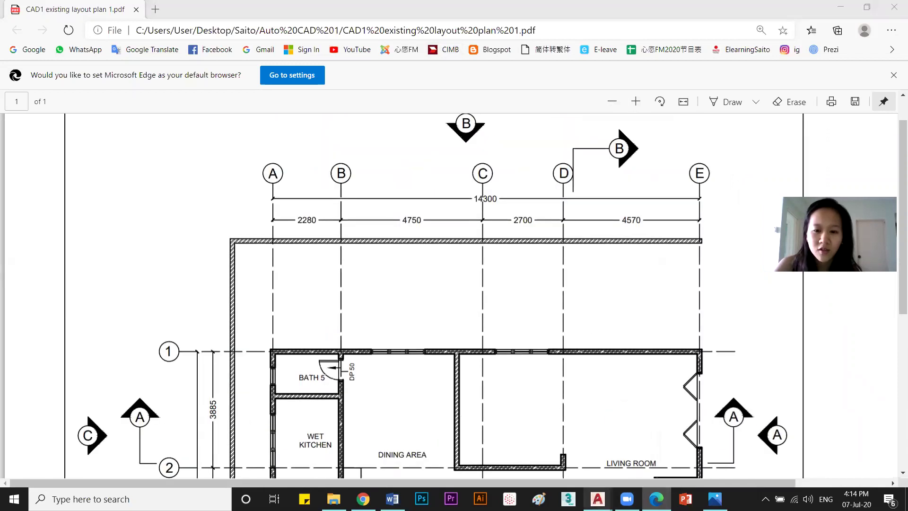
left_click(483, 456)
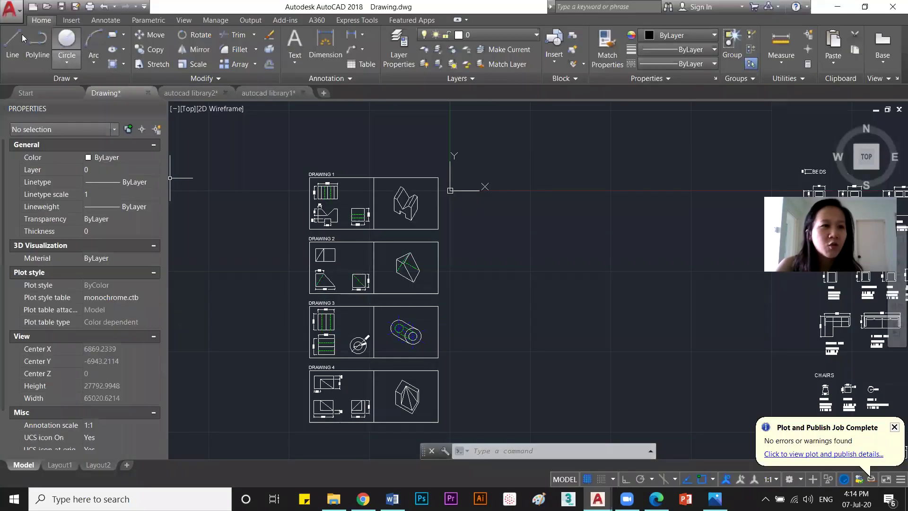
left_click(9, 9)
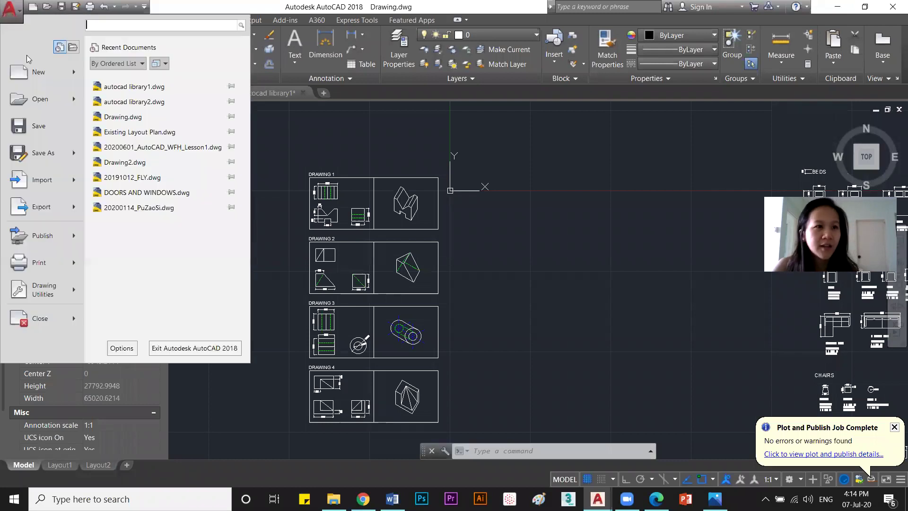
mouse_move(40, 78)
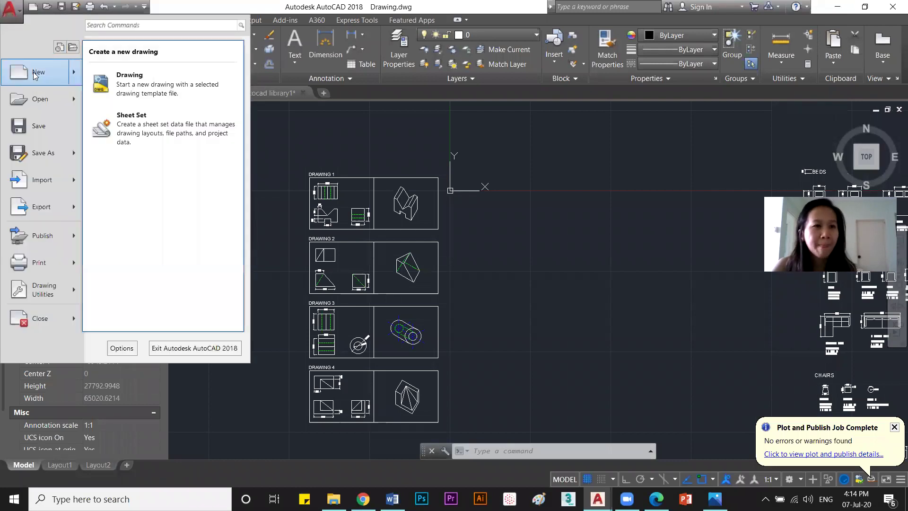
left_click(171, 95)
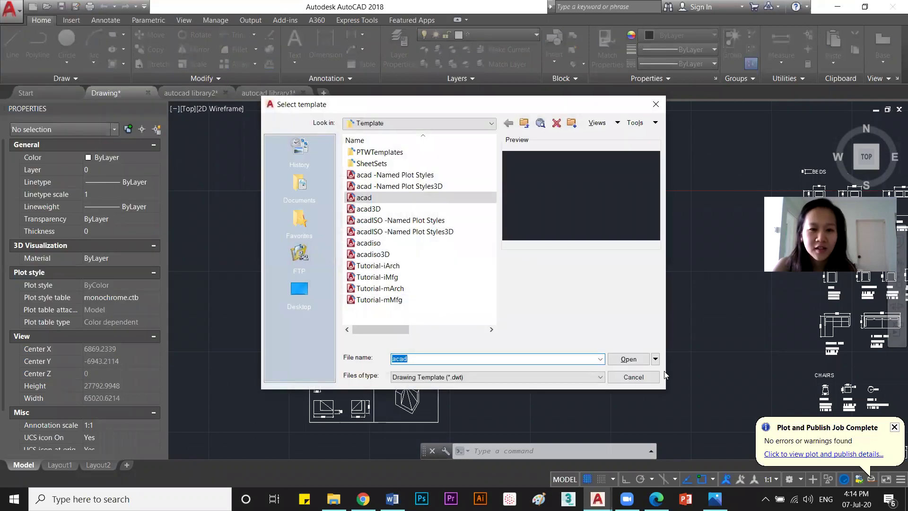
left_click(628, 359)
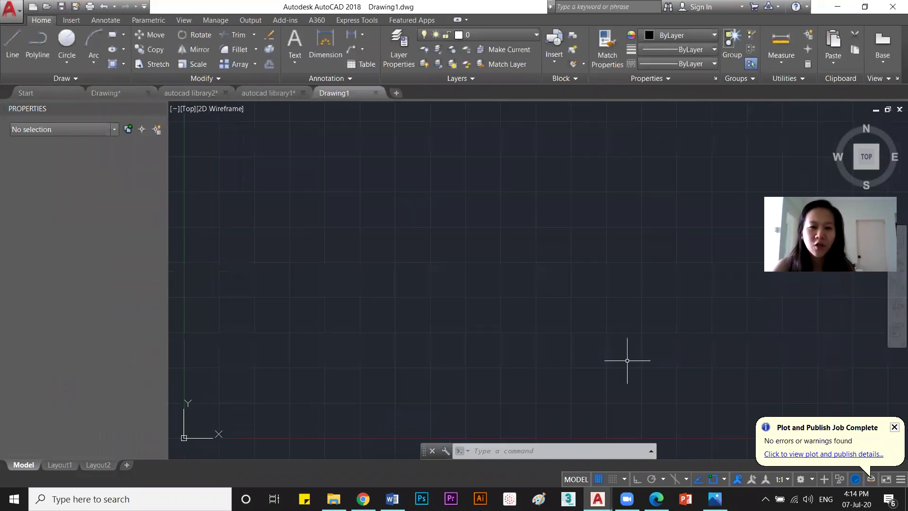
mouse_move(664, 295)
middle_mouse_down()
mouse_move(462, 301)
mouse_move(550, 374)
middle_mouse_up()
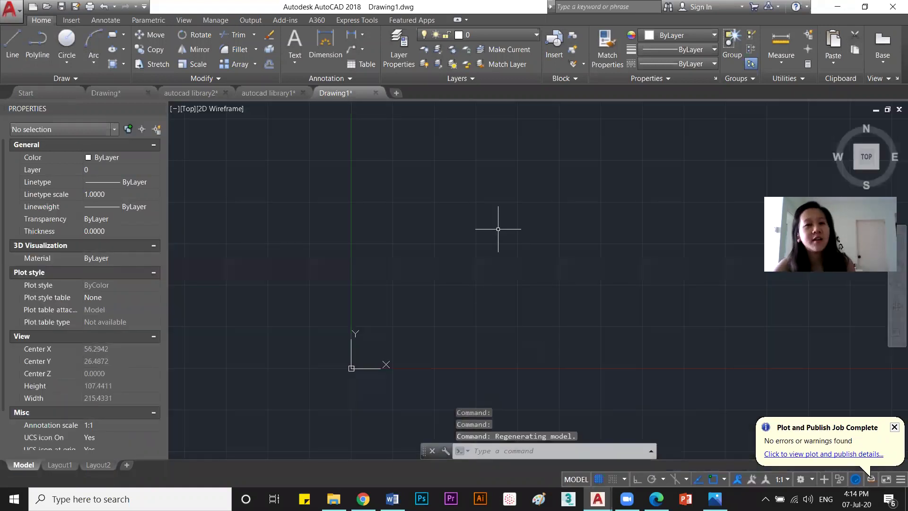
Set the drawing units to Decimal length with an insertion scale of Millimeters.
middle_click_drag(607, 263, 494, 265)
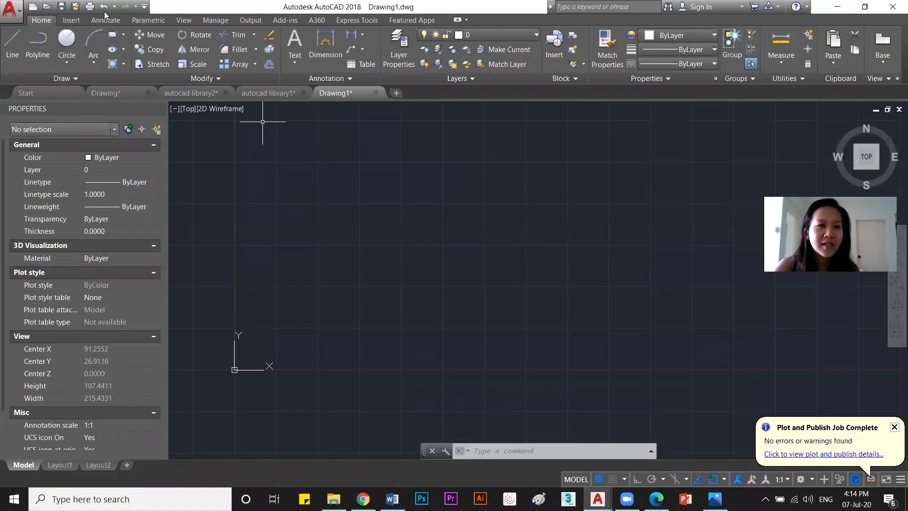
left_click(10, 8)
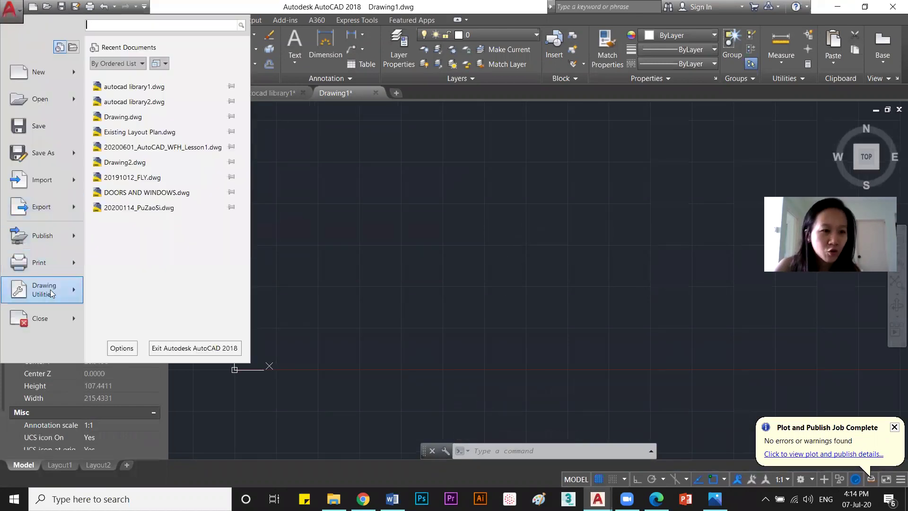
mouse_move(56, 290)
left_click(144, 126)
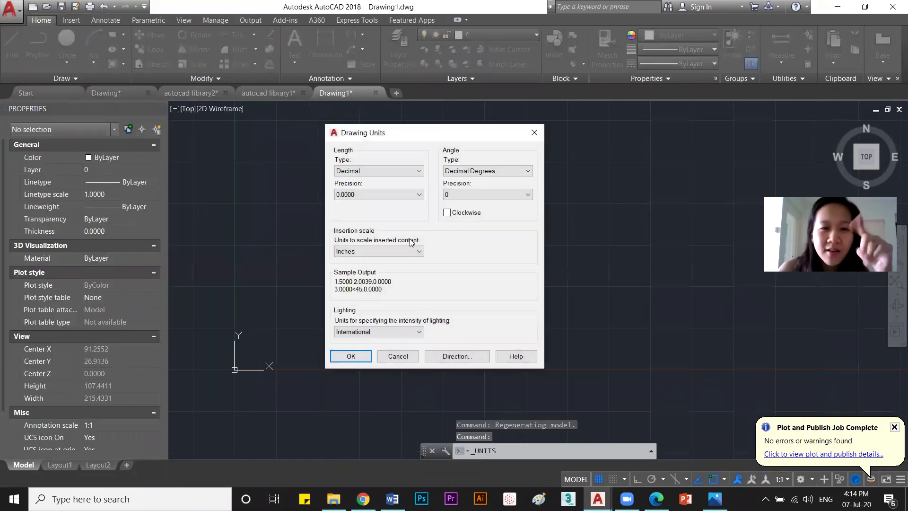
left_click(374, 171)
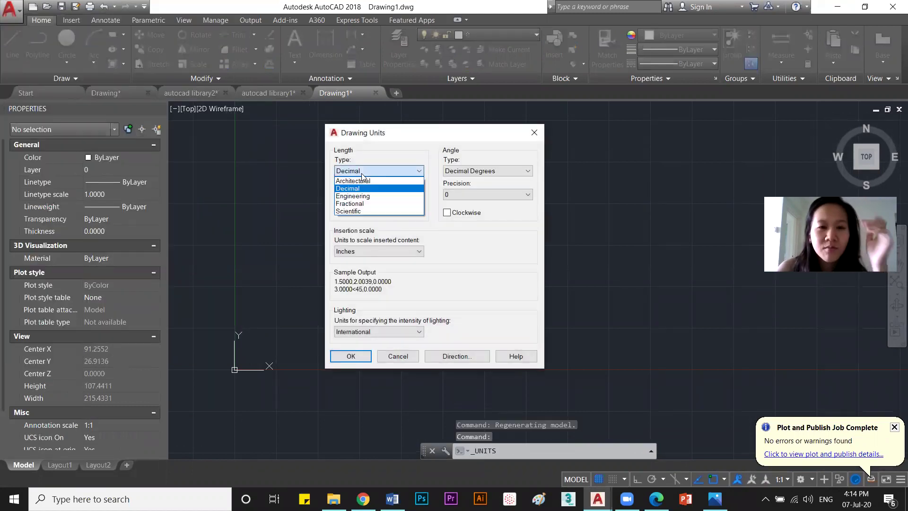
left_click(438, 263)
left_click(386, 250)
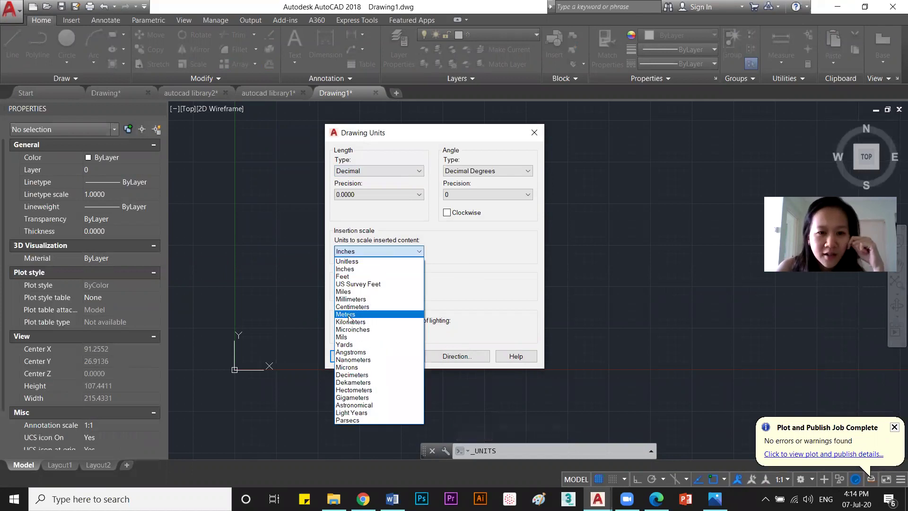
left_click(375, 300)
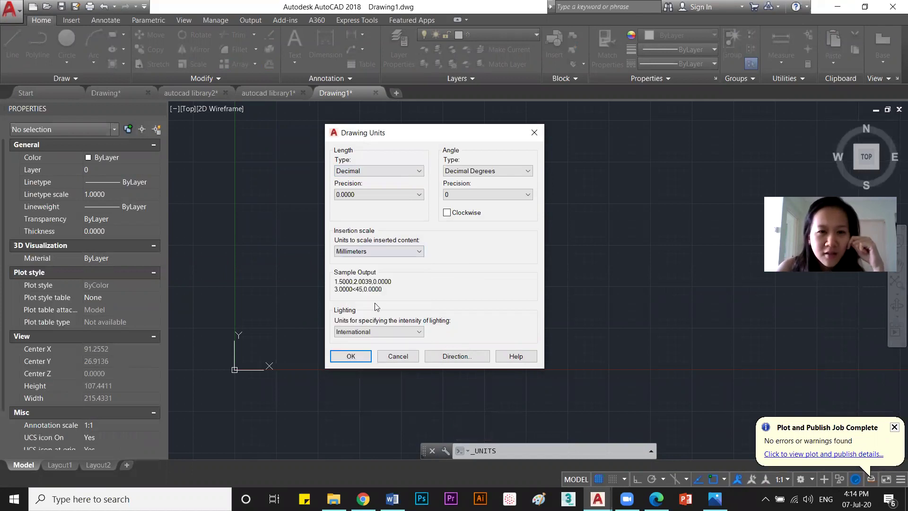
left_click(389, 173)
left_click(391, 173)
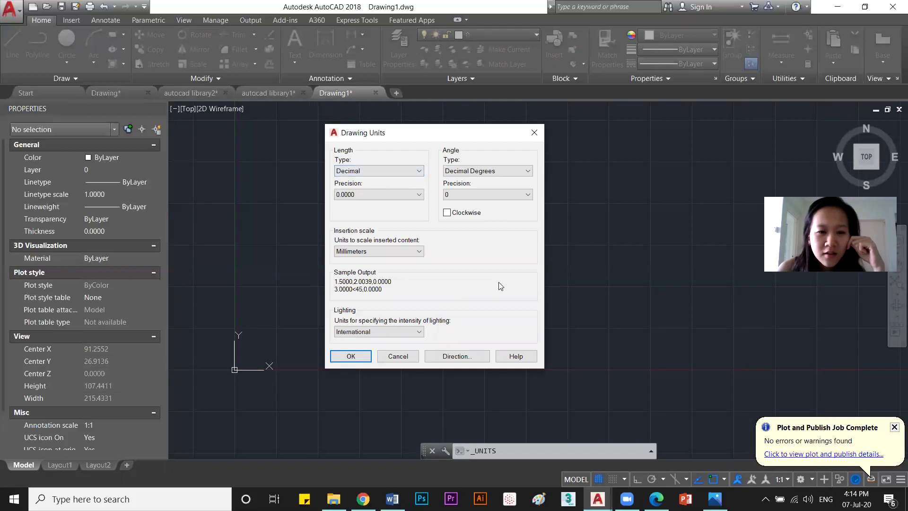
left_click(351, 356)
left_click(438, 244)
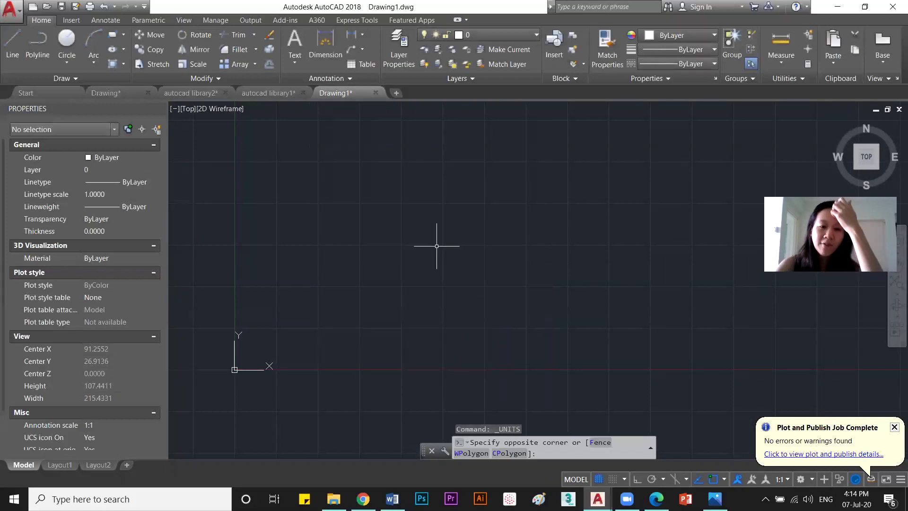
scroll(504, 233, "down", 2)
left_click(504, 233)
middle_click_drag(505, 233, 421, 290)
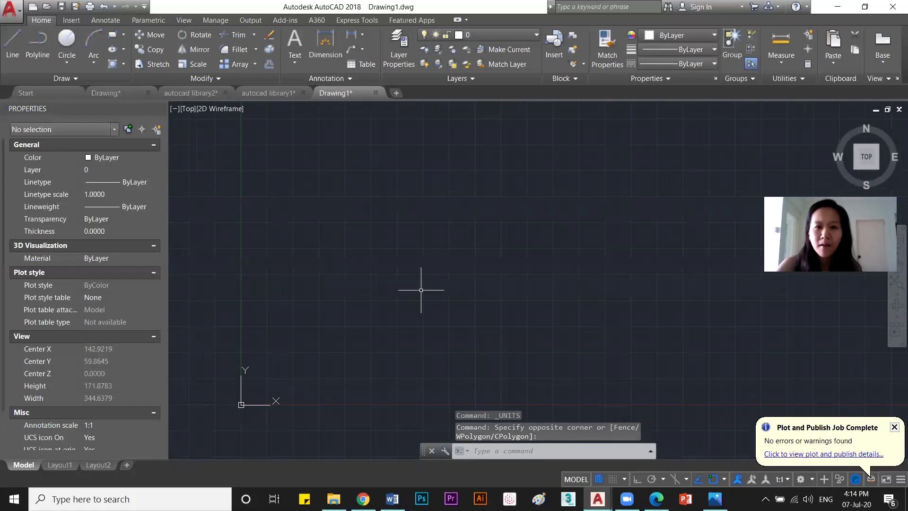
Arrange AutoCAD and the CAD1 existing layout plan 1 PDF side by side, with gridlines A to D in view.
double_click(435, 7)
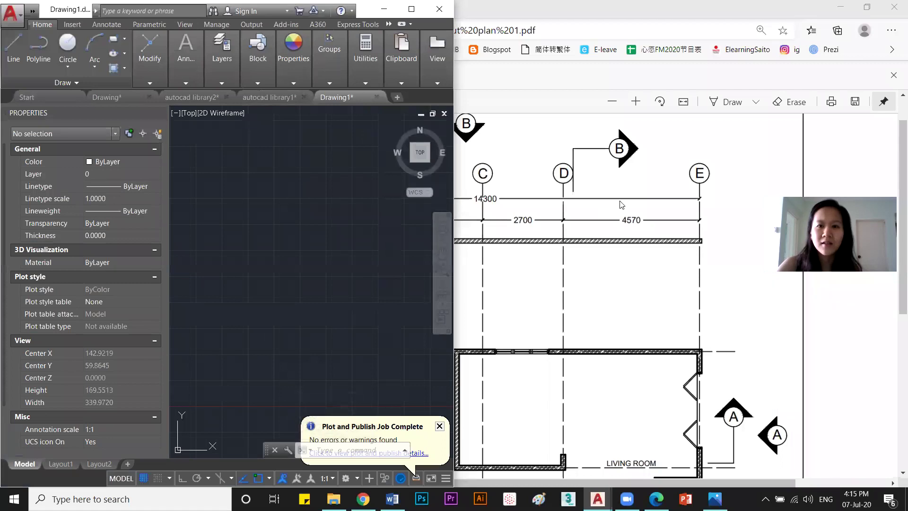
left_click(656, 13)
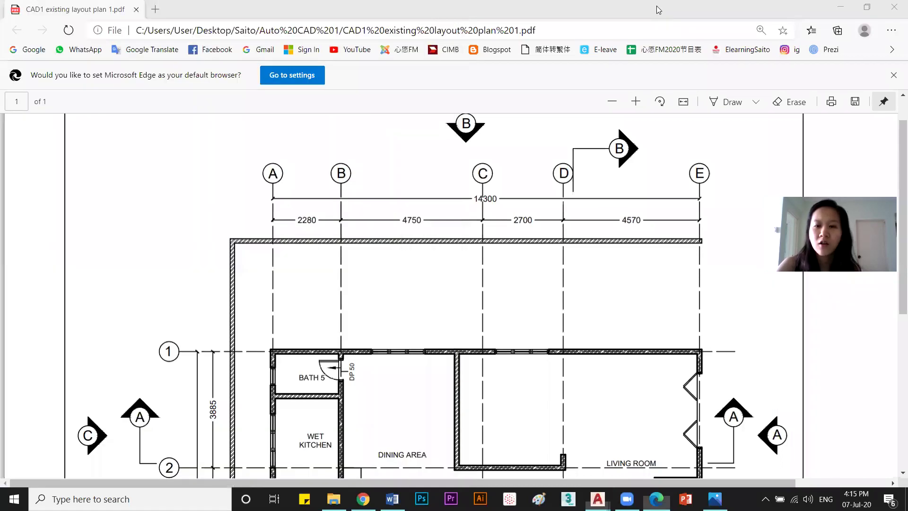
key("super+Right")
scroll(693, 472, "right", 5)
scroll(693, 472, "left", 1)
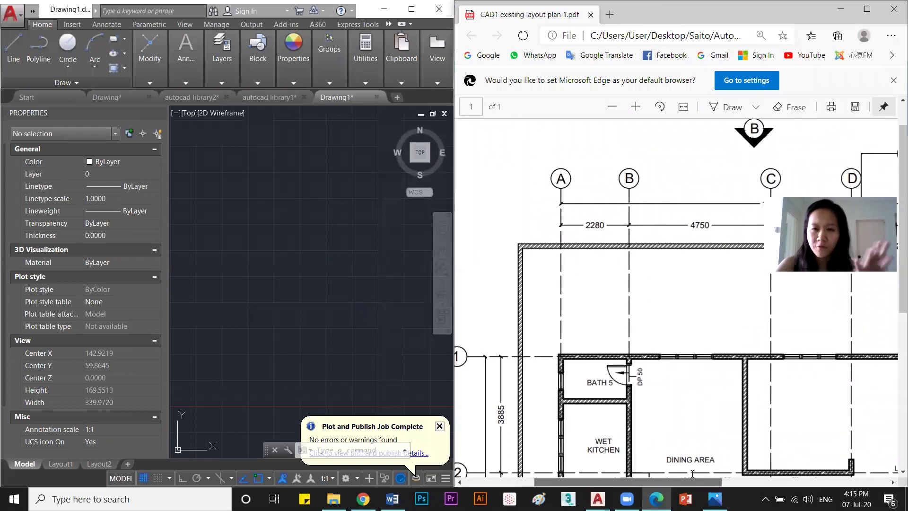
scroll(685, 373, "down", 2)
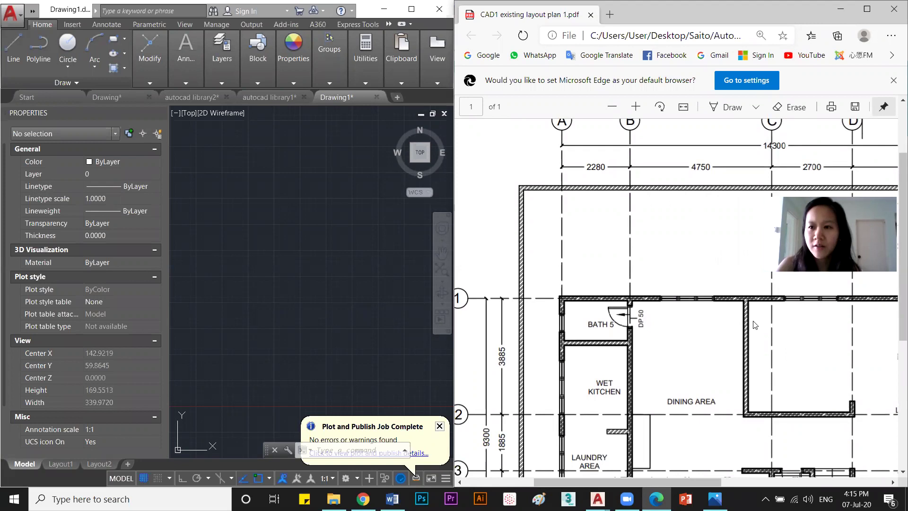
scroll(754, 324, "up", 1)
Close the Properties palette in AutoCAD to enlarge the drawing area.
left_click(275, 256)
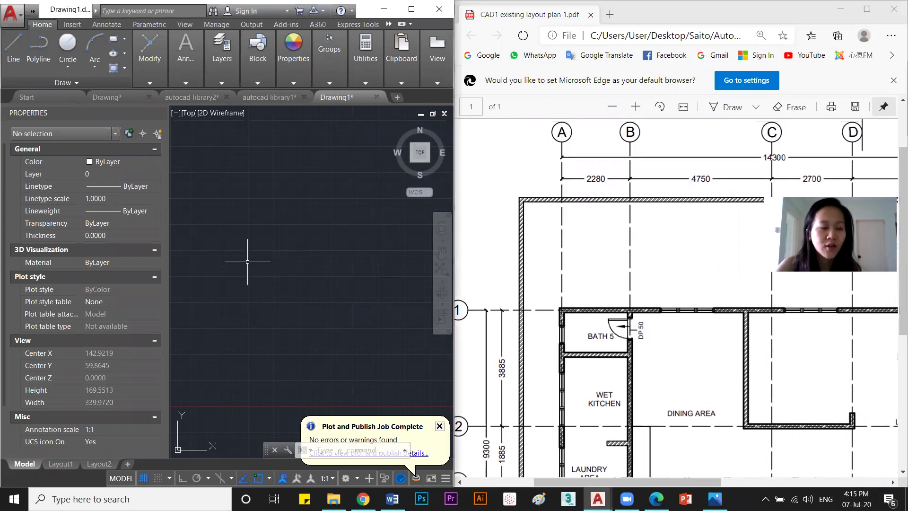
scroll(247, 262, "down", 2)
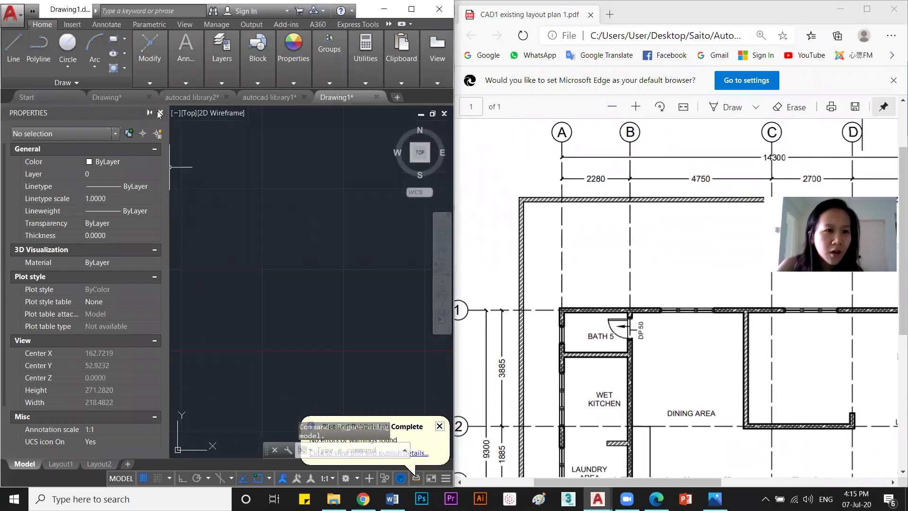
left_click(159, 113)
scroll(223, 247, "down", 1)
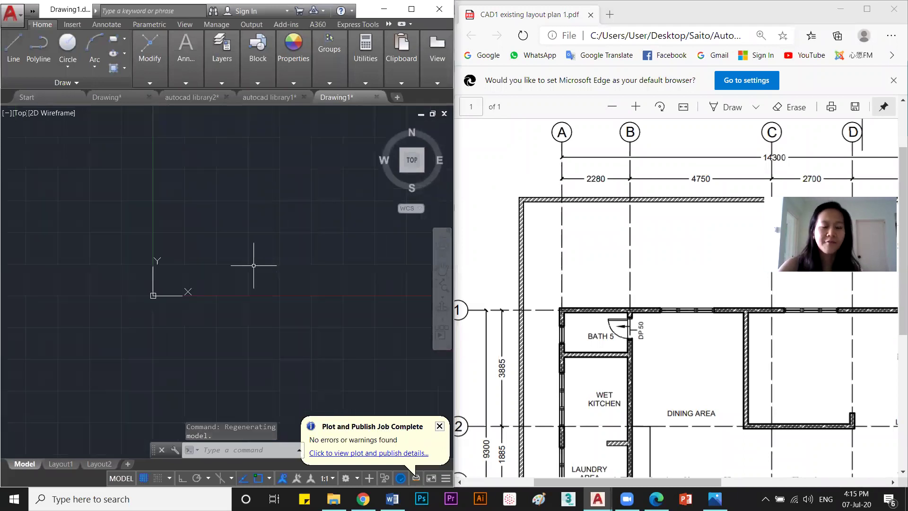
scroll(251, 289, "up", 2)
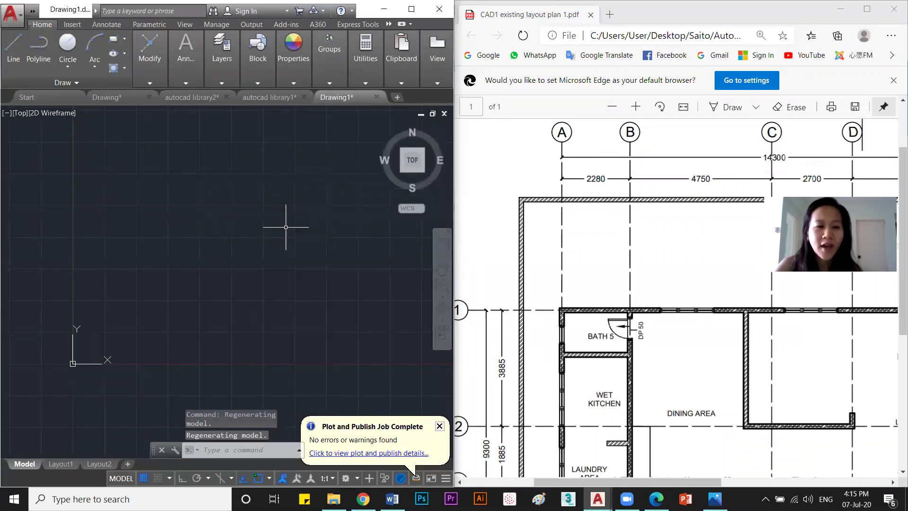
Draw a 2280 mm horizontal line for the grid A to B spacing, with Ortho mode turned on.
scroll(260, 257, "down", 2)
scroll(189, 256, "up", 2)
type("l")
key("Return")
left_click(175, 196)
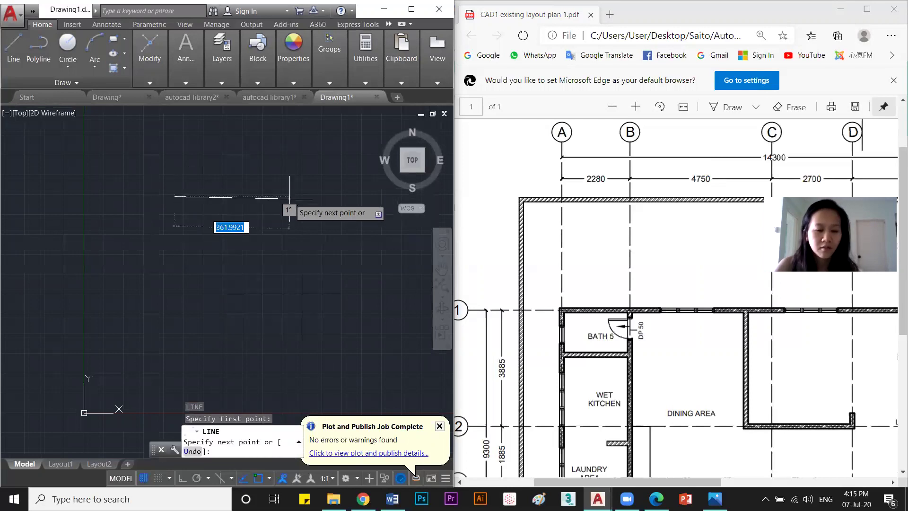
left_click(182, 479)
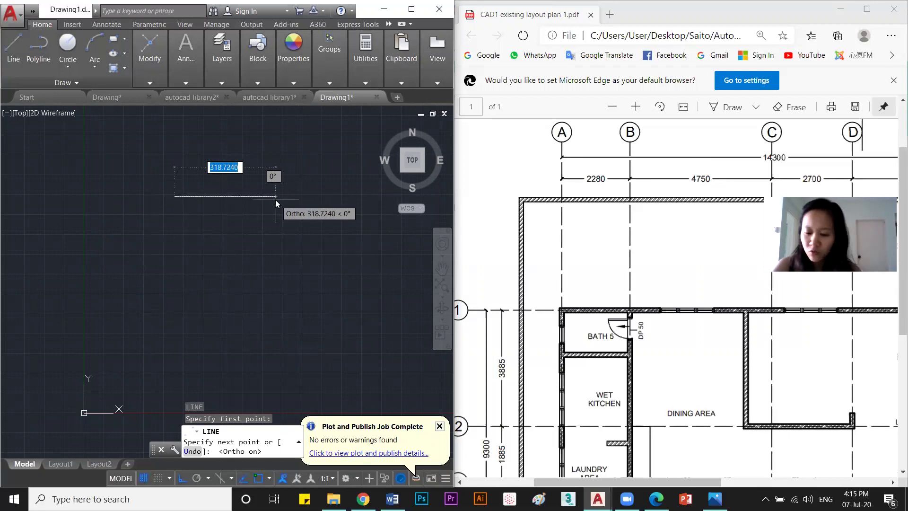
type("2280")
key("Return")
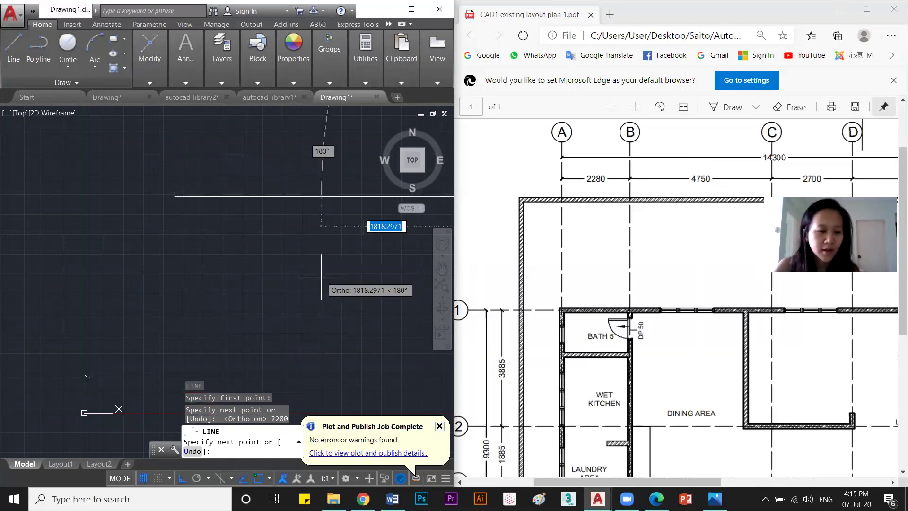
key("Escape")
Draw a vertical line about 2340 mm long downward from the right end of the 2280 mm line to mark grid B.
scroll(329, 269, "down", 2)
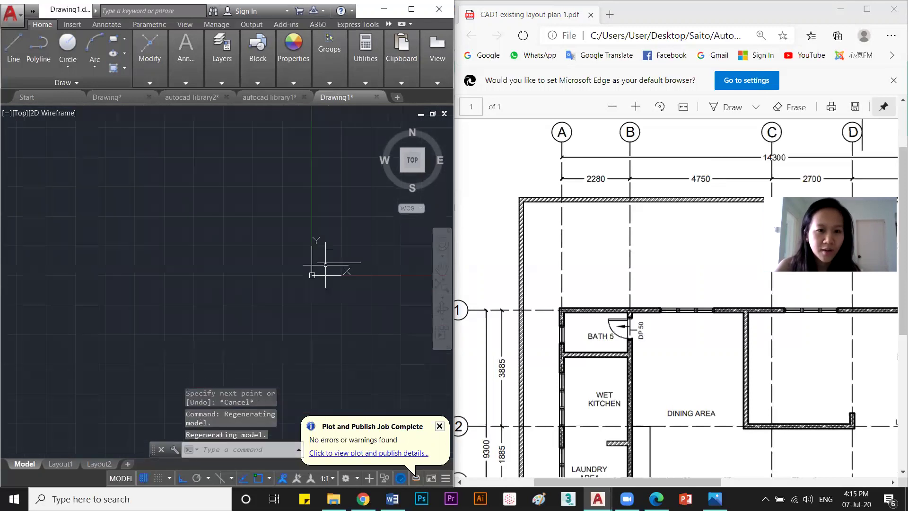
mouse_move(337, 261)
middle_mouse_down()
mouse_move(148, 269)
mouse_move(221, 225)
middle_mouse_up()
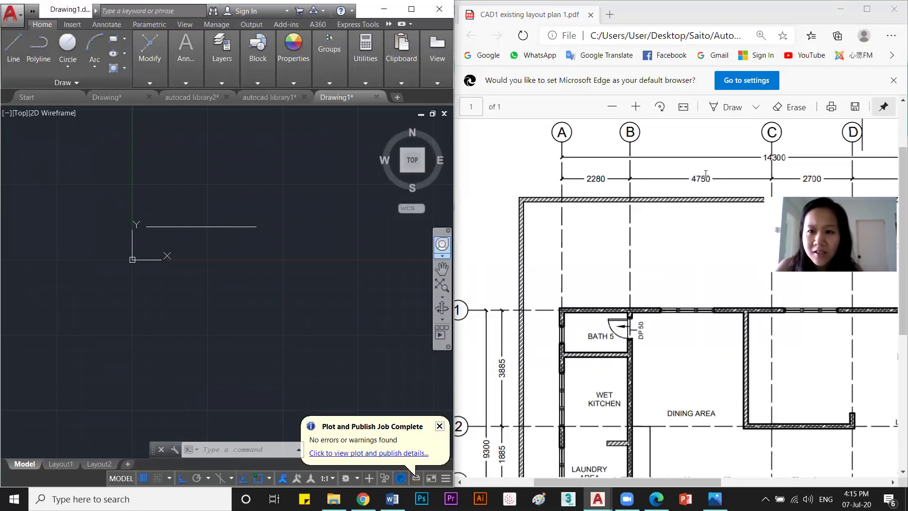
type("l")
key("Return")
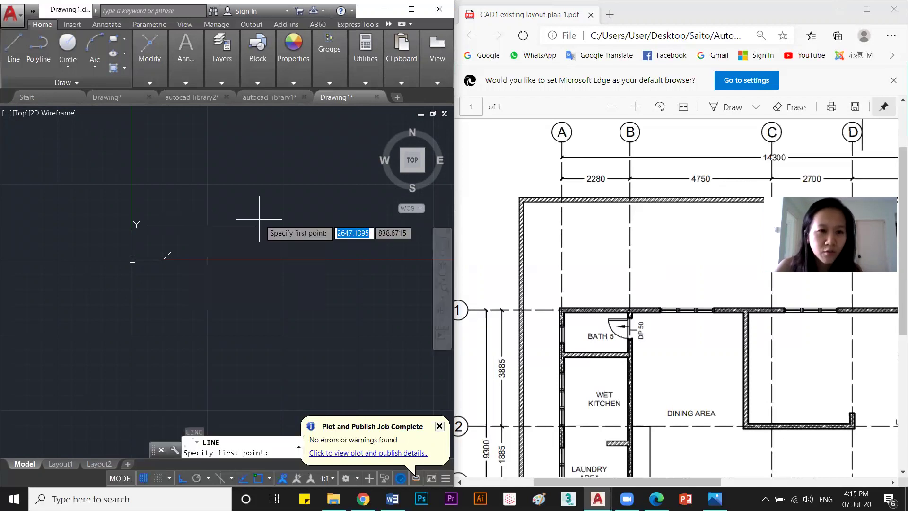
left_click(256, 227)
left_click(255, 339)
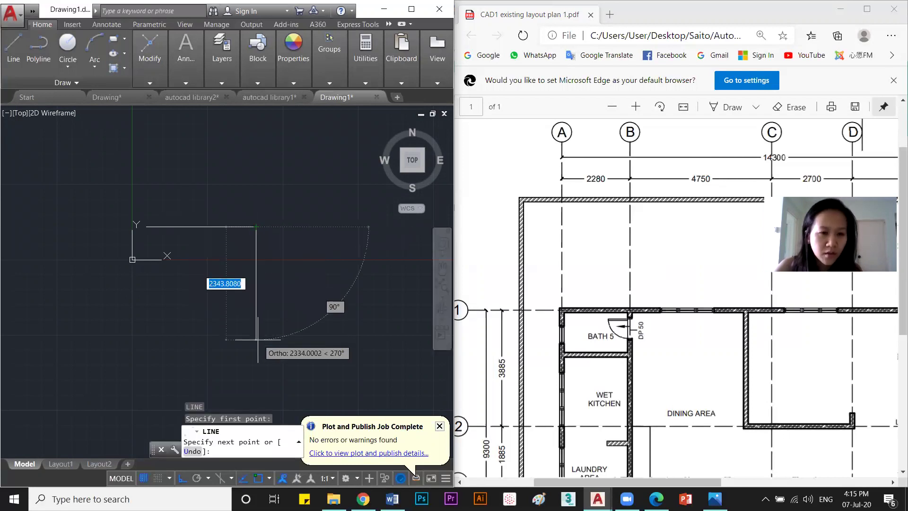
key("Escape")
Draw a 4750 mm horizontal line to the right from the grid B corner for the B to C spacing.
key("Return")
left_click(256, 227)
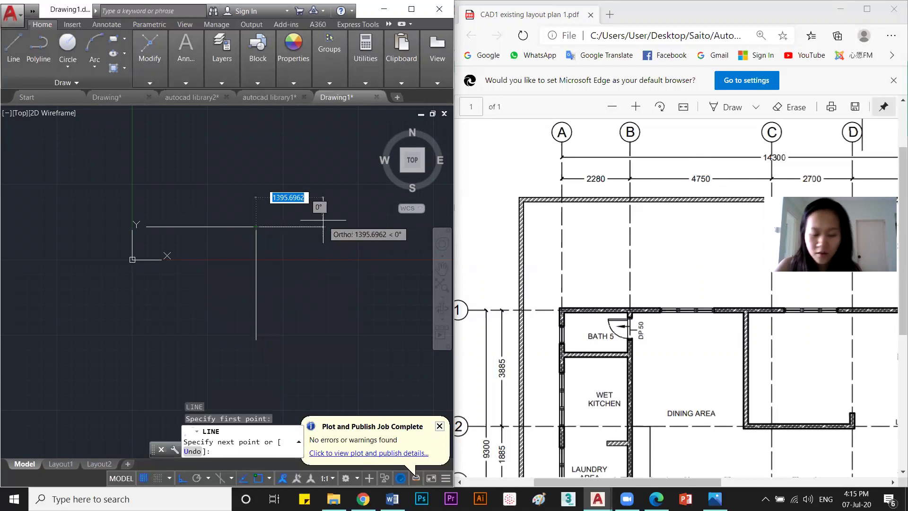
type("4750")
key("Return")
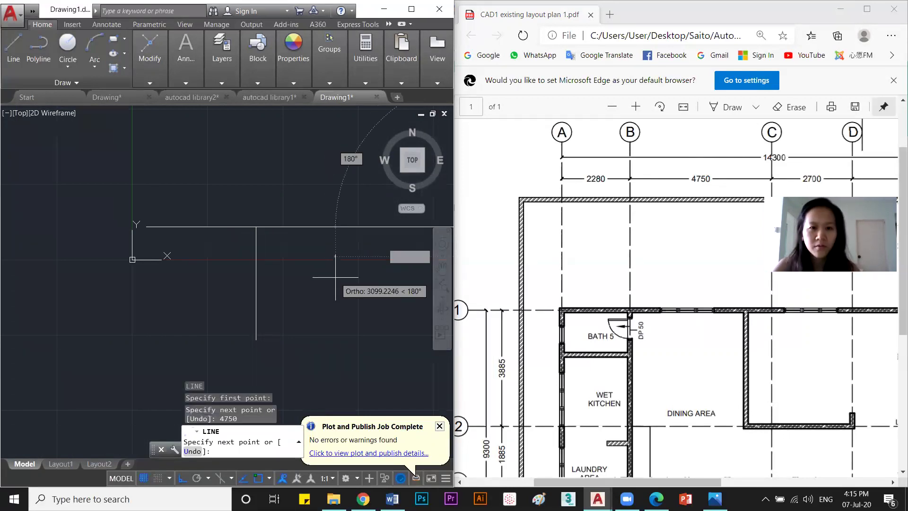
key("Escape")
Turn off the grid display and move the three lines up and away from the origin.
scroll(335, 289, "down", 4)
mouse_move(335, 289)
middle_mouse_down()
mouse_move(206, 257)
mouse_move(202, 270)
middle_mouse_up()
scroll(242, 239, "up", 2)
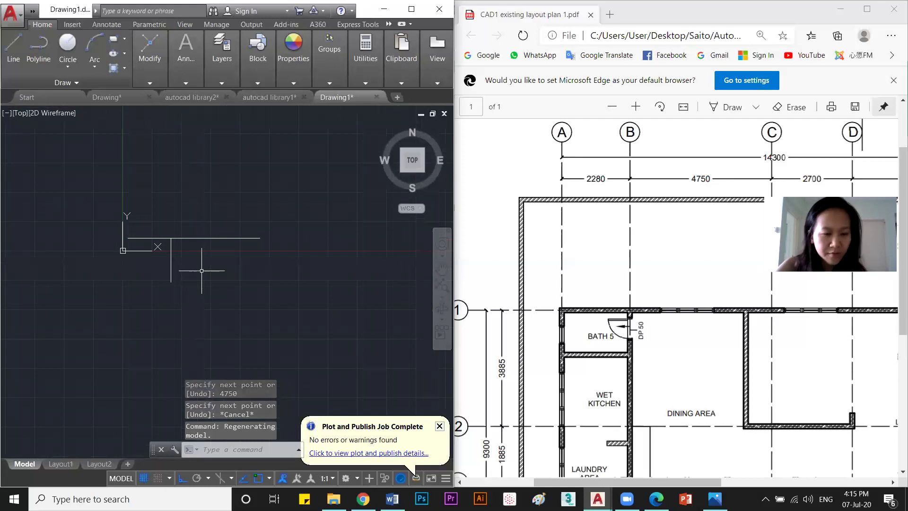
key("F7")
left_click(207, 266)
left_click(142, 211)
middle_click_drag(142, 211, 144, 233)
type("m")
key("space")
left_click(206, 287)
left_click(238, 217)
middle_click_drag(217, 192, 215, 219)
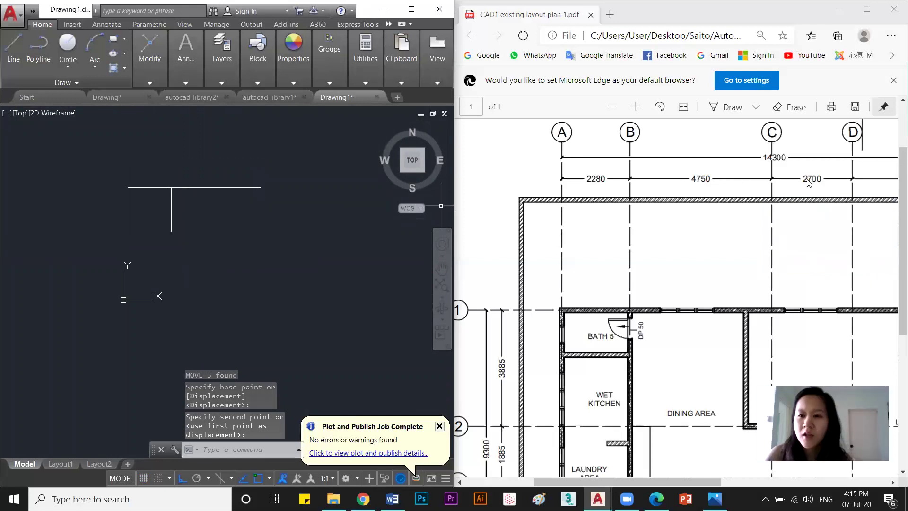
Draw a vertical line downward from the right end of the 4750 mm line to mark grid C.
middle_click_drag(275, 215, 269, 216)
type("l")
key("space")
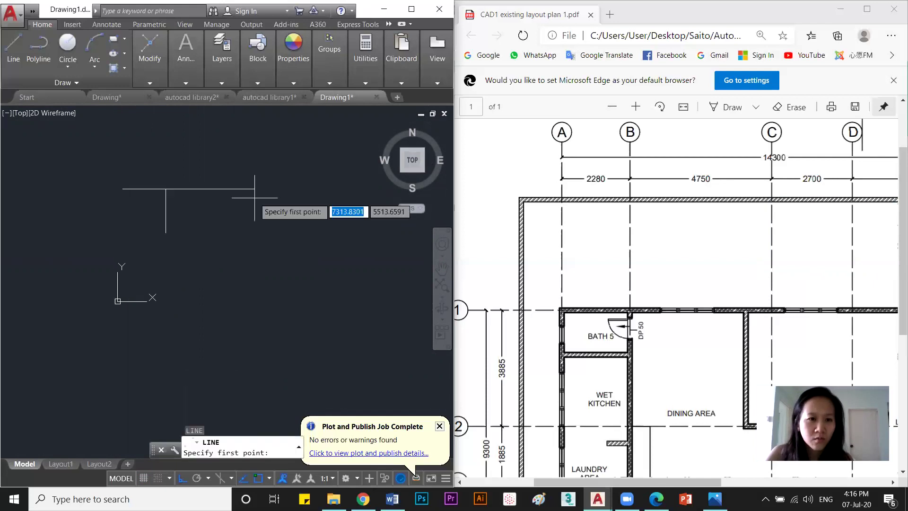
left_click(254, 189)
left_click(255, 240)
key("space")
Draw a 2700 mm horizontal line to the right from the top of the grid C line for the C to D spacing.
key("space")
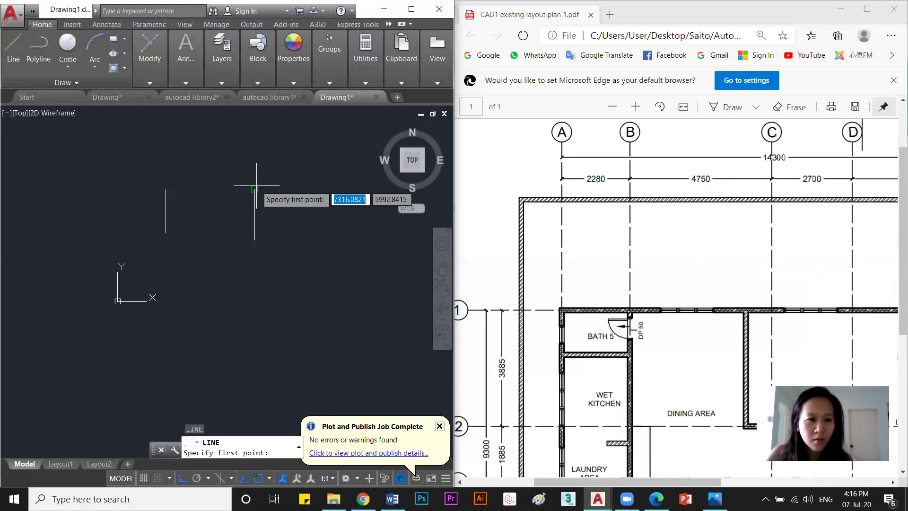
left_click(254, 189)
type("270")
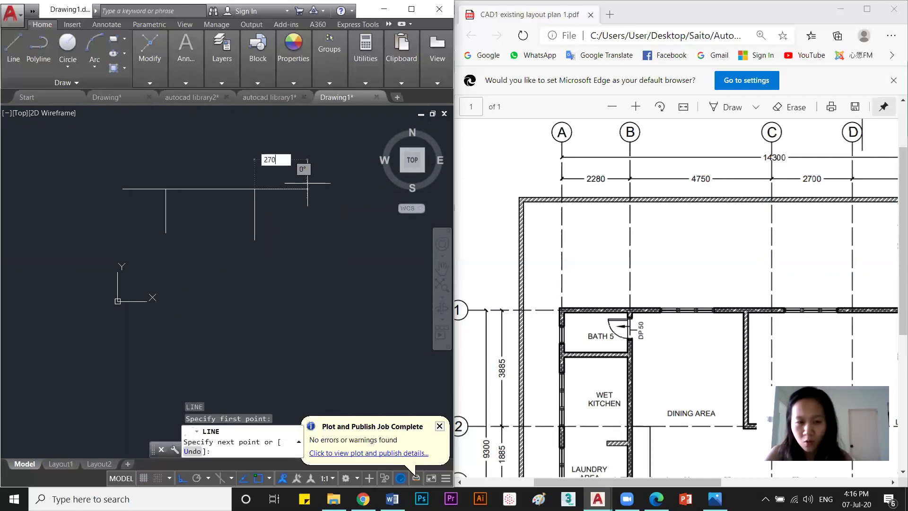
type("0")
key("Return")
key("Escape")
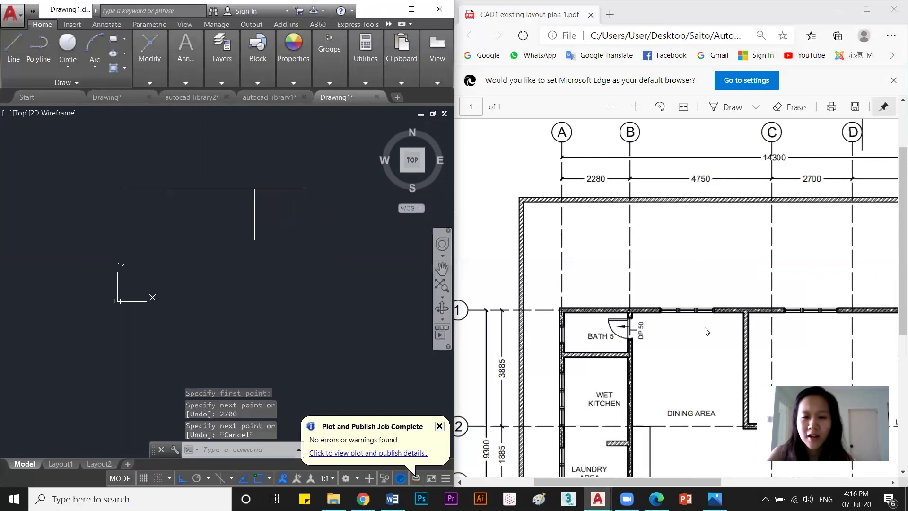
Check the grid D to E spacing in the PDF and draw a vertical line downward from the 2700 mm line's right end to mark grid D.
left_click(784, 161)
scroll(784, 161, "right", 4)
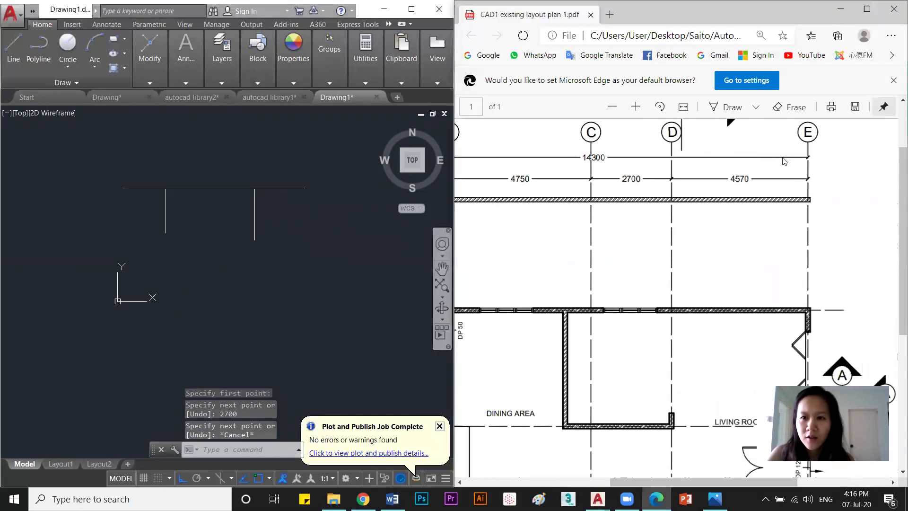
left_click(261, 209)
type("l")
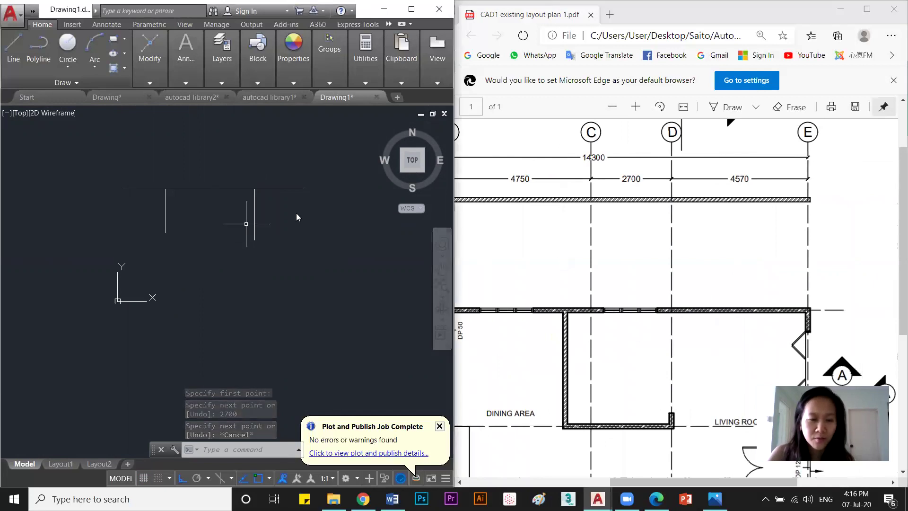
key("Return")
left_click(304, 190)
left_click(313, 238)
key("Escape")
Draw a 4570 mm horizontal line to the right from the top of the grid D line for the D to E spacing.
type("l")
key("Return")
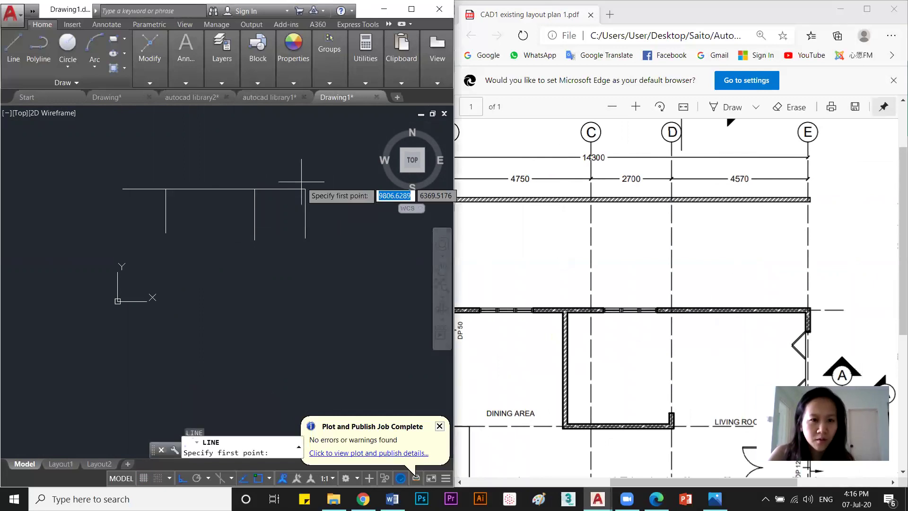
left_click(305, 189)
type("457")
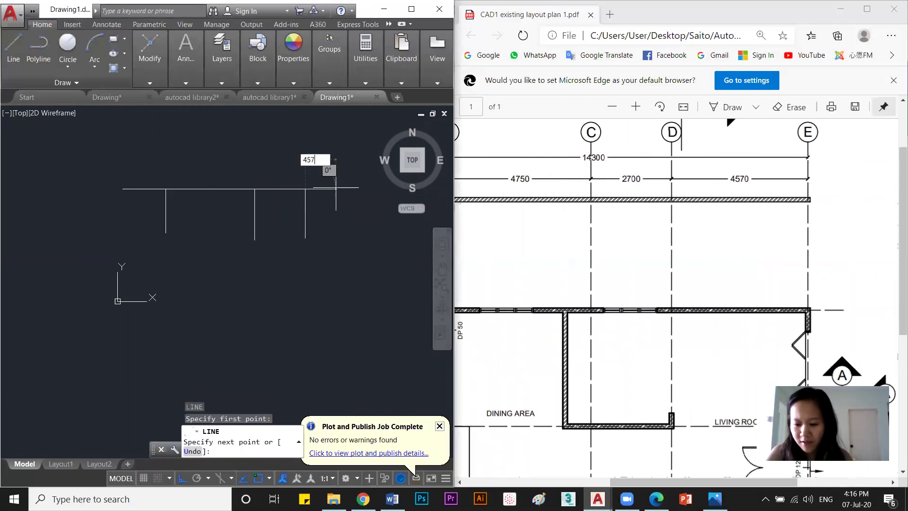
type("0")
key("Return")
key("Escape")
middle_click_drag(213, 231, 191, 220)
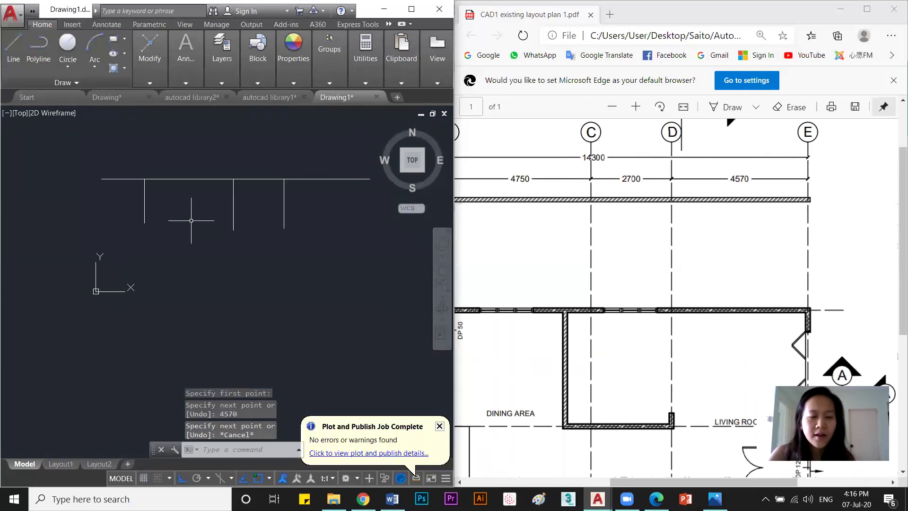
Examine the grid 1 to 4 spacings along the west side of the plan in the PDF.
scroll(695, 482, "left", 3)
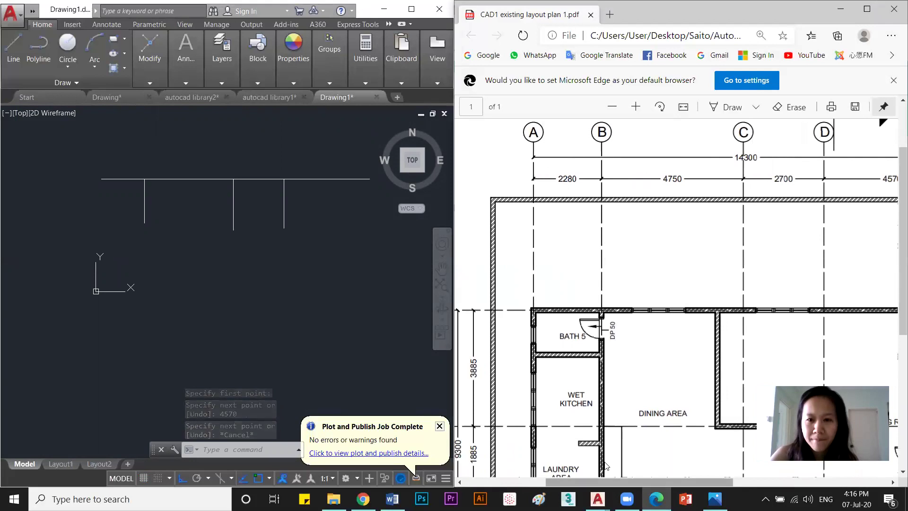
scroll(605, 466, "left", 3)
scroll(606, 465, "right", 3)
scroll(607, 466, "left", 1)
scroll(606, 466, "left", 1)
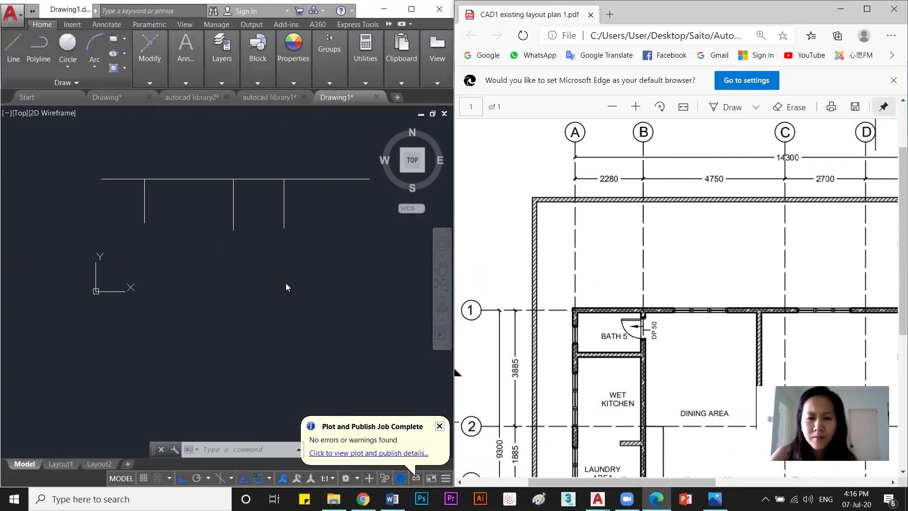
left_click(230, 300)
key("Escape")
key("Escape")
key("Escape")
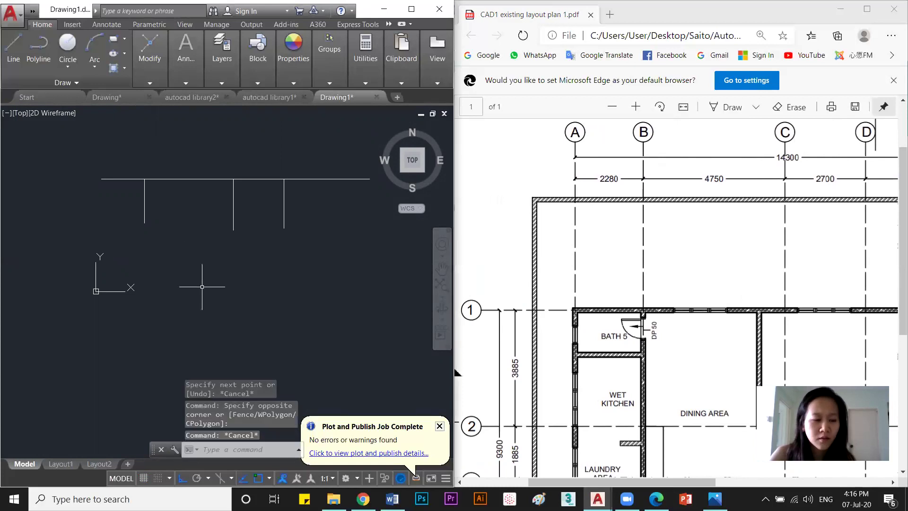
scroll(544, 363, "down", 1)
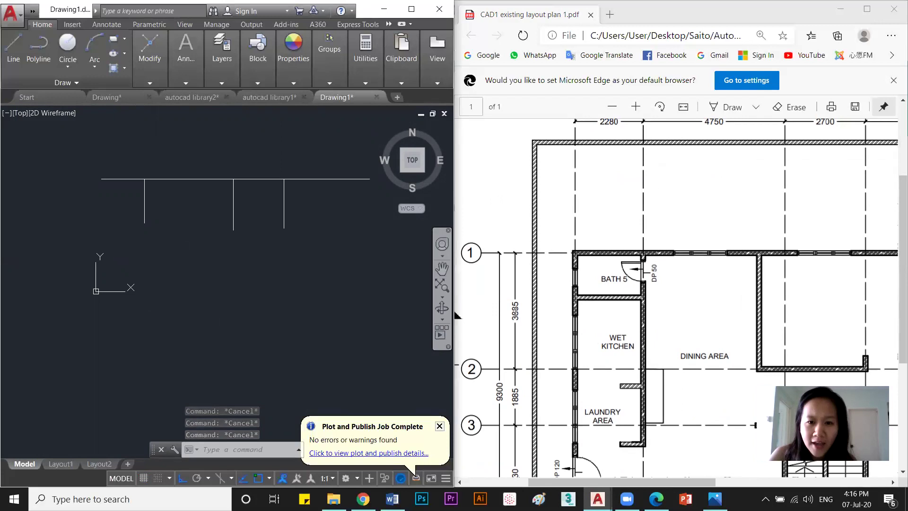
Draw a 3885 mm line downward from the left end of the top gridline for the grid 1 to 2 spacing.
type("l")
key("Return")
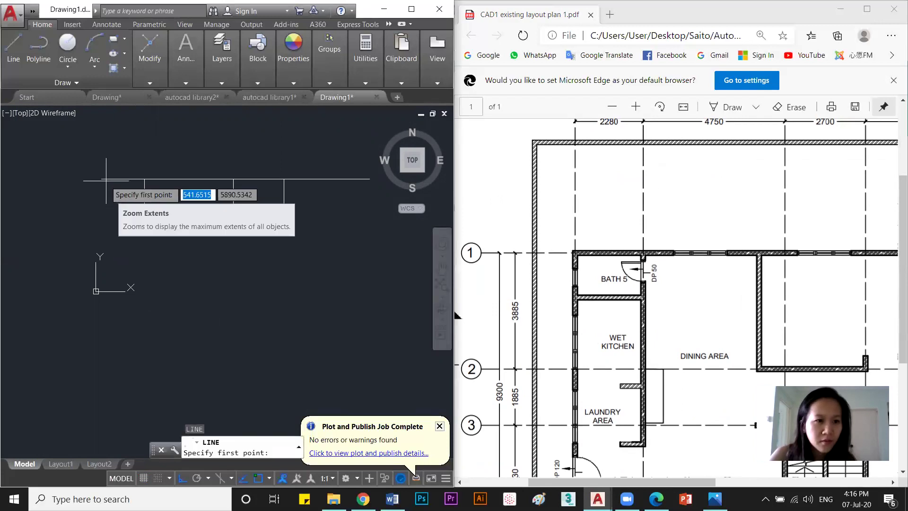
left_click(101, 178)
type("3885")
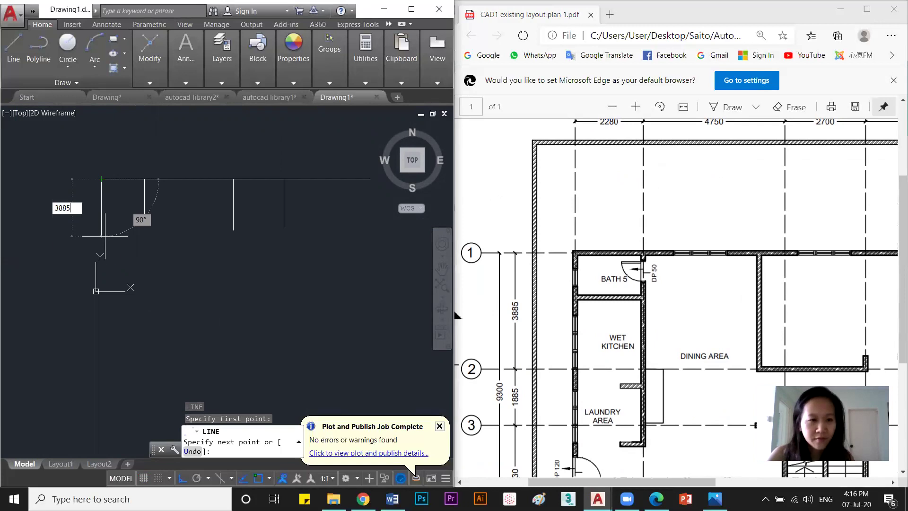
key("Return")
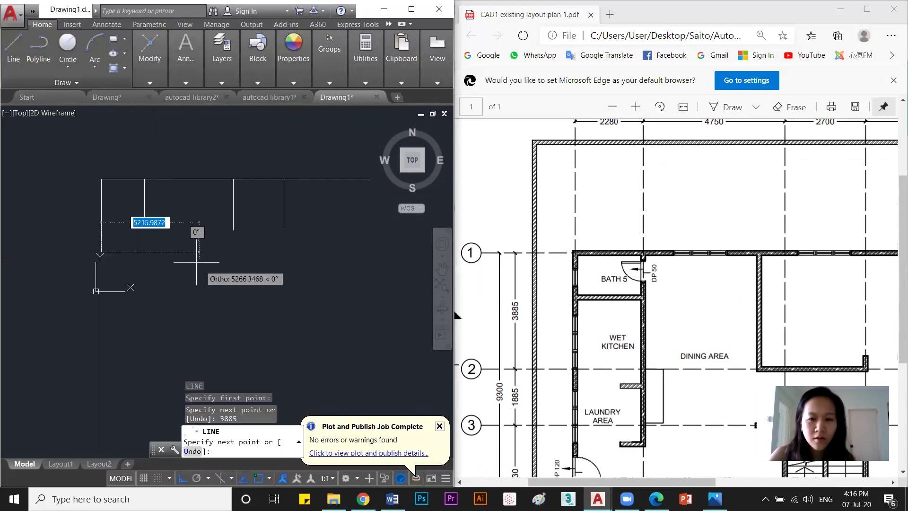
middle_click_drag(178, 233, 260, 263)
scroll(215, 244, "up", 3)
middle_click_drag(215, 244, 267, 318)
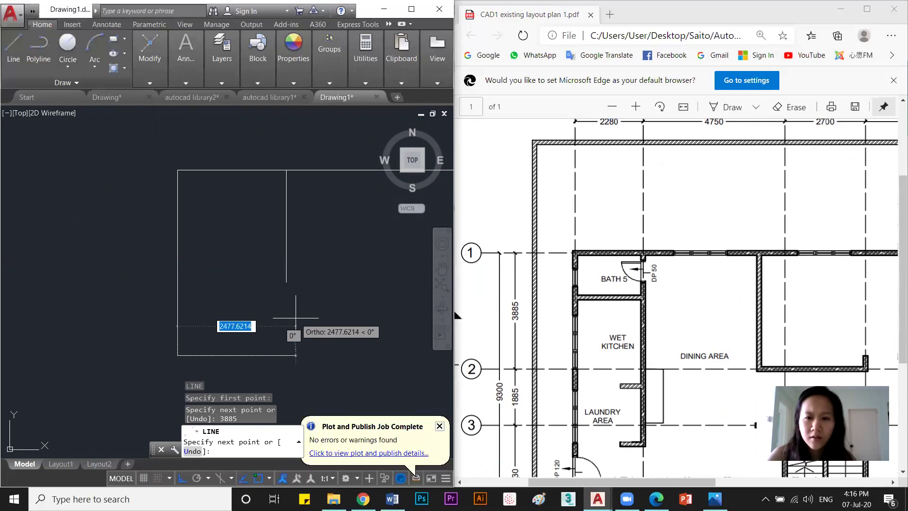
key("Escape")
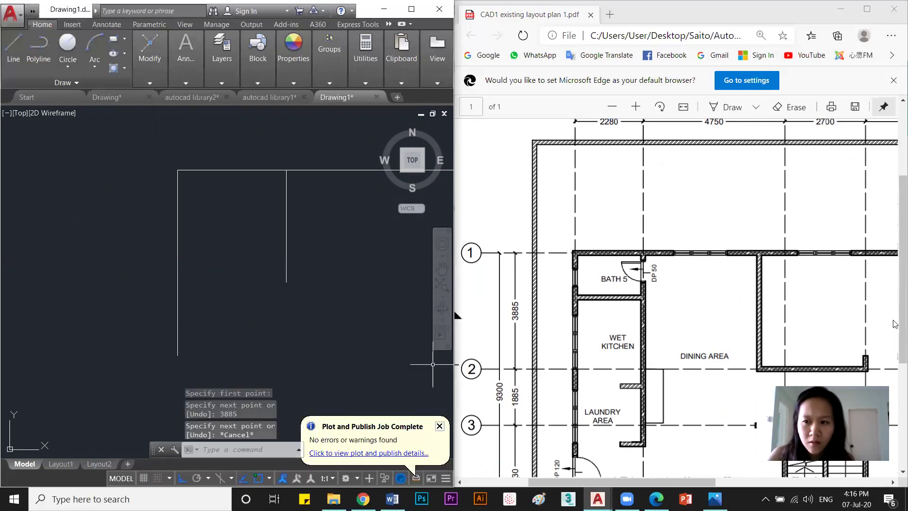
Draw a short horizontal line to the right from the lower end of the 3885 mm line to mark grid 2.
scroll(717, 282, "down", 2)
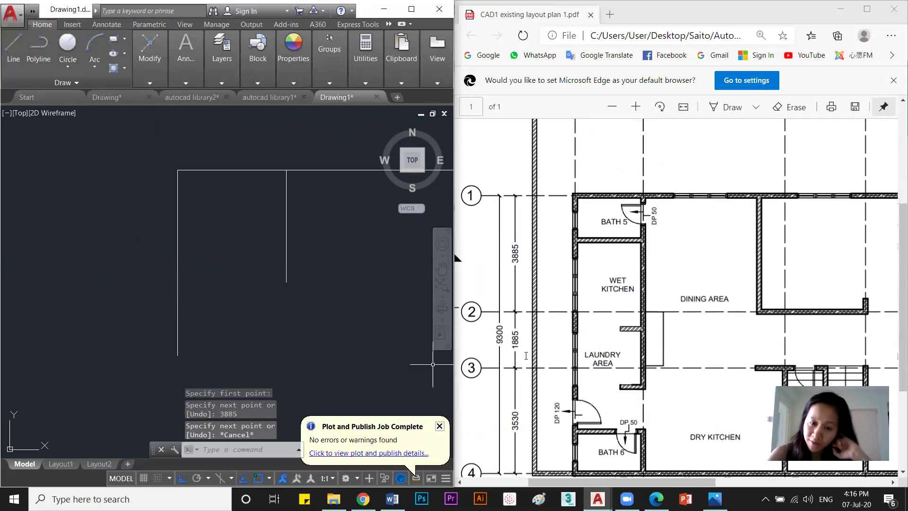
scroll(537, 348, "down", 2)
middle_click_drag(246, 305, 206, 253)
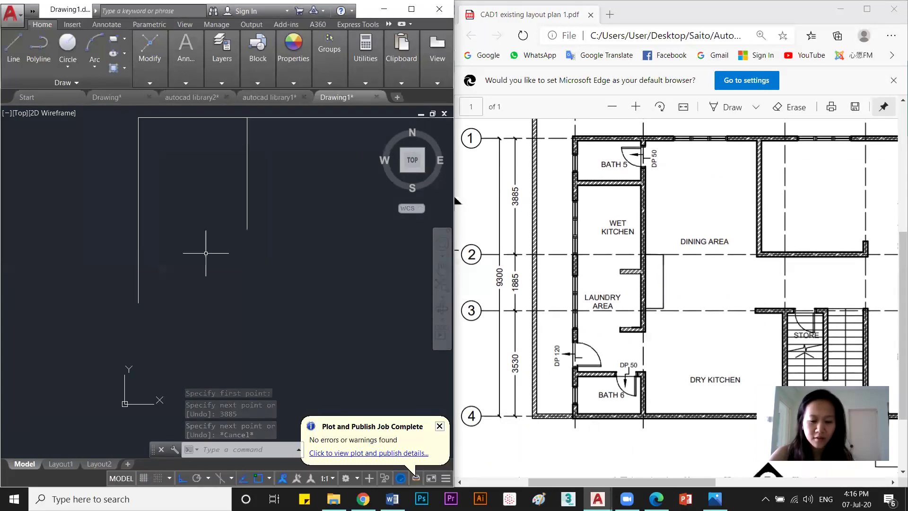
key("l")
key("space")
left_click(138, 302)
left_click(230, 303)
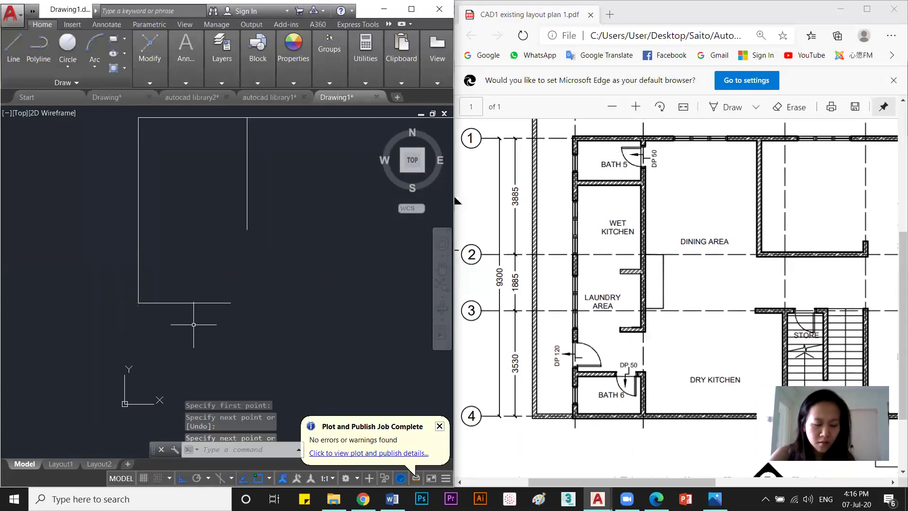
key("Escape")
Draw a 1885 mm line downward from the grid 2 corner, continuing about 2660 mm to the right to mark grid 3.
key("l")
key("space")
left_click(138, 303)
scroll(235, 271, "down", 2)
middle_click_drag(230, 288, 245, 251)
type("1885")
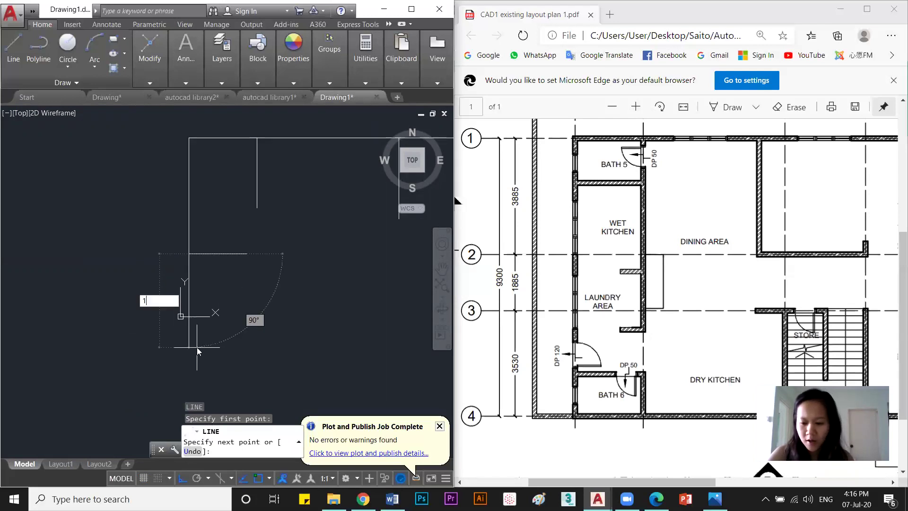
key("Return")
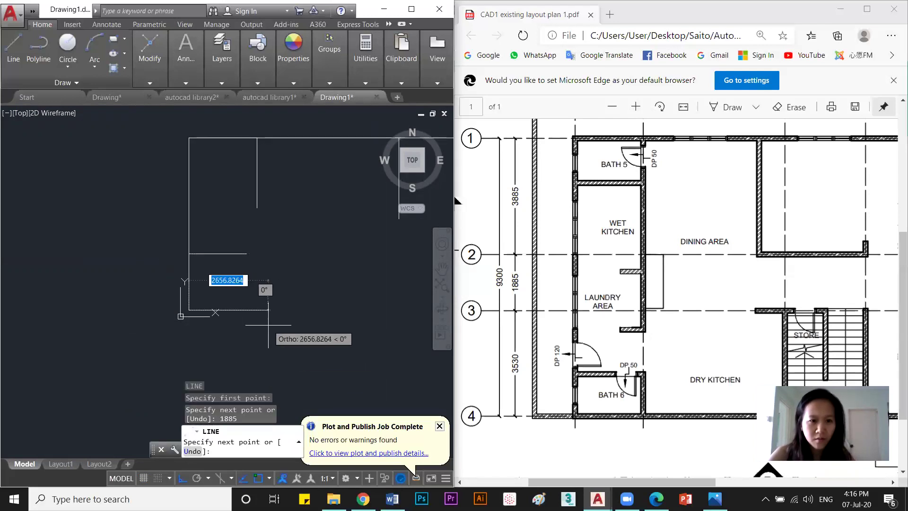
key("Escape")
Draw a 3530 mm line downward from the left end of the grid 3 line for the grid 3 to 4 spacing.
middle_click_drag(266, 324, 257, 211)
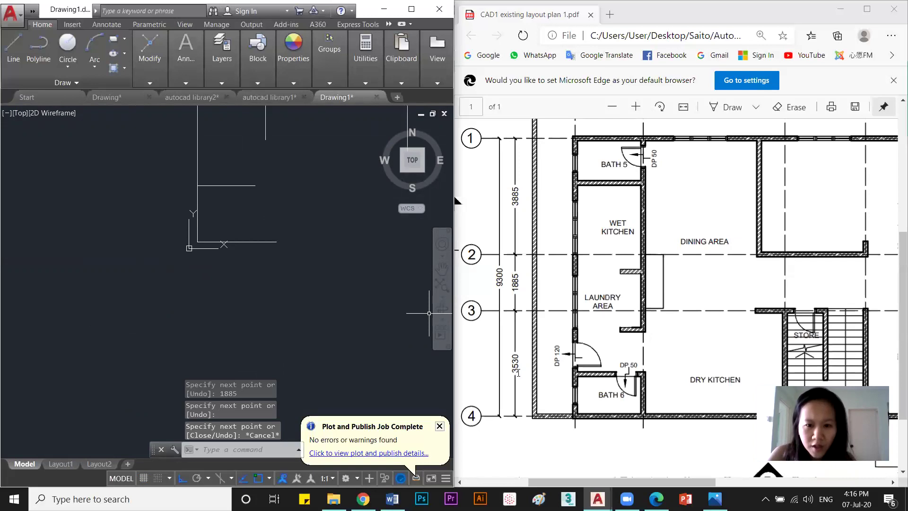
type("l")
key("Return")
left_click(197, 241)
type("3530")
key("Return")
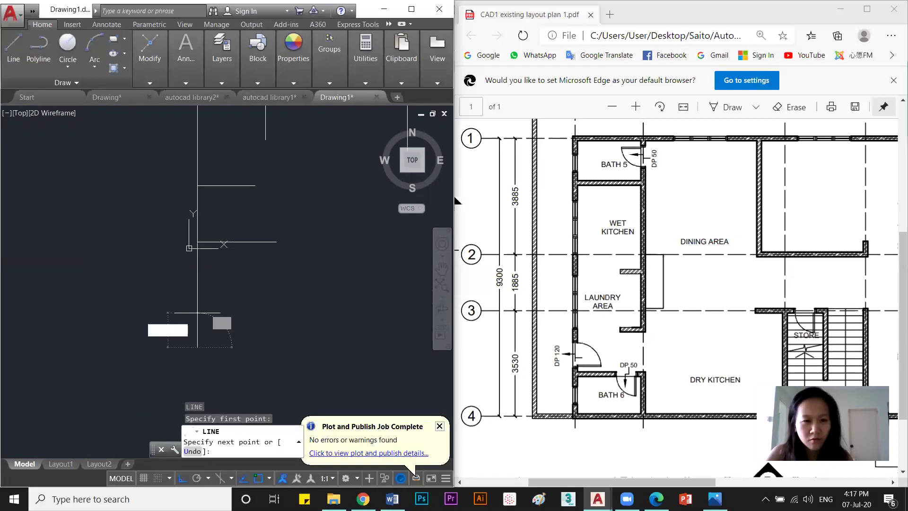
Continue the line along grid 4 until aligned with the top line's right end, and close the outline upward along grid E.
scroll(298, 331, "down", 3)
middle_click_drag(300, 333, 216, 317)
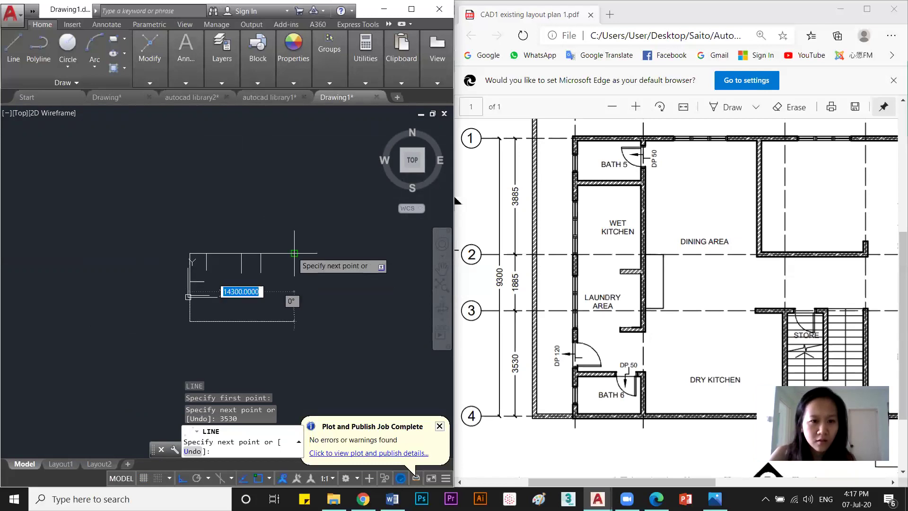
scroll(273, 312, "up", 4)
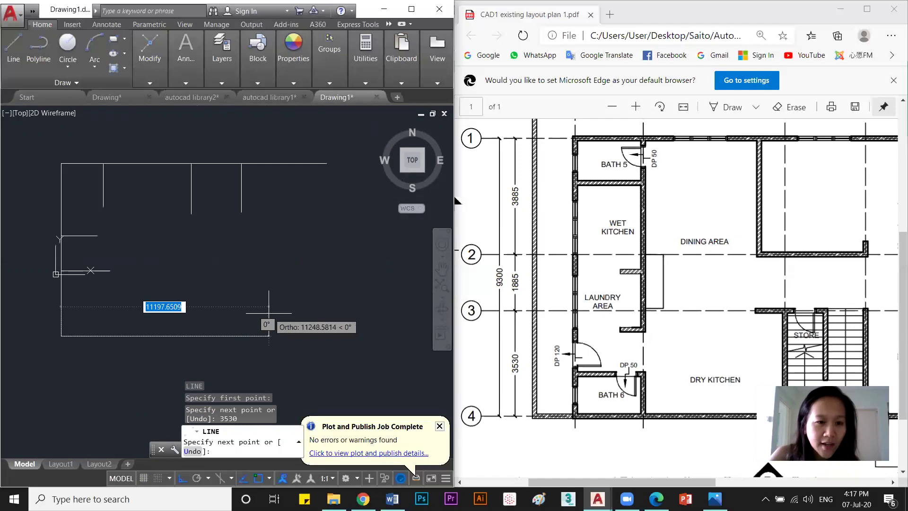
scroll(272, 303, "down", 2)
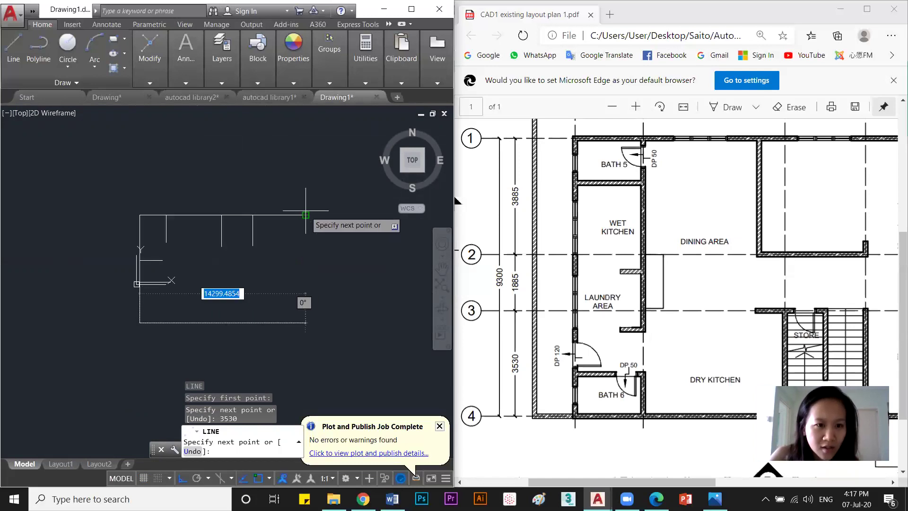
mouse_move(306, 214)
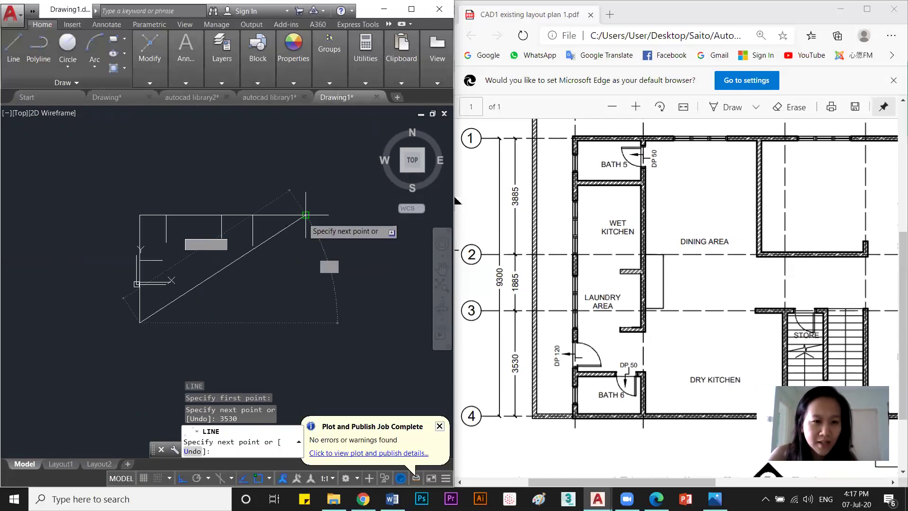
left_click(305, 289)
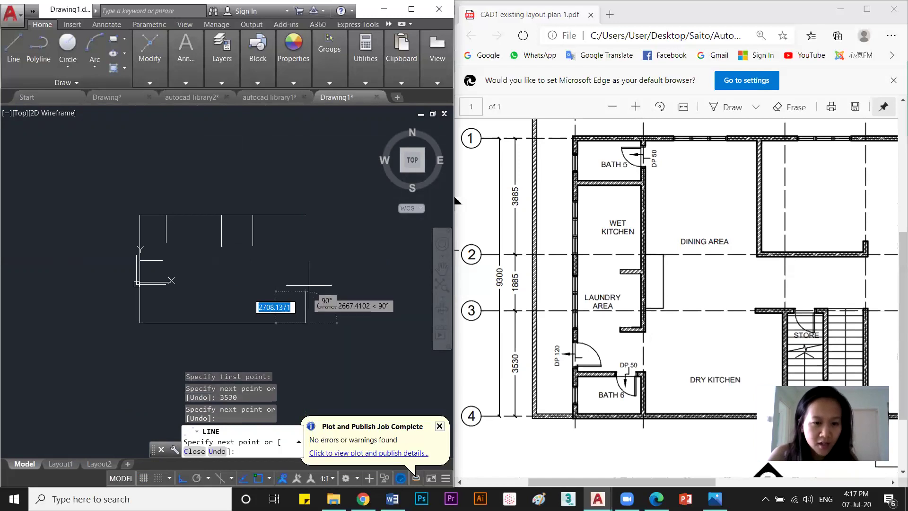
left_click(306, 214)
key("Escape")
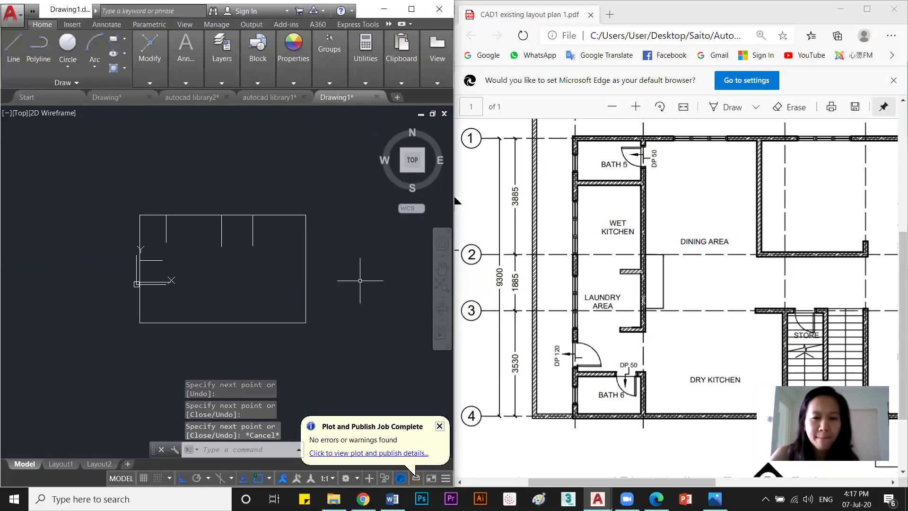
Examine the walls around Bath 5 and the Wet Kitchen in the PDF against the upper-left corner of the drawn grid.
left_click_drag(709, 482, 670, 468)
scroll(592, 286, "up", 5)
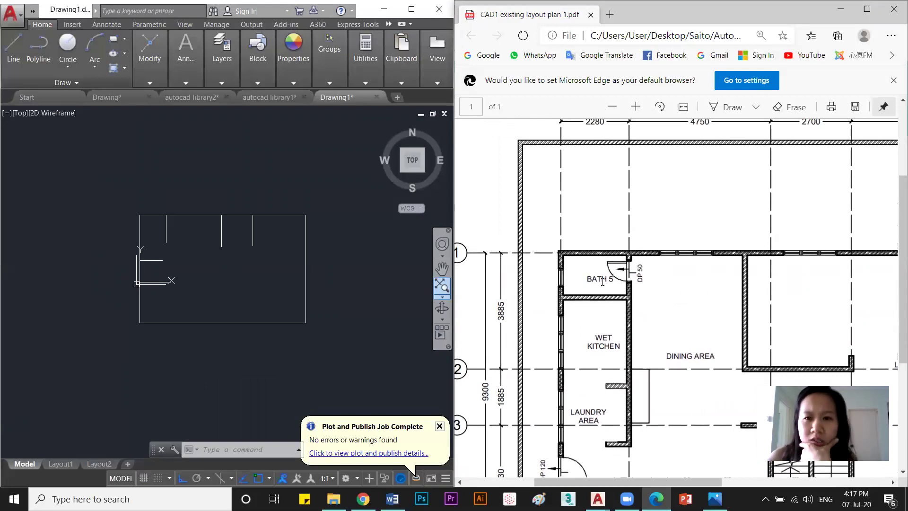
scroll(602, 282, "up", 2)
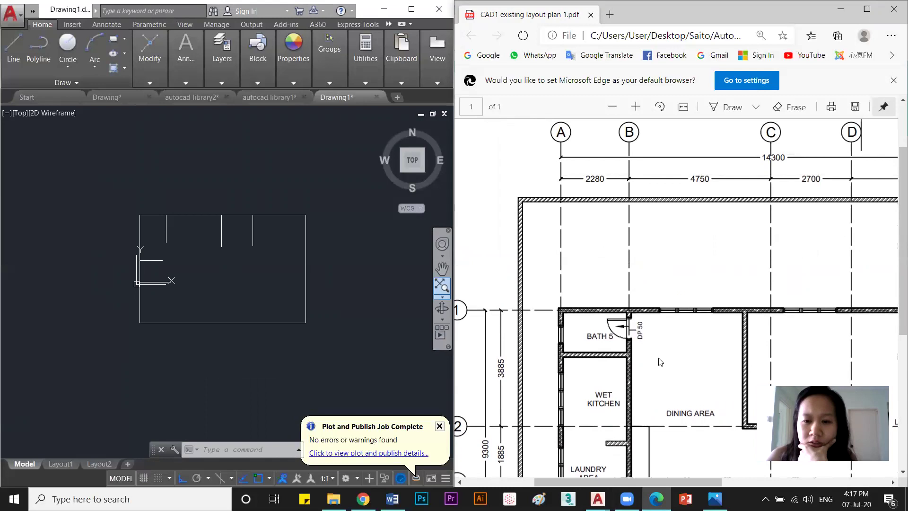
scroll(660, 361, "down", 2)
left_click_drag(625, 482, 609, 482)
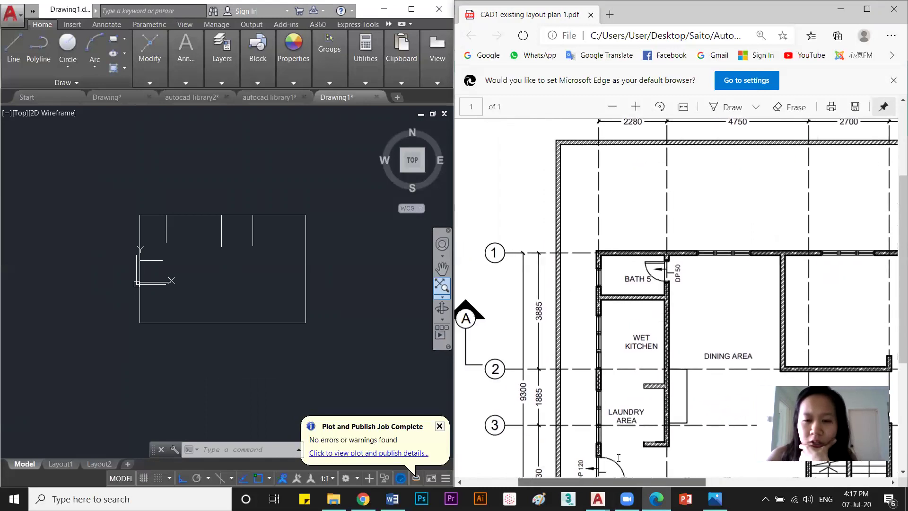
scroll(179, 266, "up", 4)
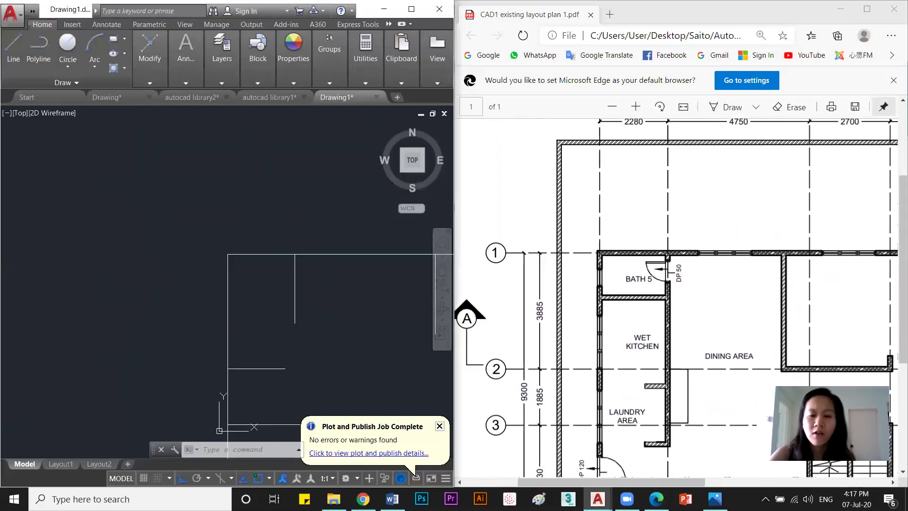
scroll(281, 308, "up", 2)
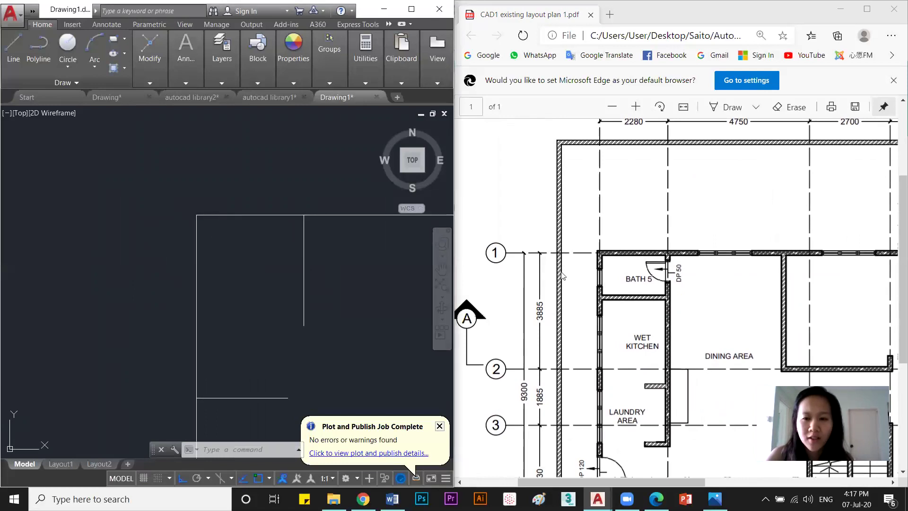
middle_click_drag(274, 307, 259, 298)
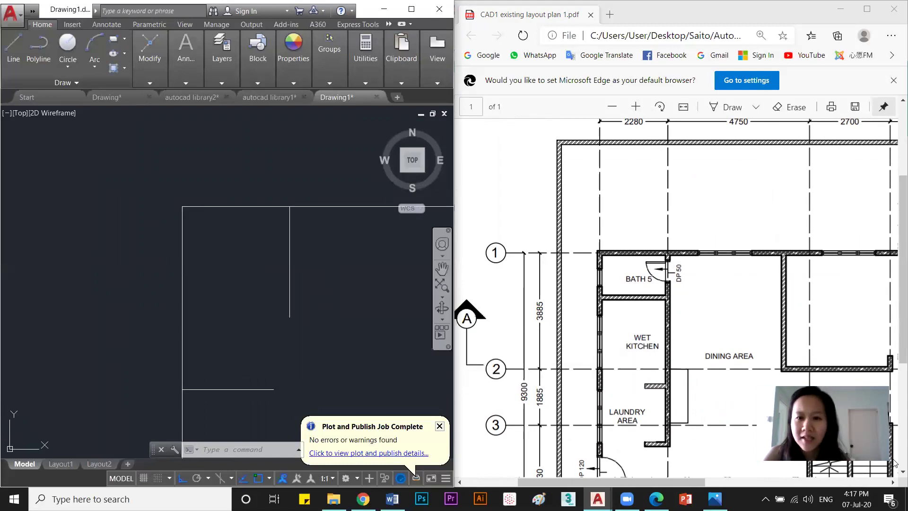
scroll(491, 382, "up", 2)
middle_click_drag(251, 277, 242, 280)
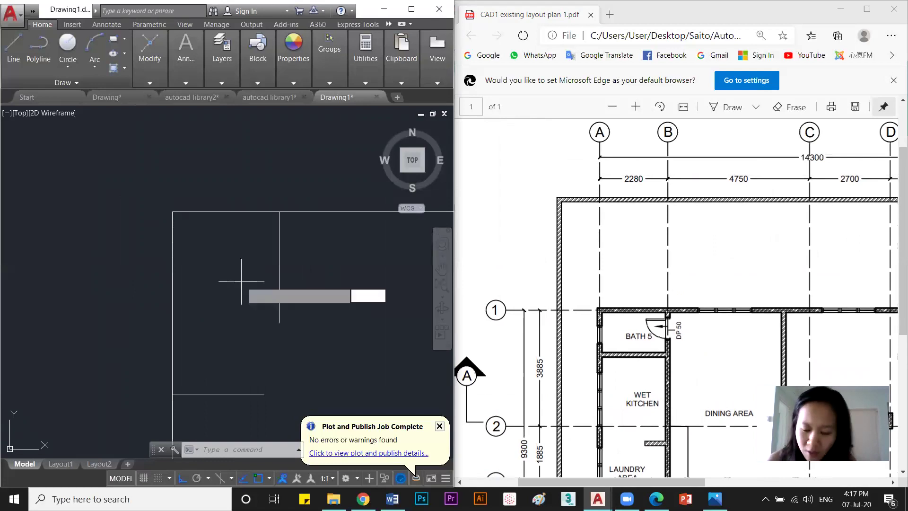
key("Return")
type("150")
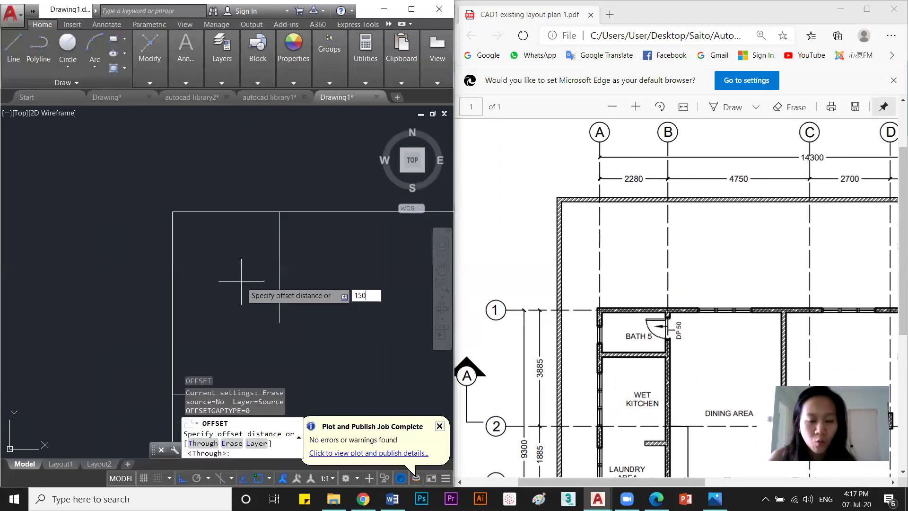
key("Escape")
key("Escape")
key("Escape")
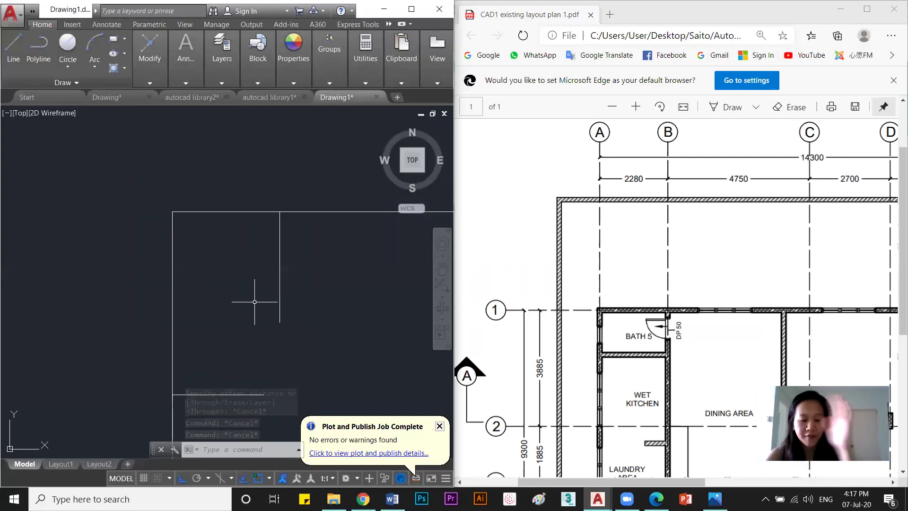
type("o")
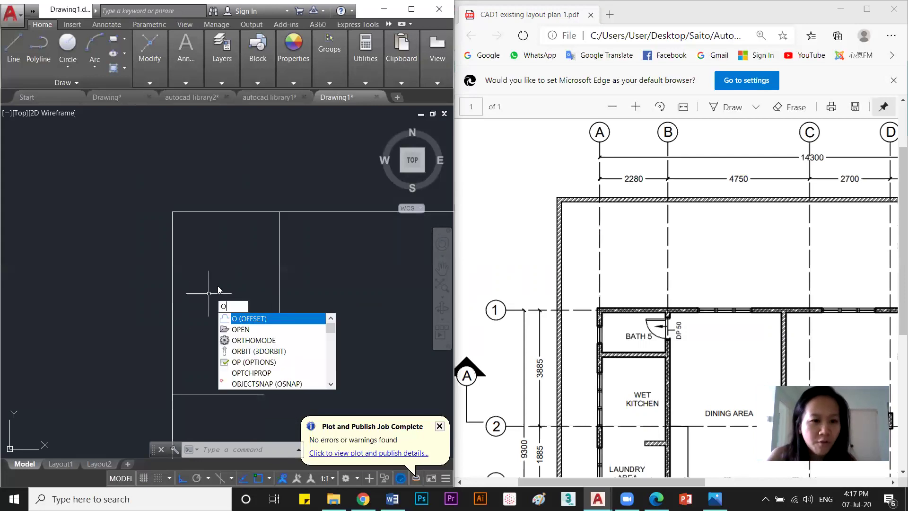
key("Return")
type("75")
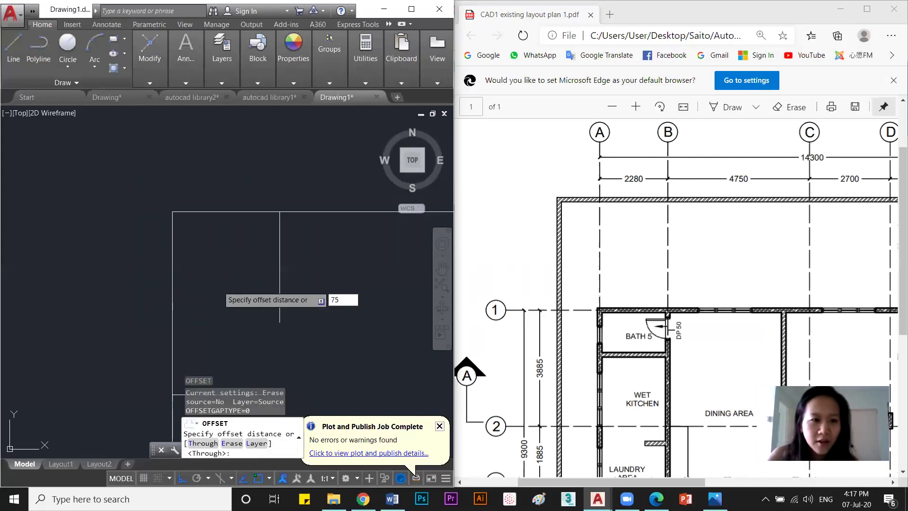
key("Return")
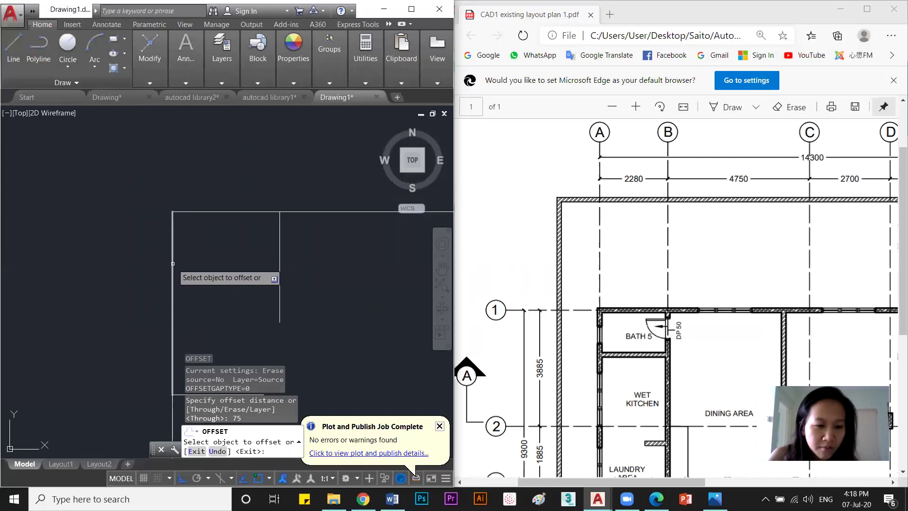
scroll(182, 263, "down", 1)
key("Escape")
scroll(189, 264, "down", 2)
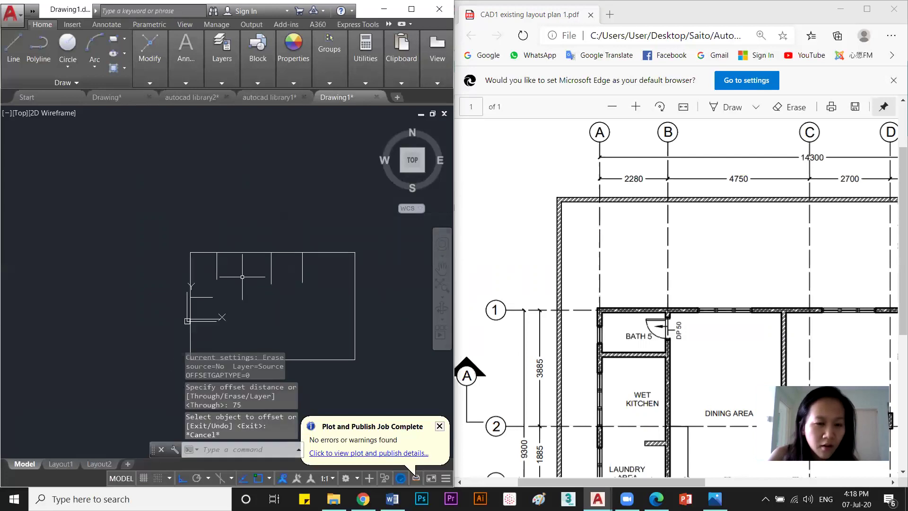
Move the whole set of gridlines sideways, clear of the drawing origin.
left_click(320, 311)
left_click(17, 136)
type("m")
key("Return")
left_click(148, 244)
key("Escape")
scroll(232, 289, "down", 2)
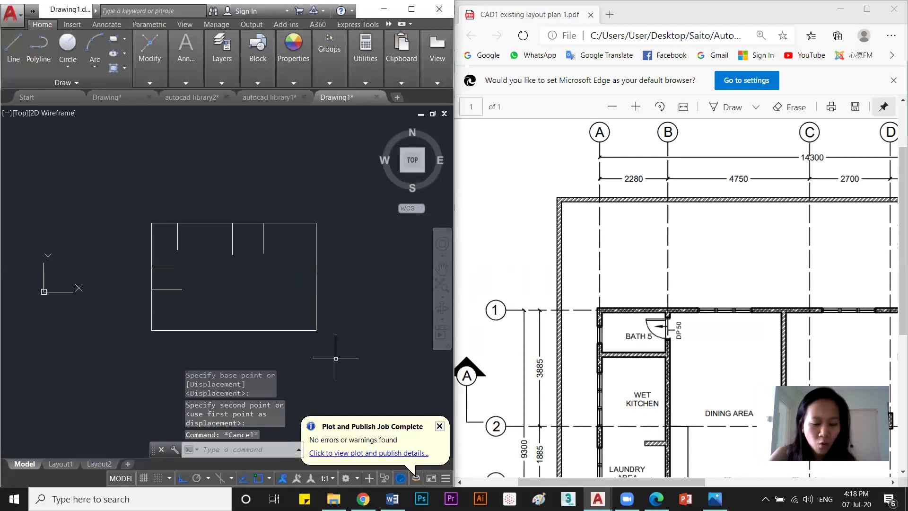
scroll(263, 263, "up", 1)
scroll(283, 264, "down", 1)
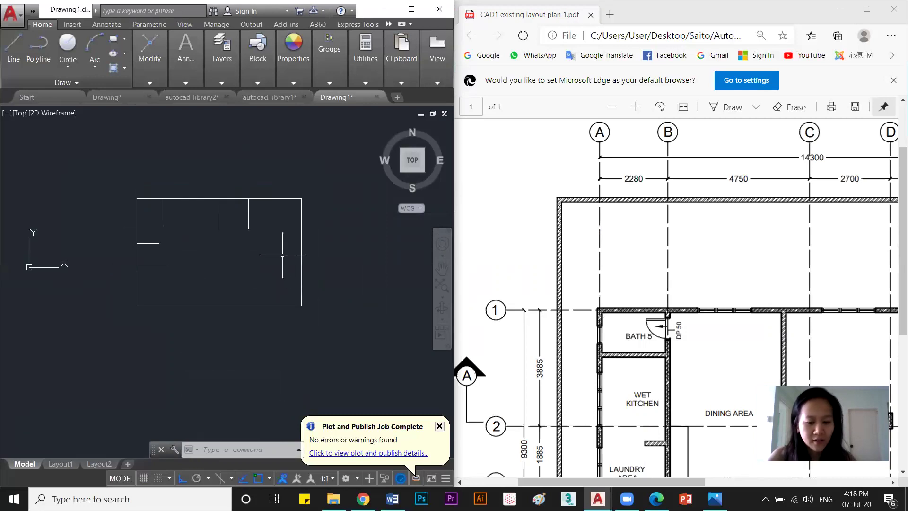
Draw a rectangle over the outer gridlines from the grid A/1 corner to the grid E/4 corner.
key("Return")
left_click(137, 198)
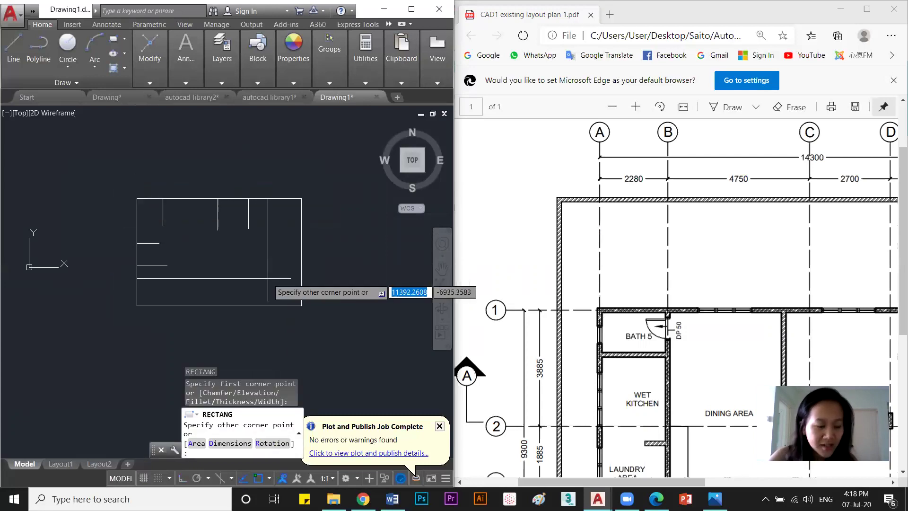
left_click(301, 306)
middle_click_drag(266, 273, 286, 288)
Offset the outline rectangle by 75 mm both outward and inward to form the outer wall faces.
type("o")
key("Return")
type("75")
key("Return")
left_click(279, 215)
left_click(276, 203)
scroll(177, 213, "up", 8)
left_click(147, 226)
left_click(147, 239)
key("Escape")
Delete the original centreline rectangle between the two offset outlines.
scroll(56, 240, "up", 4)
scroll(183, 314, "down", 2)
scroll(294, 243, "down", 2)
scroll(265, 283, "down", 3)
scroll(273, 284, "up", 2)
scroll(243, 257, "up", 2)
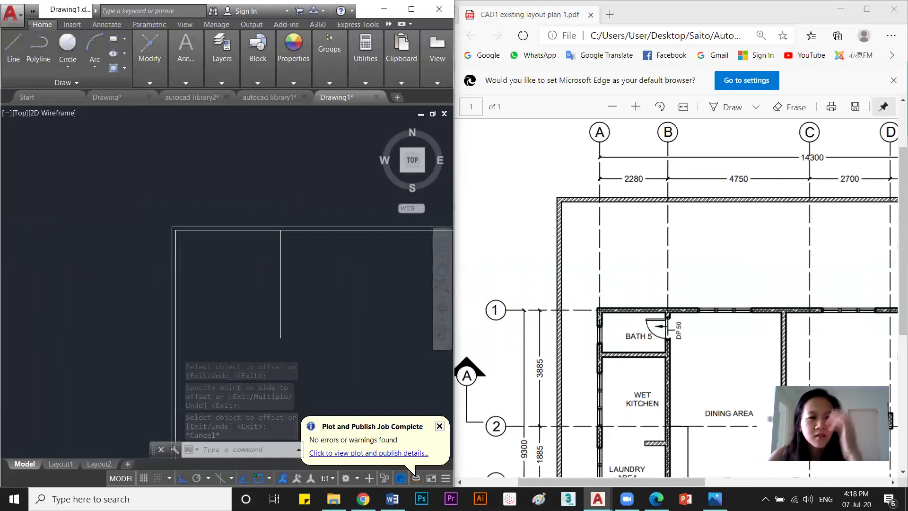
scroll(215, 236, "up", 4)
left_click(204, 252)
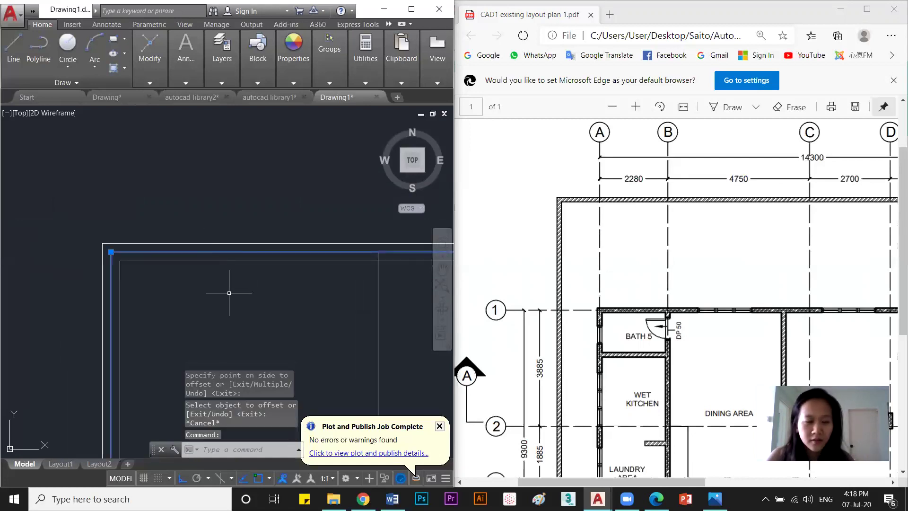
key("Delete")
scroll(199, 253, "down", 5)
scroll(331, 264, "up", 2)
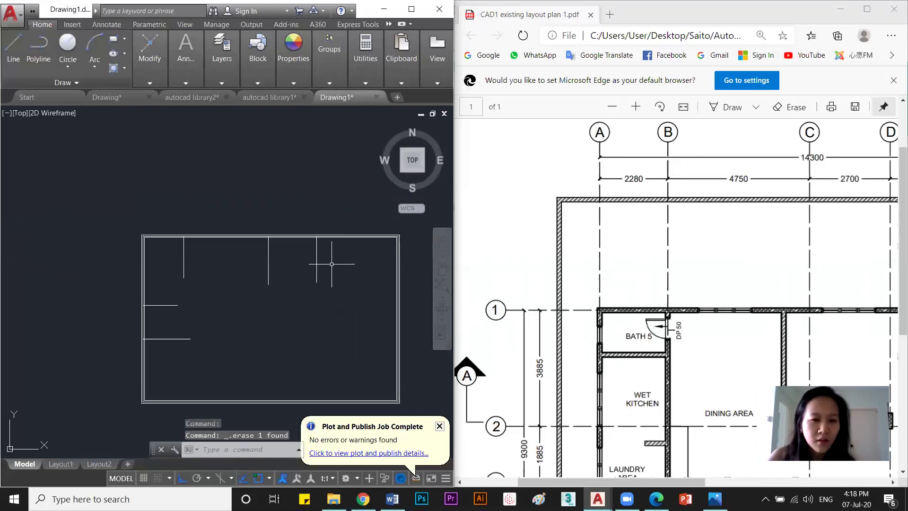
Examine the doubled outline's corners and edges against the walls along grids 1 to 4 in the PDF.
scroll(391, 391, "up", 3)
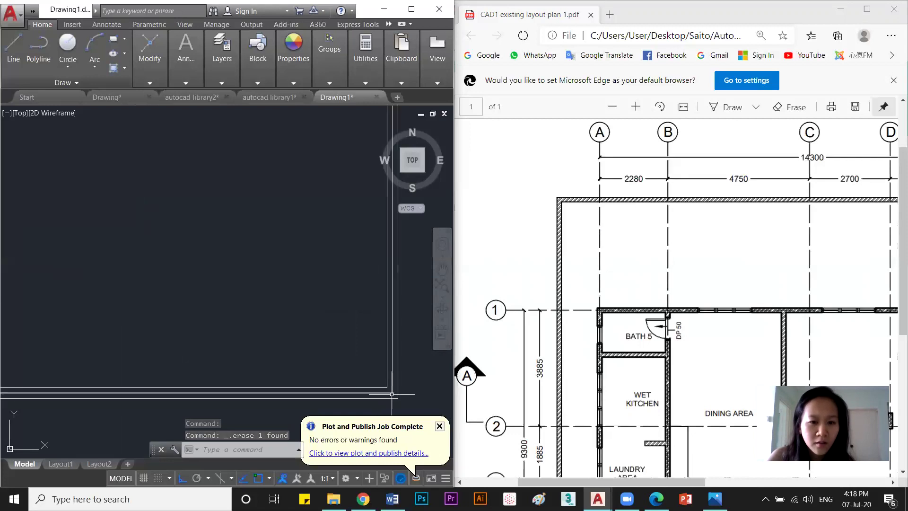
left_click(392, 392)
key("Escape")
key("Escape")
scroll(271, 285, "down", 5)
middle_click_drag(120, 263, 206, 337)
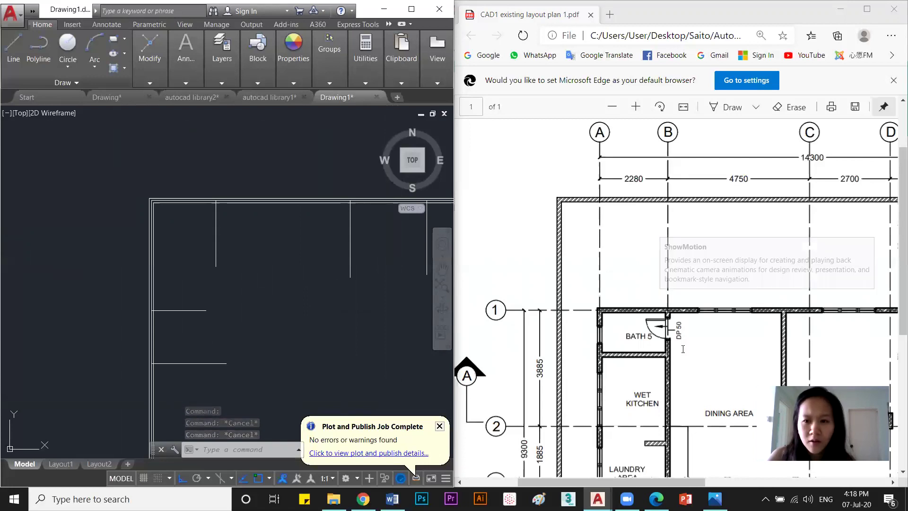
scroll(662, 303, "down", 3)
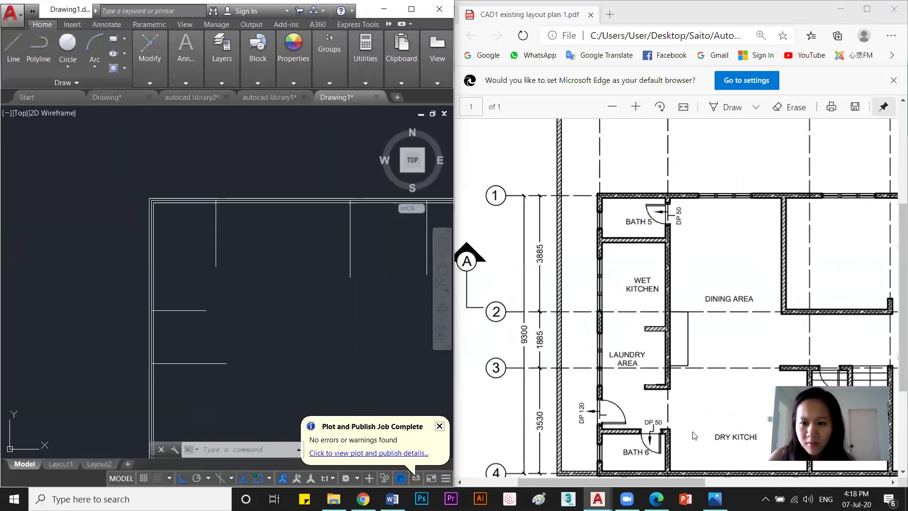
middle_click_drag(226, 247, 247, 214)
left_click(258, 211)
left_click(231, 224)
scroll(253, 255, "down", 3)
middle_click_drag(273, 286, 263, 230)
key("Escape")
key("Escape")
scroll(248, 303, "up", 2)
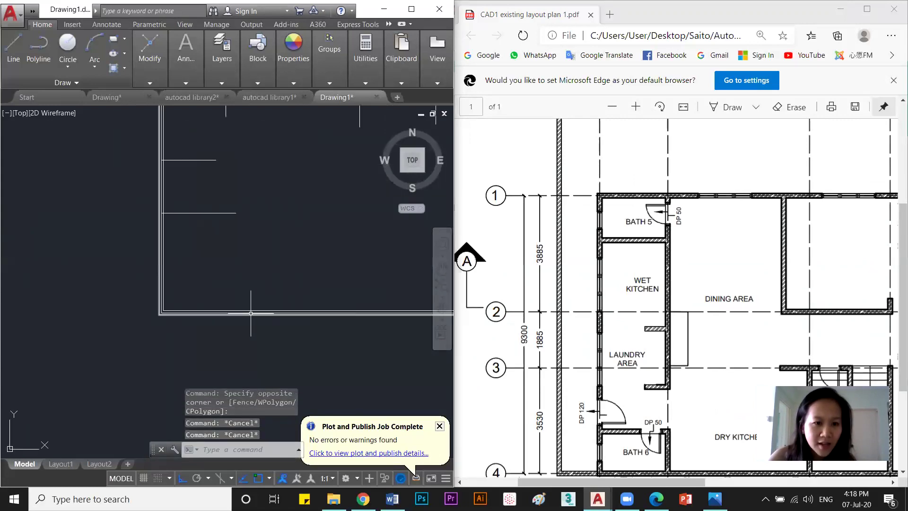
Extend the short grid B, C and D lines down to the inner outline along grid 4.
left_click(249, 310)
type("ex")
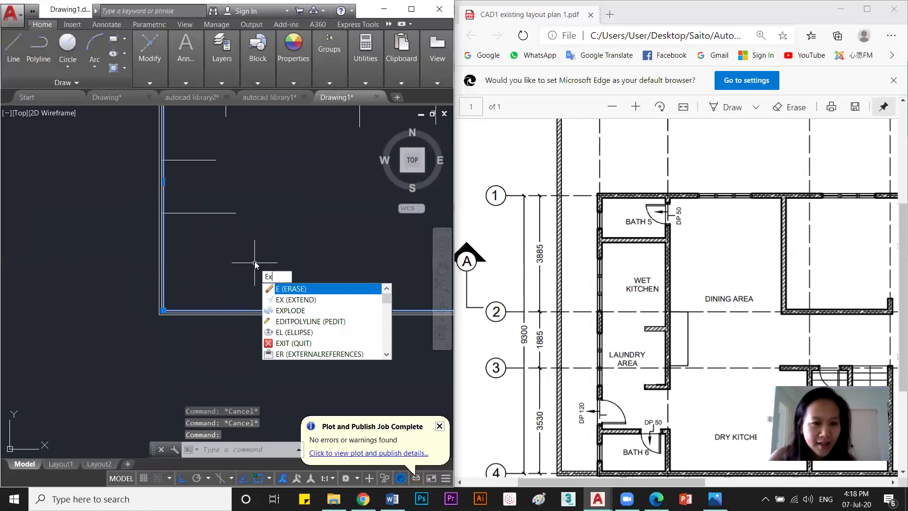
key("Return")
middle_click_drag(252, 244, 252, 280)
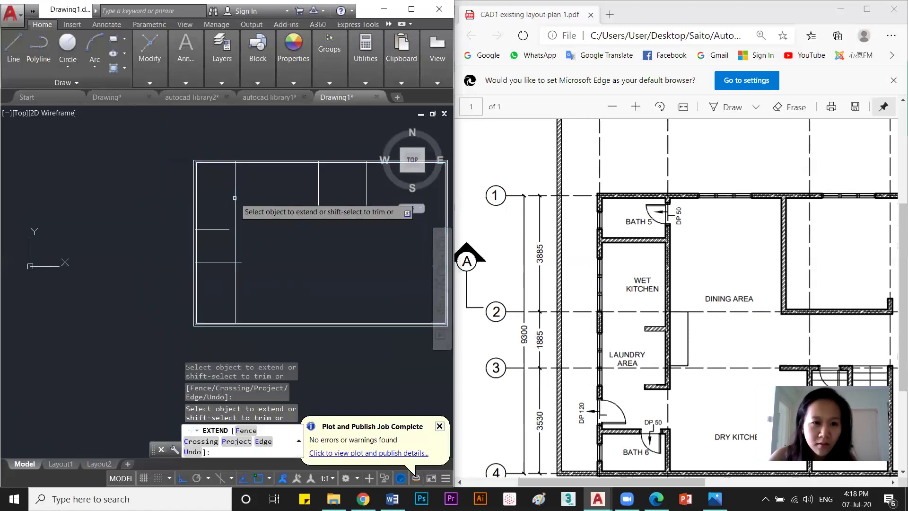
left_click(318, 215)
scroll(329, 220, "down", 2)
middle_click_drag(350, 225, 309, 232)
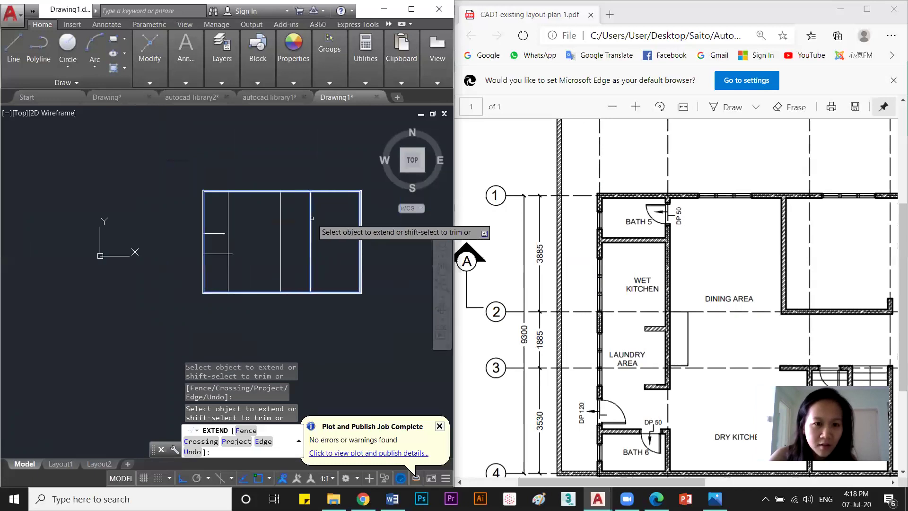
left_click(315, 213)
left_click(310, 218)
Extend the short grid 2 and grid 3 lines across to the inner outline along grid E.
left_click(223, 233)
left_click(231, 254)
key("Escape")
Offset the grid B line by 75 mm to both sides.
type("o")
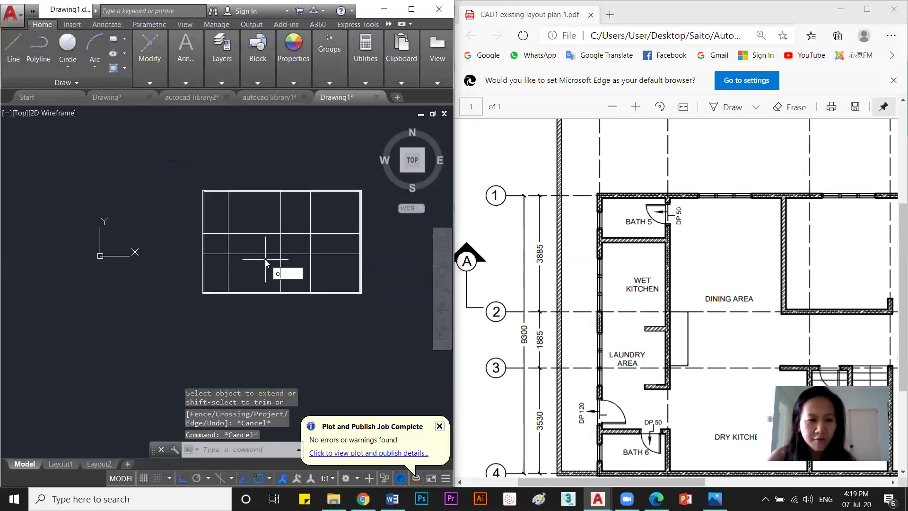
key("Return")
key("Return")
scroll(266, 215, "up", 3)
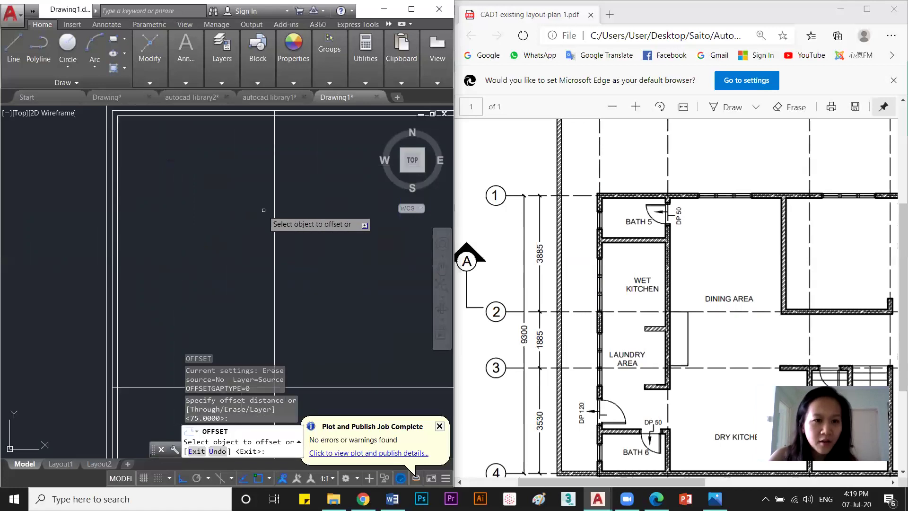
left_click(270, 195)
left_click(256, 189)
left_click(268, 191)
left_click(303, 203)
Offset the grid C line by 75 mm to both sides.
scroll(302, 203, "down", 3)
scroll(271, 214, "up", 3)
left_click(219, 196)
left_click(215, 199)
left_click(218, 201)
left_click(219, 201)
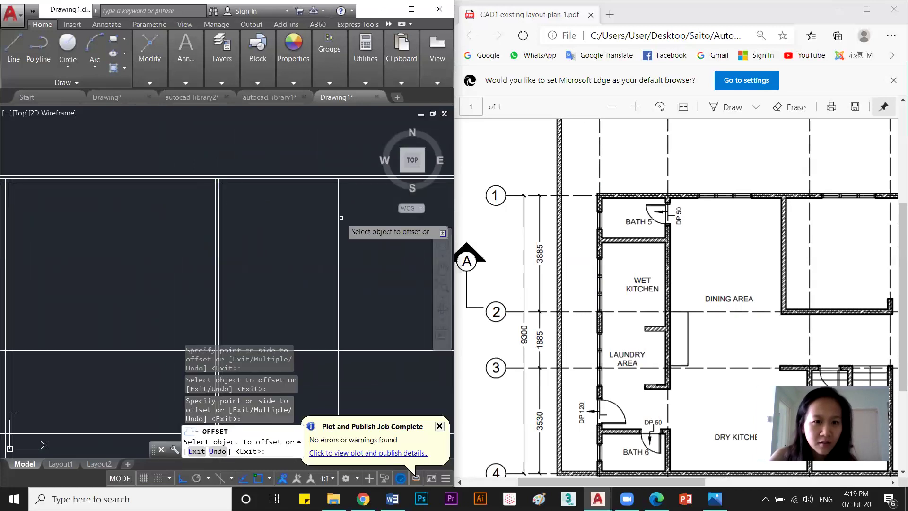
Offset the grid D line by 75 mm to both sides.
scroll(333, 190, "down", 3)
left_click(333, 191)
left_click(352, 204)
key("Escape")
key("Escape")
scroll(352, 207, "down", 4)
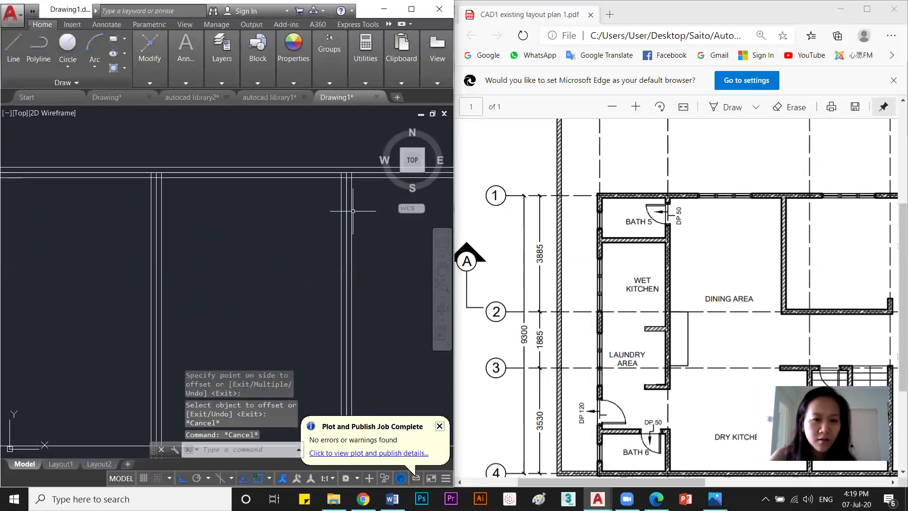
Offset the horizontal grid 2 and grid 3 lines by 75 mm above and below.
scroll(205, 288, "up", 2)
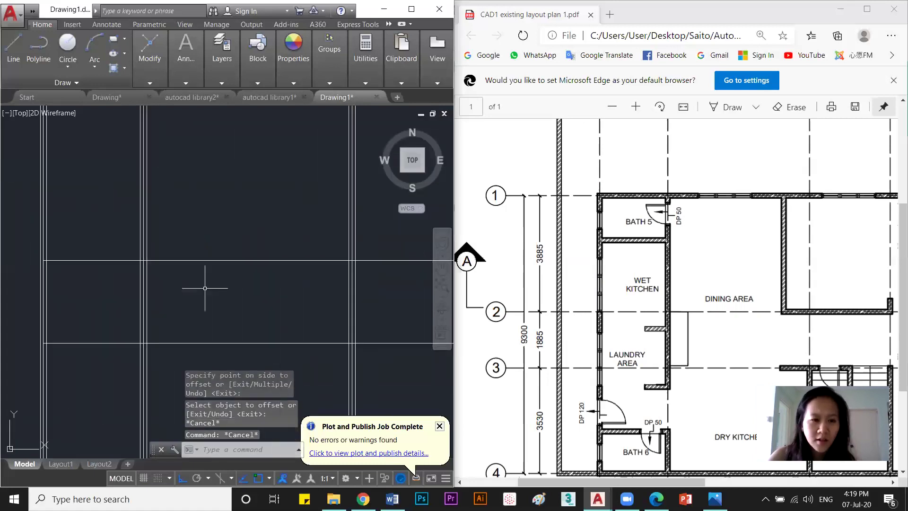
type("o")
key("Return")
key("Return")
middle_click_drag(205, 289, 237, 153)
left_click(246, 274)
scroll(237, 154, "down", 1)
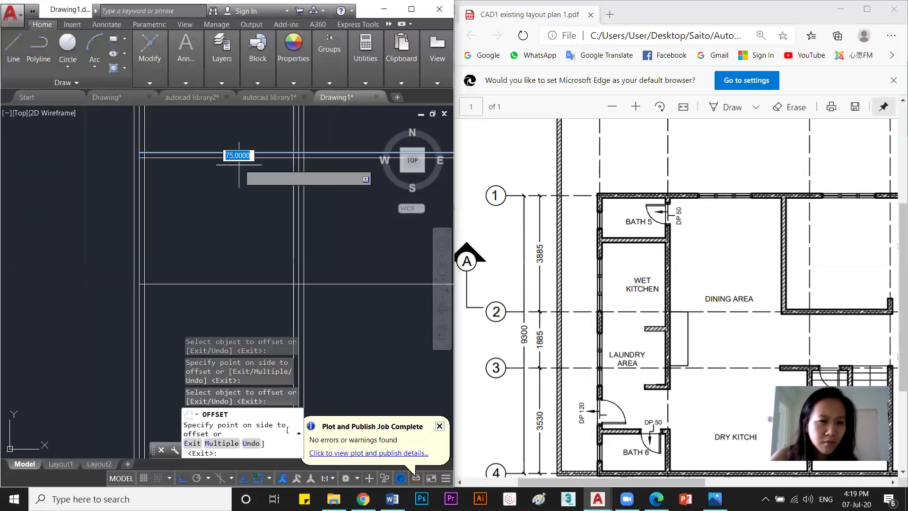
left_click(223, 148)
left_click(213, 286)
left_click(216, 280)
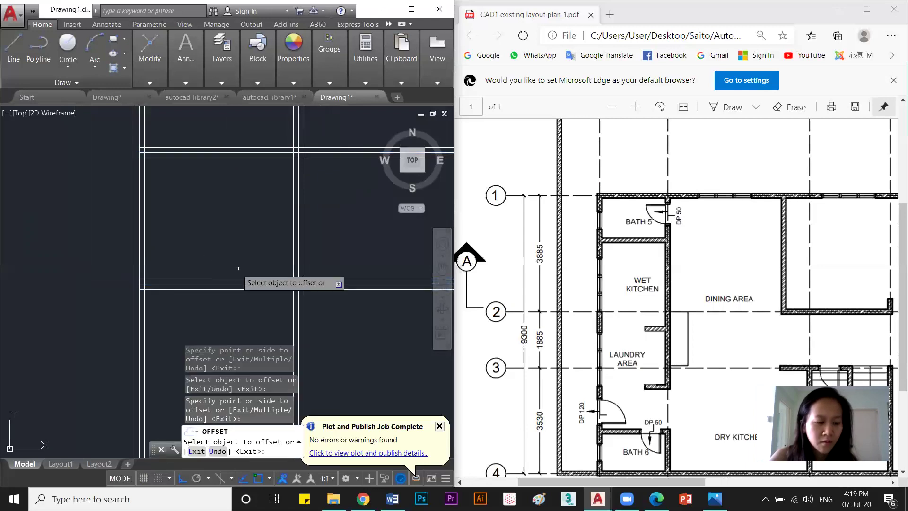
key("Escape")
Regenerate the drawing display to show the full wall grid.
scroll(282, 273, "down", 2)
type("re")
key("Return")
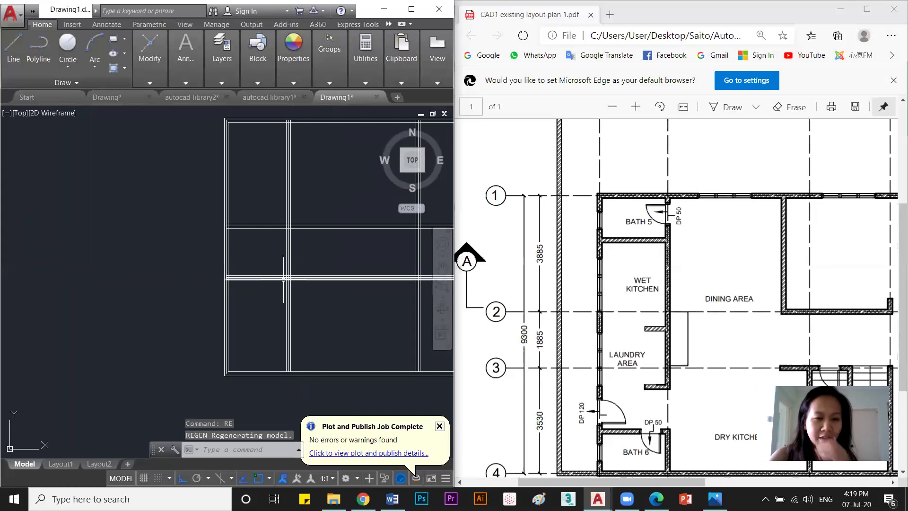
scroll(282, 274, "down", 2)
middle_click_drag(281, 282, 230, 282)
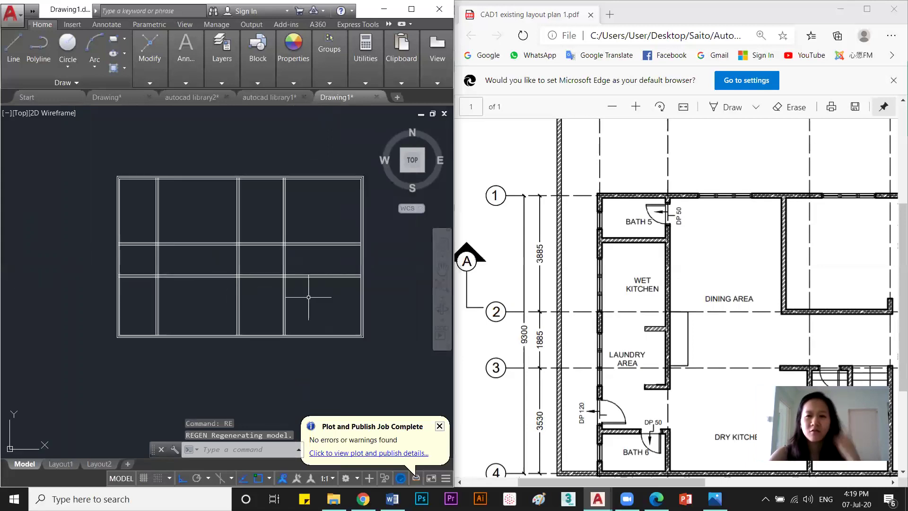
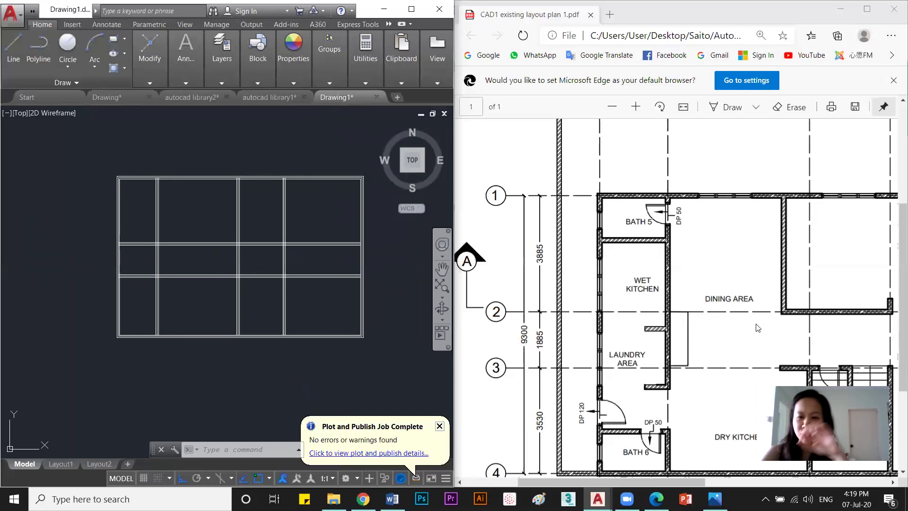
Trim away the grid 2 and grid 3 wall lines between grids B and C.
middle_click_drag(200, 234, 229, 256)
type("t")
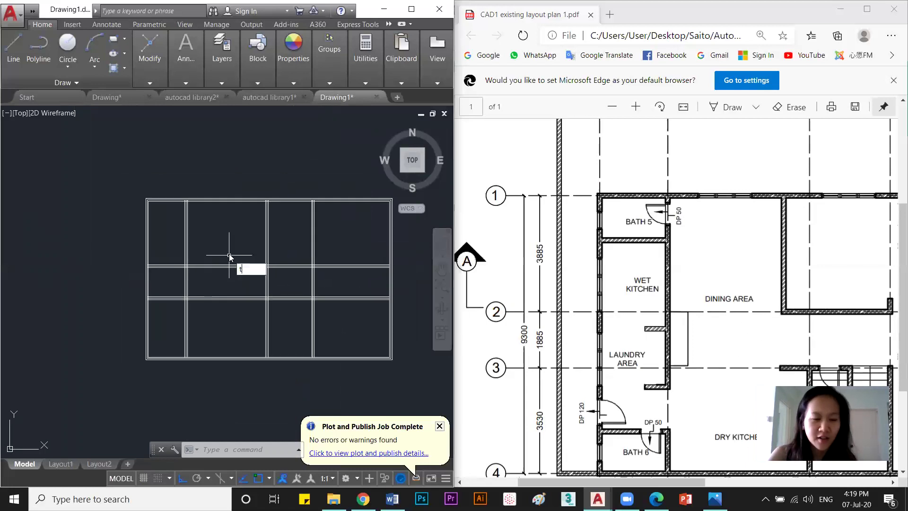
type("r")
key("Return")
left_click(216, 259)
left_click(190, 302)
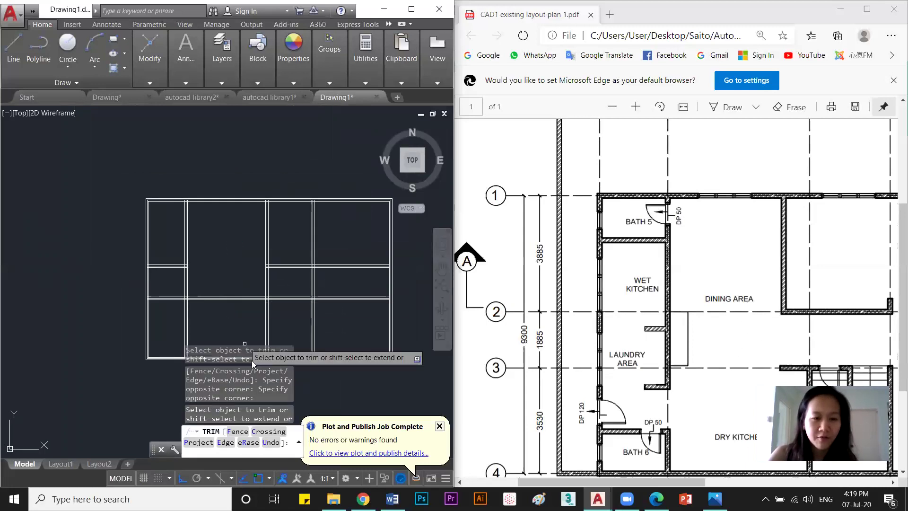
scroll(719, 375, "up", 1)
left_click(242, 318)
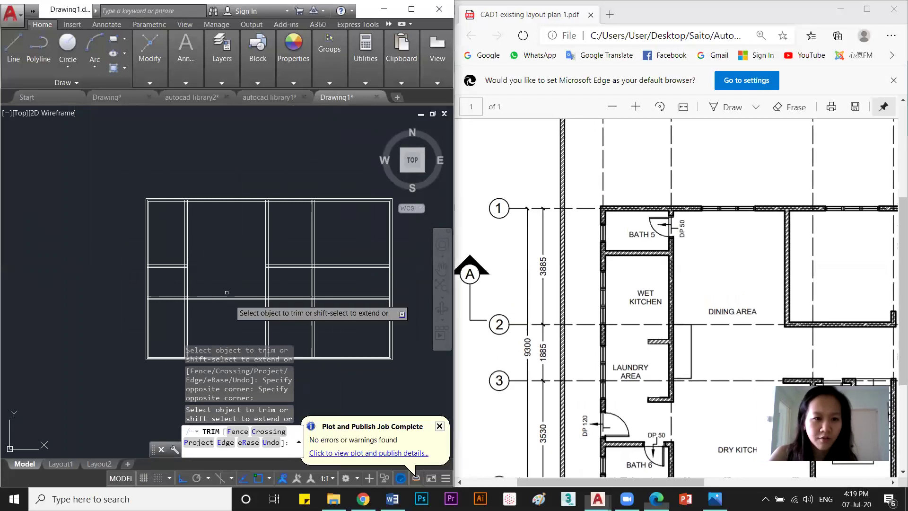
left_click(220, 298)
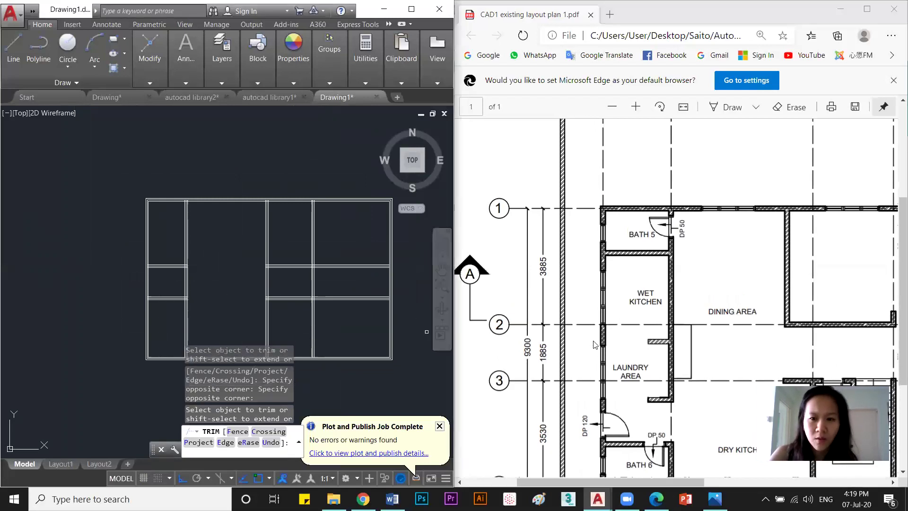
Examine the walls around the living room, store and staircase in the zoomed-out PDF against the drawn grid.
middle_click_drag(213, 282, 234, 222)
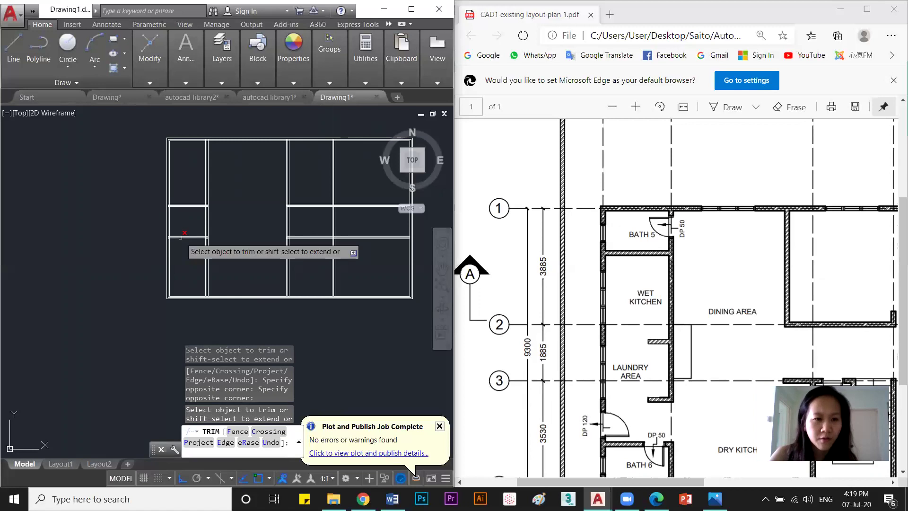
middle_click_drag(250, 236, 207, 247)
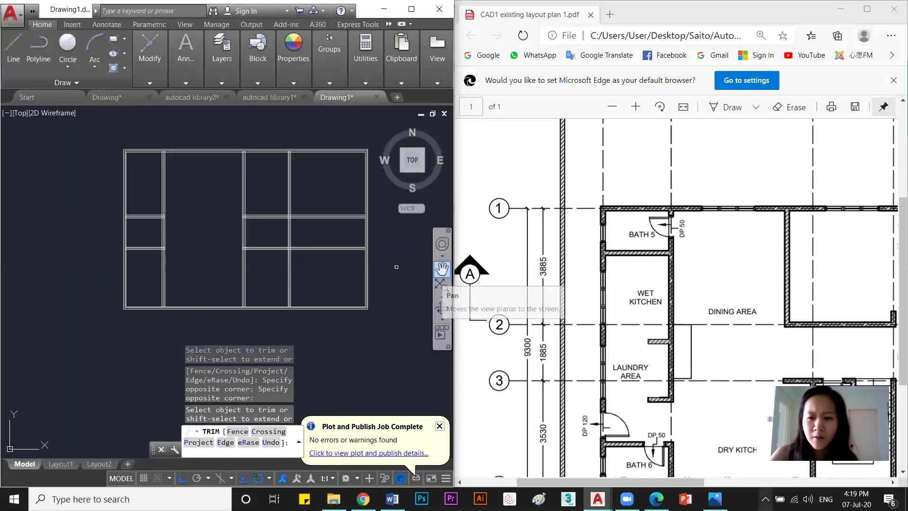
left_click(470, 263)
mouse_move(695, 483)
left_mouse_down()
mouse_move(749, 483)
mouse_move(724, 474)
mouse_move(692, 485)
left_mouse_up()
scroll(714, 492, "down", 1)
left_click(612, 107)
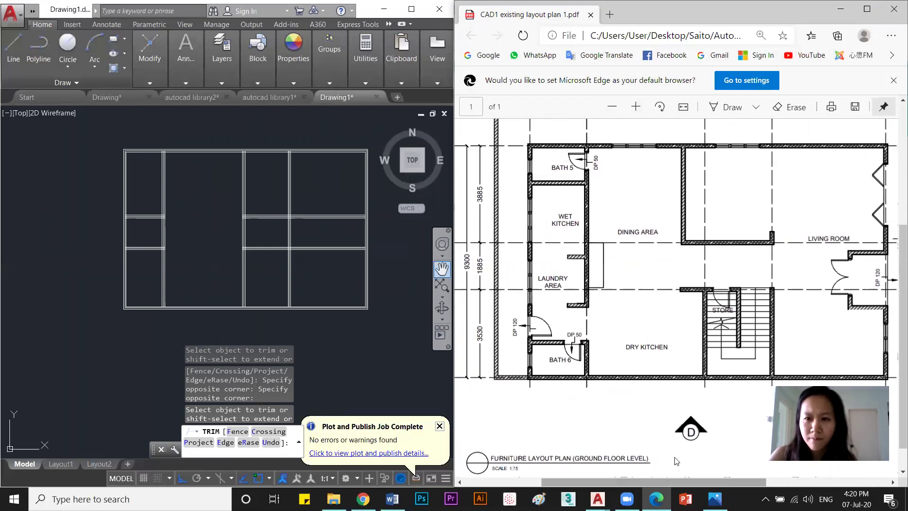
left_click(338, 217)
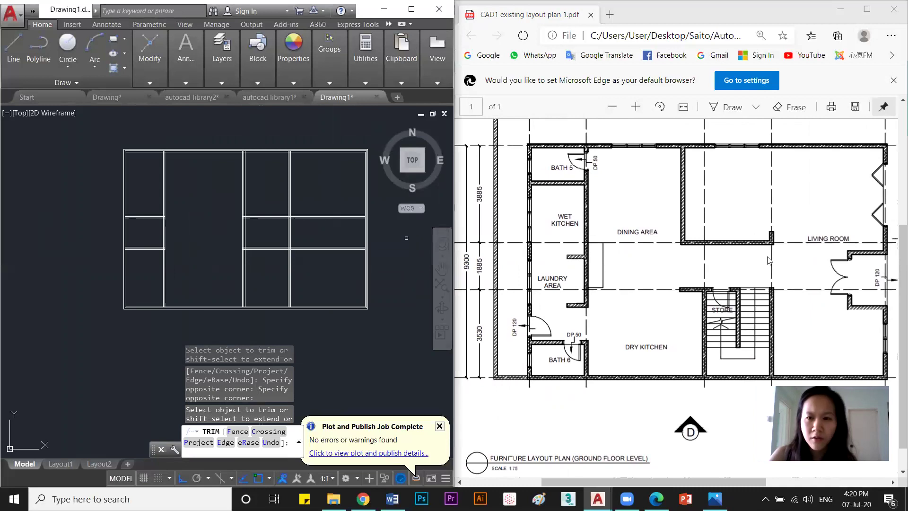
Trim away the grid 2 and grid 3 wall lines between the staircase's far wall and the outer wall at the living room.
left_click(341, 210)
left_click(422, 239)
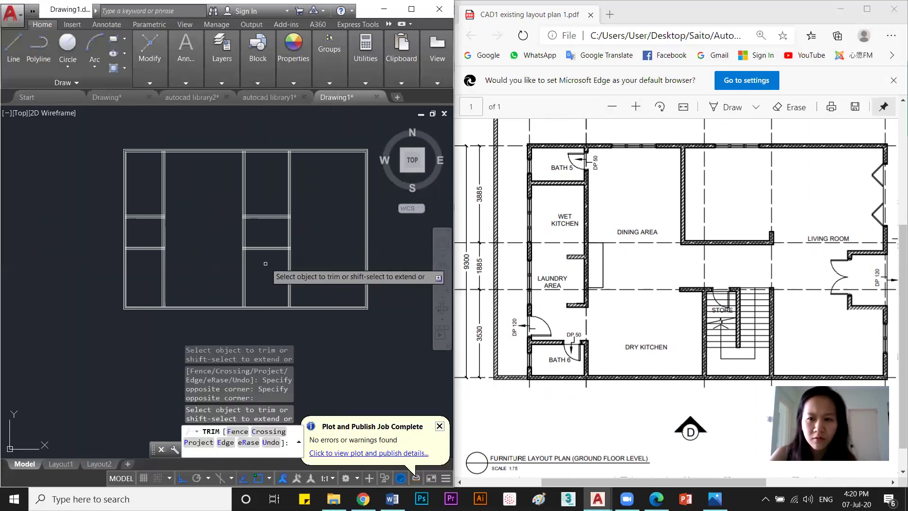
middle_click_drag(277, 255, 287, 258)
key("Escape")
key("Escape")
Move the three lines of the grid 2 wall between grids A and B up by 2000 mm.
scroll(262, 265, "up", 5)
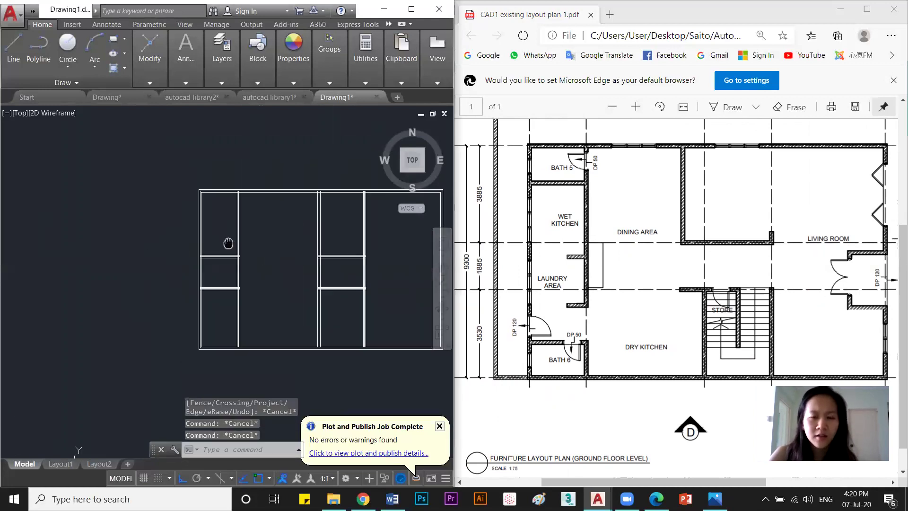
left_click(288, 311)
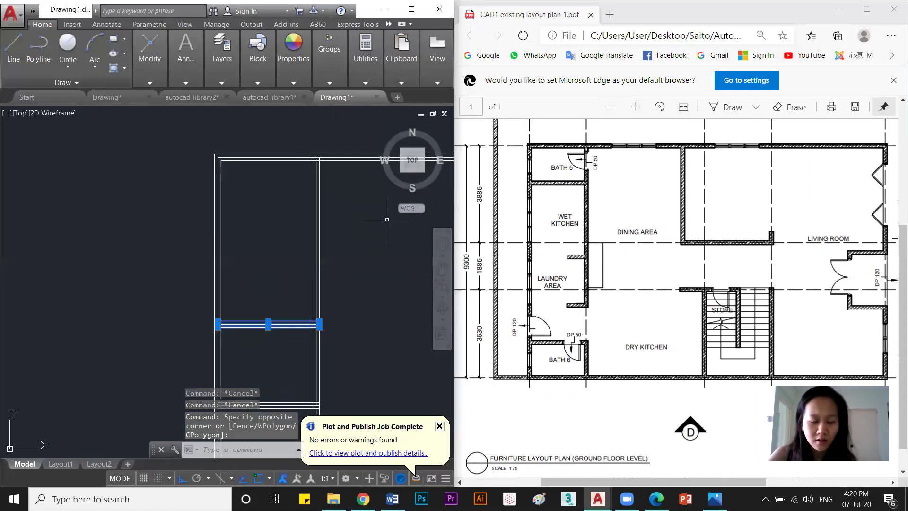
type("m")
key("Return")
left_click(366, 312)
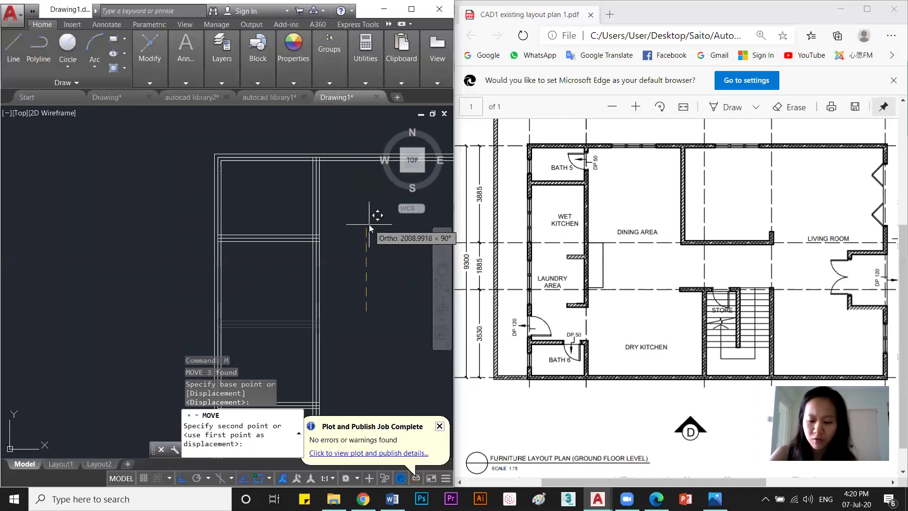
type("2000")
key("Return")
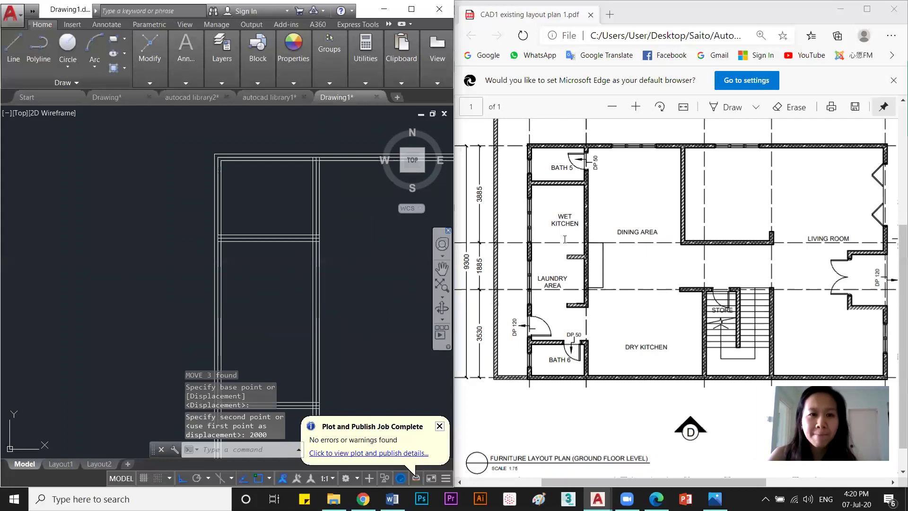
Move the same three wall lines up by a further 500 mm to form the lower wall of Bath 5.
scroll(260, 197, "down", 3)
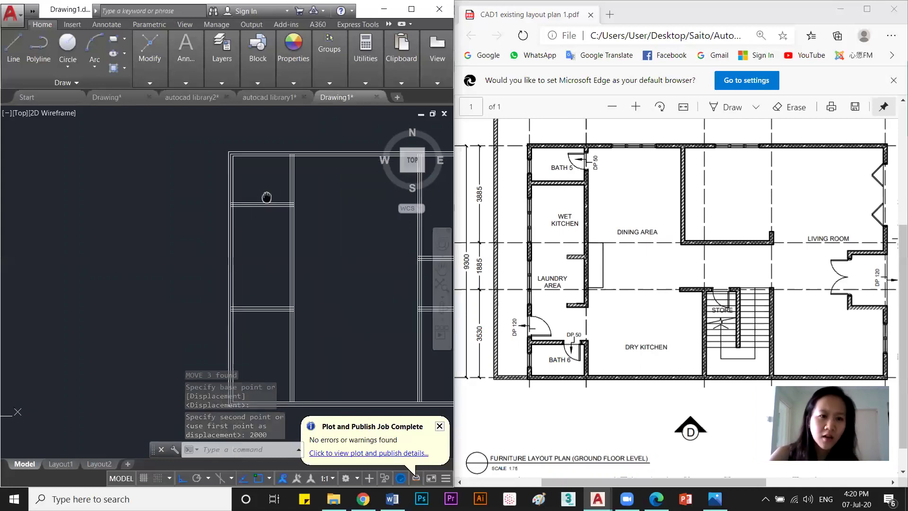
left_click(235, 189)
middle_click_drag(241, 189, 246, 197)
type("m")
key("Return")
left_click(310, 221)
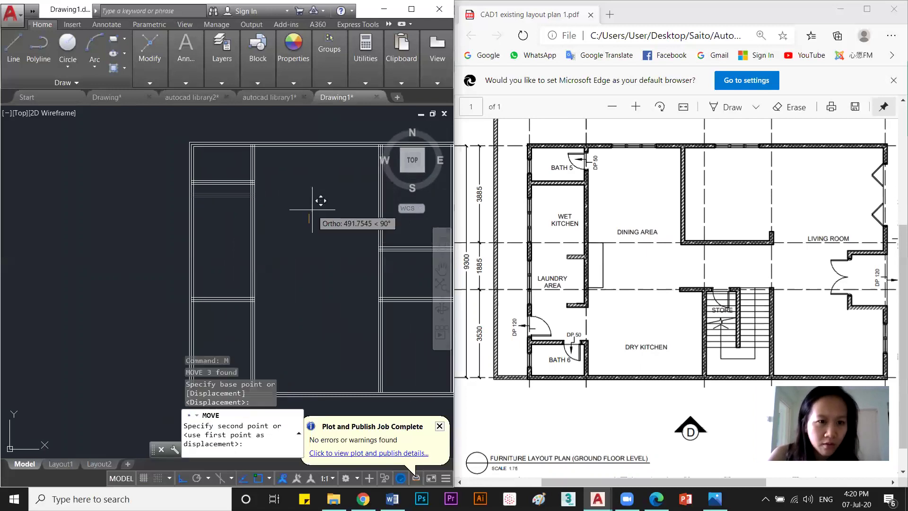
type("500")
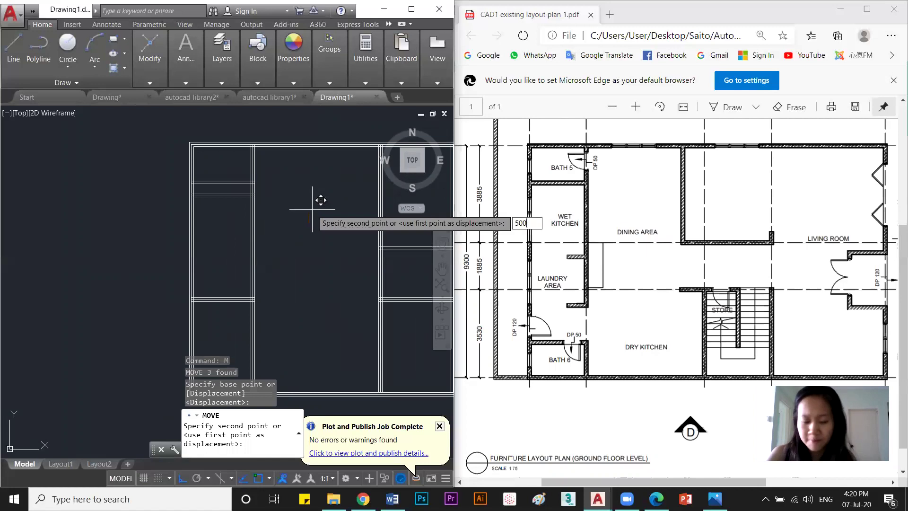
key("Return")
Delete the centre lines of Bath 5's lower wall, the grid B wall, and the adjoining grid A and upper outer walls.
scroll(207, 167, "up", 3)
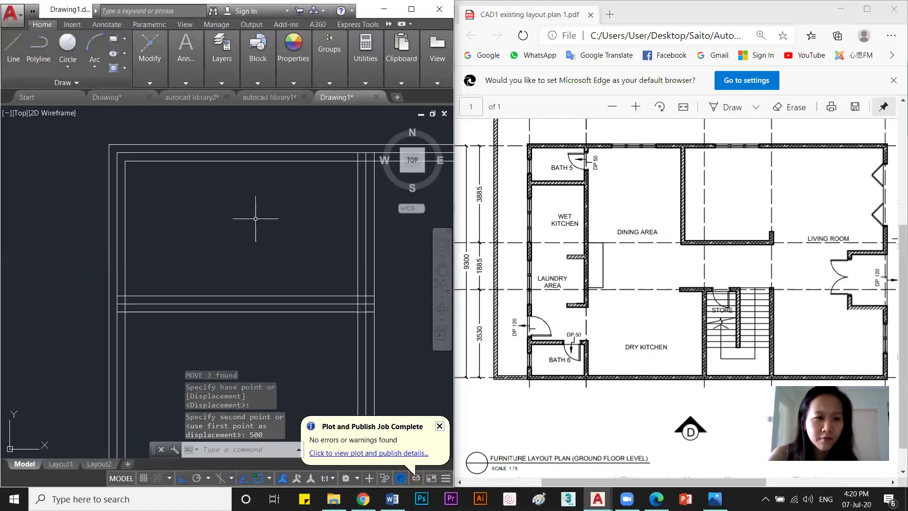
left_click(170, 303)
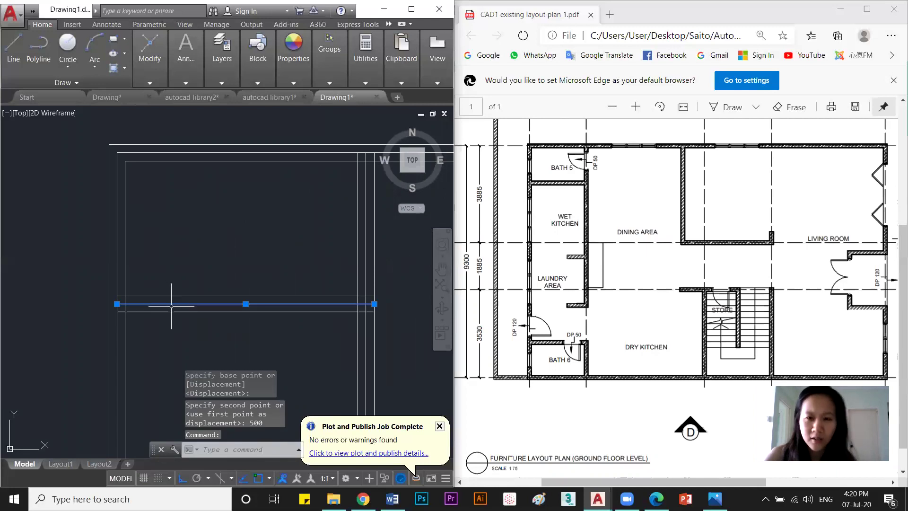
key("Delete")
left_click(364, 268)
key("Delete")
left_click(119, 196)
key("Delete")
left_click(146, 154)
key("Delete")
Trim the excess lines where Bath 5's lower wall meets the grid A outer wall.
scroll(119, 303, "up", 2)
type("t")
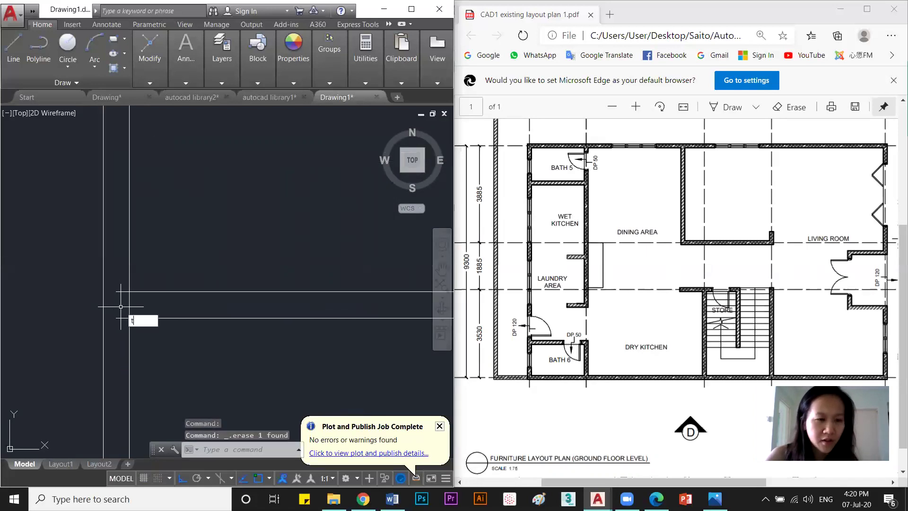
type("r")
key("space")
key("space")
left_click(126, 269)
left_click(120, 329)
scroll(114, 331, "down", 2)
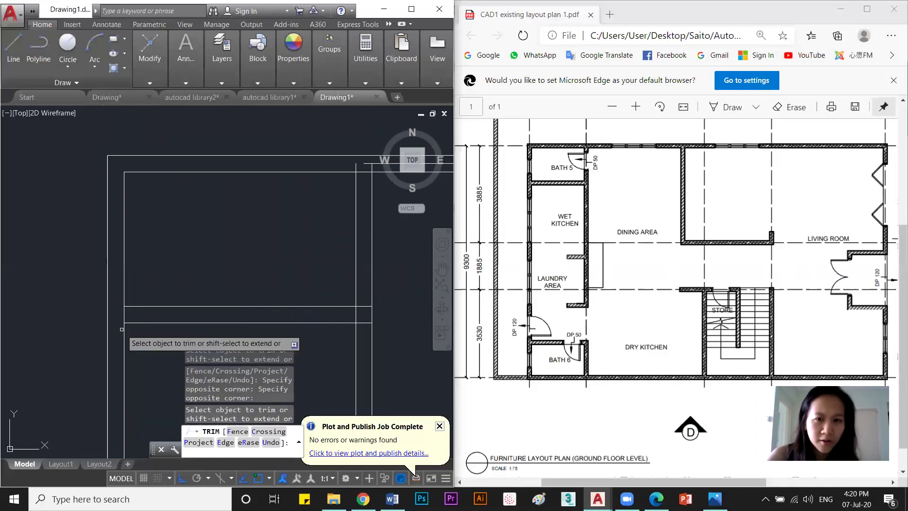
scroll(123, 330, "up", 2)
scroll(124, 316, "down", 2)
scroll(124, 309, "up", 4)
left_click(124, 311)
left_click(130, 305)
scroll(124, 227, "down", 3)
scroll(251, 272, "up", 3)
Trim the excess lines where the grid B wall meets Bath 5's lower wall and the upper outer wall.
scroll(254, 272, "up", 2)
left_click(292, 327)
left_click(266, 198)
left_click(244, 274)
left_click(214, 268)
scroll(260, 268, "down", 6)
scroll(264, 169, "down", 2)
scroll(284, 194, "up", 5)
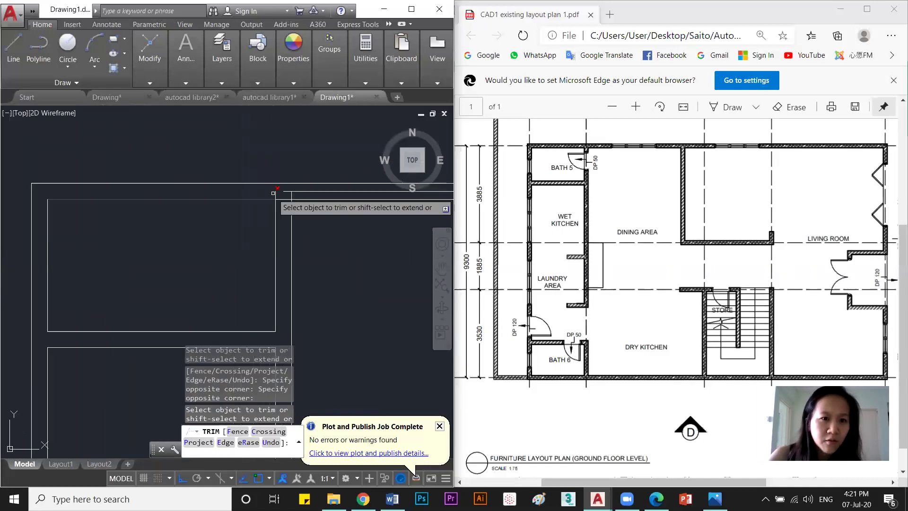
left_click(297, 187)
left_click(303, 188)
key("Escape")
Compare the Bath 6 area with the PDF and measure the clear vertical distance inside Bath 5.
scroll(312, 198, "down", 3)
middle_click_drag(265, 230, 268, 234)
scroll(270, 233, "down", 2)
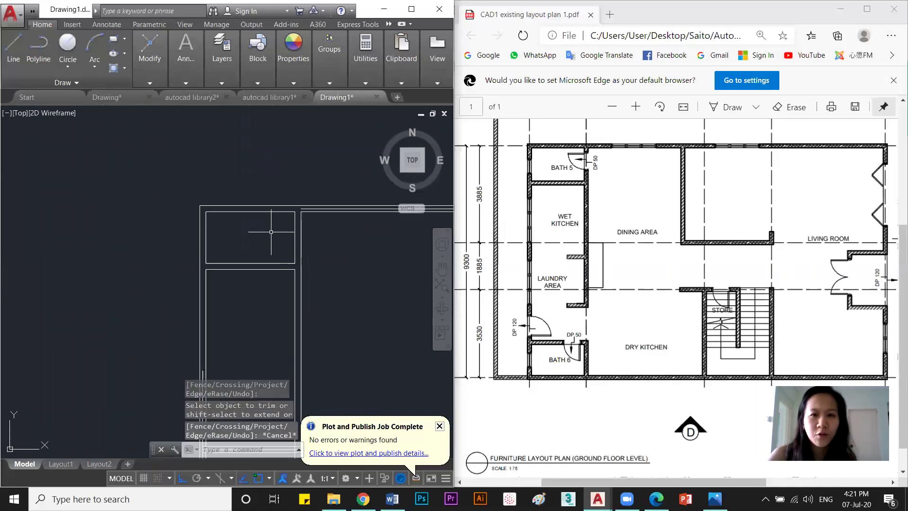
middle_click_drag(258, 345, 266, 243)
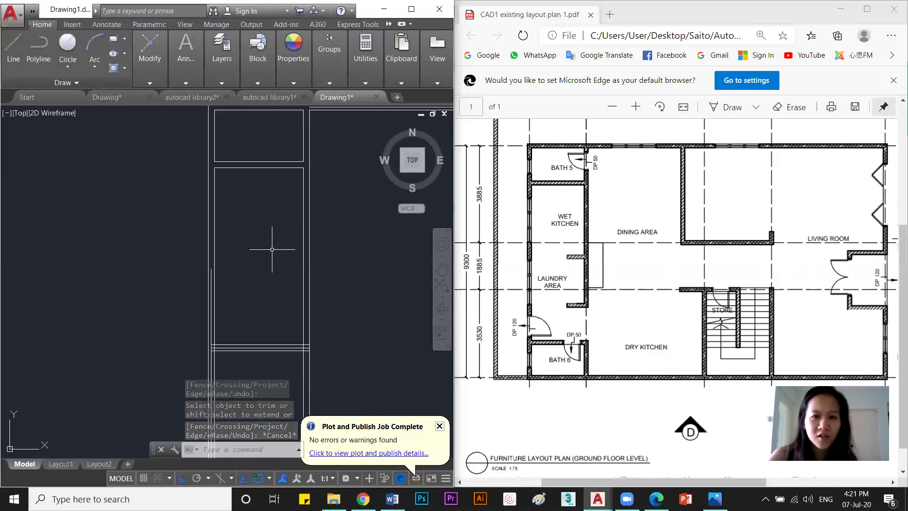
mouse_move(318, 347)
middle_mouse_down()
mouse_move(314, 320)
mouse_move(283, 284)
middle_mouse_up()
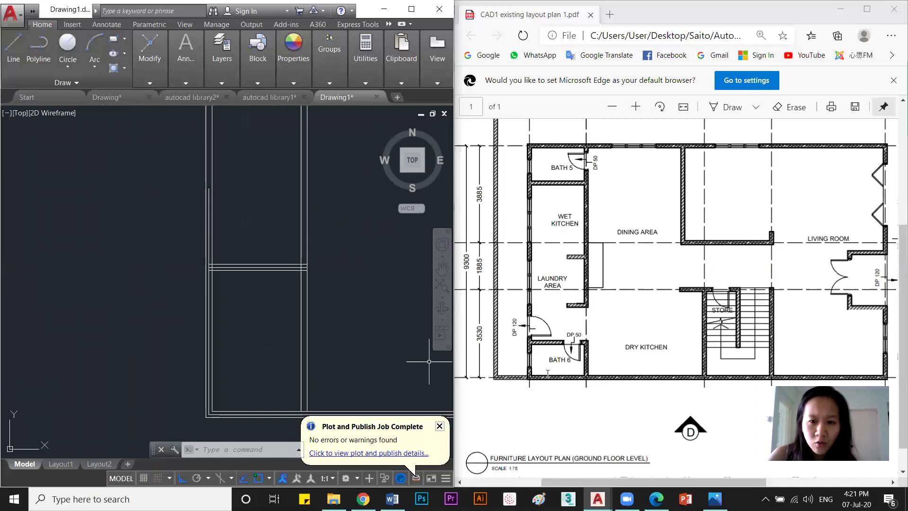
scroll(282, 292, "down", 3)
scroll(251, 307, "up", 5)
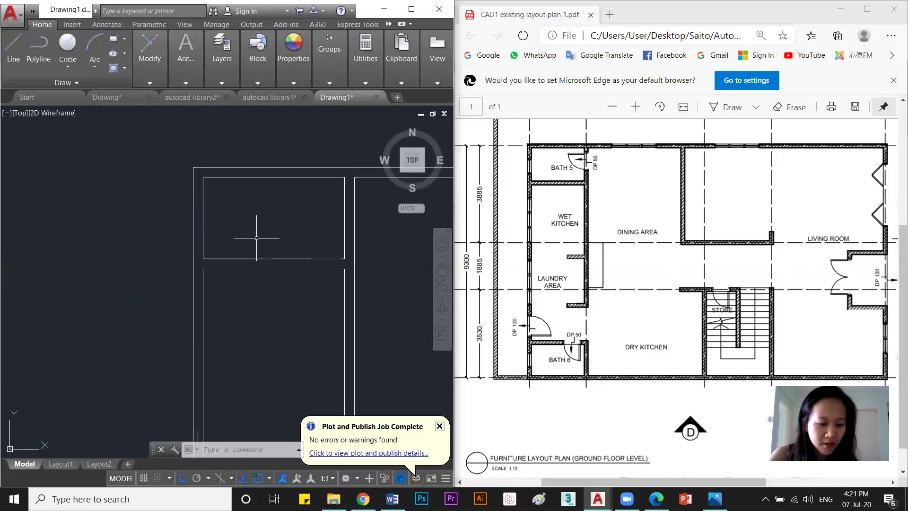
type("st")
key("Return")
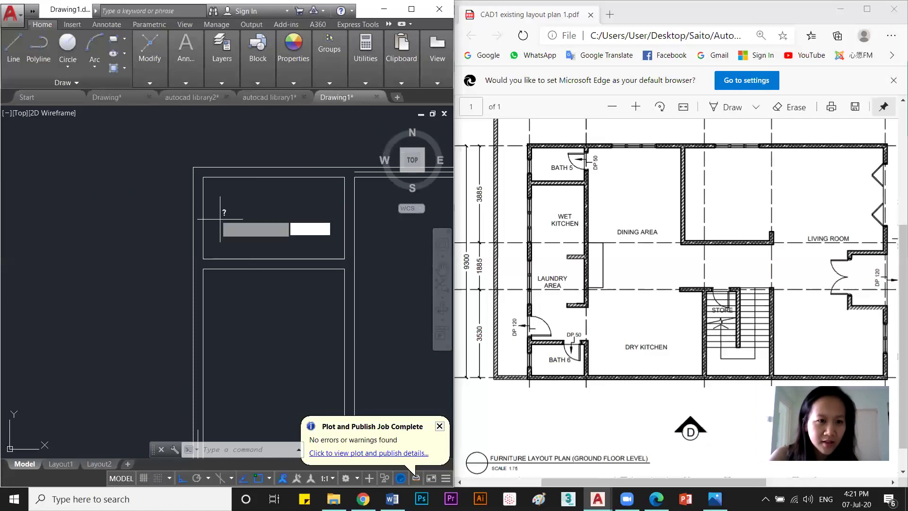
left_click(203, 178)
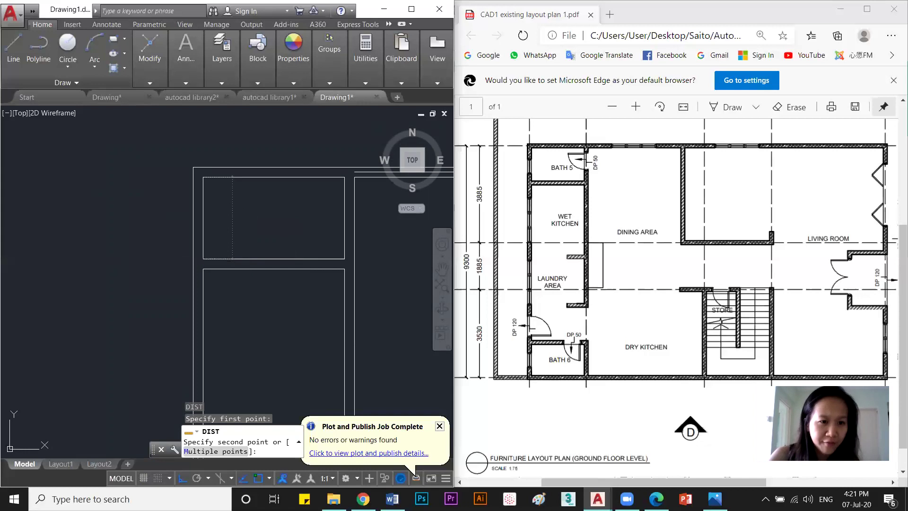
left_click(203, 259)
Draw a line along the lower outer wall's inner face, between the inner faces of the grid A and grid B walls.
scroll(238, 302, "down", 2)
mouse_move(239, 303)
middle_mouse_down()
mouse_move(295, 227)
mouse_move(255, 254)
middle_mouse_up()
scroll(288, 241, "down", 2)
scroll(308, 162, "up", 3)
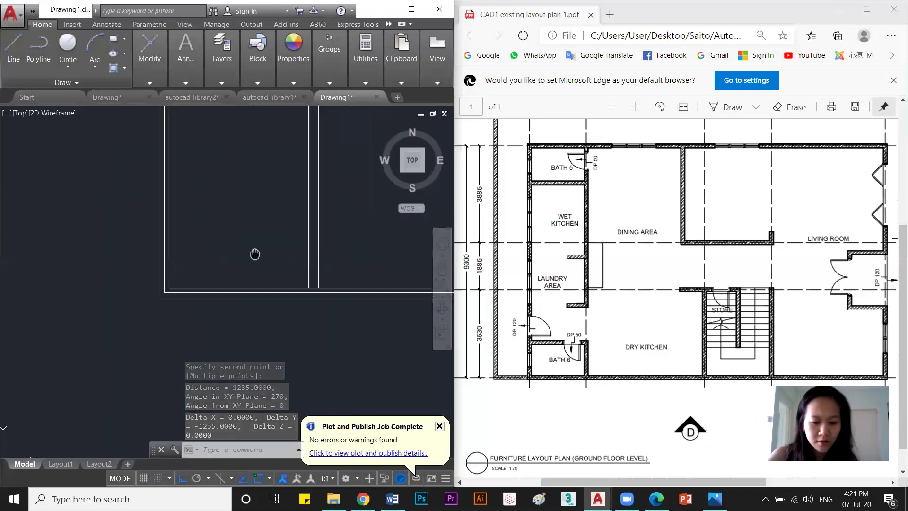
type("l")
key("Return")
left_click(308, 287)
left_click(169, 287)
key("Escape")
Move the new line up by 1235 mm from the lower outer wall's inner face.
left_click(208, 287)
left_click(238, 287)
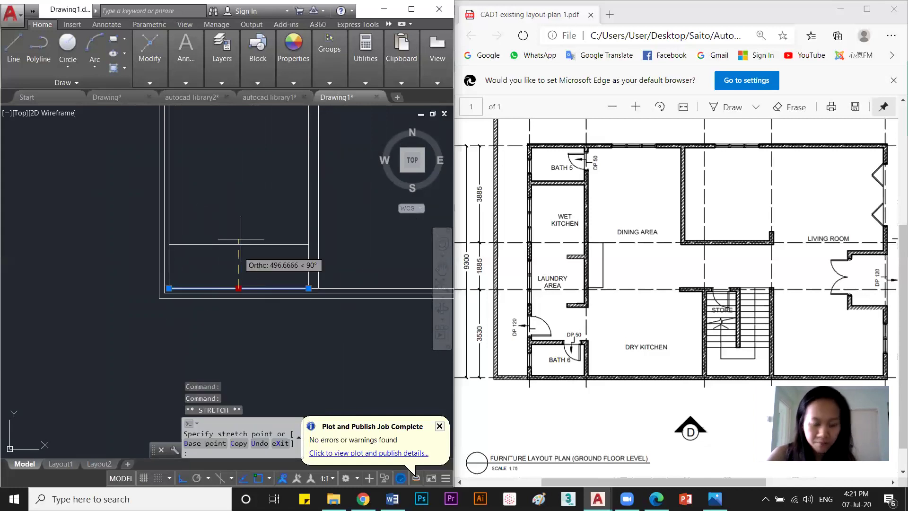
type("1235")
key("Return")
key("Escape")
Offset the Bath 6 wall line upward by 150 mm to give the wall its thickness.
type("o")
key("Return")
type("150")
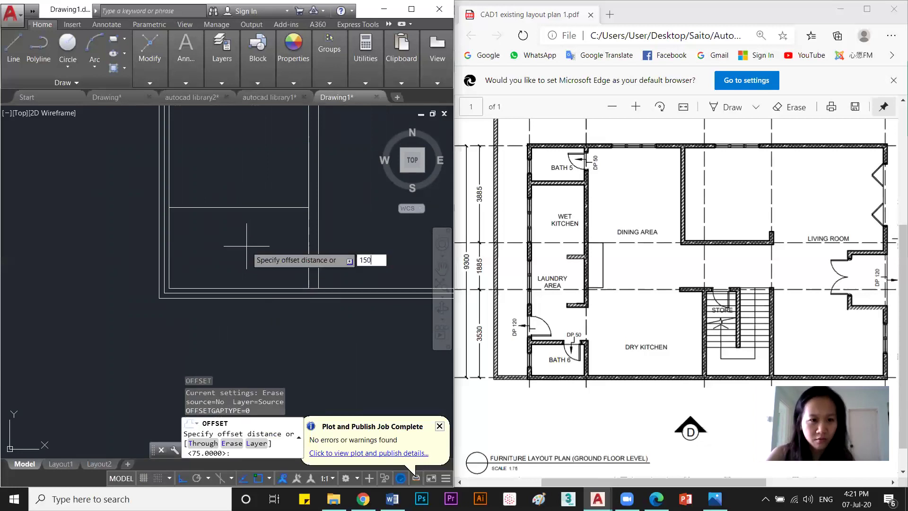
key("Return")
left_click(227, 207)
left_click(225, 192)
key("Escape")
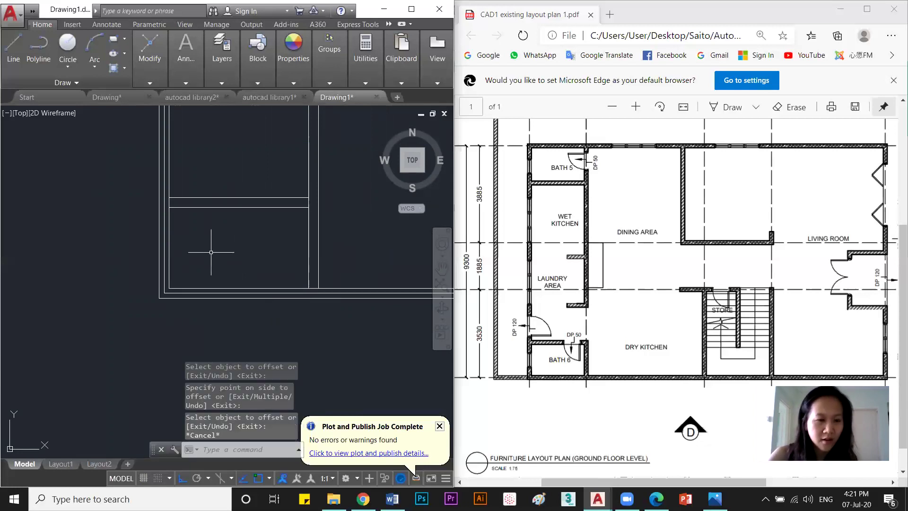
Delete the outer walls' centre lines around Bath 6 and trim the excess lines at its wall junctions.
left_click(180, 292)
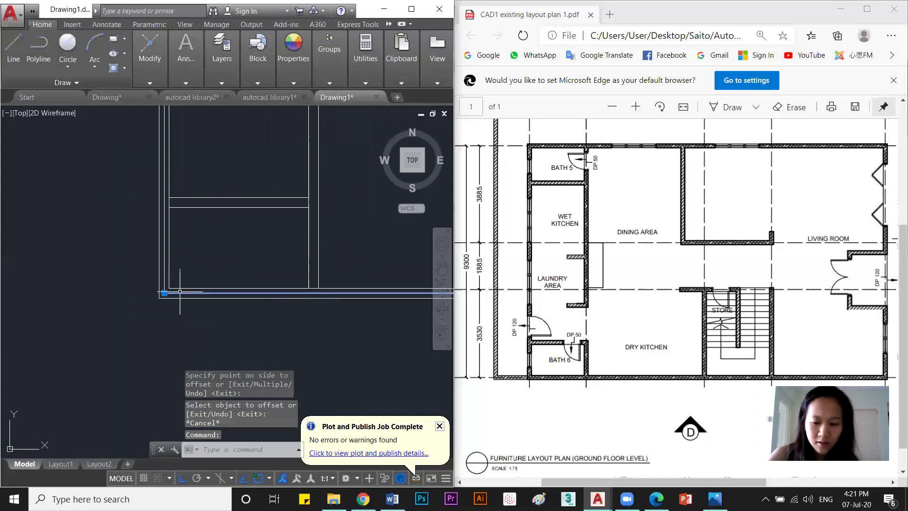
key("Delete")
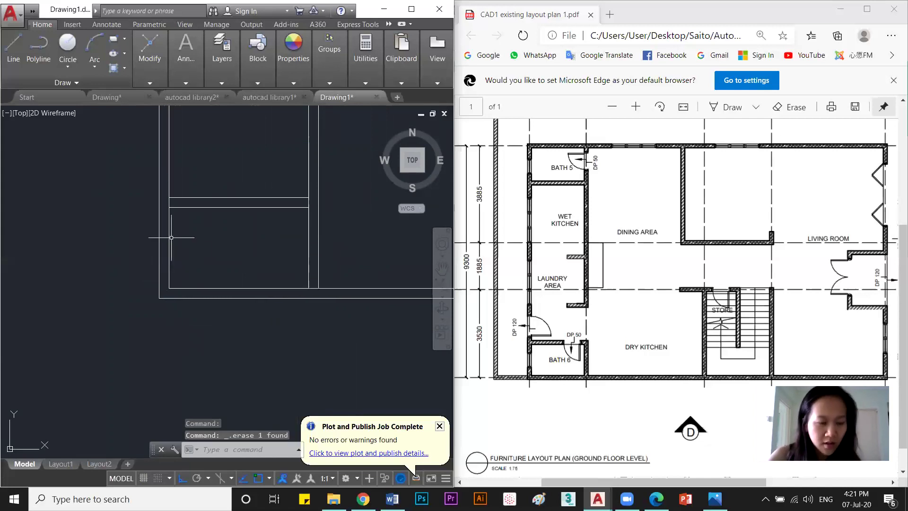
type("tr")
key("Return")
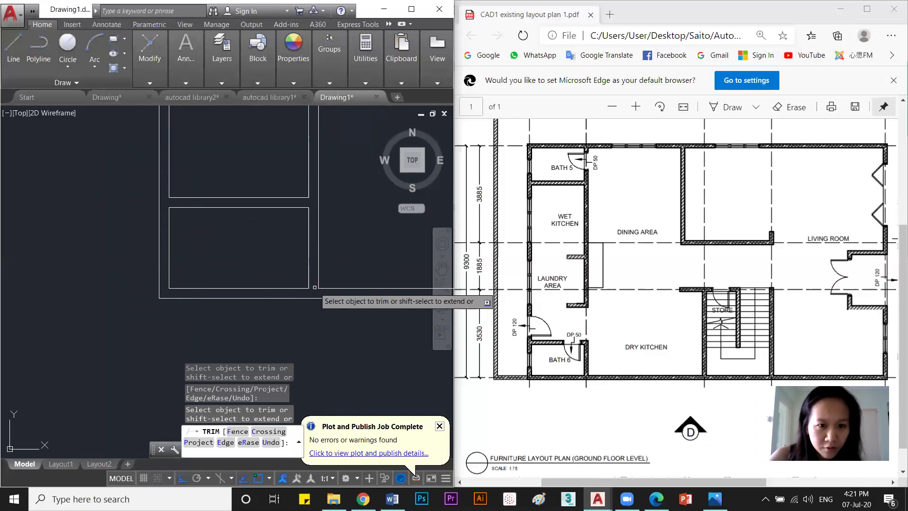
key("Escape")
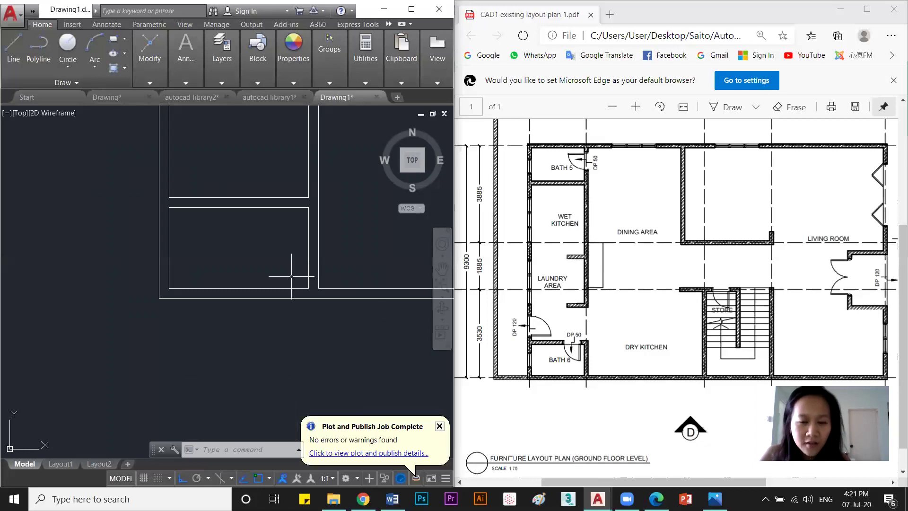
Move the three lines of the grid 3 wall between grids A and B down by 700 mm.
scroll(288, 276, "down", 2)
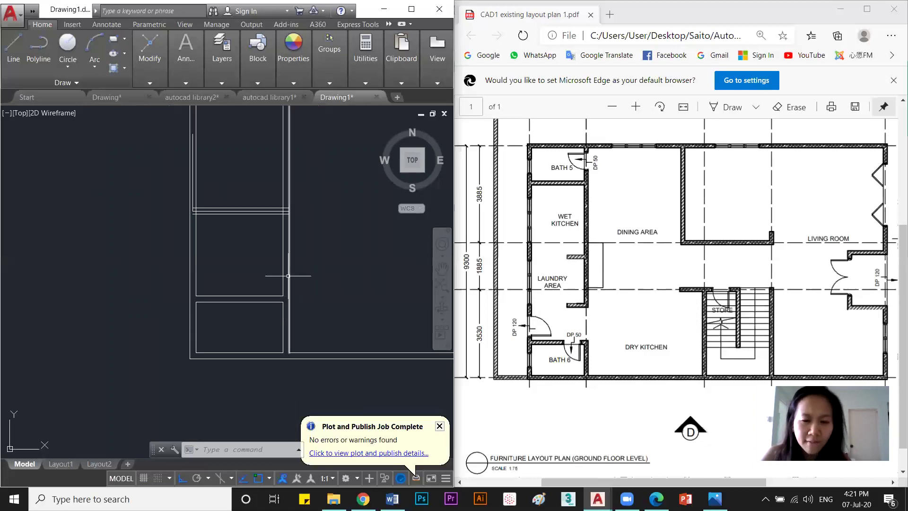
left_click(254, 224)
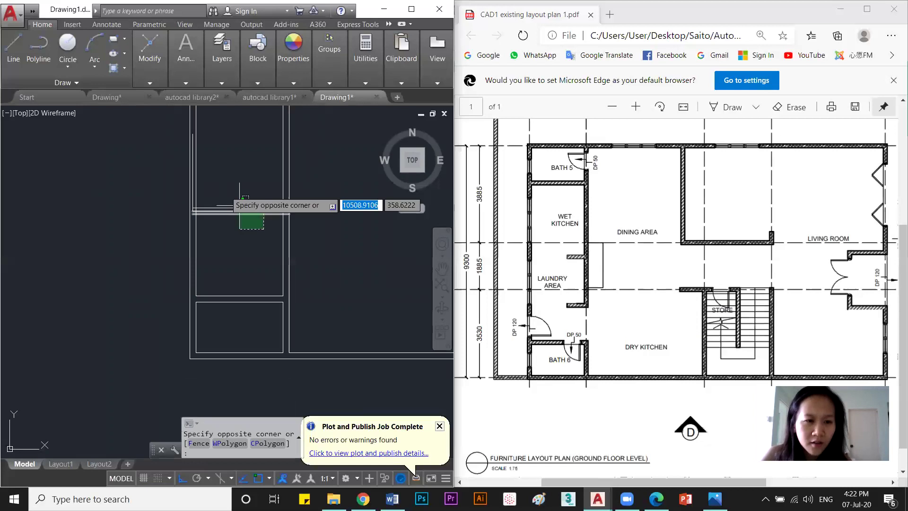
left_click(220, 204)
scroll(220, 205, "up", 2)
middle_click_drag(267, 252, 261, 238)
type("M")
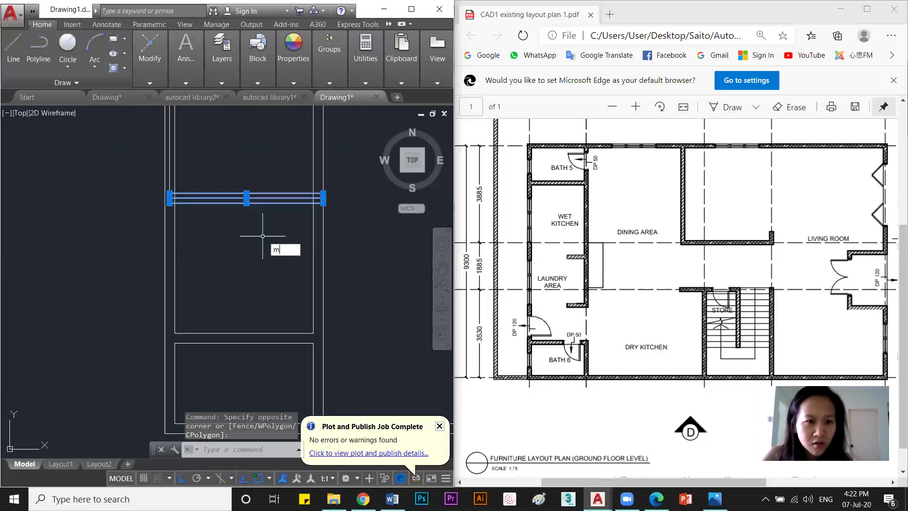
key("Return")
left_click(267, 233)
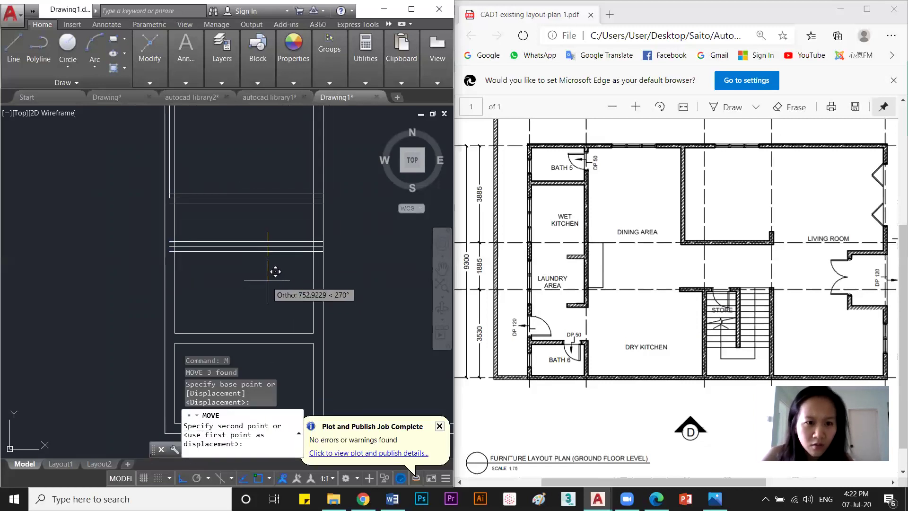
type("700")
key("Return")
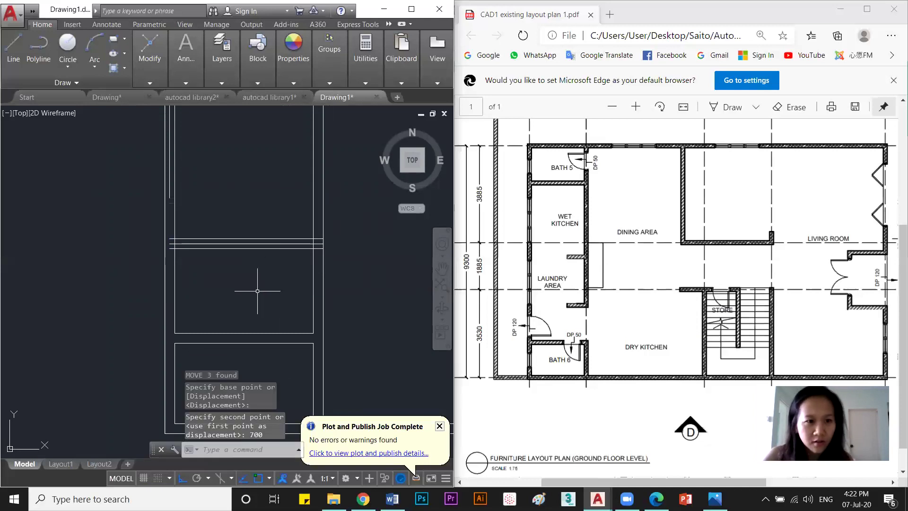
Delete the leftover centre line of the grid A outer wall and trim the moved laundry wall's ends projecting into it.
middle_click_drag(168, 205, 182, 253)
left_click(184, 242)
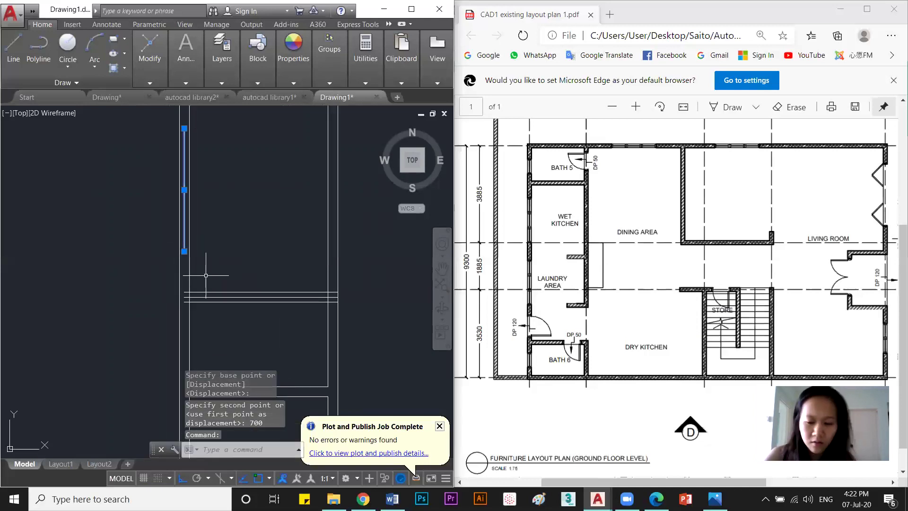
key("Delete")
scroll(187, 302, "up", 4)
type("tr")
key("Return")
key("Escape")
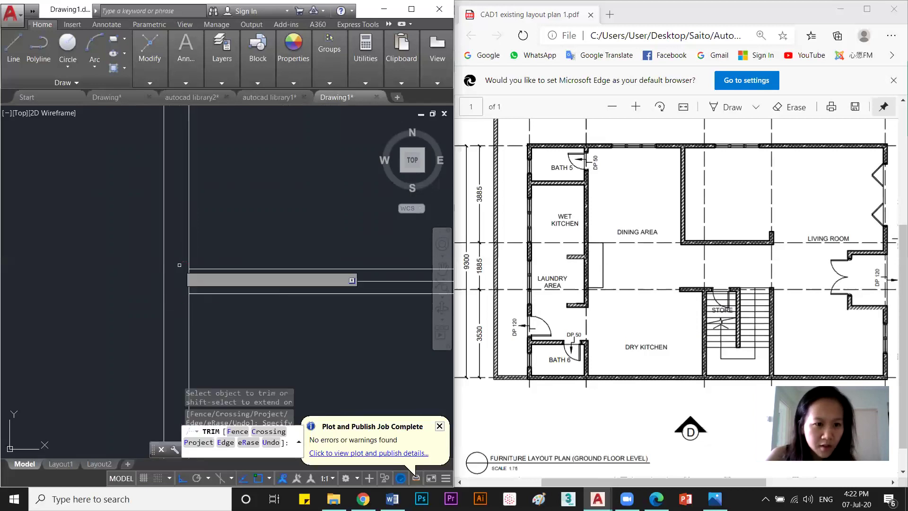
Delete the centre line of the moved laundry wall, keeping its two face lines.
left_click(222, 281)
left_click(224, 286)
left_click(229, 281)
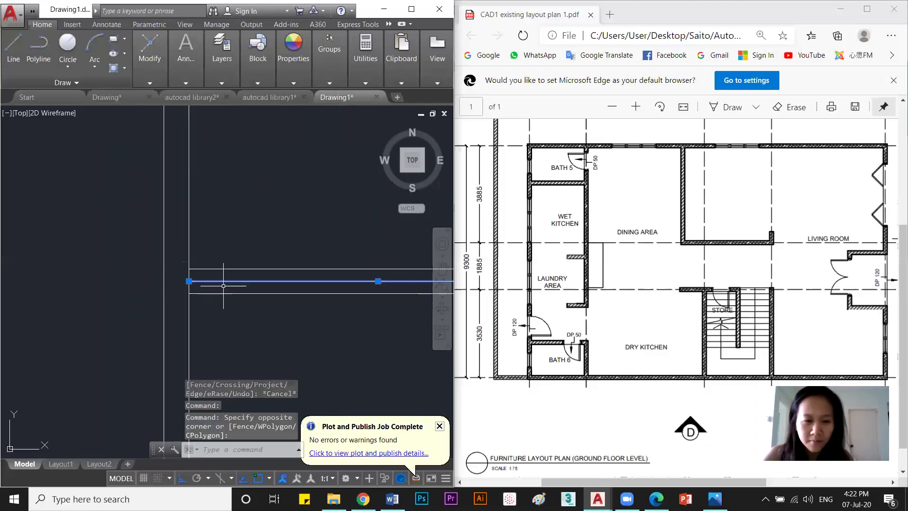
key("Delete")
Stretch the laundry wall's free end at the grid A side 1500 mm to the right, leaving a short stub.
scroll(236, 289, "down", 5)
scroll(216, 287, "up", 3)
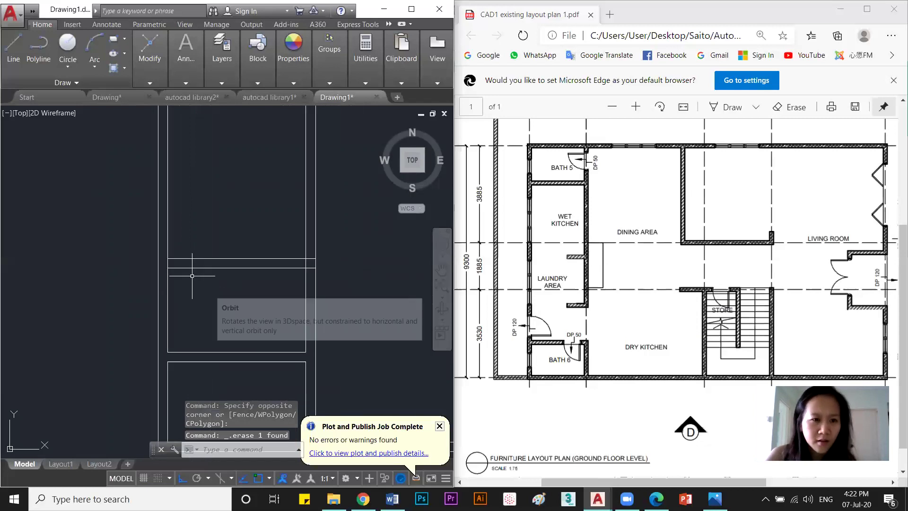
type("S")
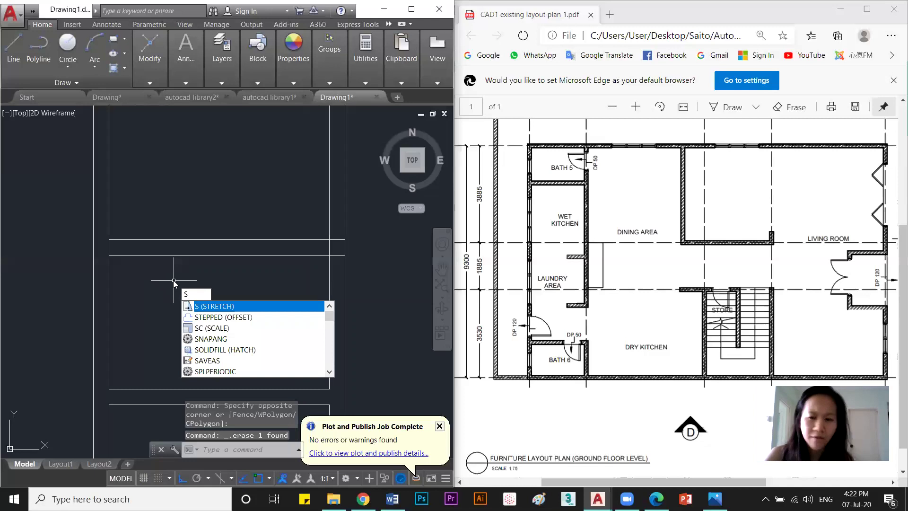
key("Return")
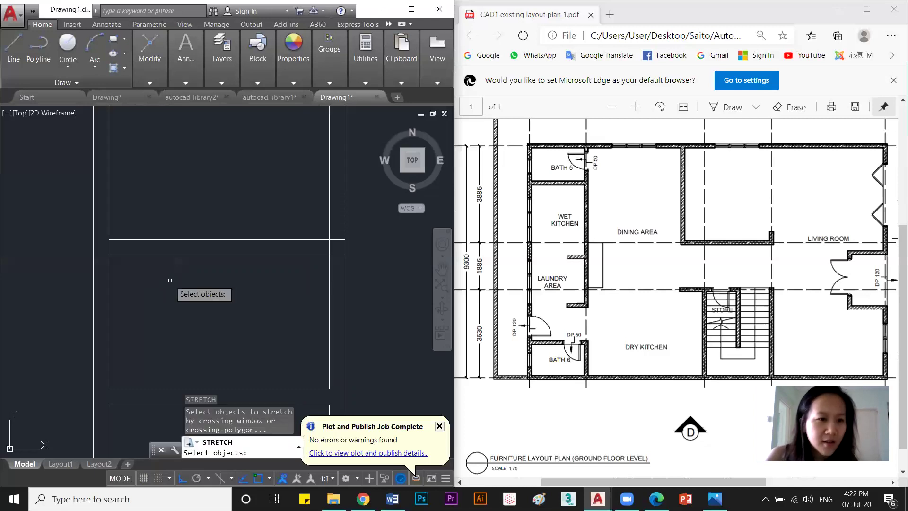
left_click(162, 283)
left_click(101, 227)
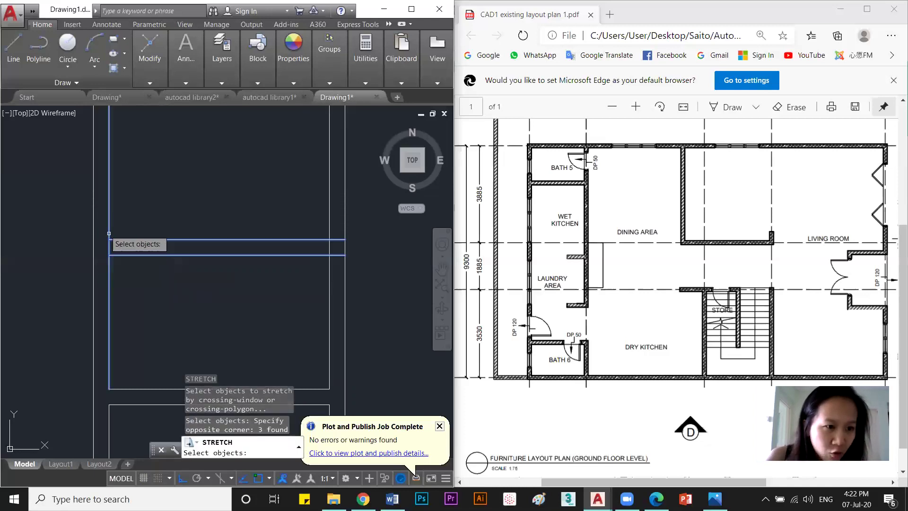
key("Return")
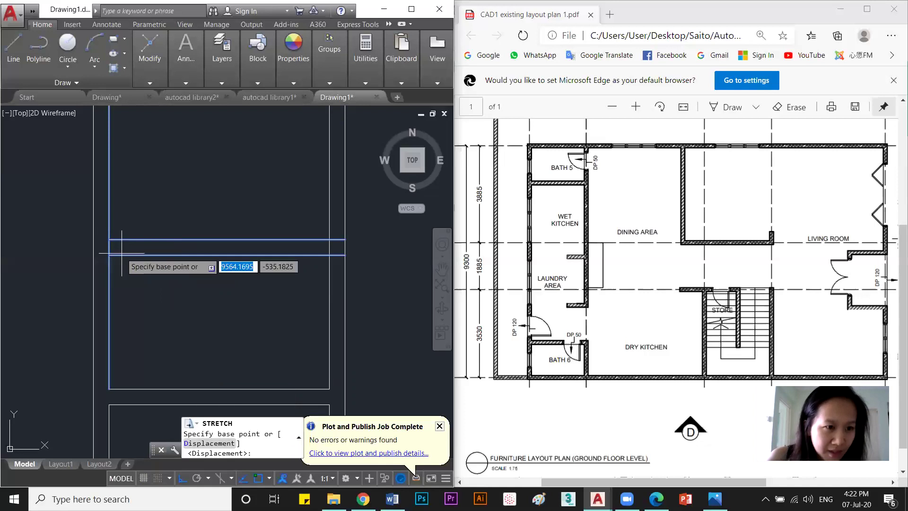
left_click(109, 256)
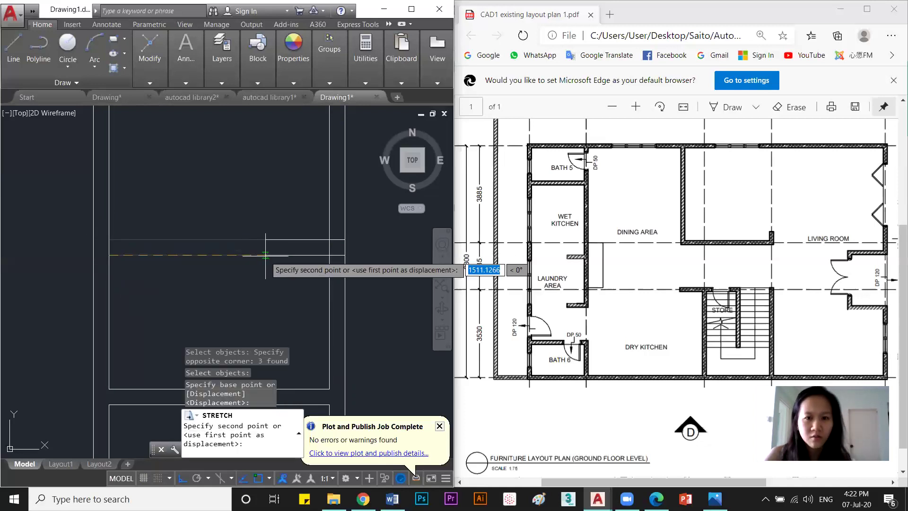
type("1500")
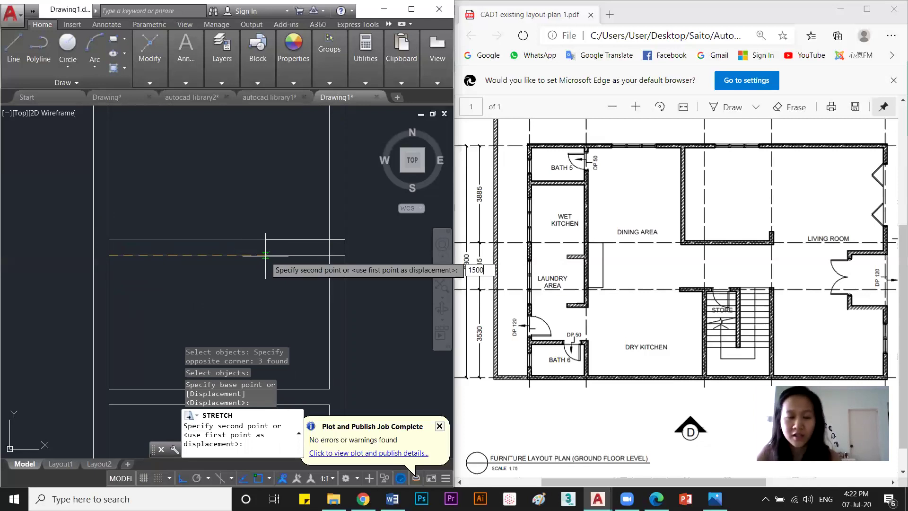
key("Return")
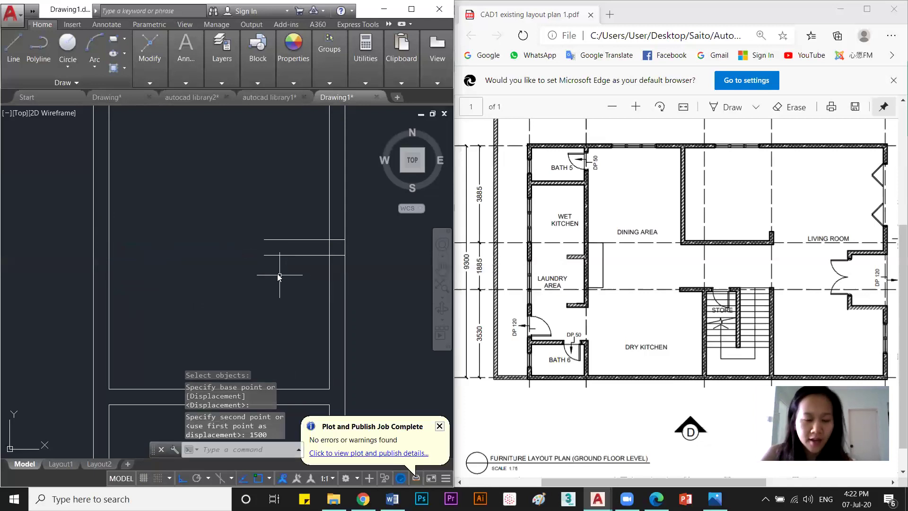
Draw a line closing the open end of the laundry stub wall between its two faces.
type("l")
key("Return")
left_click(263, 255)
key("Escape")
Trim the excess lines where the laundry stub wall meets the grid B wall.
type("tr")
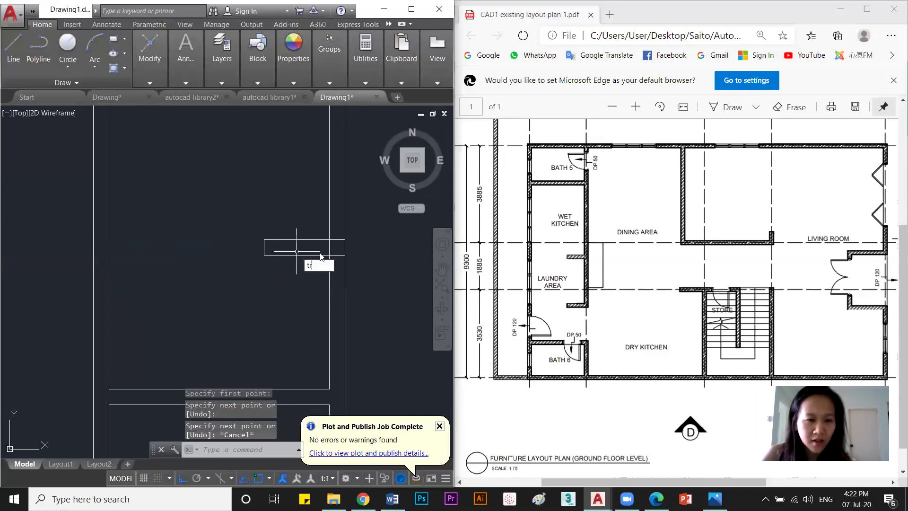
key("Return")
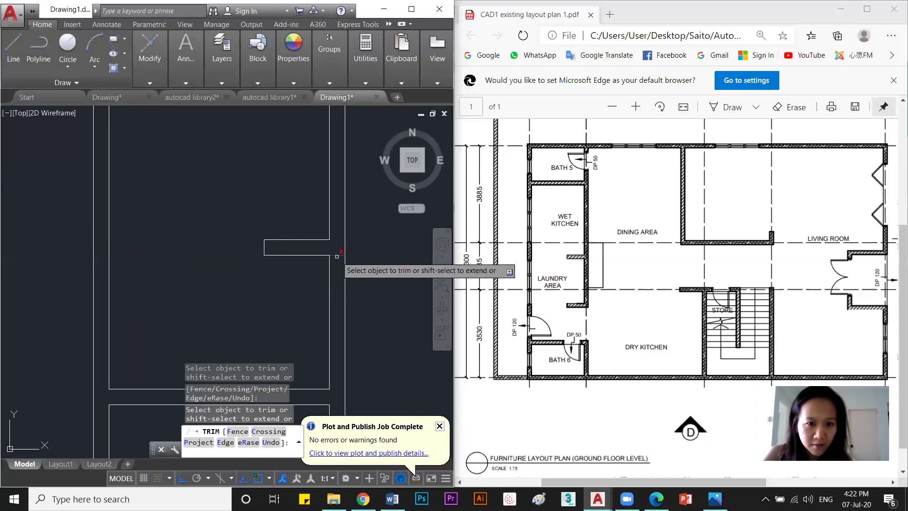
scroll(408, 317, "down", 2)
middle_click_drag(408, 317, 410, 243)
left_click(371, 252)
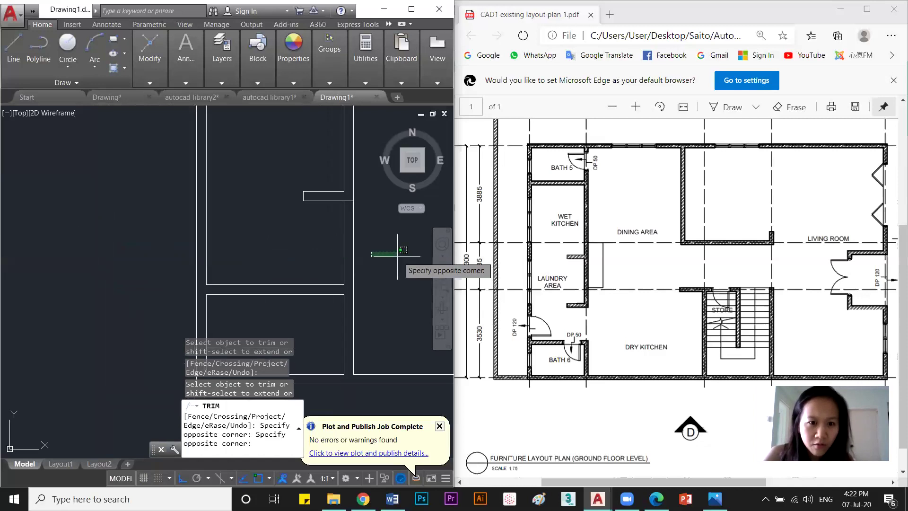
left_click(356, 248)
key("Escape")
key("Escape")
Extend the upper line of the Bath 6 wall to the outer face of the grid B wall.
left_click(340, 284)
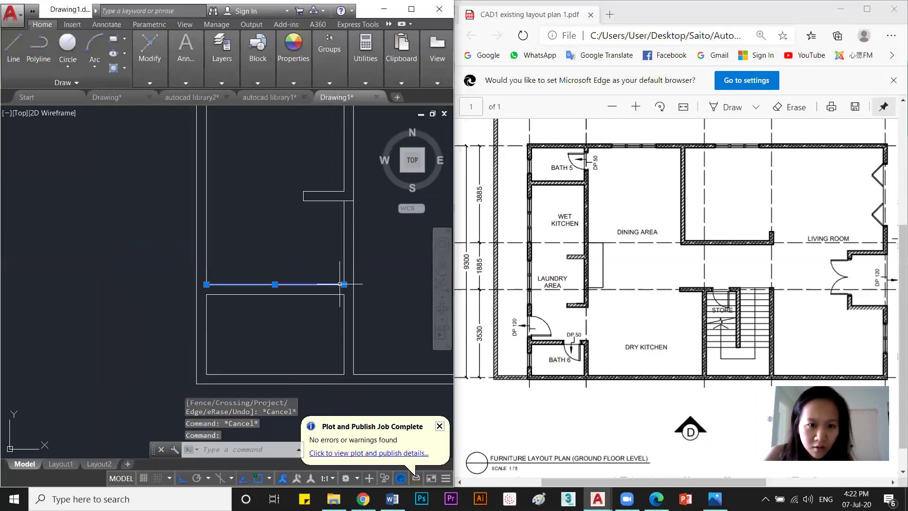
left_click(344, 284)
left_click(353, 284)
key("Escape")
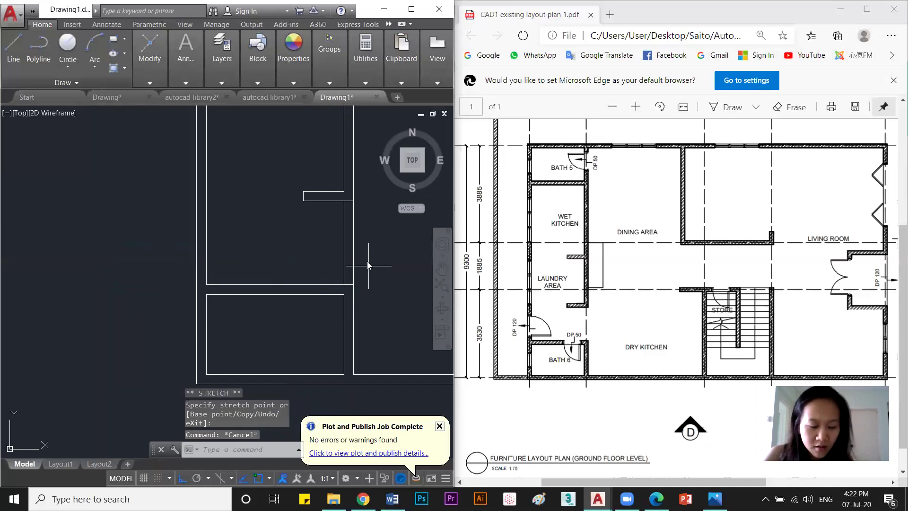
Remove the grid B wall lines across the opening between the laundry stub wall and the Bath 6 wall.
left_click(302, 199)
left_click(438, 287)
key("Delete")
scroll(276, 179, "down", 1)
scroll(261, 282, "down", 1)
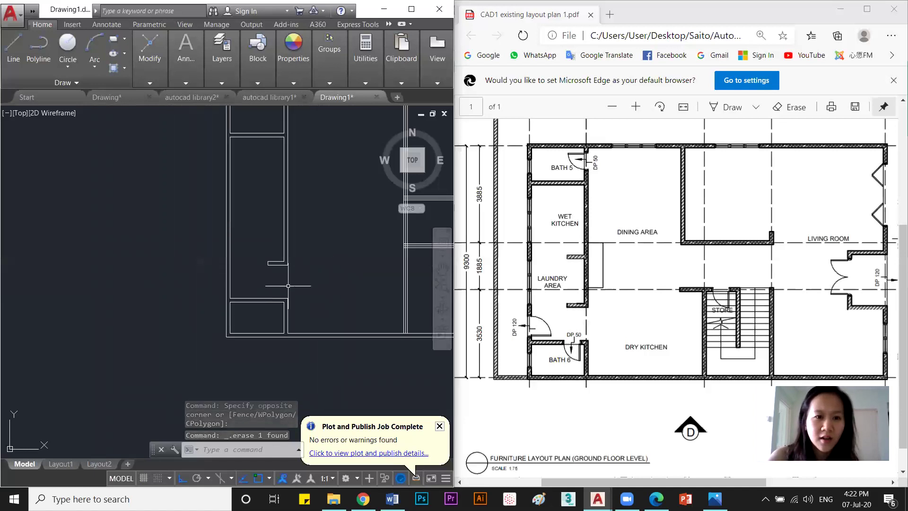
Copy the three lines of the laundry stub wall 2000 mm upward to form the kitchen stub wall.
scroll(265, 263, "down", 2)
middle_click_drag(264, 251, 262, 277)
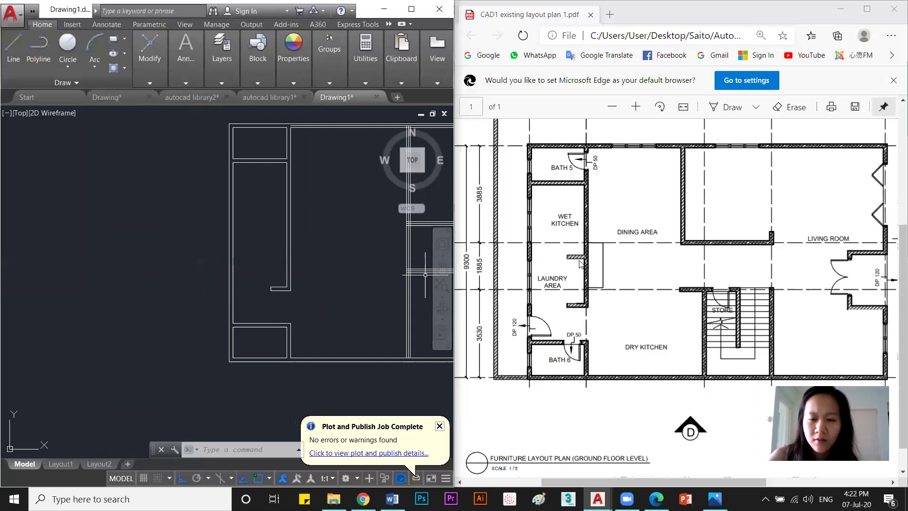
left_click(292, 289)
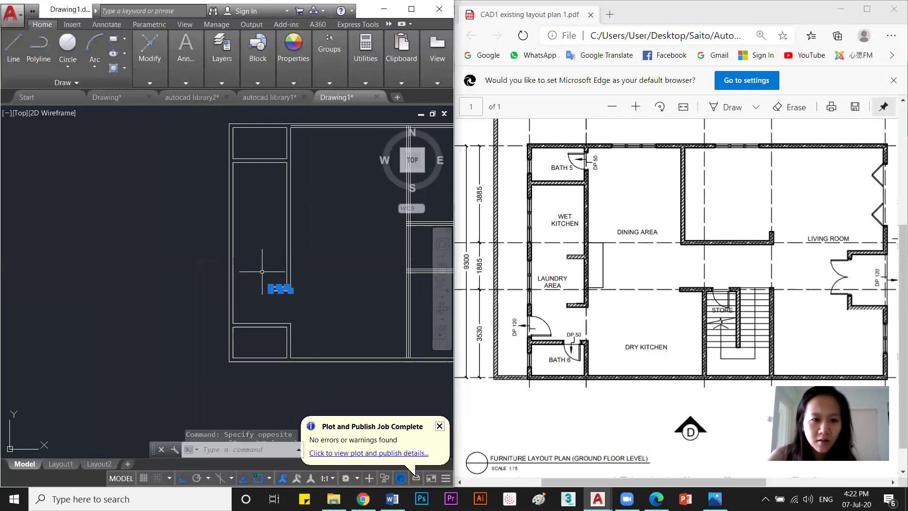
type("co")
key("Return")
left_click(337, 287)
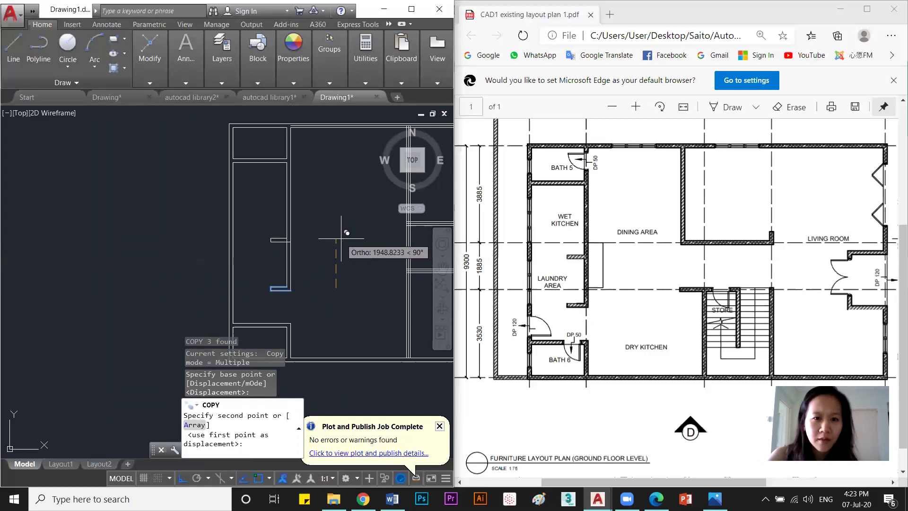
type("200")
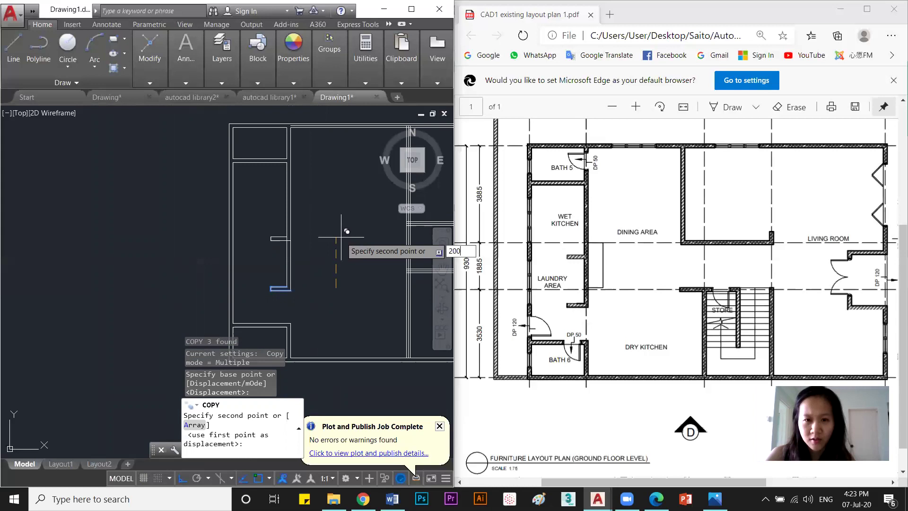
key("Return")
key("Escape")
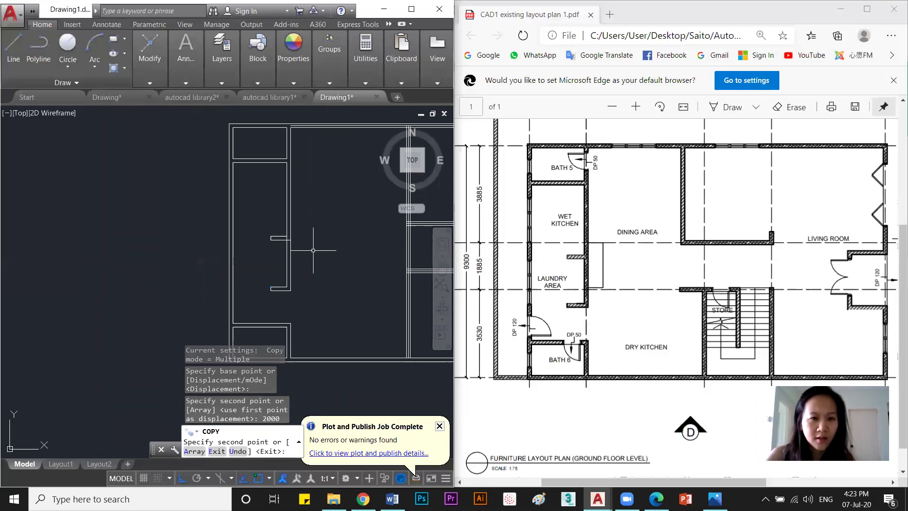
Trim the excess lines where the copied stub wall joins the grid B wall.
scroll(307, 227, "up", 3)
scroll(316, 215, "up", 2)
type("tr")
key("Return")
key("Return")
scroll(317, 216, "up", 2)
left_click(315, 225)
left_click(310, 238)
left_click(314, 227)
key("Escape")
key("Escape")
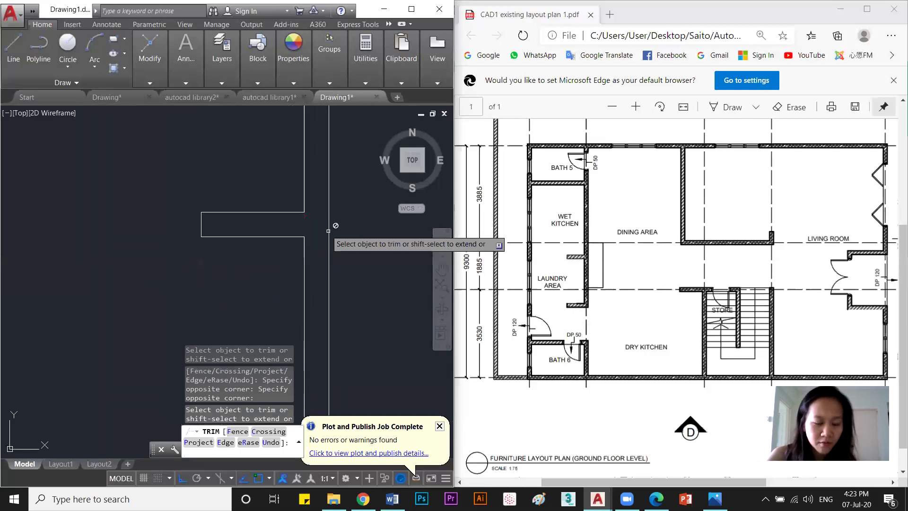
scroll(328, 256, "down", 2)
scroll(329, 256, "down", 2)
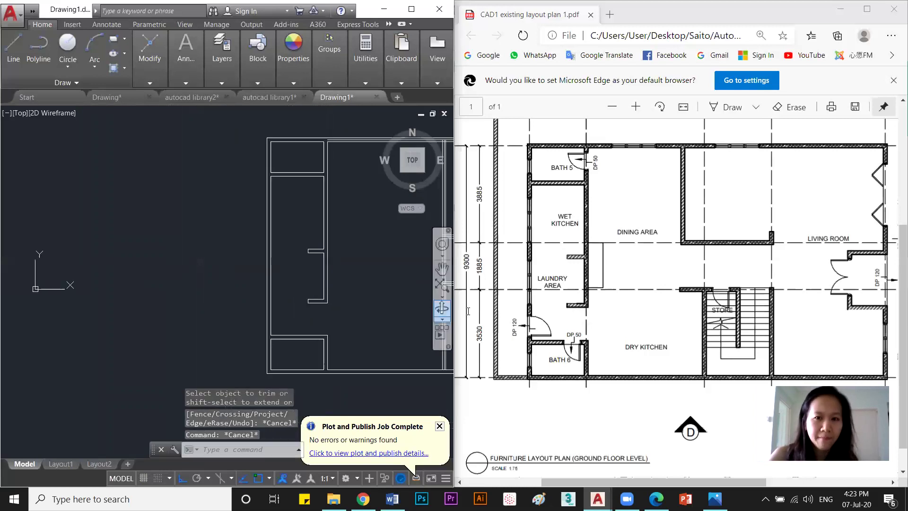
middle_click_drag(312, 265, 277, 272)
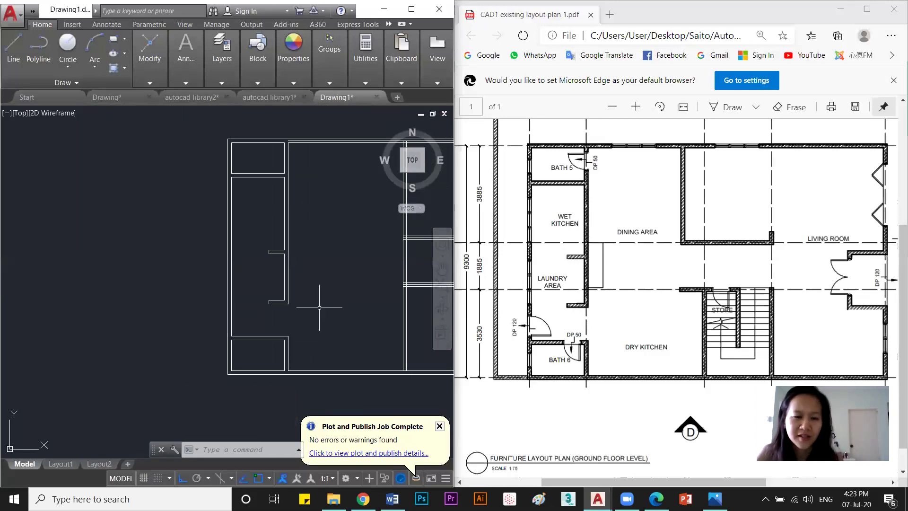
middle_click_drag(319, 307, 290, 311)
scroll(246, 264, "up", 3)
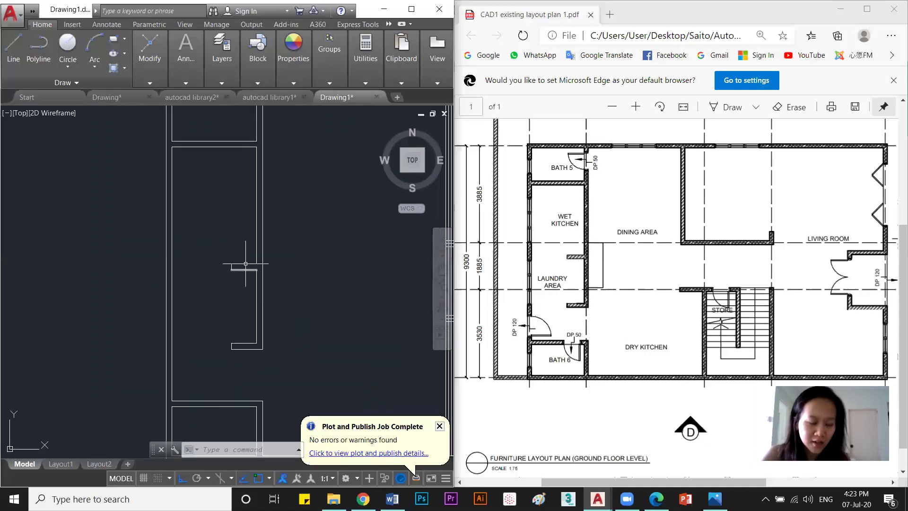
Stretch the free ends of the two laundry area stub walls 200 towards the vertical wall to shorten them.
key("Return")
left_click(254, 238)
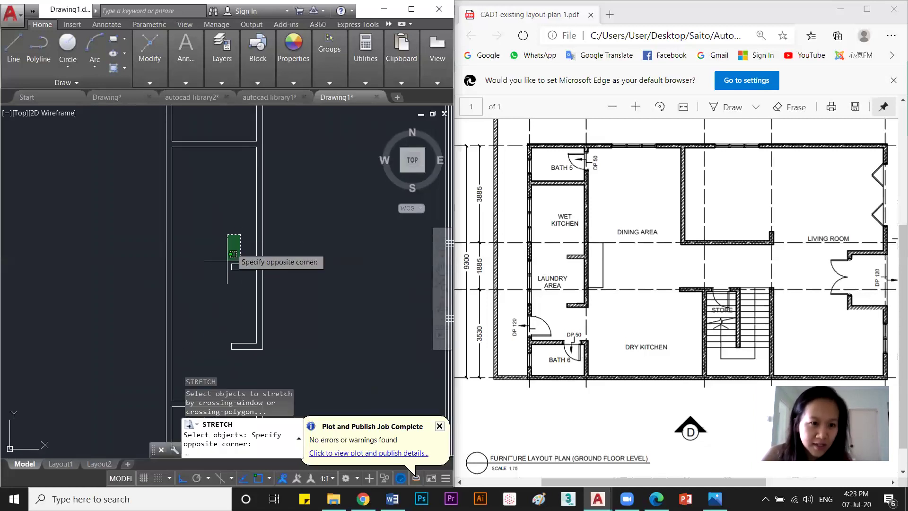
left_click(229, 352)
key("Return")
left_click(318, 302)
middle_click_drag(319, 302, 355, 257)
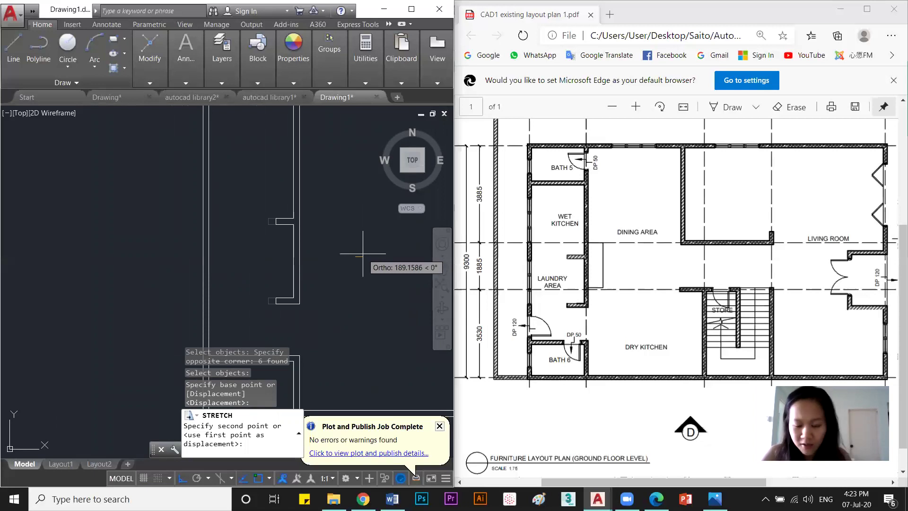
type("200")
key("Return")
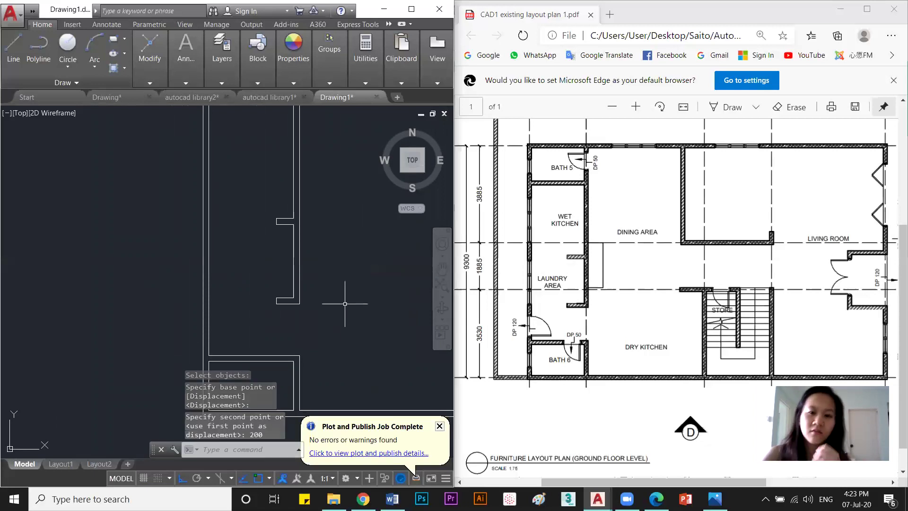
Examine the reference plan's grid dimensions and the wall layout around gridlines C and D for comparison with the drawing.
scroll(346, 314, "down", 5)
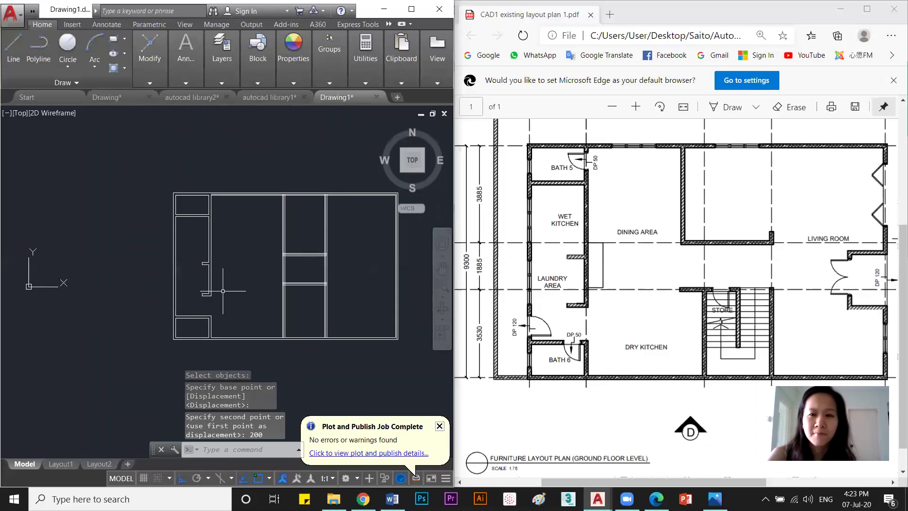
scroll(290, 287, "up", 3)
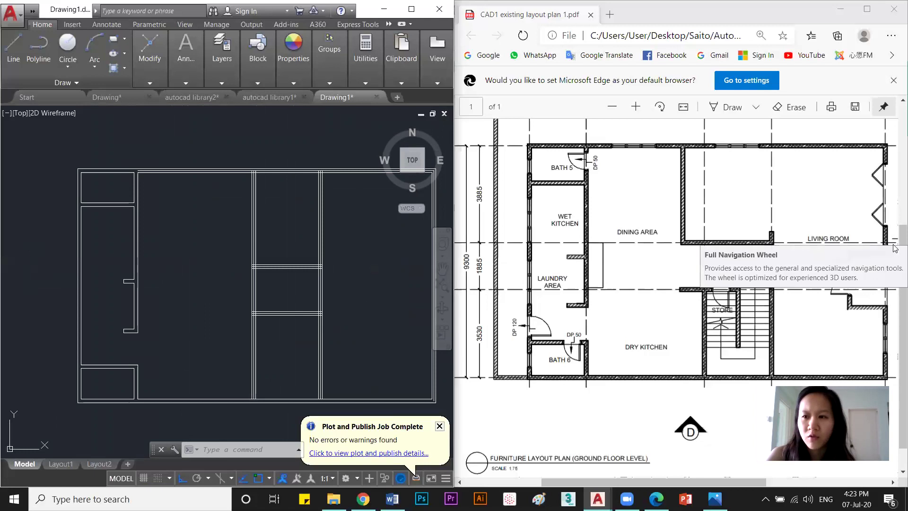
scroll(894, 170, "up", 3)
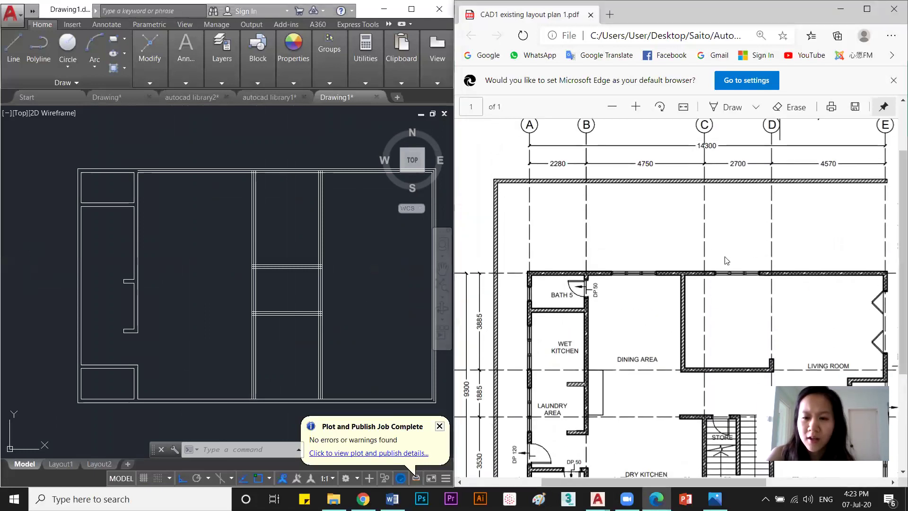
scroll(751, 332, "up", 1)
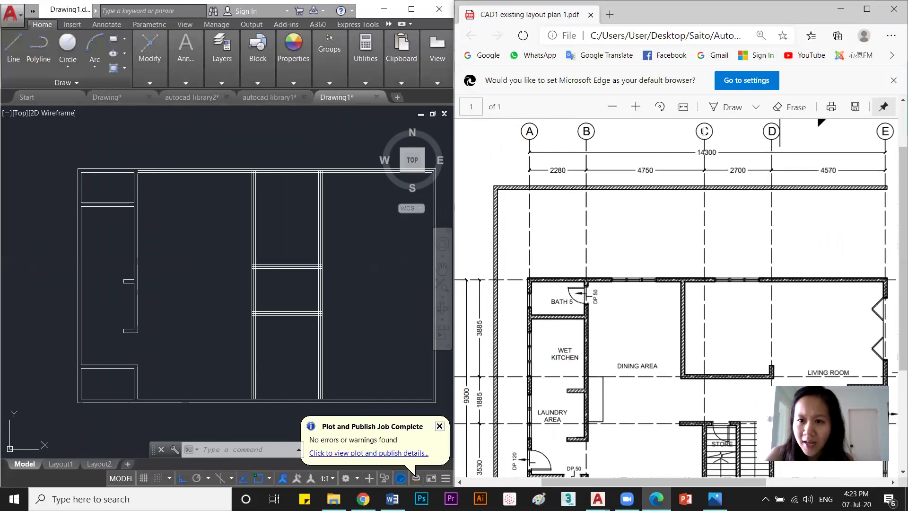
scroll(895, 189, "up", 1)
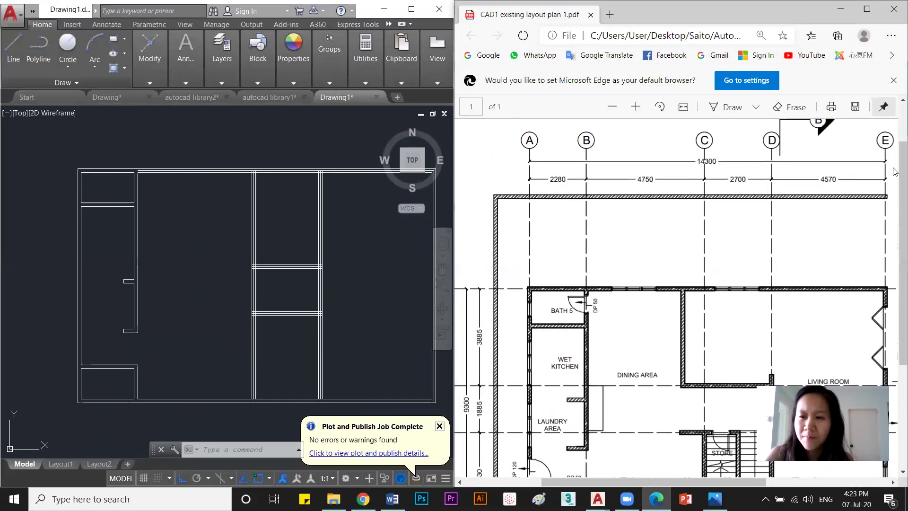
scroll(894, 172, "up", 2)
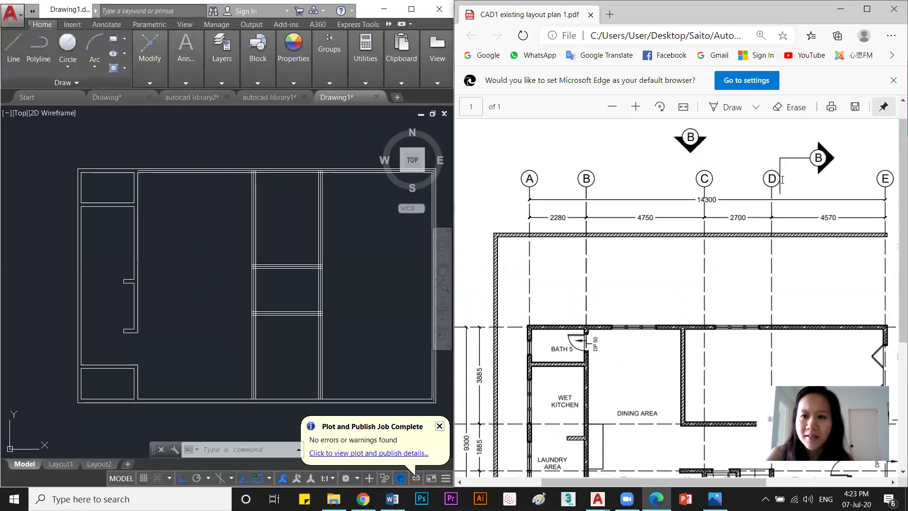
scroll(894, 165, "down", 1)
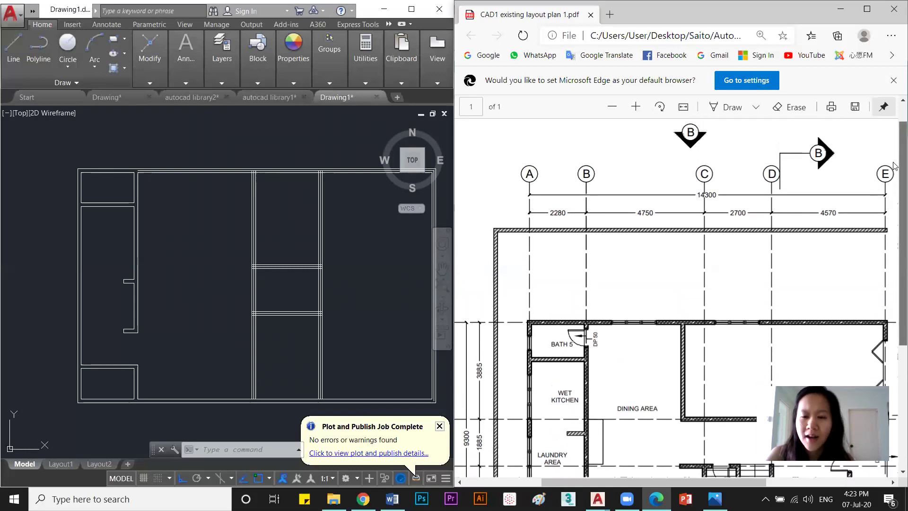
scroll(677, 314, "down", 4)
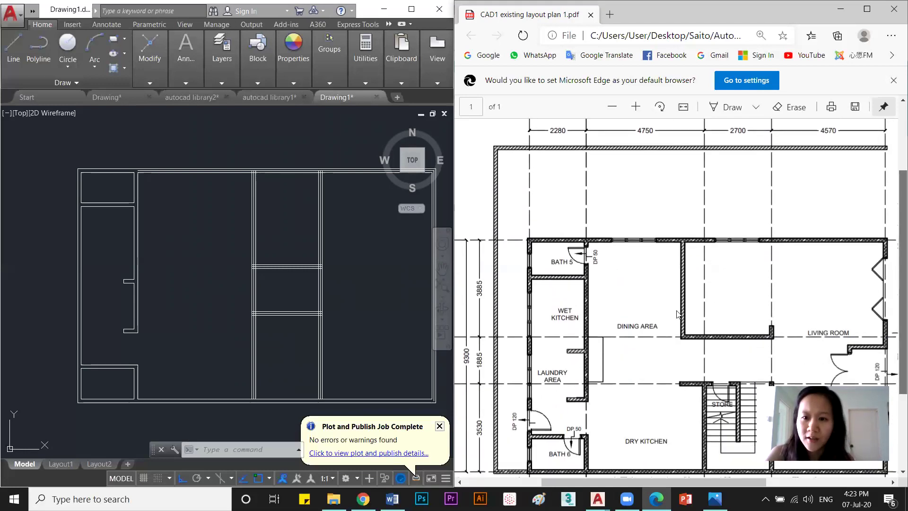
Trim away the gridline C wall section between the two horizontal interior walls.
left_click(285, 267)
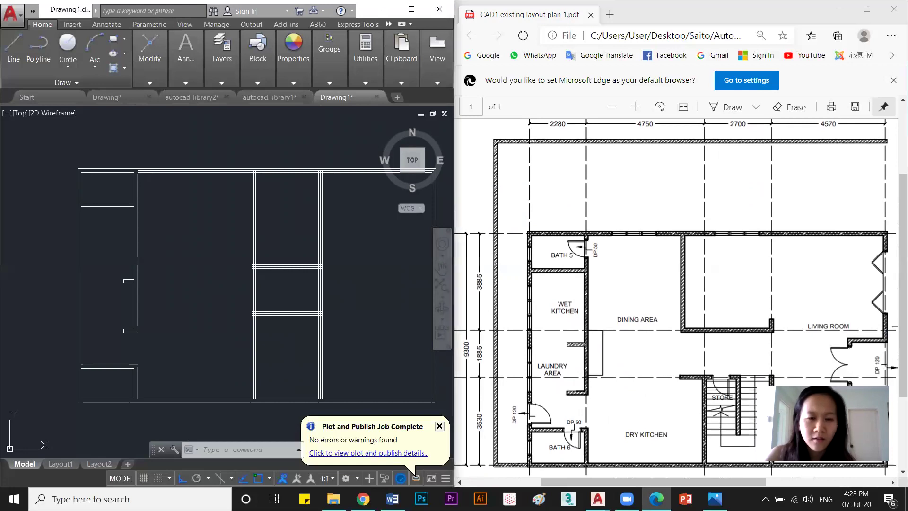
key("Return")
key("Return")
left_click(279, 286)
left_click(240, 285)
key("Escape")
key("Escape")
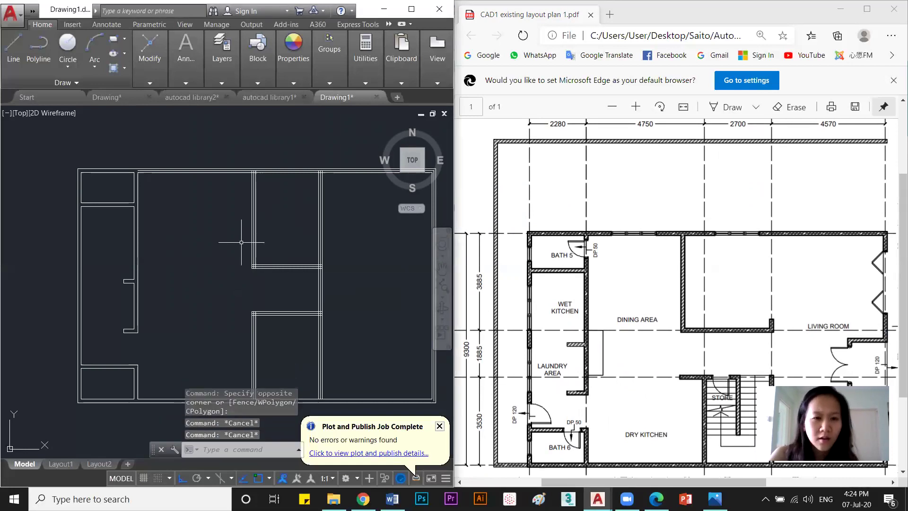
type("s")
key("Return")
left_click(265, 228)
left_click(239, 142)
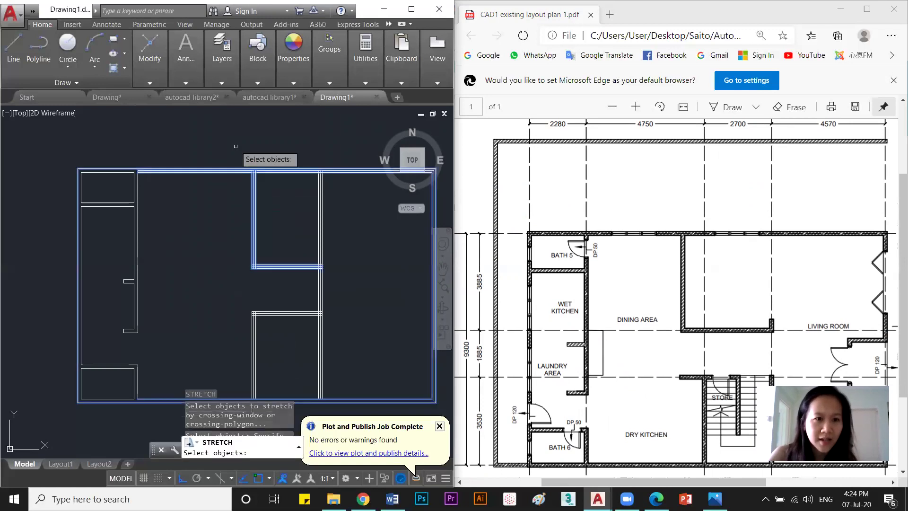
key("Return")
key("Escape")
key("Escape")
Stretch the upper vertical wall beside the dining area 1000 to the west, together with its connected horizontal wall end.
middle_click_drag(218, 249, 234, 252)
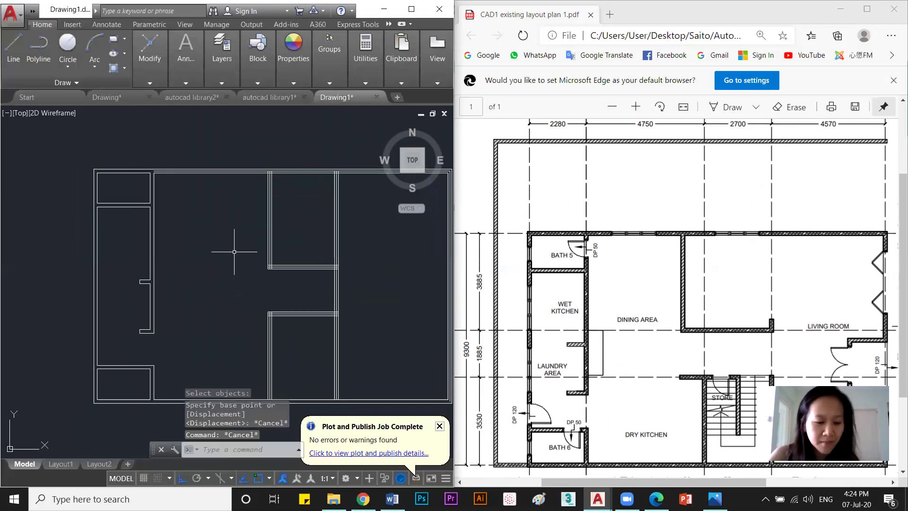
key("Return")
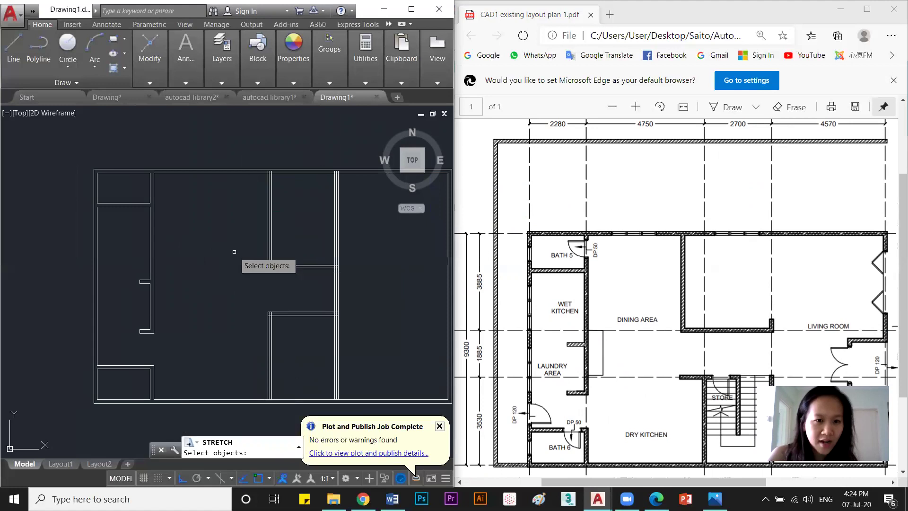
left_click(279, 278)
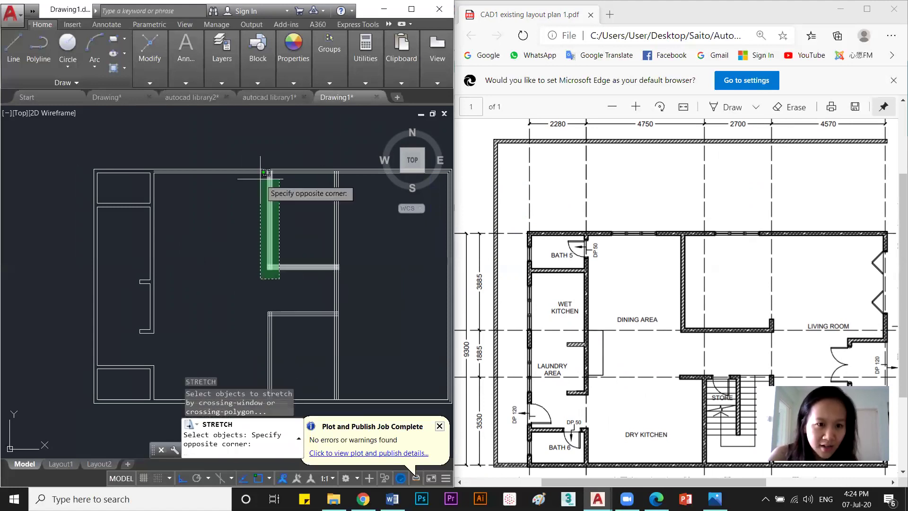
left_click(263, 135)
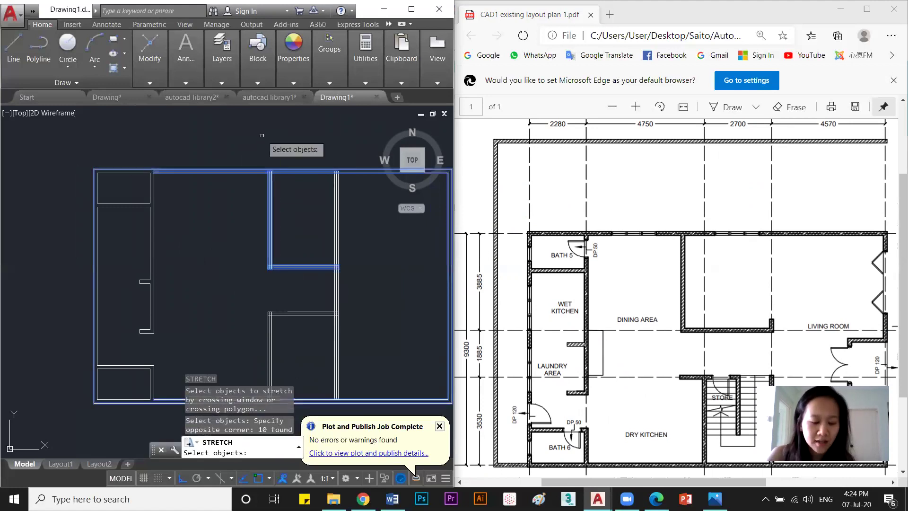
key("Return")
left_click(231, 273)
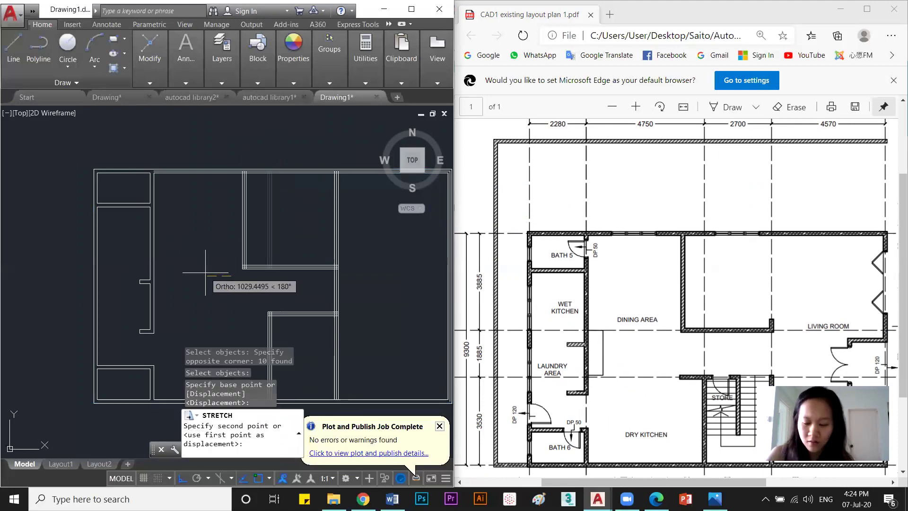
type("1")
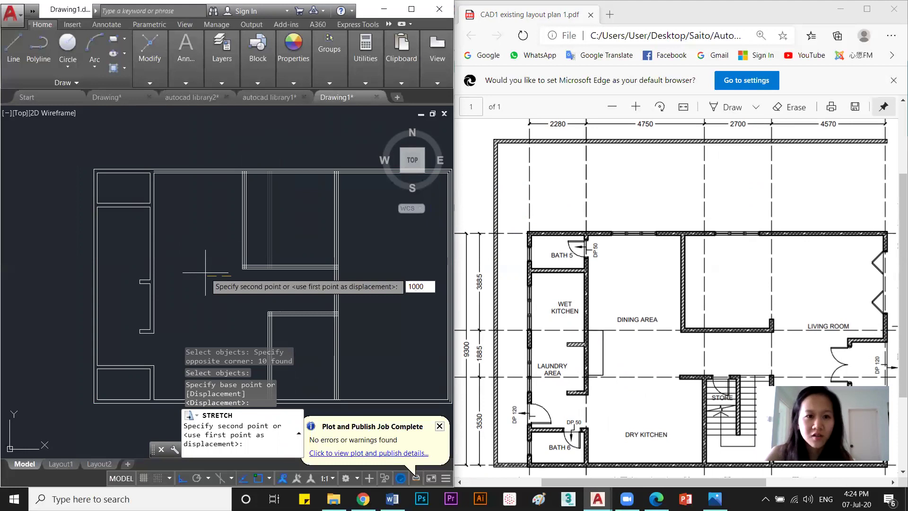
type("000")
key("Return")
middle_click_drag(306, 328, 288, 283)
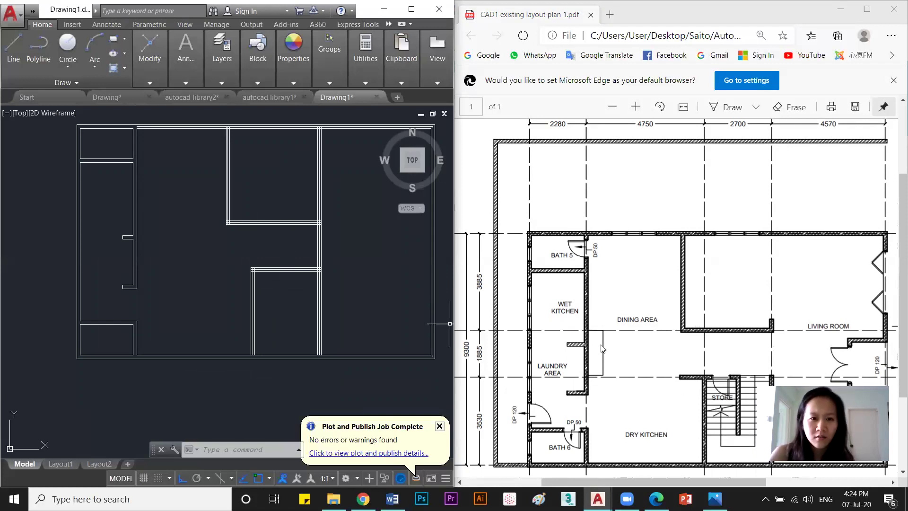
scroll(601, 348, "down", 2)
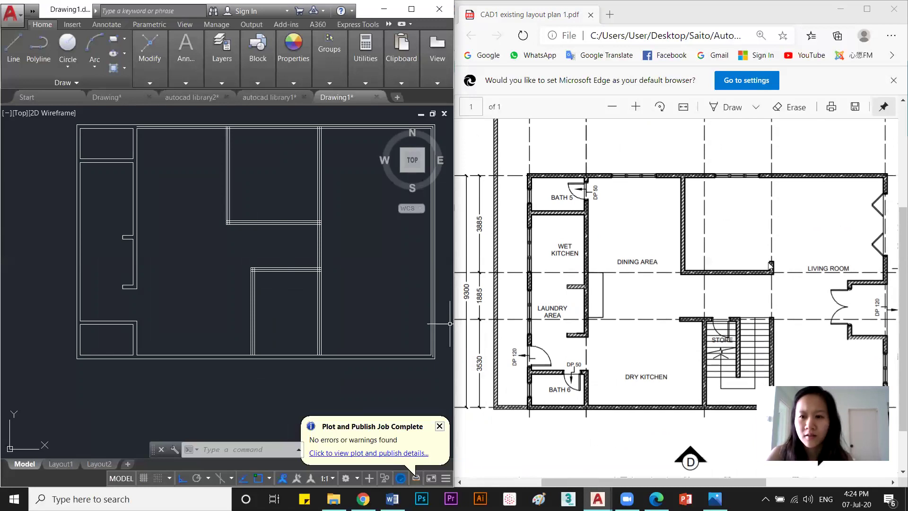
scroll(293, 180, "up", 2)
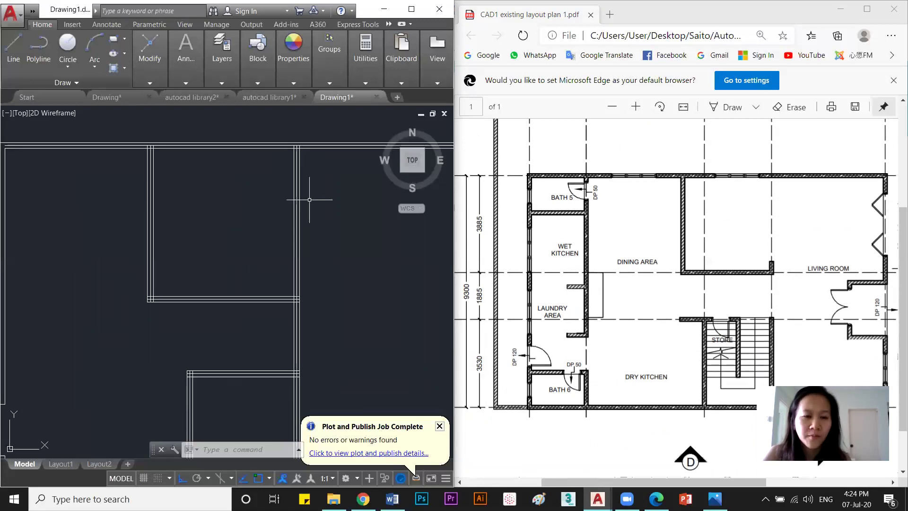
key("Return")
left_click(315, 161)
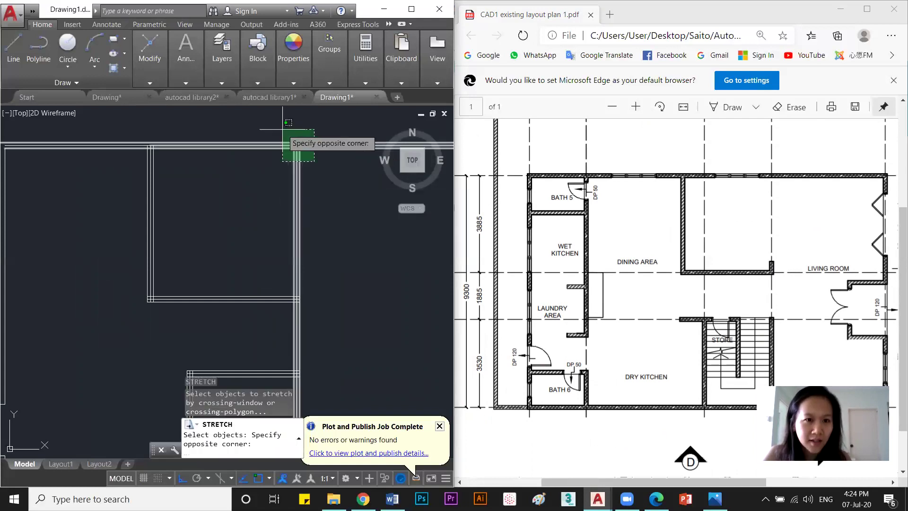
left_click(278, 124)
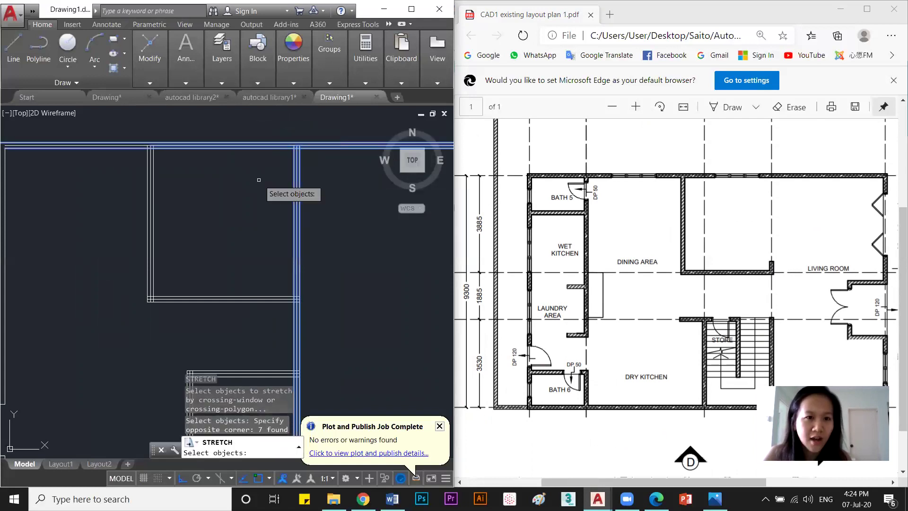
key("Return")
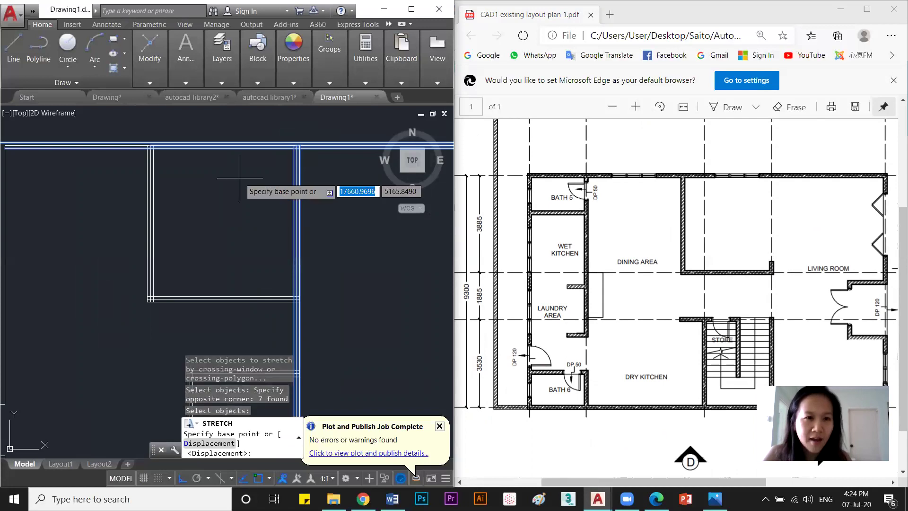
left_click(223, 146)
key("Escape")
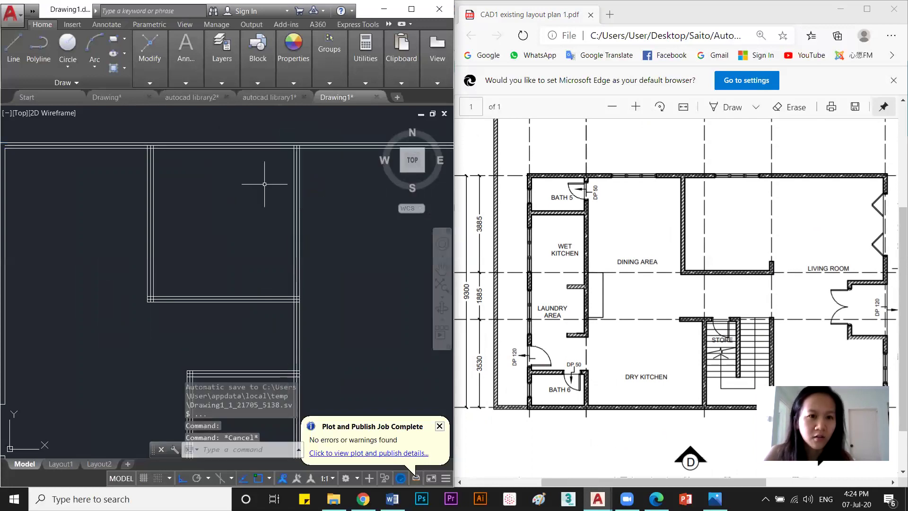
Delete the two remaining centre line segments inside the upper exterior wall.
scroll(304, 148, "up", 5)
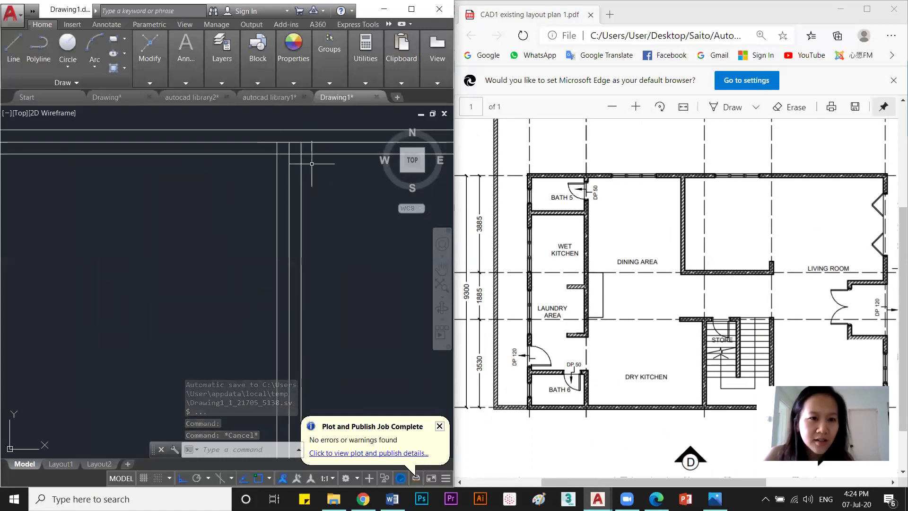
scroll(311, 163, "down", 1)
left_click(360, 156)
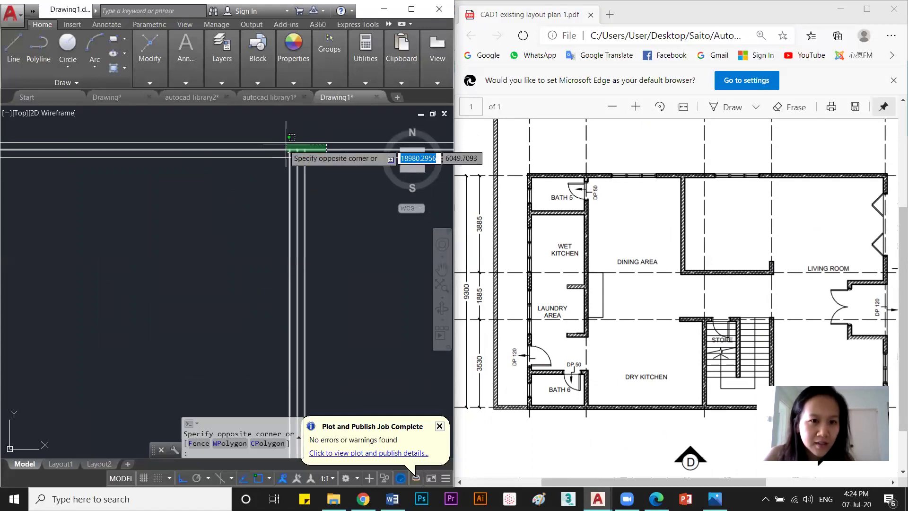
left_click(318, 146)
key("Delete")
scroll(113, 176, "down", 2)
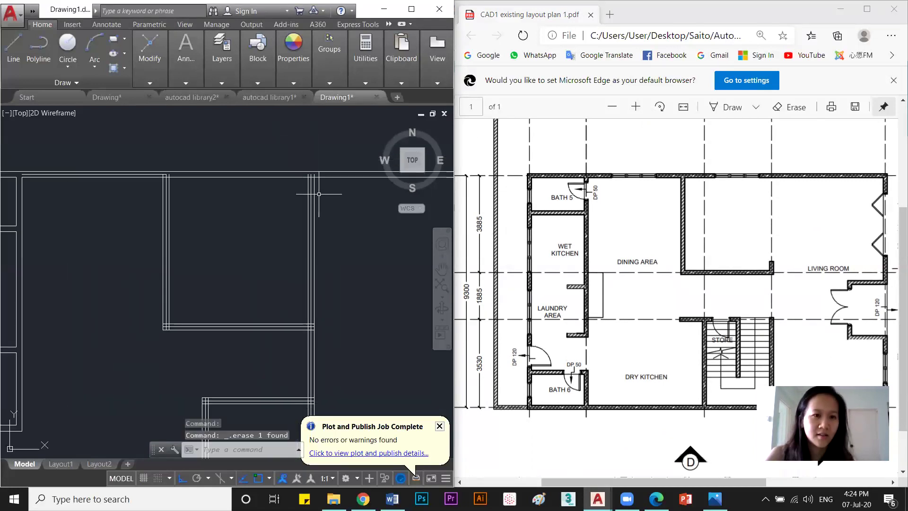
left_click(109, 174)
key("Delete")
Stretch the upper end of the gridline D wall 3000 downwards, away from the exterior wall.
middle_click_drag(235, 201, 225, 193)
type("s")
key("Return")
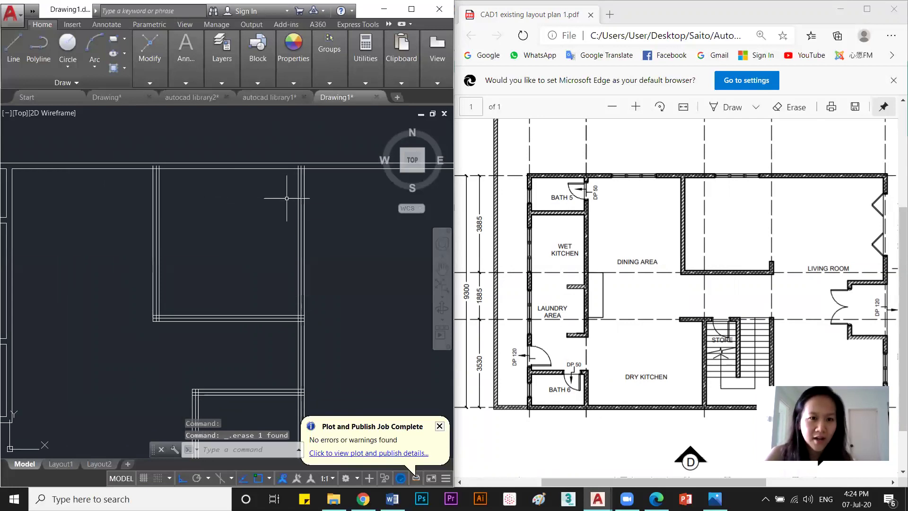
left_click(414, 189)
left_click(274, 146)
key("Return")
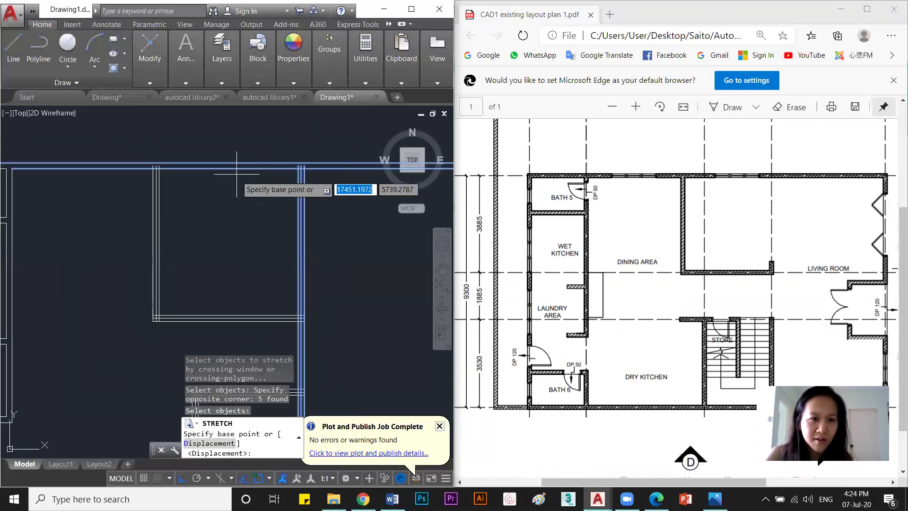
left_click(236, 170)
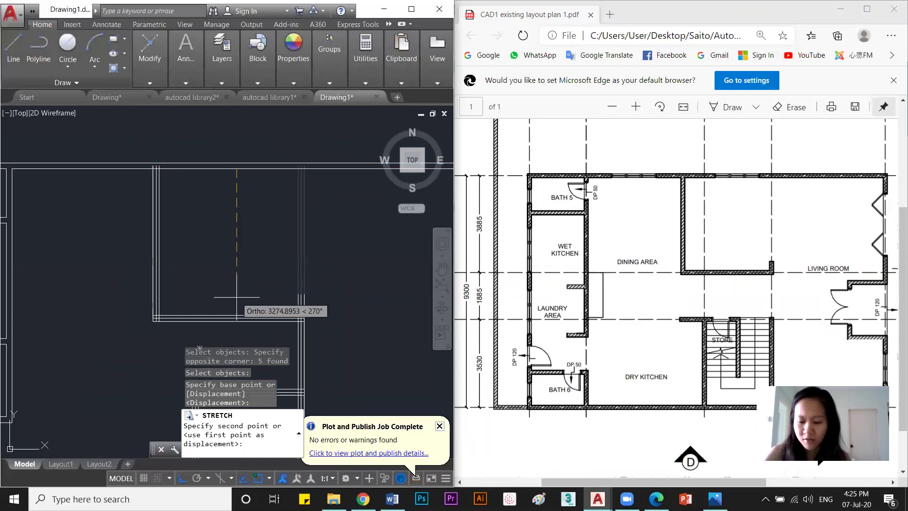
type("3000")
key("Return")
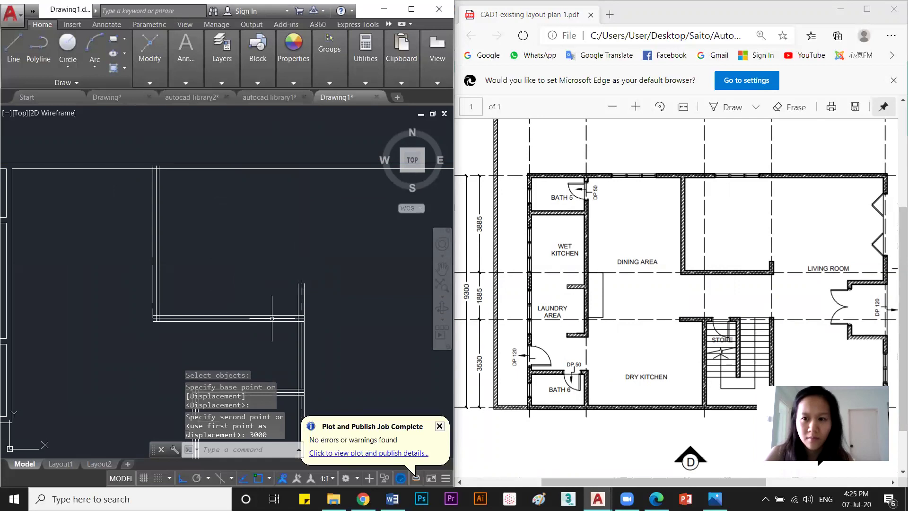
Stretch the upper end of the gridline D wall a further 400 downwards.
scroll(327, 325, "up", 2)
key("Return")
left_click(332, 271)
left_click(250, 228)
key("Return")
left_click(275, 179)
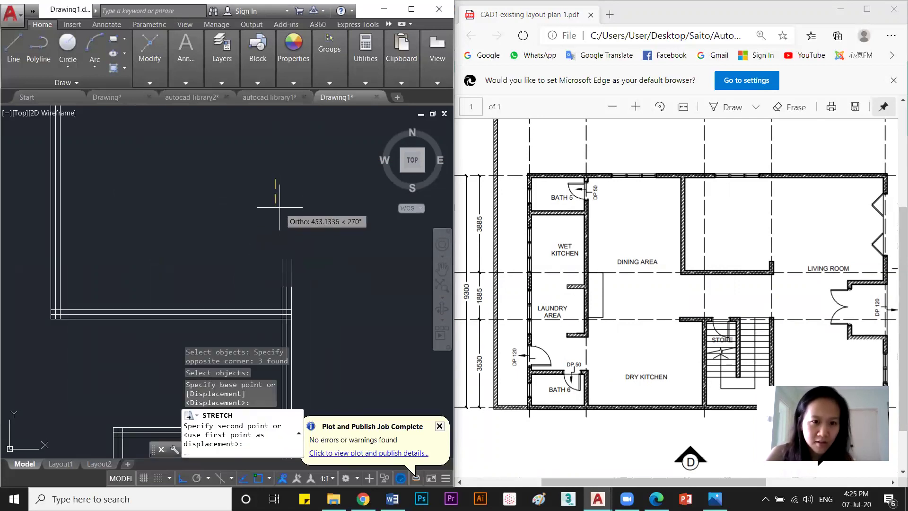
type("400")
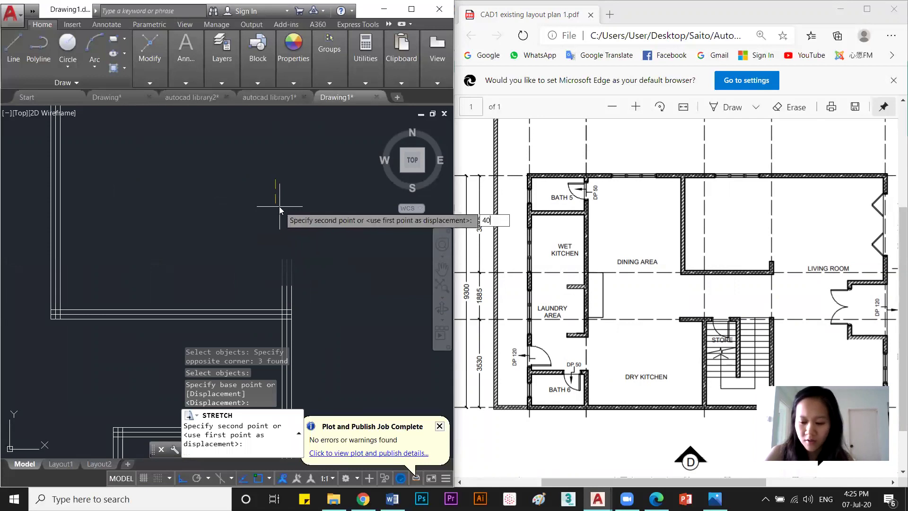
key("Return")
Close the open upper end of the gridline D wall with a short line between its two faces.
key("l")
key("Return")
left_click(279, 301)
key("Escape")
Delete the vertical and horizontal centre lines of the L-shaped wall beside the dining area.
middle_click_drag(115, 279, 118, 276)
scroll(114, 309, "up", 5)
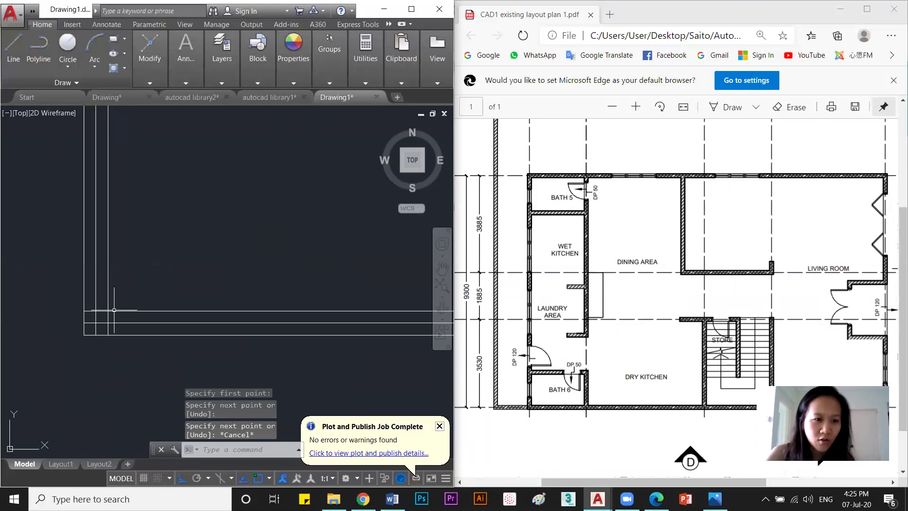
scroll(104, 328, "up", 2)
left_click(108, 326)
left_click(89, 314)
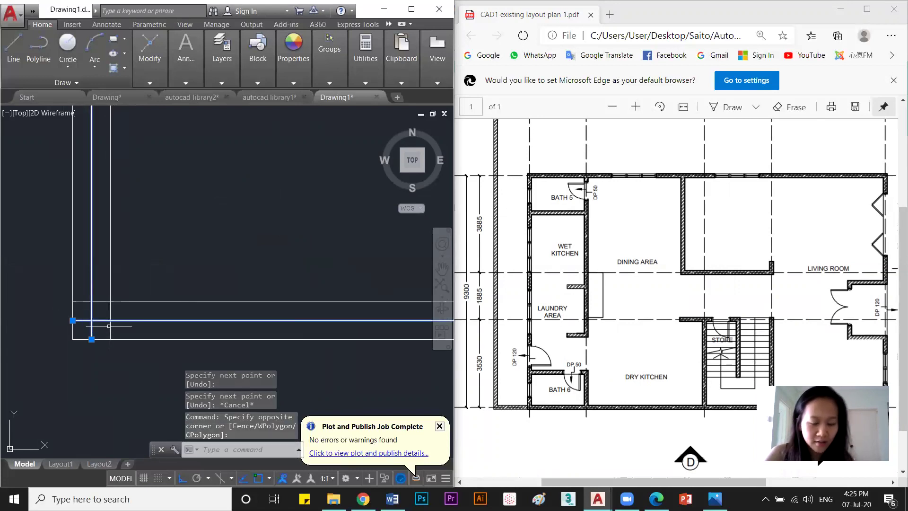
key("Delete")
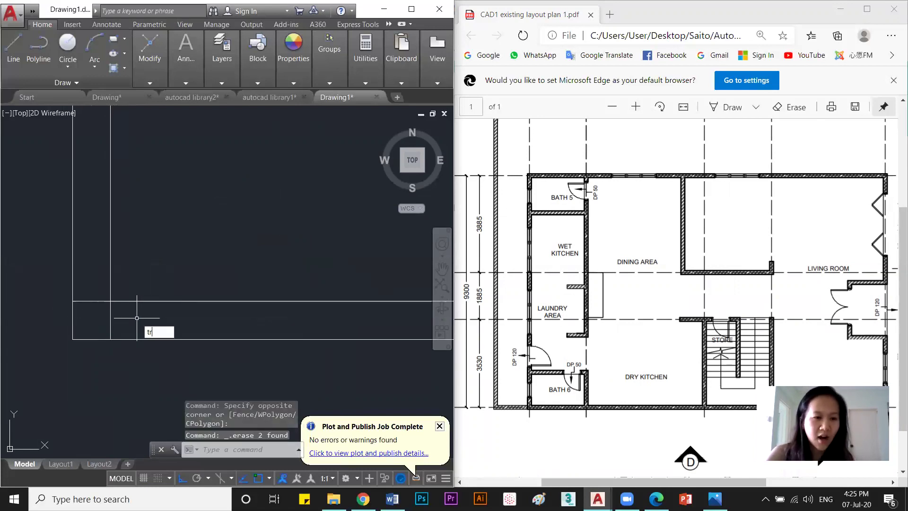
Trim the overlapping lines at the L-shaped wall's lower corner and at its junction with the upper exterior wall.
key("space")
key("space")
left_click(122, 323)
left_click(102, 326)
left_click(93, 311)
left_click(86, 292)
scroll(132, 236, "down", 2)
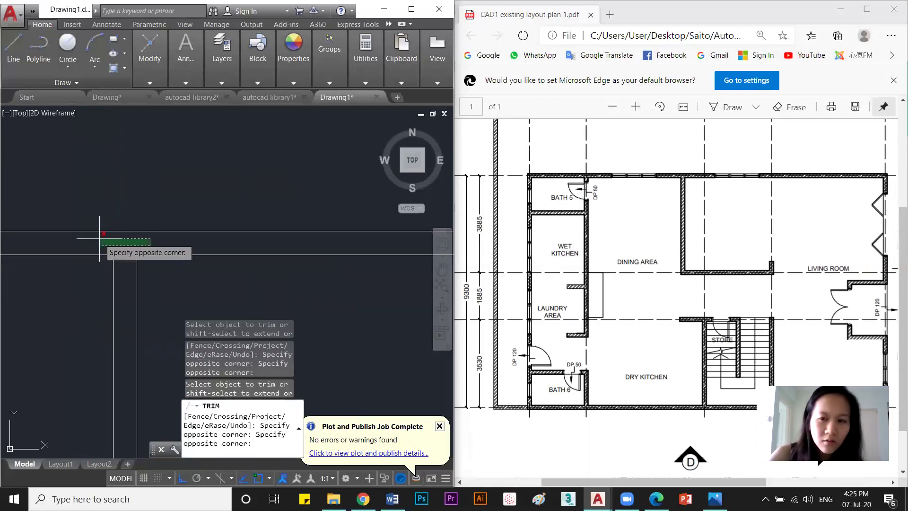
left_click(127, 255)
scroll(113, 248, "up", 1)
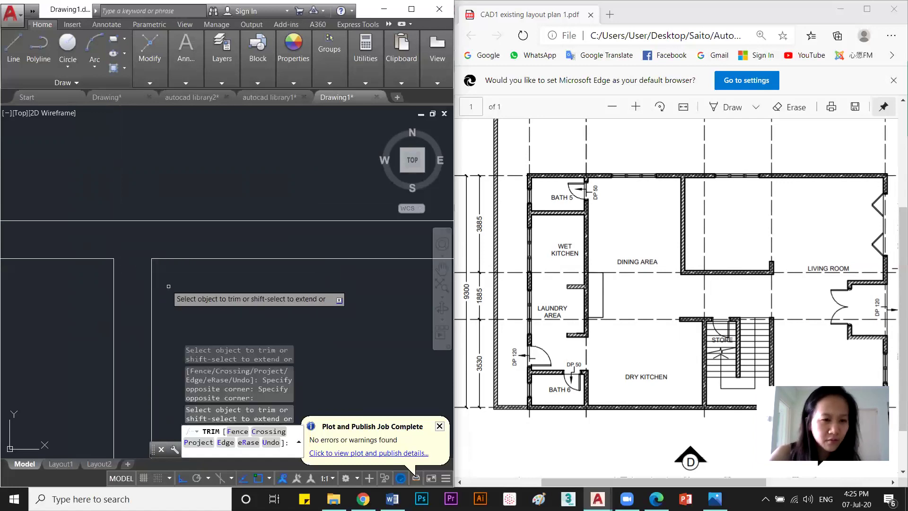
key("Escape")
Trim away the gridline D wall section between the upper and lower horizontal interior walls.
scroll(218, 272, "down", 2)
middle_click_drag(261, 289, 260, 231)
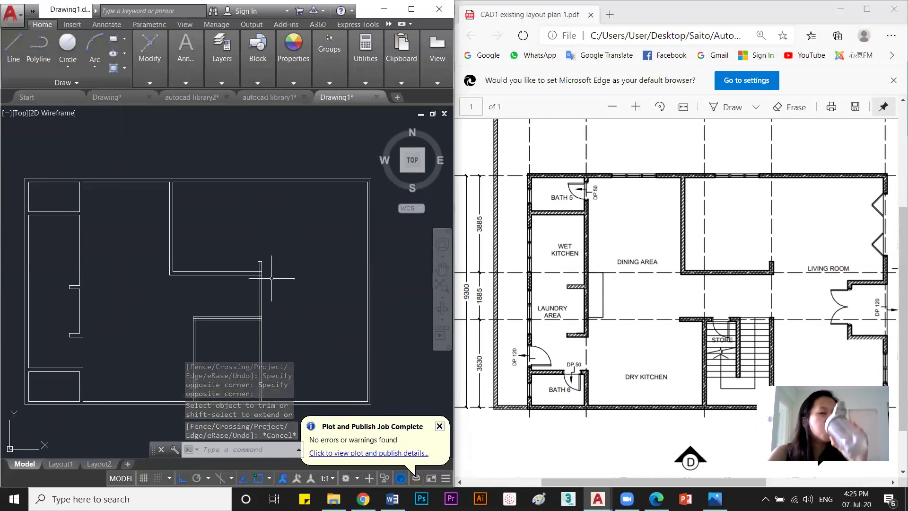
scroll(246, 282, "up", 2)
middle_click_drag(279, 289, 319, 281)
key("space")
key("space")
left_click(328, 285)
left_click(265, 268)
key("Escape")
Delete the remaining centre line inside the short wall stub at the east end of the upper horizontal wall.
scroll(302, 247, "up", 3)
scroll(302, 246, "up", 2)
left_click(331, 215)
left_click(323, 219)
left_click(323, 220)
key("Delete")
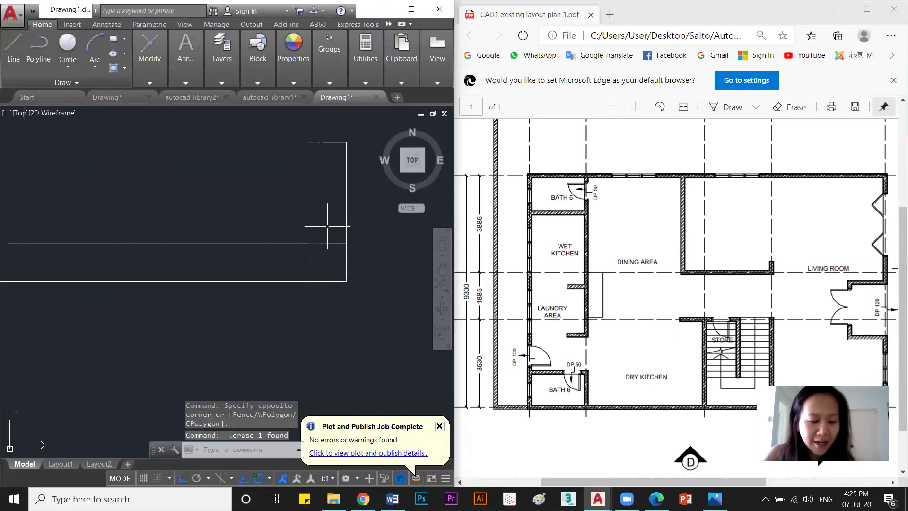
Trim the overlapping lines where the short wall stub meets the upper horizontal wall to form a clean corner.
type("tr")
key("space")
left_click(324, 247)
left_click(289, 270)
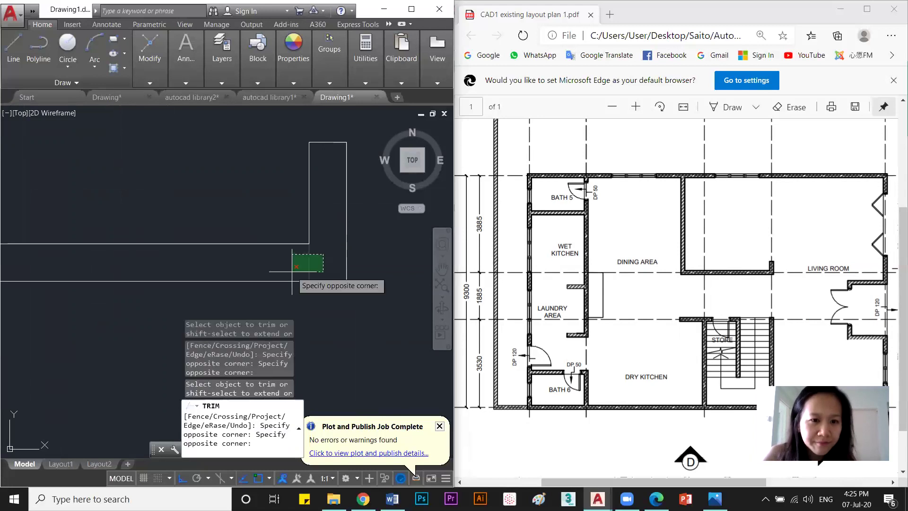
key("Escape")
scroll(317, 259, "down", 4)
scroll(316, 258, "down", 3)
scroll(334, 243, "down", 1)
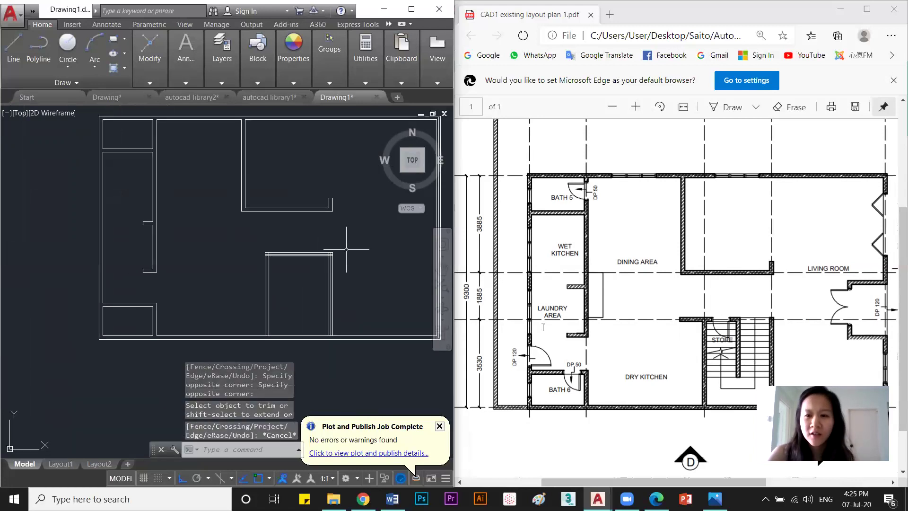
Draw a vertical guide line from the L-shaped wall's lower outer corner down past the level of the lower horizontal wall.
left_click(442, 285)
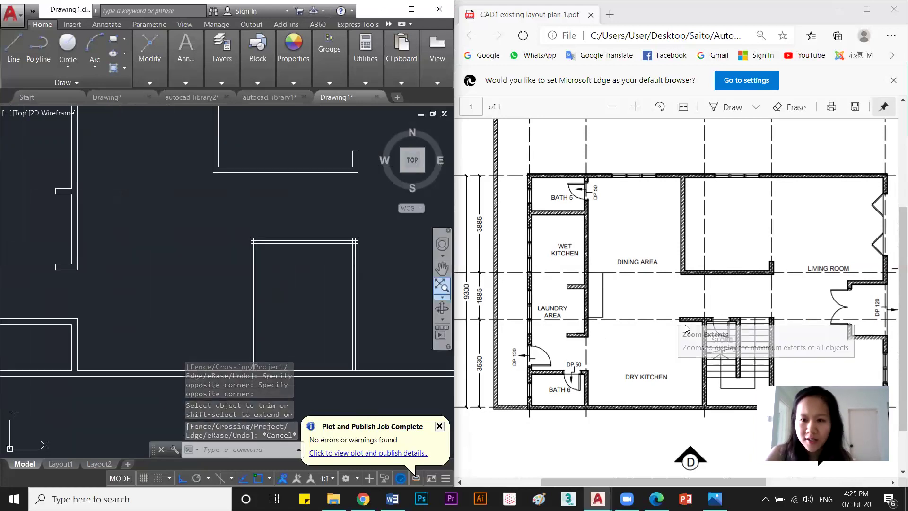
scroll(245, 248, "up", 2)
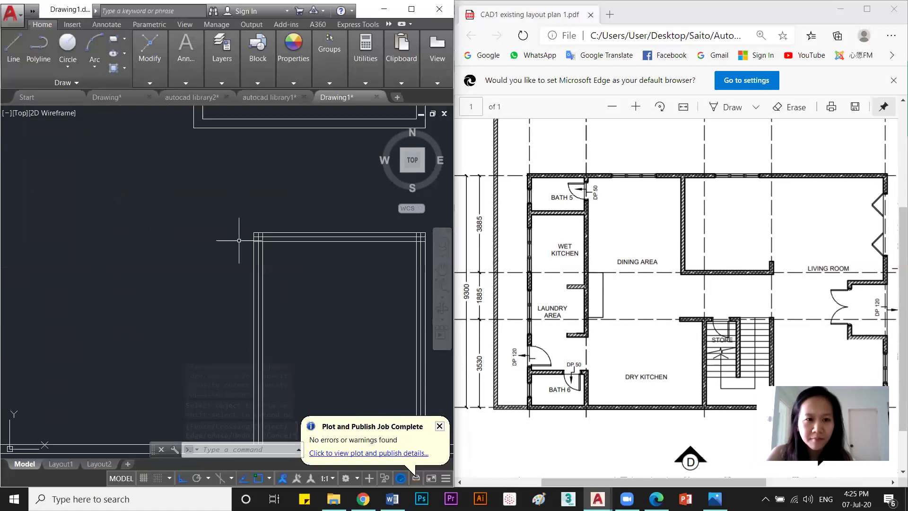
middle_click_drag(235, 225, 249, 258)
key("Return")
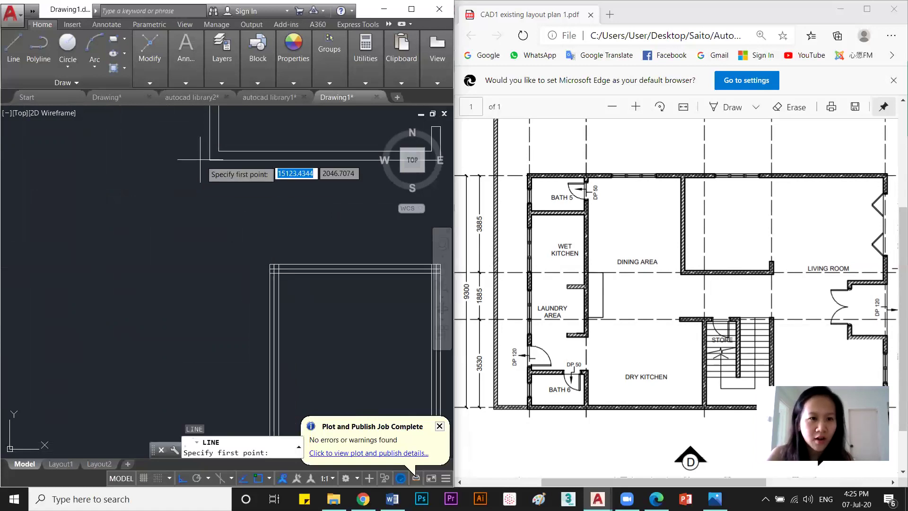
left_click(209, 160)
left_click(210, 348)
key("Escape")
Extend the lower horizontal wall's lines westwards to the vertical guide line.
left_click(230, 305)
left_click(182, 253)
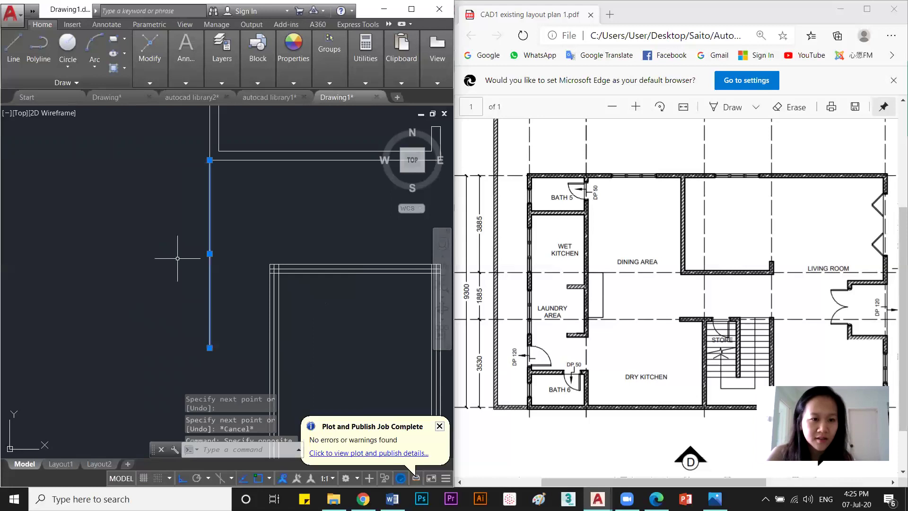
type("ex")
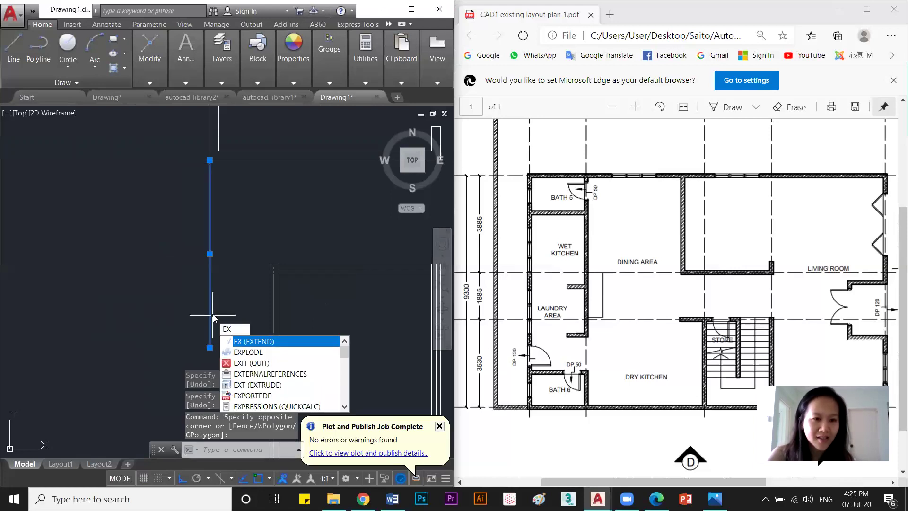
key("Return")
left_click(290, 279)
left_click(284, 243)
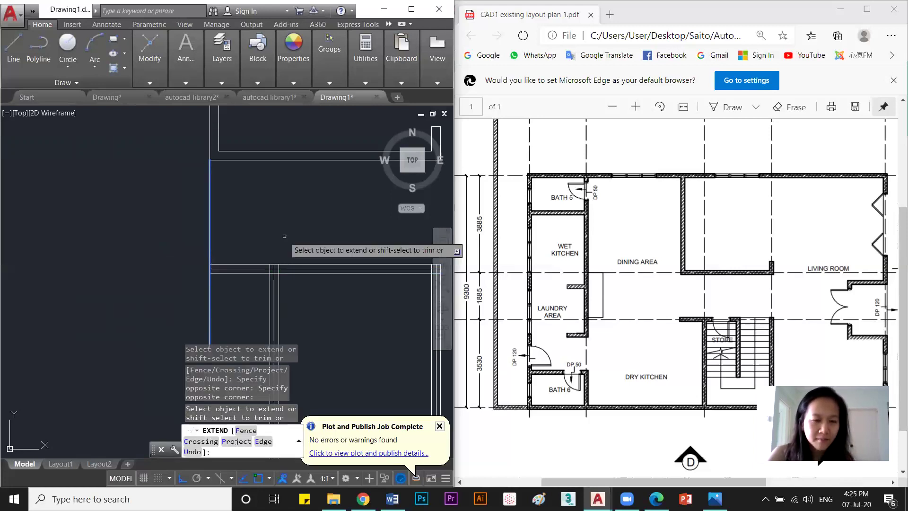
key("Escape")
Delete the vertical guide line between the two horizontal walls.
left_click(238, 214)
left_click(188, 196)
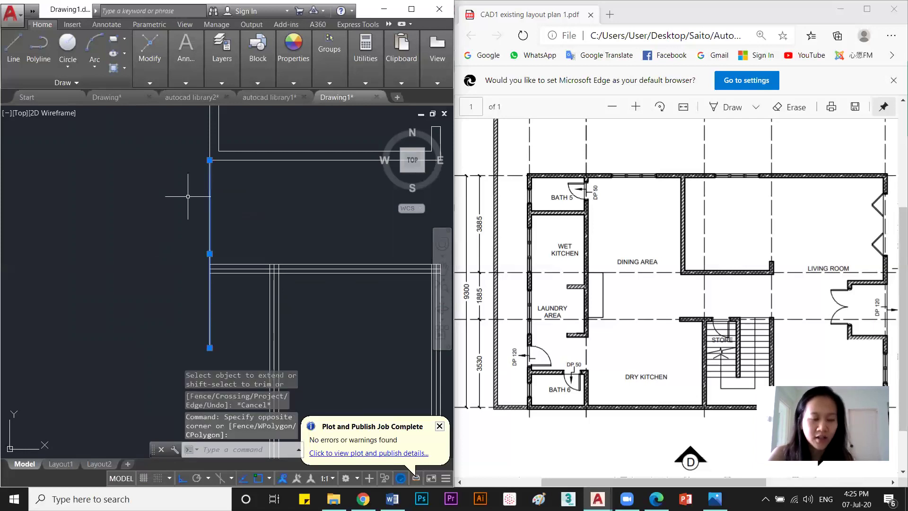
key("Delete")
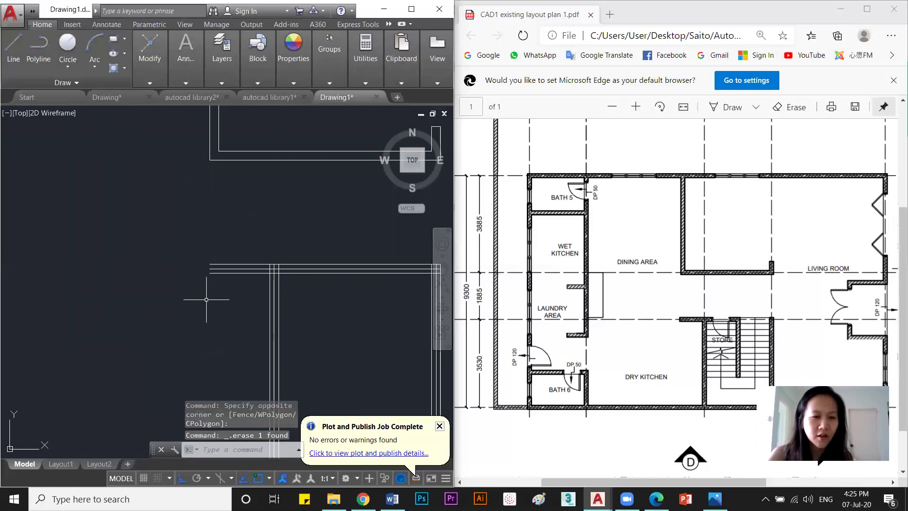
Close the west end of the lower horizontal wall with a line and delete the centre lines of the walls around the stairs.
type("l")
key("Return")
left_click(210, 266)
key("Escape")
left_click(228, 268)
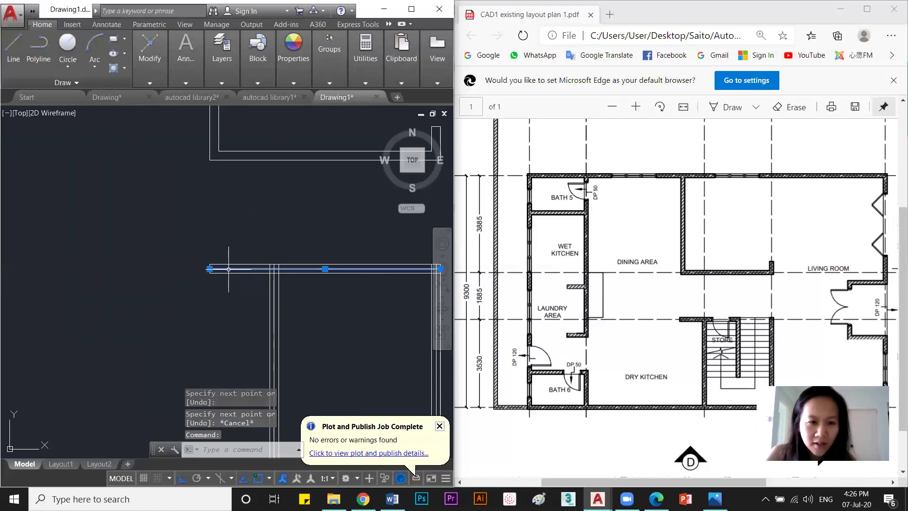
key("Delete")
Trim the overlapping lines where the lower horizontal wall meets the gridline C and gridline D walls.
middle_click_drag(383, 324, 306, 248)
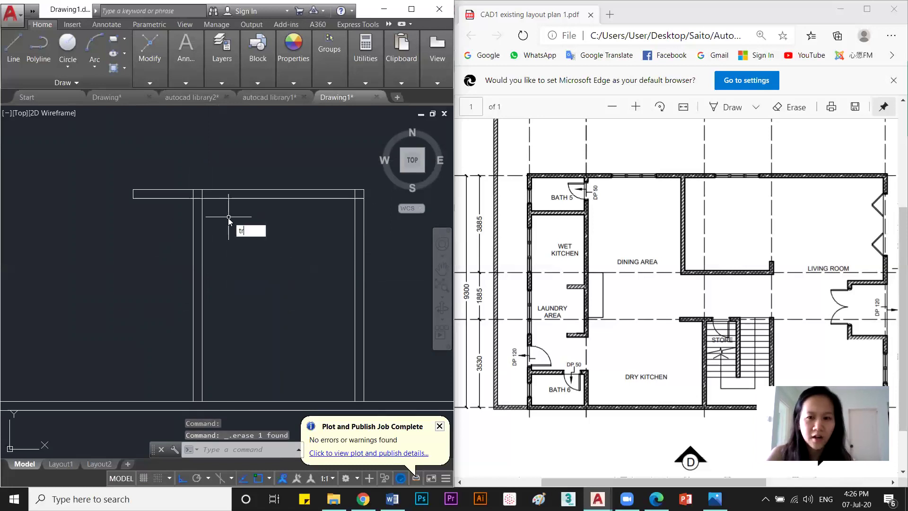
key("Return")
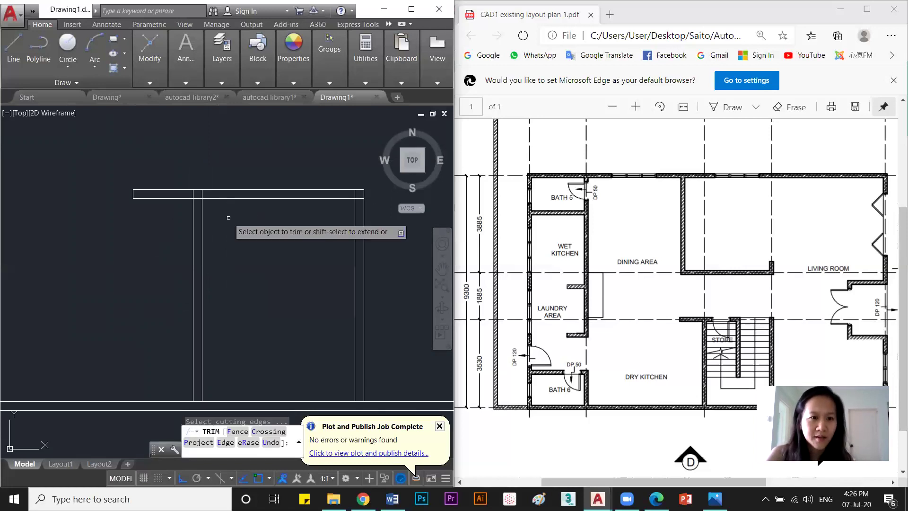
left_click(194, 193)
left_click(197, 198)
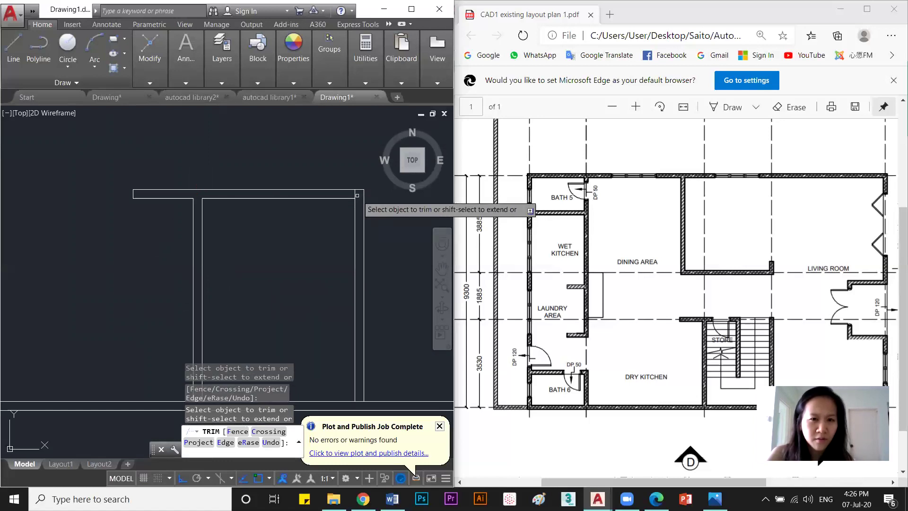
key("Escape")
key("Escape")
key("Escape")
scroll(303, 245, "down", 3)
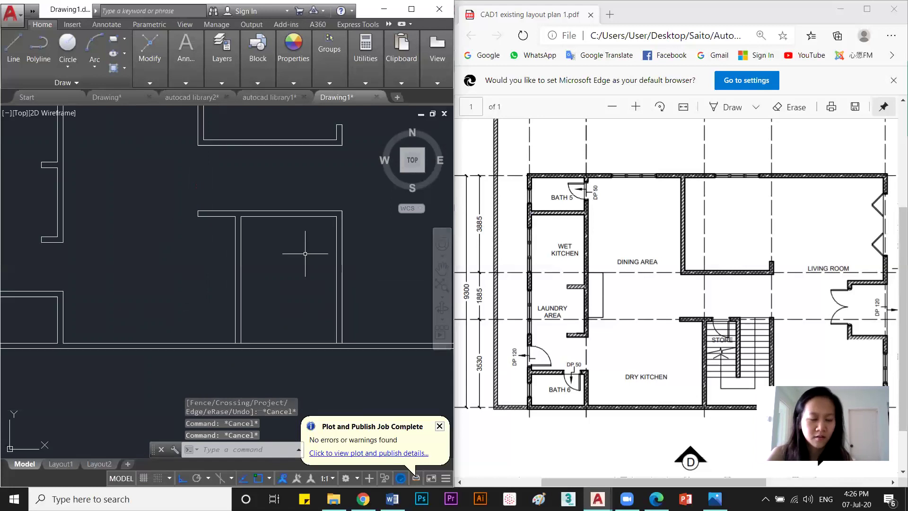
left_click(277, 270)
left_click(236, 255)
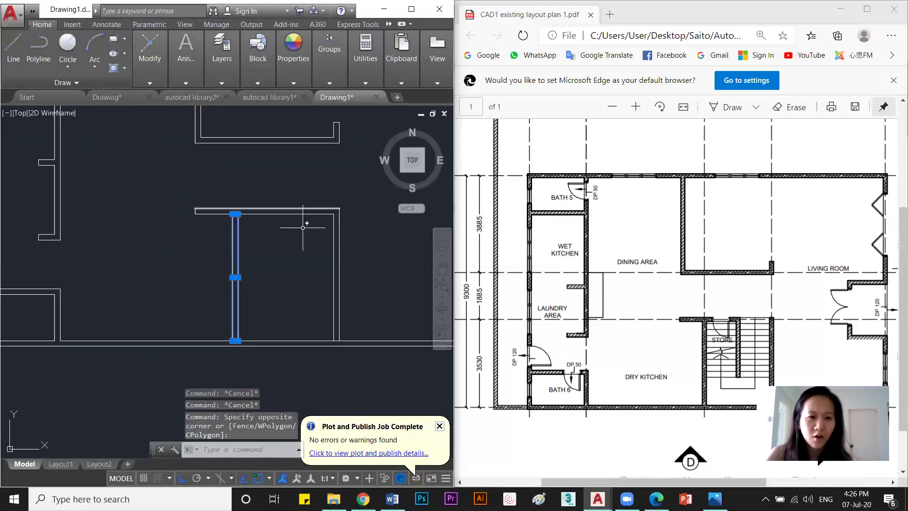
key("Escape")
scroll(732, 329, "down", 1)
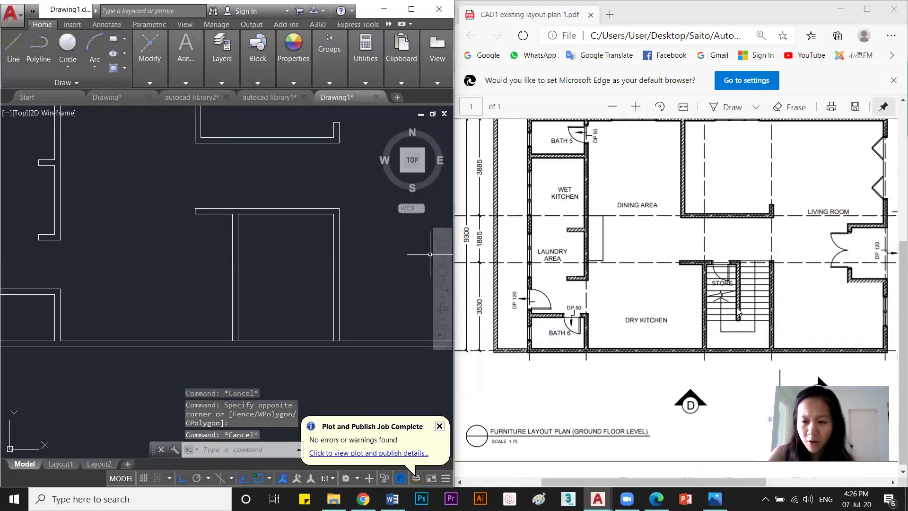
left_click(268, 268)
left_click(208, 254)
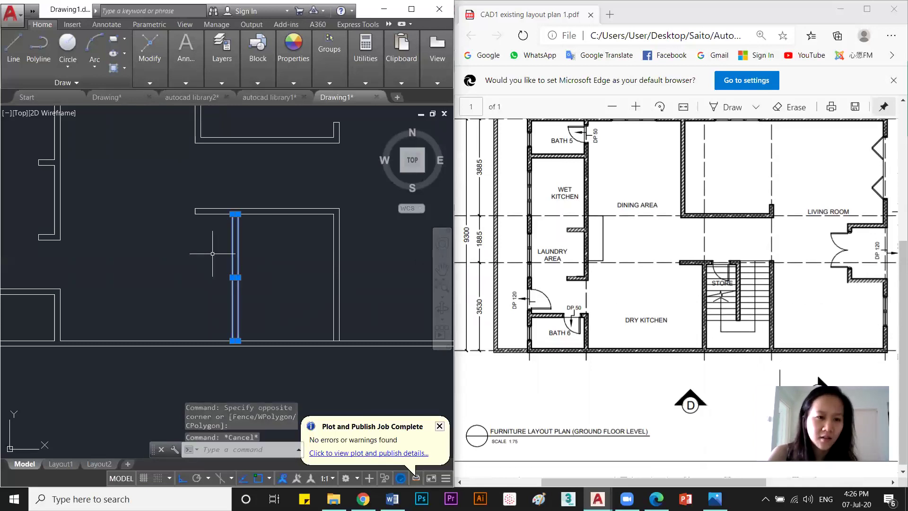
scroll(220, 224, "up", 2)
type("co")
key("Return")
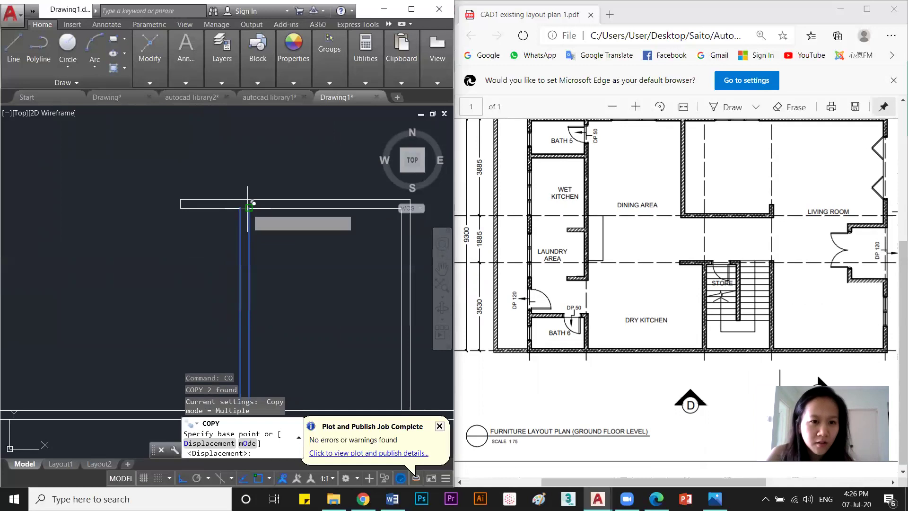
left_click(249, 207)
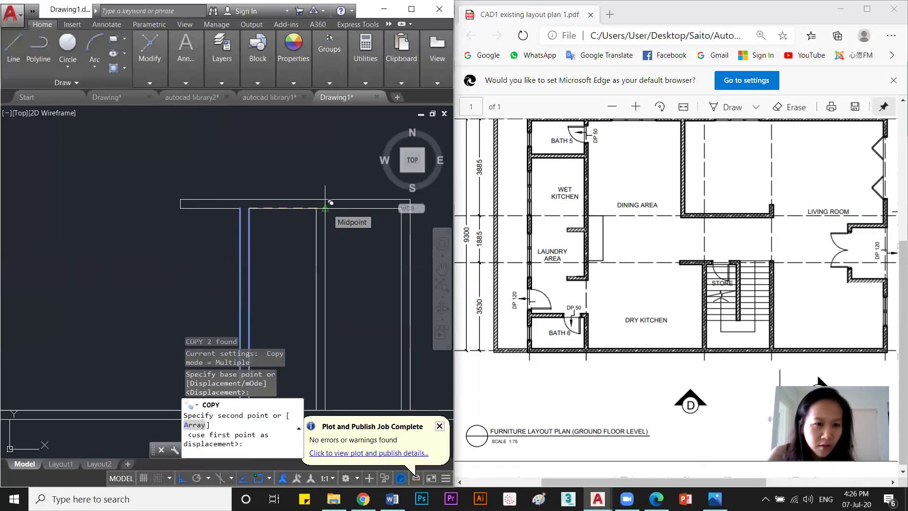
key("Escape")
key("Escape")
Draw a line across the top of the gridline C wall between its two faces.
scroll(248, 203, "up", 2)
type("l")
key("Return")
scroll(248, 203, "up", 2)
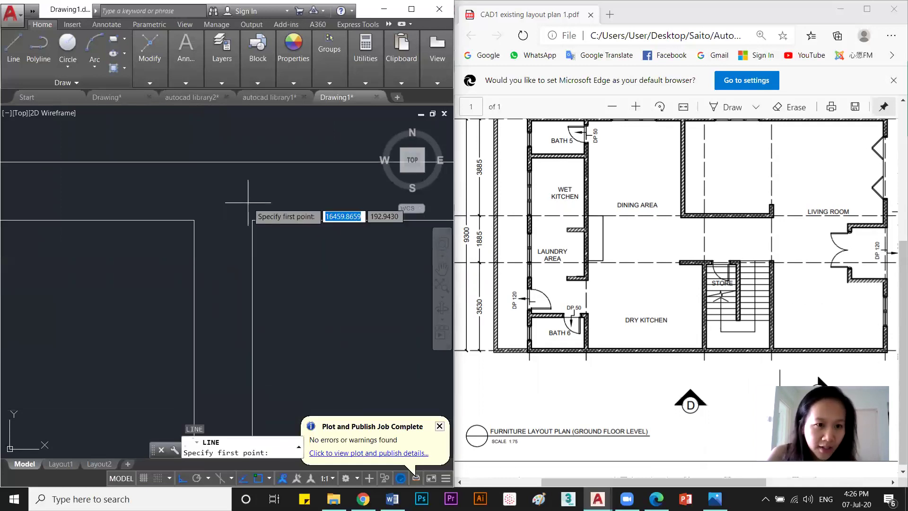
left_click(252, 220)
left_click(194, 220)
key("Escape")
Copy the gridline C wall's two faces and top line 1350 east, under the lower horizontal wall.
left_click(223, 220)
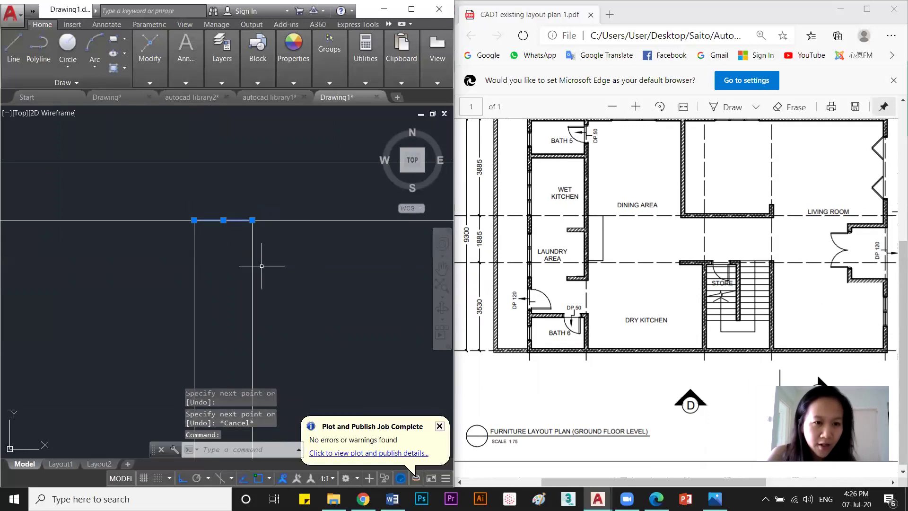
left_click(261, 266)
left_click(184, 258)
left_click(223, 210)
left_click(238, 253)
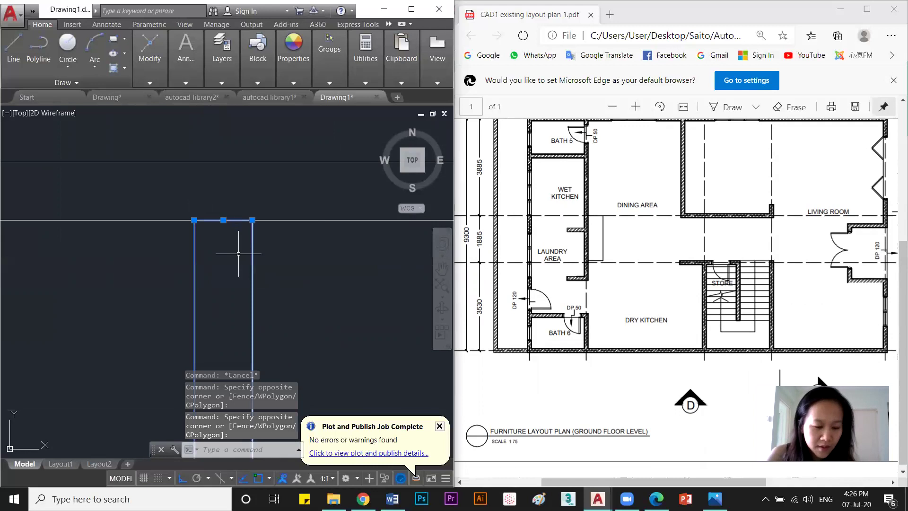
key("Return")
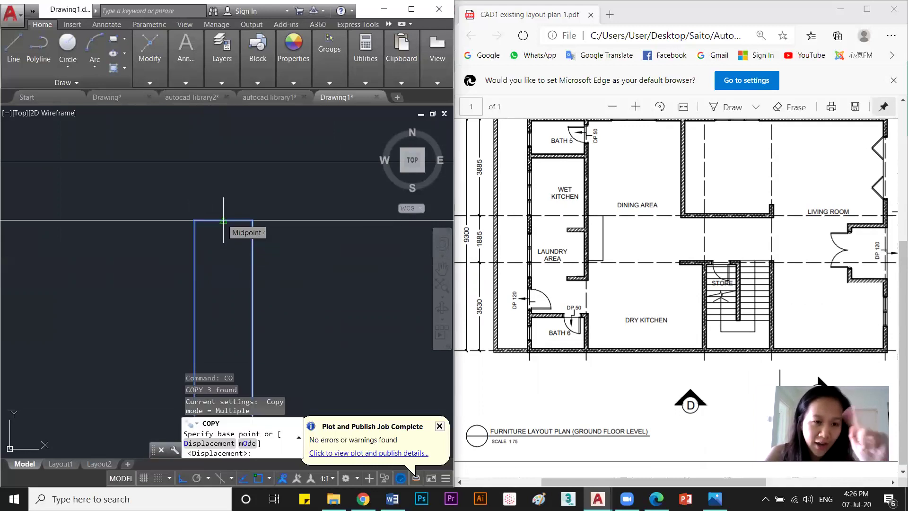
left_click(223, 220)
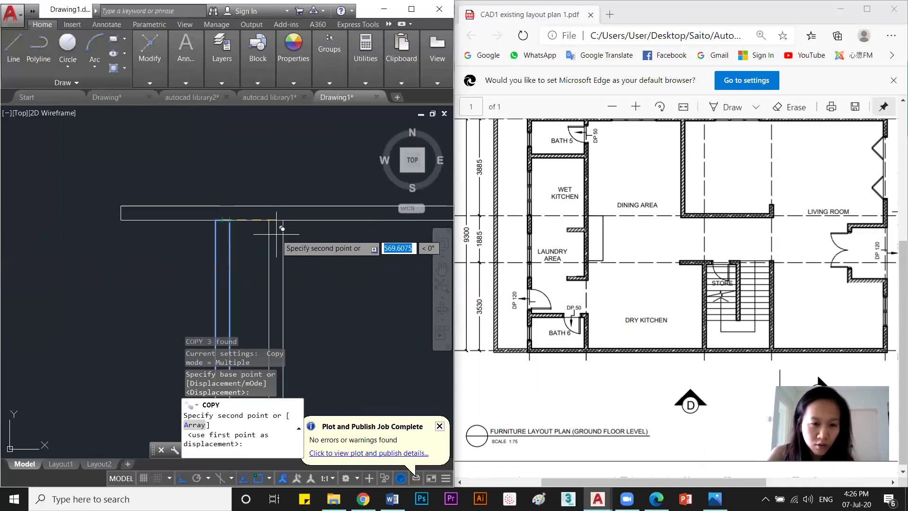
middle_click_drag(311, 243, 306, 212)
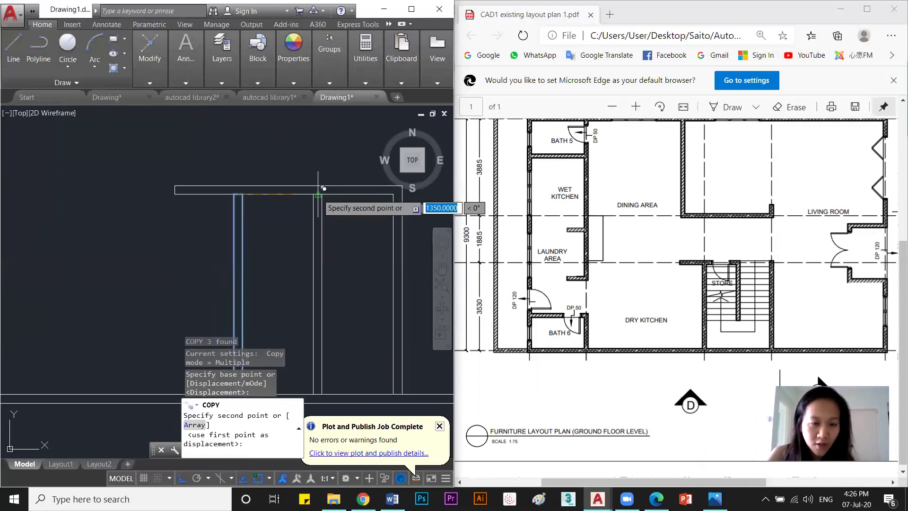
left_click(318, 194)
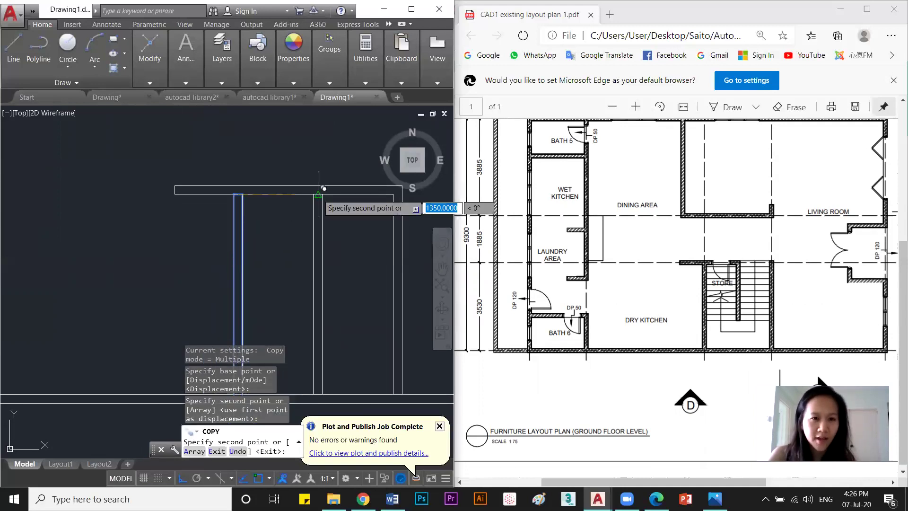
key("Escape")
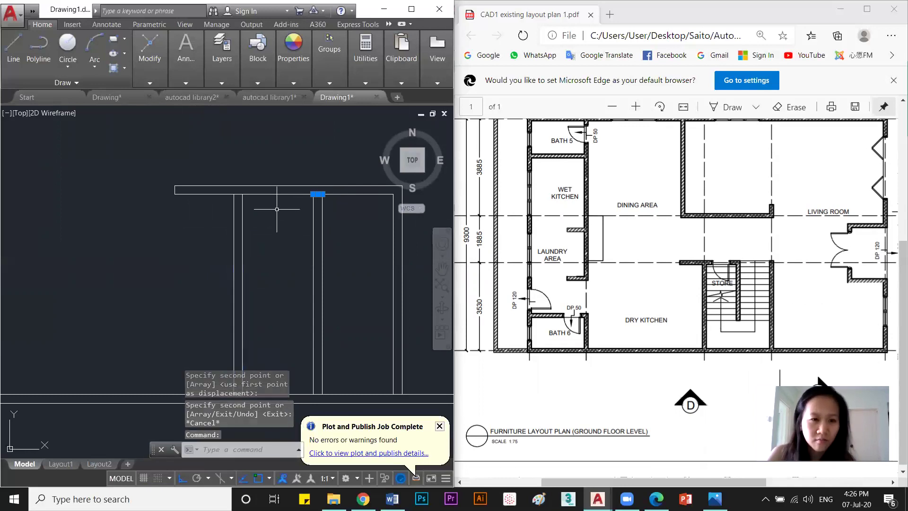
Delete the short cap lines on the original and copied walls and trim the horizontal wall's lower line across the copied wall's top.
left_click(238, 195)
key("Delete")
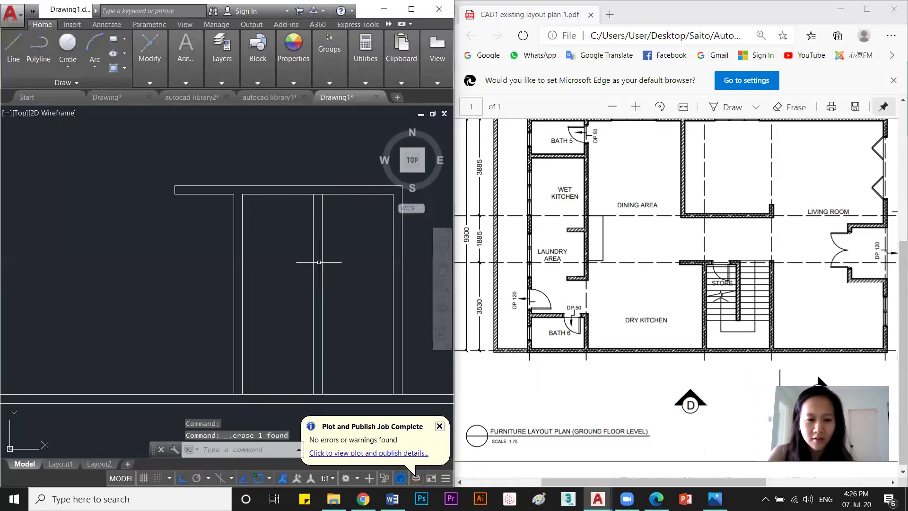
middle_click_drag(319, 262, 314, 258)
type("tr")
key("Return")
key("Return")
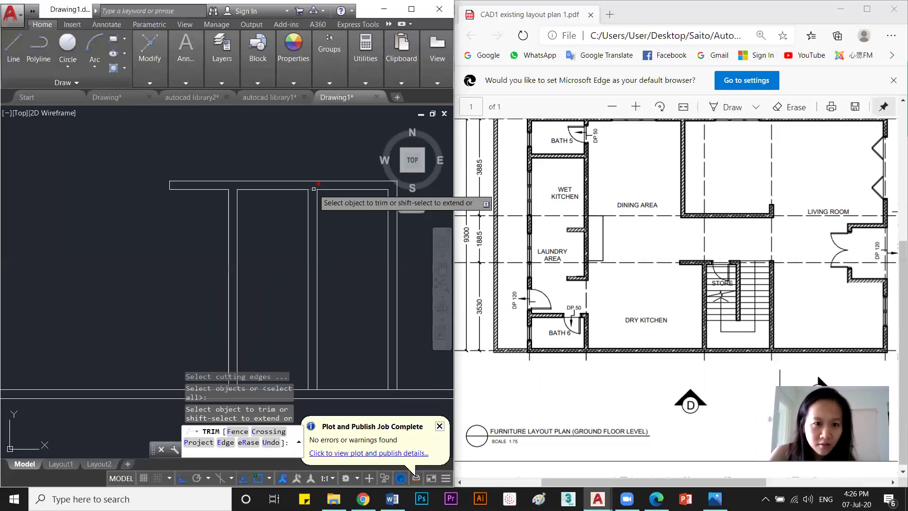
key("Escape")
Stretch the bottom end of the middle stair wall upward by 1200.
middle_click_drag(340, 361, 334, 334)
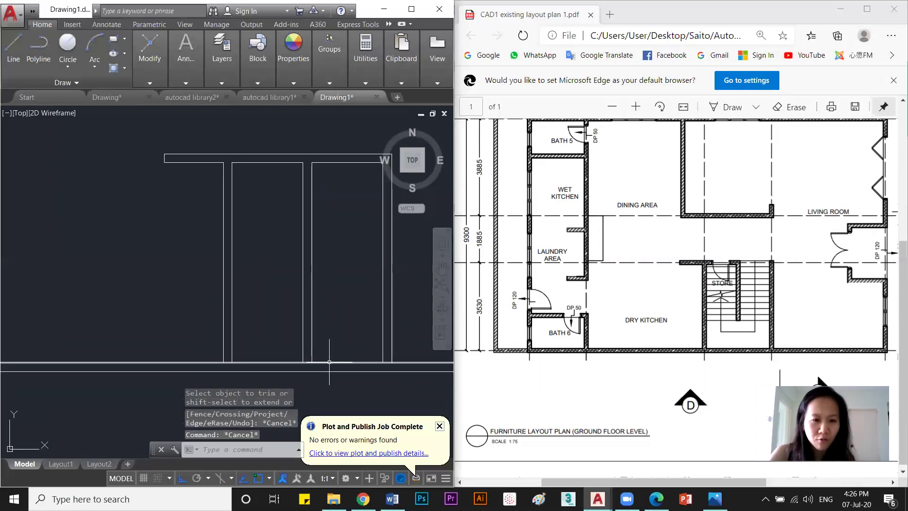
key("Return")
left_click(325, 369)
left_click(291, 338)
key("Return")
left_click(331, 352)
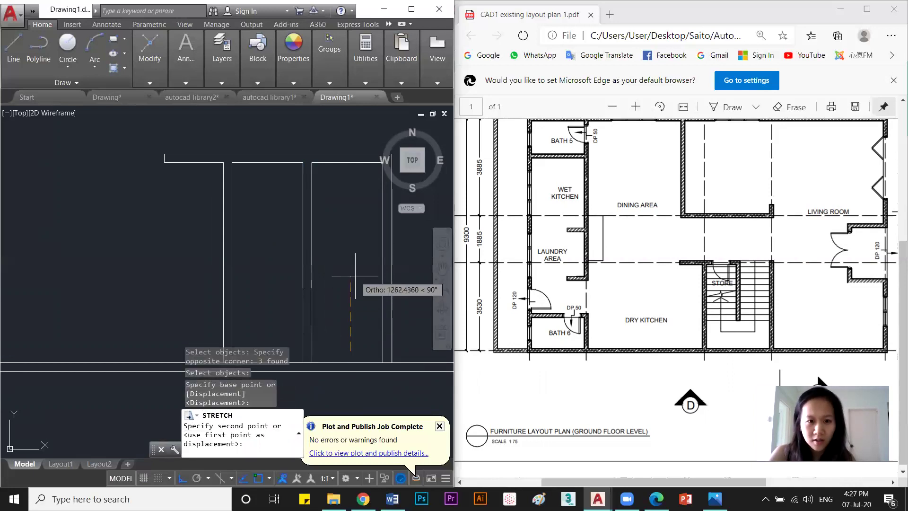
type("1")
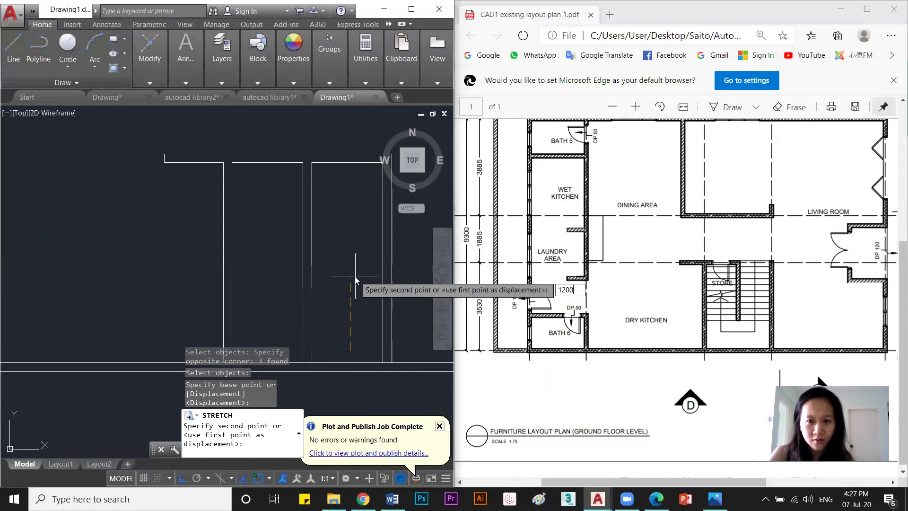
type("200")
key("Return")
Close the bottom end of the shortened middle stair wall with a line between its two faces.
type("l")
key("Return")
left_click(303, 291)
left_click(311, 291)
key("Escape")
Delete the centre line inside the east exterior wall.
scroll(326, 323, "down", 3)
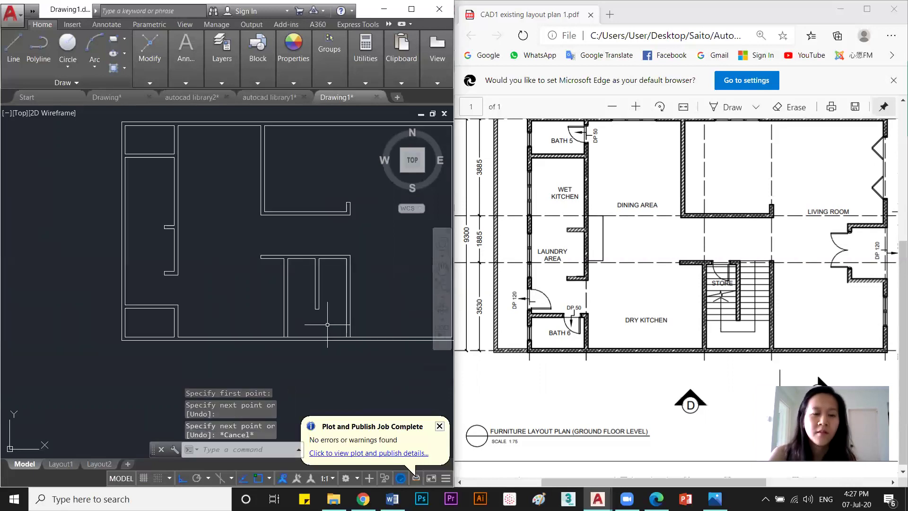
middle_click_drag(315, 318, 269, 314)
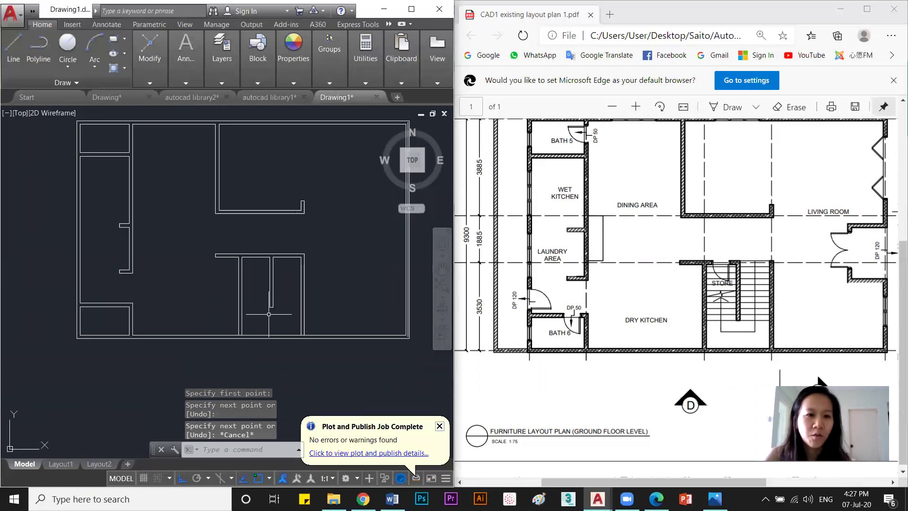
scroll(357, 220, "up", 2)
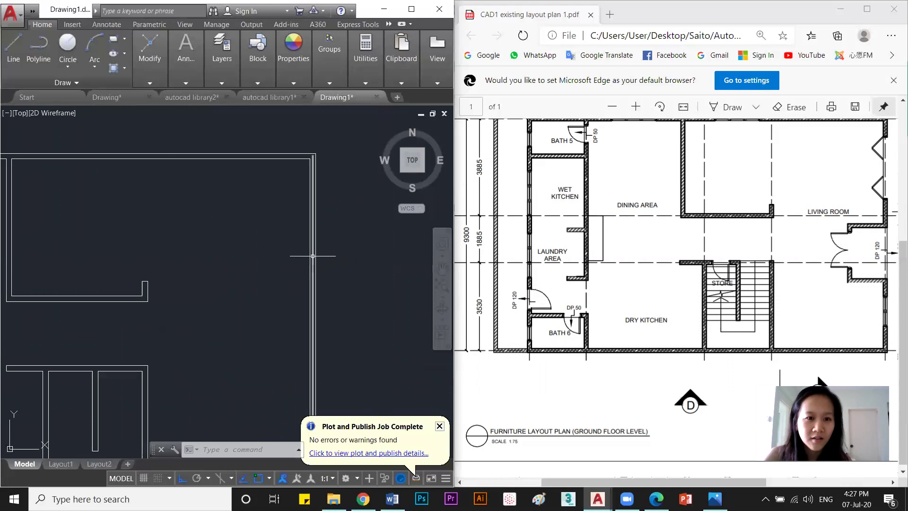
left_click(312, 256)
key("Delete")
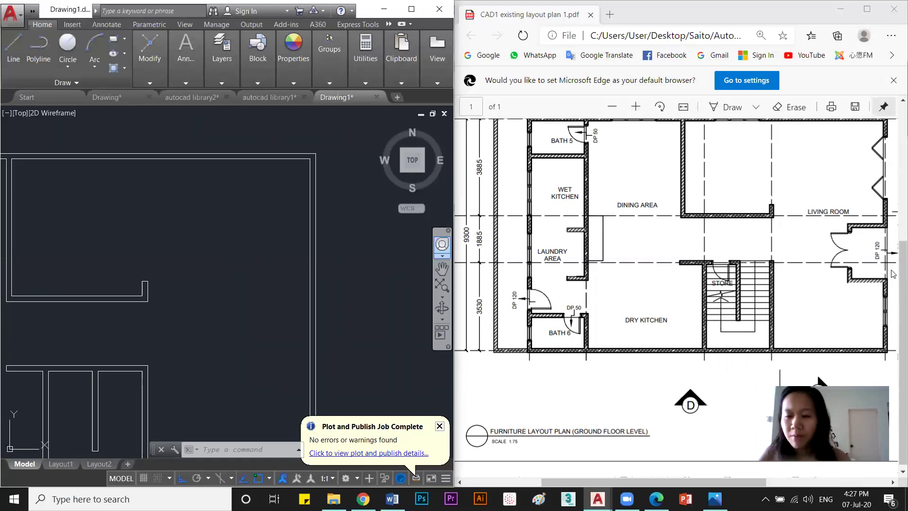
scroll(307, 283, "down", 3)
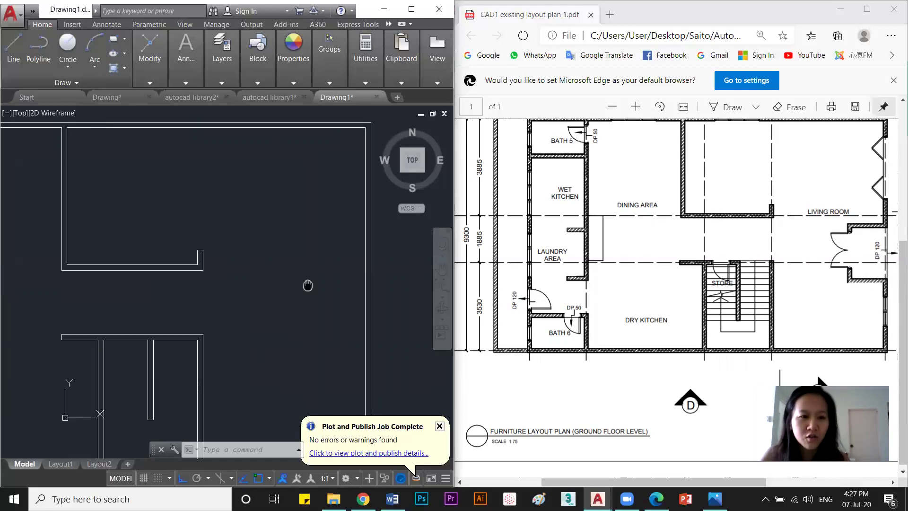
middle_click_drag(300, 285, 290, 271)
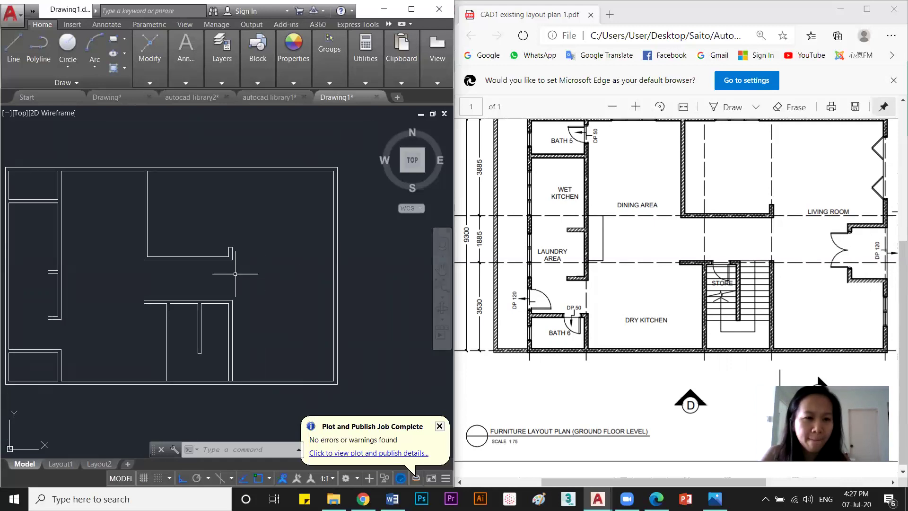
left_click(190, 244)
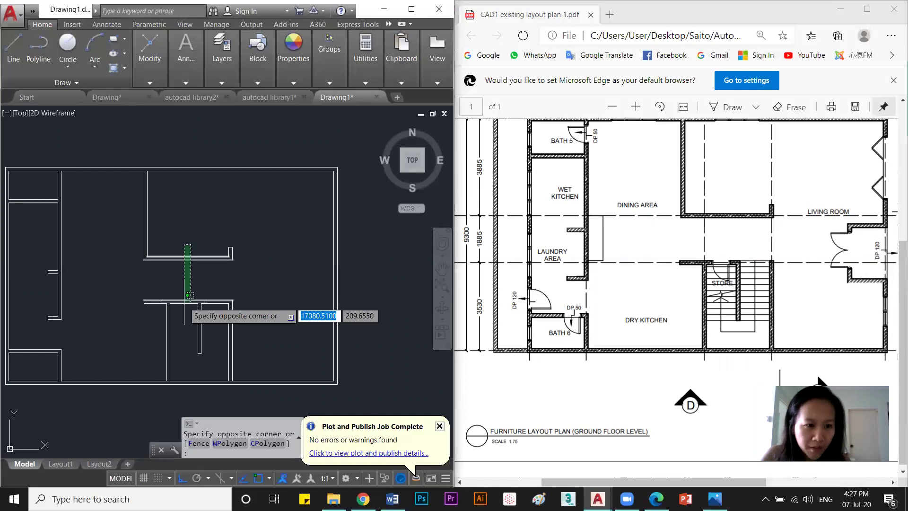
key("Escape")
key("Escape")
Copy the lines of both horizontal walls east so their ends meet the outer face of the east exterior wall.
left_click(212, 246)
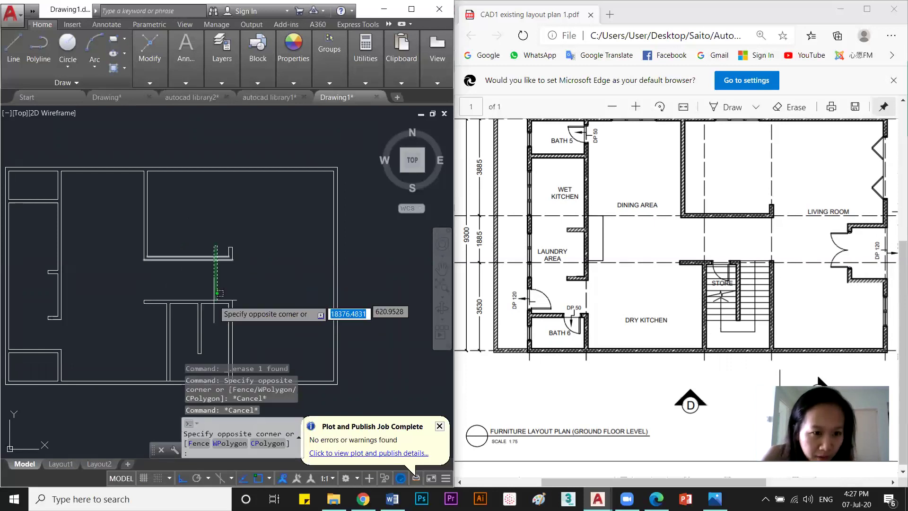
left_click(156, 314)
type("c")
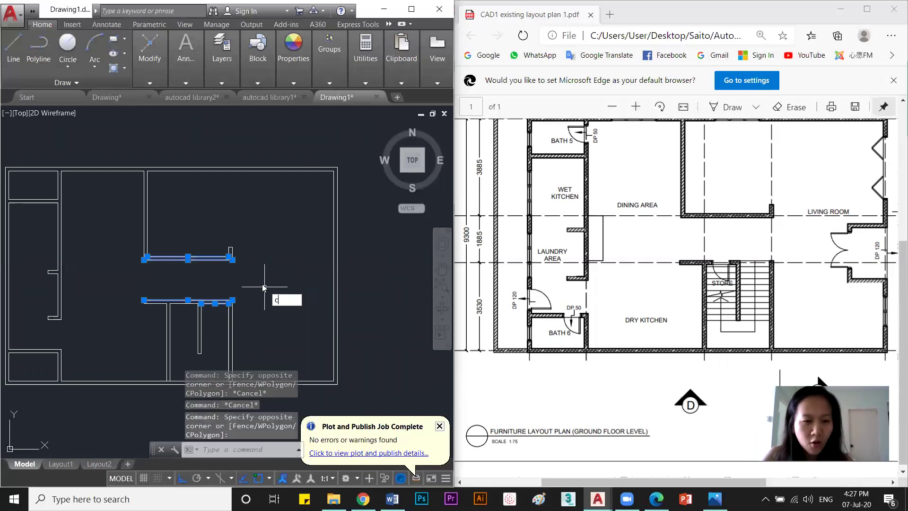
type("o")
key("Return")
left_click(232, 300)
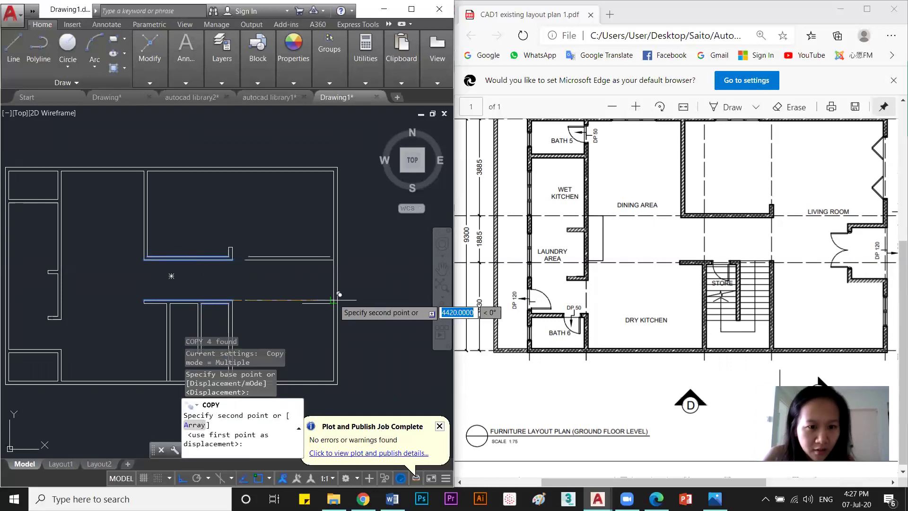
left_click(333, 301)
scroll(327, 302, "up", 2)
key("Escape")
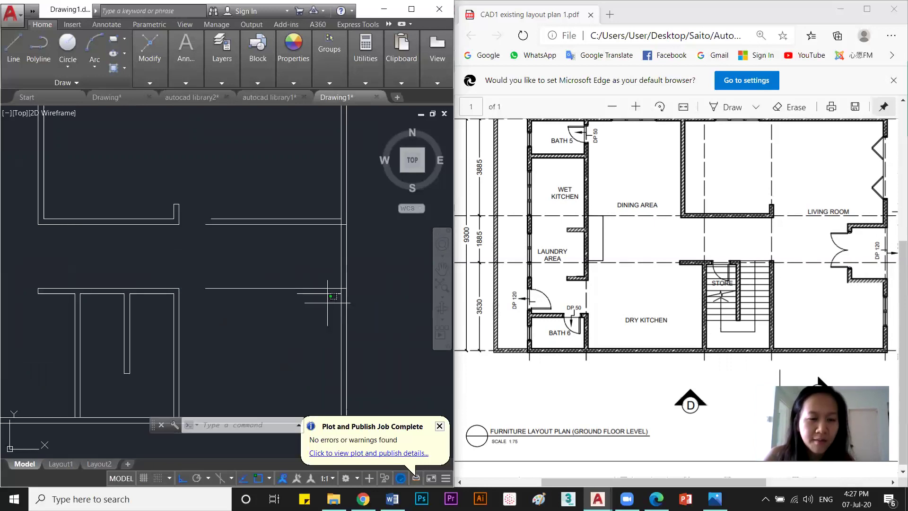
Move the four copied horizontal lines 500 south.
left_click(333, 297)
left_click(284, 210)
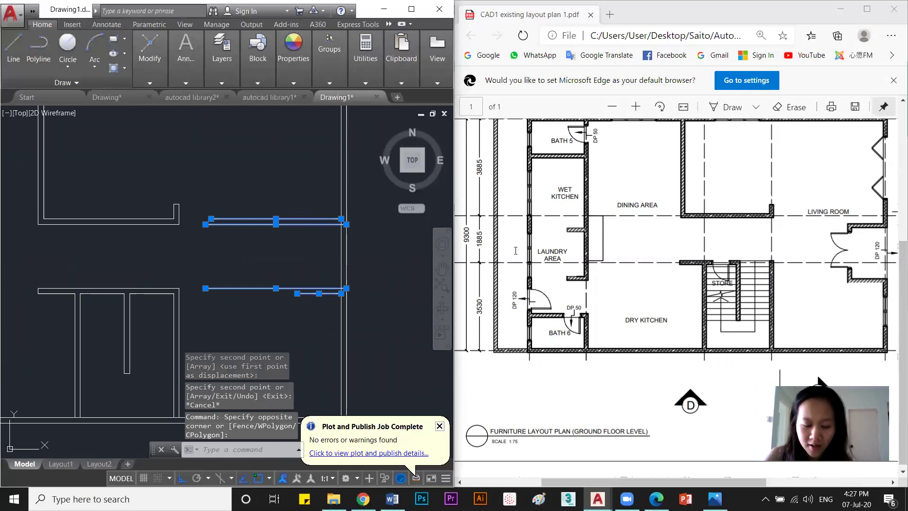
key("Return")
left_click(381, 248)
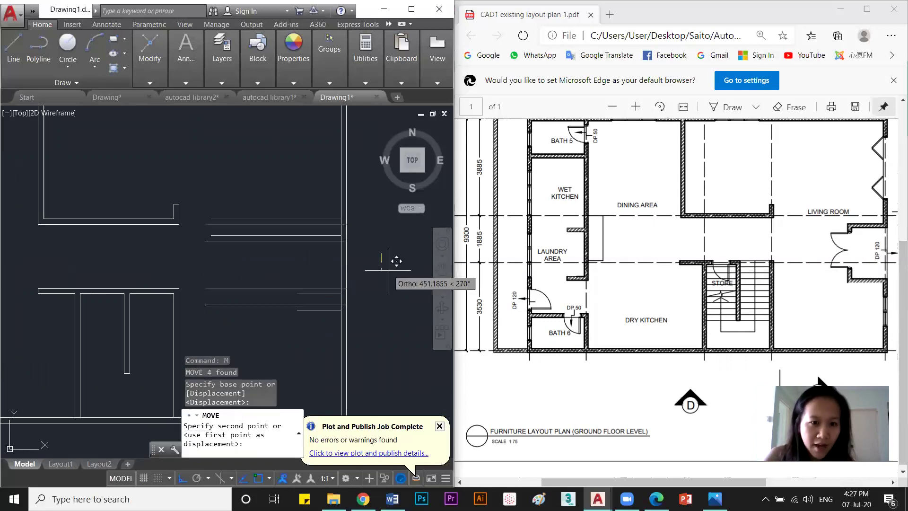
type("500")
key("Return")
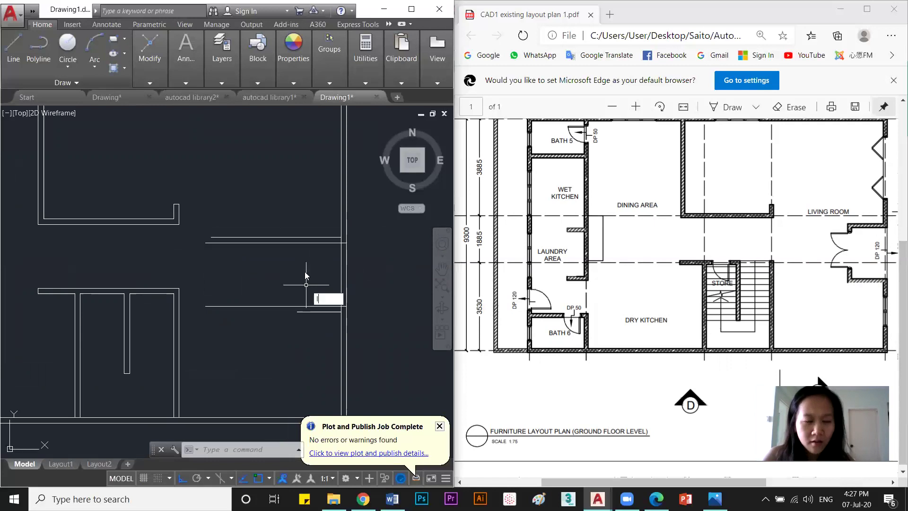
Draw a vertical line from the west end of the lowest copied line up to the topmost copied line.
type("l")
key("Return")
left_click(297, 311)
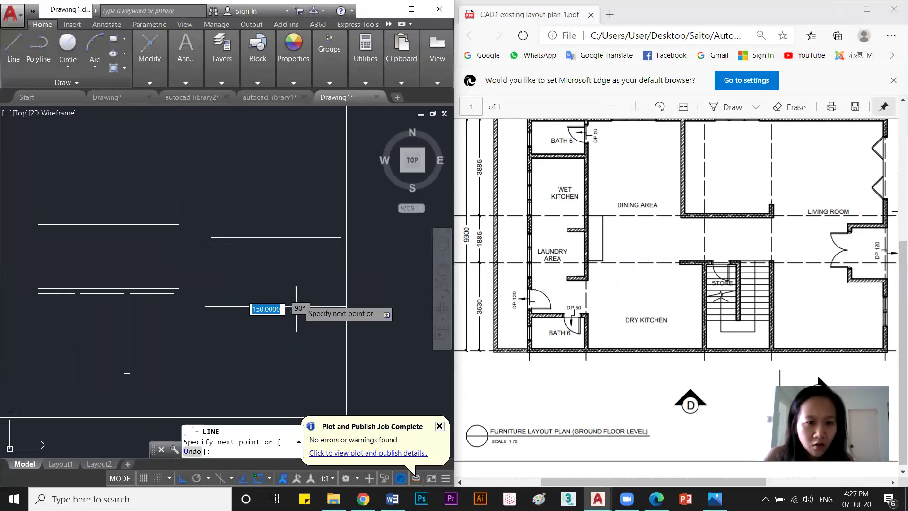
left_click(297, 237)
key("Escape")
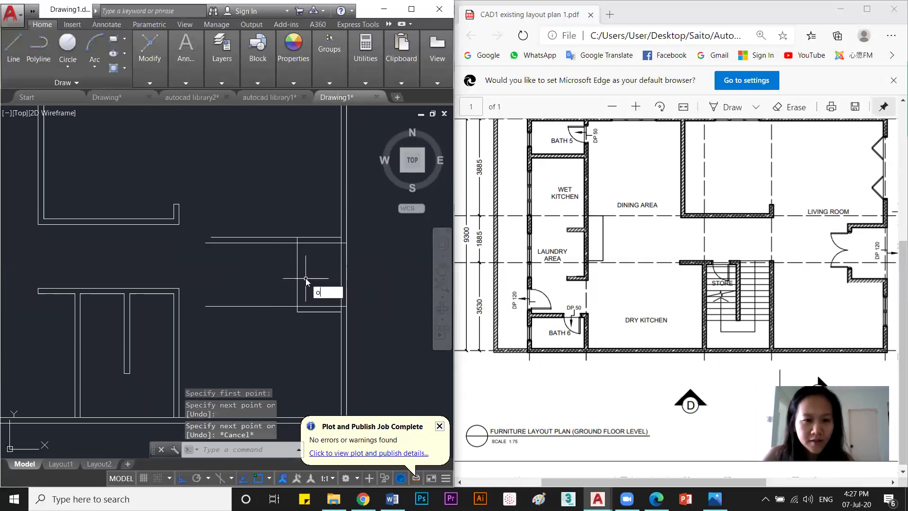
Offset the new vertical line to the west to form the entrance recess wall's second face.
type("o")
key("Return")
key("Return")
left_click(297, 268)
left_click(284, 270)
Trim the horizontal lines projecting west of the recess wall and the overlapping segments at its corners.
type("t")
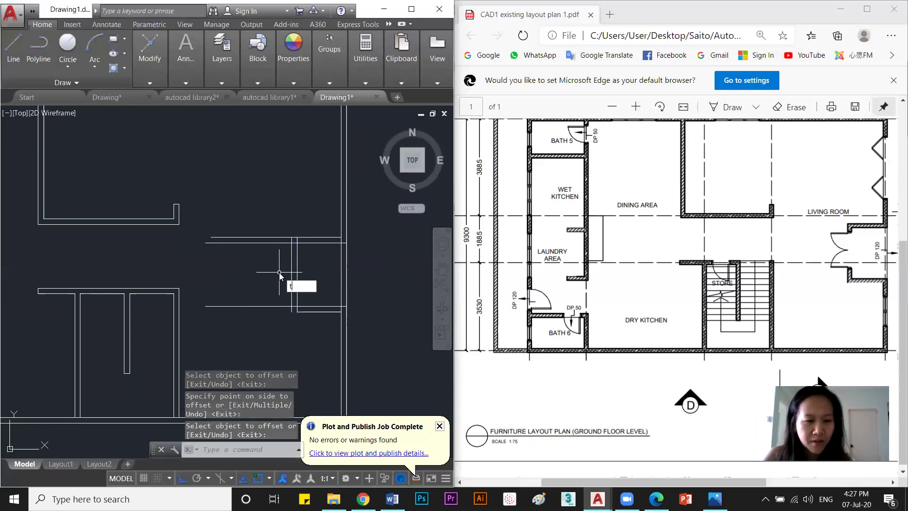
type("r")
key("Return")
key("Return")
left_click(281, 315)
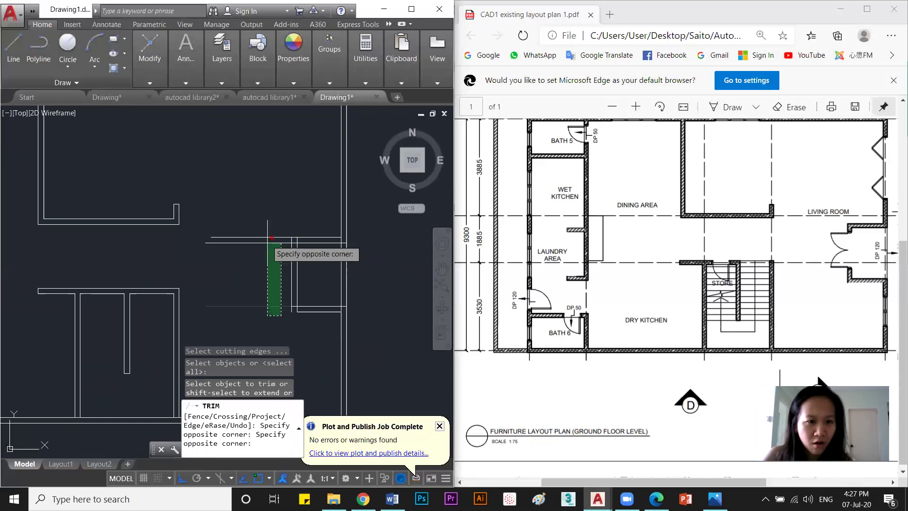
left_click(271, 237)
scroll(293, 256, "up", 3)
scroll(302, 265, "down", 3)
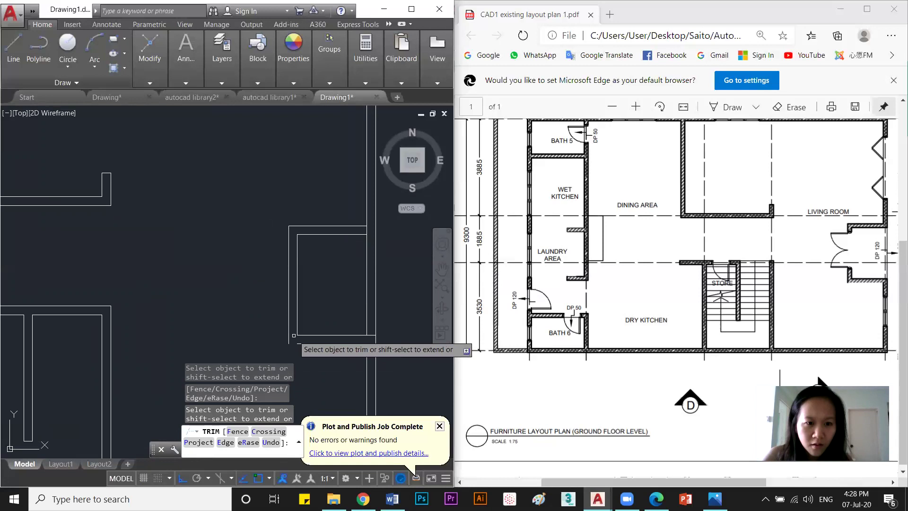
key("Escape")
Stretch the west end of the recess's outer bottom line to meet the outer vertical face at the southwest corner.
scroll(295, 350, "up", 2)
left_click(312, 298)
left_click(312, 298)
key("Escape")
scroll(285, 307, "down", 2)
scroll(285, 308, "down", 2)
scroll(325, 267, "up", 2)
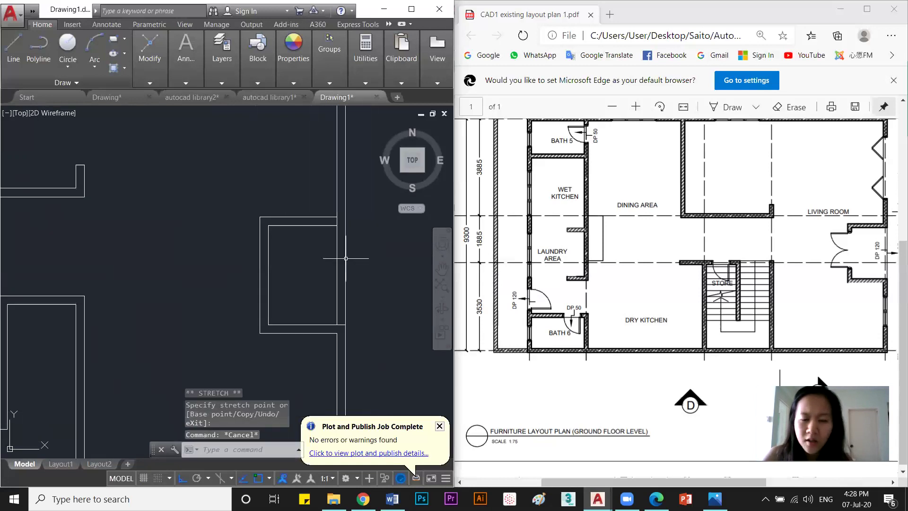
Extend the two upper horizontal lines of the recess to the outer face of the east exterior wall.
scroll(355, 230, "up", 3)
left_click(302, 225)
key("Escape")
left_click(344, 230)
left_click(325, 196)
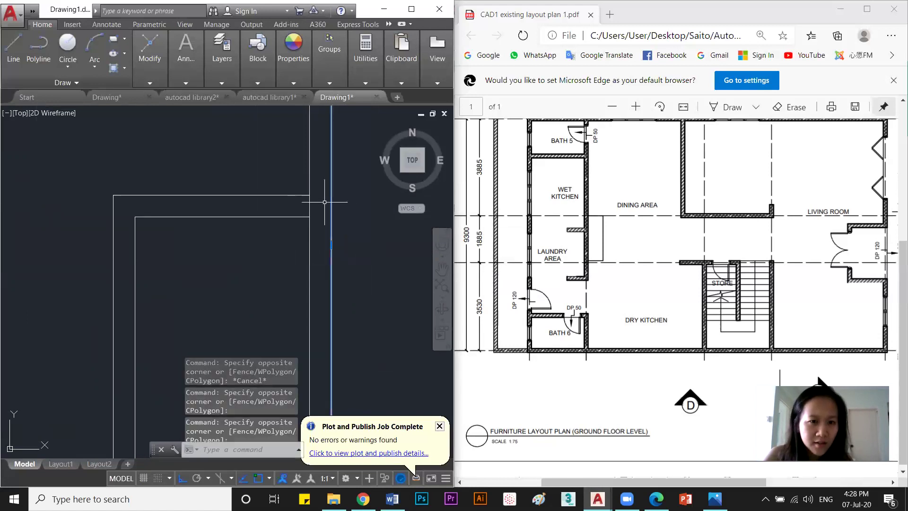
key("Return")
left_click(325, 186)
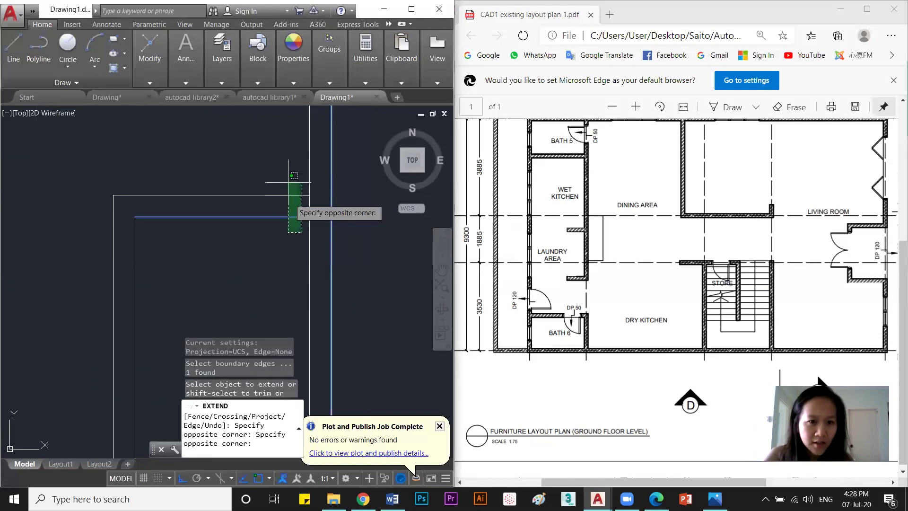
left_click(297, 221)
key("Escape")
scroll(323, 250, "down", 4)
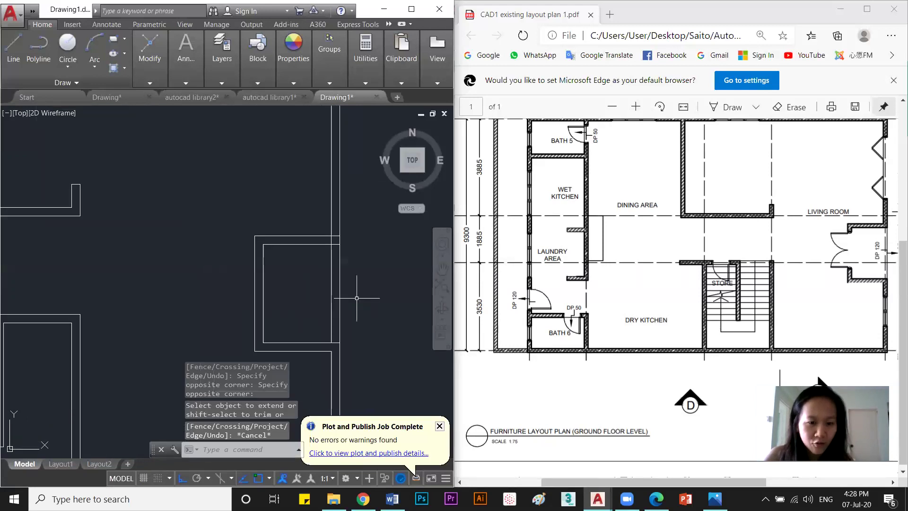
Trim the east exterior wall lines that cross the opening of the living room entrance recess.
key("Return")
left_click(346, 248)
left_click(304, 255)
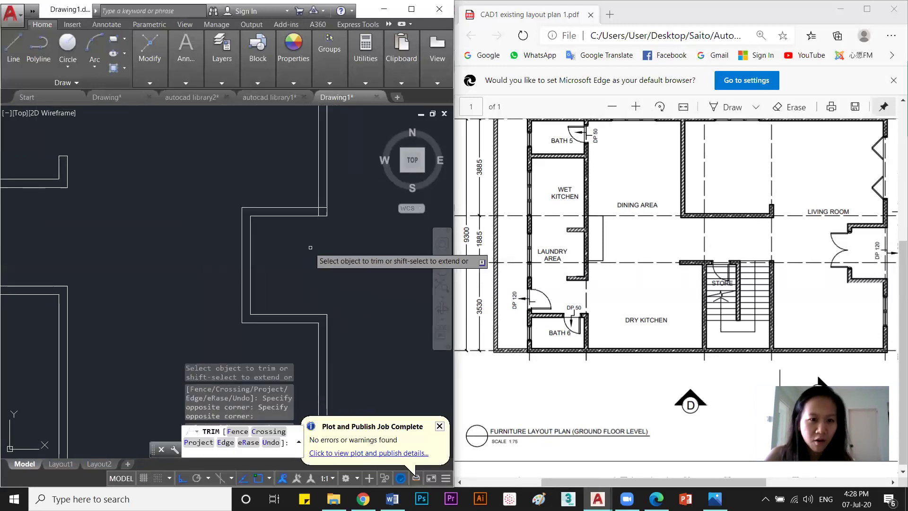
key("Escape")
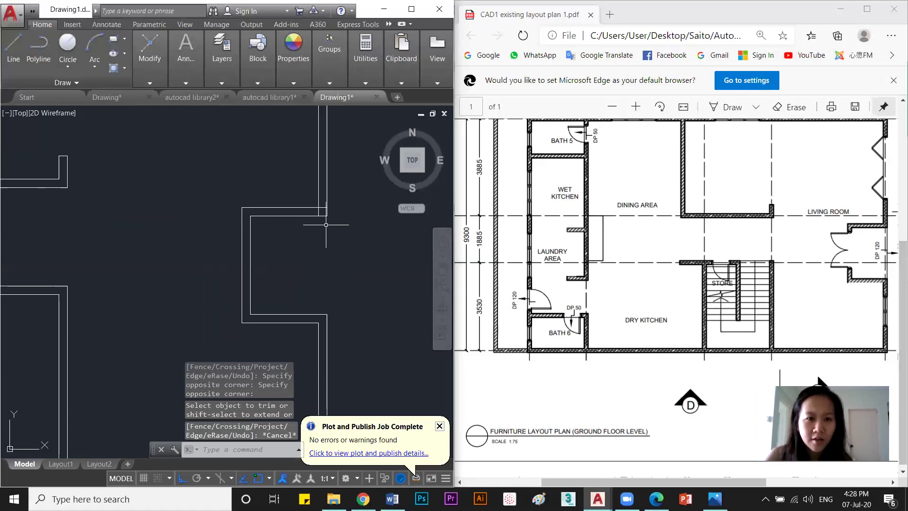
key("Return")
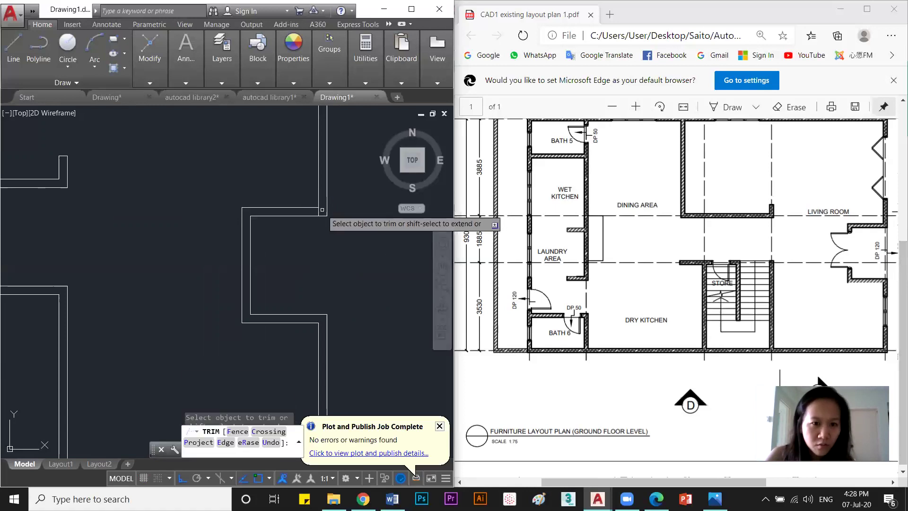
key("Escape")
scroll(321, 227, "down", 4)
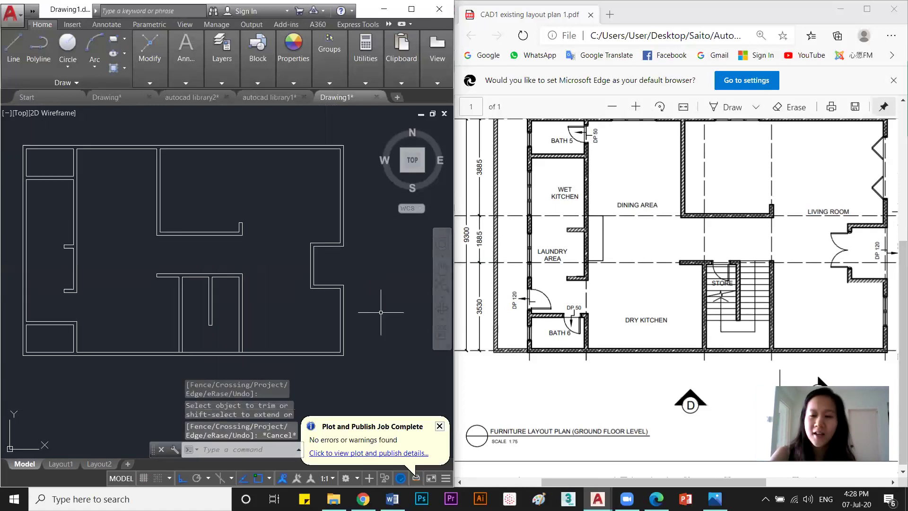
Stretch the whole entrance recess, with its adjoining wall ends, 250 to the south.
middle_click_drag(348, 279, 383, 283)
type("s")
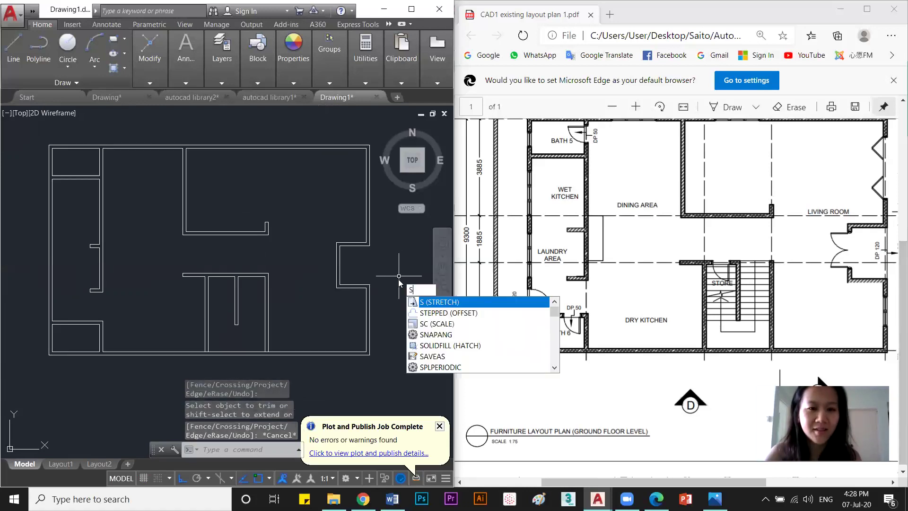
key("Return")
left_click(375, 302)
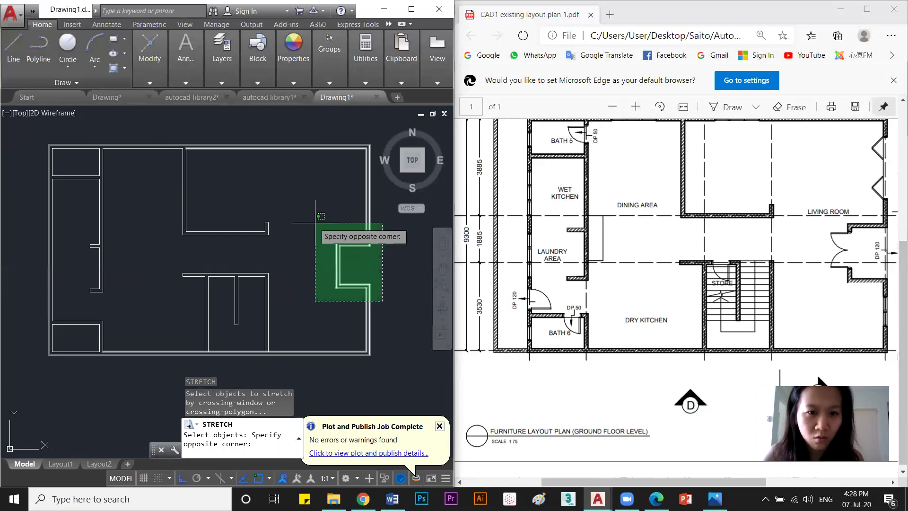
left_click(310, 221)
key("Return")
left_click(312, 203)
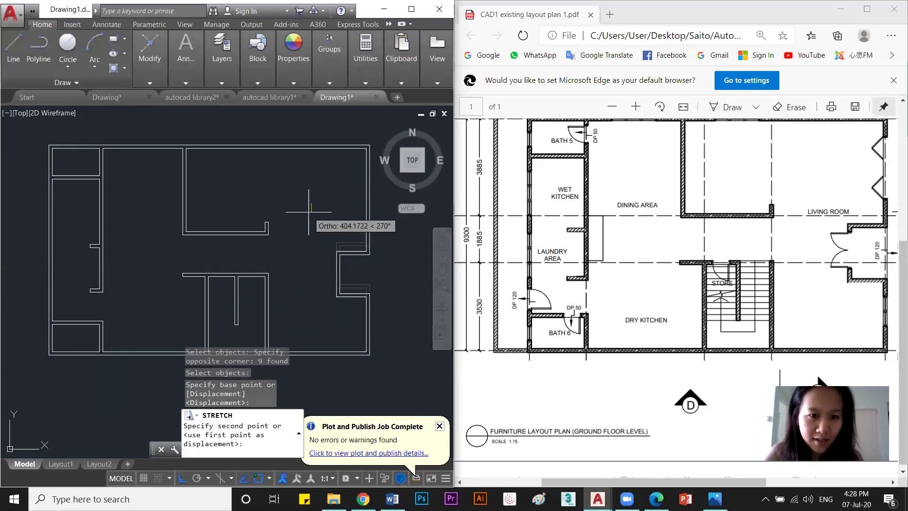
type("250")
key("Return")
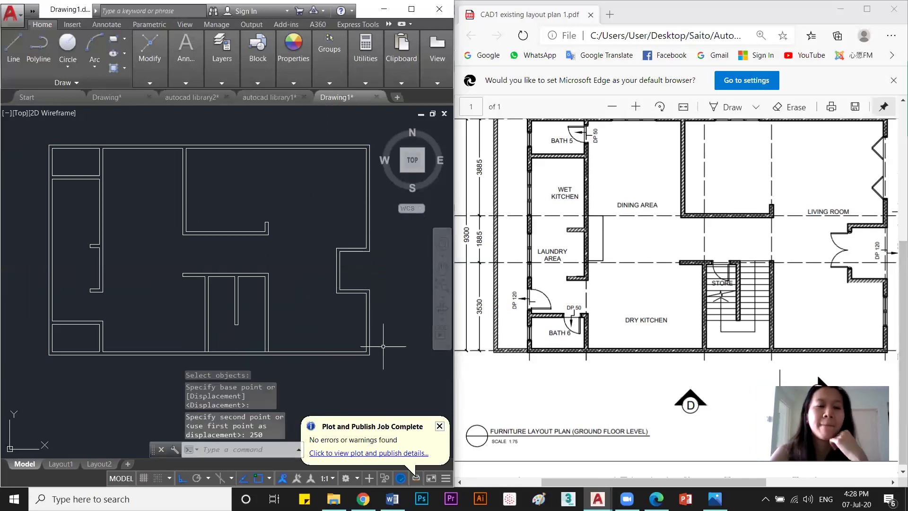
Examine the reference PDF for the boundary wall around the house and its position relative to the exterior walls.
scroll(828, 322, "up", 1)
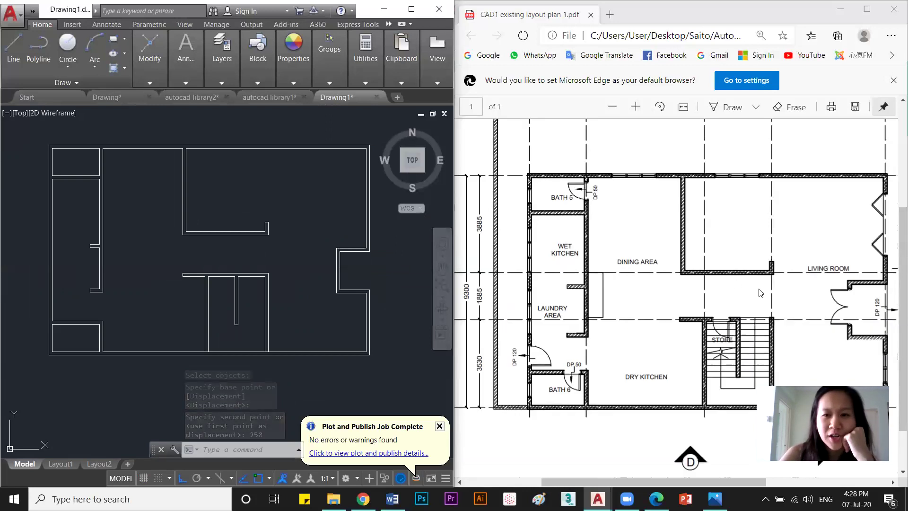
scroll(543, 293, "up", 1)
scroll(578, 339, "down", 1)
scroll(577, 340, "up", 1)
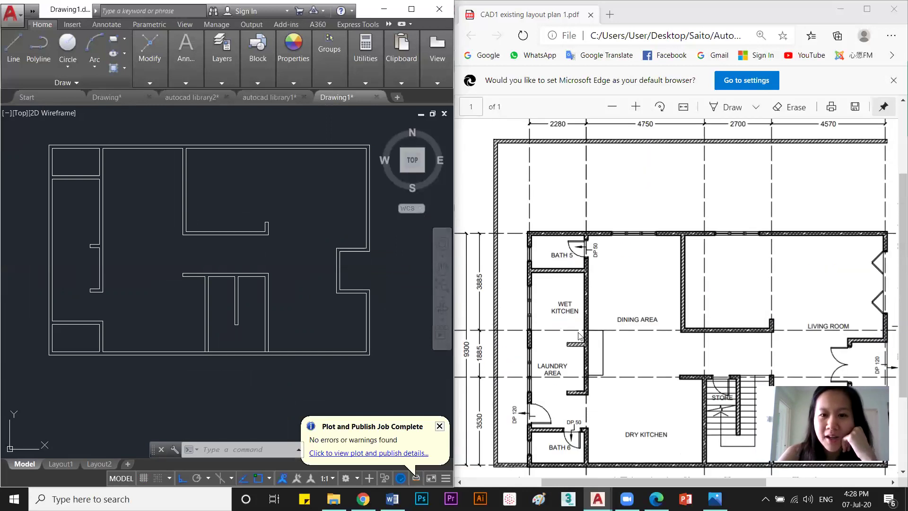
scroll(706, 301, "up", 1)
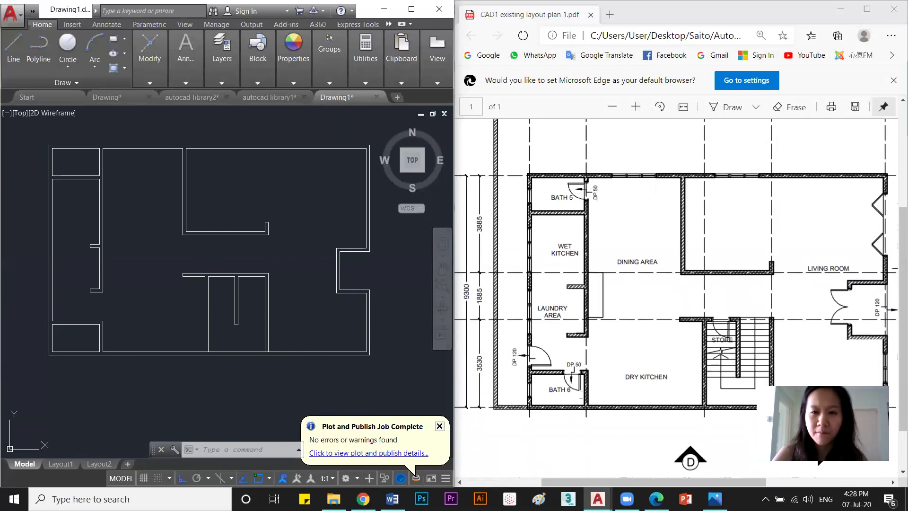
scroll(580, 395, "up", 3)
scroll(265, 331, "down", 2)
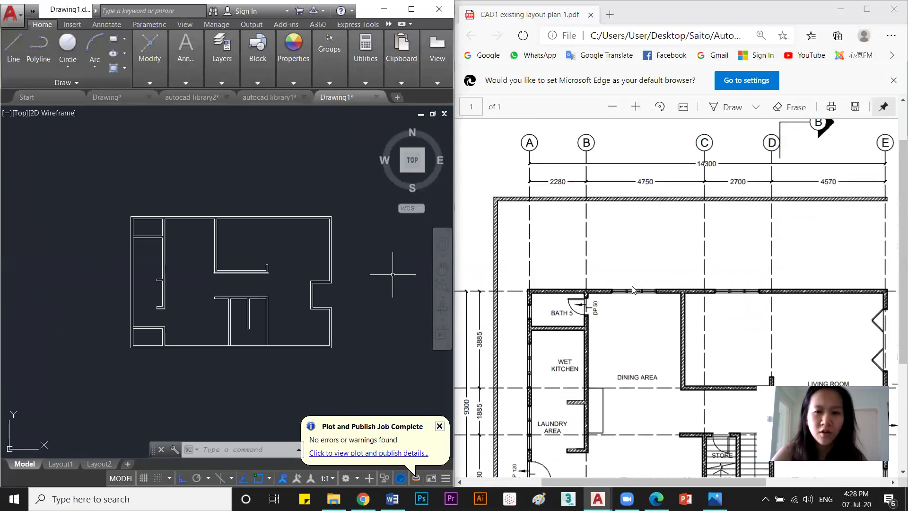
scroll(632, 290, "down", 2)
scroll(631, 289, "up", 1)
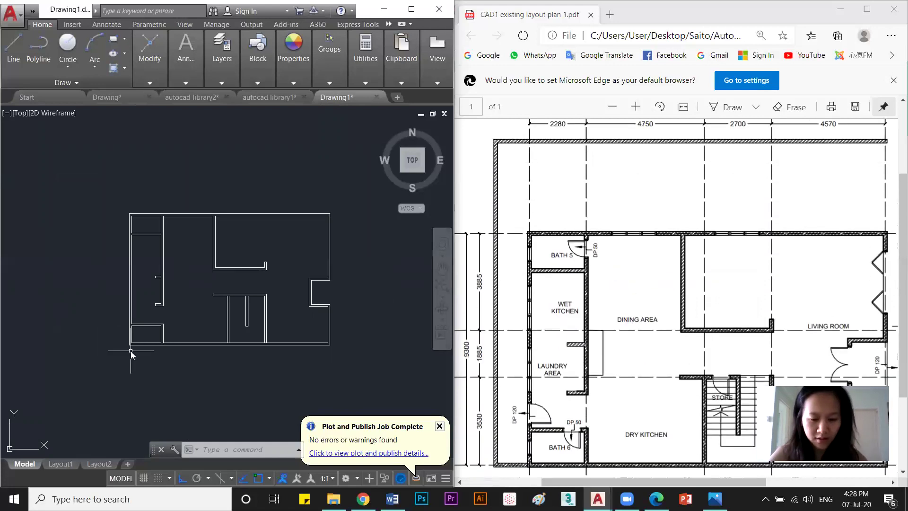
Start the boundary wall polyline at the house's southwest outer corner, running 1500 west and 13000 north.
key("Return")
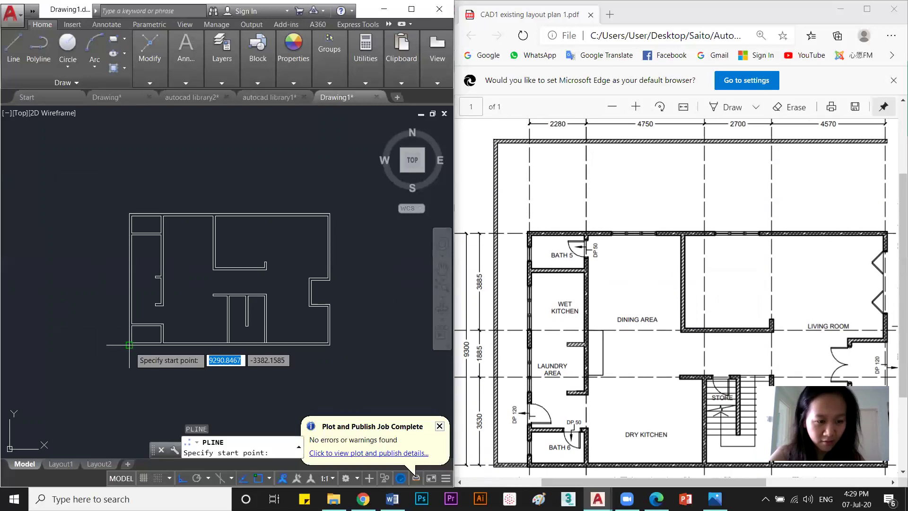
left_click(130, 344)
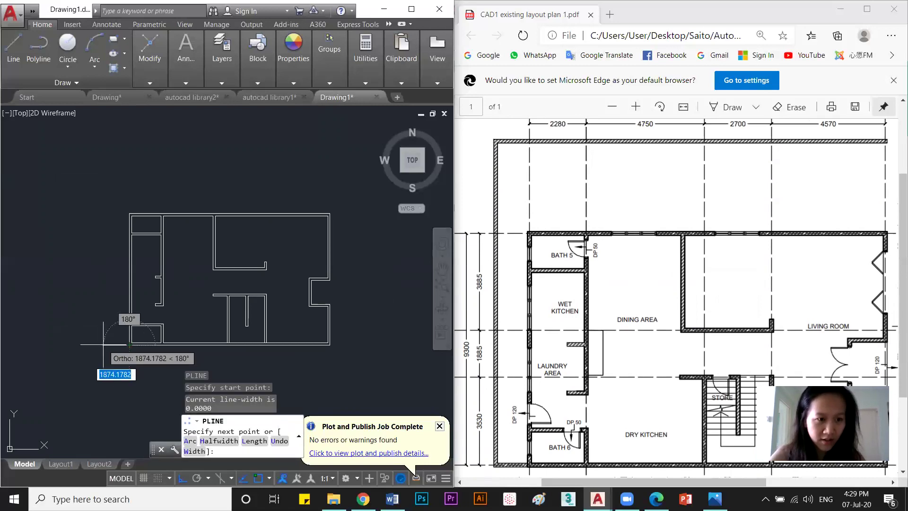
scroll(103, 344, "up", 4)
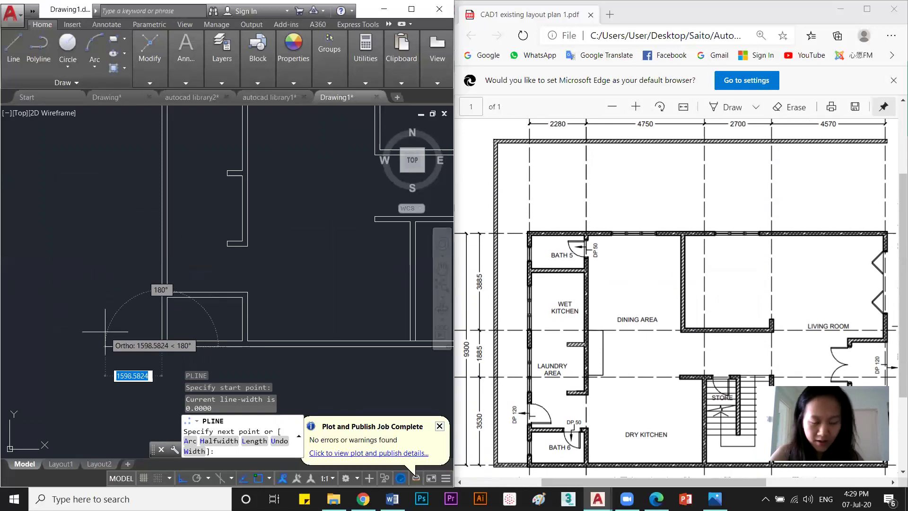
type("150")
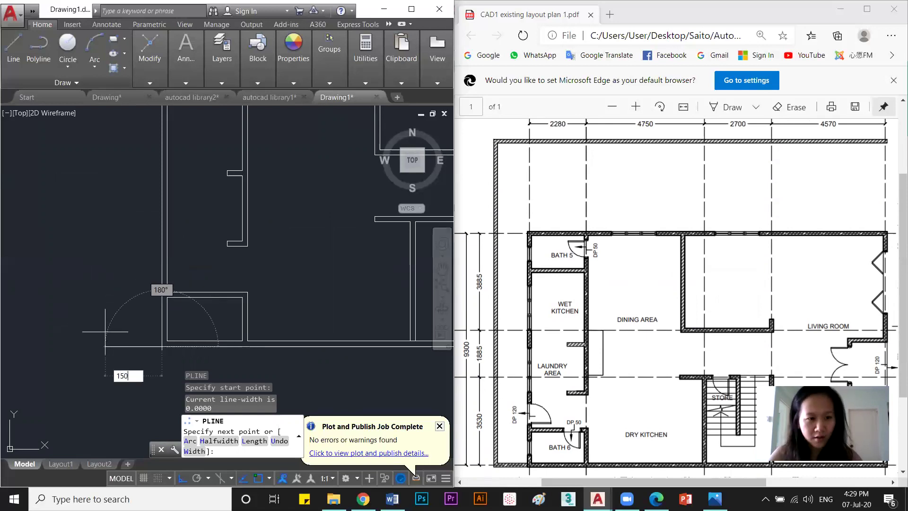
type("0")
key("Return")
scroll(105, 307, "down", 3)
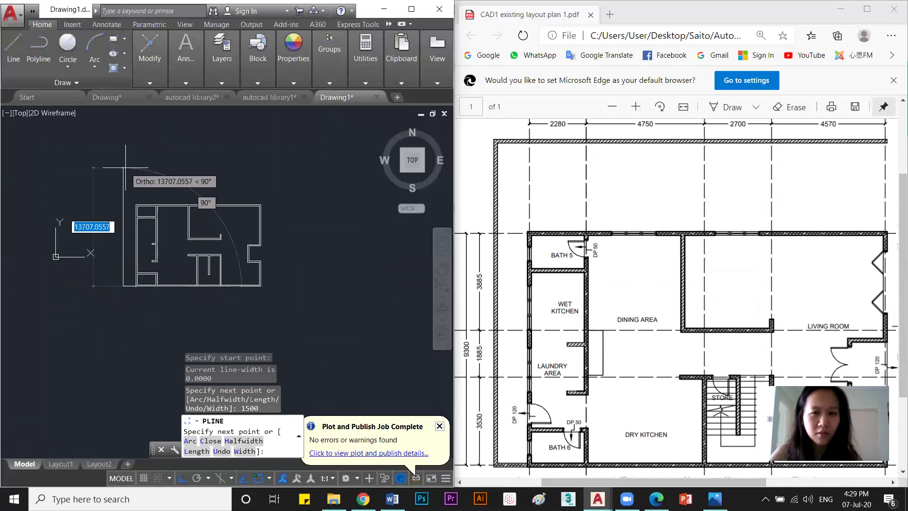
type("13")
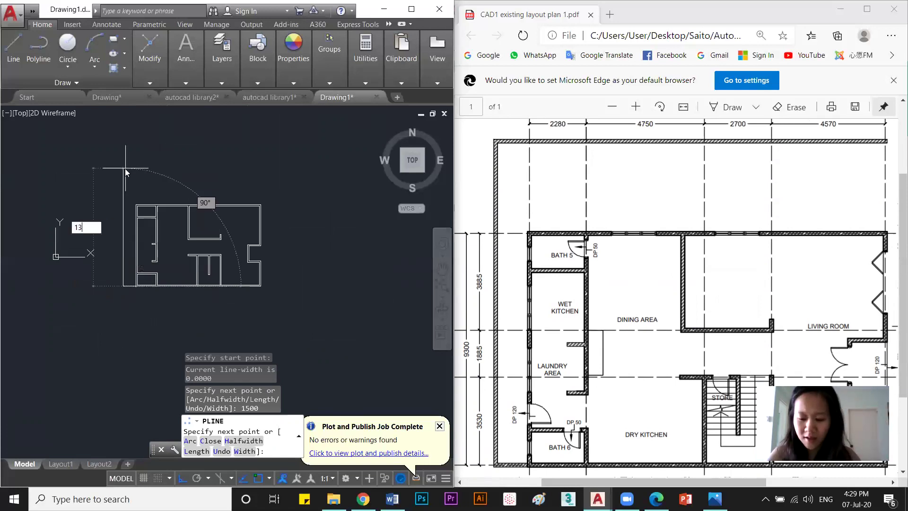
key("Return")
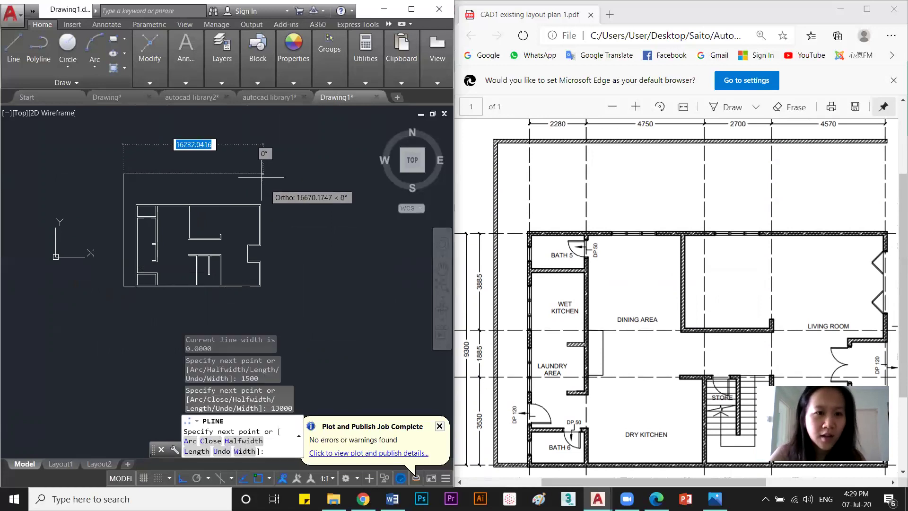
Continue the boundary polyline east until aligned with the outer east wall, and finish it with a 150 segment south.
scroll(261, 175, "up", 3)
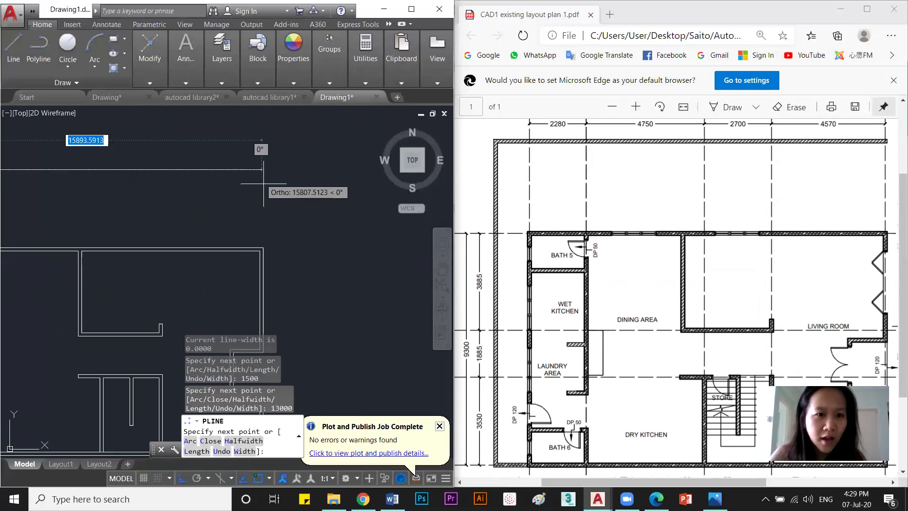
left_click(261, 228)
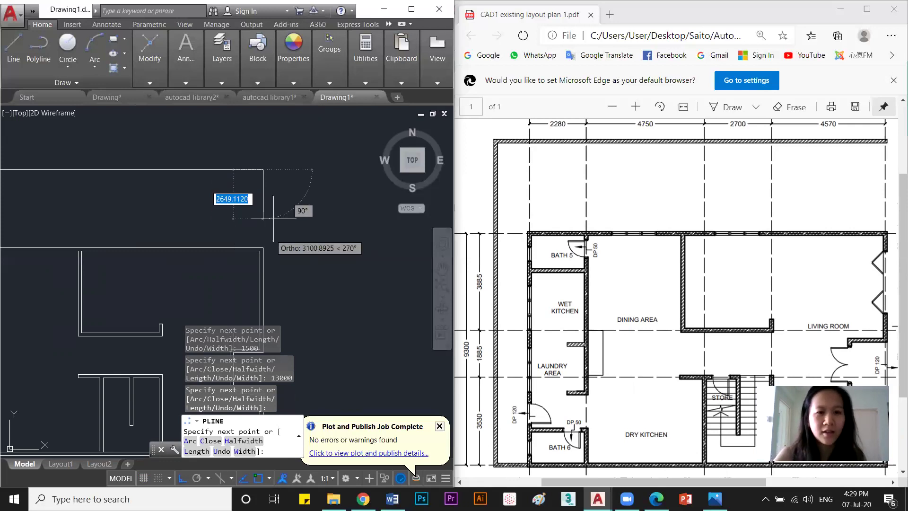
scroll(271, 195, "down", 2)
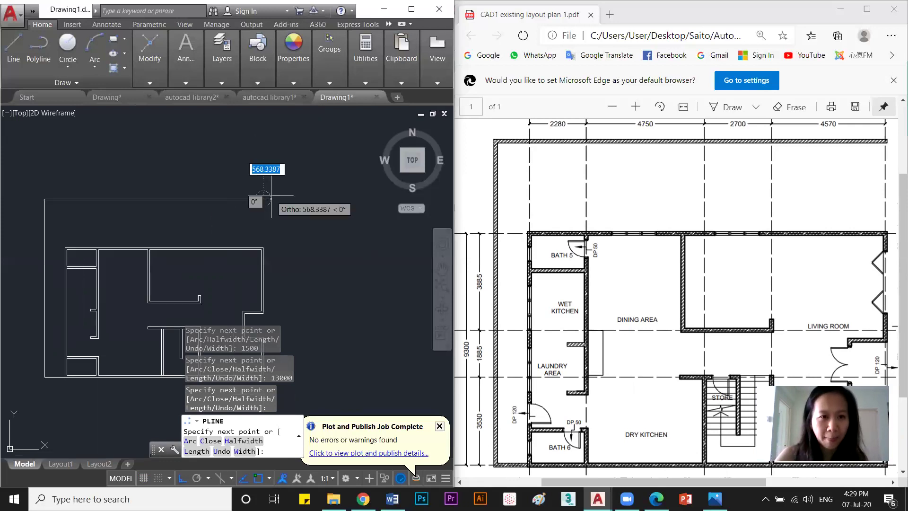
scroll(268, 199, "up", 4)
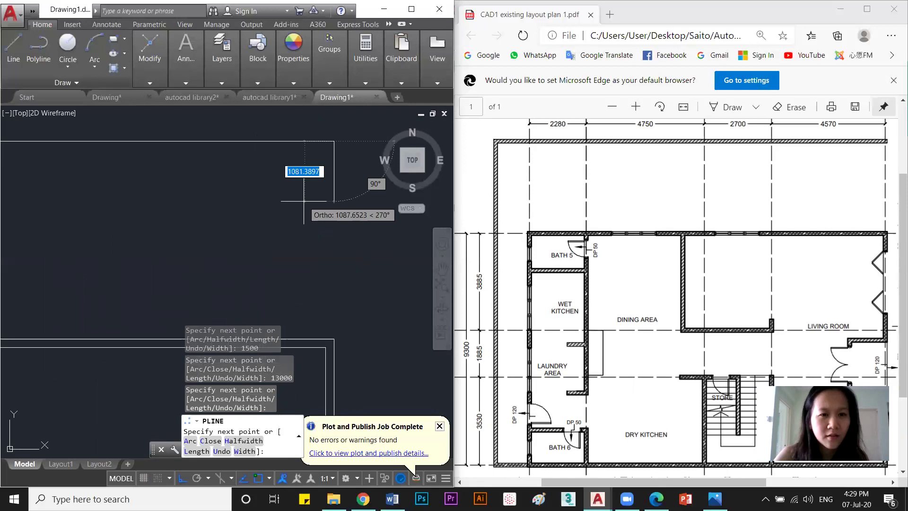
type("1")
key("Return")
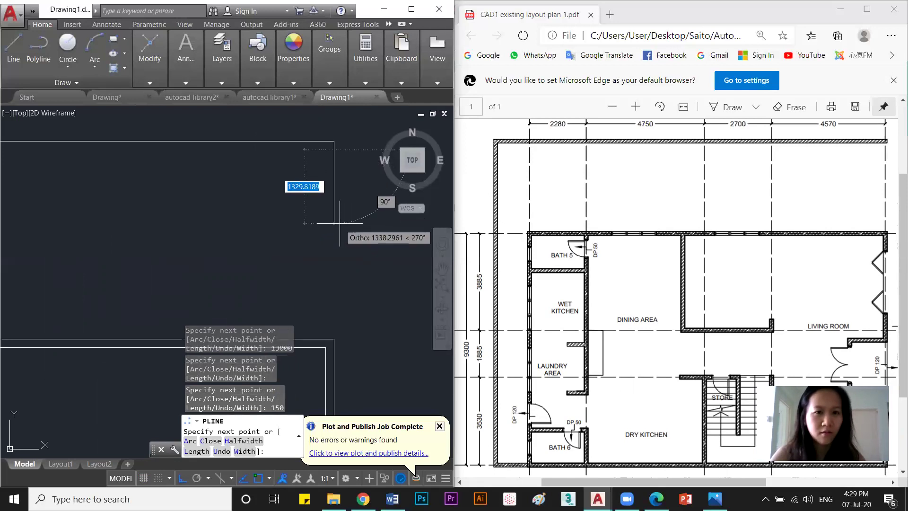
scroll(331, 222, "down", 3)
key("Escape")
Offset the boundary polyline 150 inward to form the wall's inner face.
middle_click_drag(227, 218, 316, 189)
scroll(249, 182, "down", 2)
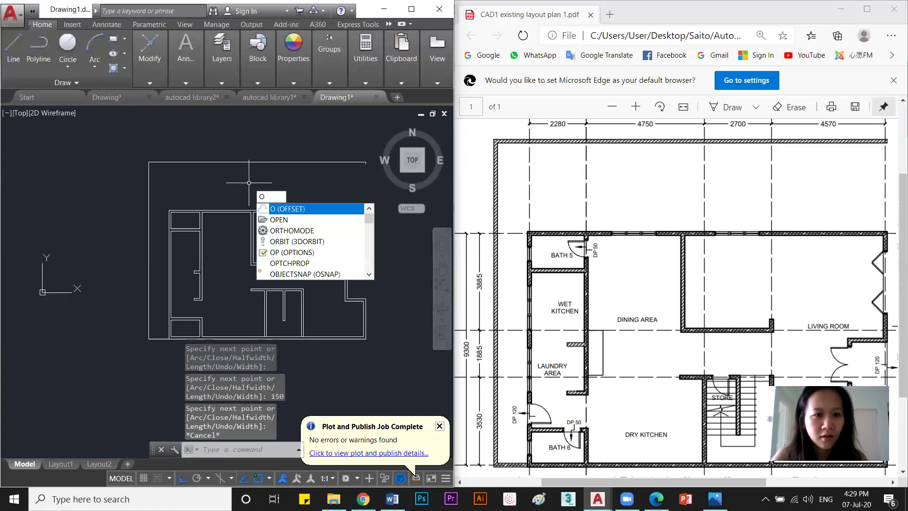
key("Return")
key("Return")
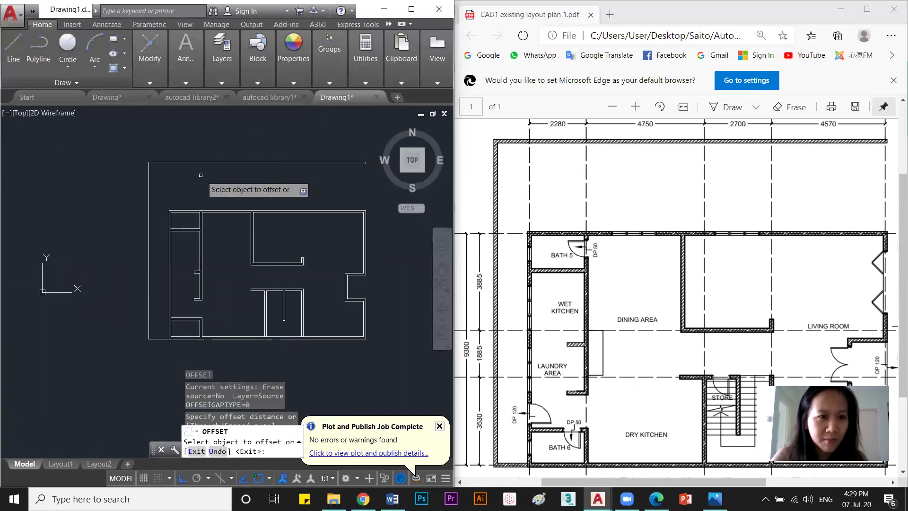
left_click(163, 162)
scroll(151, 170, "up", 3)
left_click(143, 185)
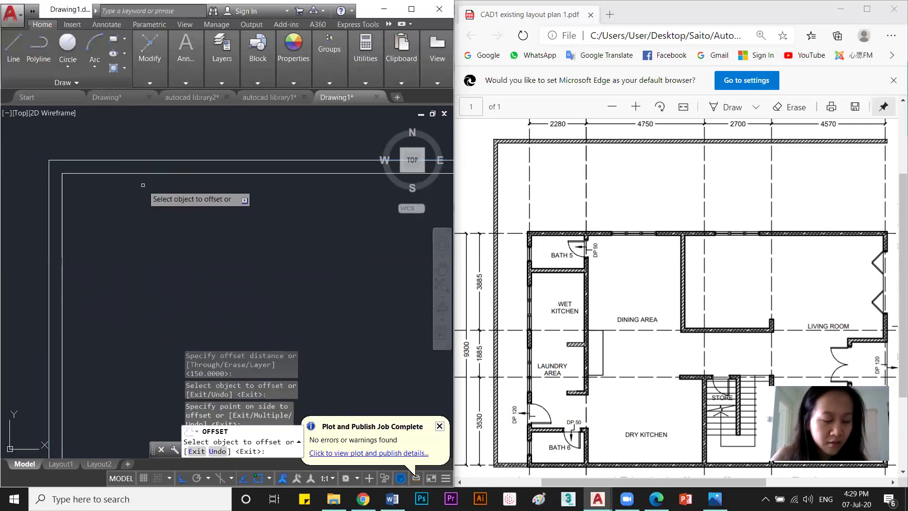
key("Escape")
Stretch the east end of the inner boundary line to meet the short end segment of the outer line.
scroll(176, 229, "down", 4)
scroll(337, 205, "up", 5)
scroll(303, 194, "up", 8)
left_click(283, 175)
left_click(227, 234)
left_click(255, 217)
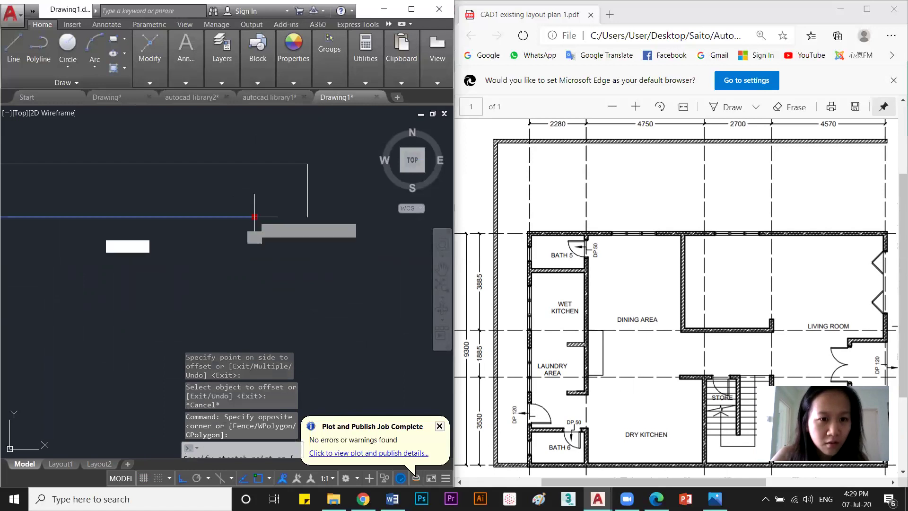
key("Escape")
Check the boundary wall's southwest corner and overall outline against the reference PDF.
scroll(270, 288, "down", 8)
scroll(196, 330, "up", 6)
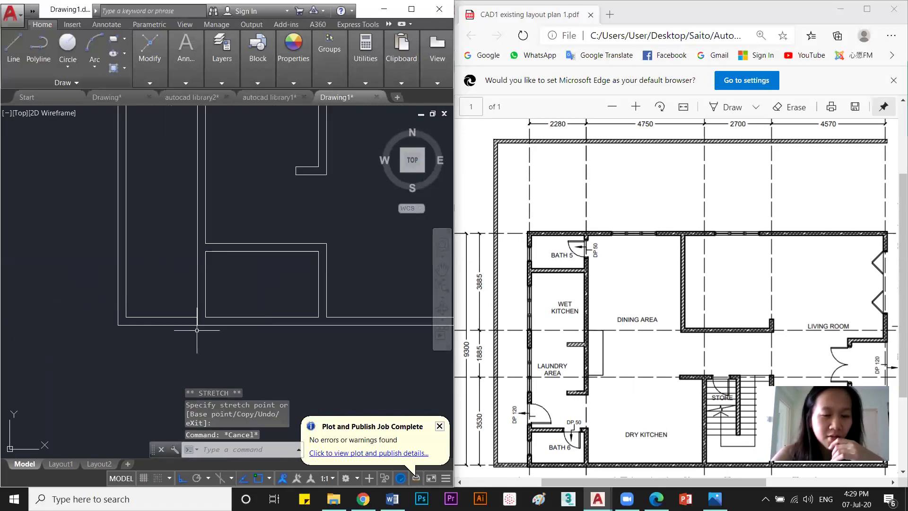
scroll(284, 256, "down", 8)
middle_click_drag(291, 254, 192, 270)
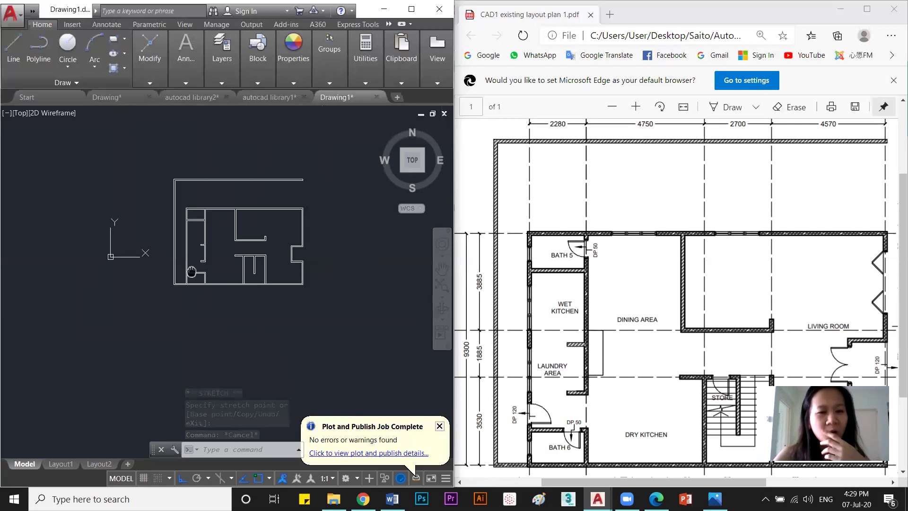
scroll(204, 216, "up", 2)
middle_click_drag(207, 212, 196, 231)
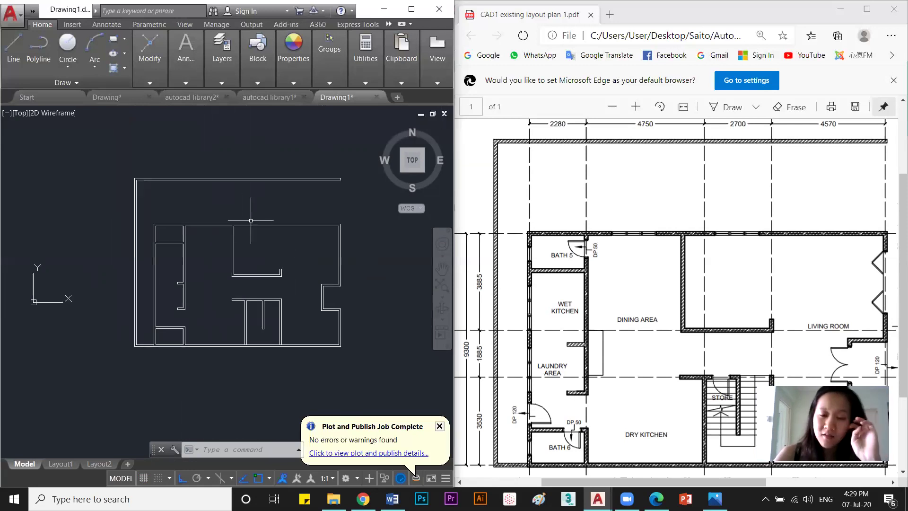
scroll(646, 253, "up", 3)
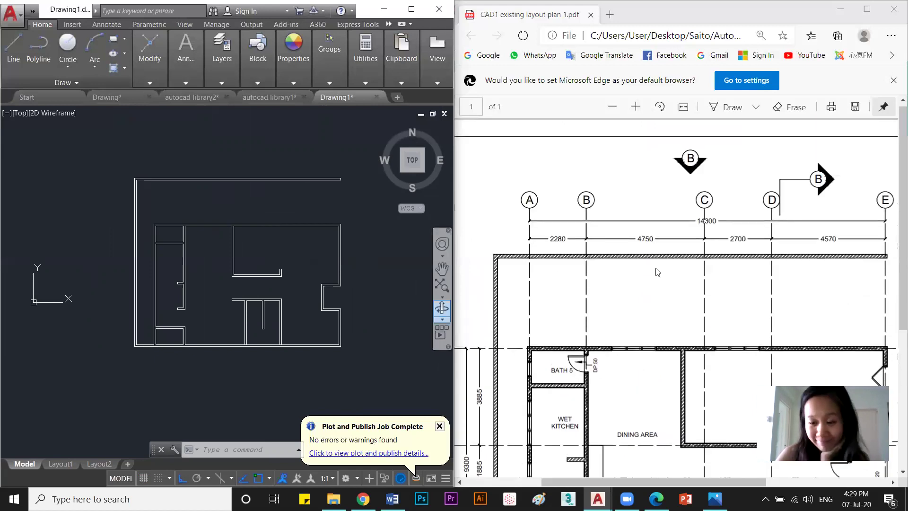
middle_click_drag(220, 207, 200, 222)
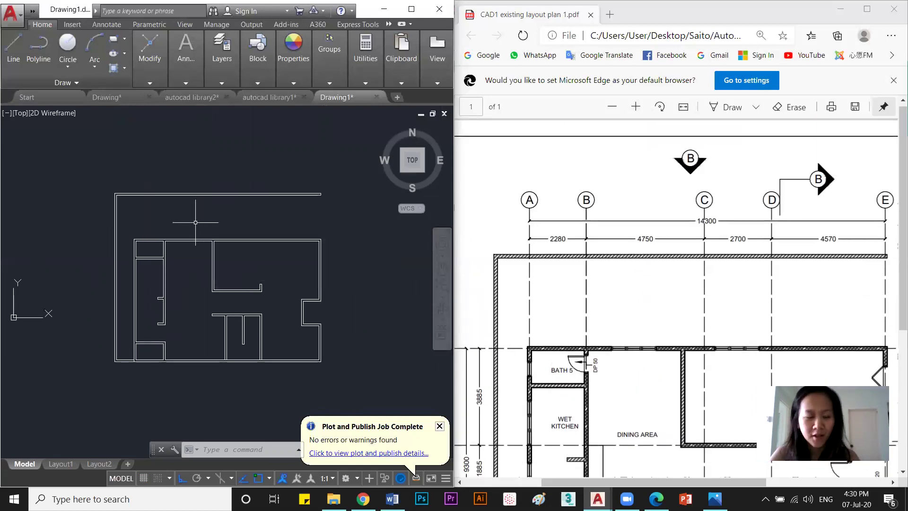
key("Return")
key("Escape")
key("Escape")
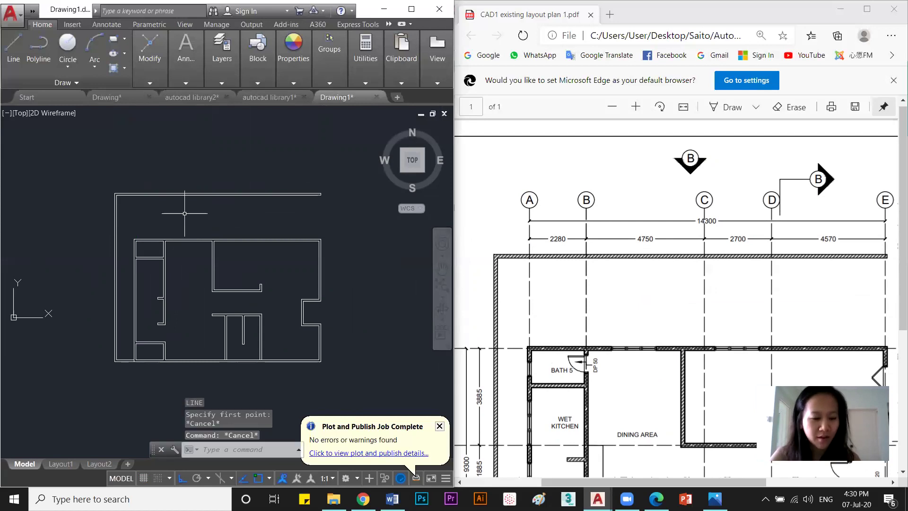
Create a new layer named dotted and assign it yellow, colour index 50.
type("la")
key("Return")
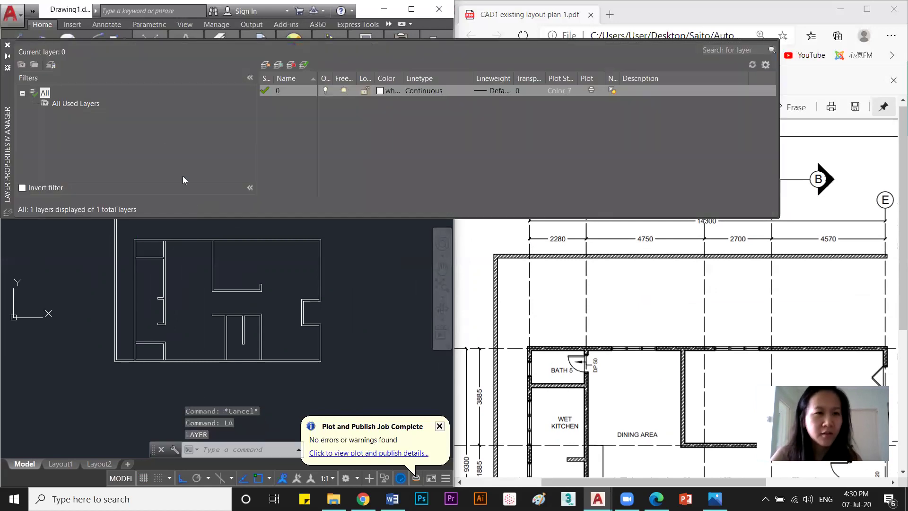
left_click(265, 65)
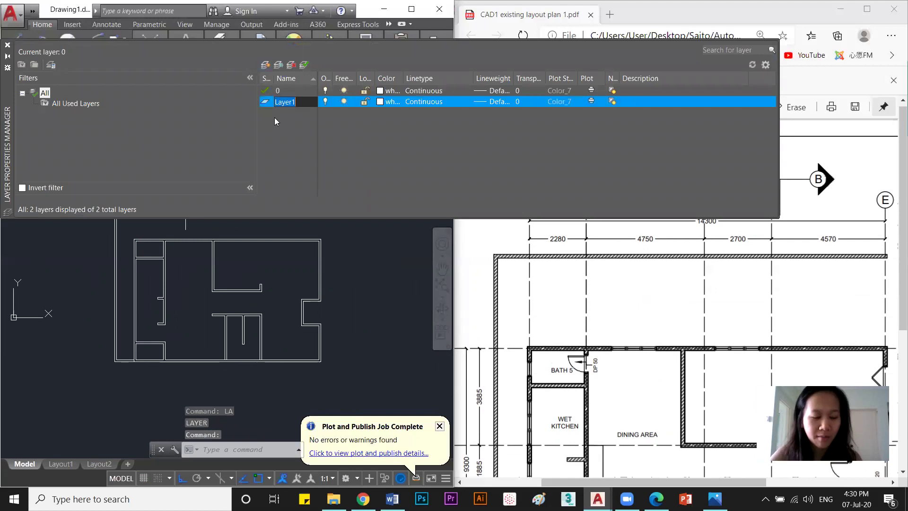
type("dotted")
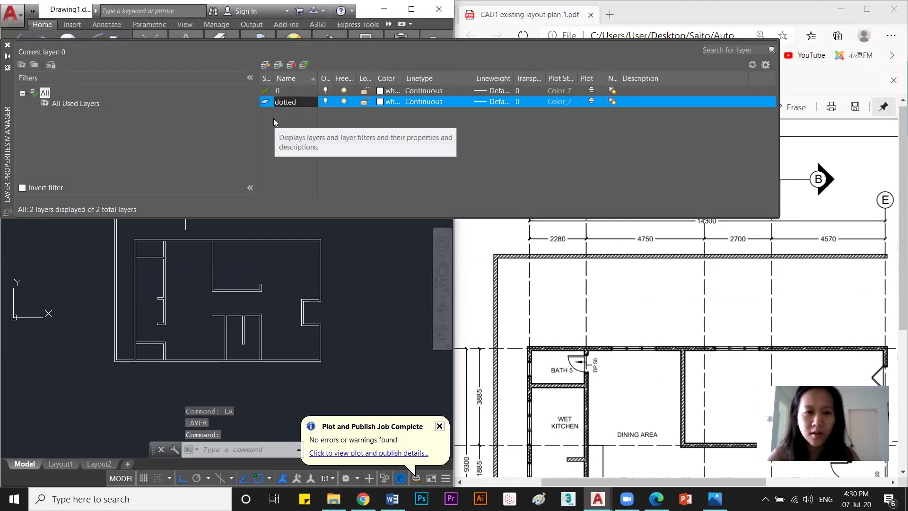
left_click(379, 102)
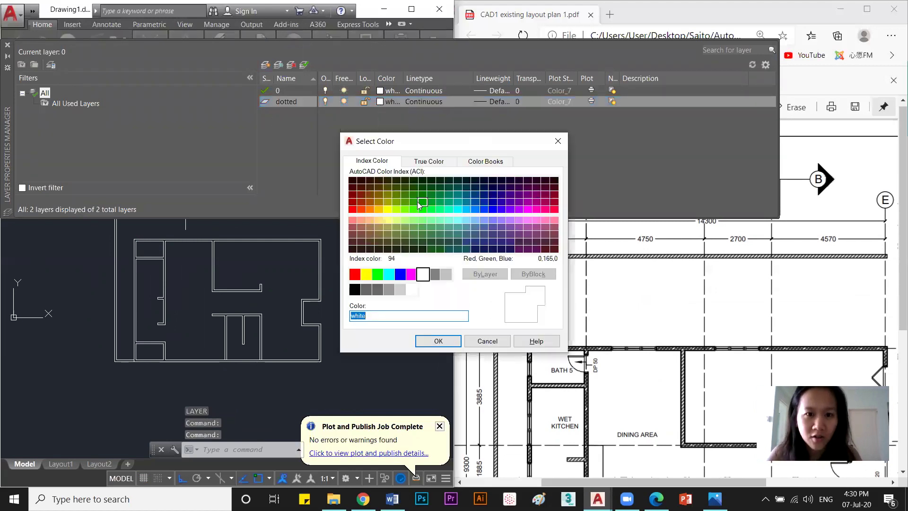
left_click(387, 209)
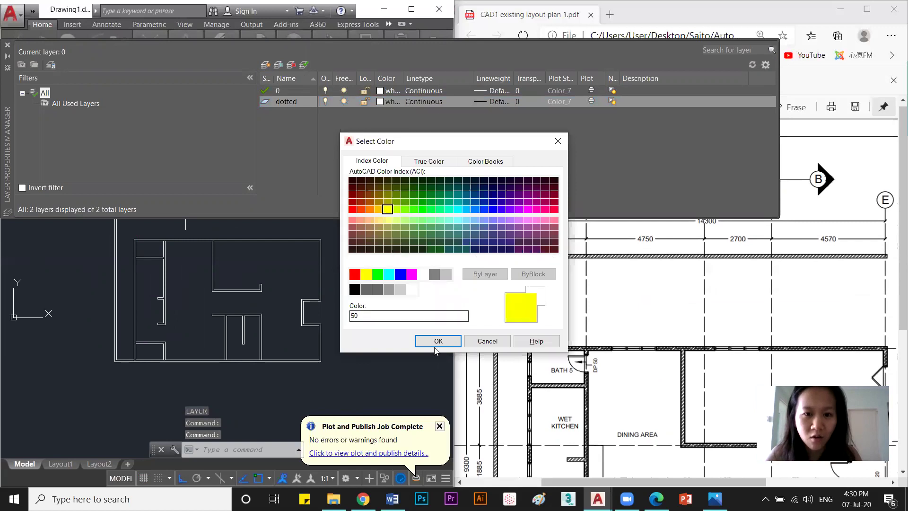
key("Return")
Load the ACAD_ISO03W100 dashed linetype, assign it to the dotted layer, and close the layer manager.
left_click(435, 103)
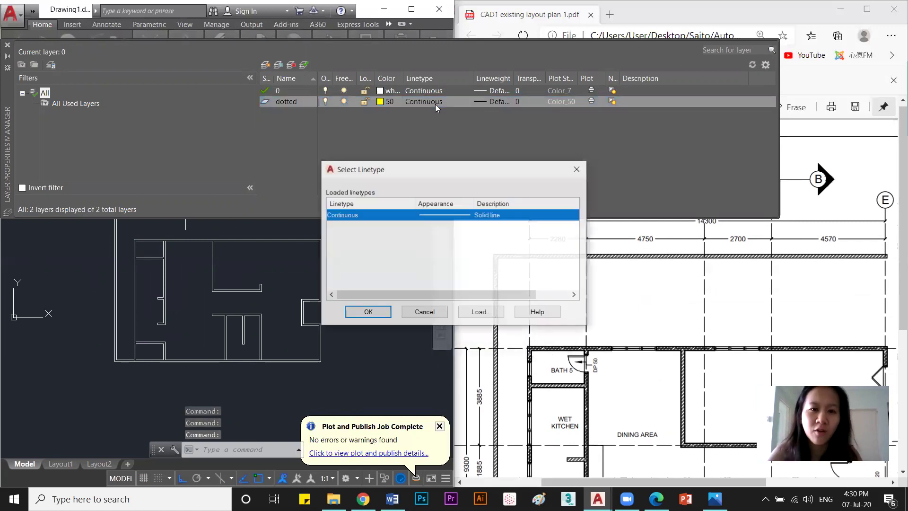
left_click(481, 312)
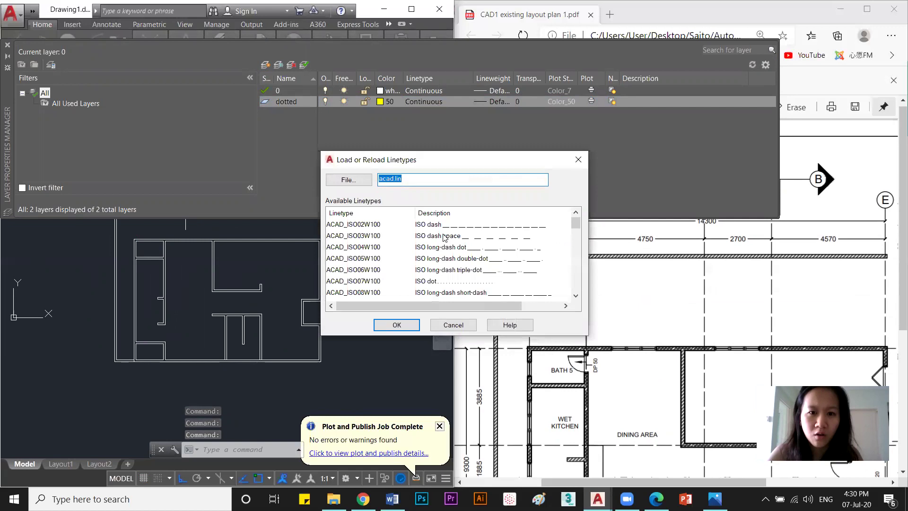
left_click(355, 237)
left_click(404, 328)
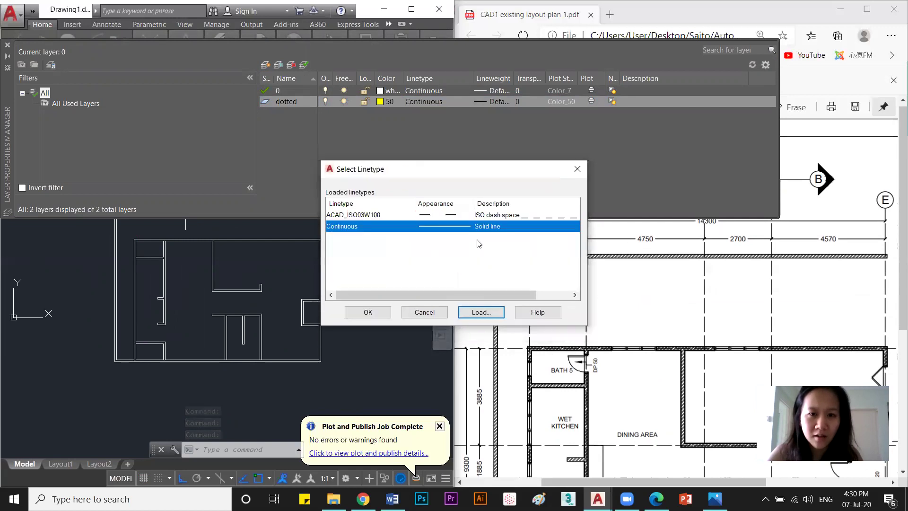
left_click(469, 216)
left_click(368, 312)
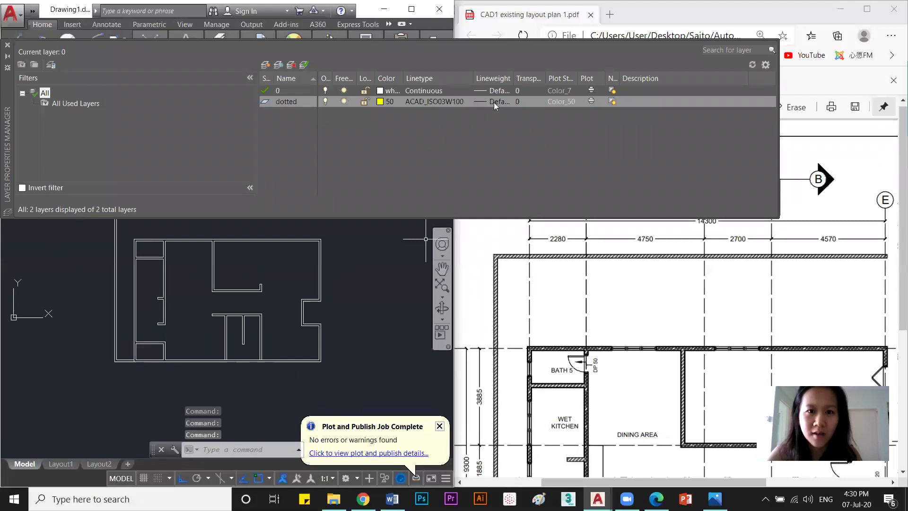
left_click(7, 47)
key("Escape")
key("Escape")
key("Escape")
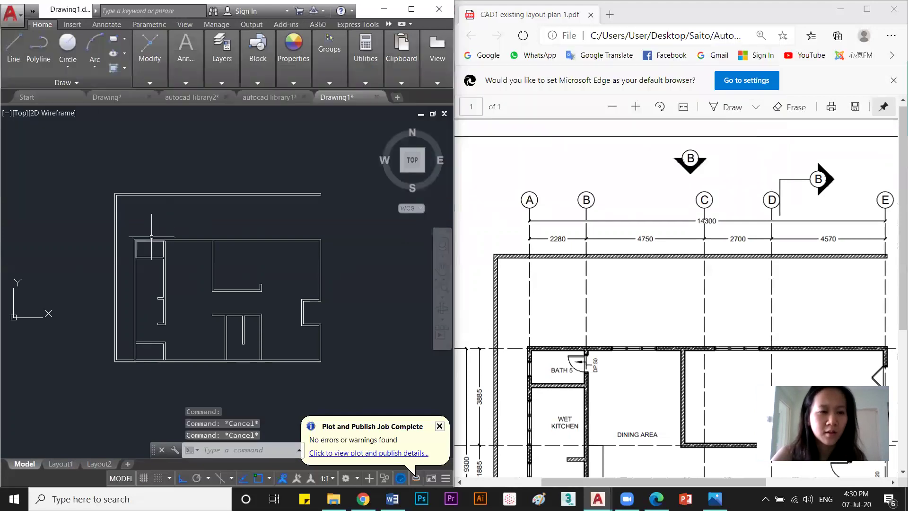
middle_click_drag(142, 225, 161, 239)
type("l")
key("Return")
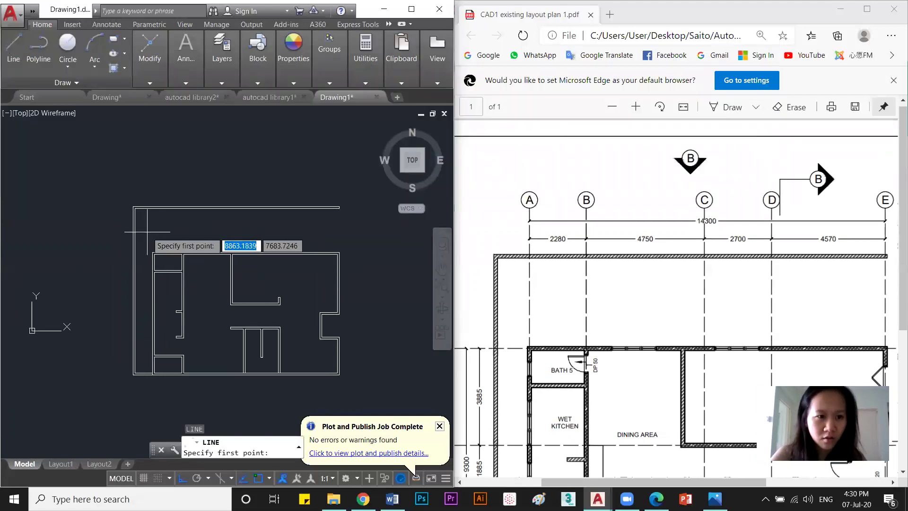
key("Escape")
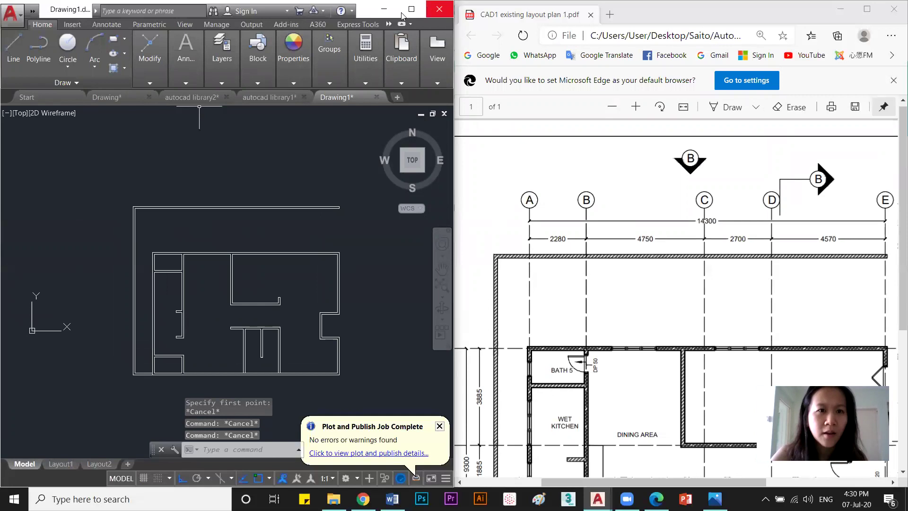
Make the dotted layer current.
left_click(226, 71)
left_click(299, 96)
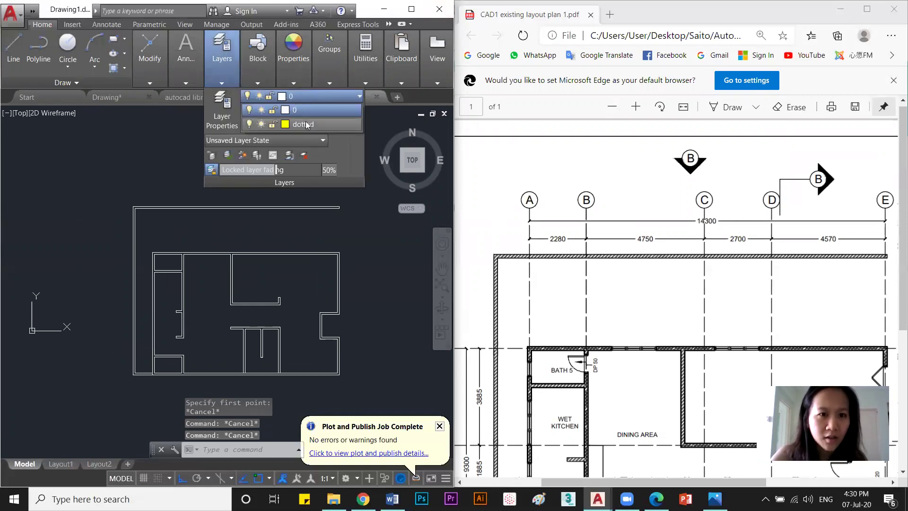
left_click(303, 124)
Draw a vertical line about 6260 long from the house's northwest outer corner north past the boundary wall.
scroll(169, 234, "up", 2)
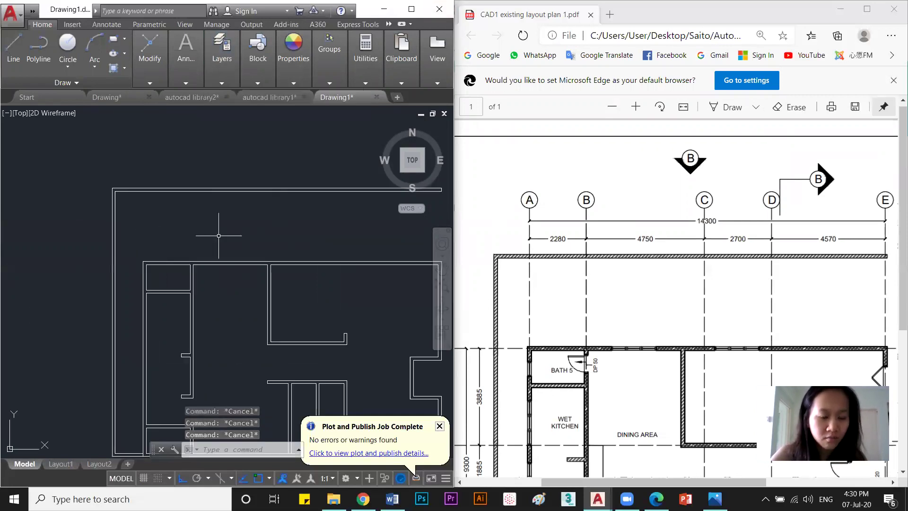
type("l")
key("Return")
left_click(143, 261)
scroll(145, 145, "down", 2)
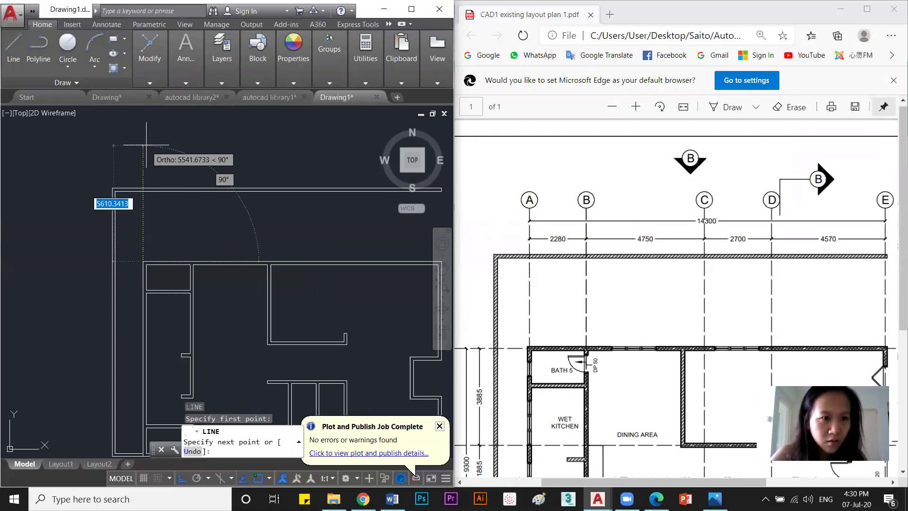
middle_click_drag(146, 144, 158, 223)
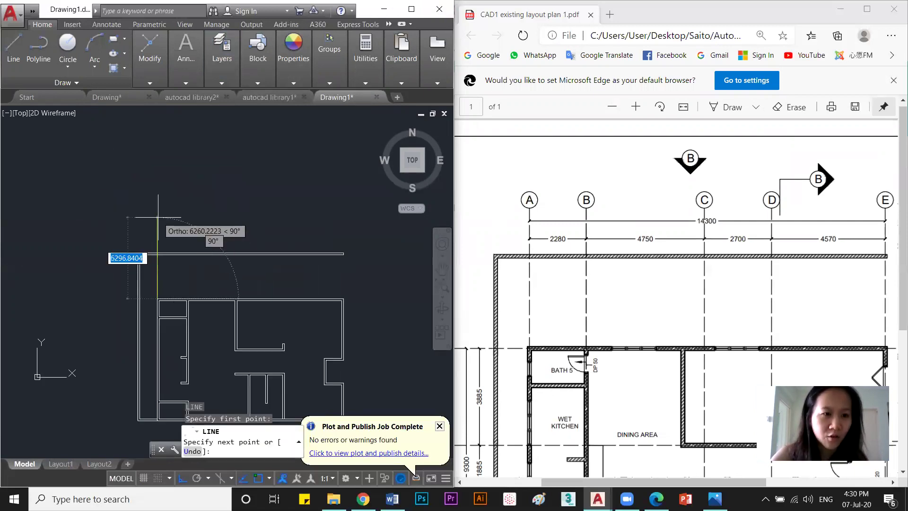
left_click(157, 215)
key("Return")
scroll(156, 245, "up", 3)
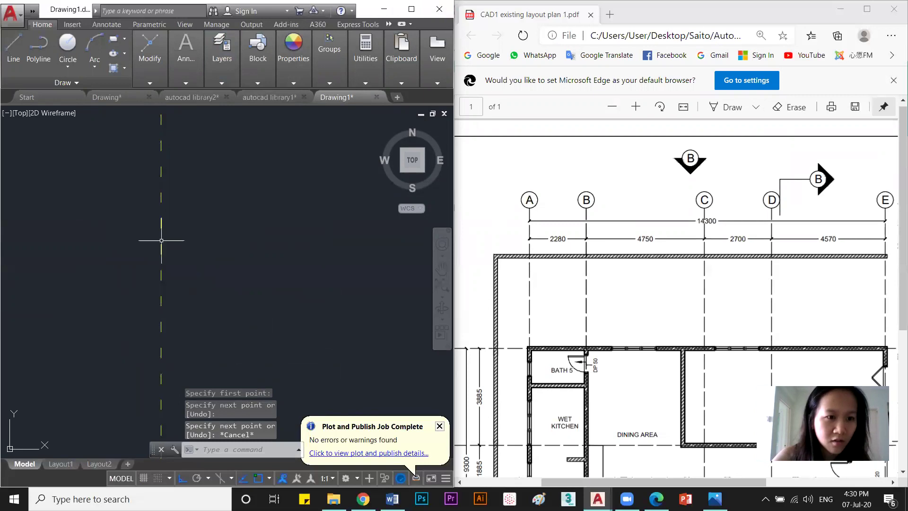
scroll(167, 237, "down", 5)
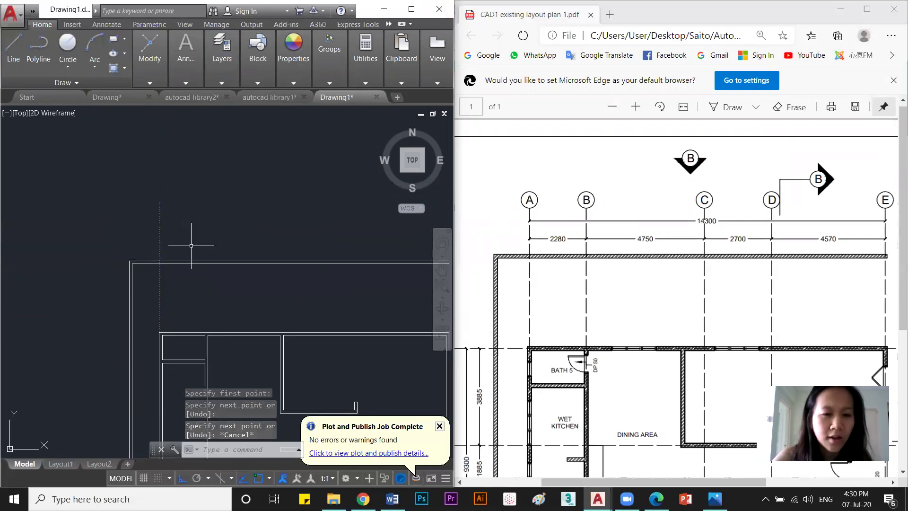
scroll(191, 246, "down", 3)
left_click(99, 198)
type("c")
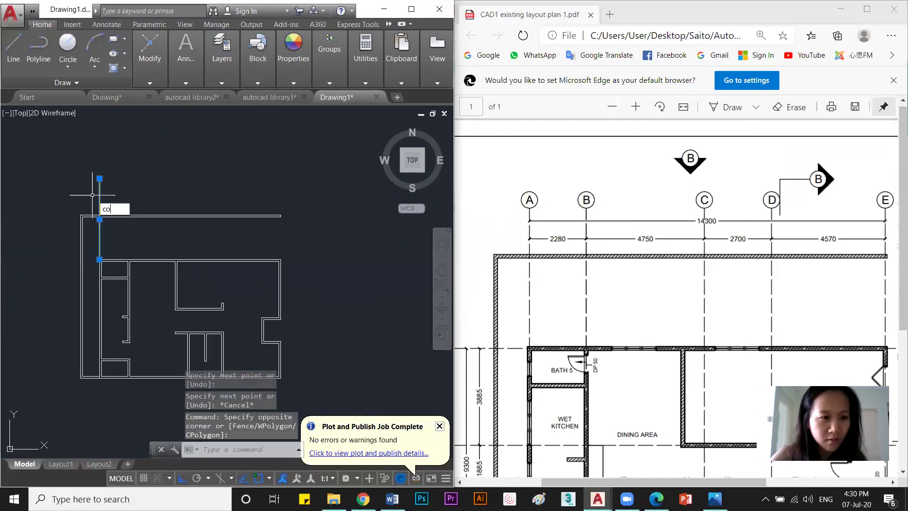
type("o")
key("Return")
scroll(96, 255, "up", 3)
scroll(99, 253, "up", 2)
middle_click_drag(107, 242, 185, 231)
key("Escape")
key("Escape")
Move the dashed line 75 east onto the centre of the house's west wall.
left_click(140, 244)
left_click(119, 228)
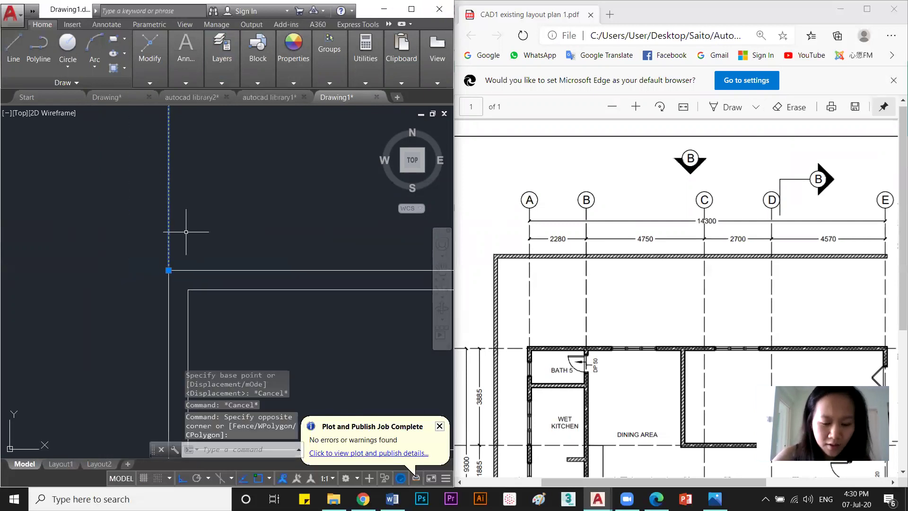
key("BackSpace")
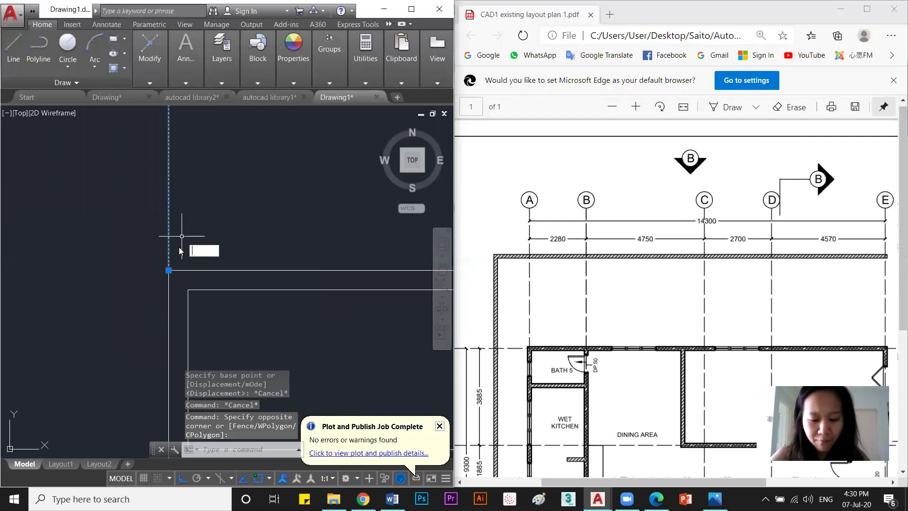
key("Return")
left_click(218, 207)
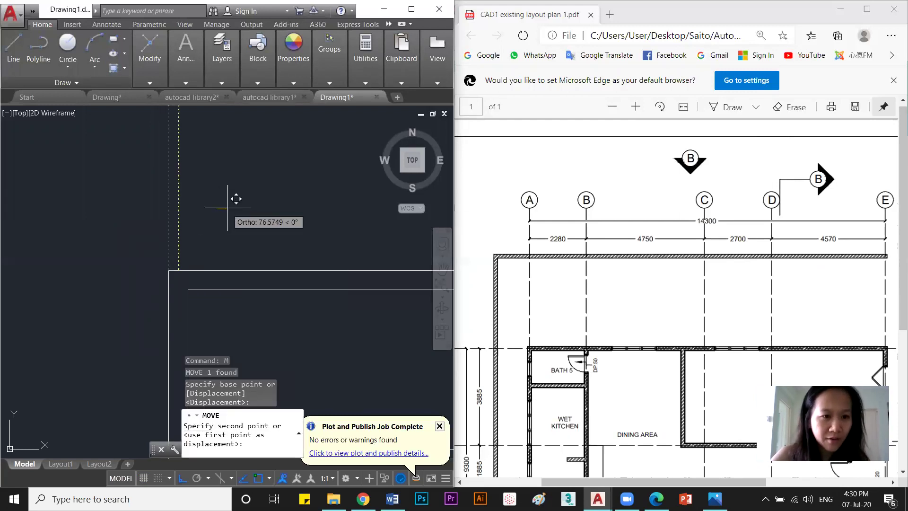
type("75")
key("Return")
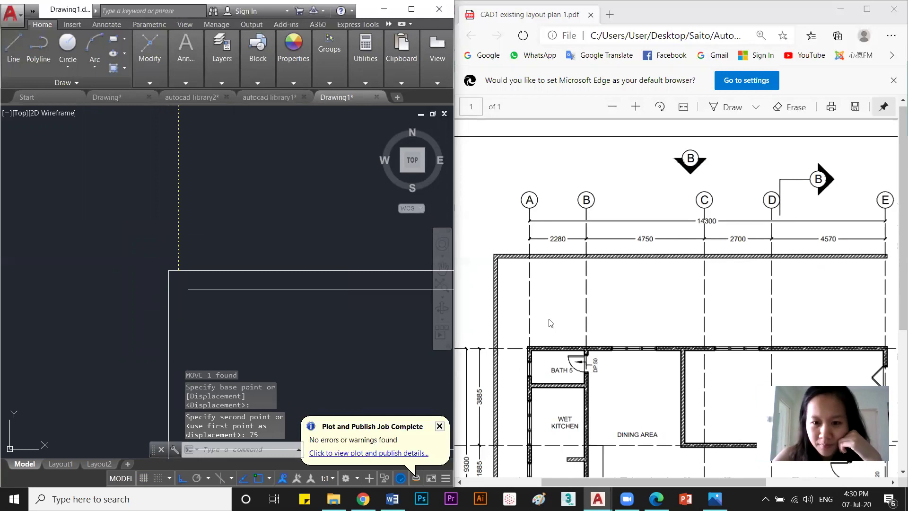
double_click(541, 210)
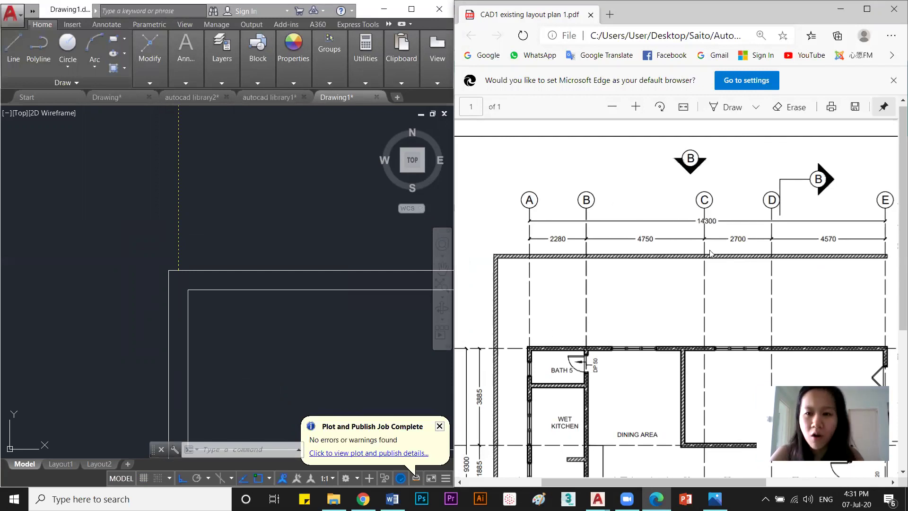
scroll(712, 354, "down", 5)
scroll(621, 351, "up", 5)
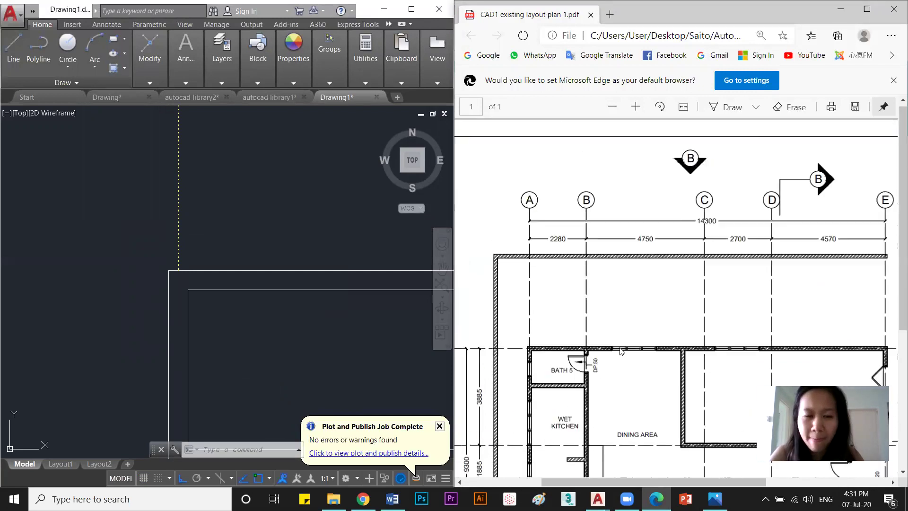
scroll(223, 220, "down", 4)
left_click(222, 220)
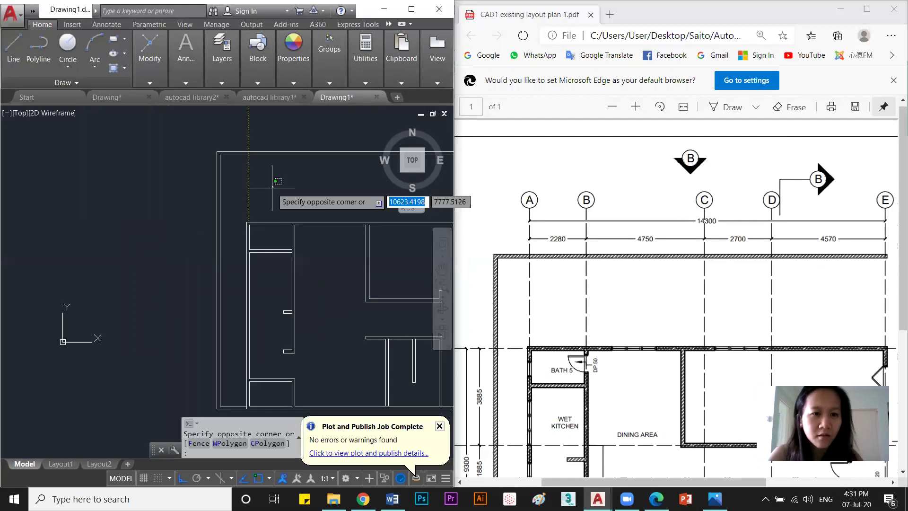
key("Escape")
key("Escape")
key("Escape")
left_click(223, 220)
left_click(197, 209)
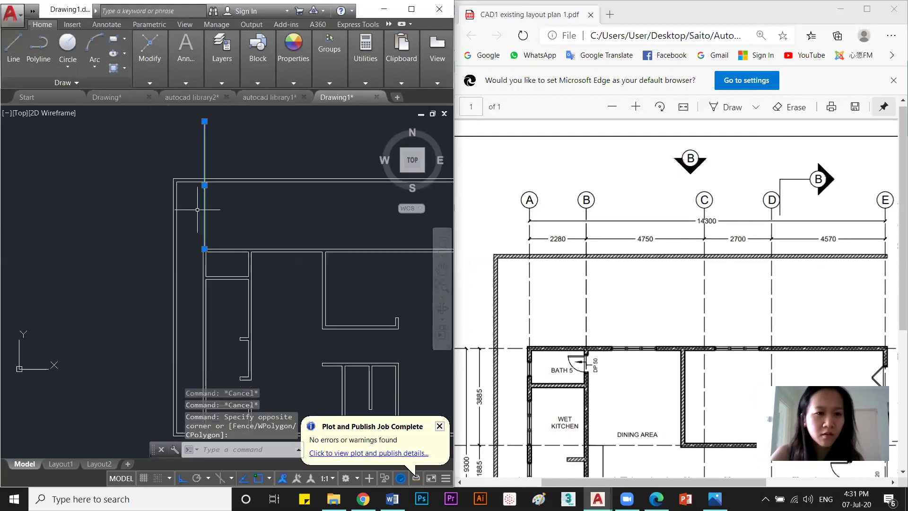
scroll(204, 239, "up", 2)
key("Return")
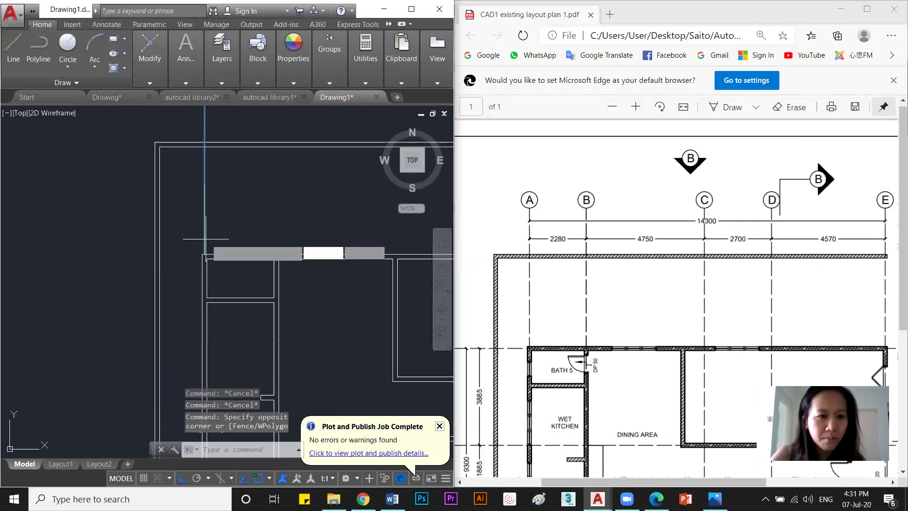
scroll(203, 236, "up", 3)
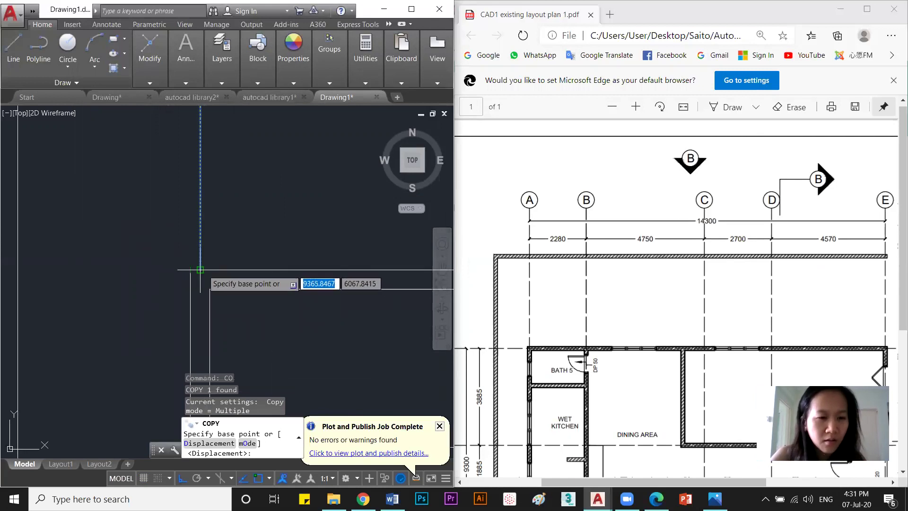
scroll(200, 269, "down", 2)
key("Escape")
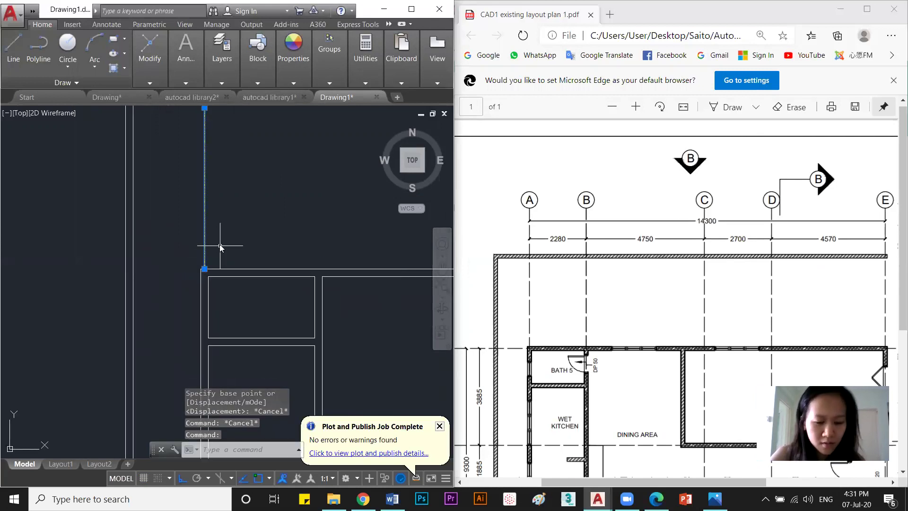
Copy the west-wall gridline east onto the centre of the wall between Bath 5 and the dining area.
key("Return")
scroll(208, 284, "up", 3)
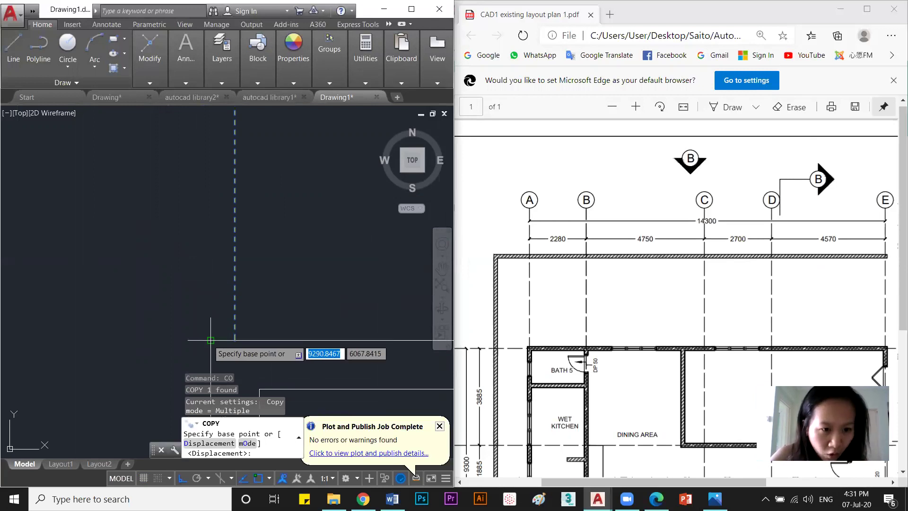
left_click(234, 340)
scroll(279, 307, "down", 3)
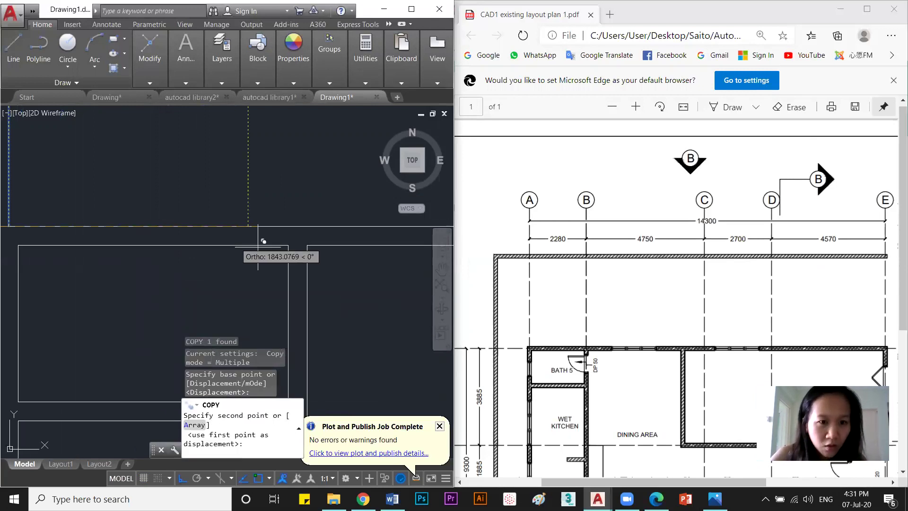
left_click(286, 239)
scroll(298, 249, "down", 2)
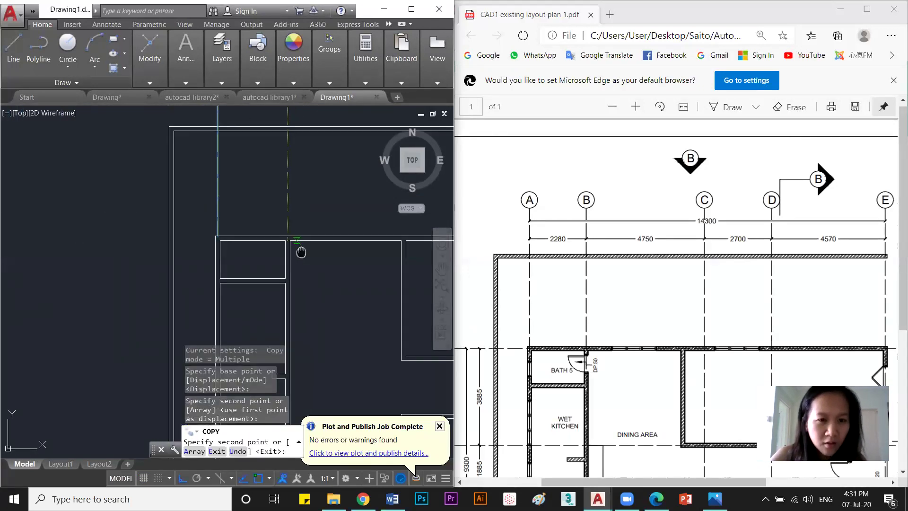
Place another copy of the gridline on the wall along the dining area's east side.
scroll(292, 252, "up", 3)
left_click(286, 248)
scroll(285, 250, "down", 8)
middle_click_drag(286, 250, 214, 262)
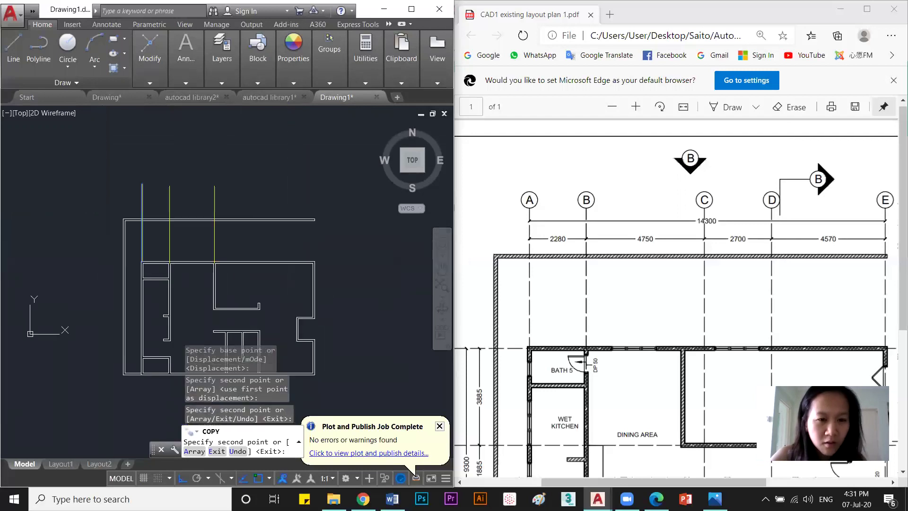
scroll(775, 321, "down", 4)
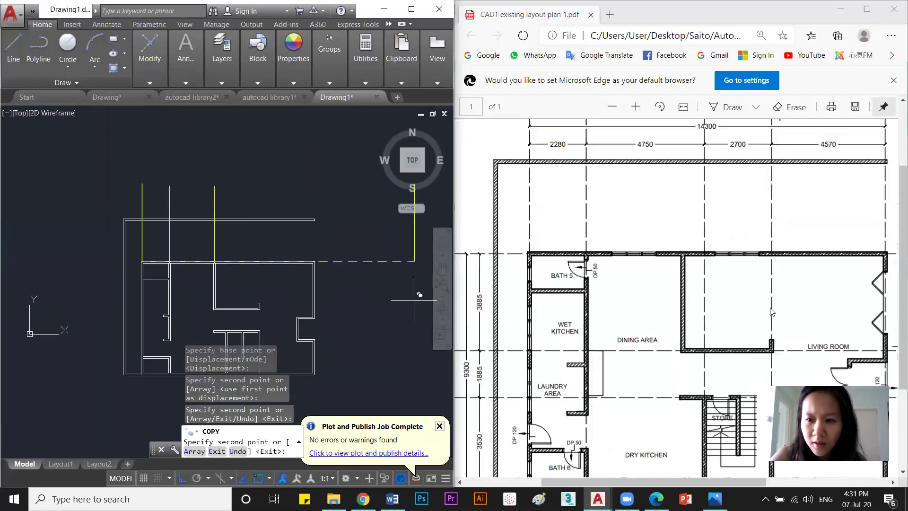
Place further gridline copies on the stair's east wall and the house's east outer wall, and finish copying.
scroll(268, 256, "up", 4)
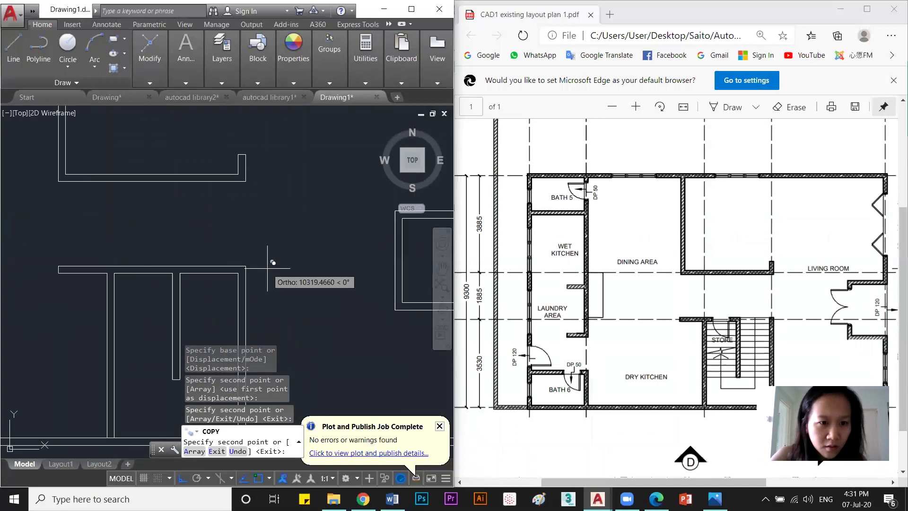
left_click(243, 267)
scroll(246, 294, "down", 4)
scroll(331, 239, "up", 3)
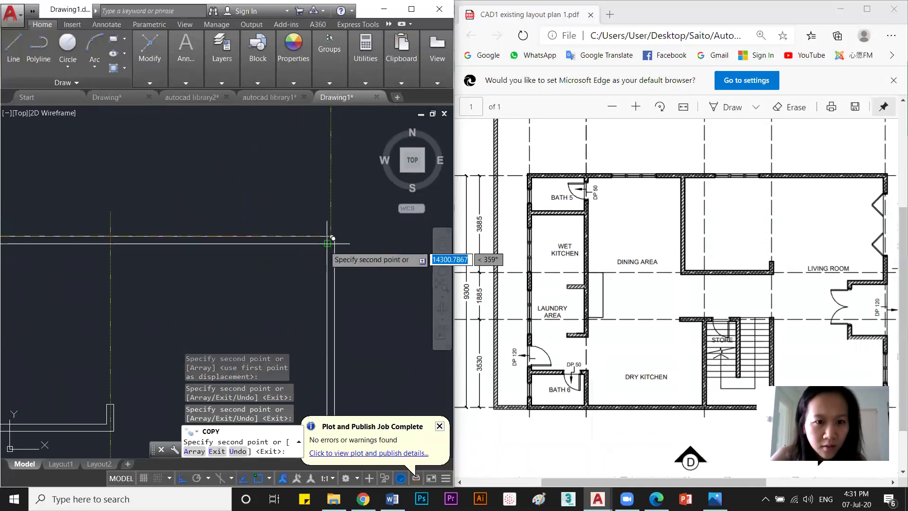
key("Escape")
scroll(323, 251, "down", 5)
scroll(270, 221, "down", 2)
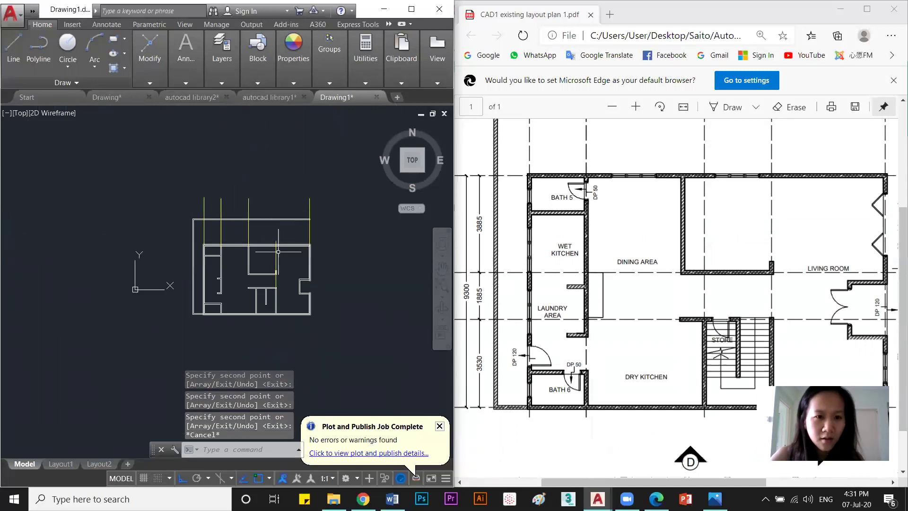
Draw a horizontal guide line from the top end of the westernmost gridline east past the east wall.
scroll(277, 248, "up", 2)
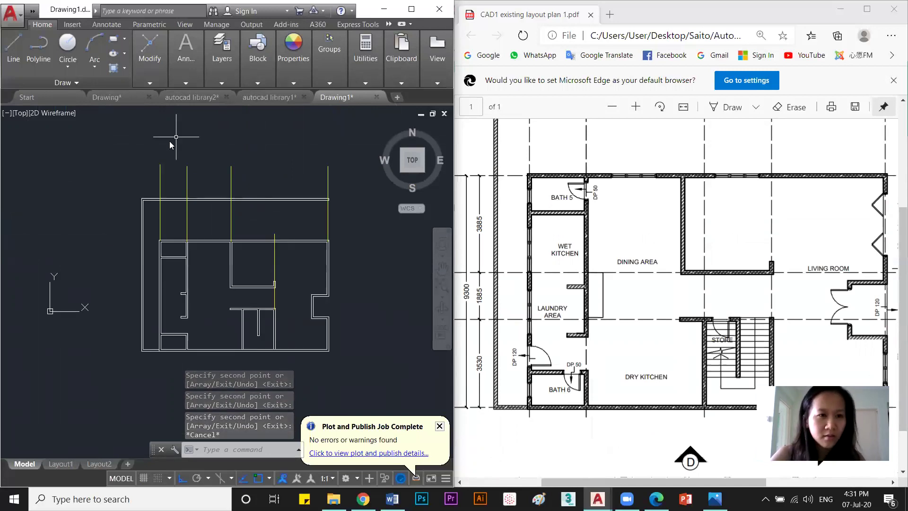
type("l")
key("Return")
left_click(160, 165)
scroll(167, 164, "down", 2)
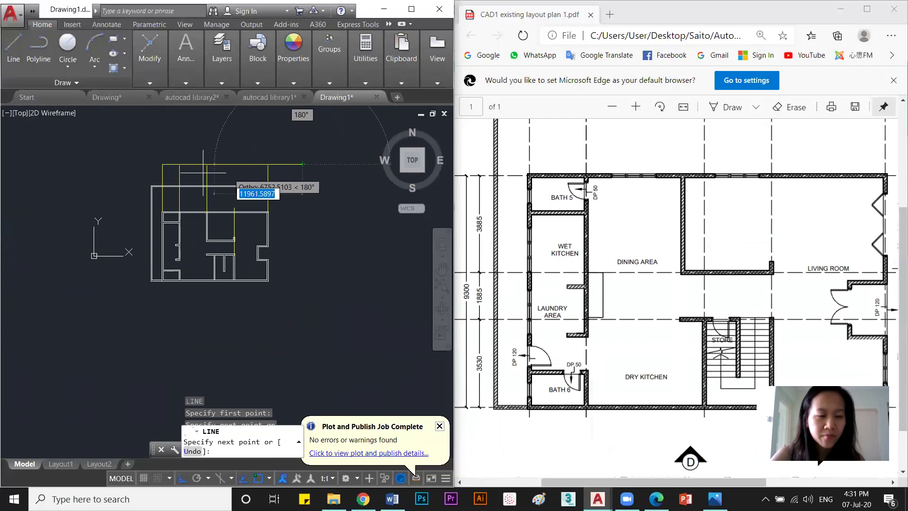
left_click(265, 166)
key("Escape")
scroll(260, 165, "up", 4)
scroll(272, 170, "down", 2)
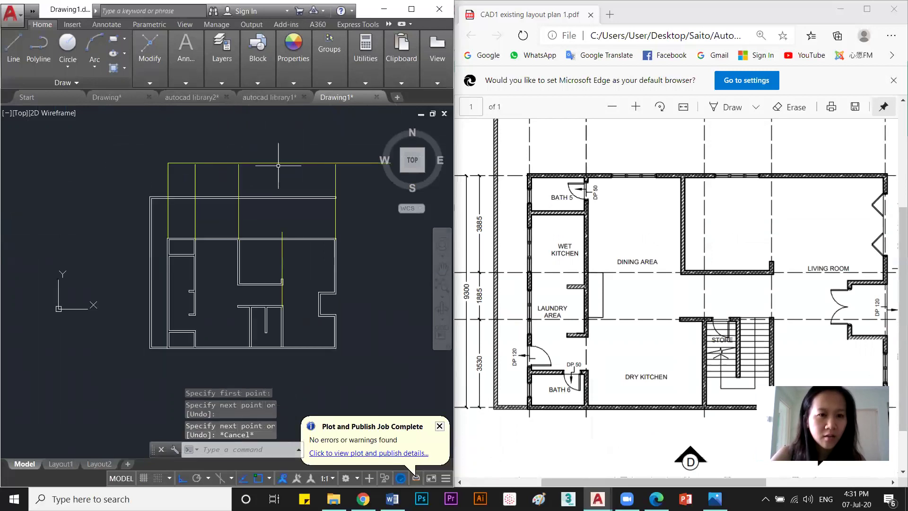
Move the three other gridlines along the north wall up so their top ends meet the horizontal guide line.
left_click(394, 239)
left_click(191, 178)
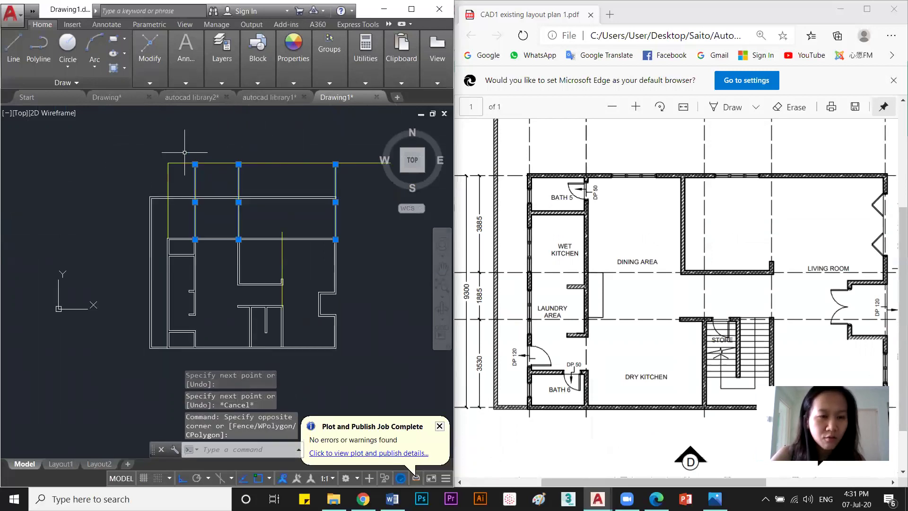
scroll(187, 154, "up", 4)
key("Return")
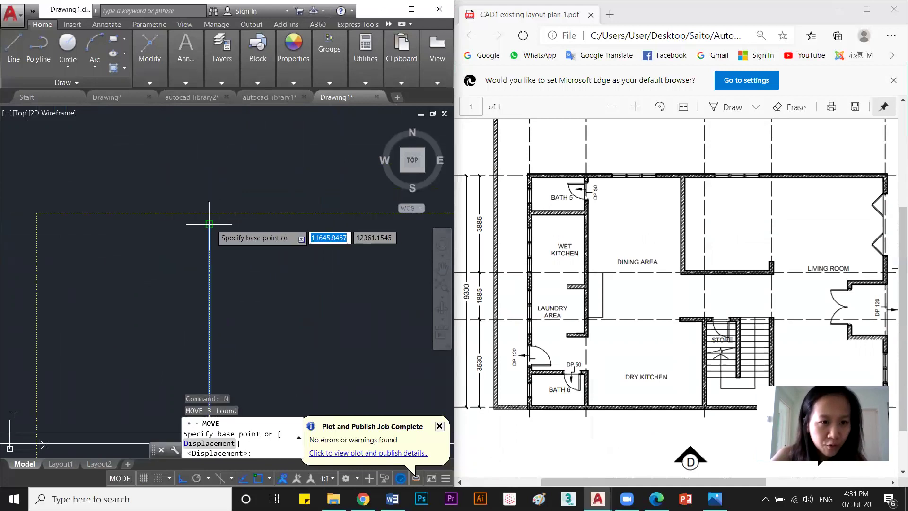
left_click(217, 204)
scroll(235, 221, "down", 2)
scroll(235, 221, "down", 2)
left_click(300, 227)
left_click(290, 217)
scroll(286, 286, "up", 2)
key("Escape")
Move the gridline at the stair's east wall straight up to the horizontal guide line.
left_click(291, 283)
left_click(281, 275)
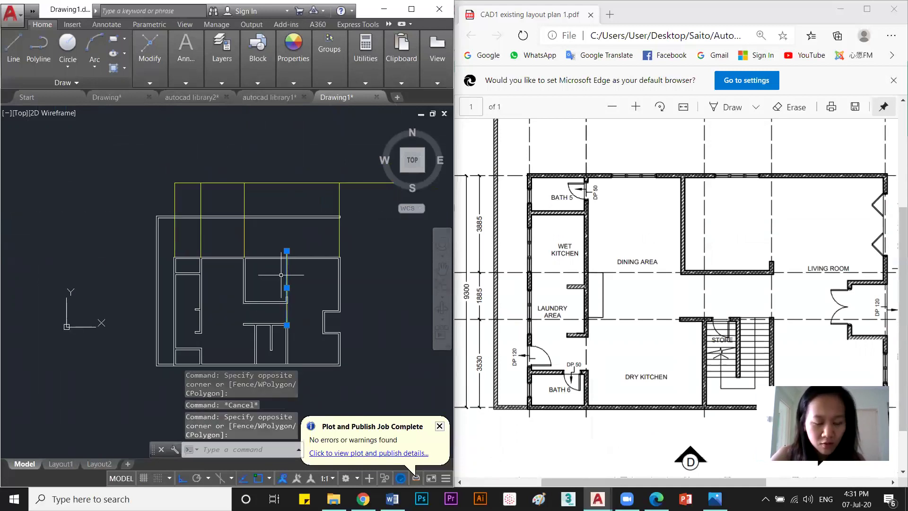
type("m")
key("Return")
left_click(286, 250)
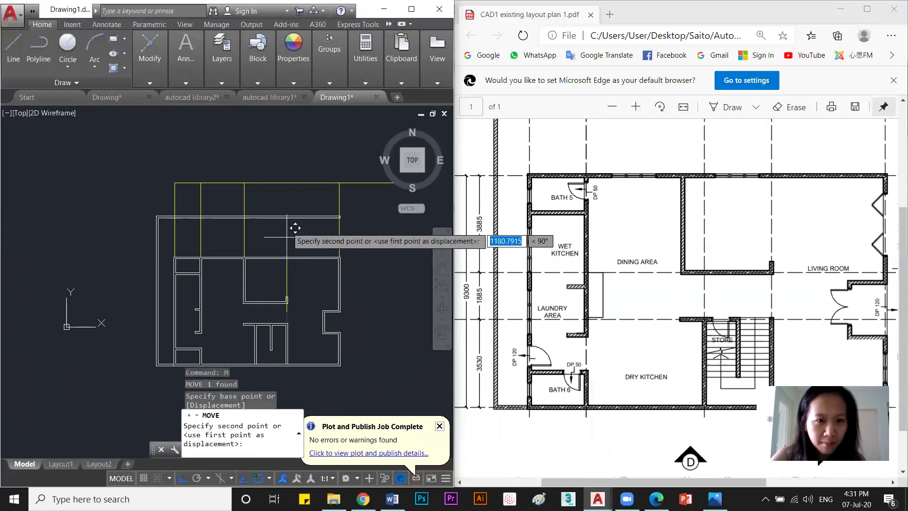
left_click(295, 173)
Delete the horizontal guide line above the gridlines.
scroll(301, 206, "down", 2)
left_click(320, 203)
left_click(312, 184)
key("Delete")
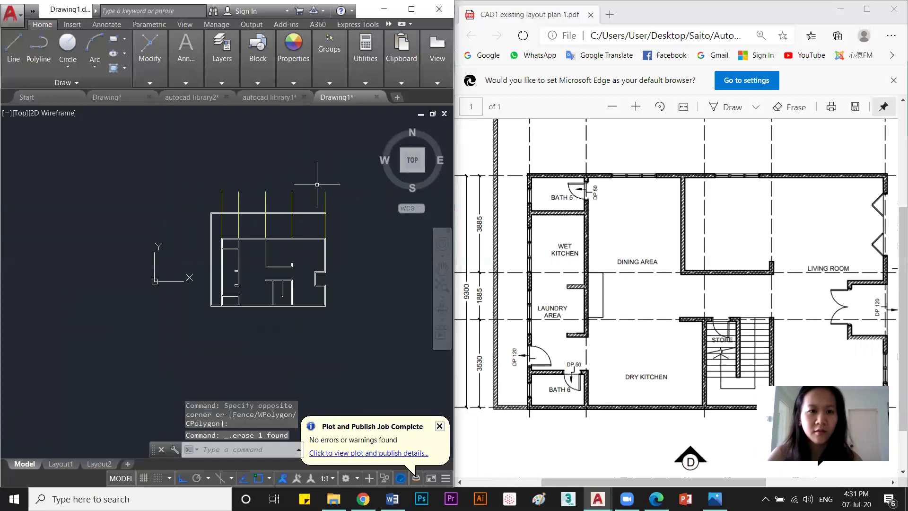
Add the multiline text "A" just above the westernmost gridline.
scroll(869, 205, "up", 4)
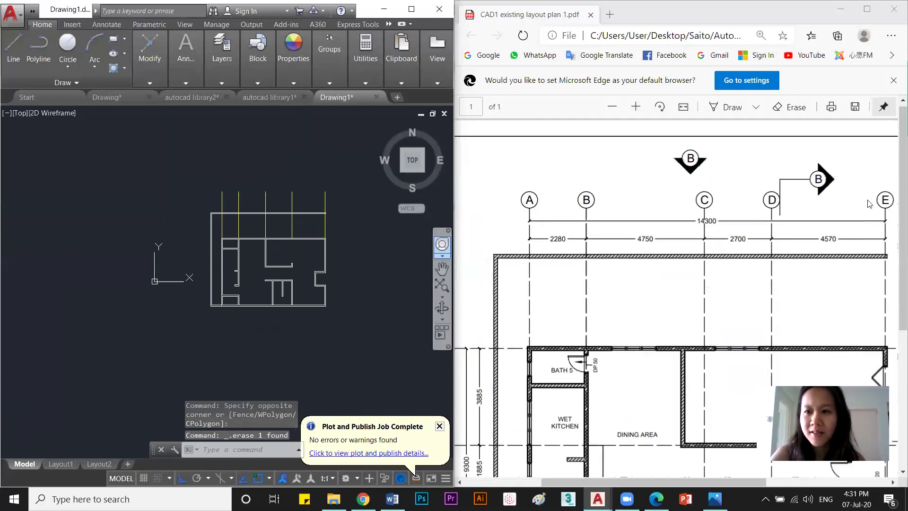
scroll(227, 189, "up", 8)
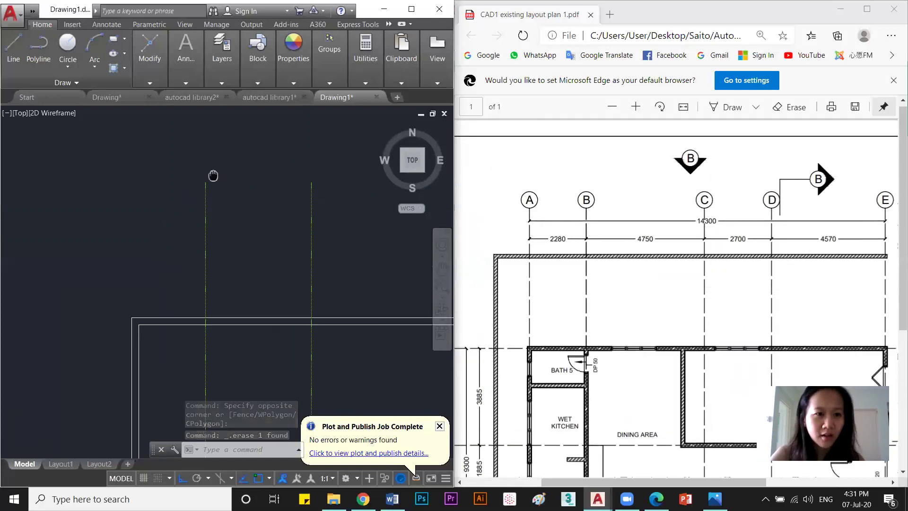
type("t")
key("Return")
left_click(162, 184)
left_click(184, 207)
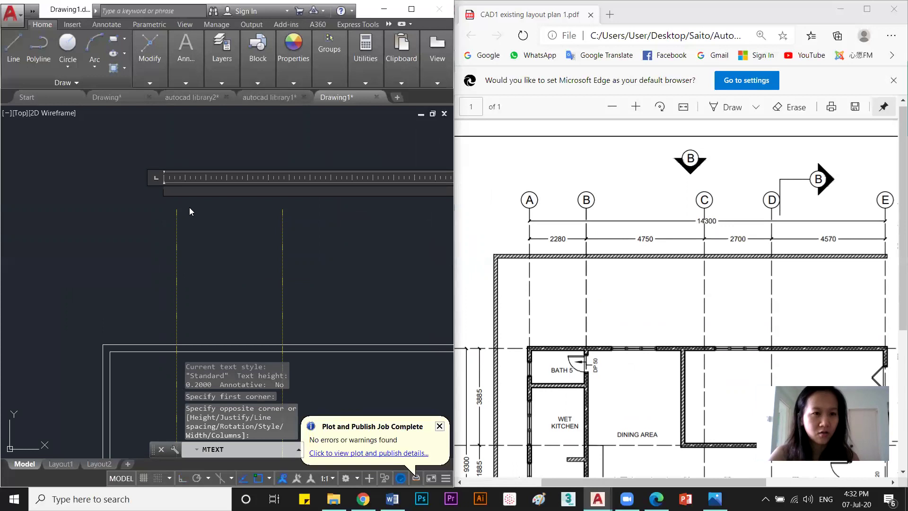
left_click(128, 221)
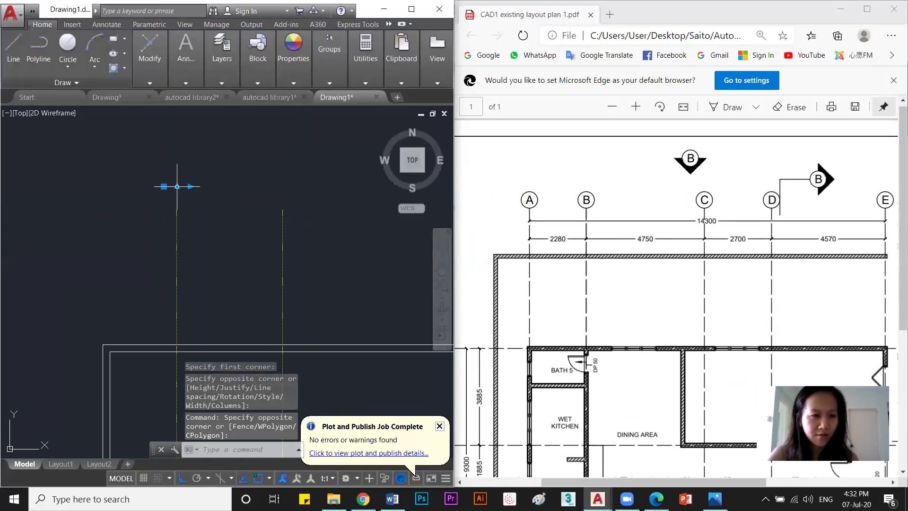
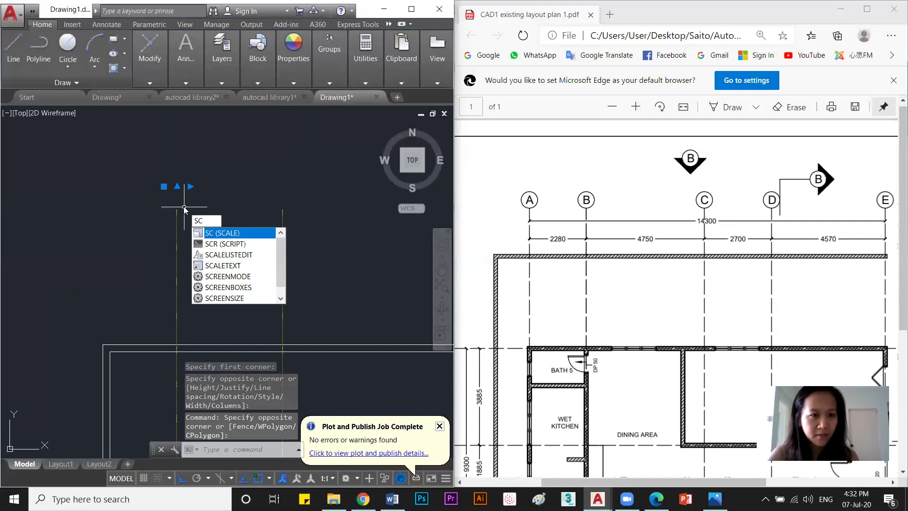
Scale the text A from its upper-left corner by a factor of 100 twice.
key("Return")
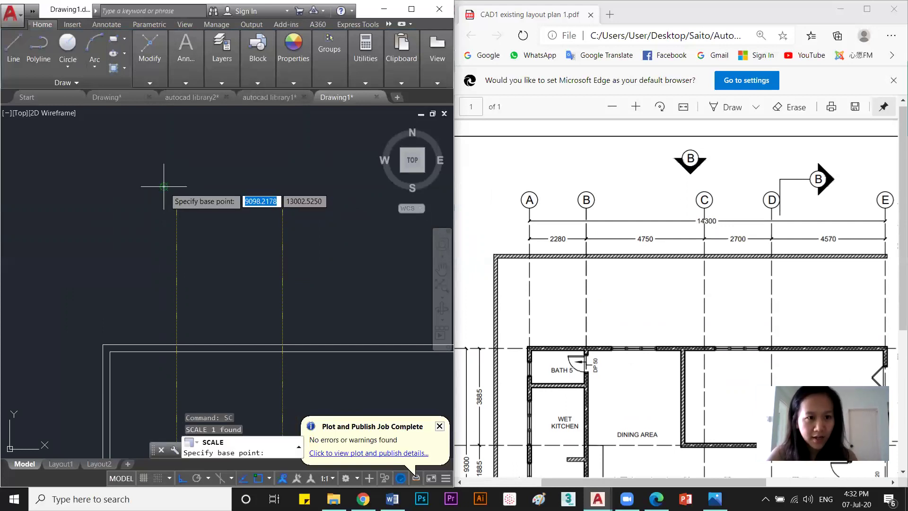
left_click(163, 186)
key("Return")
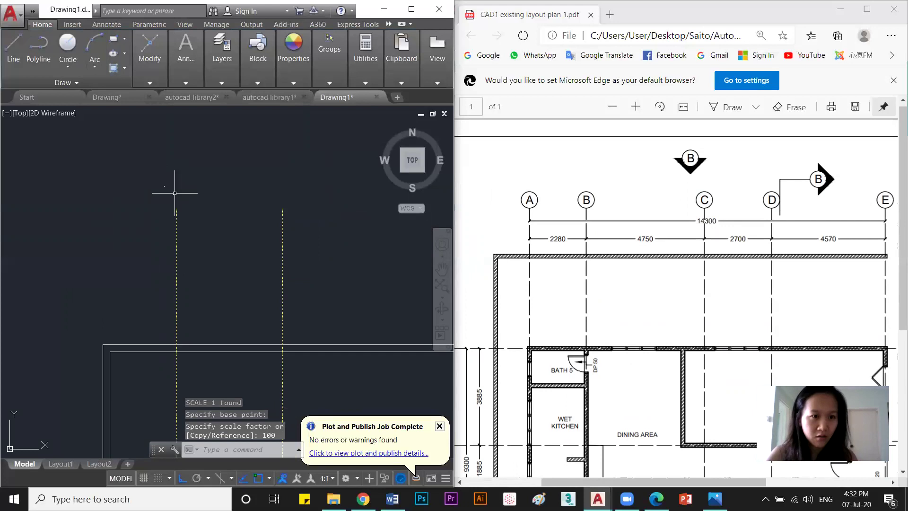
left_click(162, 181)
type("SC")
key("Return")
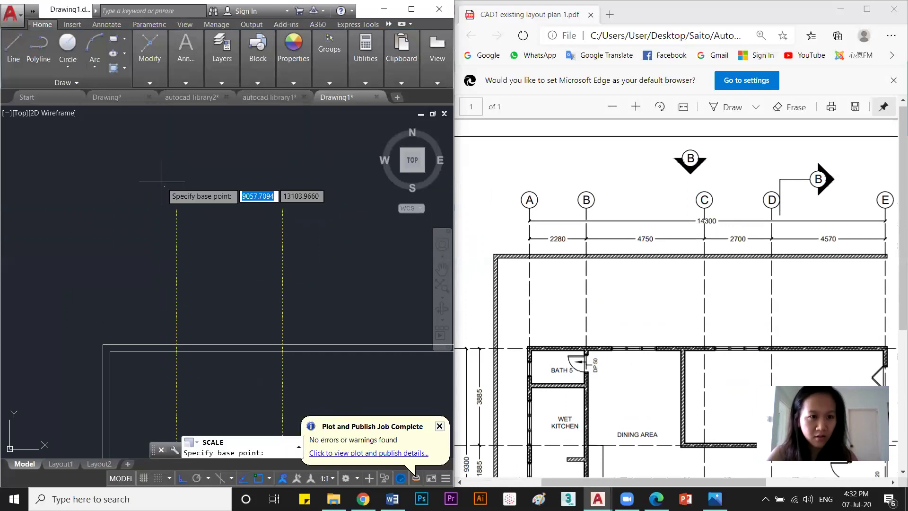
left_click(163, 186)
key("Return")
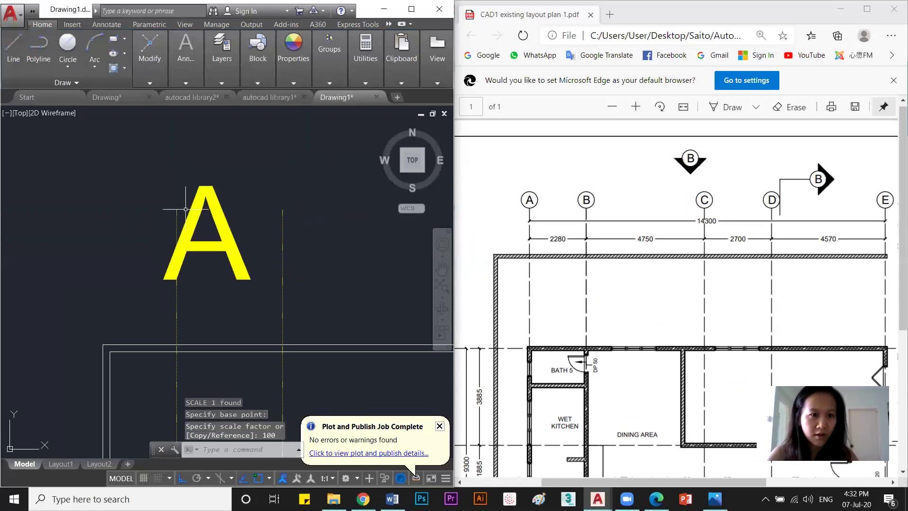
Scale the letter A by a factor of 0.3 from its upper-left corner.
left_click(213, 226)
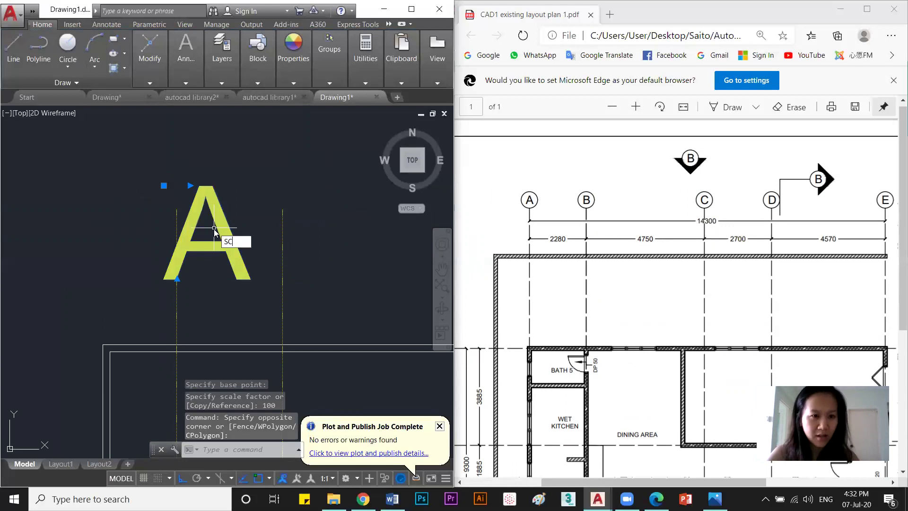
type("SC")
key("Return")
left_click(164, 185)
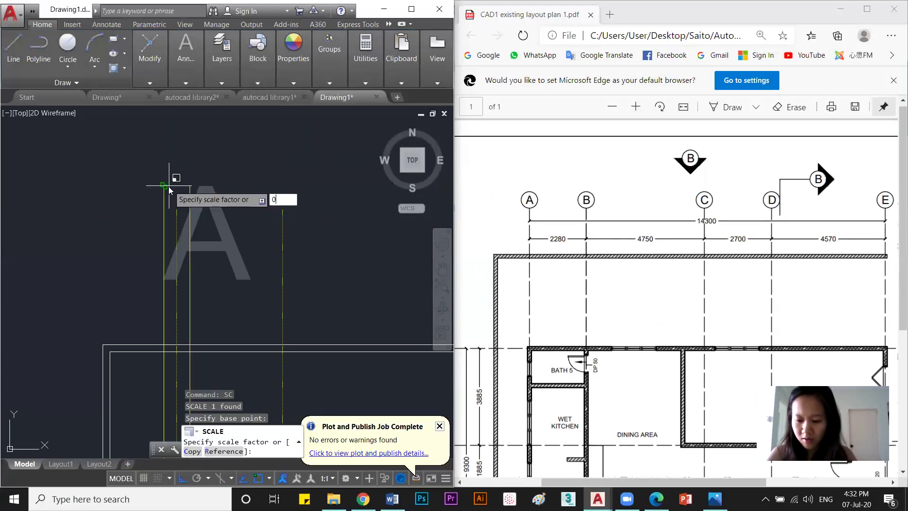
type("0.3")
key("Return")
Move the letter A up so it sits clear above the westernmost gridline.
left_click(177, 199)
type("M")
key("Return")
left_click(224, 221)
left_click(225, 205)
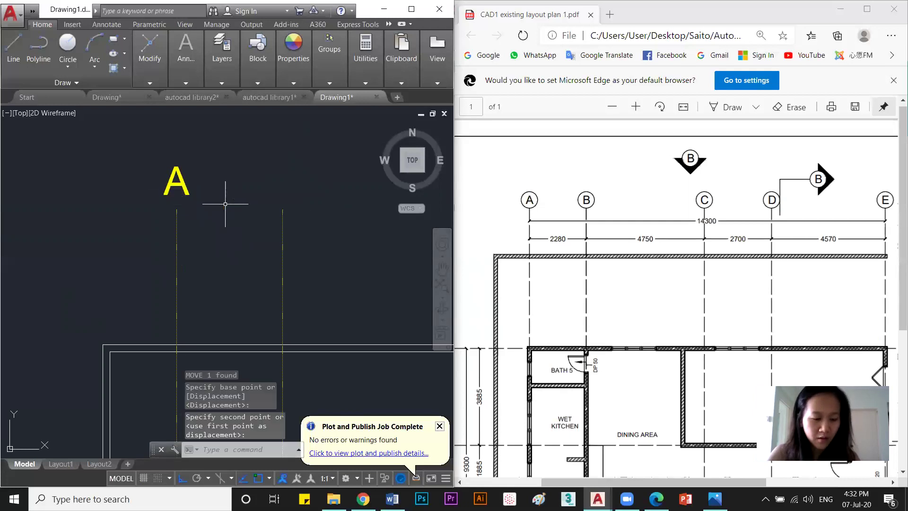
Draw a circle centred on the letter A with its radius reaching the top end of the gridline.
type("C")
key("Return")
scroll(174, 183, "up", 3)
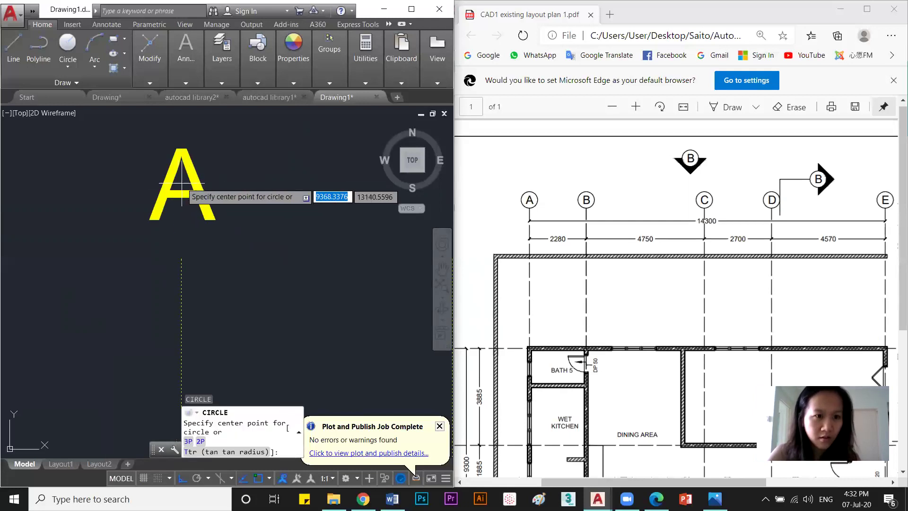
left_click(182, 181)
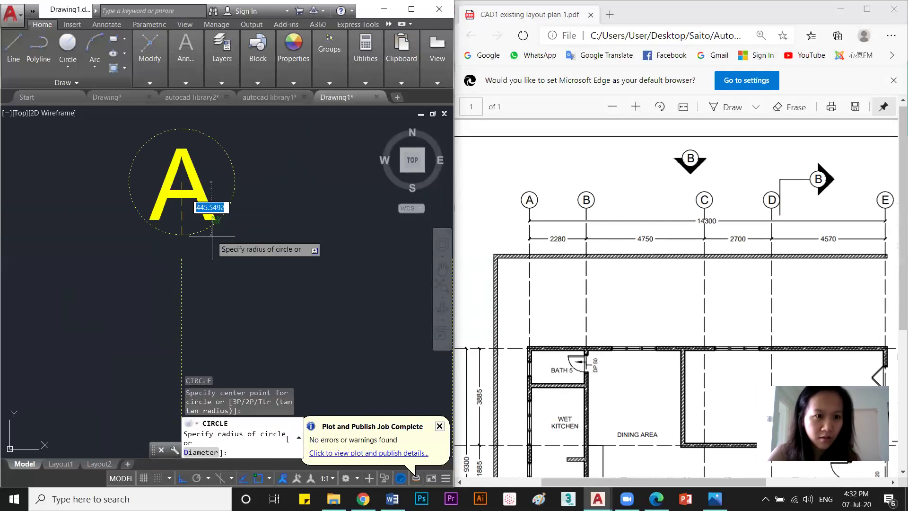
left_click(181, 259)
Assign the circle around the letter A to layer 0.
left_click(254, 202)
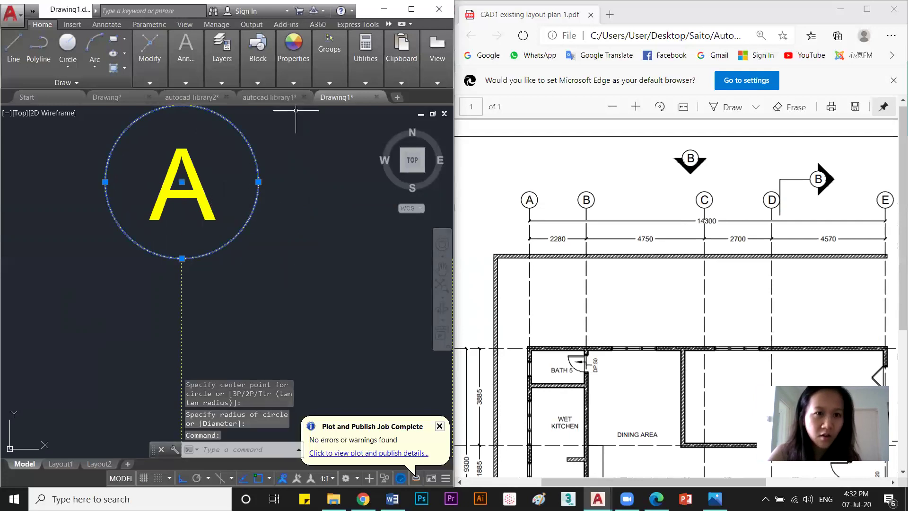
left_click(223, 84)
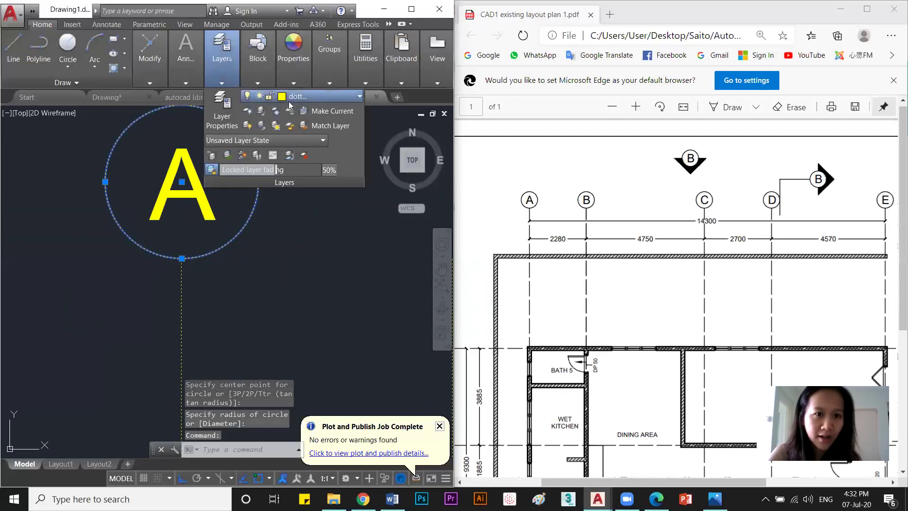
left_click(289, 111)
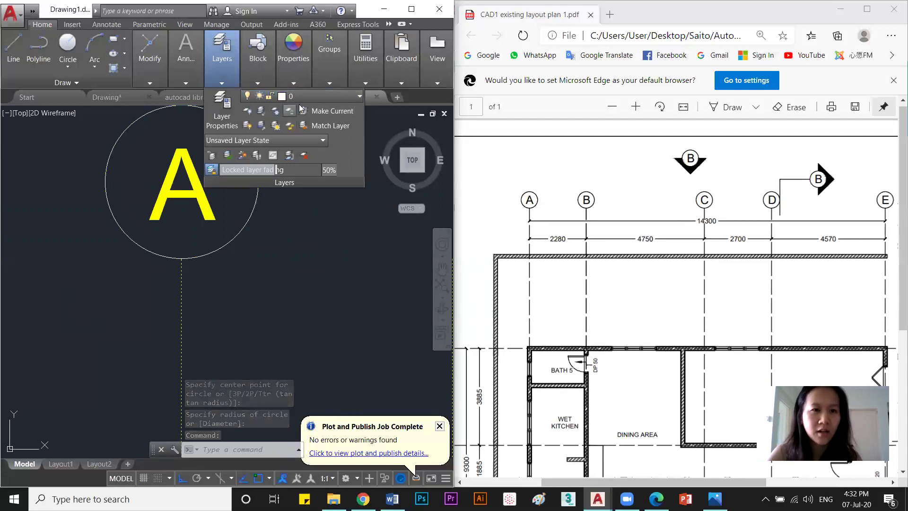
left_click(248, 246)
key("Escape")
Assign the letter A inside the circle to layer 0.
left_click(262, 257)
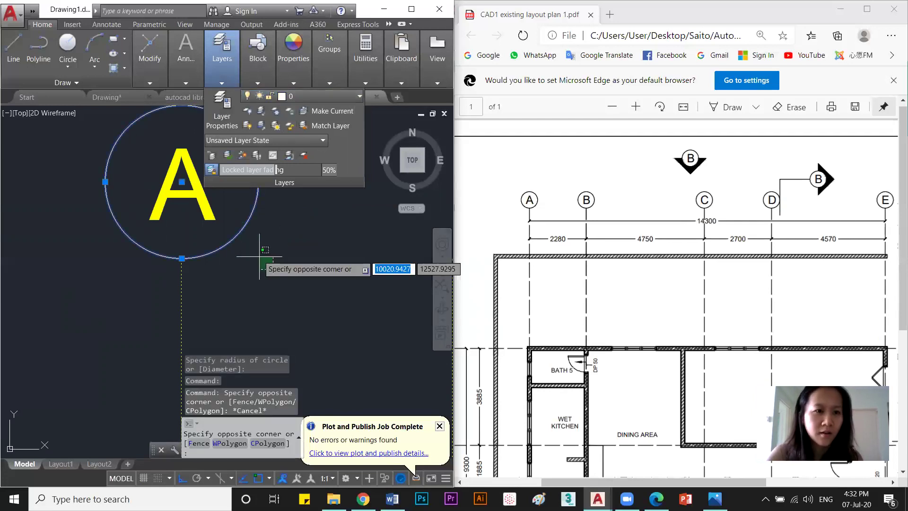
key("Escape")
key("Escape")
left_click(230, 207)
left_click(192, 179)
mouse_move(222, 52)
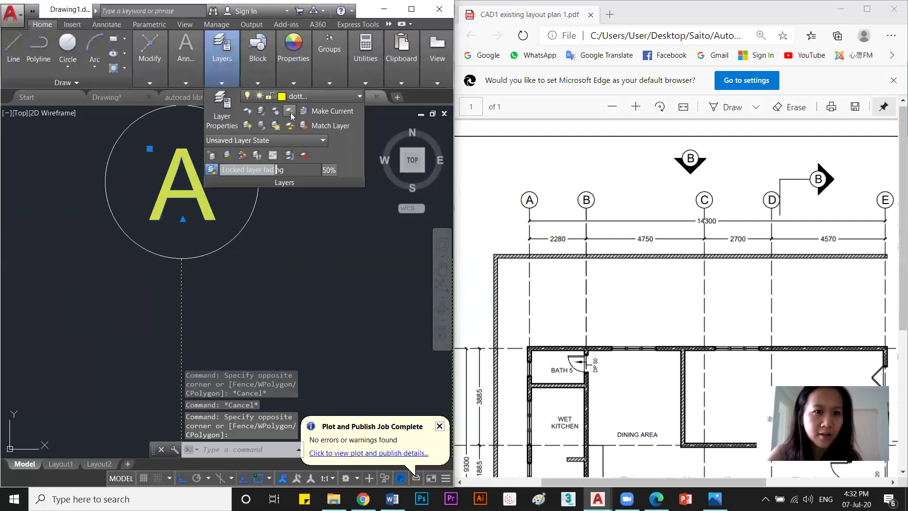
left_click(300, 96)
left_click(293, 106)
left_click(295, 219)
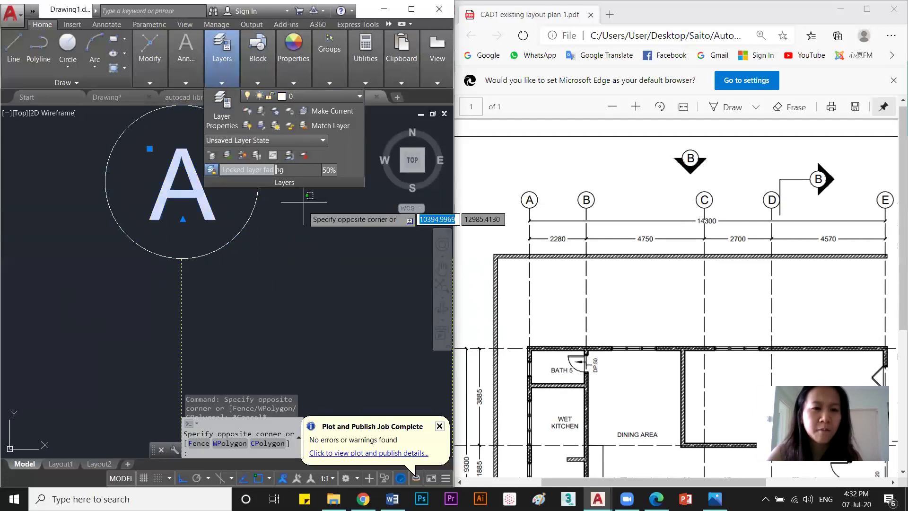
key("Escape")
key("Escape")
scroll(295, 219, "down", 5)
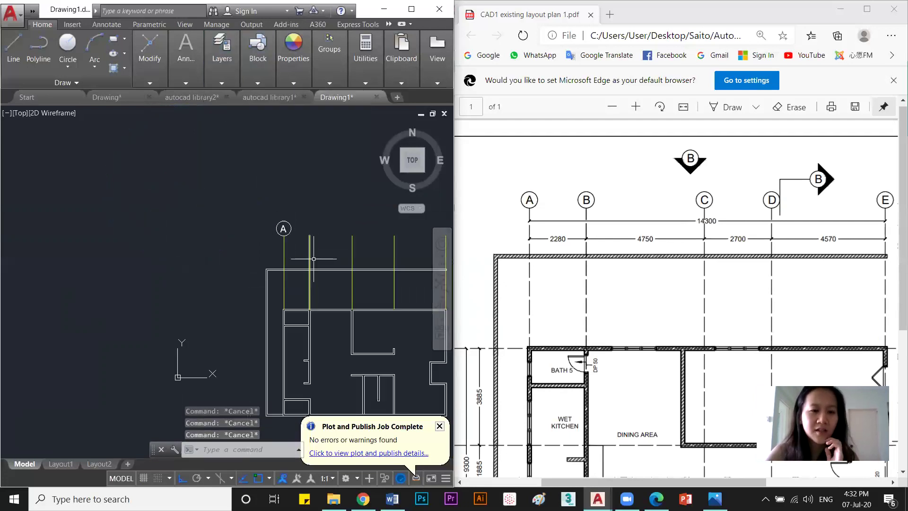
middle_click_drag(312, 258, 239, 225)
scroll(651, 296, "down", 4)
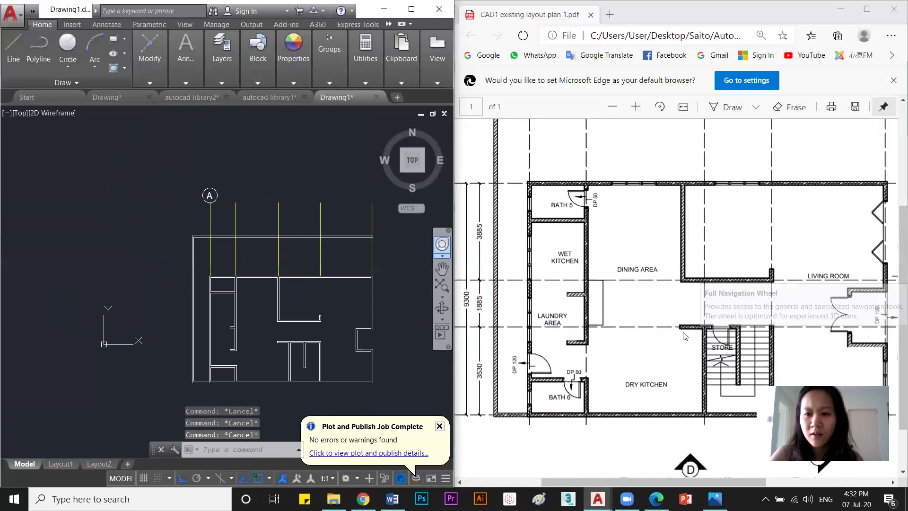
left_click(385, 268)
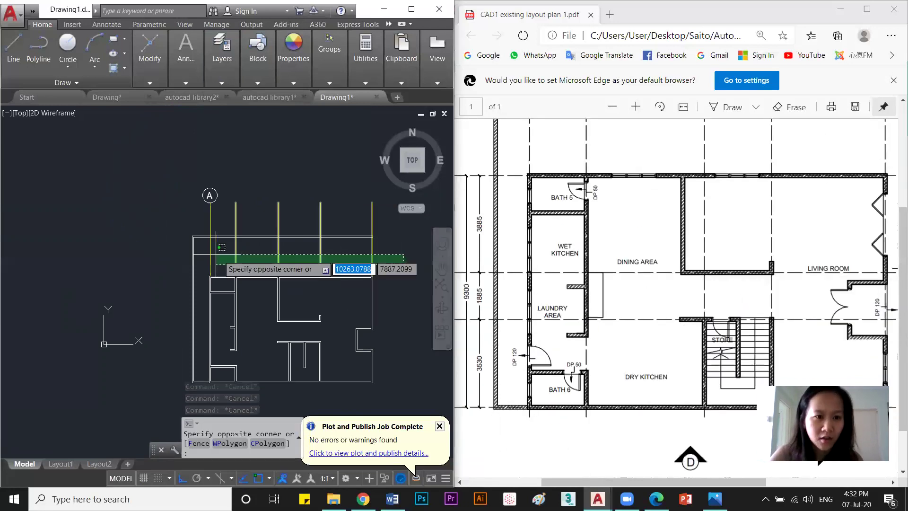
left_click(208, 251)
scroll(253, 284, "down", 3)
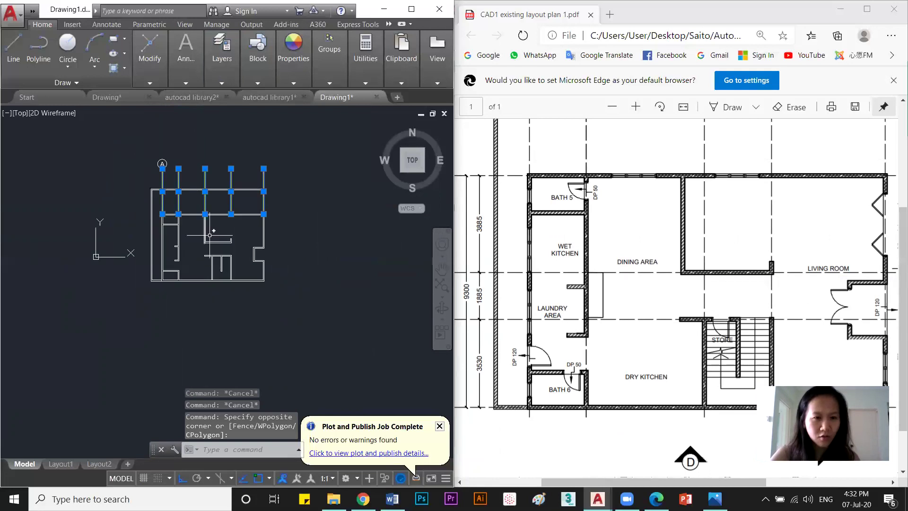
key("Escape")
key("Escape")
Draw a horizontal line just below the plan's southern wall, reaching past both sides of the building.
key("Return")
scroll(748, 377, "down", 1)
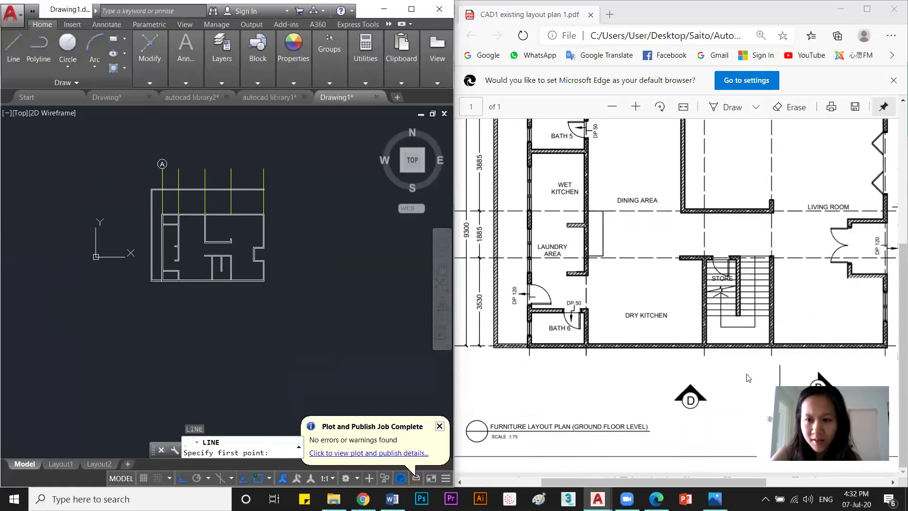
left_click(122, 284)
left_click(307, 285)
key("Escape")
Extend all five vertical gridlines down through the plan to the horizontal line below the southern wall.
left_click(312, 292)
left_click(303, 267)
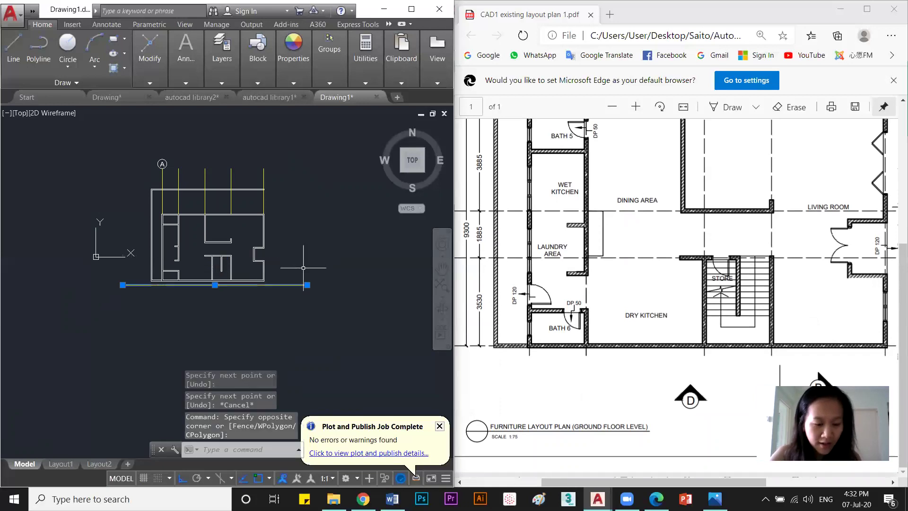
type("EX")
key("Return")
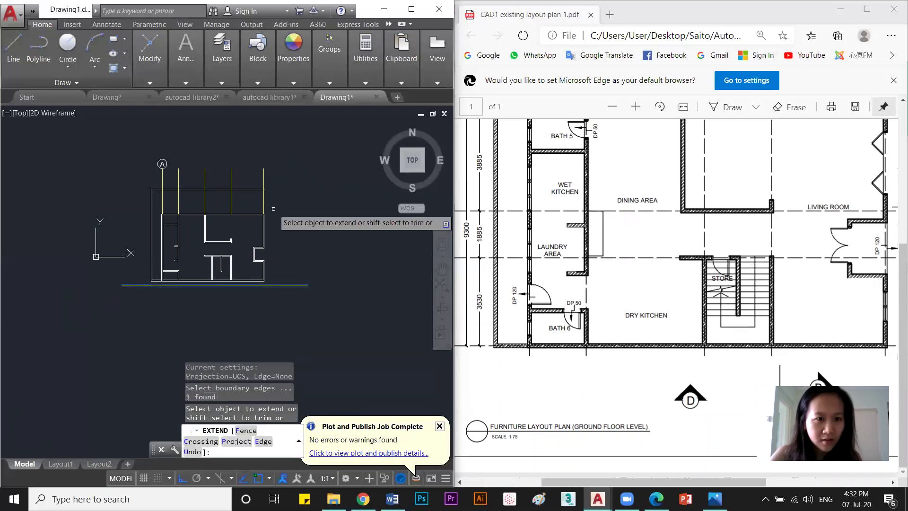
left_click(275, 206)
left_click(160, 205)
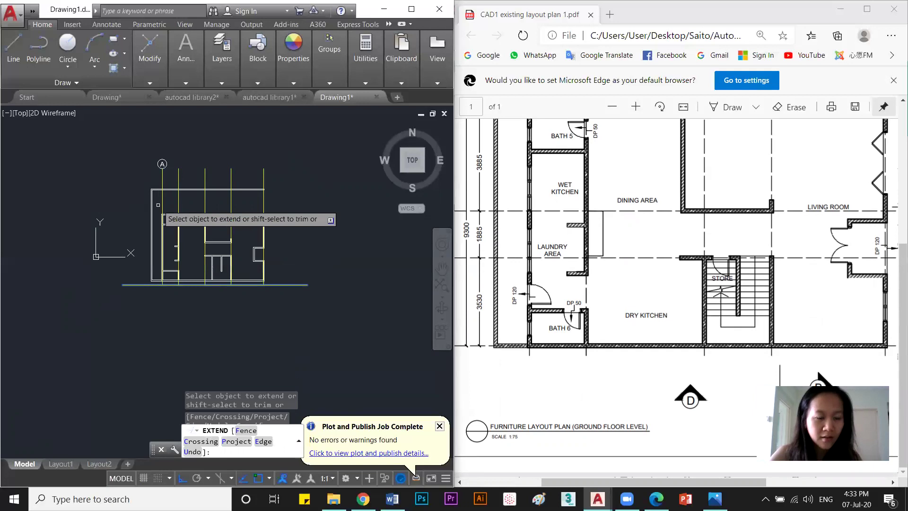
key("Escape")
scroll(259, 187, "up", 2)
left_click(283, 175)
left_click(83, 168)
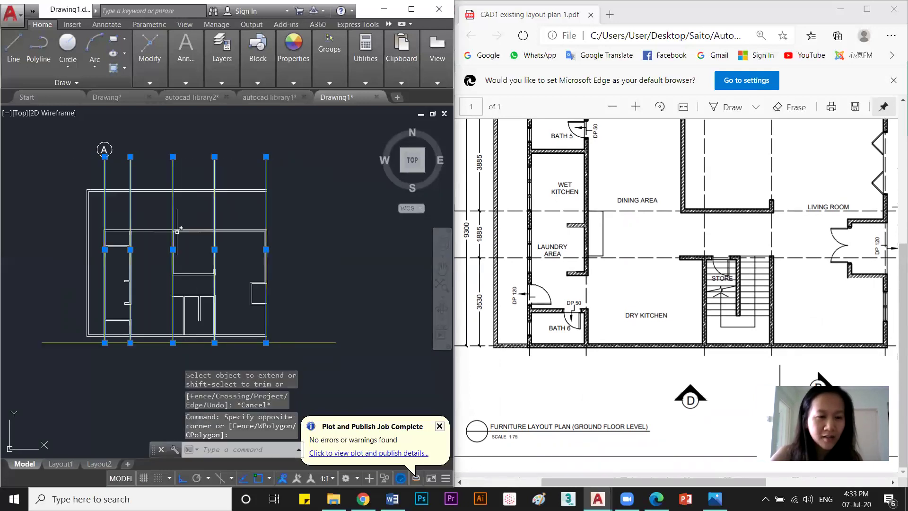
middle_click_drag(170, 360, 211, 313)
key("Escape")
Delete the horizontal boundary line below the plan.
left_click(332, 328)
left_click(340, 288)
middle_click_drag(258, 188, 263, 231)
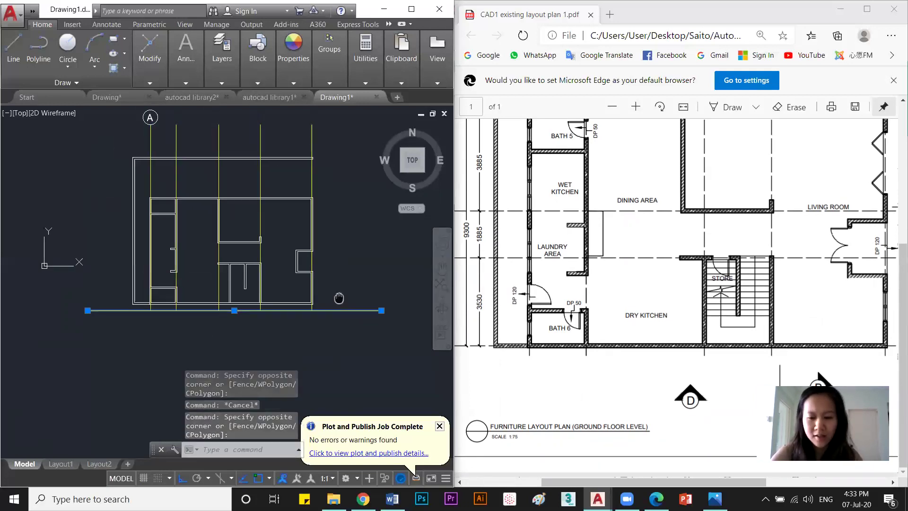
key("Delete")
Copy the circled letter A onto the upper ends of the other four vertical gridlines.
scroll(177, 153, "up", 2)
left_click(118, 156)
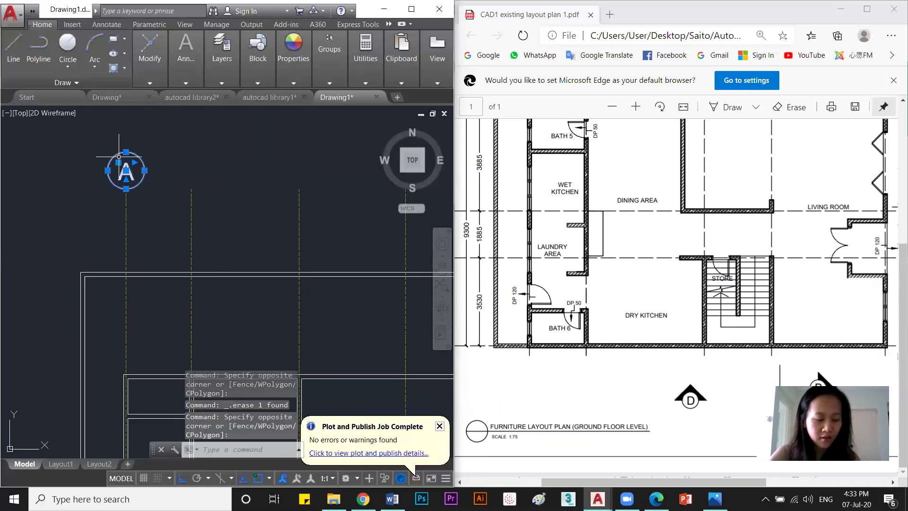
type("co")
key("Return")
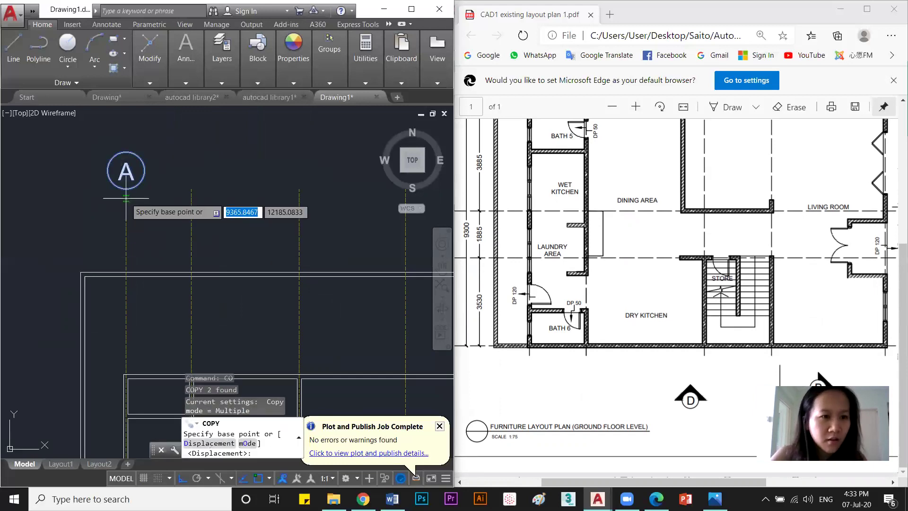
left_click(125, 272)
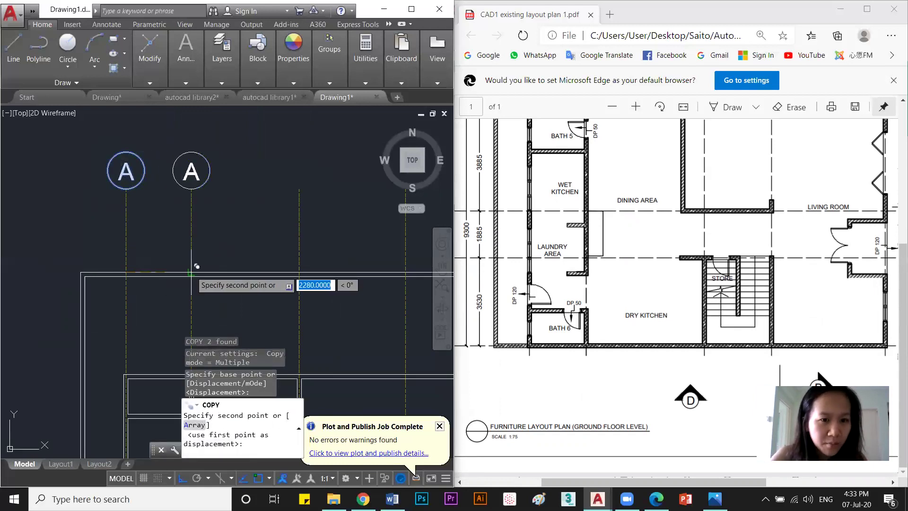
left_click(191, 273)
left_click(299, 273)
middle_click_drag(356, 253, 243, 271)
left_click(291, 284)
middle_click_drag(415, 288, 302, 284)
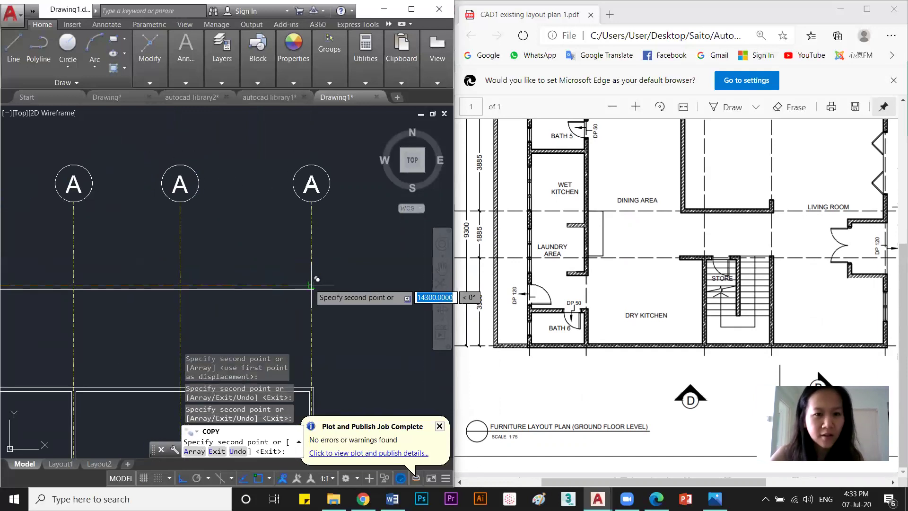
key("Escape")
Change the letters on the second and third gridlines from the west to B and C.
scroll(317, 280, "down", 3)
scroll(236, 265, "up", 2)
left_click(169, 239)
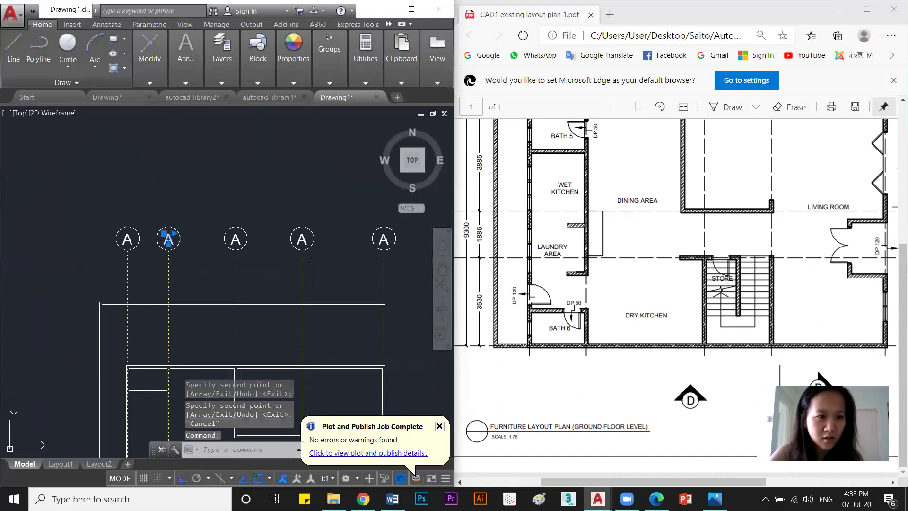
double_click(172, 240)
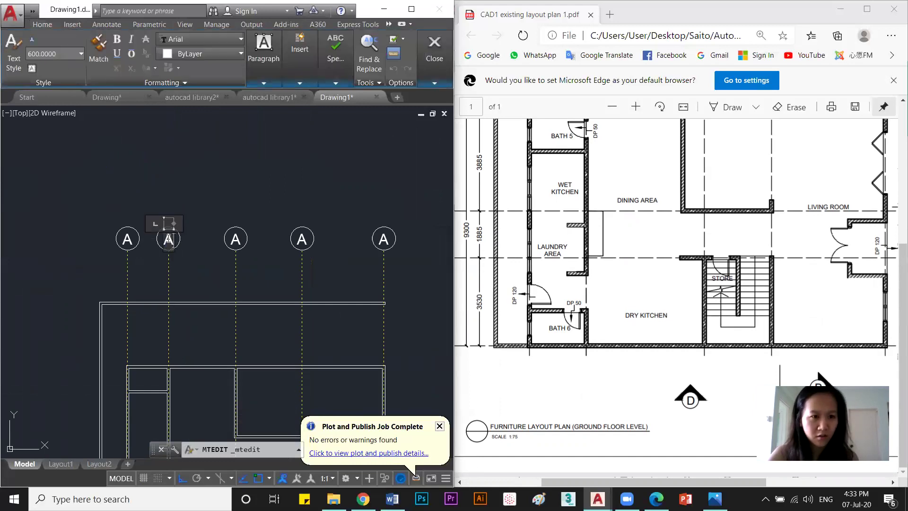
left_click(229, 244)
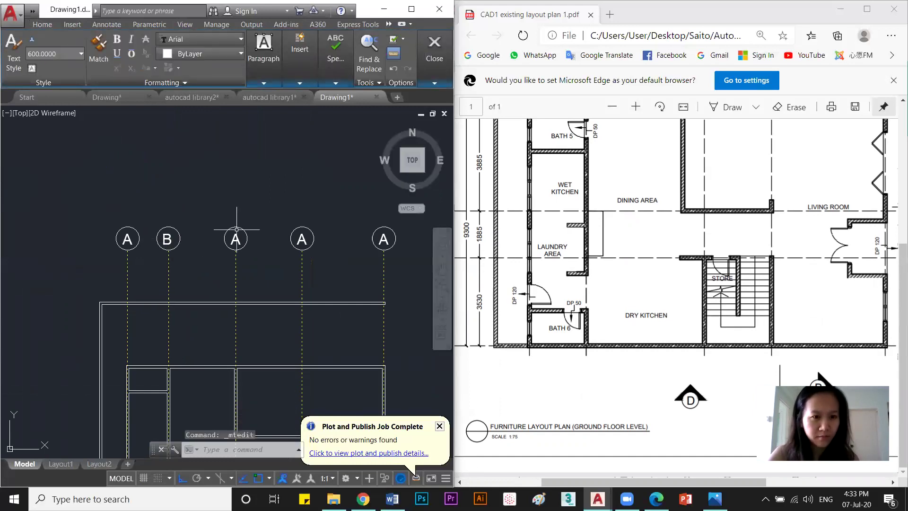
left_click(237, 242)
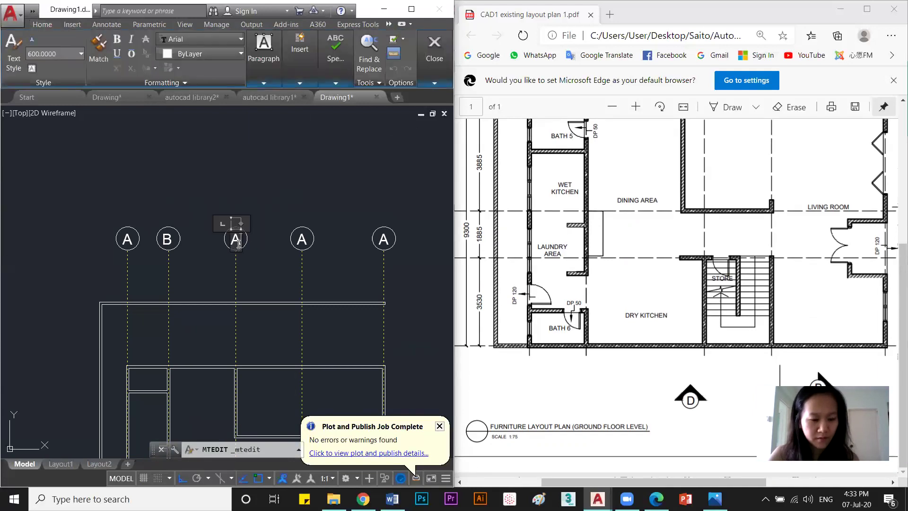
left_click(321, 231)
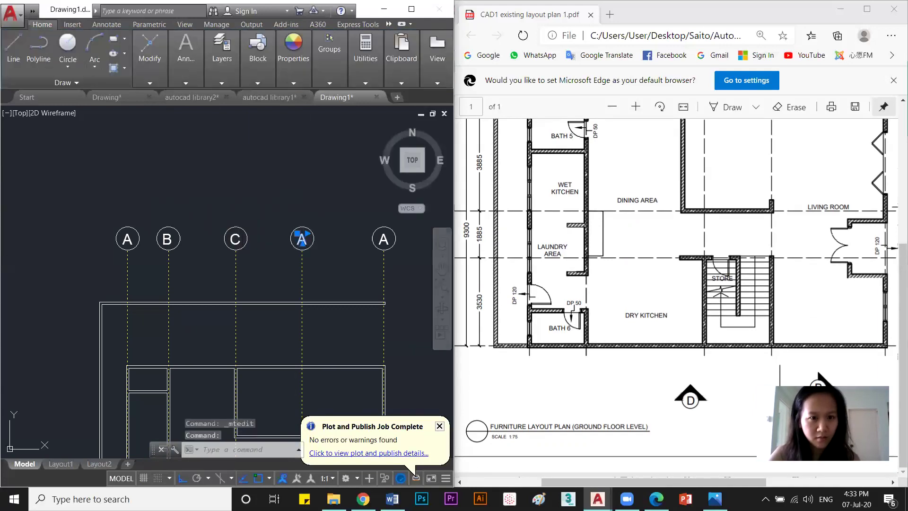
Change the letters on the fourth and fifth gridlines from the west to D and E.
double_click(302, 239)
type("D")
left_click(393, 237)
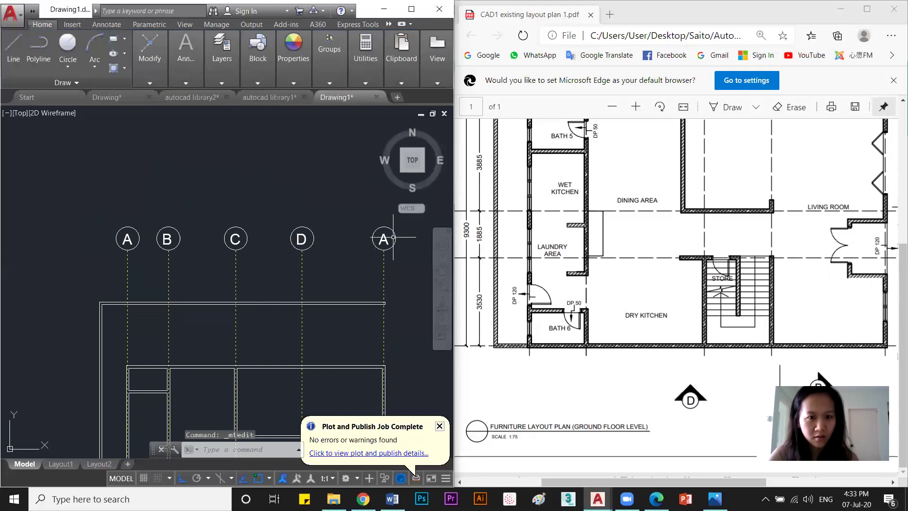
double_click(392, 252)
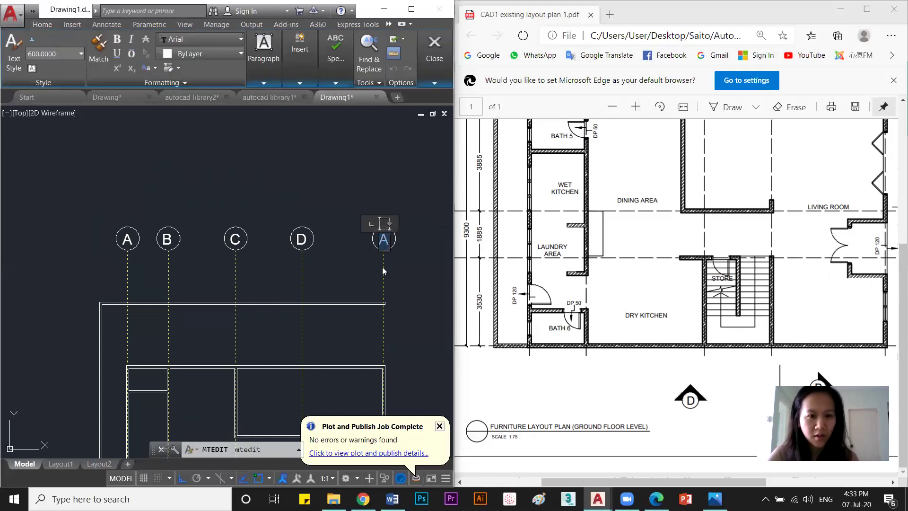
type("E")
key("Escape")
key("Escape")
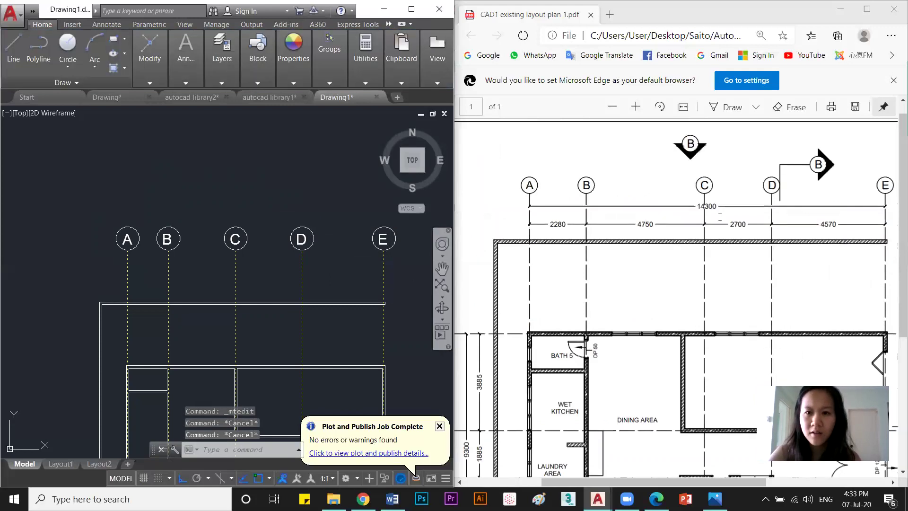
Examine the numbered horizontal gridlines 1 to 4 and their spacing on the west side of the reference PDF plan.
scroll(644, 227, "up", 5)
left_click_drag(719, 481, 661, 481)
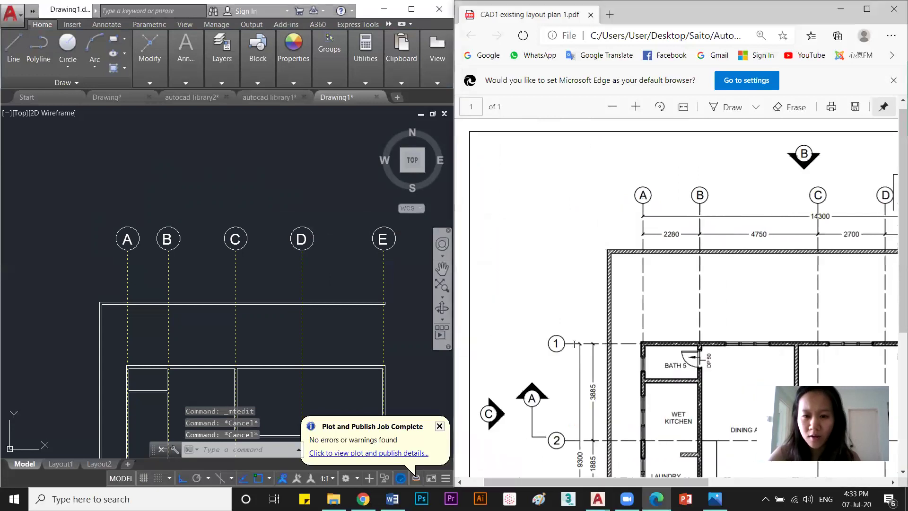
scroll(661, 481, "down", 4)
left_click(215, 362)
key("Escape")
key("Escape")
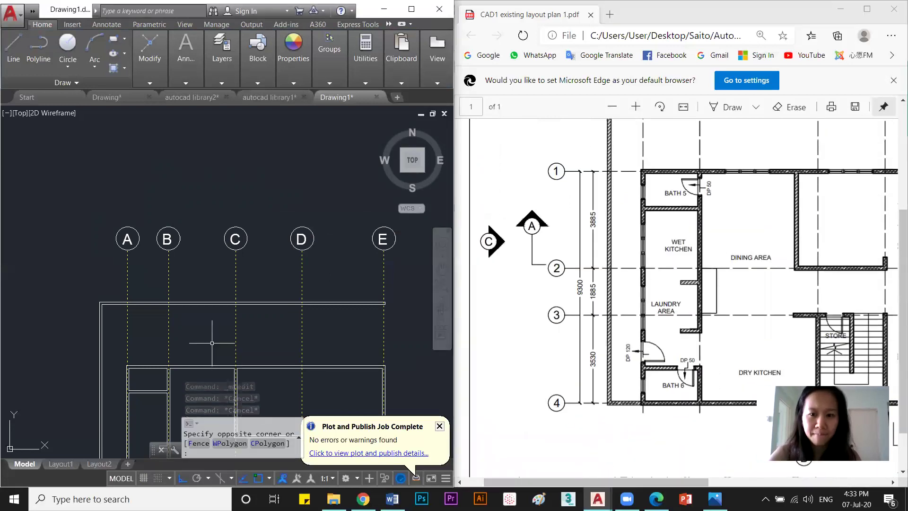
scroll(238, 232, "down", 4)
scroll(221, 227, "up", 2)
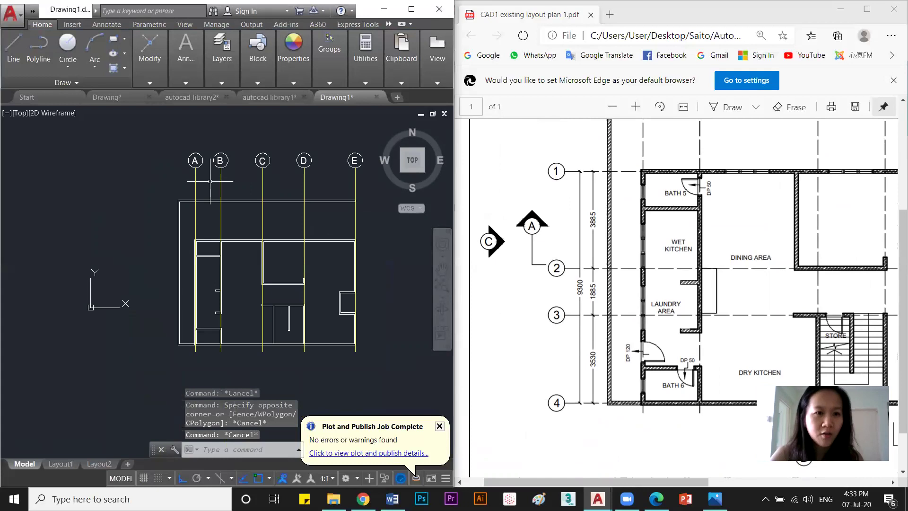
Copy gridline A together with its circled letter to the empty space west of the plan.
left_click(196, 170)
left_click(177, 157)
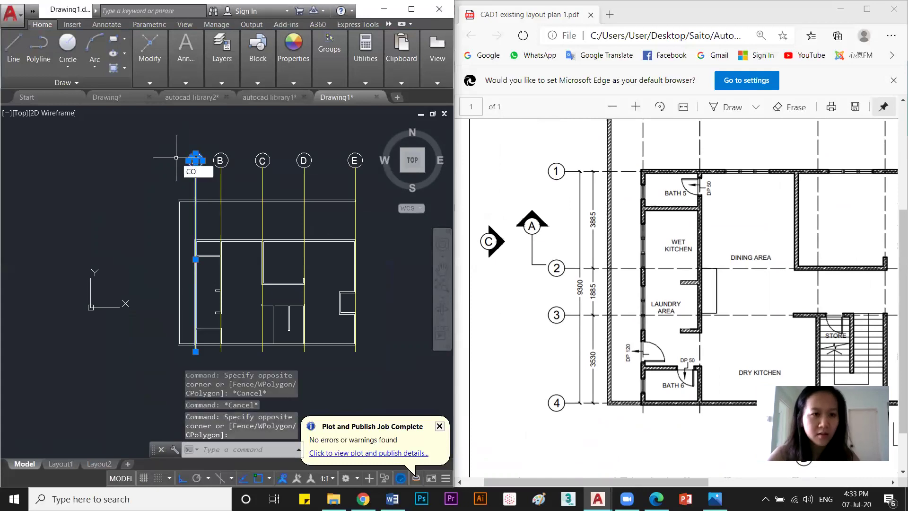
key("Return")
left_click(195, 161)
left_click(120, 161)
key("Escape")
Rotate the copied gridline and its circled letter 90° counterclockwise so the circle sits at the west end.
left_click(115, 159)
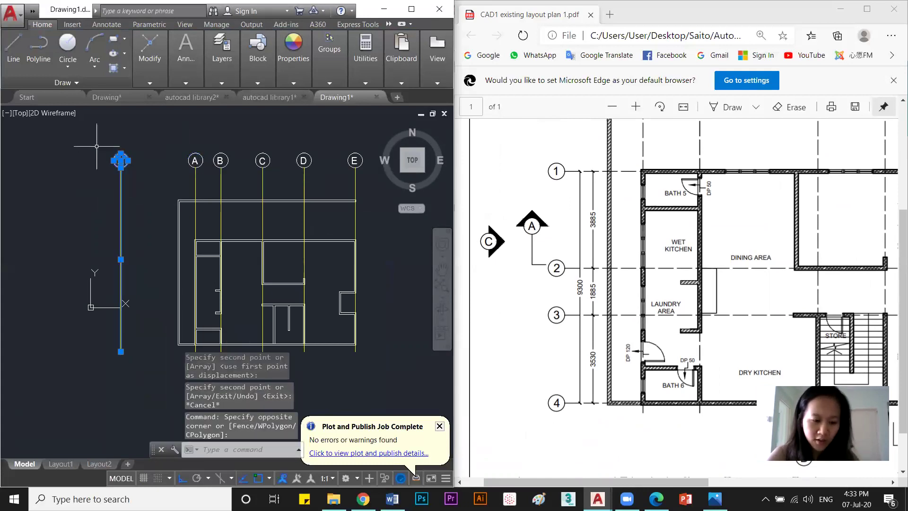
type("RO")
key("Return")
left_click(120, 160)
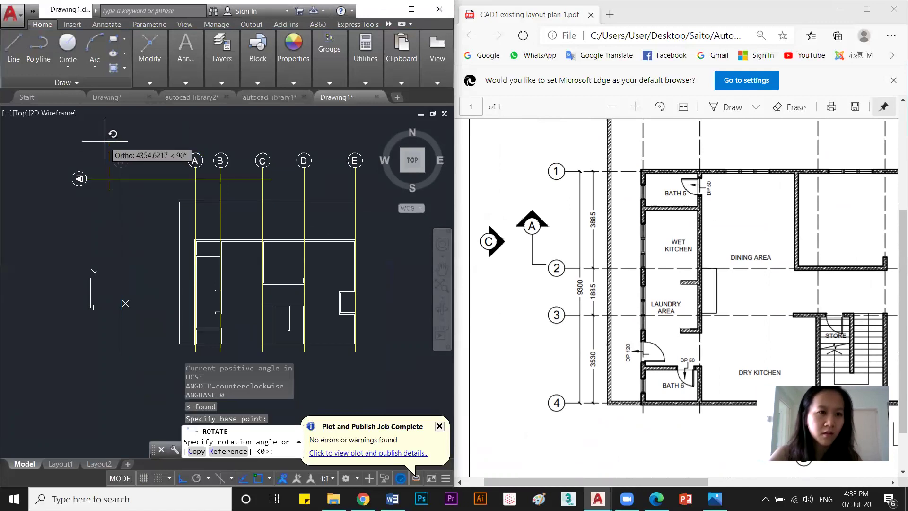
Rotate the sideways letter A of the horizontal gridline about its corner until it reads upright.
scroll(118, 166, "up", 4)
left_click(91, 161)
type("R")
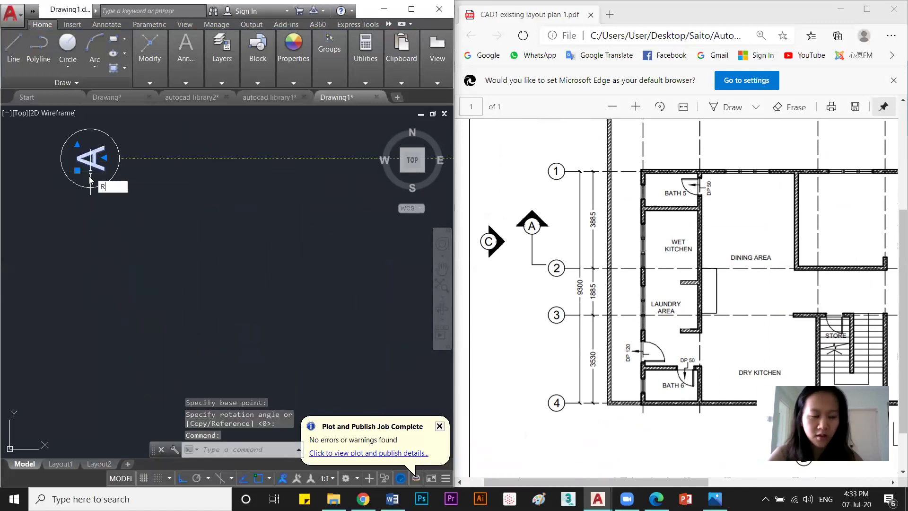
type("O")
key("Return")
left_click(77, 170)
left_click(98, 236)
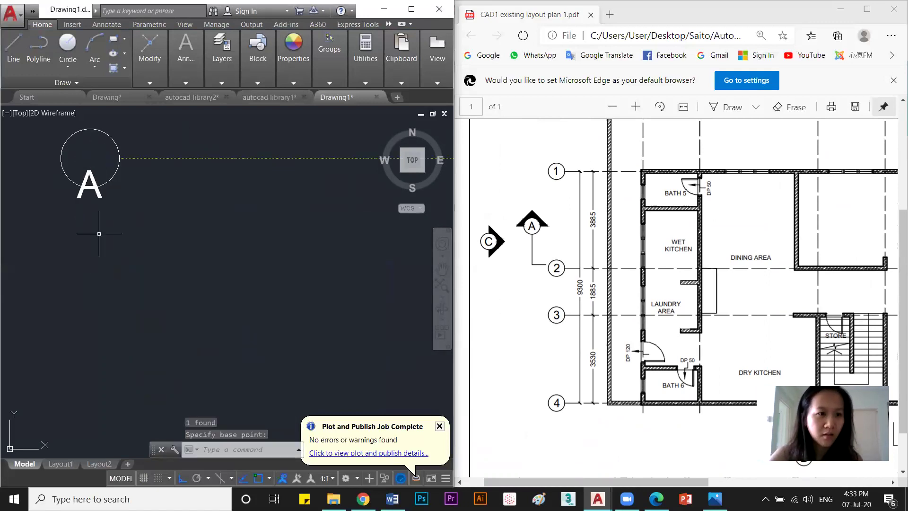
Change the horizontal gridline's letter to 1 and move the number up into its circle.
left_click(97, 193)
double_click(99, 195)
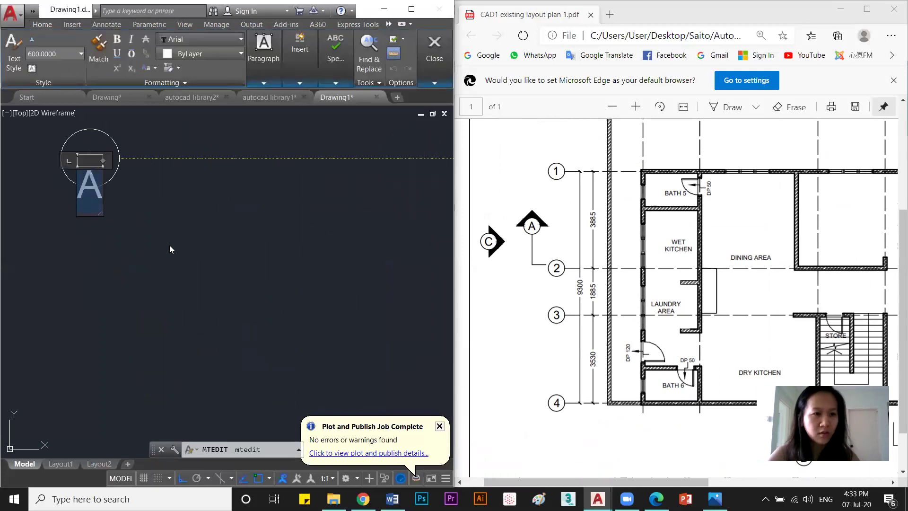
type("1")
left_click(151, 223)
left_click(88, 176)
key("Return")
left_click(213, 257)
left_click(214, 232)
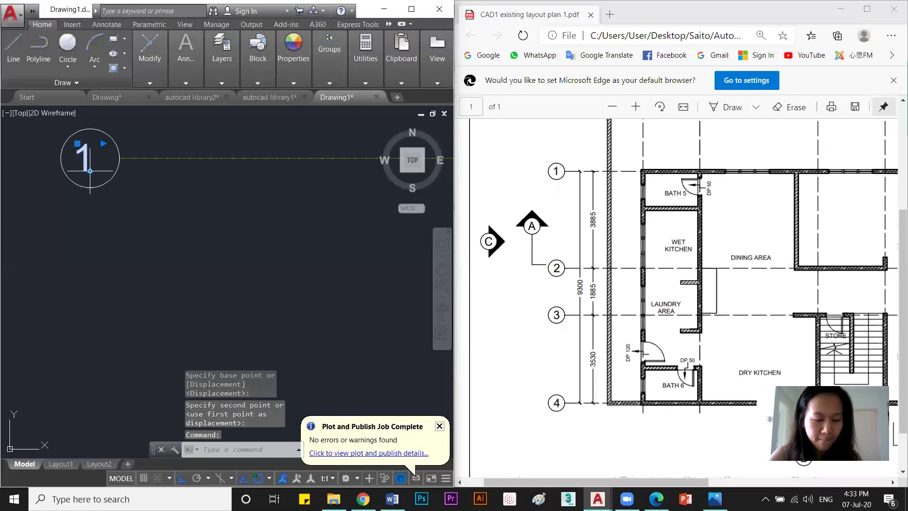
Move gridline 1 together with its circled number onto the outer face of the building's north wall.
key("Return")
left_click(186, 248)
left_click(178, 254)
left_click(201, 226)
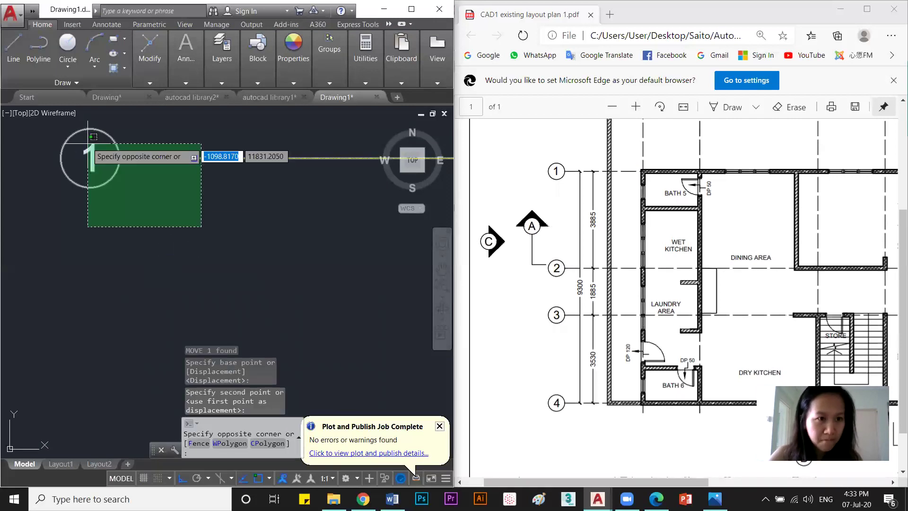
left_click(93, 136)
scroll(127, 165, "down", 4)
scroll(198, 200, "down", 2)
type("m")
key("Return")
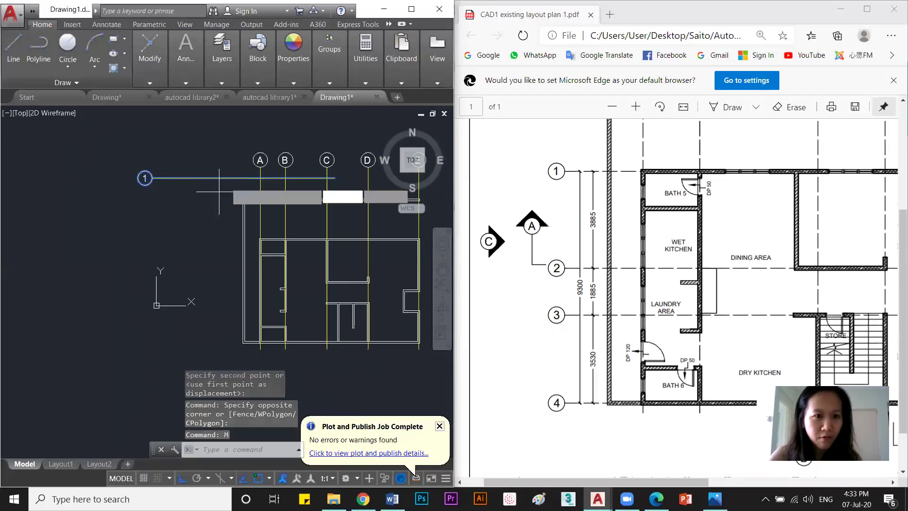
scroll(180, 182, "up", 2)
left_click(174, 179)
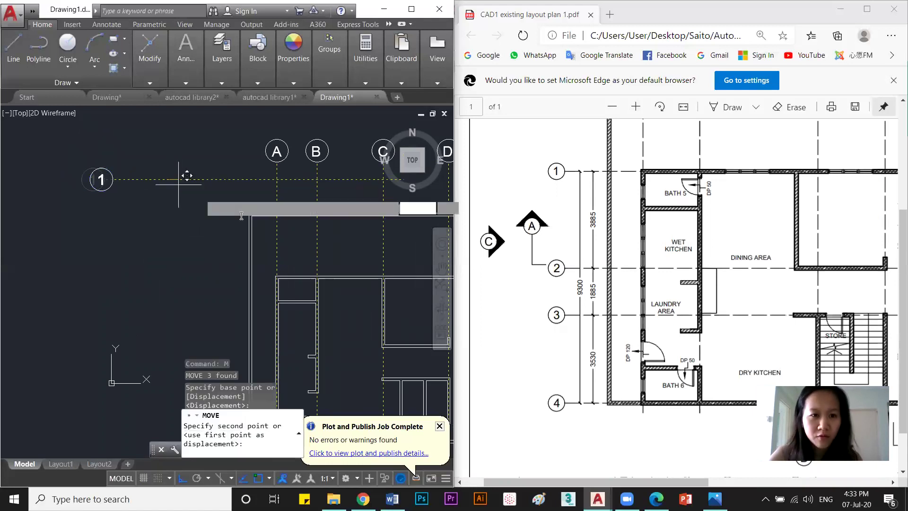
scroll(265, 237, "up", 6)
left_click(283, 302)
Move gridline 1 and its circled number south by 75 to the centre of the north wall.
scroll(222, 305, "down", 4)
left_click(108, 321)
left_click(39, 299)
middle_click_drag(176, 248, 238, 172)
key("Return")
left_click(183, 173)
type("75")
key("Return")
scroll(284, 222, "up", 3)
scroll(303, 227, "down", 3)
scroll(314, 227, "up", 5)
scroll(226, 234, "down", 5)
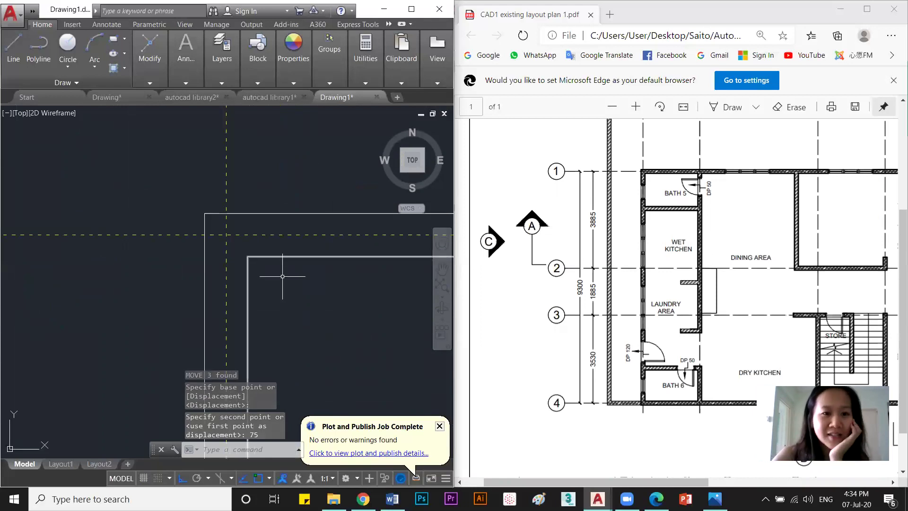
left_click_drag(181, 287, 118, 265)
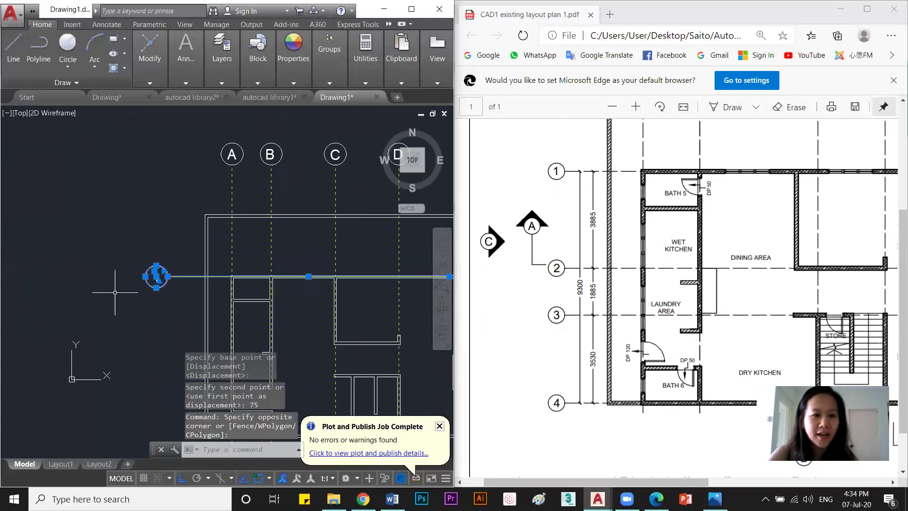
middle_click_drag(110, 295, 41, 237)
key("Return")
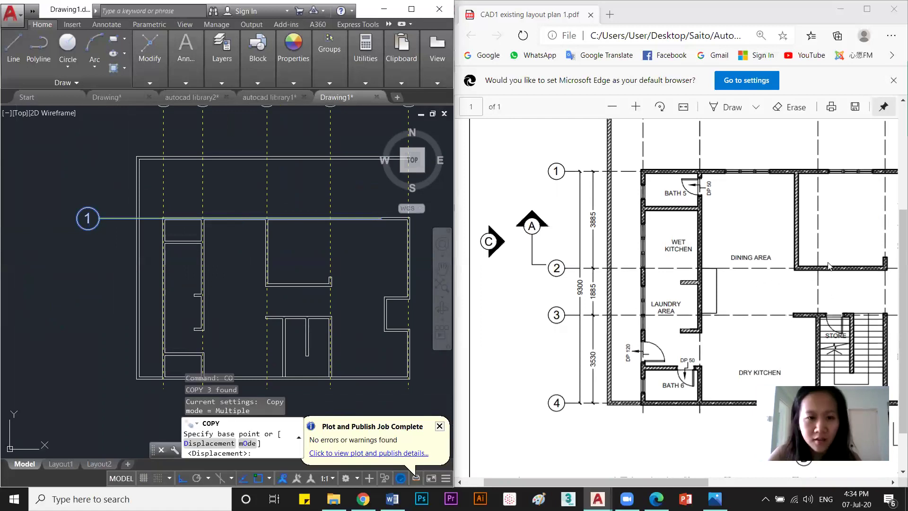
scroll(284, 234, "up", 2)
key("Escape")
scroll(69, 250, "down", 2)
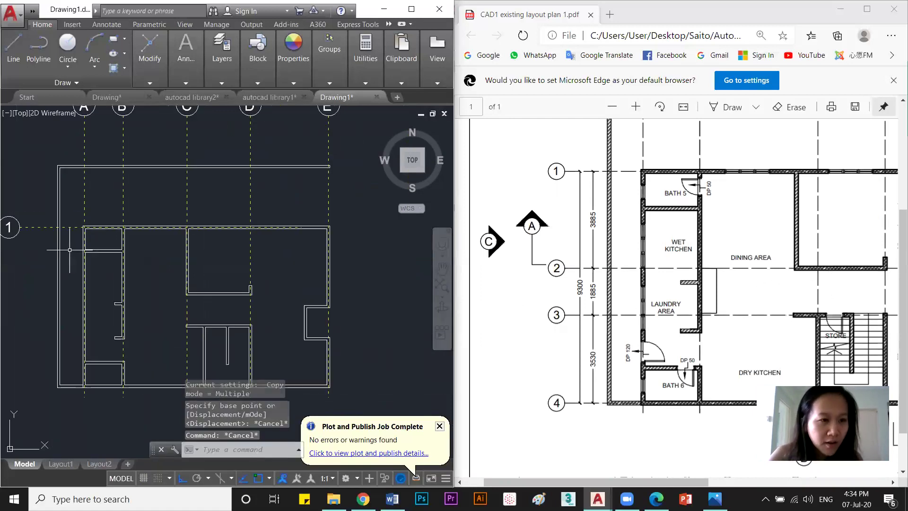
Stretch the east end of gridline 1 a short distance past gridline E.
left_click(39, 228)
left_click(29, 223)
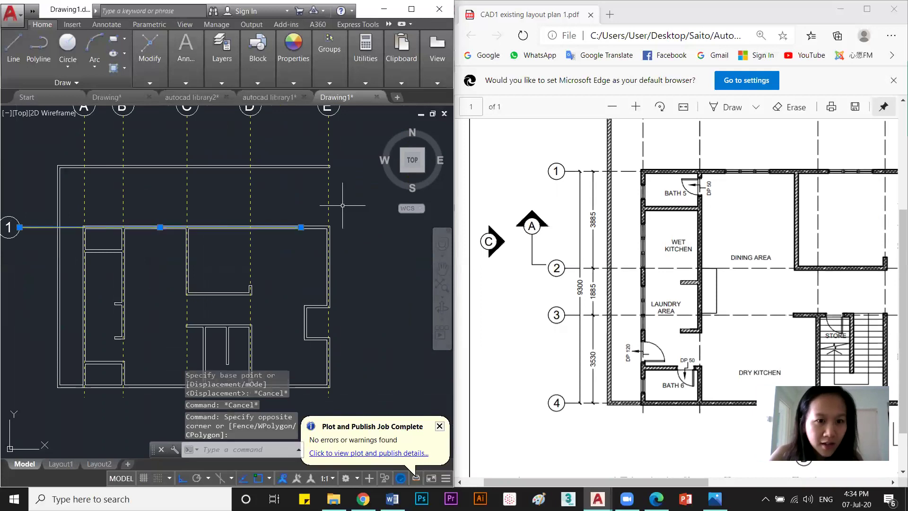
left_click(300, 227)
left_click(351, 227)
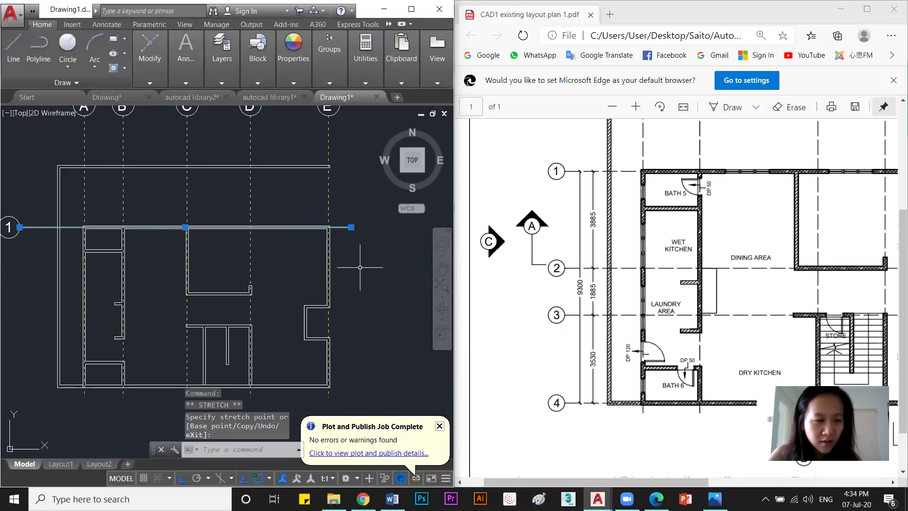
middle_click_drag(161, 252, 193, 242)
key("Escape")
key("Escape")
Copy gridline 1 with its circled number onto the south wall of the room between gridlines C and D.
left_click(52, 222)
left_click(31, 189)
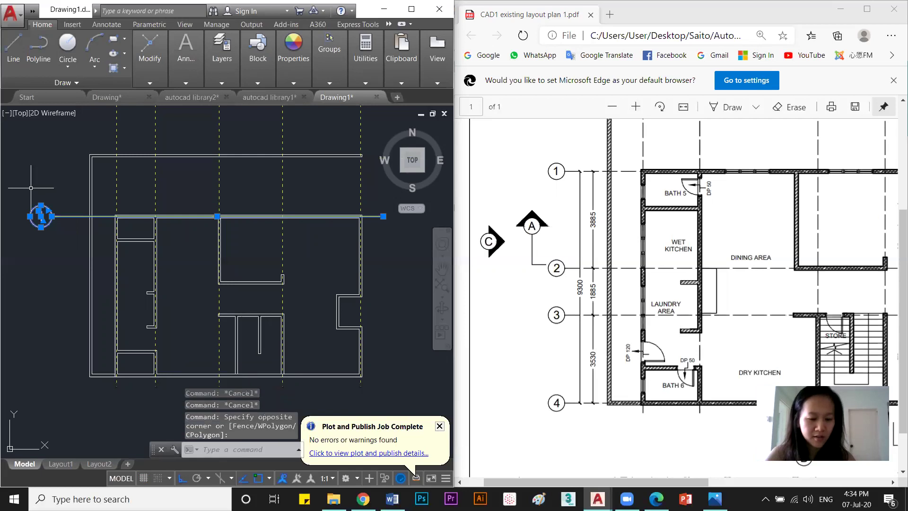
type("Co")
key("Return")
scroll(198, 246, "up", 5)
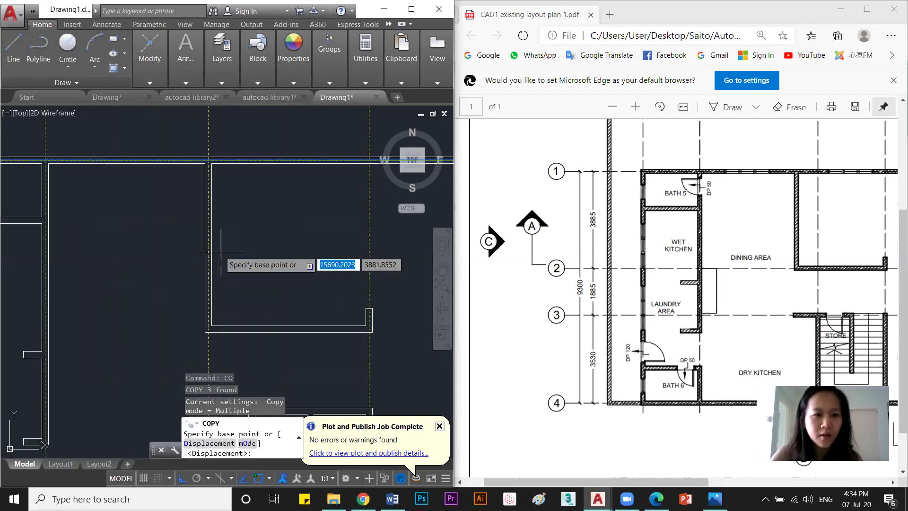
scroll(206, 178, "up", 2)
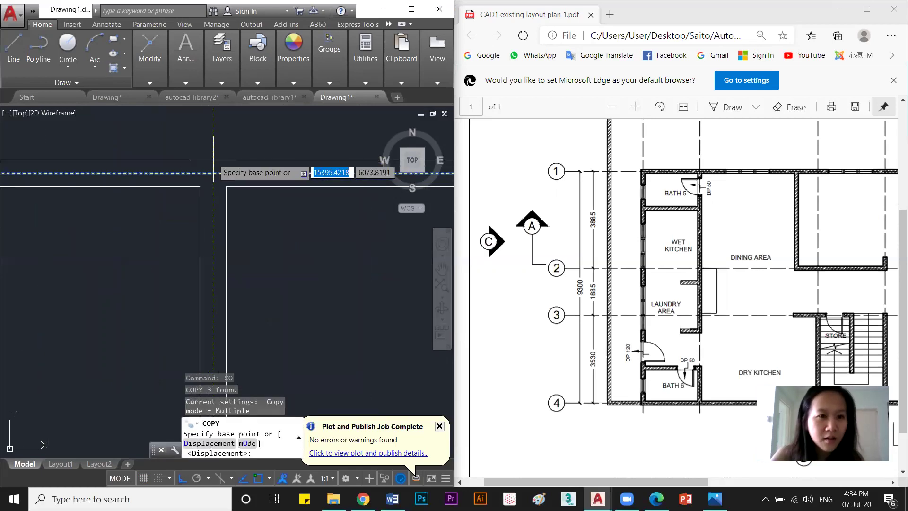
left_click(212, 159)
scroll(215, 142, "down", 3)
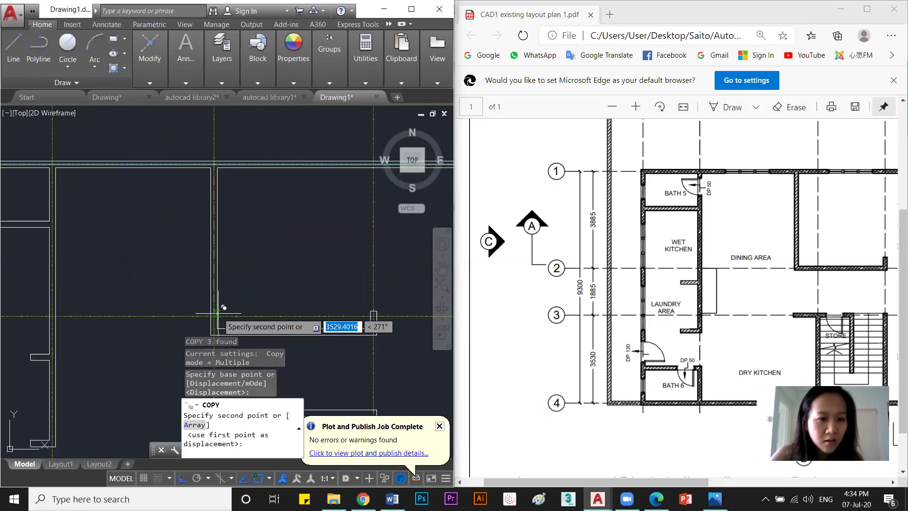
scroll(228, 239, "up", 3)
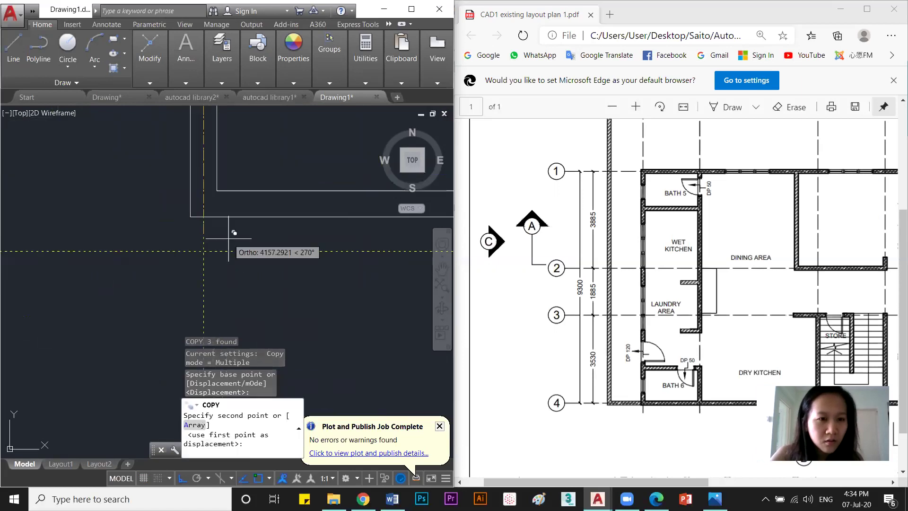
left_click(213, 185)
Place two more copies of the numbered gridline on the stair area's north wall and on the building's south wall.
scroll(232, 218, "down", 2)
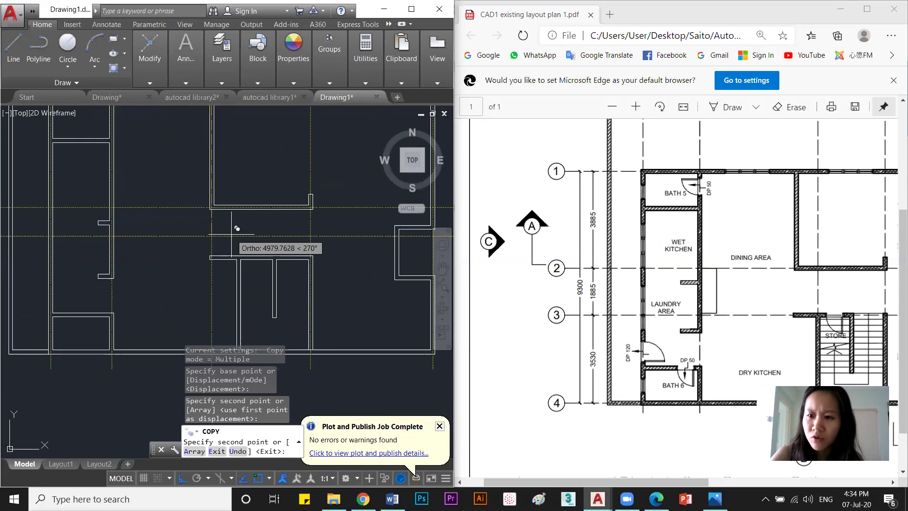
scroll(234, 222, "down", 2)
scroll(203, 210, "up", 4)
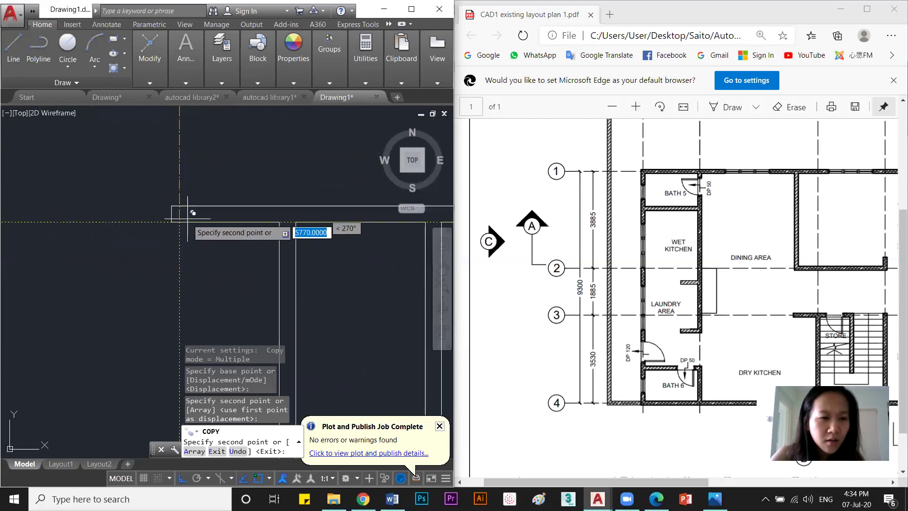
scroll(215, 276, "down", 2)
scroll(208, 259, "up", 3)
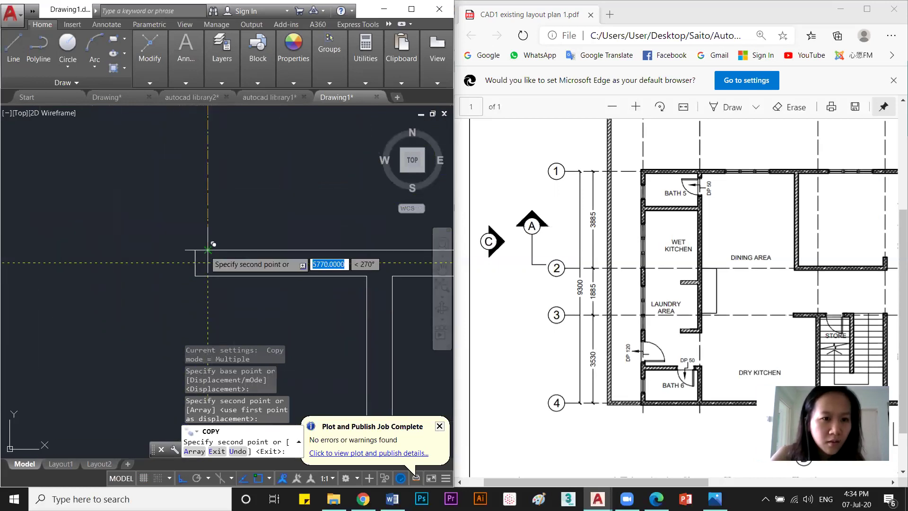
left_click(208, 246)
scroll(209, 246, "down", 2)
scroll(211, 203, "up", 3)
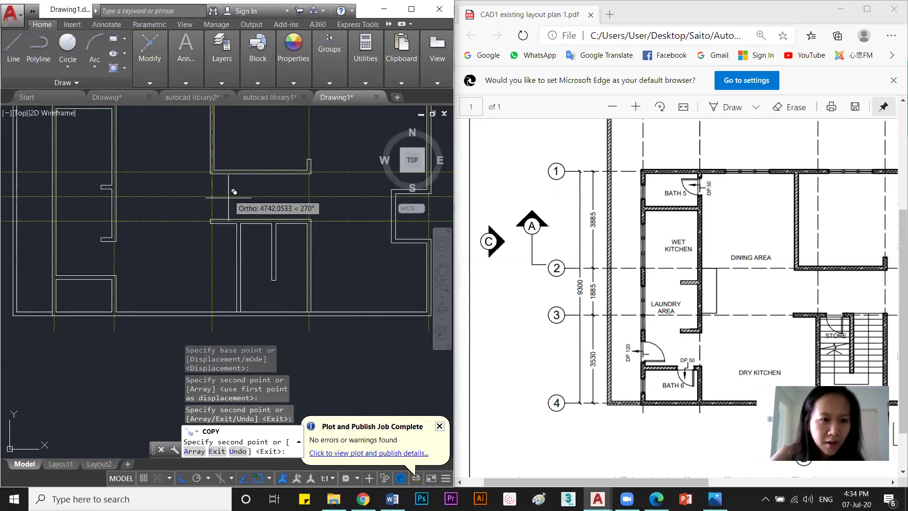
left_click(211, 199)
key("Escape")
Renumber the three copied horizontal gridlines 2, 3 and 4 from north to south.
scroll(211, 204, "down", 5)
middle_click_drag(182, 217, 186, 226)
scroll(187, 231, "up", 4)
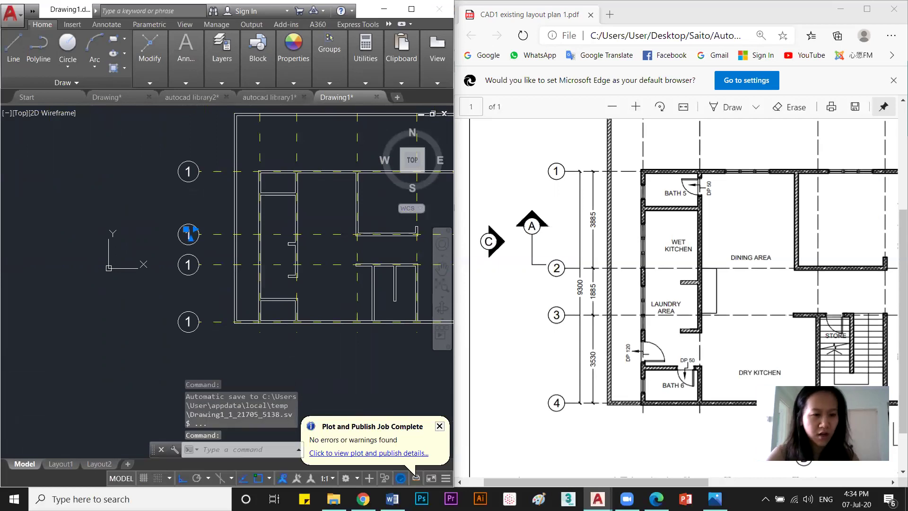
double_click(189, 233)
type("2")
left_click(141, 267)
double_click(188, 265)
type("3")
left_click(172, 324)
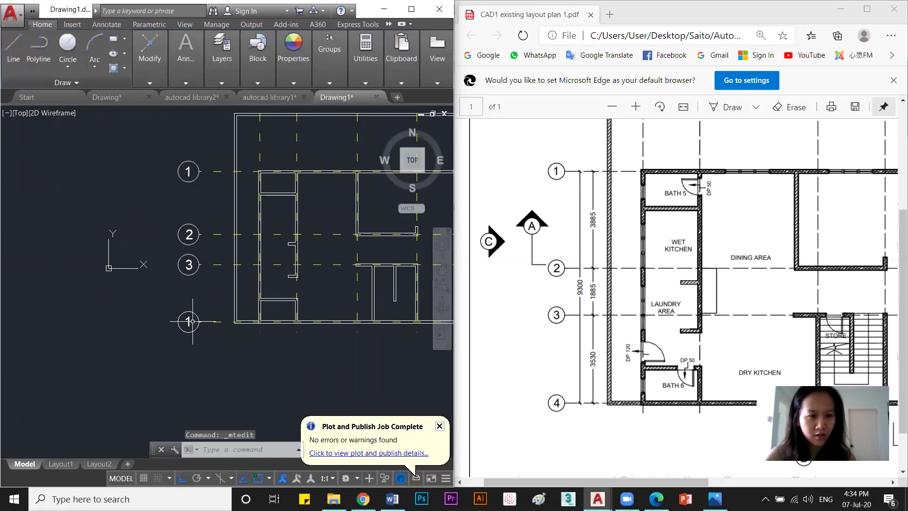
type("4")
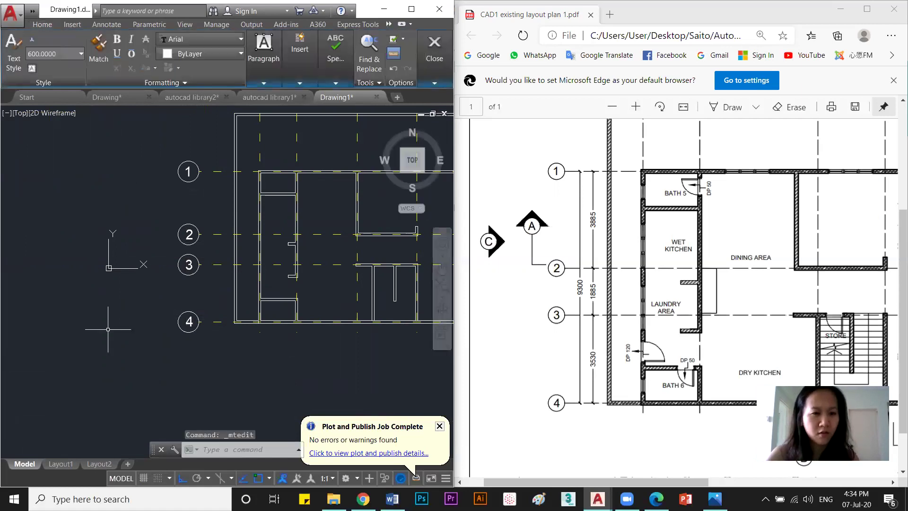
key("Escape")
Check the dimension strings above the plan in the reference PDF and maximize the drawing program's window.
scroll(176, 298, "down", 3)
middle_click_drag(176, 298, 165, 294)
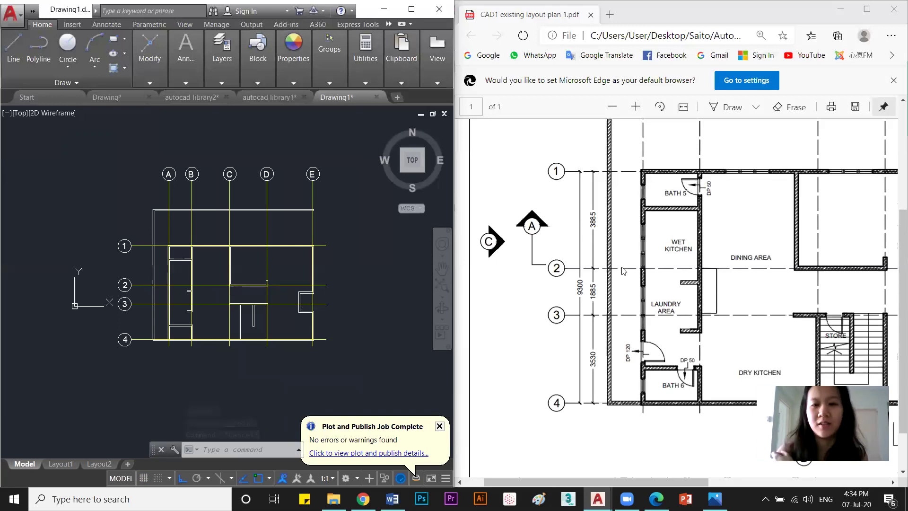
scroll(623, 270, "up", 3)
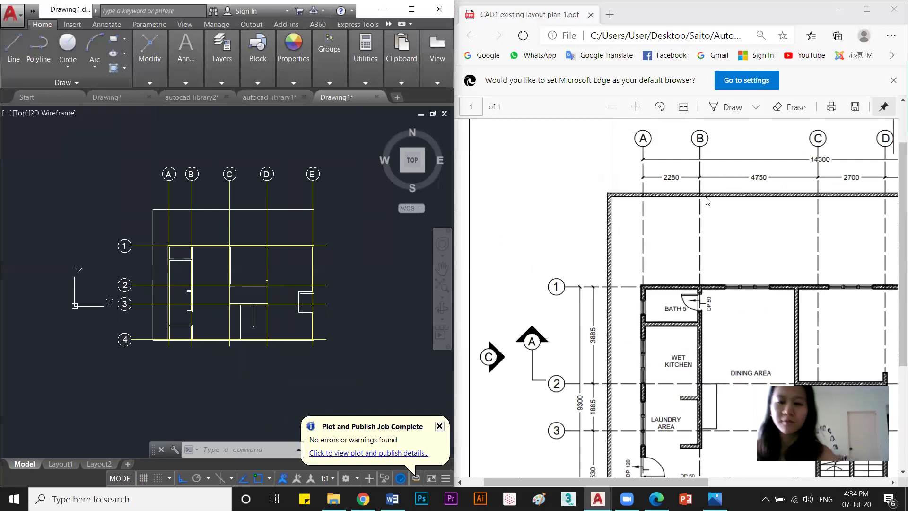
scroll(160, 217, "up", 2)
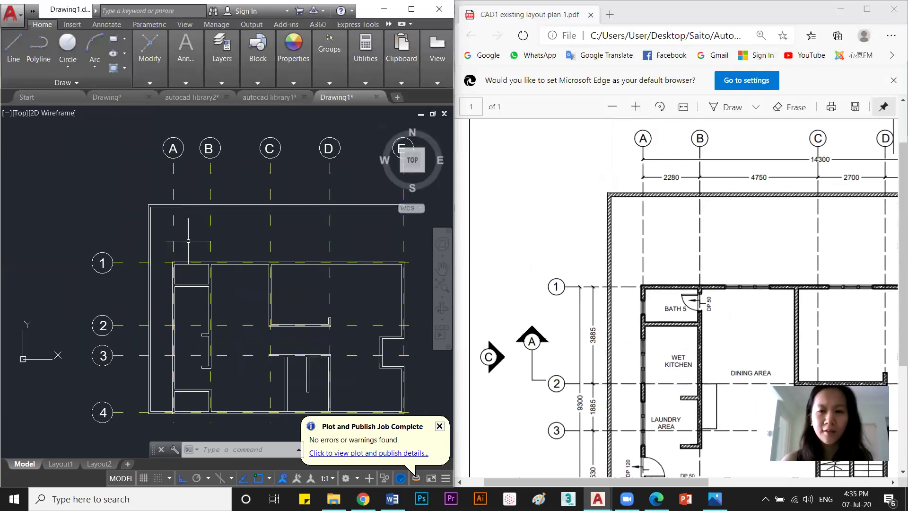
scroll(181, 198, "up", 6)
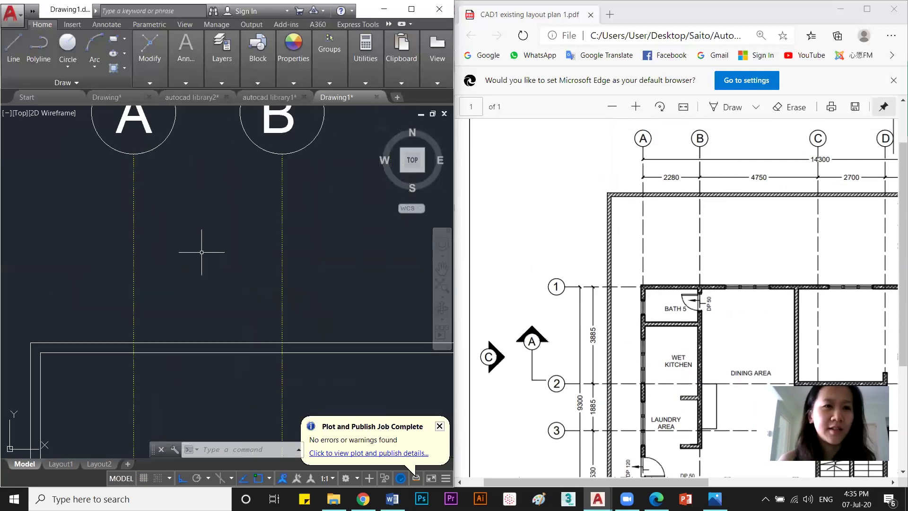
middle_click_drag(201, 252, 194, 244)
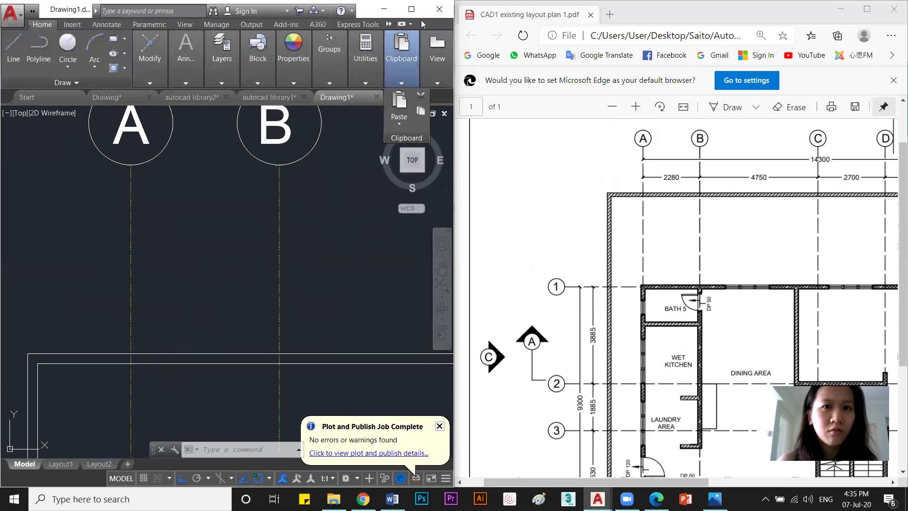
left_click(412, 9)
scroll(579, 289, "down", 8)
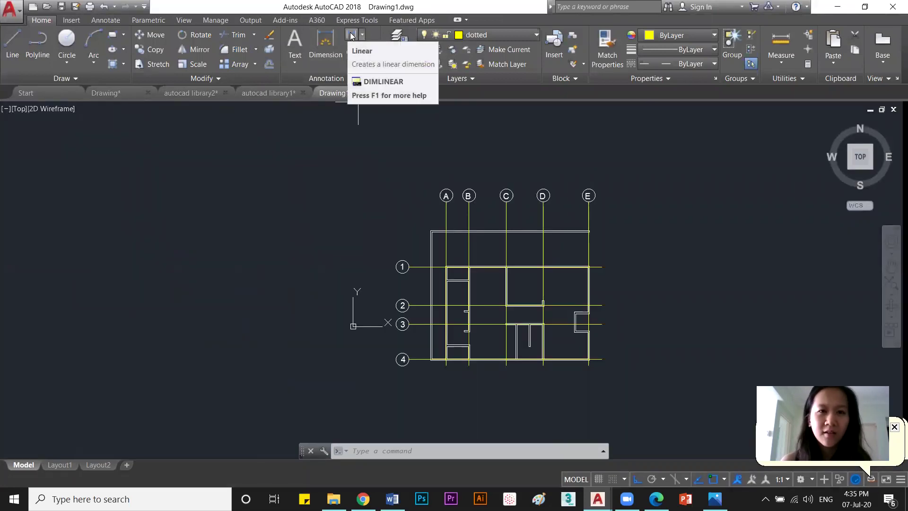
Place a trial linear dimension between gridlines A and B above the boundary wall and erase it.
left_click(351, 36)
scroll(449, 222, "up", 8)
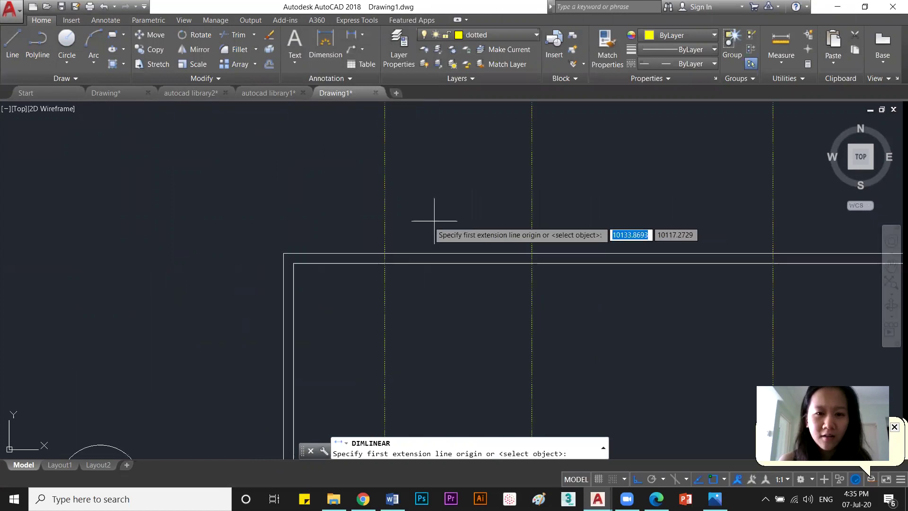
left_click(385, 247)
left_click(532, 247)
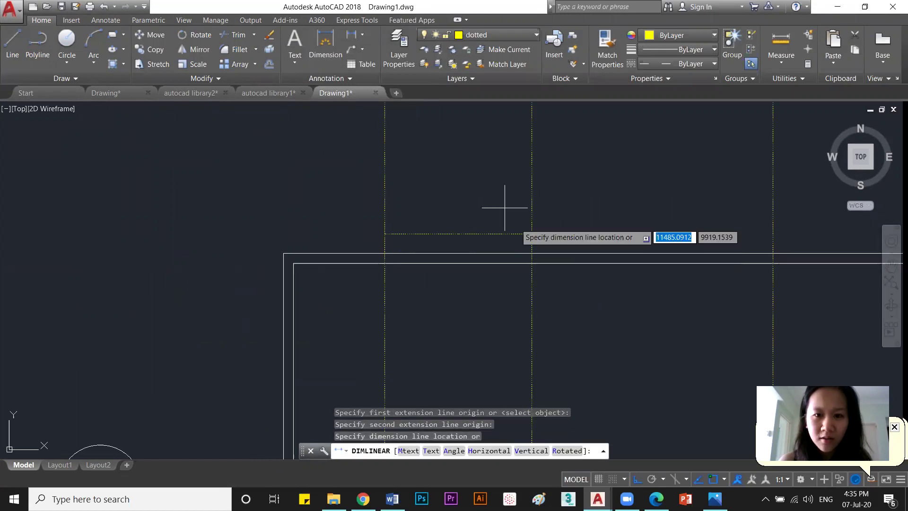
left_click(483, 196)
left_click_drag(486, 219, 466, 172)
key("Delete")
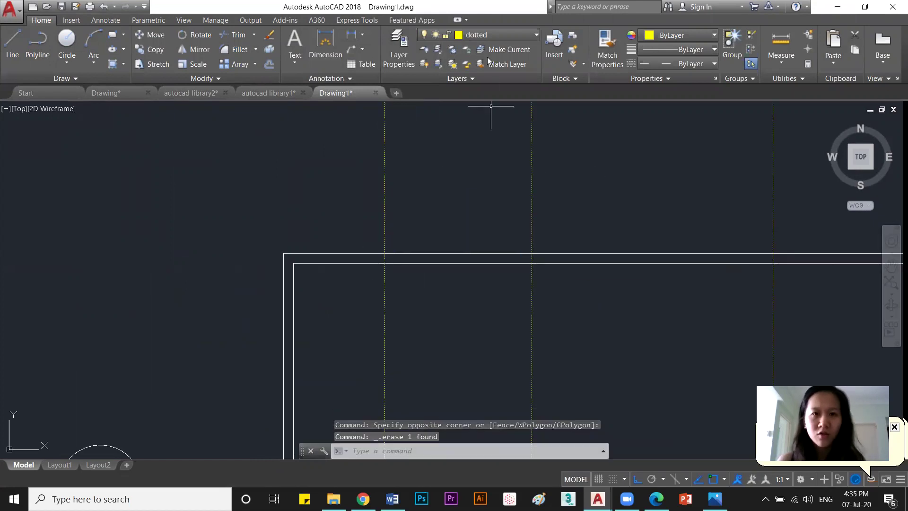
Make layer 0 the current layer.
left_click(481, 46)
left_click(475, 38)
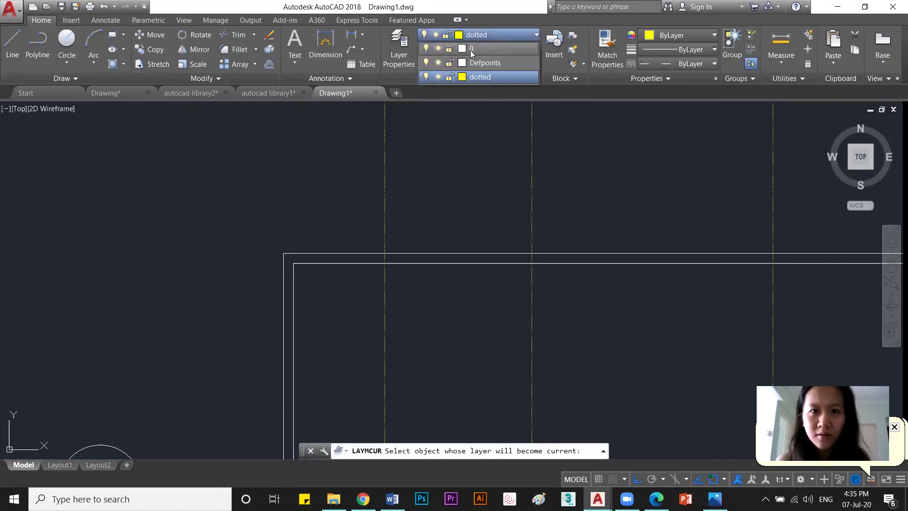
left_click(471, 50)
key("Escape")
key("Escape")
key("Escape")
key("Escape")
Regenerate the drawing display.
type("RE")
key("Return")
scroll(459, 201, "down", 2)
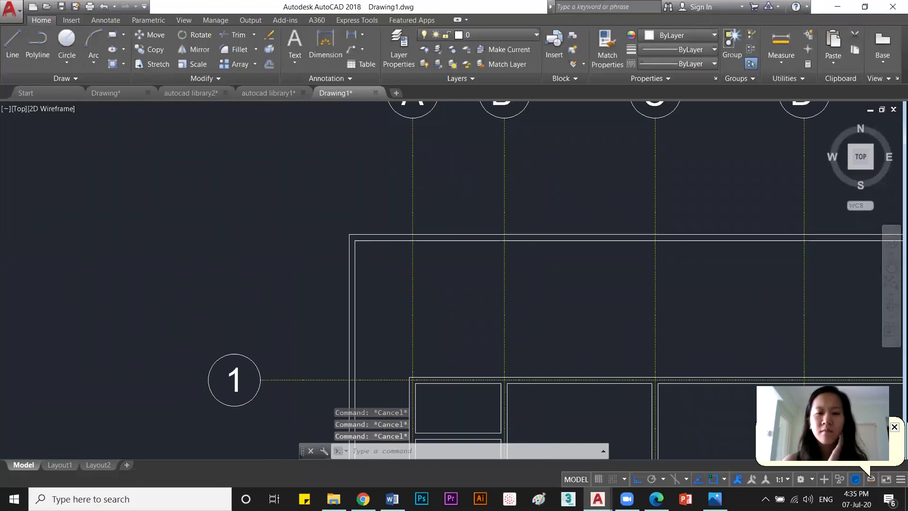
scroll(478, 219, "down", 4)
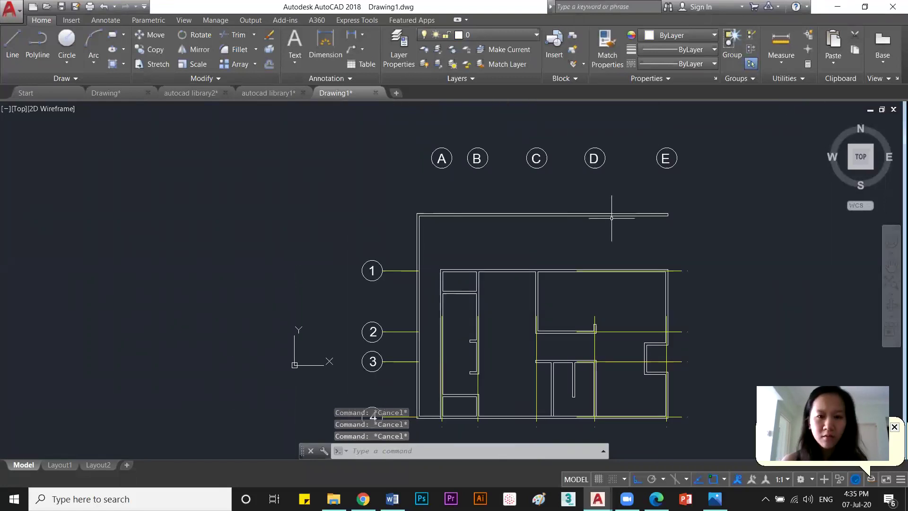
scroll(611, 218, "up", 5)
scroll(601, 219, "down", 5)
left_click(716, 211)
left_click(493, 208)
key("Escape")
type("RE")
key("Return")
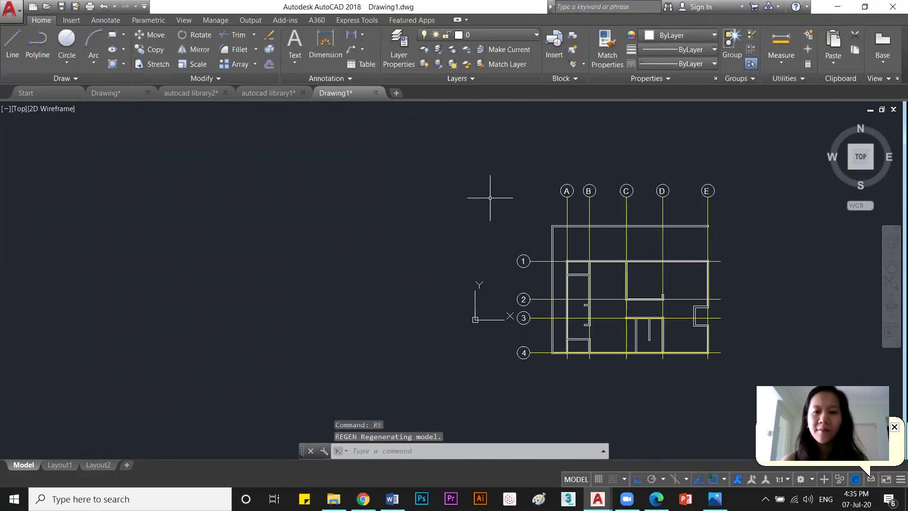
scroll(572, 209, "down", 2)
middle_click_drag(572, 209, 409, 199)
scroll(412, 222, "up", 6)
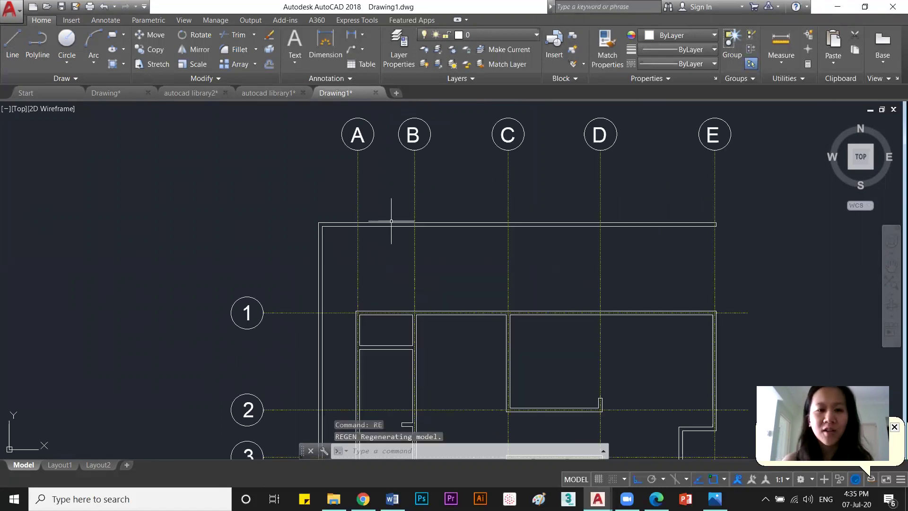
scroll(404, 227, "down", 2)
scroll(423, 233, "down", 2)
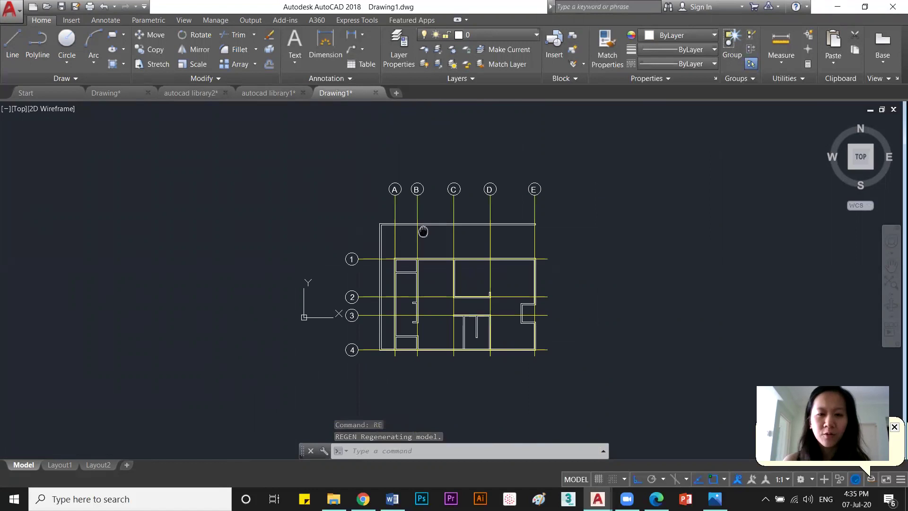
middle_click_drag(422, 231, 436, 232)
type("LA")
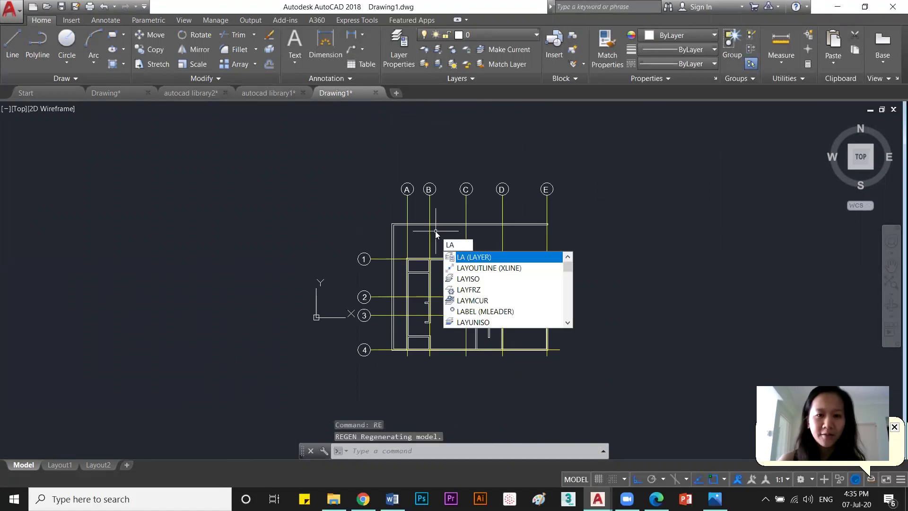
key("Escape")
key("Escape")
key("XF86AudioMute")
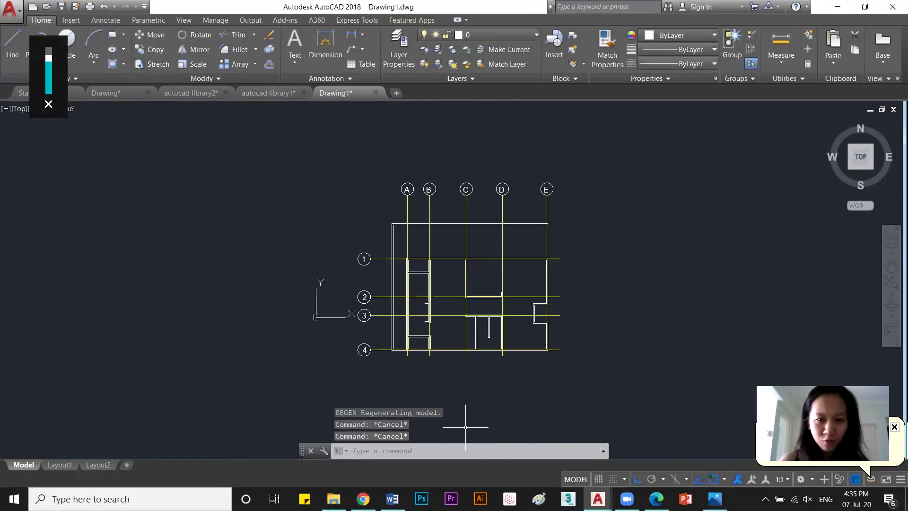
key("Escape")
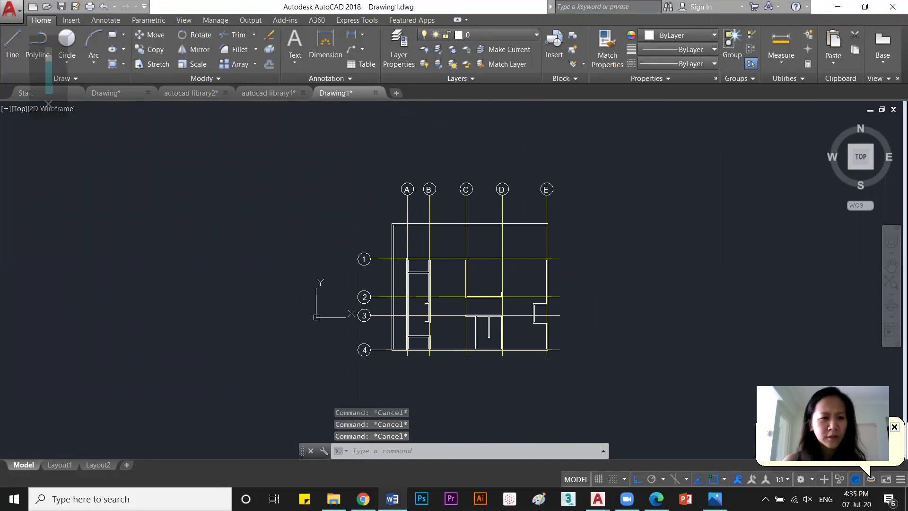
Switch to the class notes in Word and read through the tracing, plotting and homework notes to the end of the document.
key("alt+Tab")
scroll(106, 286, "down", 7)
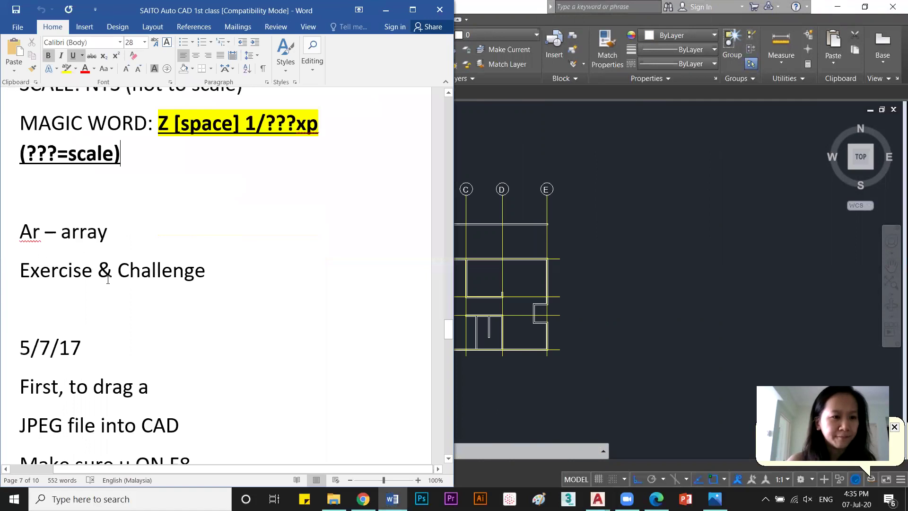
scroll(106, 286, "down", 10)
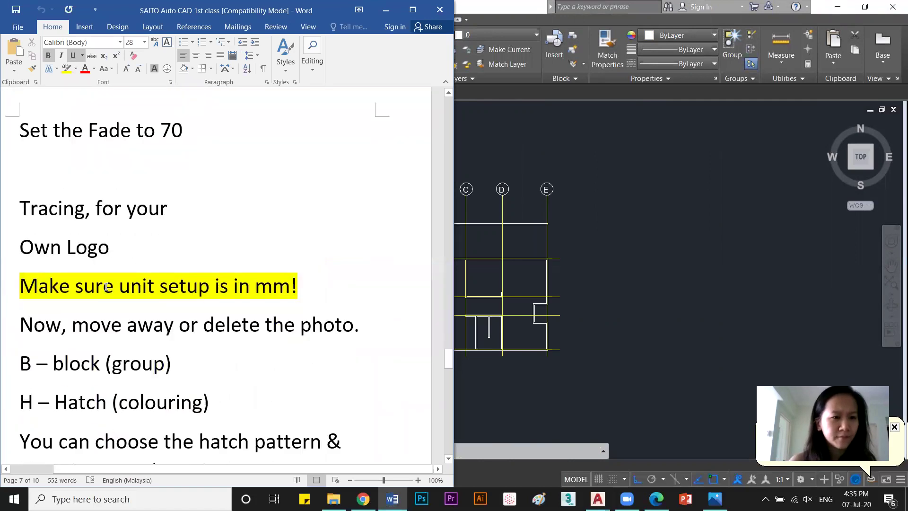
scroll(175, 297, "down", 5)
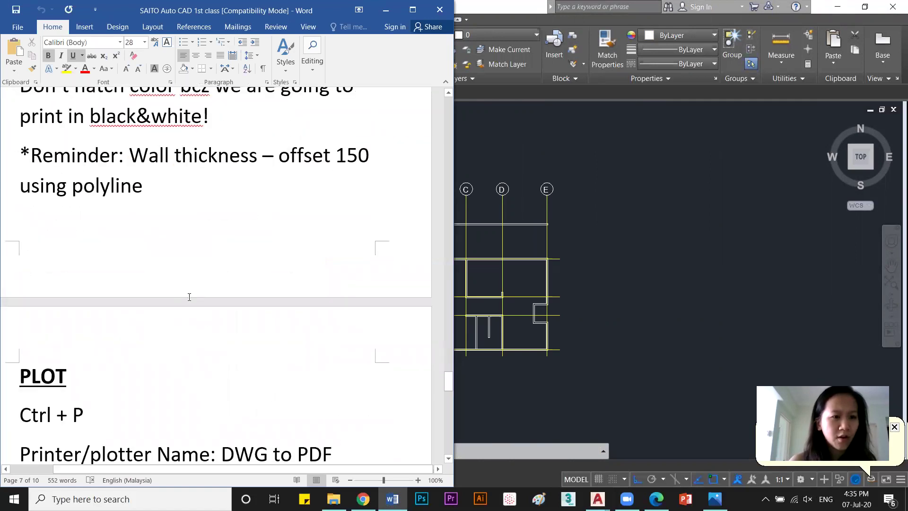
scroll(35, 148, "down", 5)
left_click_drag(19, 128, 290, 407)
left_click(271, 324)
scroll(61, 203, "down", 1)
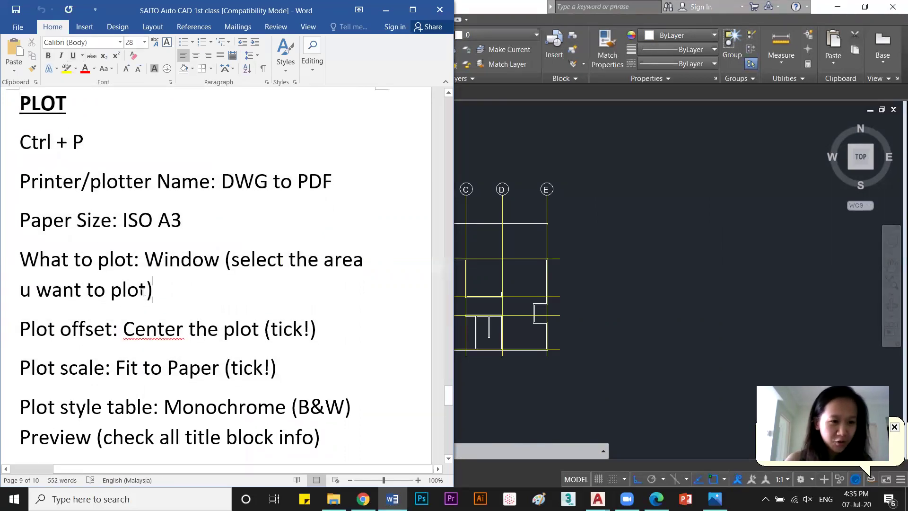
left_click_drag(19, 181, 283, 378)
left_click(229, 283)
scroll(169, 350, "down", 2)
scroll(168, 350, "down", 12)
scroll(243, 257, "down", 6)
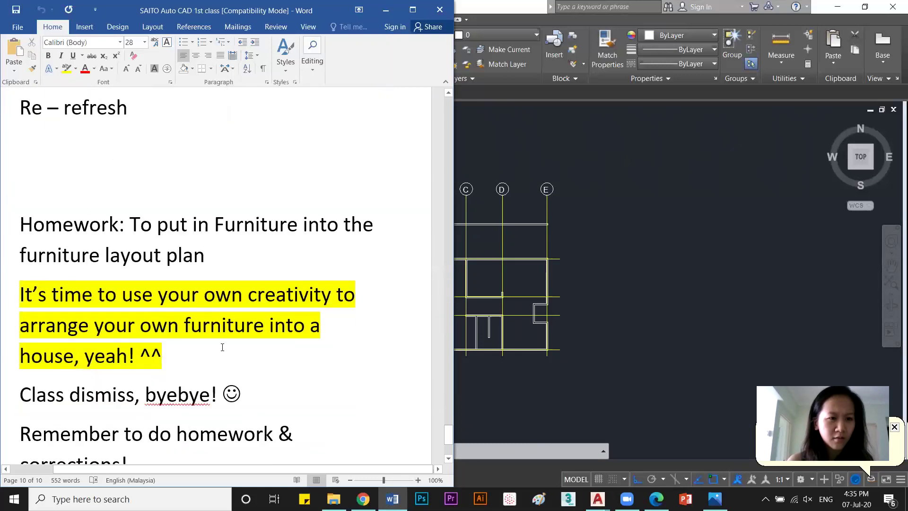
scroll(222, 347, "down", 6)
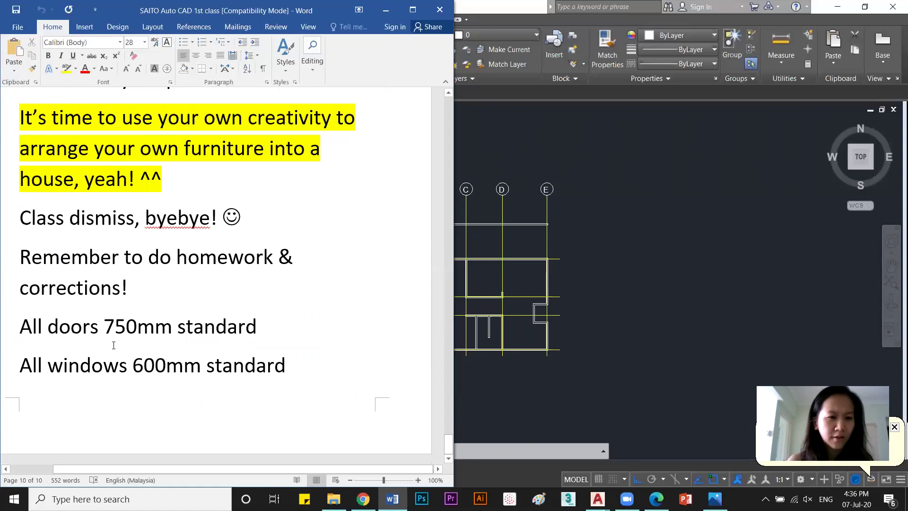
Insert blank lines after the note about standard 600mm windows to start a new page.
left_click(302, 366)
key("Return")
key("Return")
key("Return")
key("Return")
key("Return")
key("Return")
key("Return")
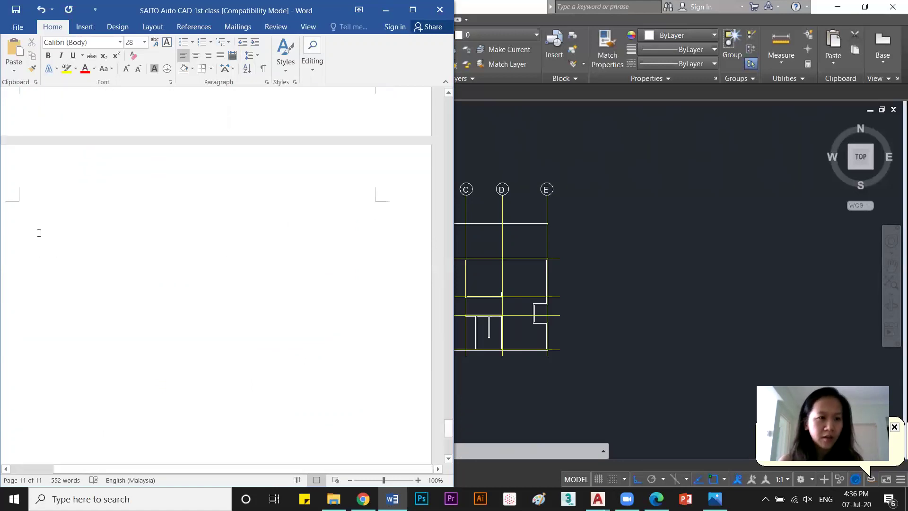
Write LAYERS and LINEWEIGHT on separate lines of the new page.
type("LAY")
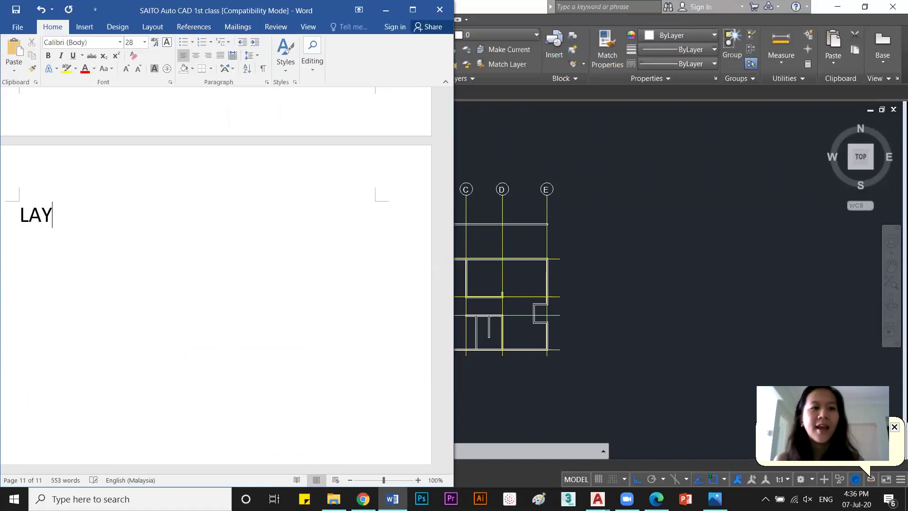
type("ERS")
key("Return")
type("L")
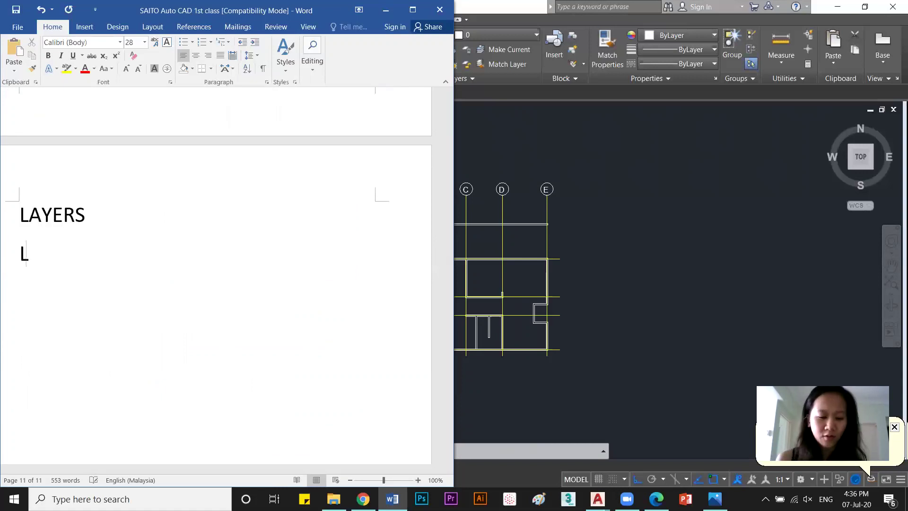
type("INEWE")
key("BackSpace")
type("WEIGHT")
key("Return")
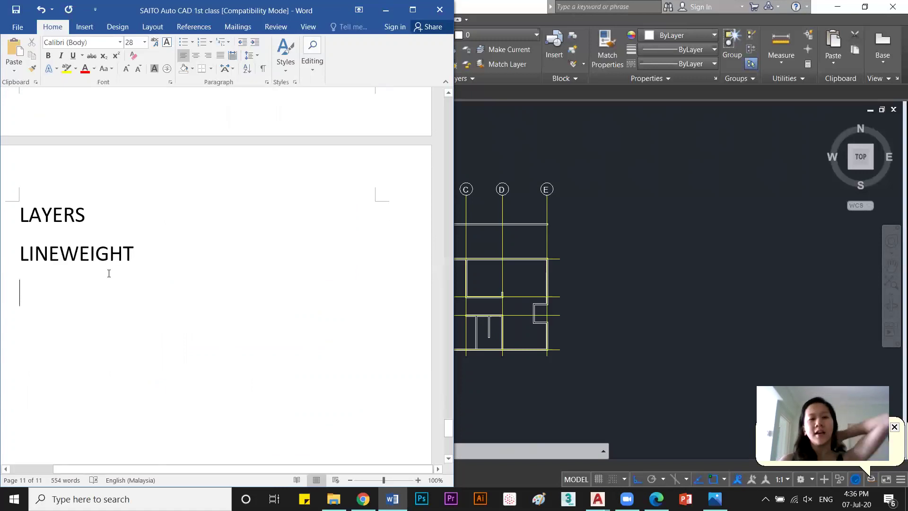
Add the note lines "WALL – 0.5" and "FURNITURE/DOOR/WINDOW – 0.3" below LINEWEIGHT.
scroll(111, 270, "down", 1)
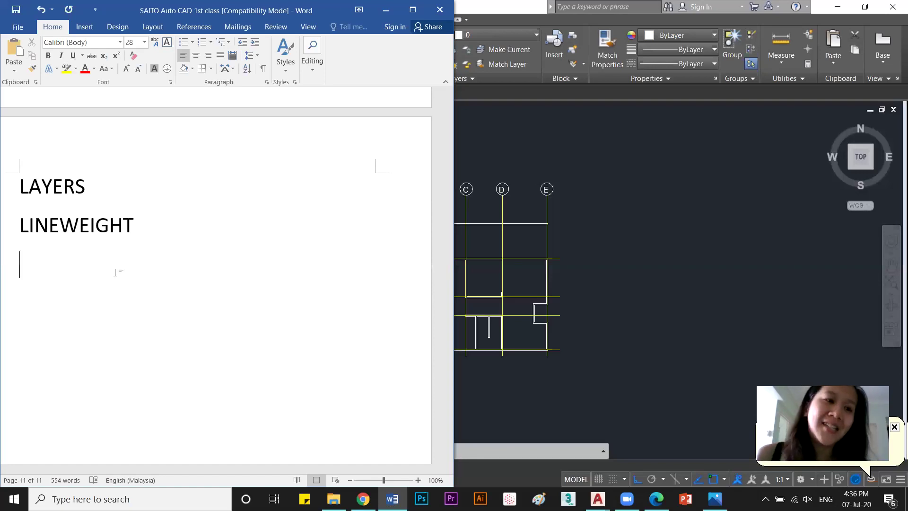
type("WAL")
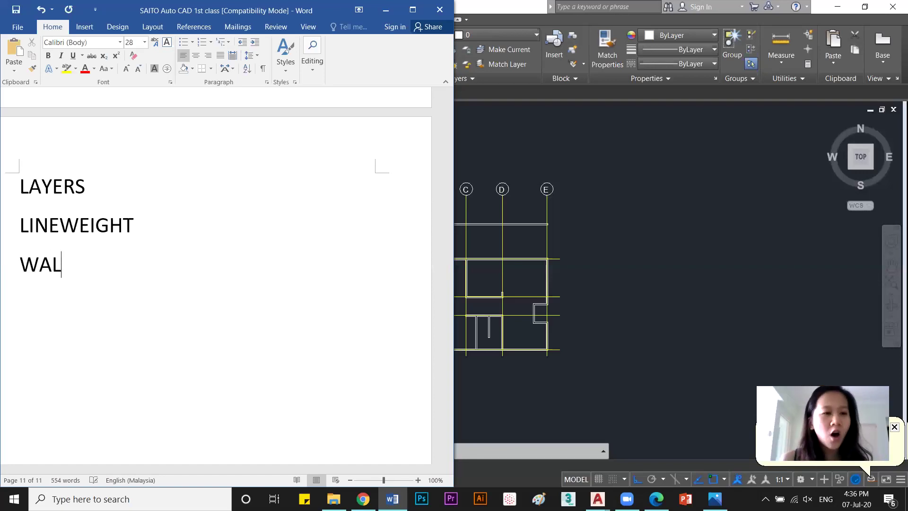
type("L - 0.5")
key("Return")
type("FURNITURE/DOOR/WINDOW")
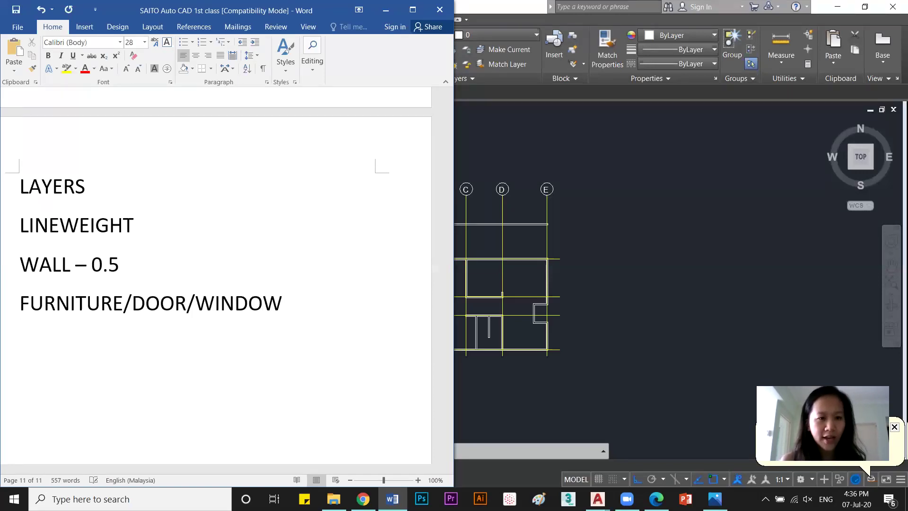
type(" - 0.3")
key("Return")
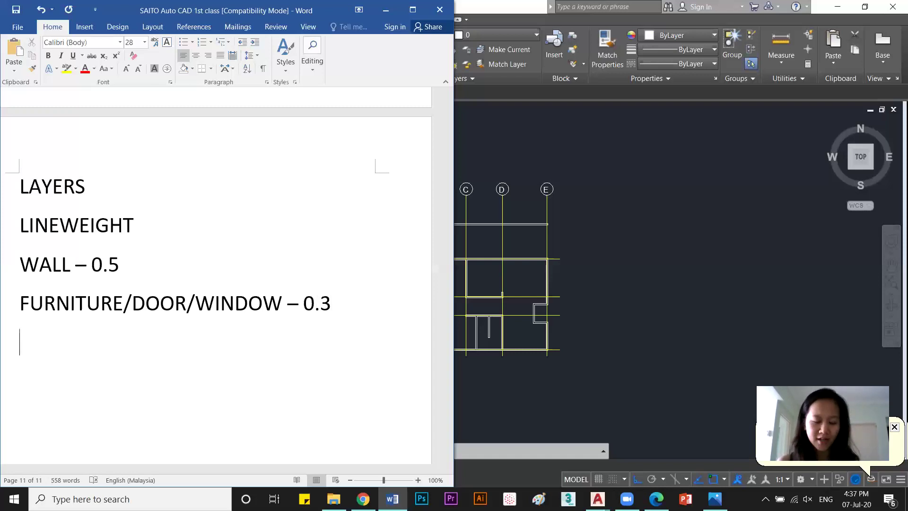
Add the note line "GRID/DIMENSION/PLANTS/DÉCOR/HATCHING – 0.1" below the furniture line.
type("GRID")
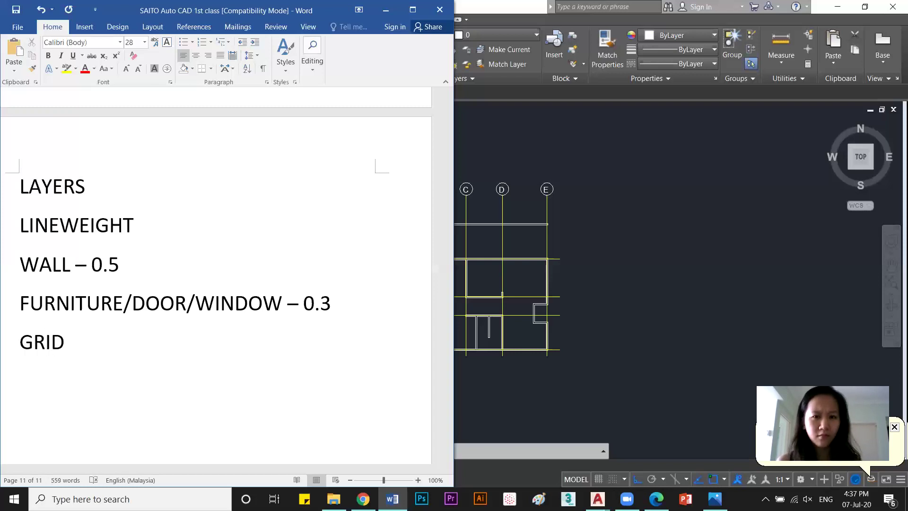
type("/")
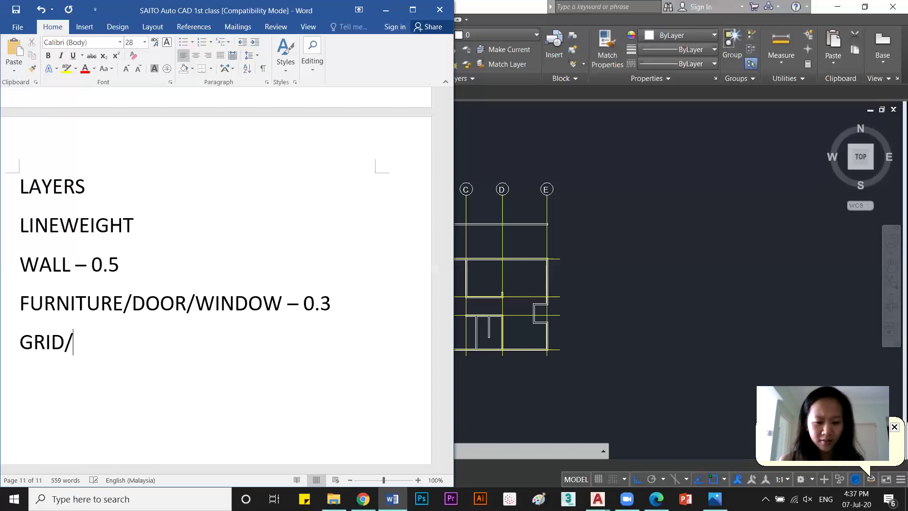
type("DIMENSION")
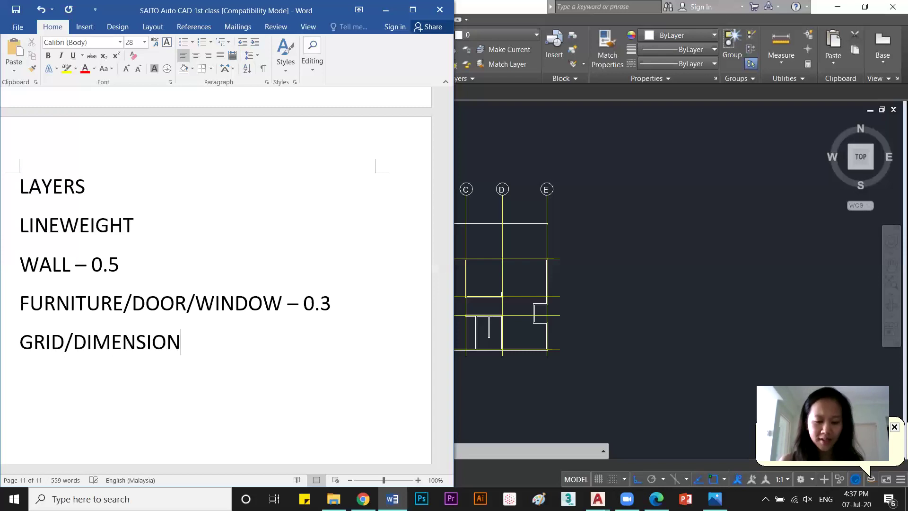
type("/PLANTS/DECOR - 0.1")
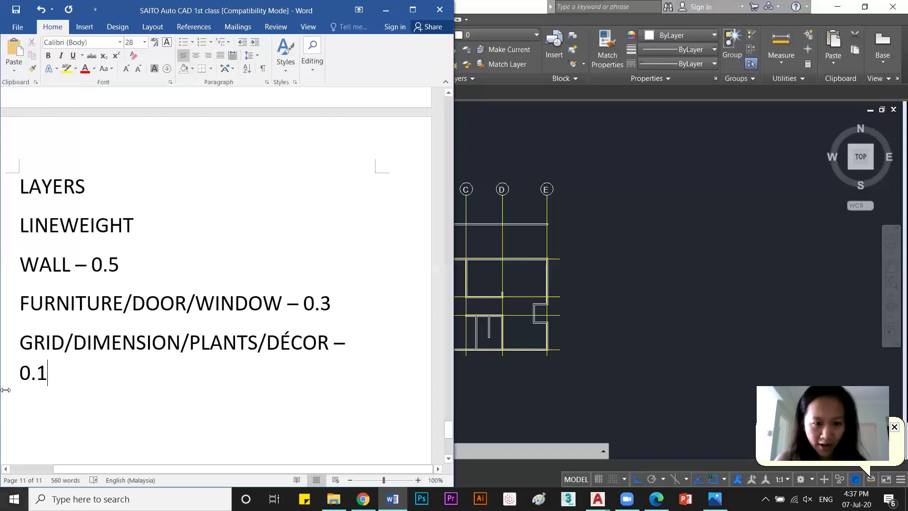
left_click(330, 342)
type("/HATCH")
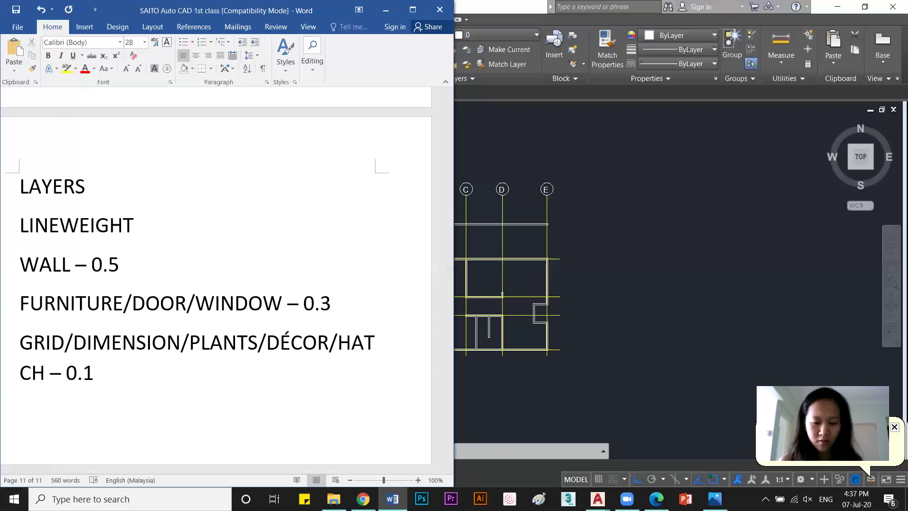
type("ING")
left_click(232, 373)
scroll(231, 374, "down", 1)
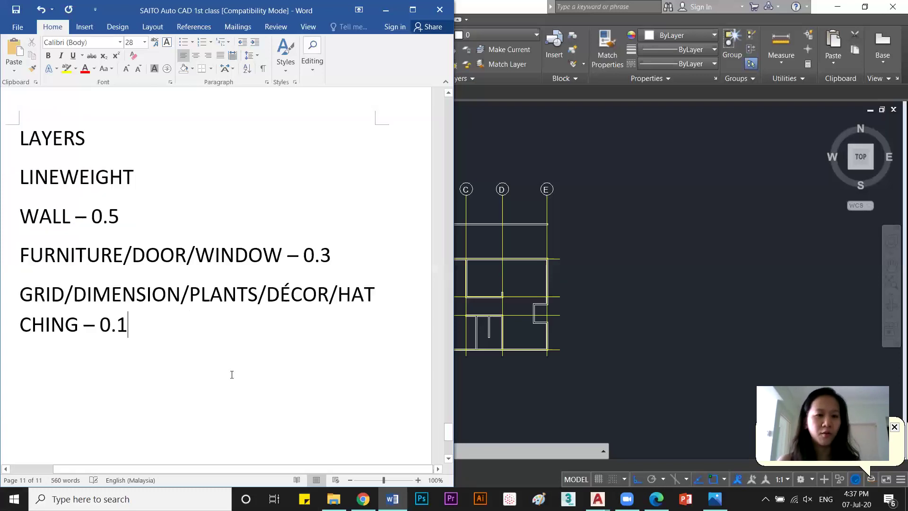
Highlight all the layer and lineweight notes in yellow and save the document.
scroll(222, 337, "down", 1)
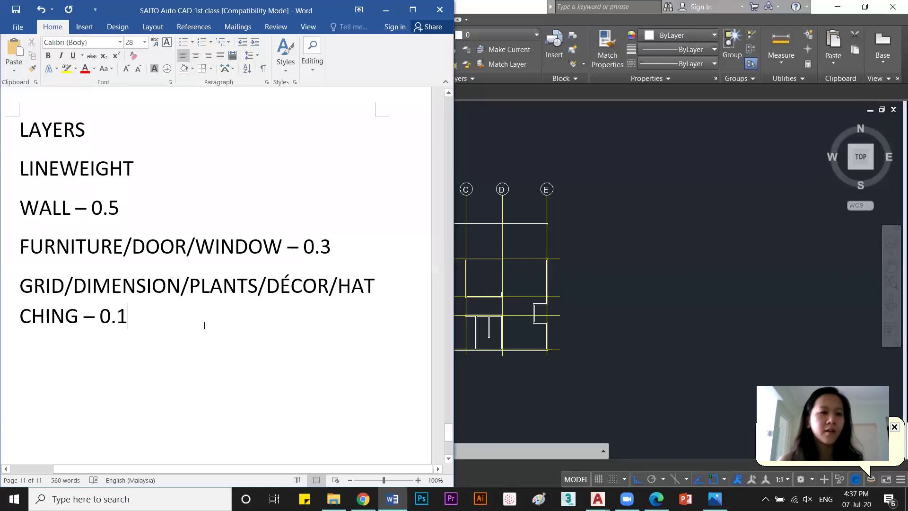
left_click_drag(67, 174, 21, 127, "shift")
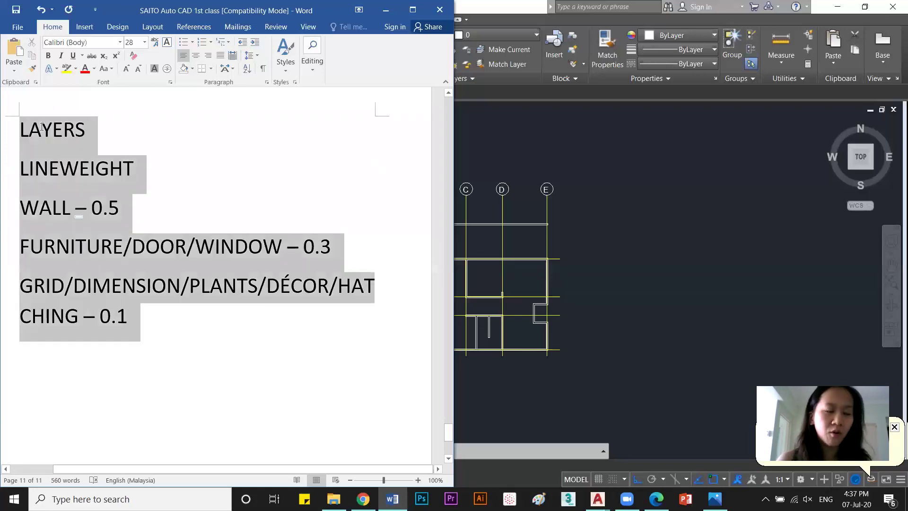
left_click(65, 68)
left_click(144, 159)
scroll(178, 163, "up", 1)
left_click(15, 11)
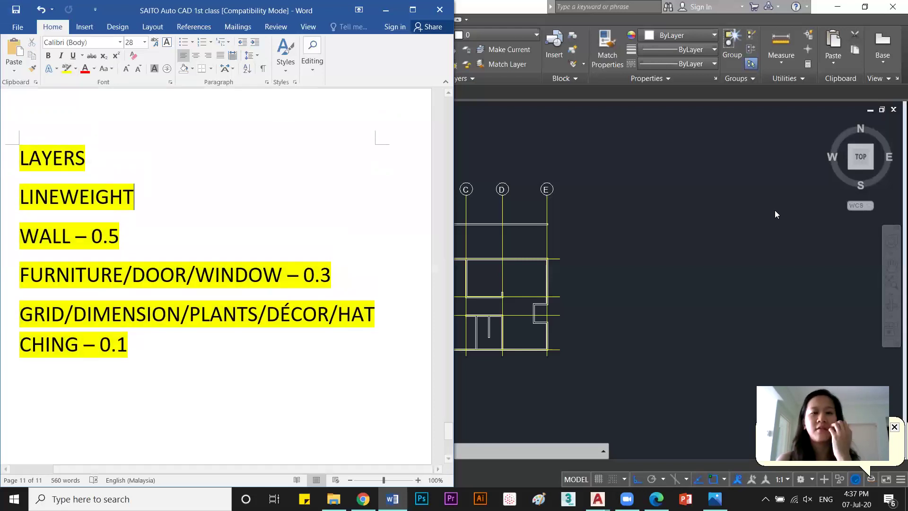
Switch to AutoCAD and create a new layer named WALL.
left_click(652, 195)
type("la")
key("Return")
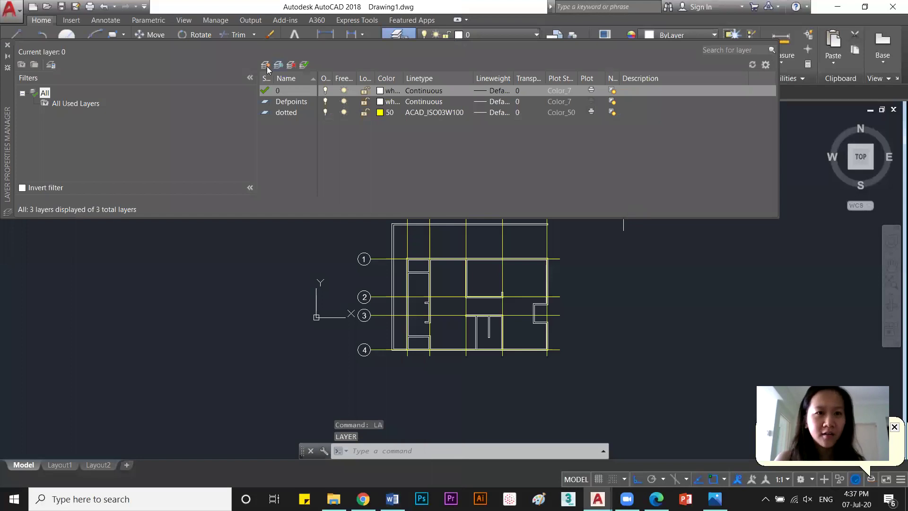
left_click(266, 65)
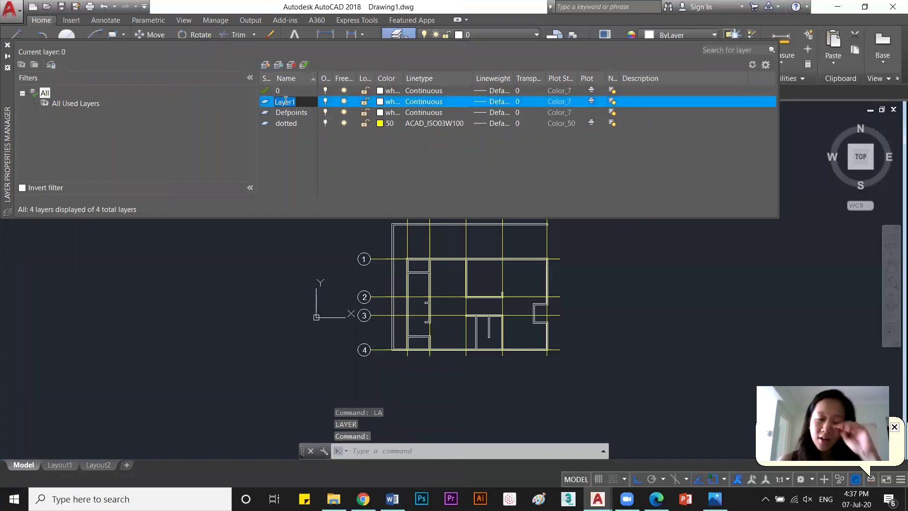
type("WALL")
key("Return")
Set the WALL layer's color to magenta.
left_click(382, 102)
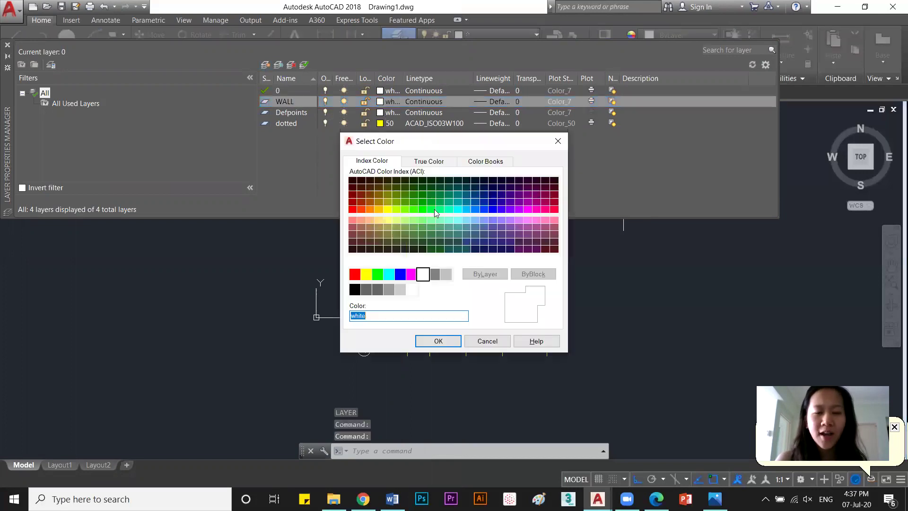
left_click(411, 274)
left_click(431, 344)
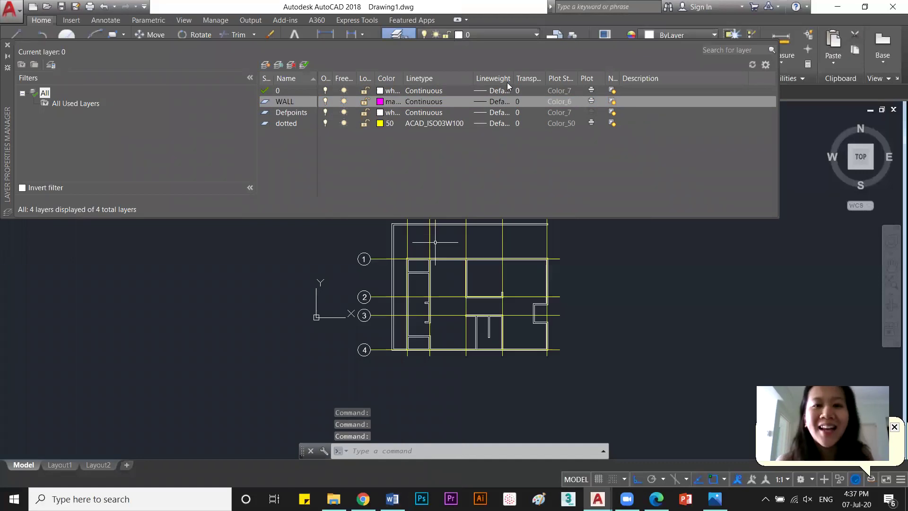
Set the WALL layer's lineweight to 0.50 mm.
left_click(492, 104)
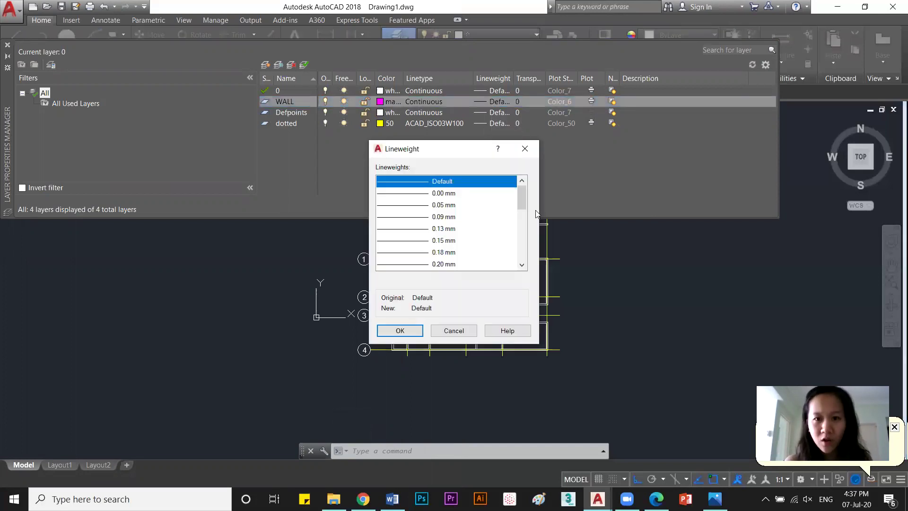
scroll(523, 227, "down", 6)
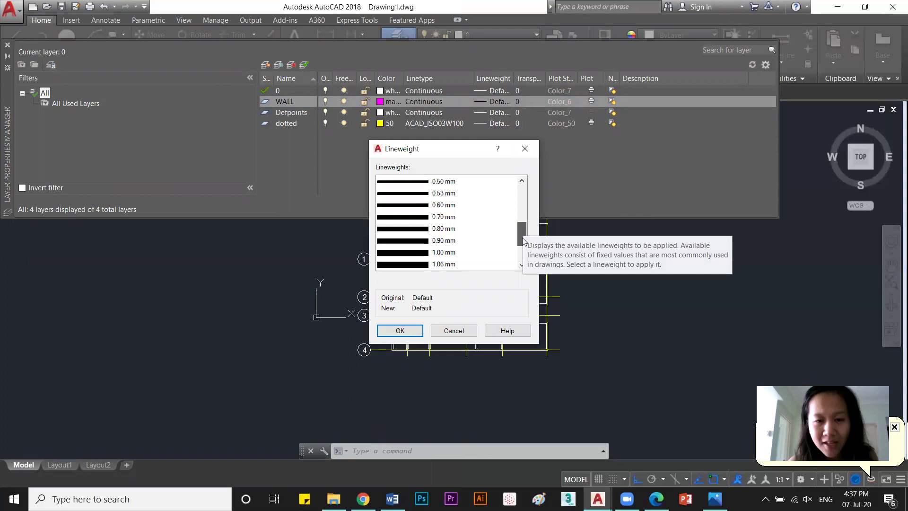
left_click_drag(523, 254, 515, 226)
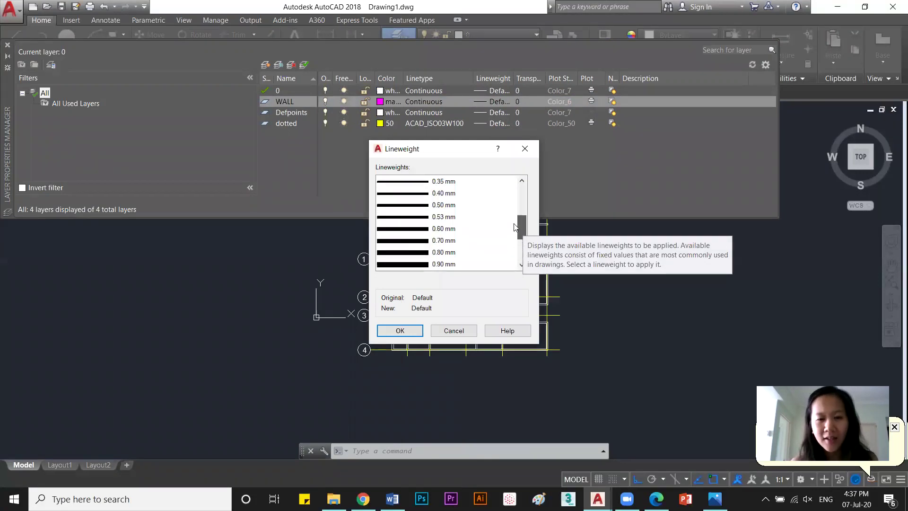
left_click(426, 205)
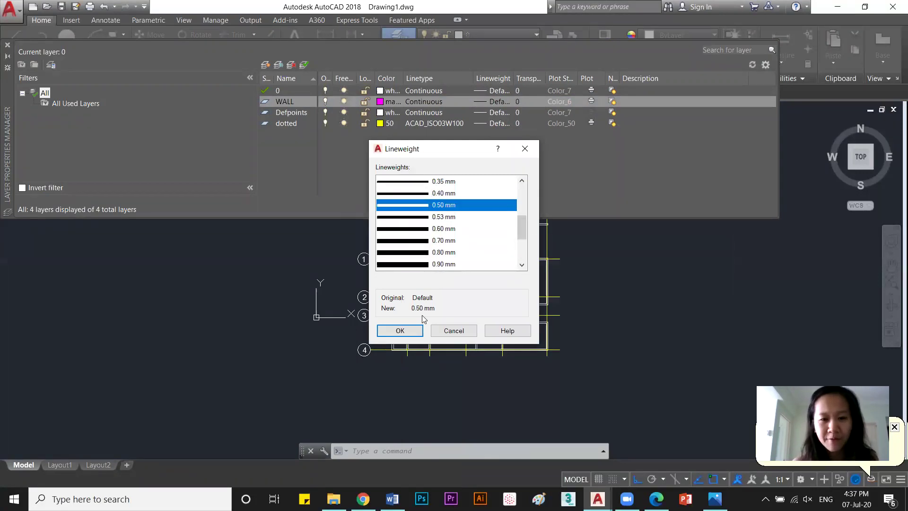
left_click(400, 331)
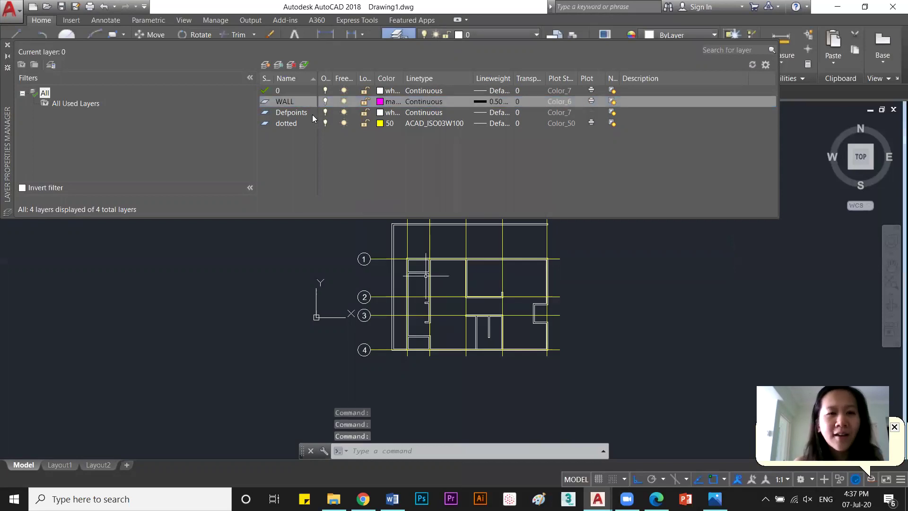
Create another new layer and name it FUR.DnW for the furniture, doors and windows.
left_click(265, 65)
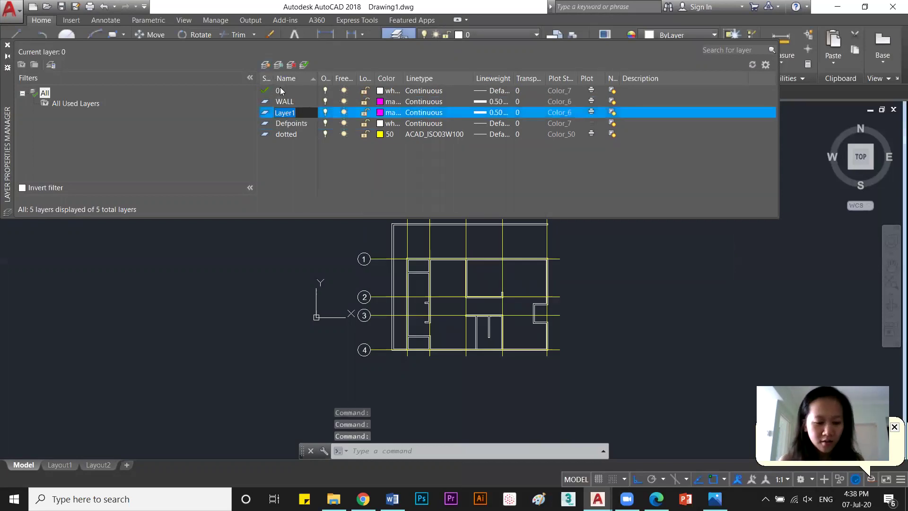
type("F")
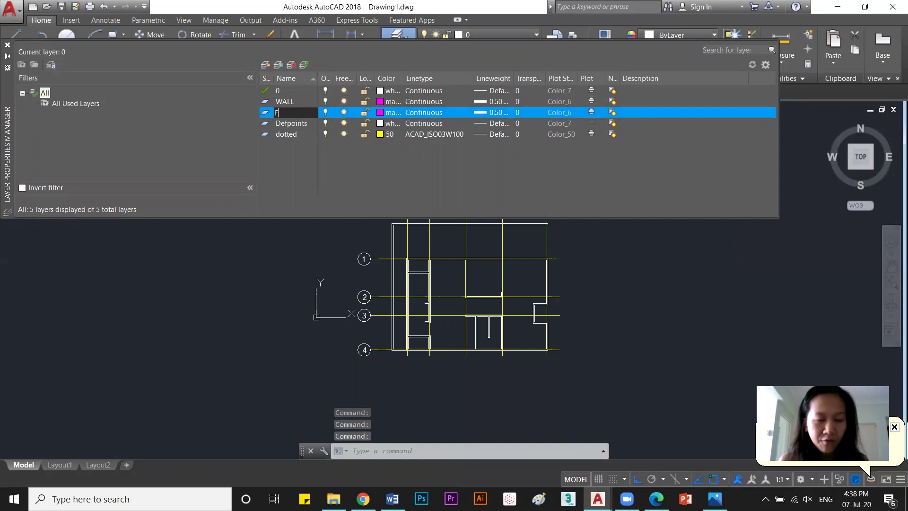
type("UR/D&W")
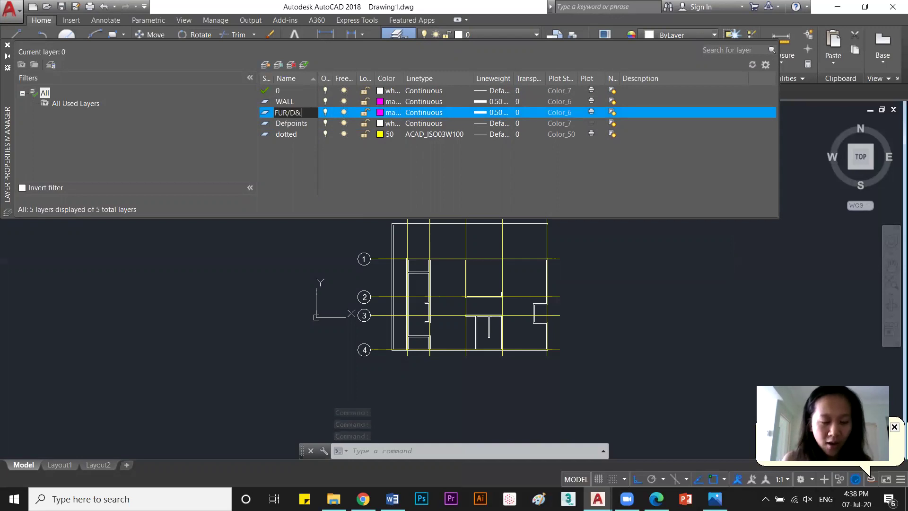
key("Return")
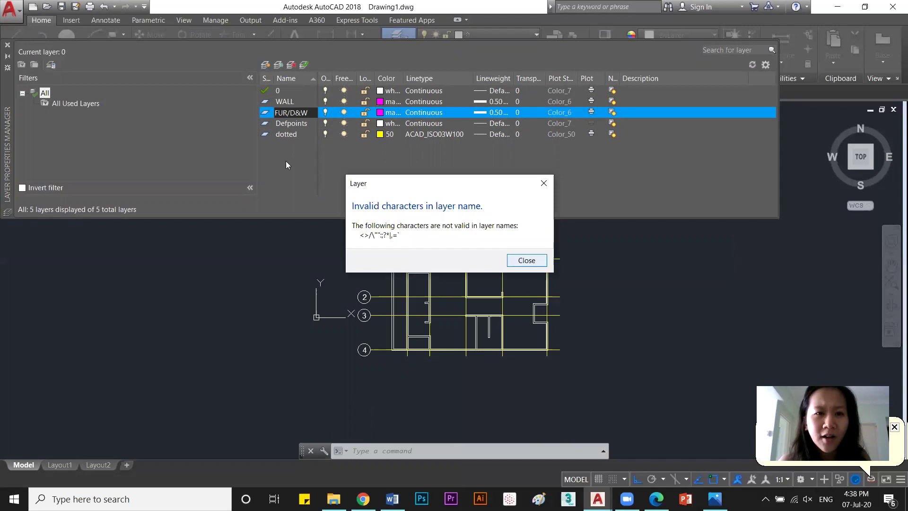
left_click(524, 260)
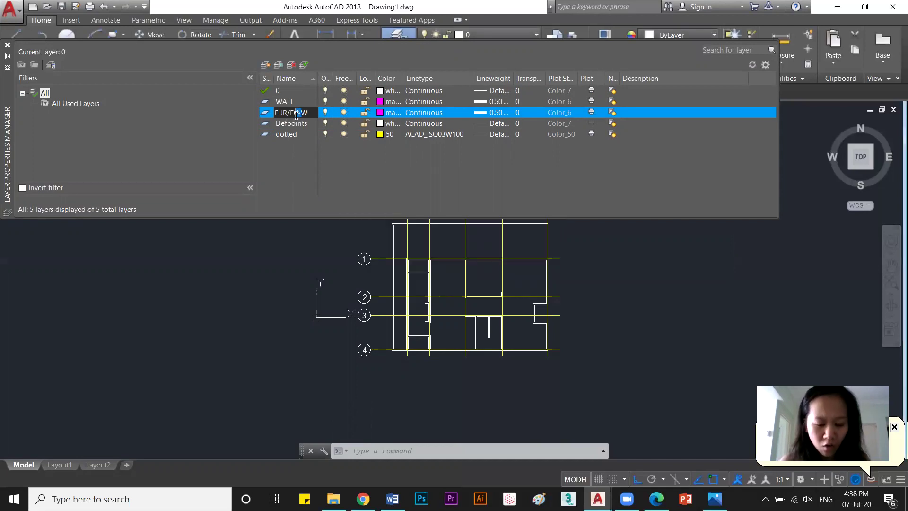
type("n")
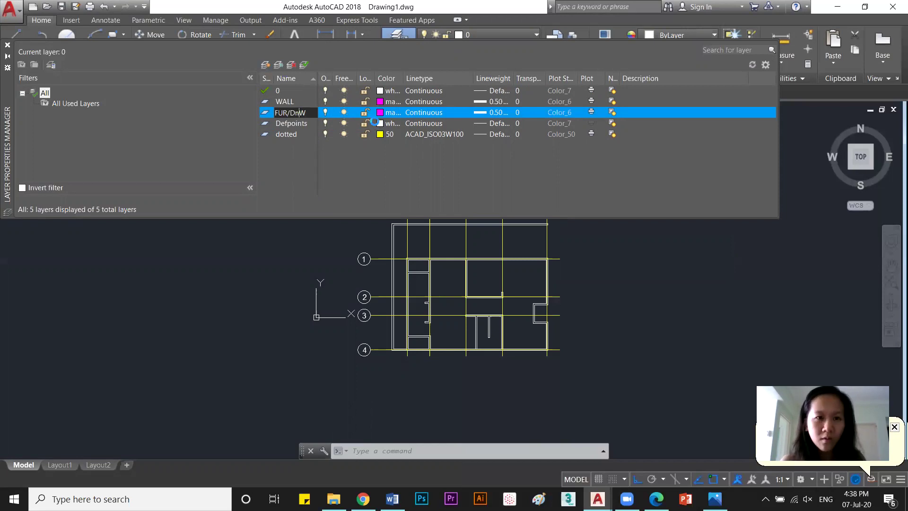
key("Return")
left_click(526, 259)
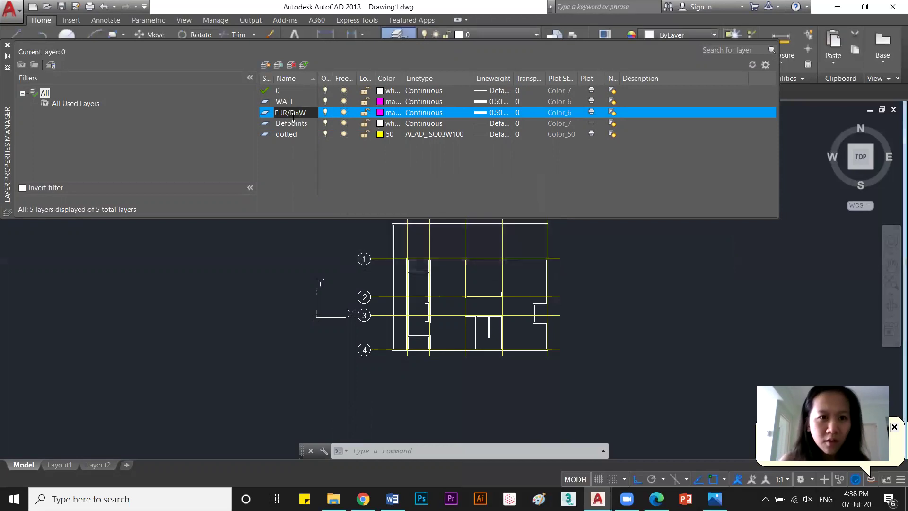
left_click_drag(290, 113, 287, 112)
type(".")
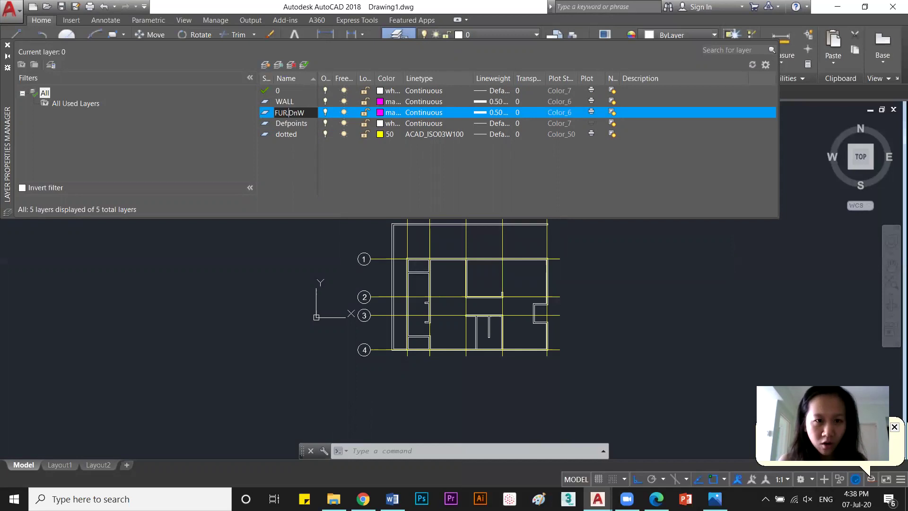
key("Return")
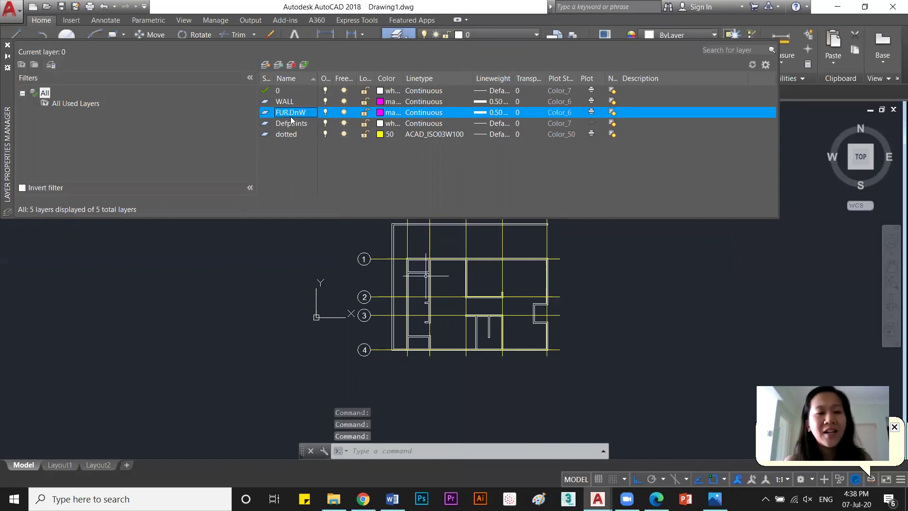
Set the FUR.DnW layer's color to green and its lineweight to 0.30 mm.
left_click(380, 112)
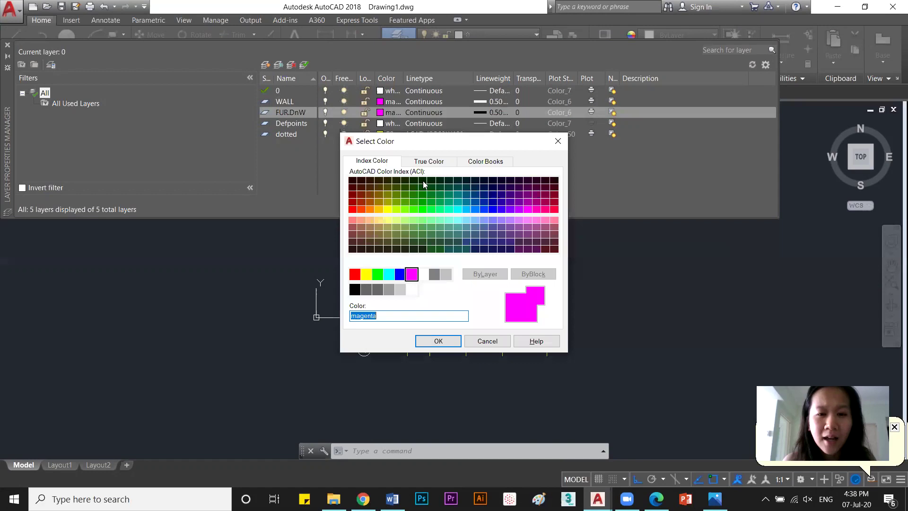
left_click(378, 274)
left_click(436, 341)
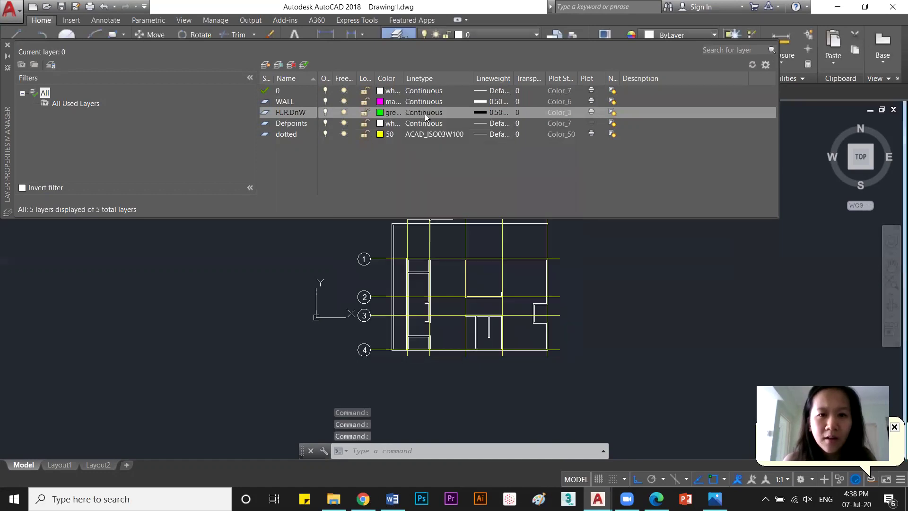
left_click(485, 112)
left_click(415, 229)
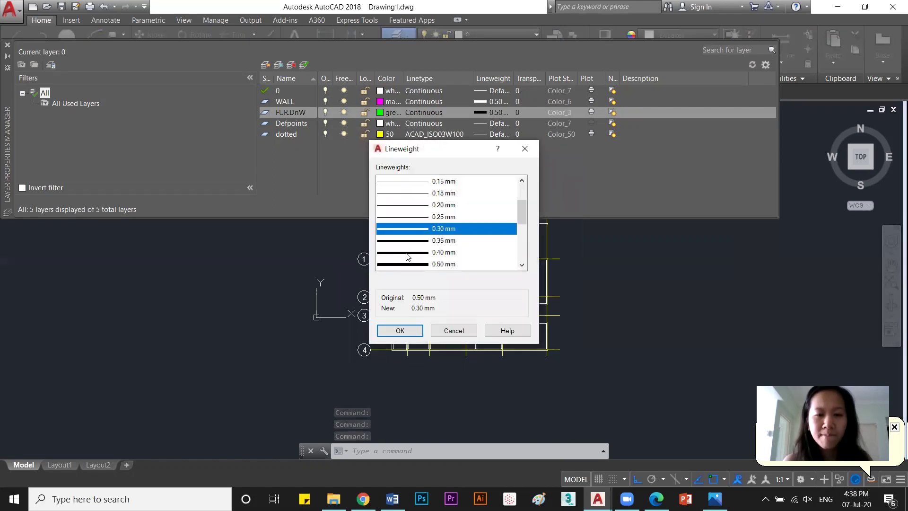
left_click(405, 330)
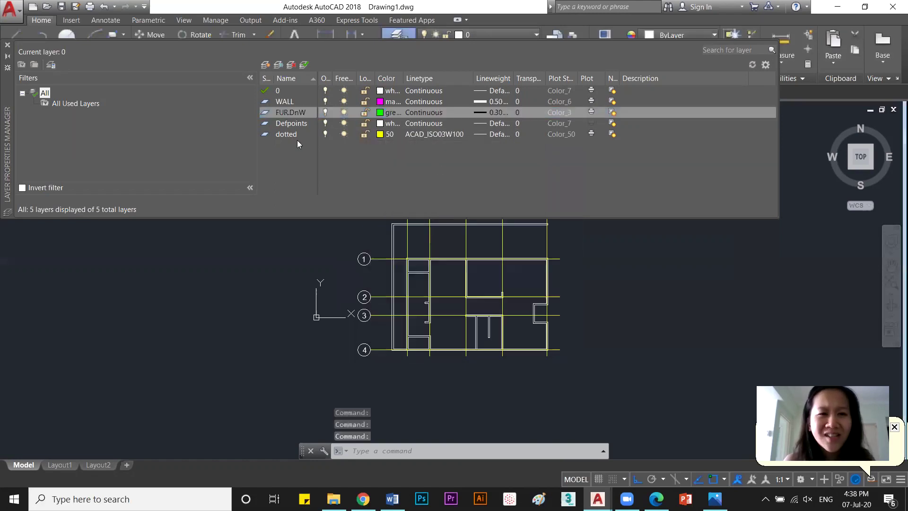
Set the lineweight of the dotted layer to 0.09 mm.
left_click(297, 134)
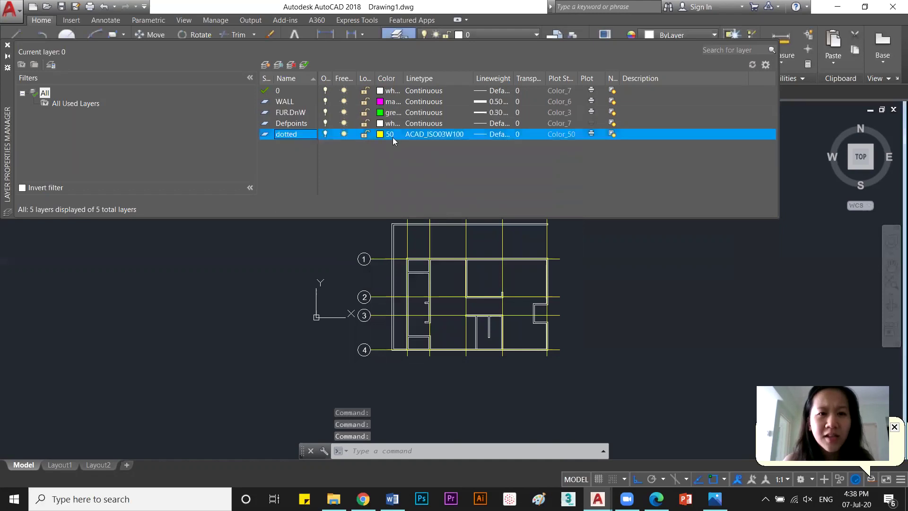
left_click(498, 135)
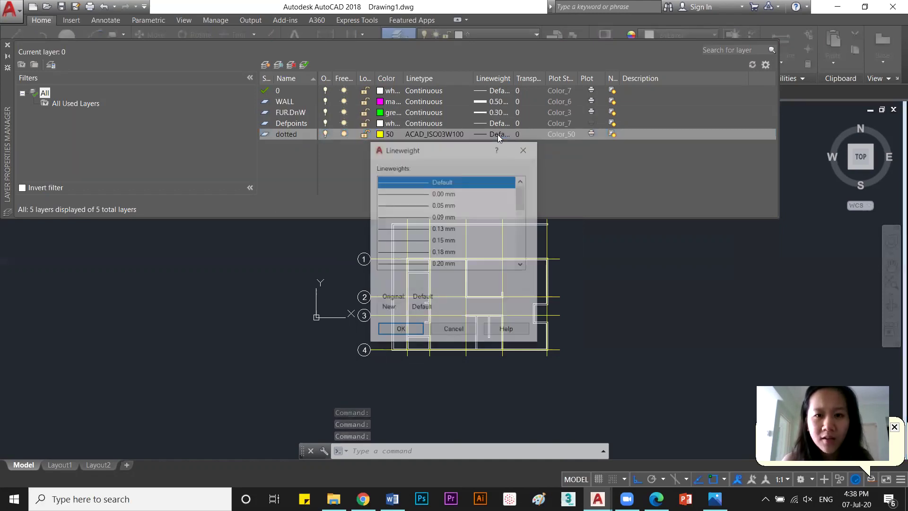
left_click(432, 221)
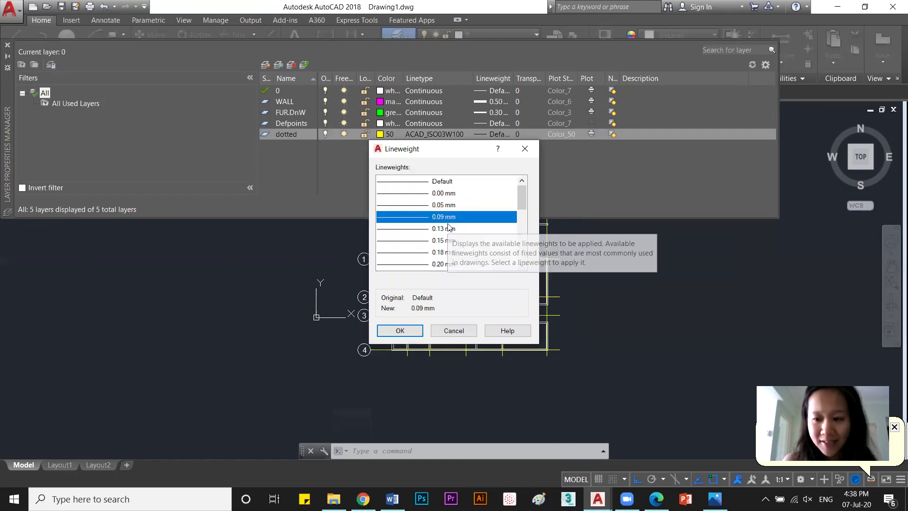
left_click(400, 330)
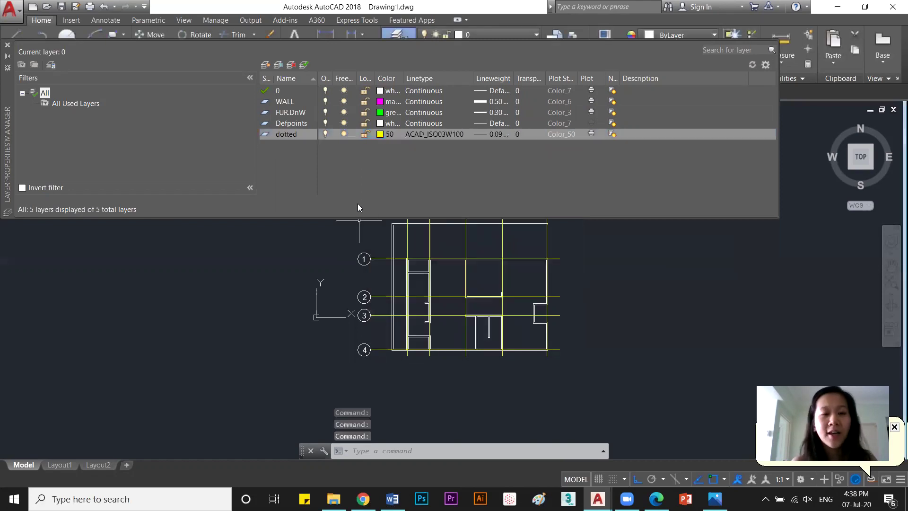
Create a new layer named hatch and set its color to cyan.
left_click(265, 65)
type("hatch")
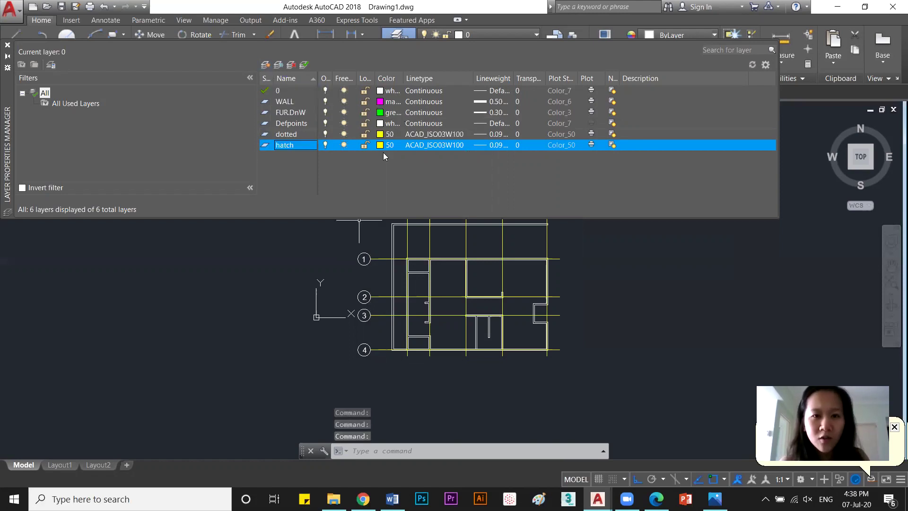
left_click(379, 145)
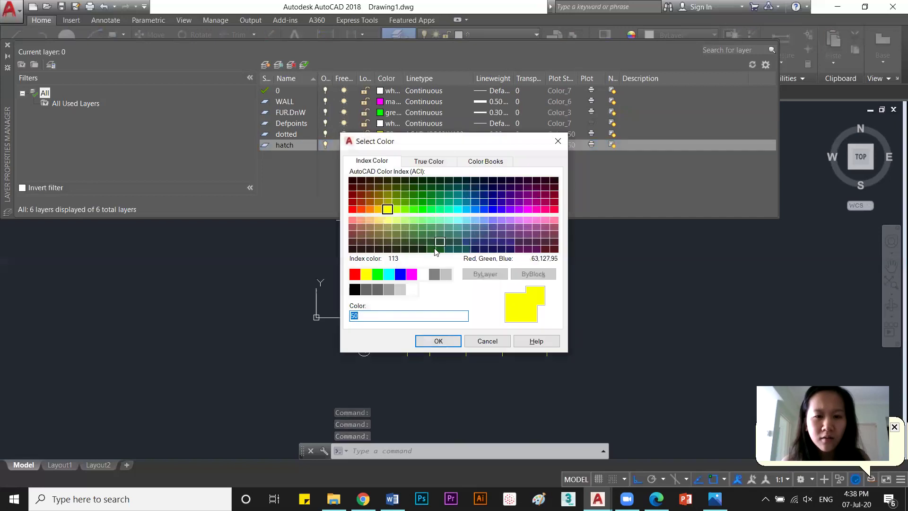
left_click(388, 274)
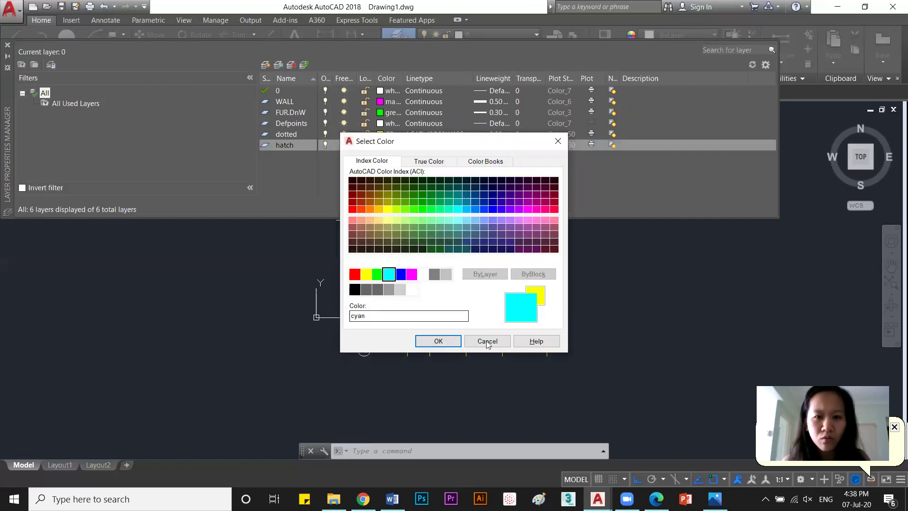
left_click(436, 340)
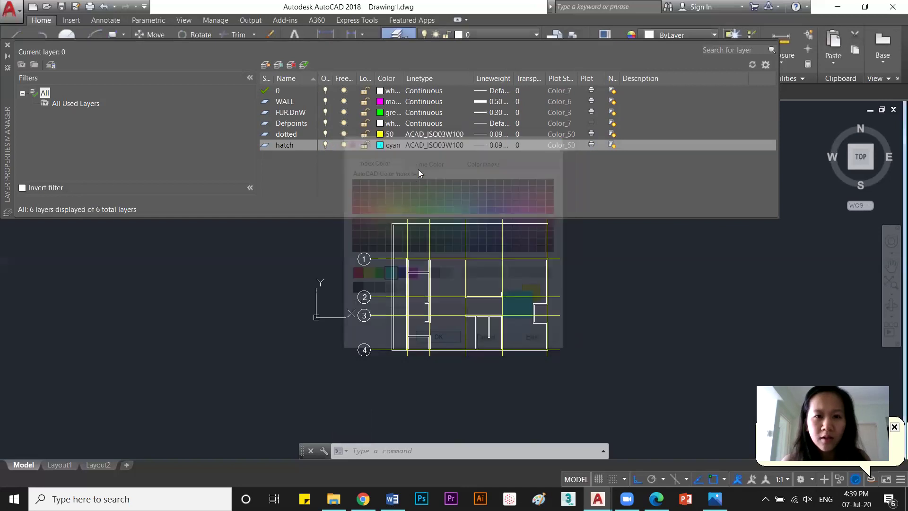
Give the hatch layer the Continuous linetype with a 0.09 mm lineweight and close the layer manager.
left_click(423, 145)
left_click(431, 227)
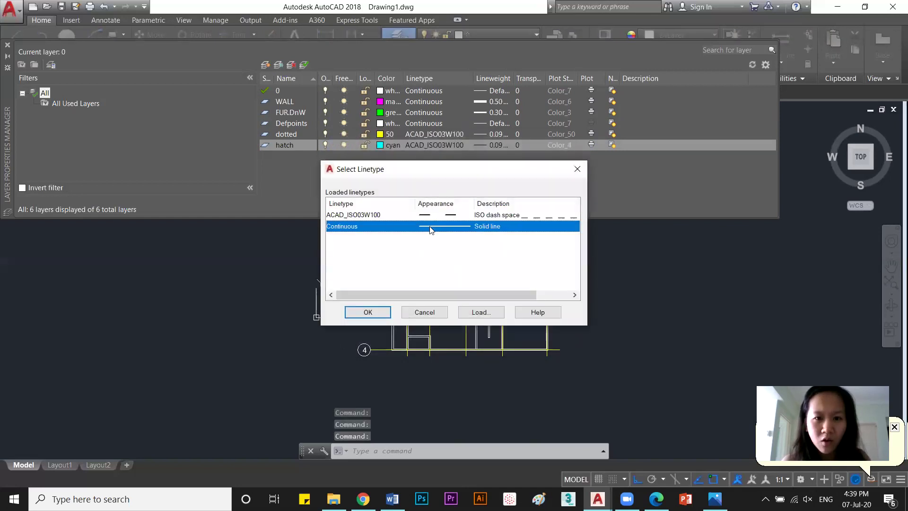
left_click(367, 312)
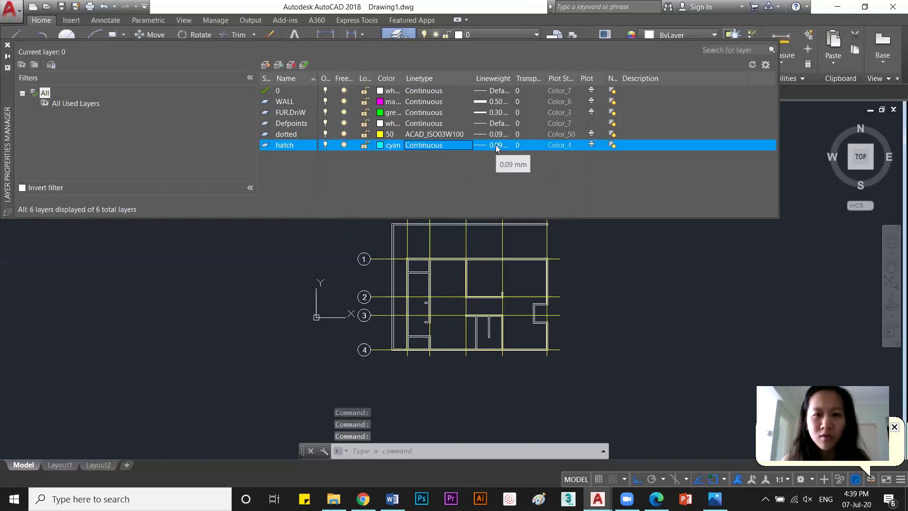
left_click(496, 146)
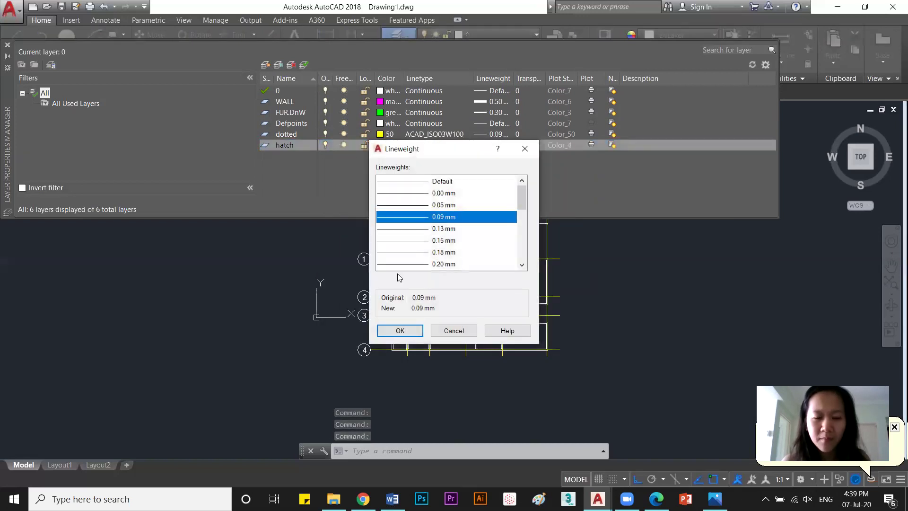
left_click(399, 330)
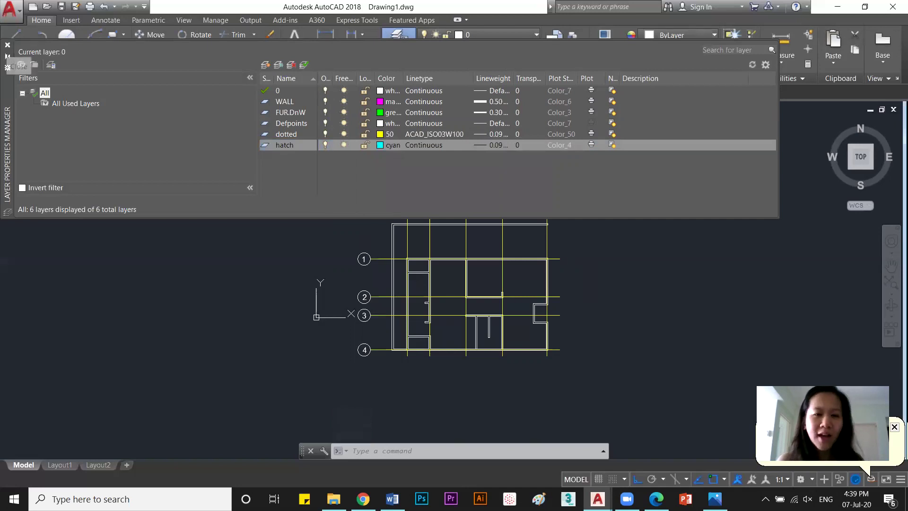
left_click(8, 47)
key("Escape")
key("Escape")
Select the double lines of the outer boundary wall and begin adding the inner wall lines to the selection.
scroll(436, 293, "up", 2)
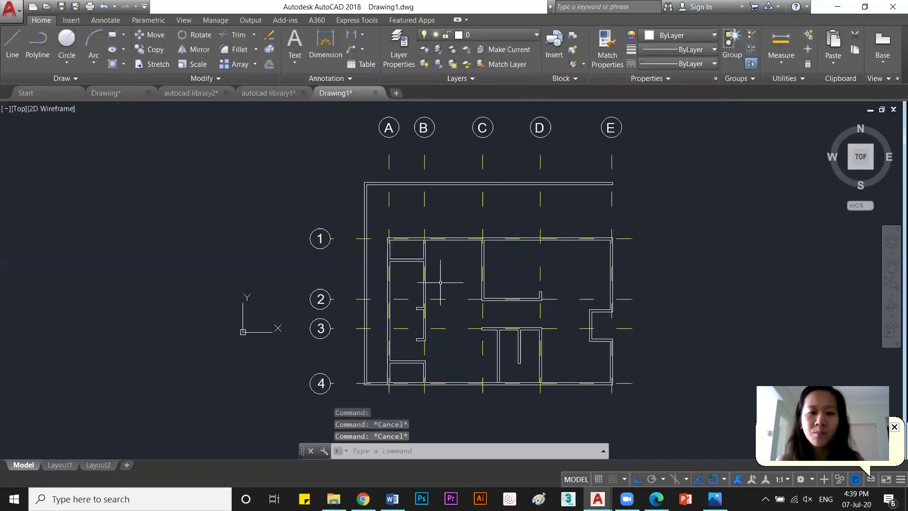
scroll(501, 284, "up", 4)
scroll(508, 286, "down", 2)
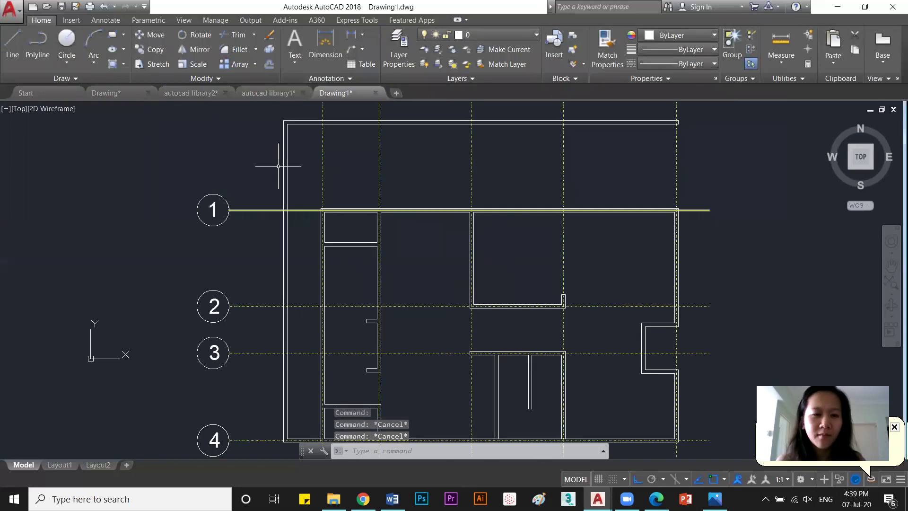
scroll(290, 138, "up", 2)
left_click(300, 139)
scroll(320, 194, "down", 2)
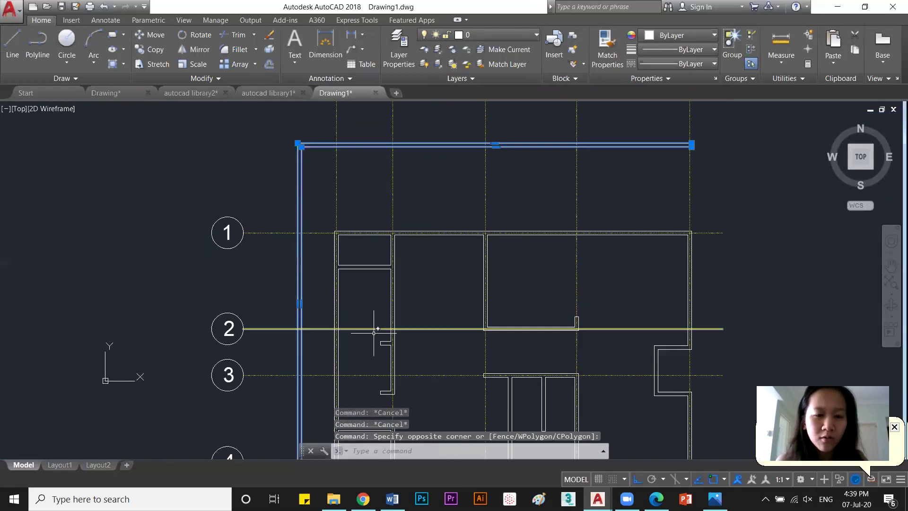
scroll(361, 297, "up", 4)
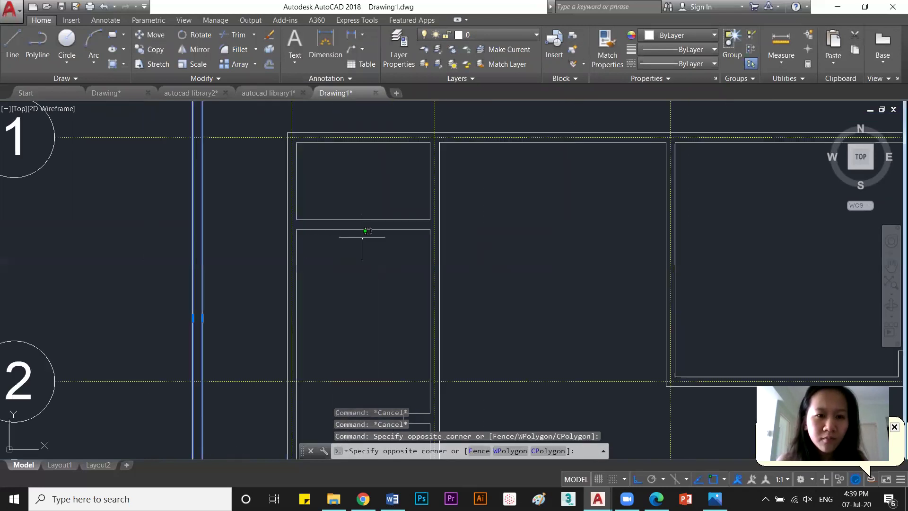
left_click(291, 207)
scroll(290, 206, "up", 2)
scroll(283, 196, "down", 4)
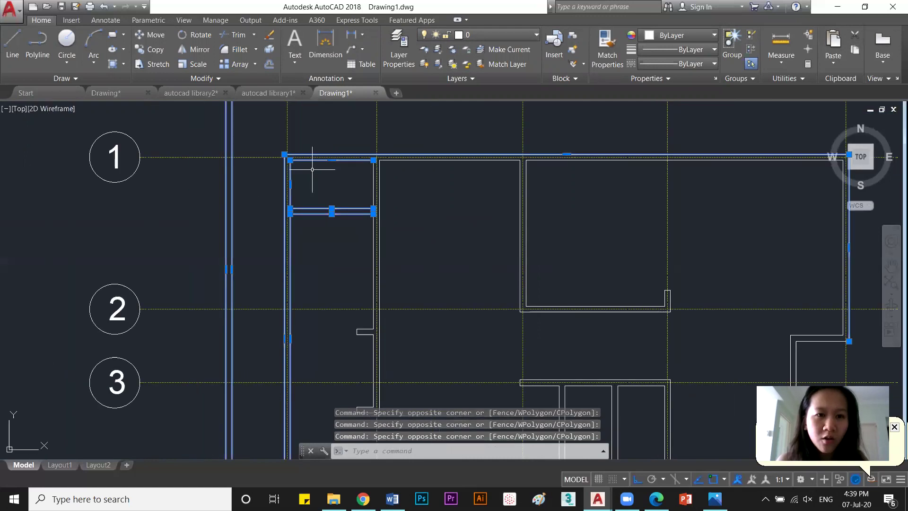
scroll(313, 169, "down", 5)
key("Escape")
key("Escape")
Move all the wall linework to the WALL layer, keeping the grid lines and their lettered and numbered bubbles out of the selection.
middle_click_drag(543, 314, 554, 341)
key("ctrl+a")
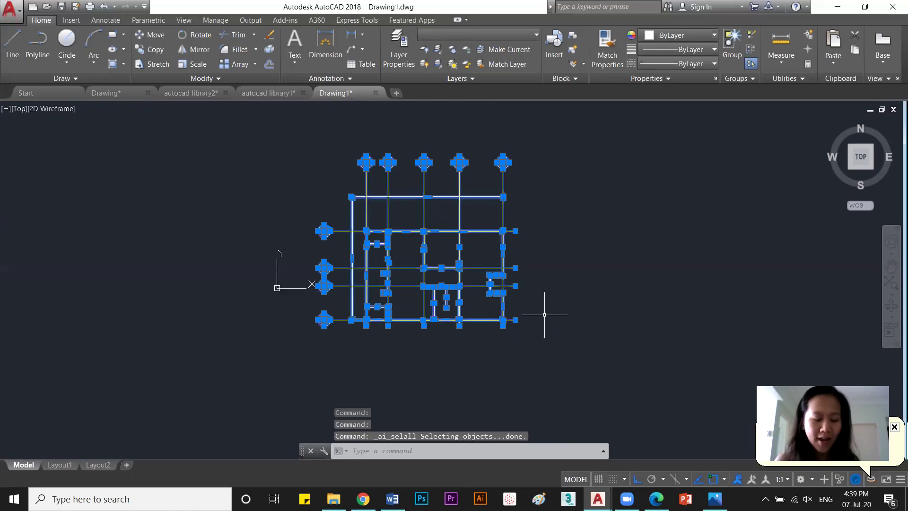
left_click(539, 185, "shift")
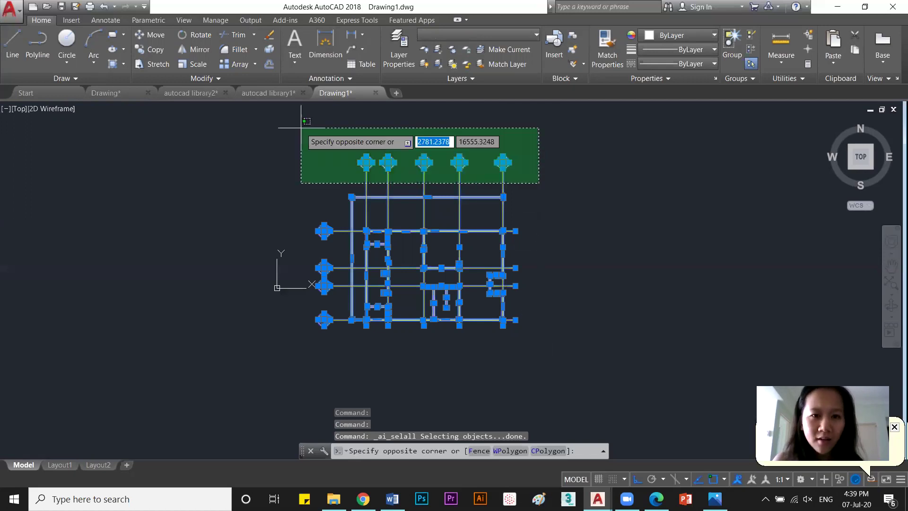
left_click(300, 127, "shift")
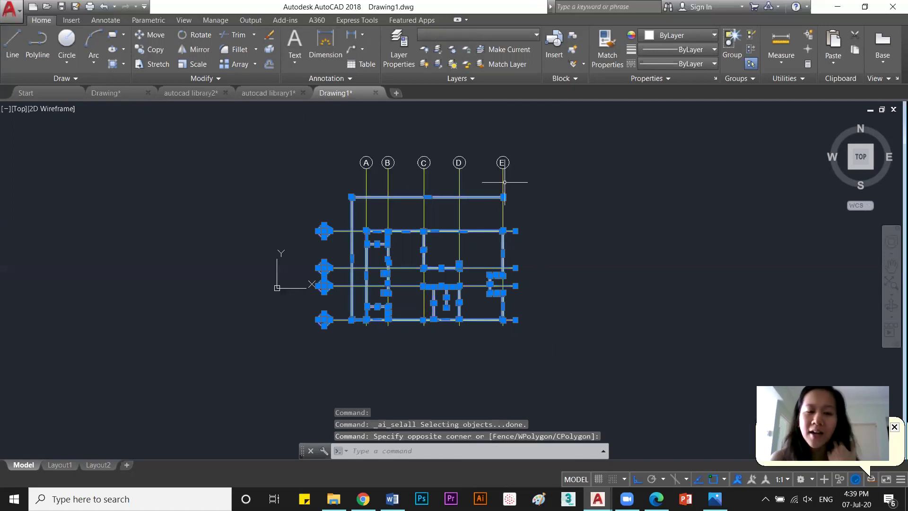
left_click(364, 207, "shift")
left_click(253, 346, "shift")
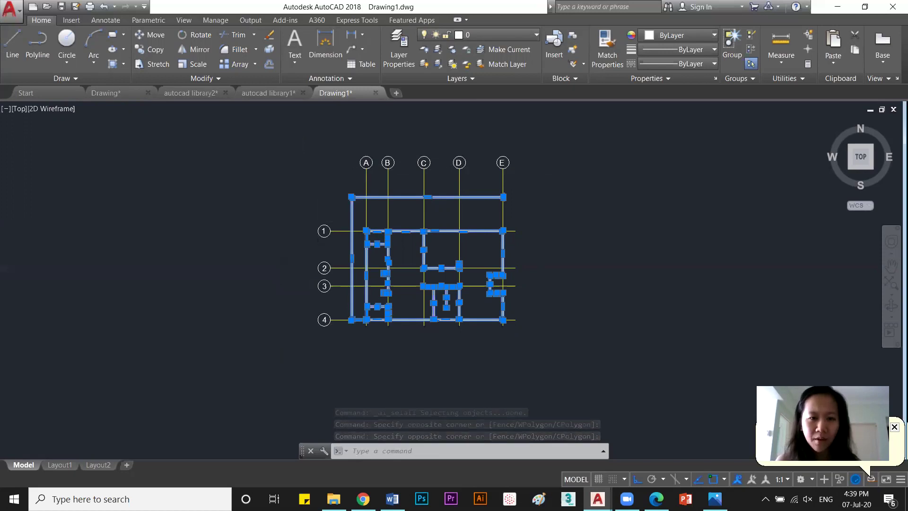
scroll(374, 295, "up", 6)
scroll(427, 274, "up", 4)
scroll(436, 310, "down", 4)
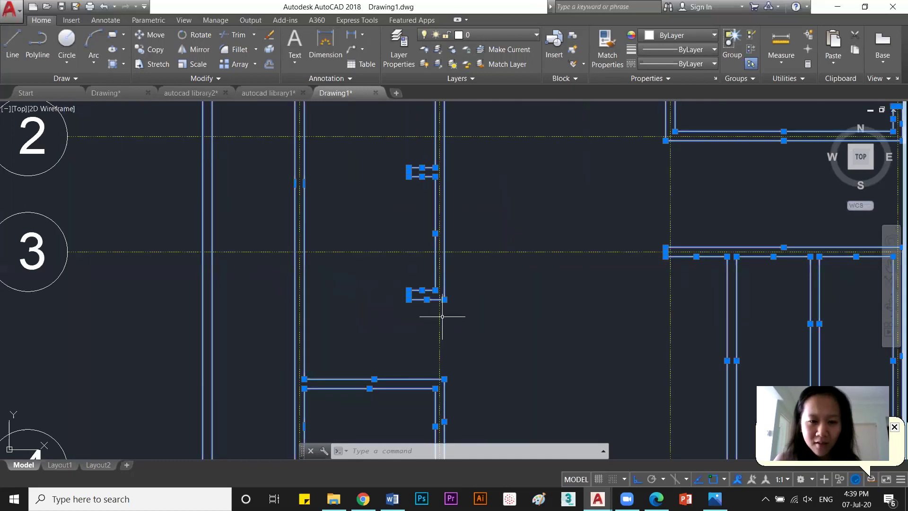
middle_click_drag(463, 379, 265, 290)
scroll(459, 294, "up", 5)
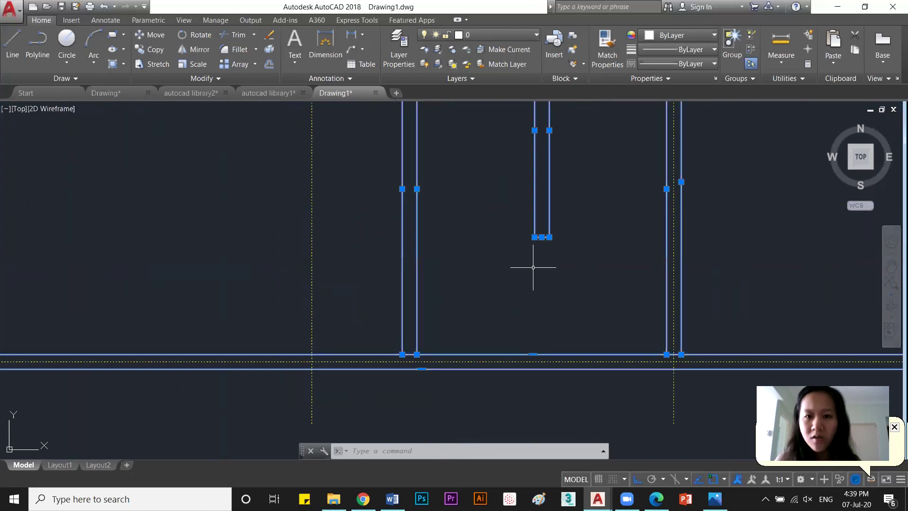
scroll(533, 268, "down", 8)
middle_click_drag(507, 244, 551, 307)
left_click(530, 36)
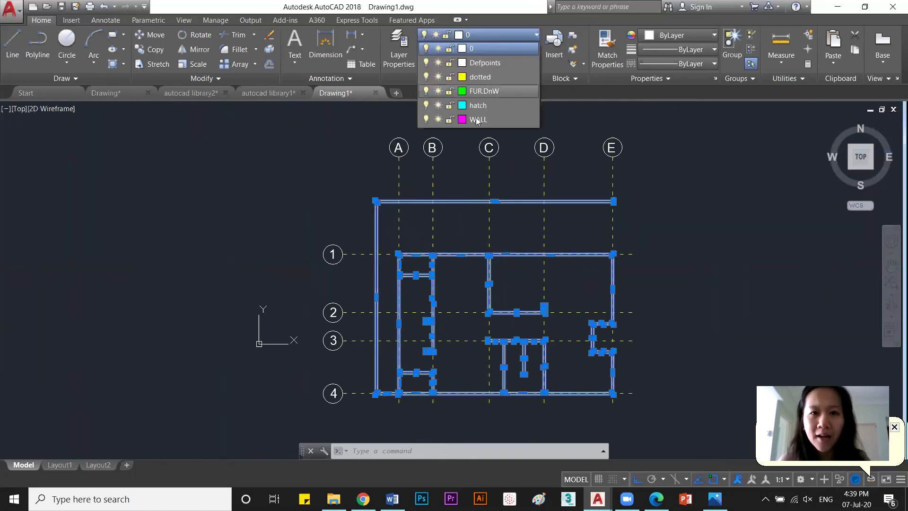
left_click(478, 120)
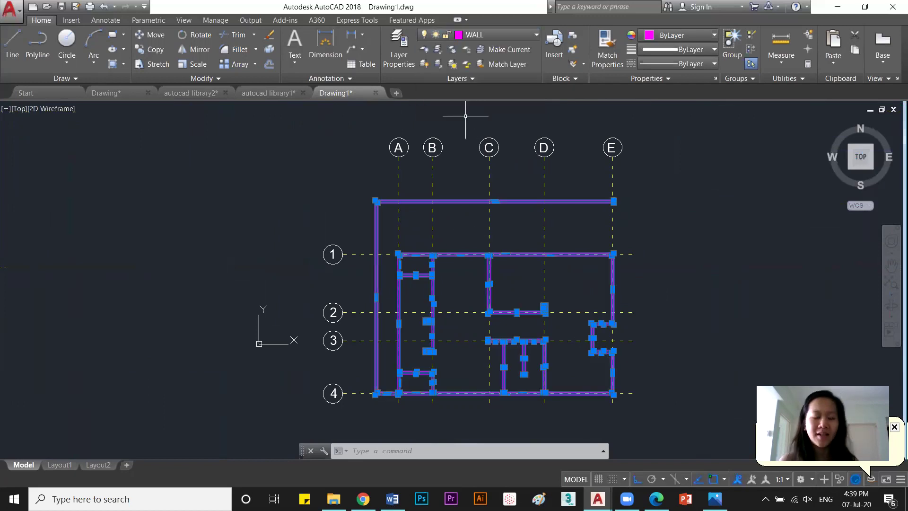
key("Escape")
key("Escape")
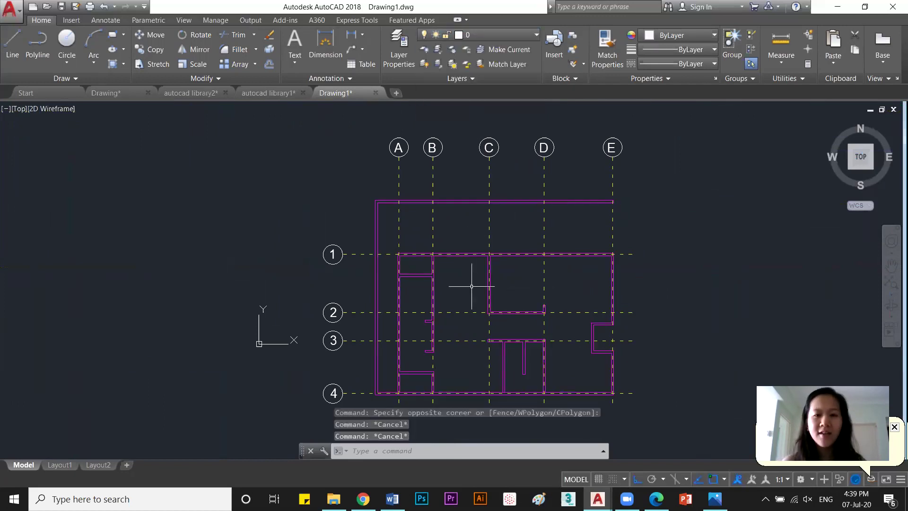
In the Layer Properties Manager, switch the WALL layer off and back on, and do the same with the dotted layer.
middle_click_drag(492, 318, 496, 310)
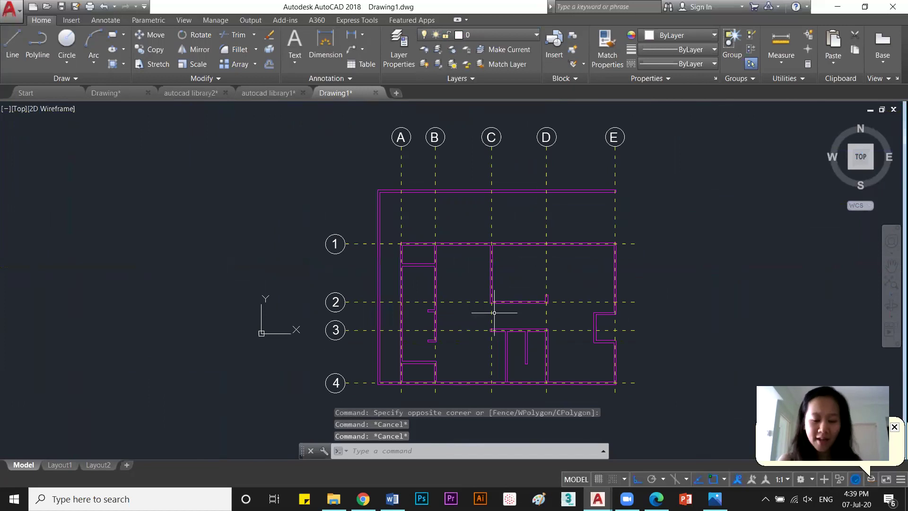
type("LA")
key("Return")
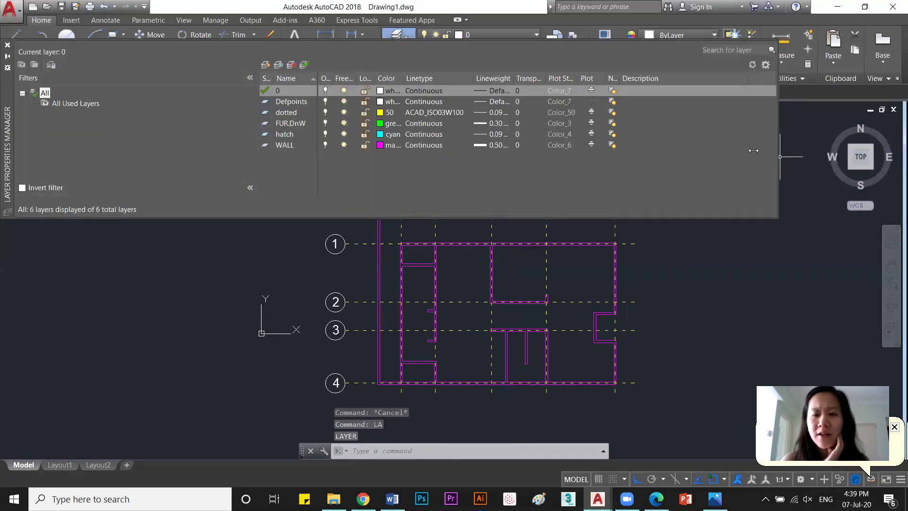
left_click_drag(779, 156, 637, 158)
scroll(660, 270, "down", 2)
middle_click_drag(611, 289, 630, 350)
mouse_move(612, 307)
middle_mouse_down()
mouse_move(610, 320)
mouse_move(604, 309)
middle_mouse_up()
left_click(279, 145)
left_click(280, 145)
left_click(280, 145)
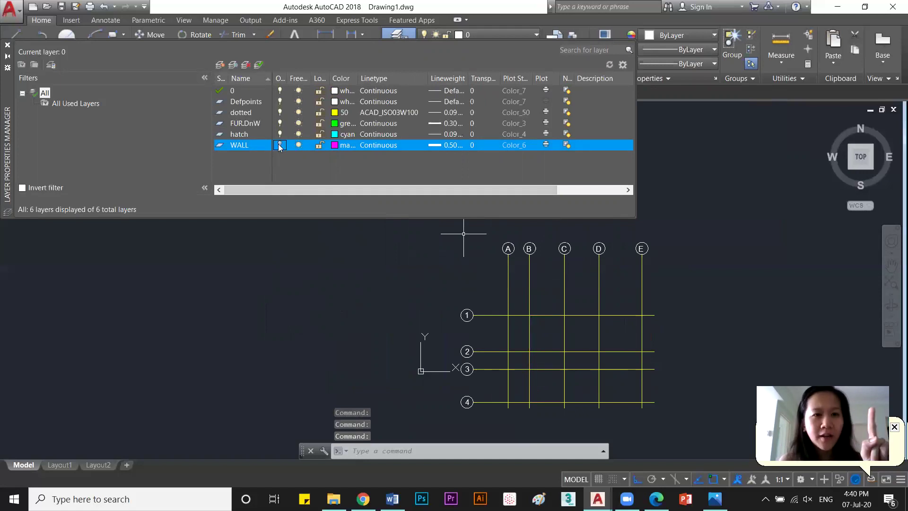
left_click(280, 145)
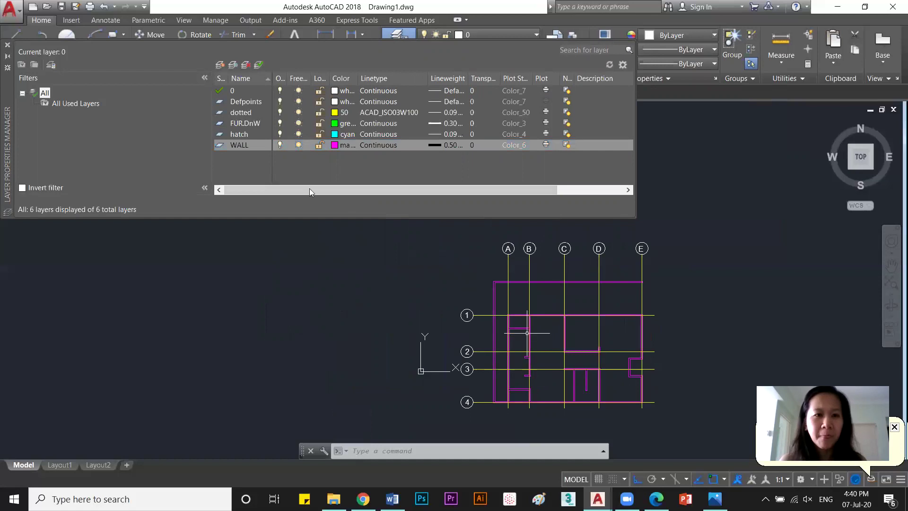
left_click(280, 113)
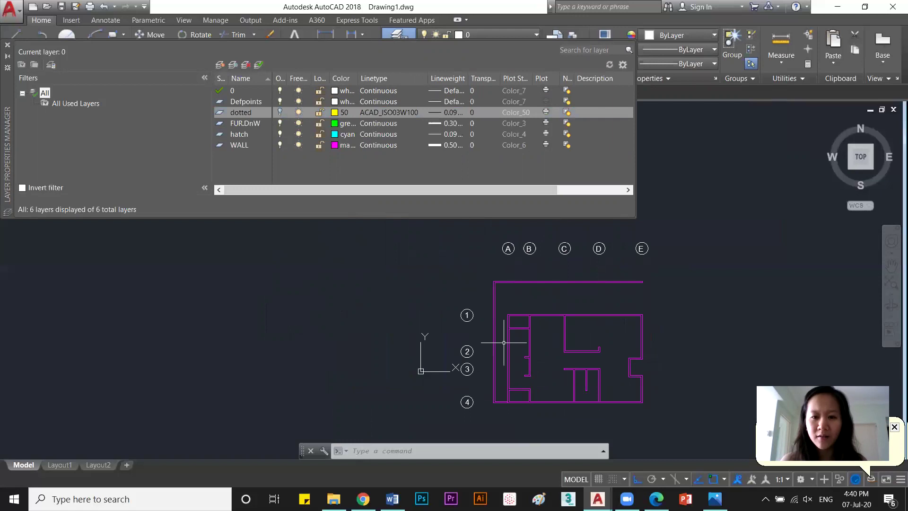
left_click(279, 113)
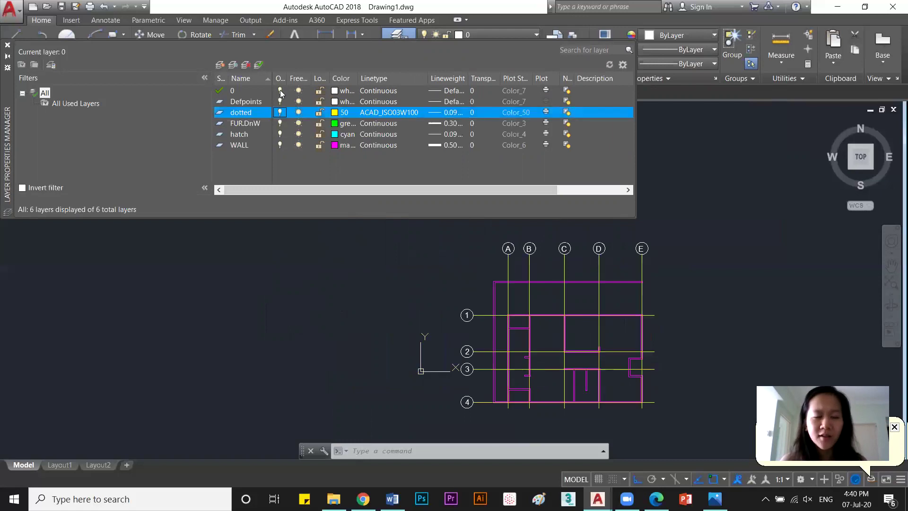
Turn off layer 0, close the layer manager and make WALL the current layer.
left_click(280, 90)
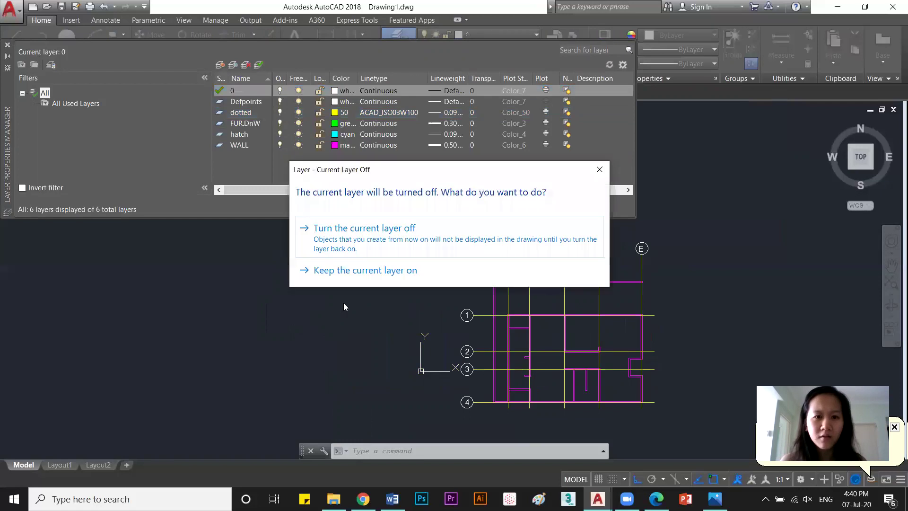
left_click(599, 169)
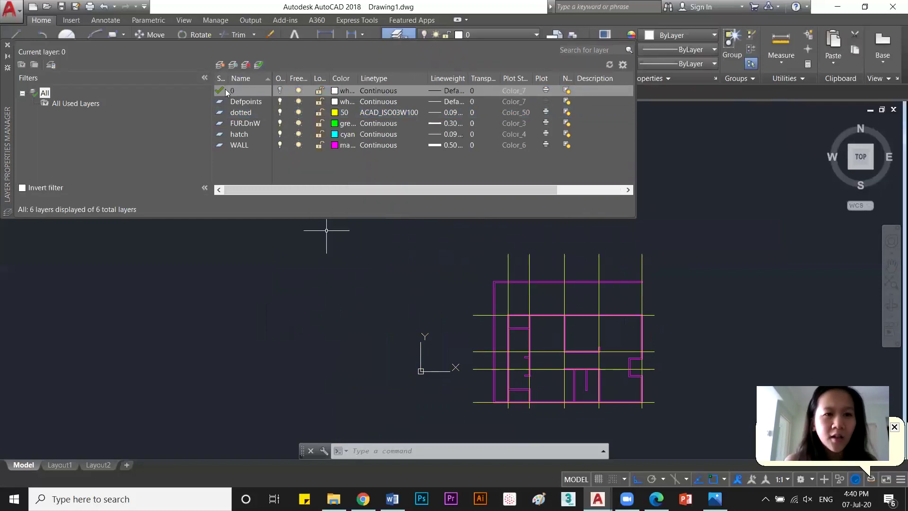
left_click(7, 44)
left_click(520, 36)
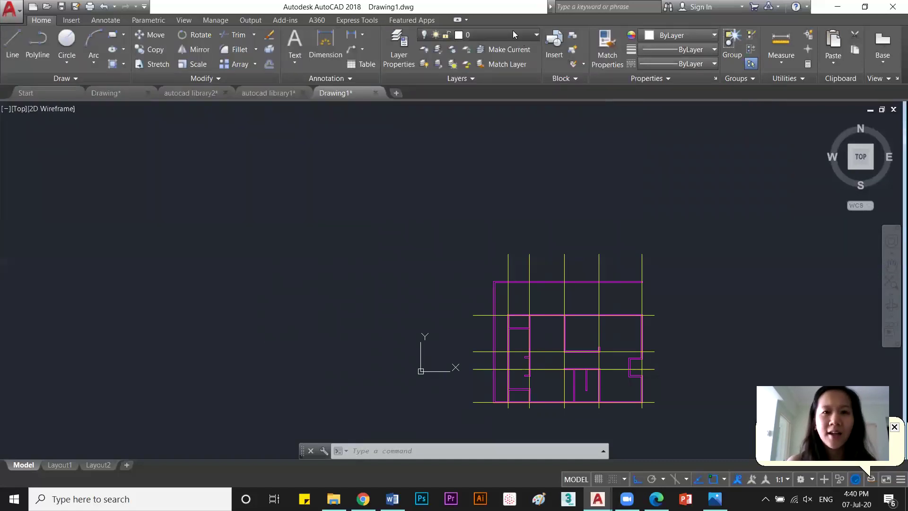
left_click(492, 121)
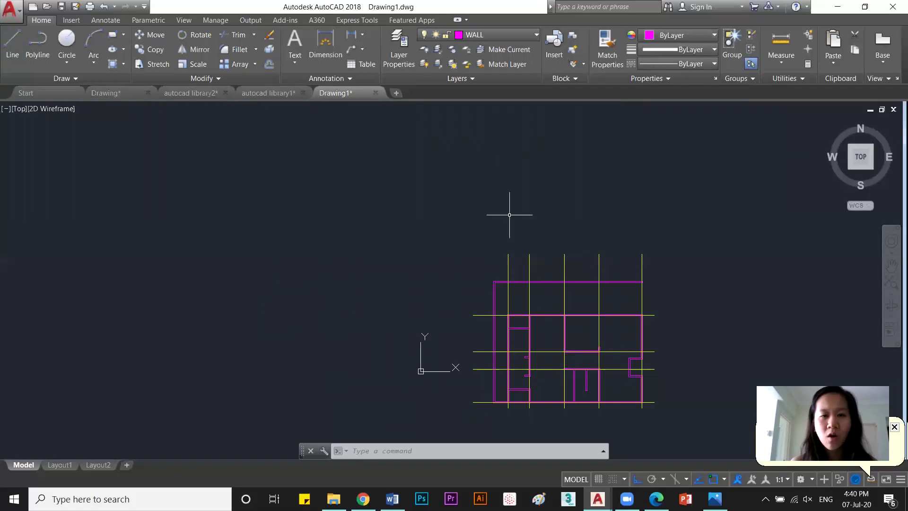
Reopen the layer manager, toggle layer 0 on and off, leave it switched on and close the manager.
type("la")
key("Return")
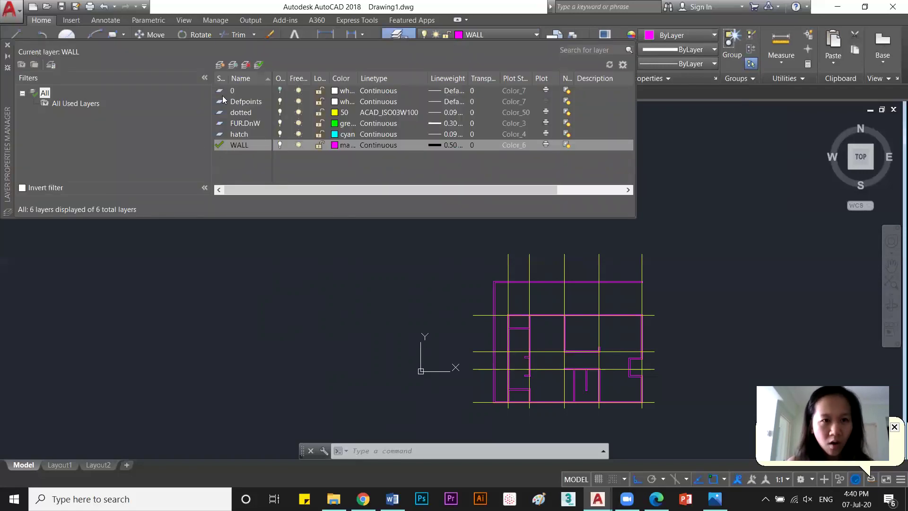
left_click(280, 90)
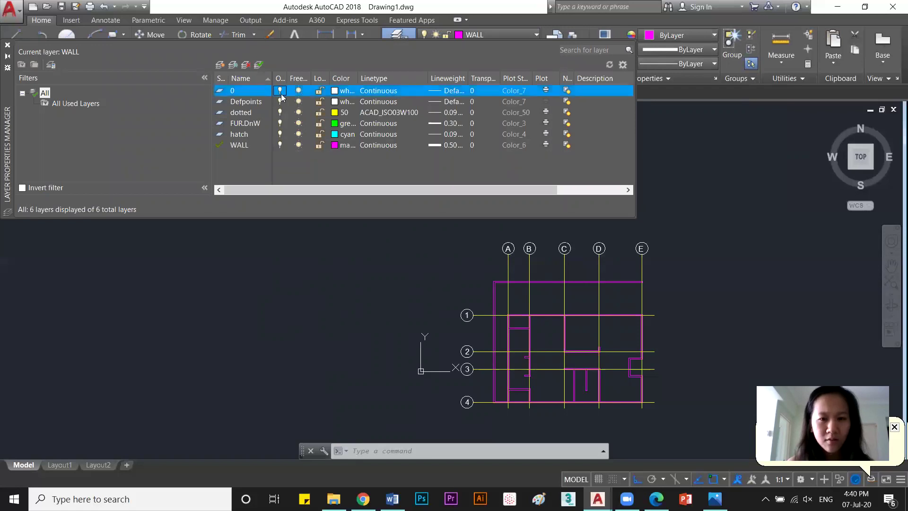
left_click(280, 90)
left_click(279, 91)
left_click(279, 90)
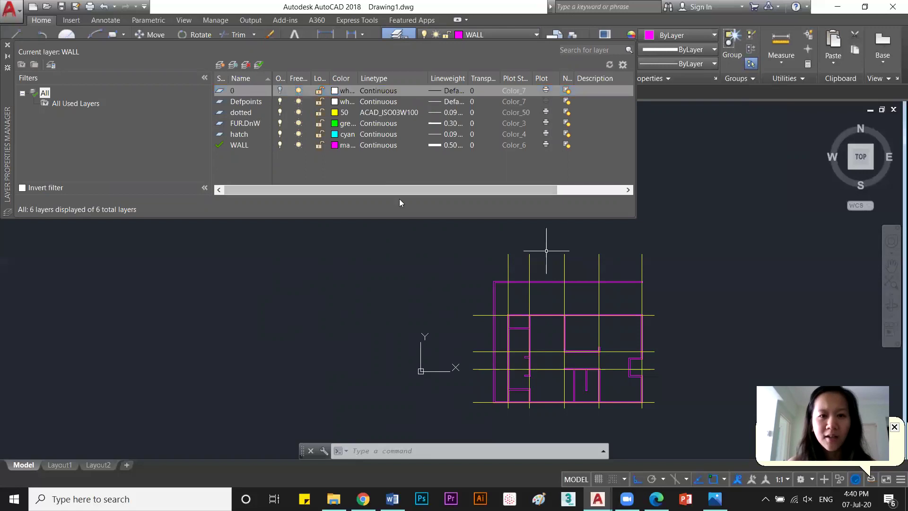
left_click(279, 92)
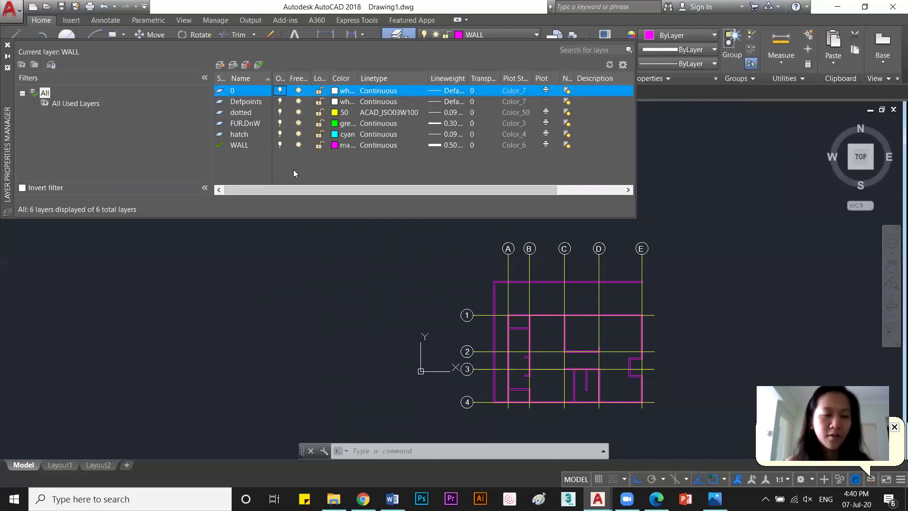
left_click(7, 45)
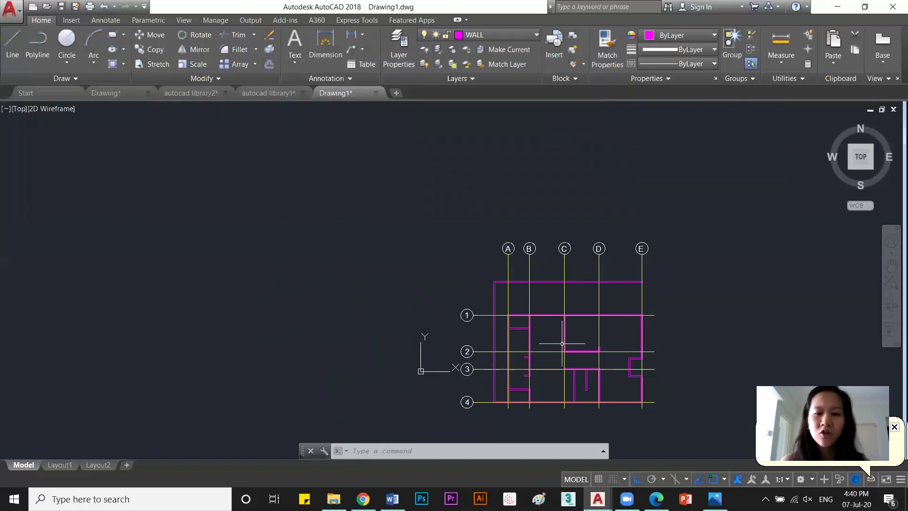
scroll(561, 344, "up", 4)
middle_click_drag(491, 259, 389, 316)
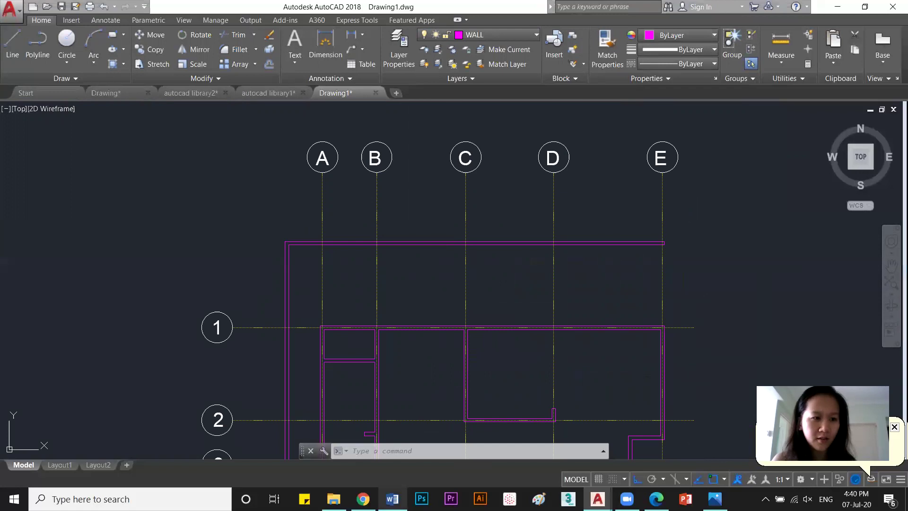
Switch to the Word notes, change the grid/dimension/plants/décor/hatching lineweight to 0.09 and highlight the new digits in yellow.
key("alt+Tab")
left_click(122, 344)
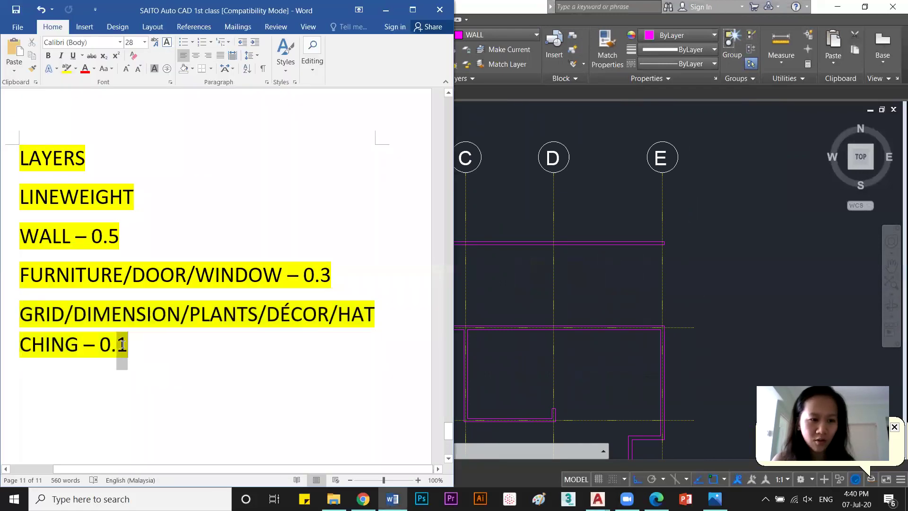
left_click_drag(122, 343, 127, 349)
type("09")
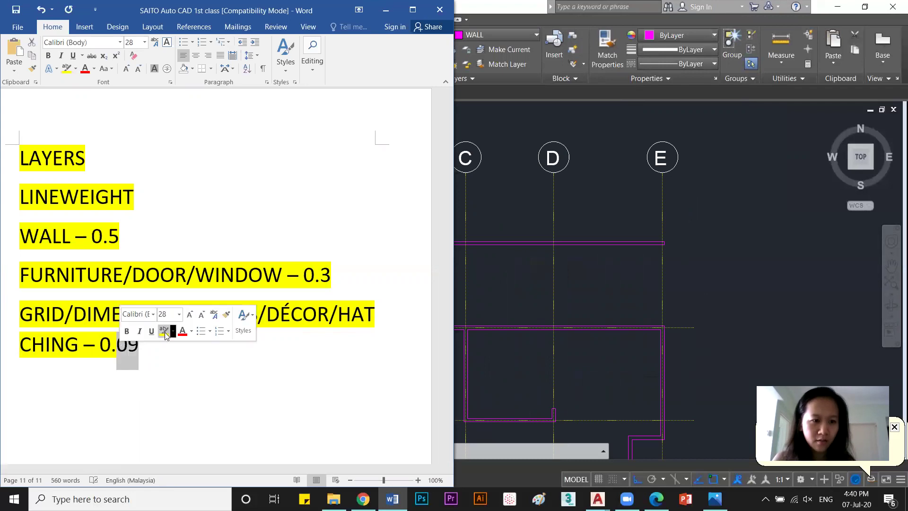
left_click(164, 331)
left_click(175, 360)
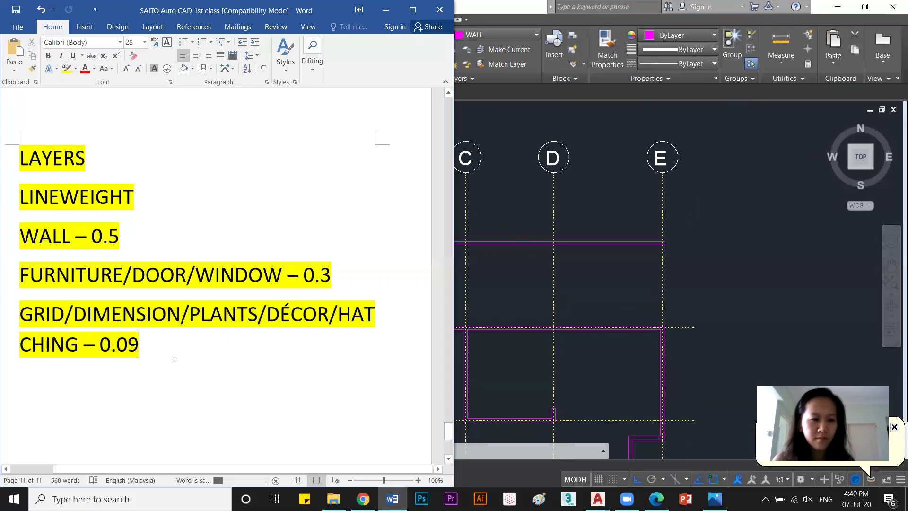
left_click(387, 14)
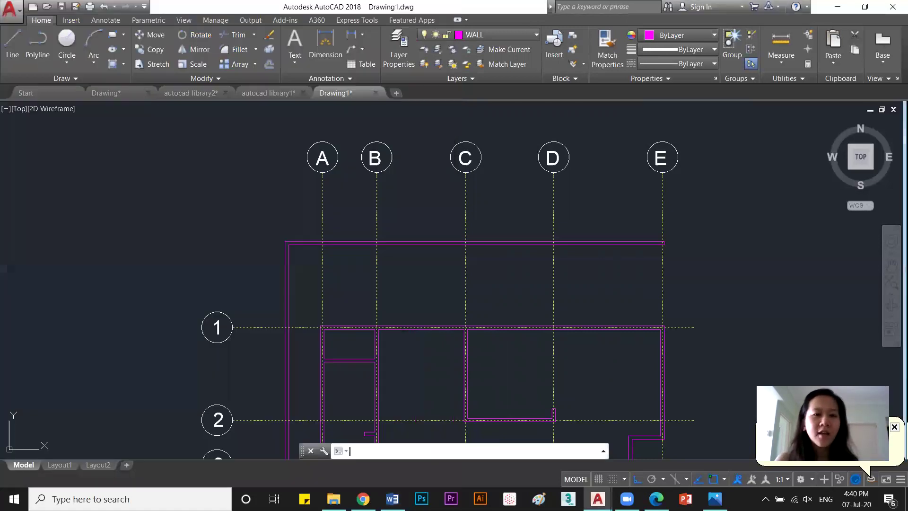
Return to the AutoCAD floor plan and make hatch the current layer.
key("Escape")
key("Escape")
key("Escape")
left_click(497, 35)
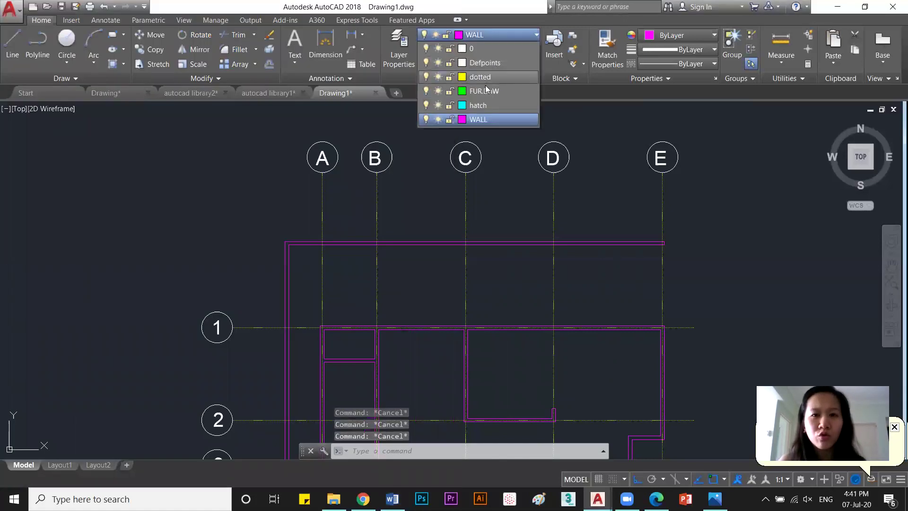
left_click(489, 107)
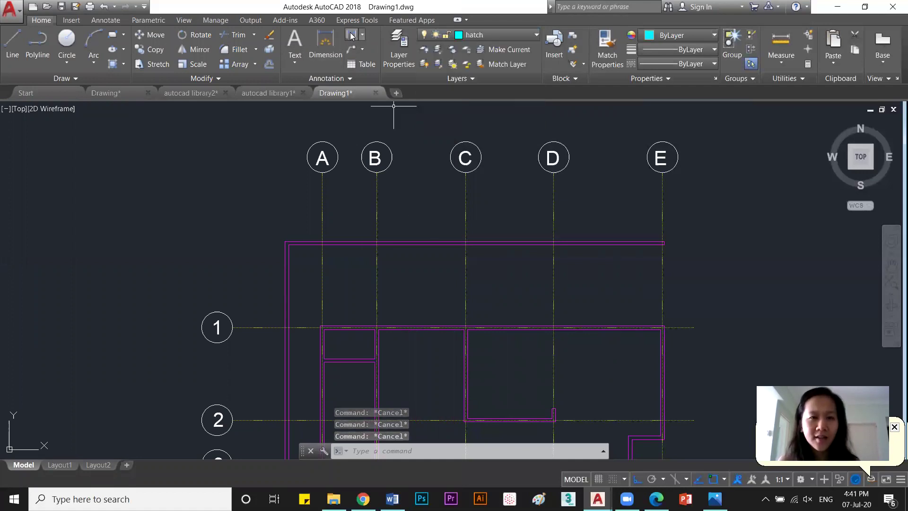
Add a horizontal linear dimension between grid lines A and B, placed just above the outer top wall.
type("dim")
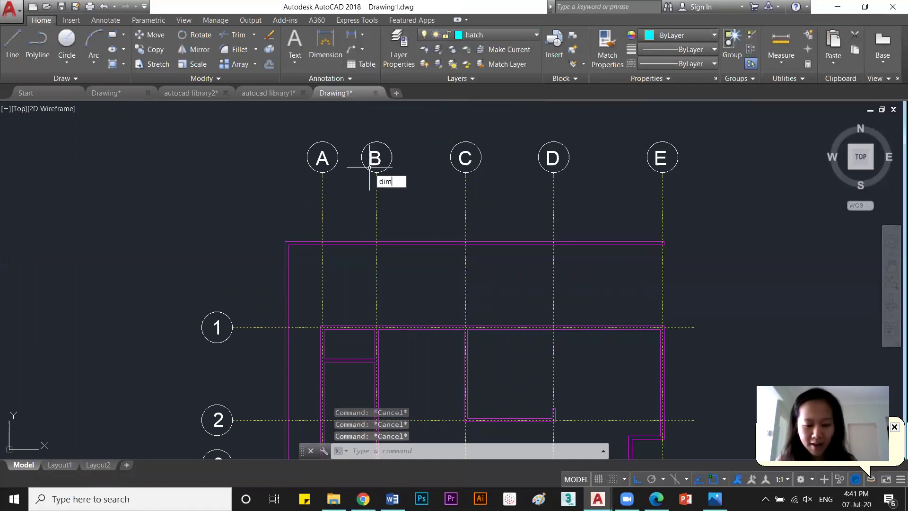
type("lin")
key("Return")
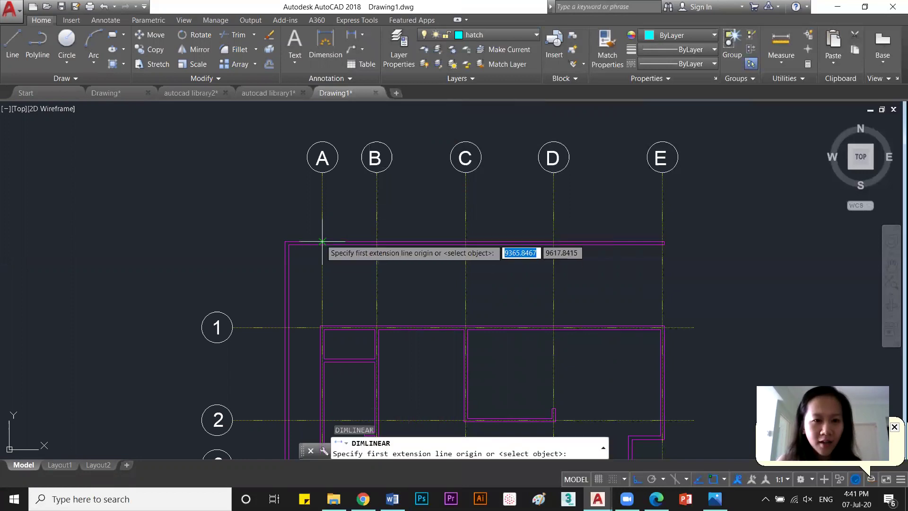
left_click(322, 243)
left_click(376, 242)
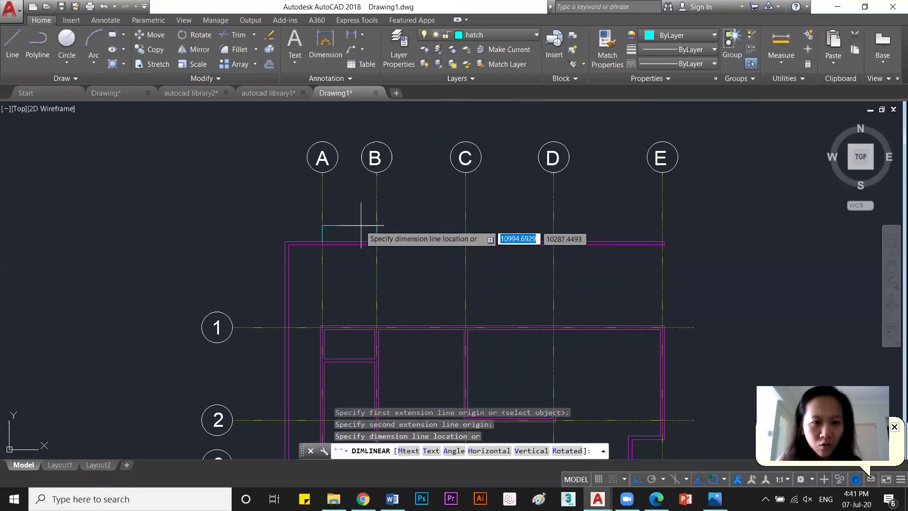
left_click(361, 225)
Select the dimension between grid lines A and B and open its full properties at the text settings.
scroll(361, 232, "up", 8)
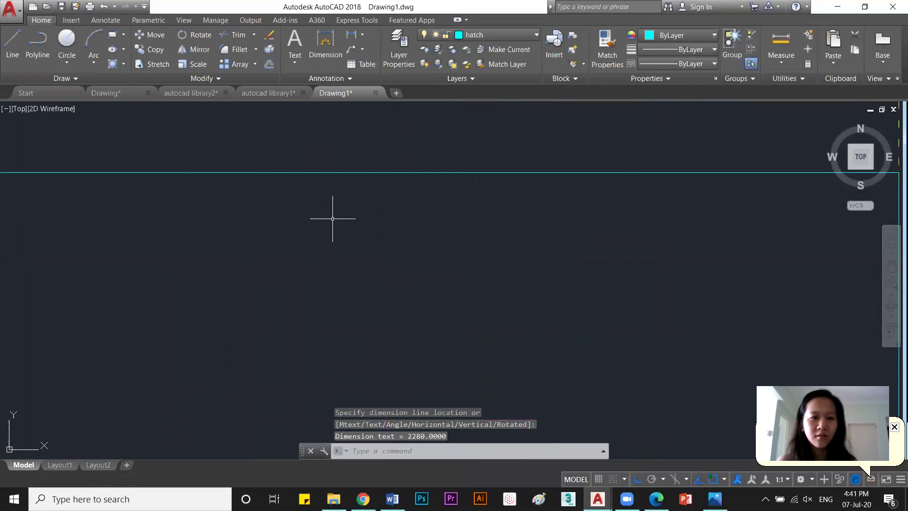
left_click(322, 198)
left_click(300, 151)
scroll(305, 165, "down", 4)
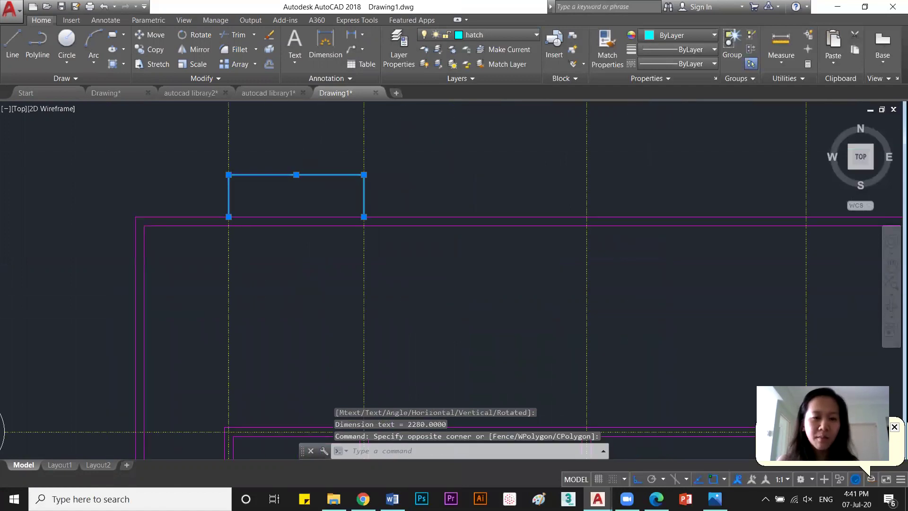
scroll(535, 287, "down", 4)
right_click(461, 235)
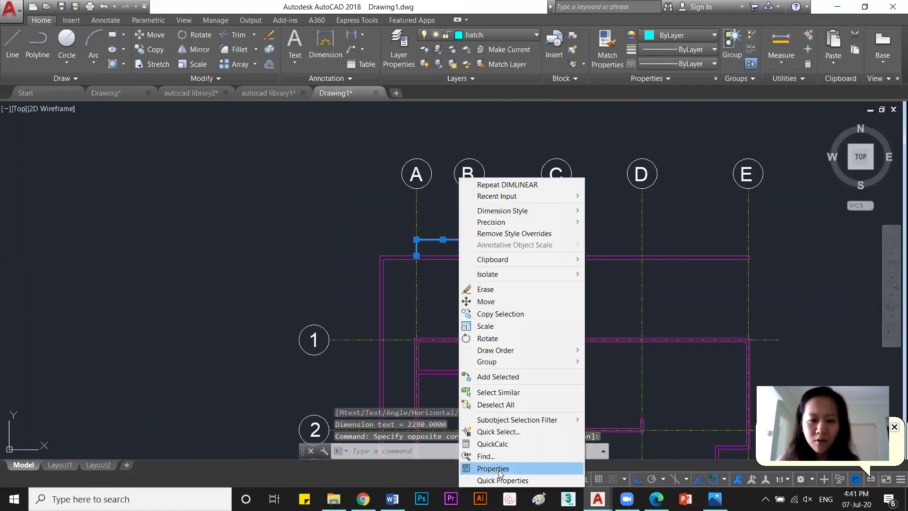
left_click(493, 469)
scroll(90, 371, "down", 5)
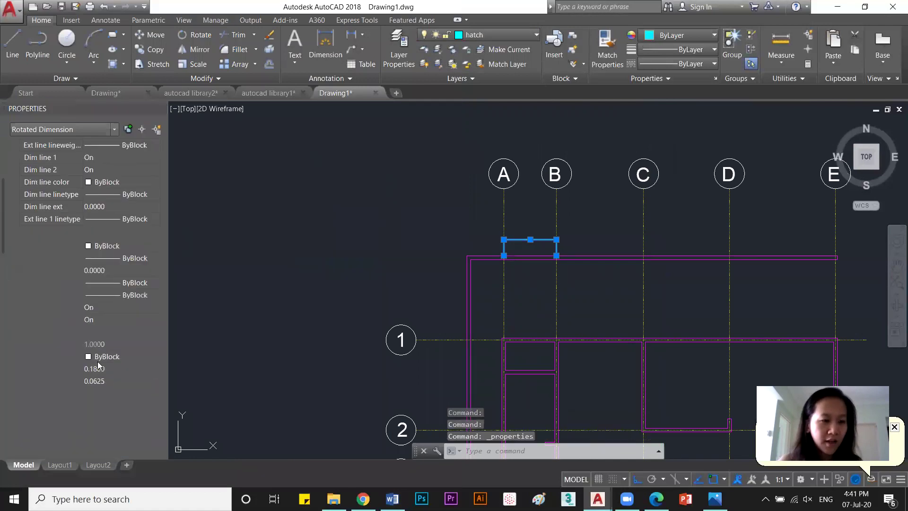
scroll(98, 365, "down", 5)
Try text heights of 50 and 200 on the dimension between grid lines A and B.
left_click(91, 223)
type("50")
key("Tab")
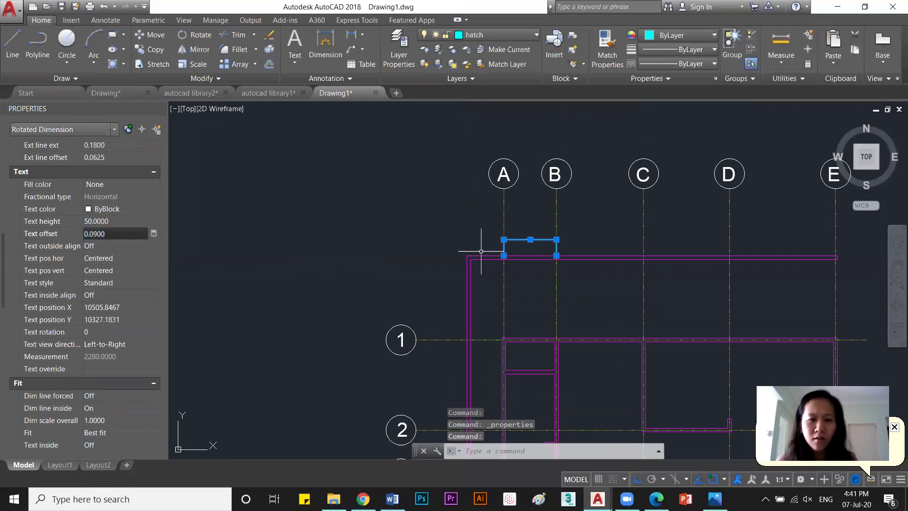
scroll(530, 250, "up", 4)
left_click(116, 222)
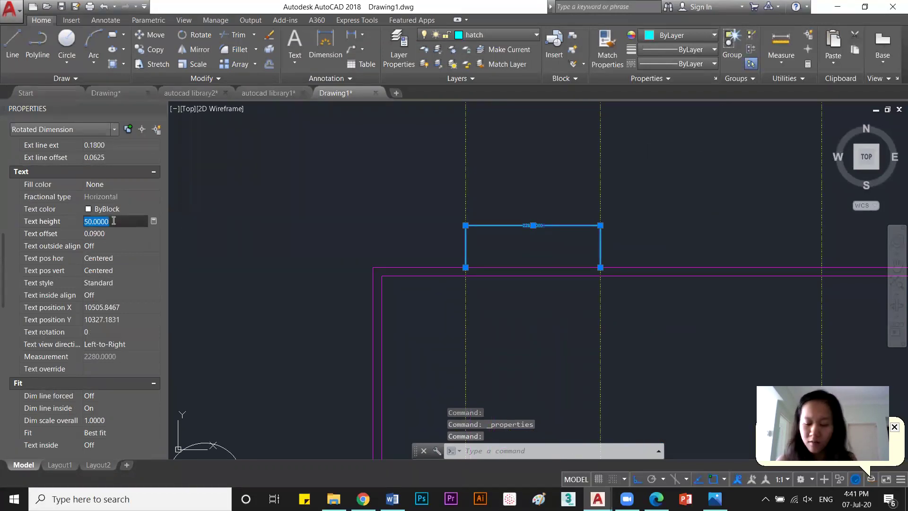
type("200")
key("Tab")
scroll(408, 214, "down", 4)
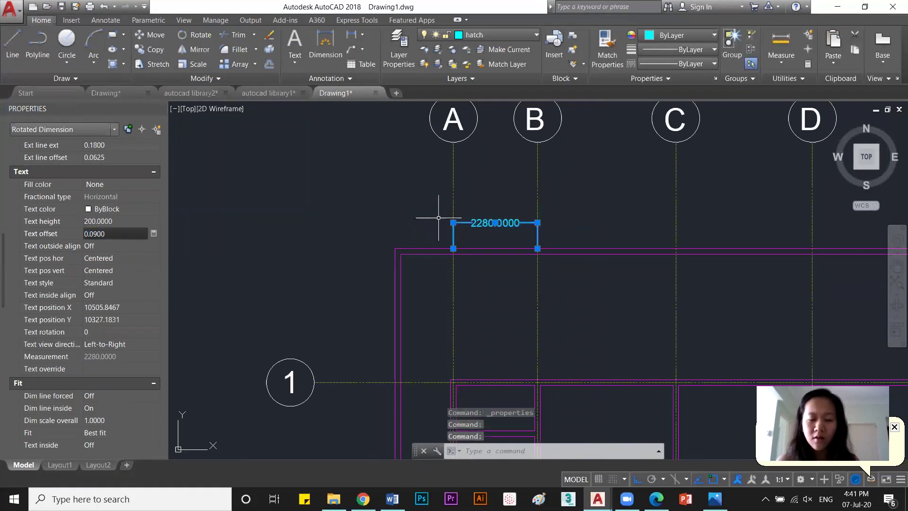
scroll(582, 266, "up", 1)
middle_click_drag(582, 265, 494, 167)
scroll(491, 170, "down", 3)
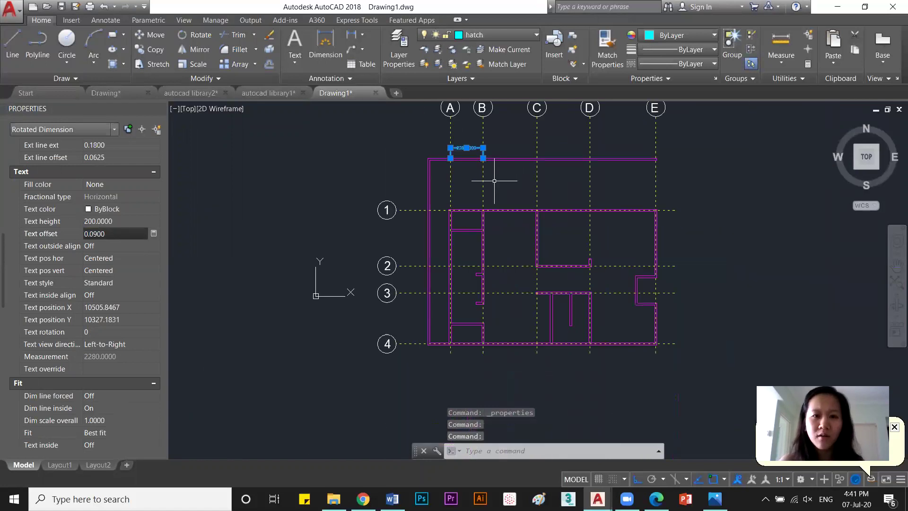
Set the text height of the dimension between grid lines A and B to 250.
left_click(99, 221)
type("250")
key("Tab")
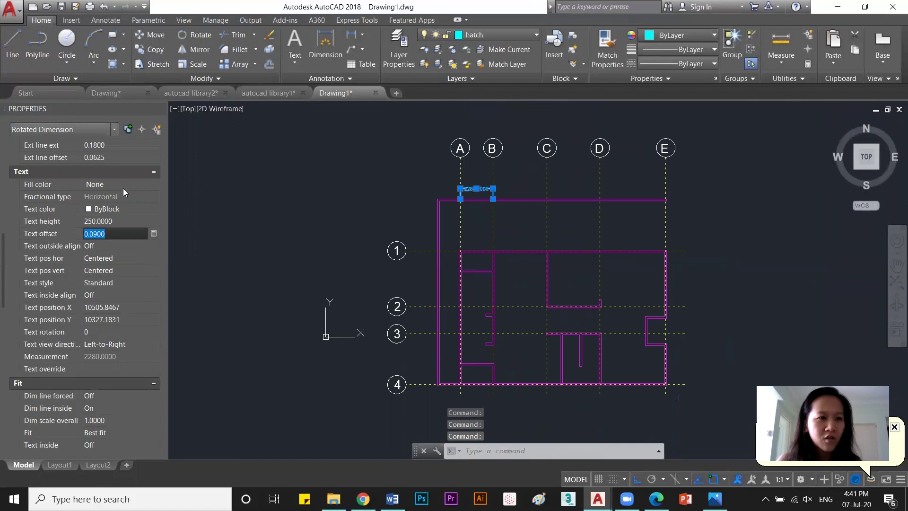
Change both arrowheads of the dimension between grid lines A and B to Architectural tick.
scroll(128, 190, "up", 10)
left_click(143, 322)
left_click(155, 322)
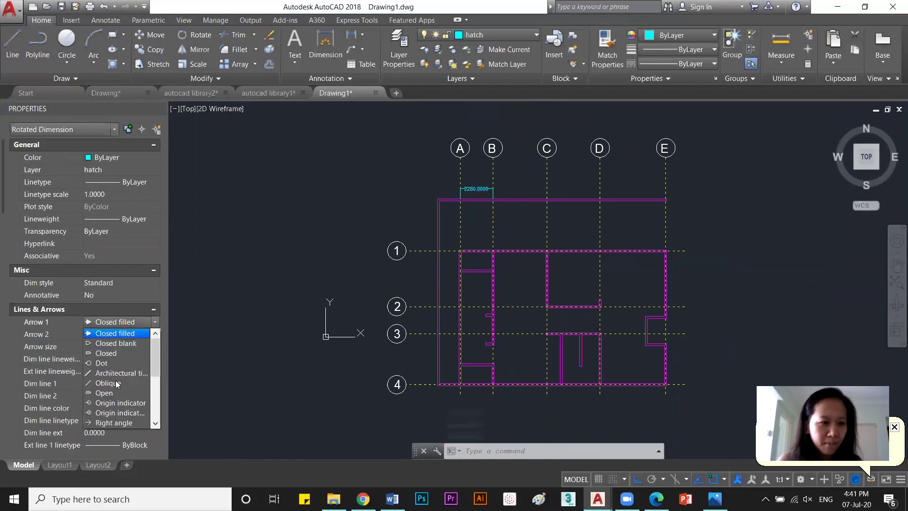
left_click(115, 371)
left_click(136, 334)
left_click(155, 334)
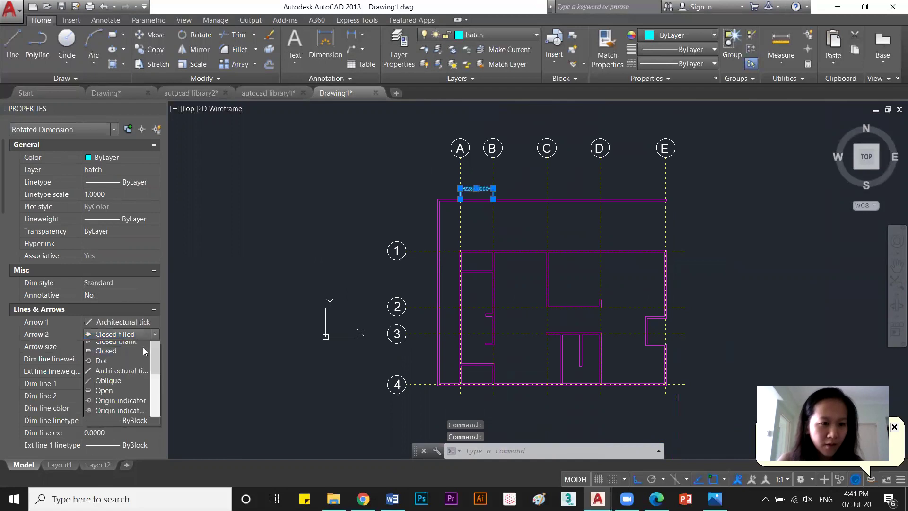
left_click(115, 384)
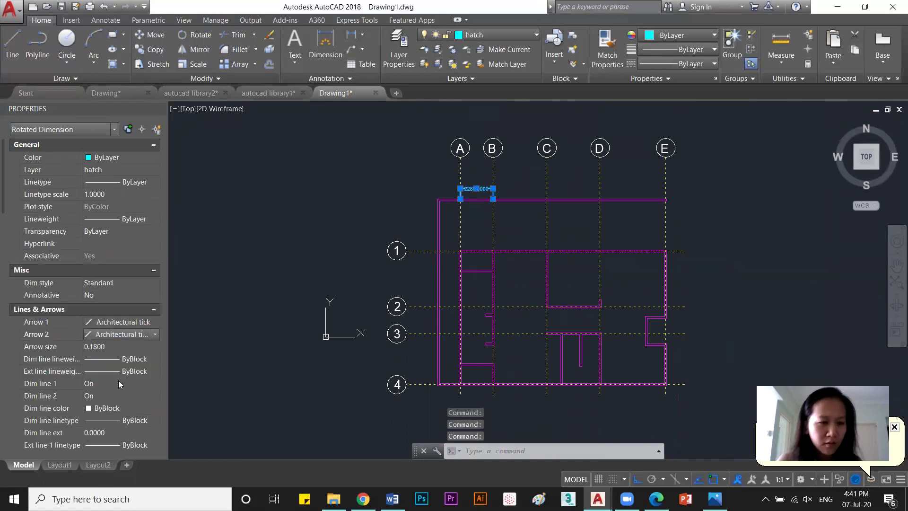
Set the dimension's primary units precision to 0, then close its properties and deselect it.
scroll(118, 380, "down", 5)
scroll(104, 338, "down", 6)
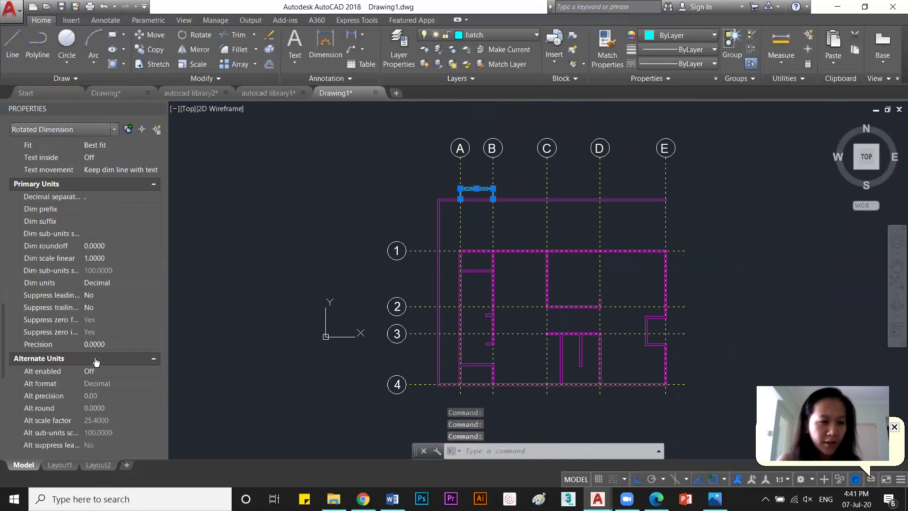
left_click(104, 346)
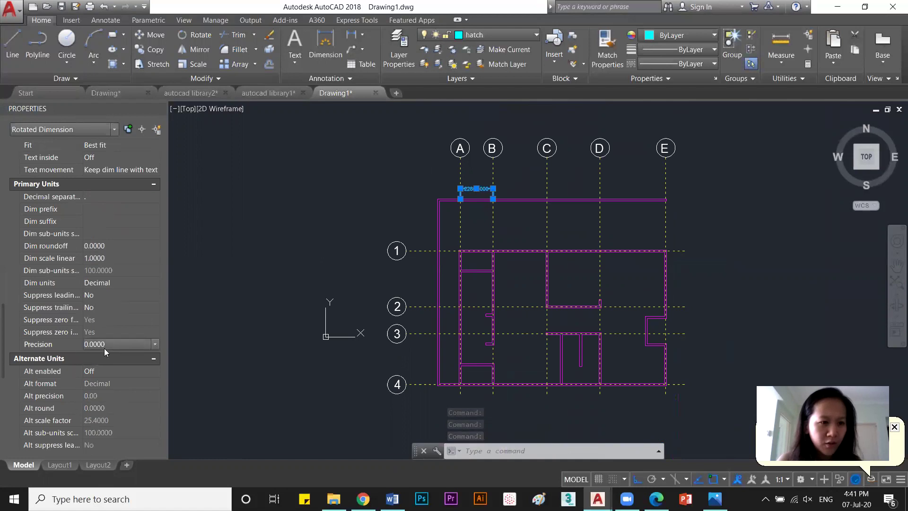
left_click(103, 348)
left_click(98, 356)
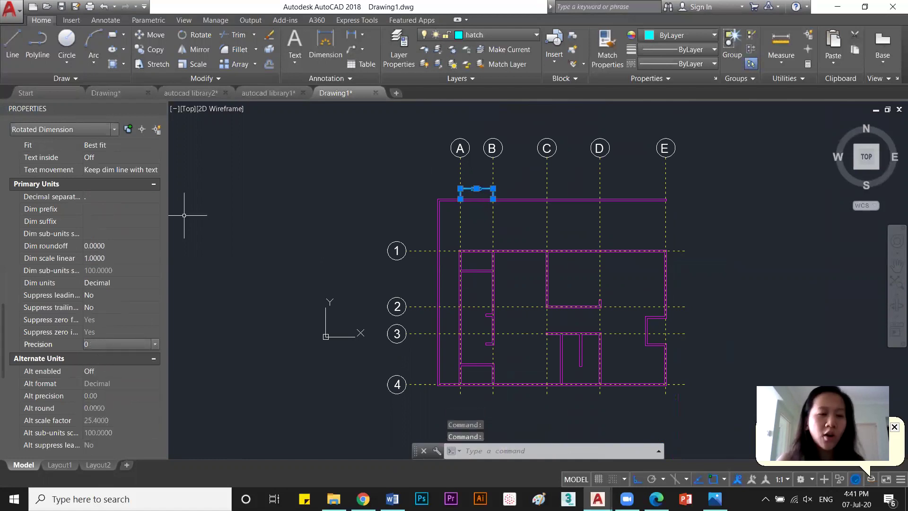
scroll(118, 335, "down", 3)
left_click(290, 293)
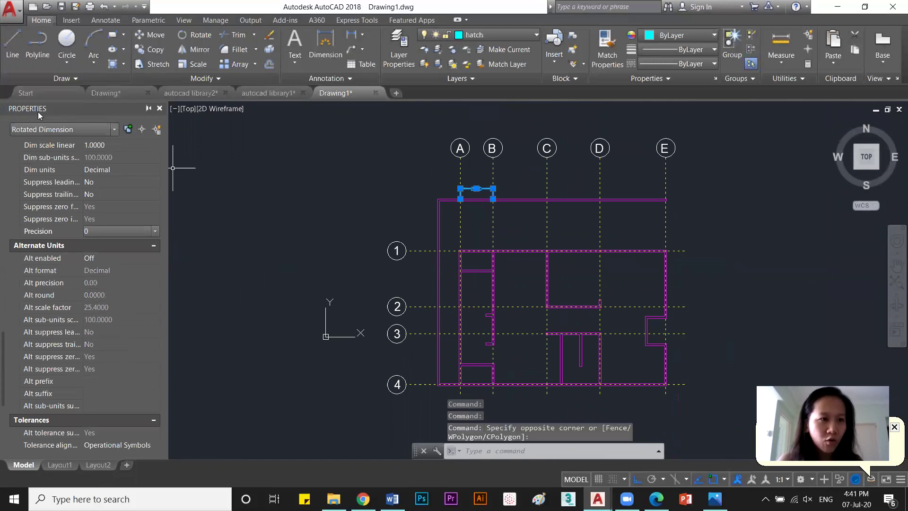
left_click(160, 108)
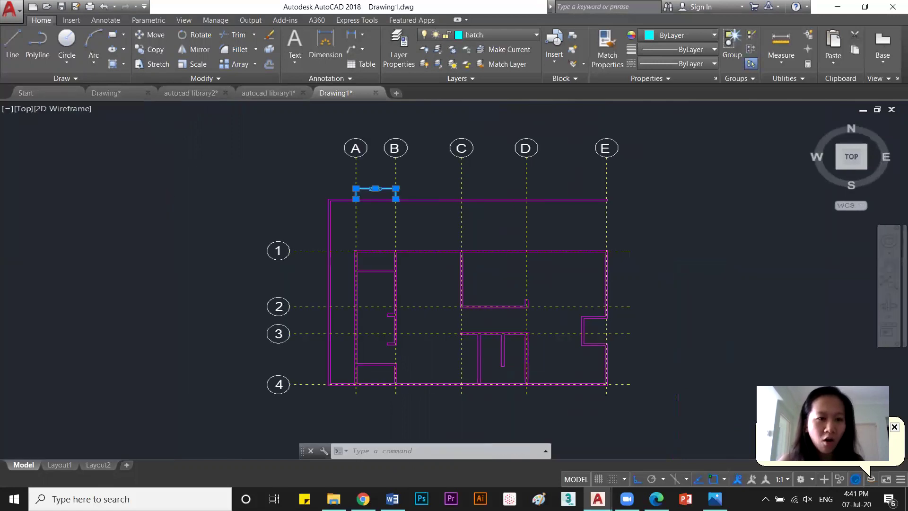
key("Escape")
key("Escape")
Add a linear dimension between grid lines B and C, aligned with the one between A and B.
scroll(389, 189, "up", 2)
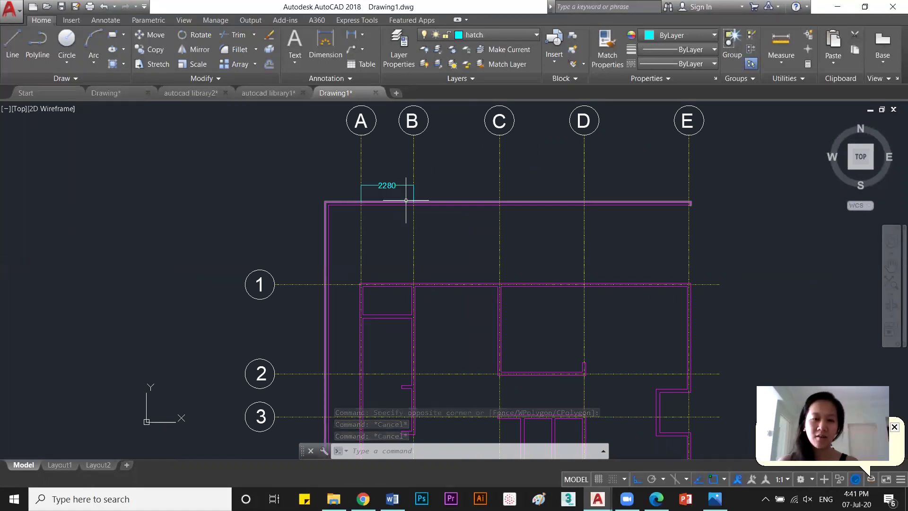
scroll(430, 172, "up", 2)
middle_click_drag(462, 172, 460, 173)
scroll(460, 173, "down", 2)
left_click(351, 34)
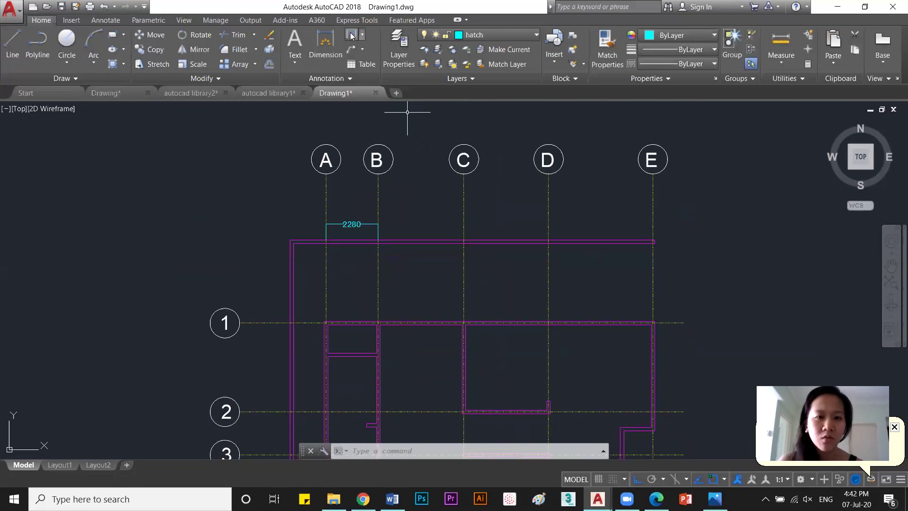
left_click(378, 241)
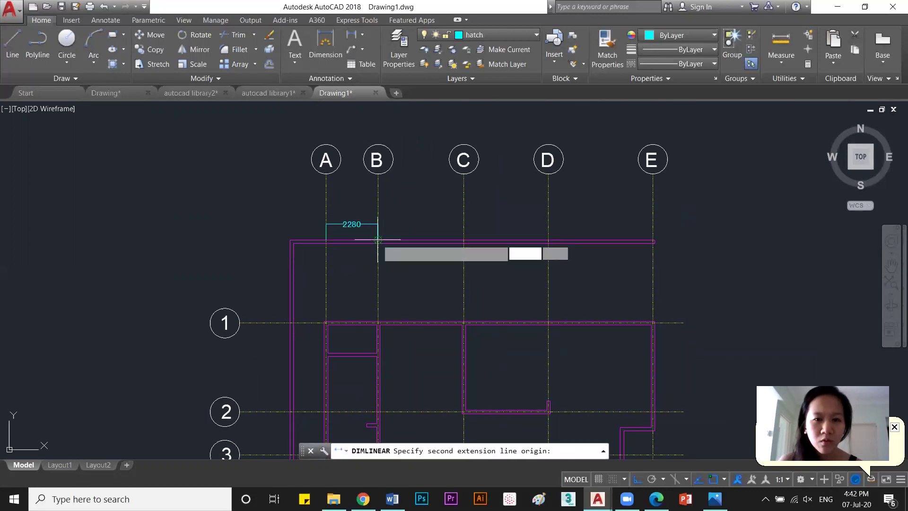
left_click(463, 241)
left_click(421, 224)
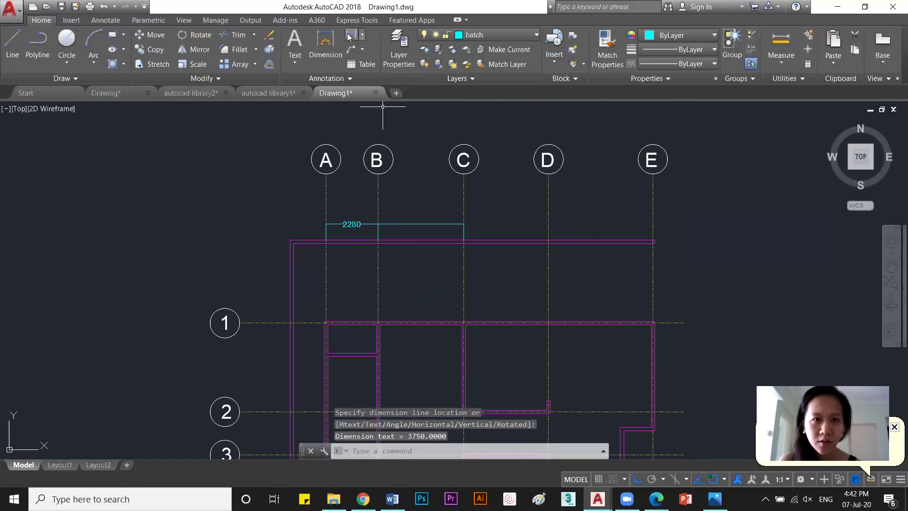
Continue the row with linear dimensions from grid line C to D and from D to E.
left_click(351, 34)
left_click(463, 240)
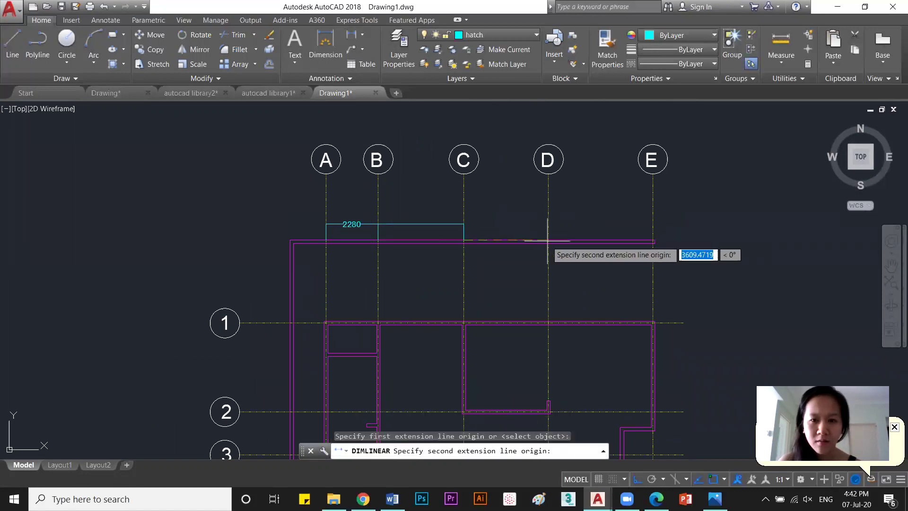
left_click(548, 240)
left_click(468, 223)
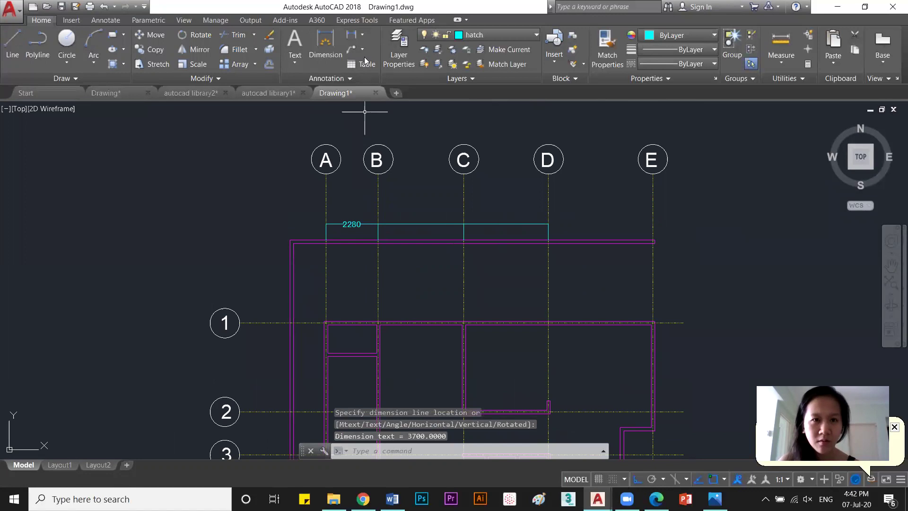
left_click(350, 34)
left_click(548, 240)
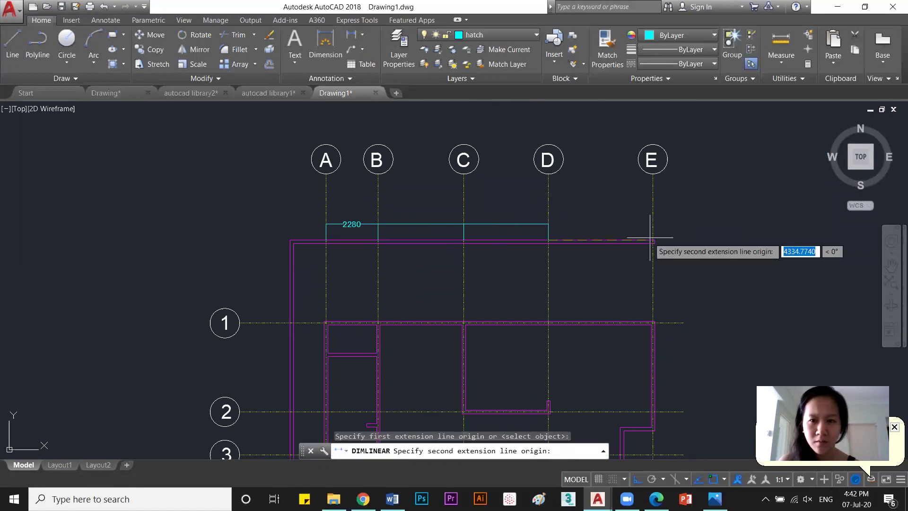
left_click(653, 240)
left_click(519, 223)
Match the properties of the dimension between A and B onto the other three dimensions in the row.
type("a")
key("Return")
left_click(360, 224)
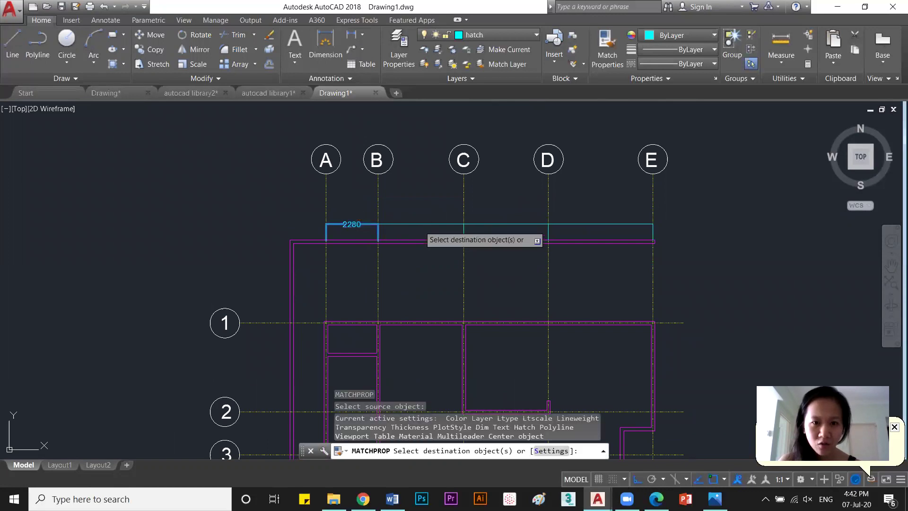
left_click_drag(419, 230, 411, 203)
left_click_drag(534, 232, 634, 211)
key("Escape")
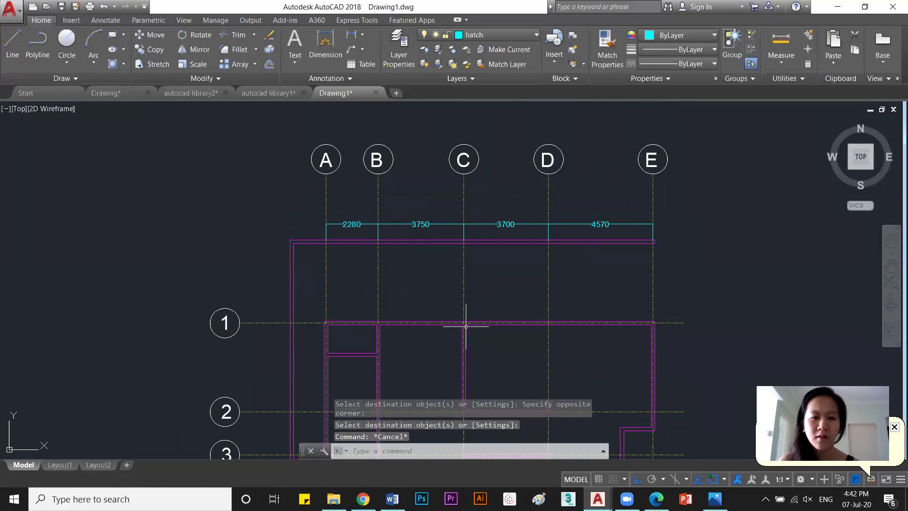
Arrange the Drawing1 window side by side with the CAD1 existing layout plan PDF.
scroll(466, 326, "down", 2)
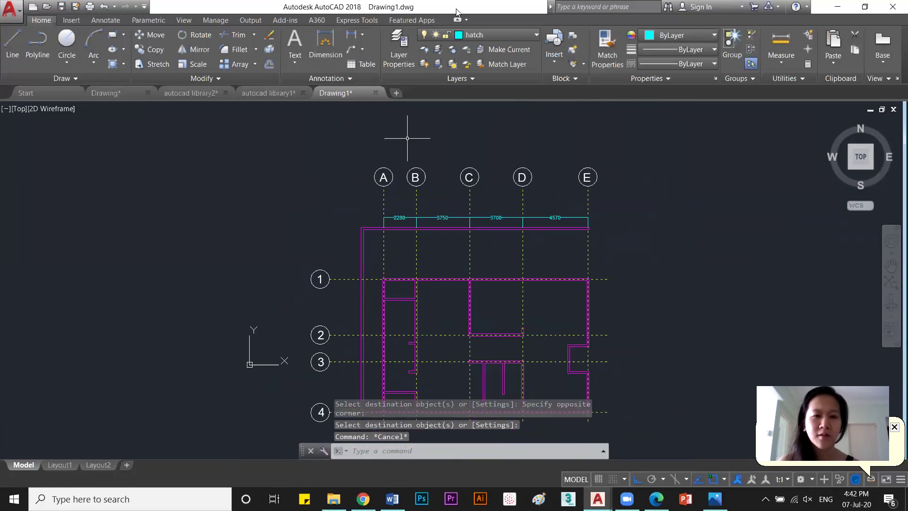
left_click_drag(457, 11, 61, 193)
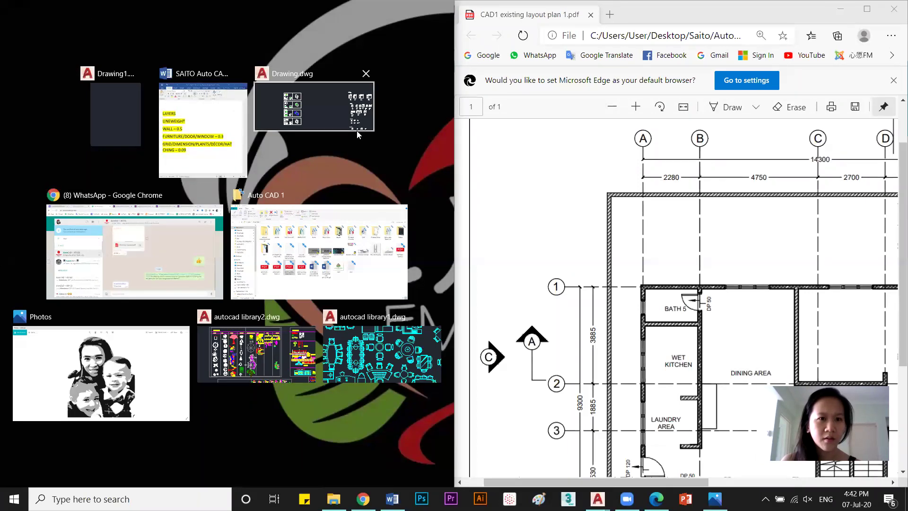
left_click(118, 120)
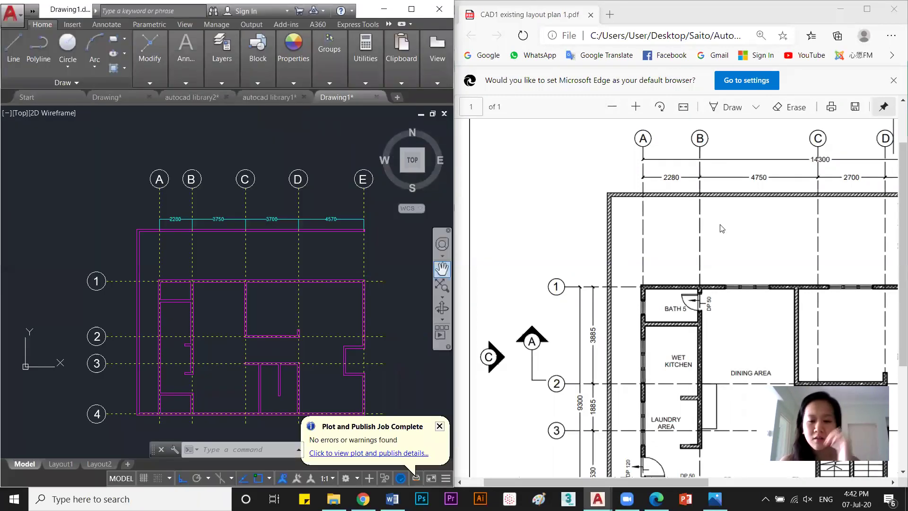
Compare the dimensions between grid lines A to E with those in the existing layout plan PDF.
scroll(721, 227, "right", 3)
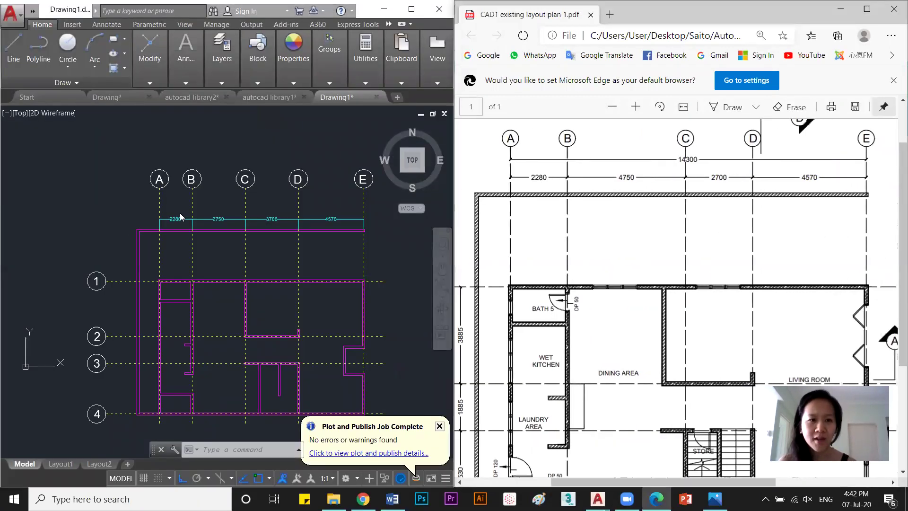
scroll(180, 211, "up", 4)
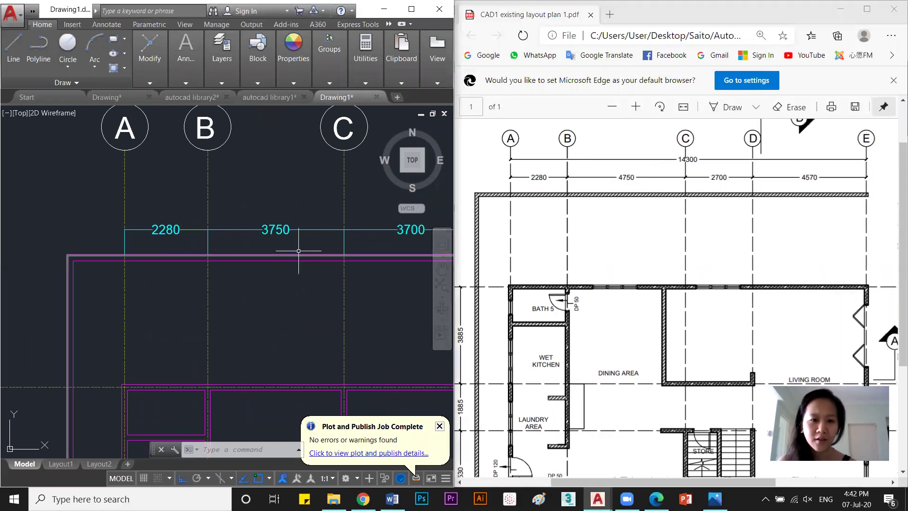
scroll(341, 294, "down", 3)
middle_click_drag(341, 293, 318, 266)
scroll(686, 351, "down", 2)
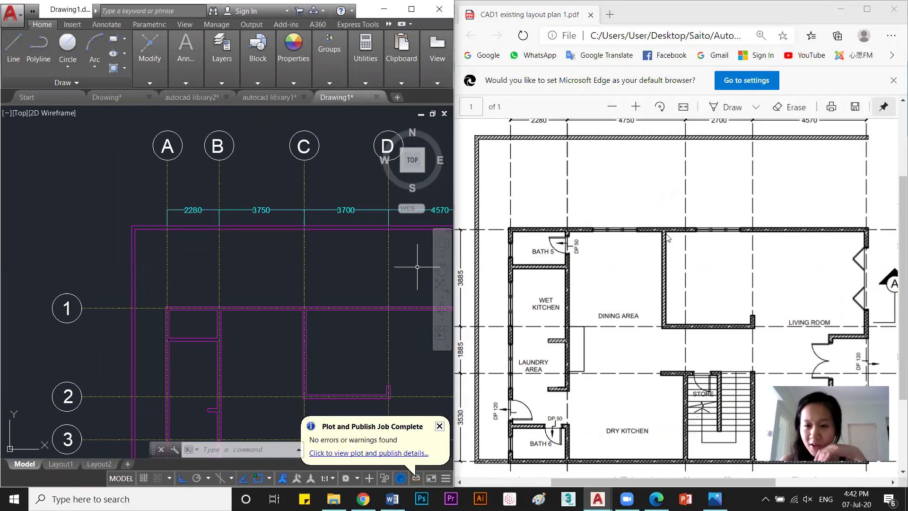
mouse_move(331, 297)
middle_mouse_down()
mouse_move(312, 261)
mouse_move(327, 176)
middle_mouse_up()
left_click_drag(326, 175, 270, 178)
left_click(286, 188)
scroll(306, 220, "down", 2)
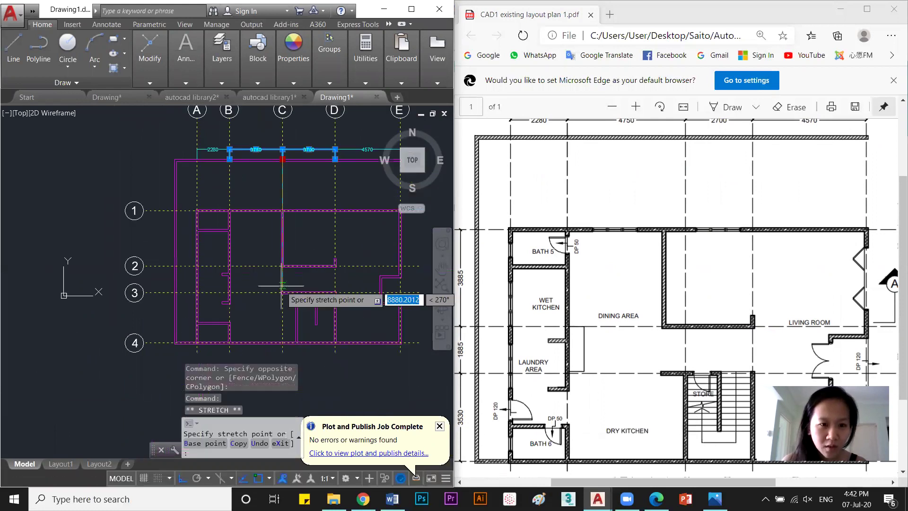
scroll(303, 283, "up", 4)
scroll(284, 199, "up", 5)
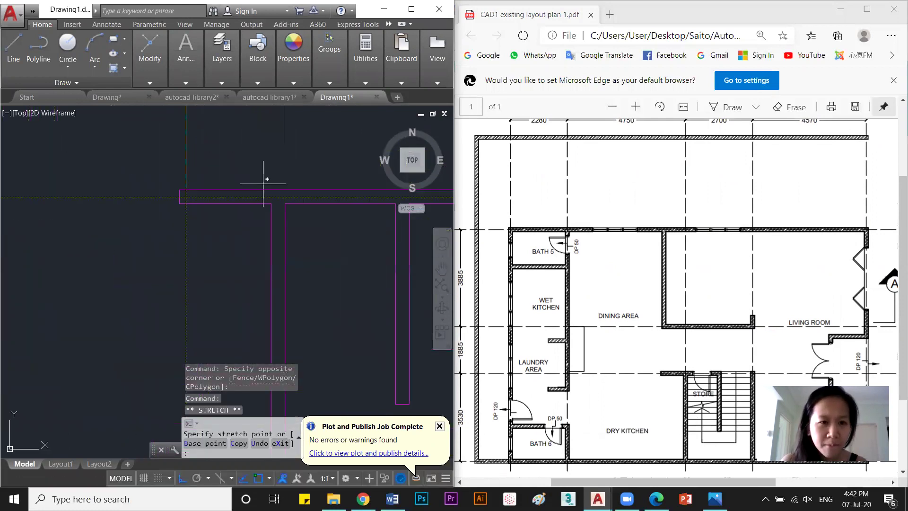
key("Escape")
key("Escape")
key("Escape")
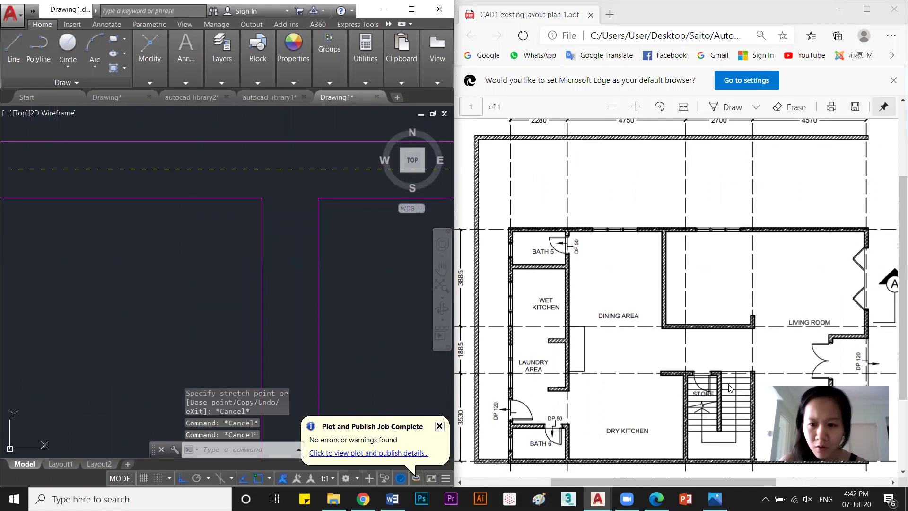
Draw a short line across the upper end of the store's side wall, joining its two faces.
middle_click_drag(282, 219, 270, 239)
type("l")
key("Return")
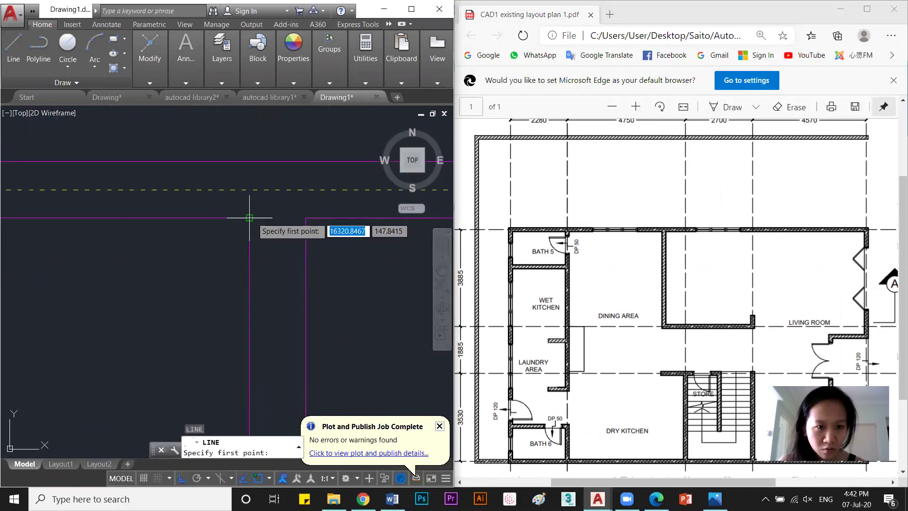
left_click(249, 218)
left_click(306, 218)
key("Escape")
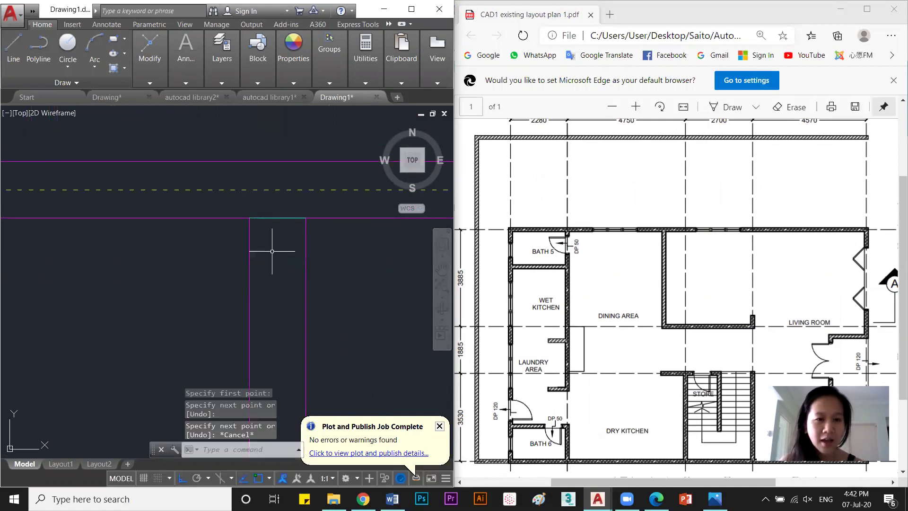
left_click(274, 217)
key("Escape")
scroll(273, 209, "down", 6)
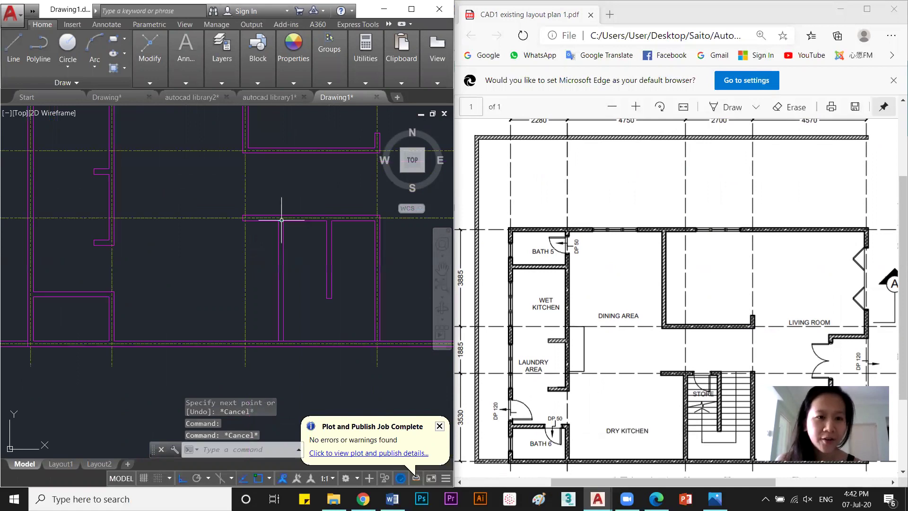
Stretch the shared origin of the B–C and C–D dimensions to the middle of the line across the store wall.
scroll(245, 147, "up", 3)
left_click(245, 147)
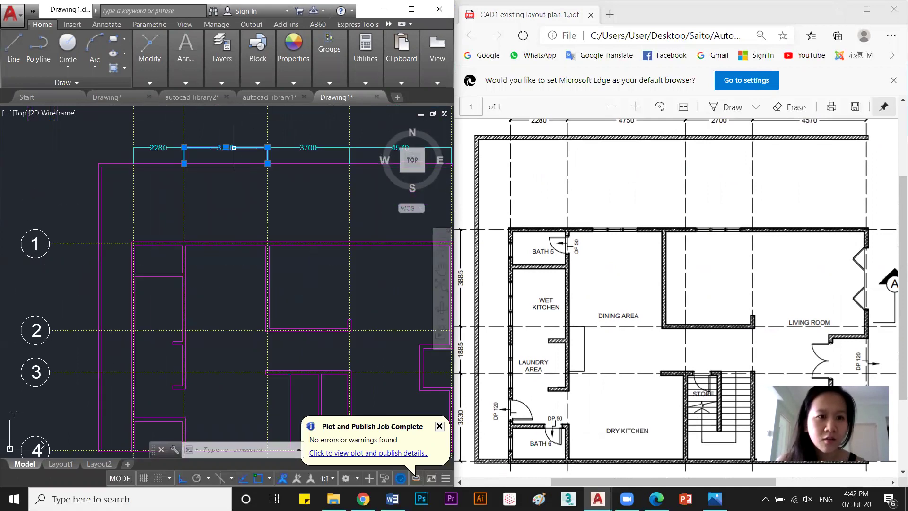
left_click(299, 147)
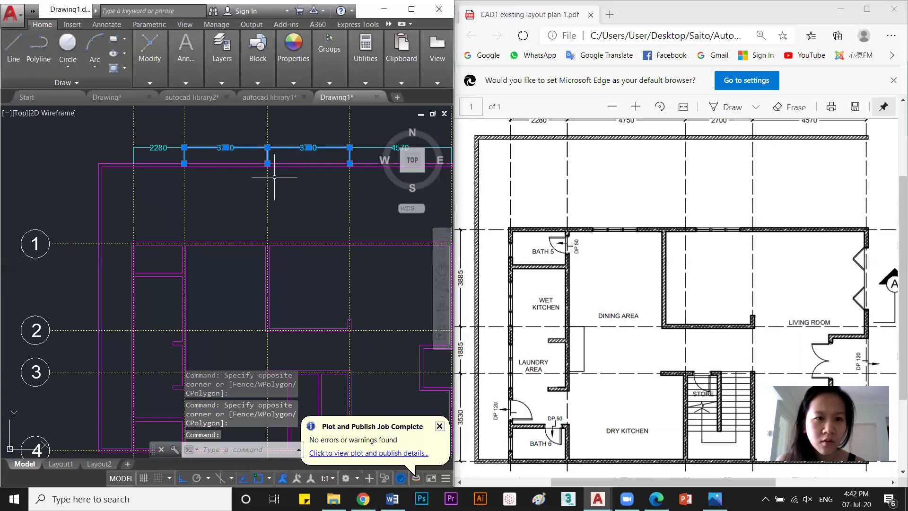
left_click(267, 163)
scroll(288, 212, "down", 4)
scroll(288, 288, "up", 4)
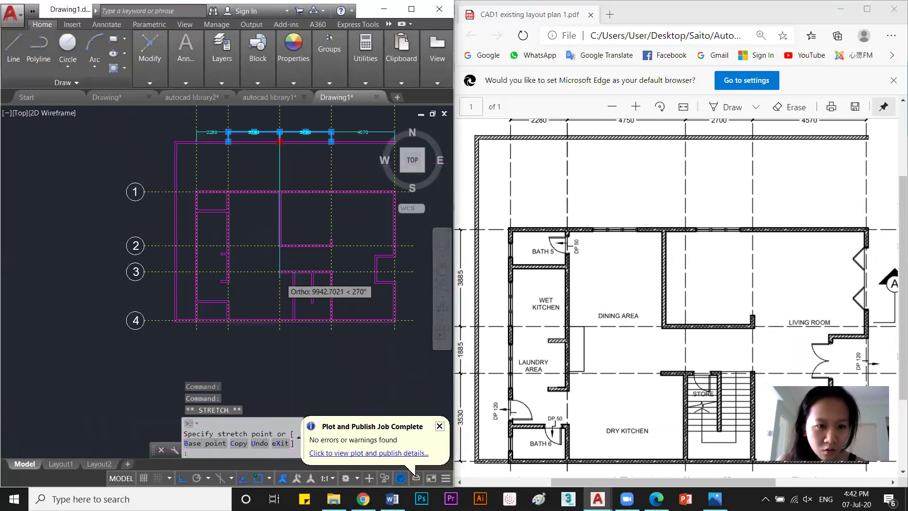
left_click(332, 292)
scroll(334, 302, "down", 2)
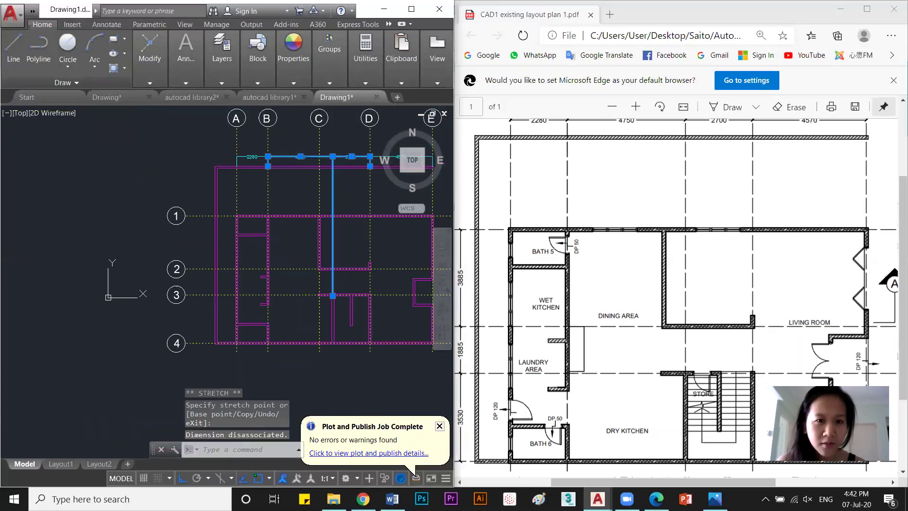
key("Escape")
Shorten the shared extension line of the 4750 and 2700 dimensions so it ends at the upper boundary wall.
scroll(303, 147, "up", 5)
scroll(653, 214, "up", 1)
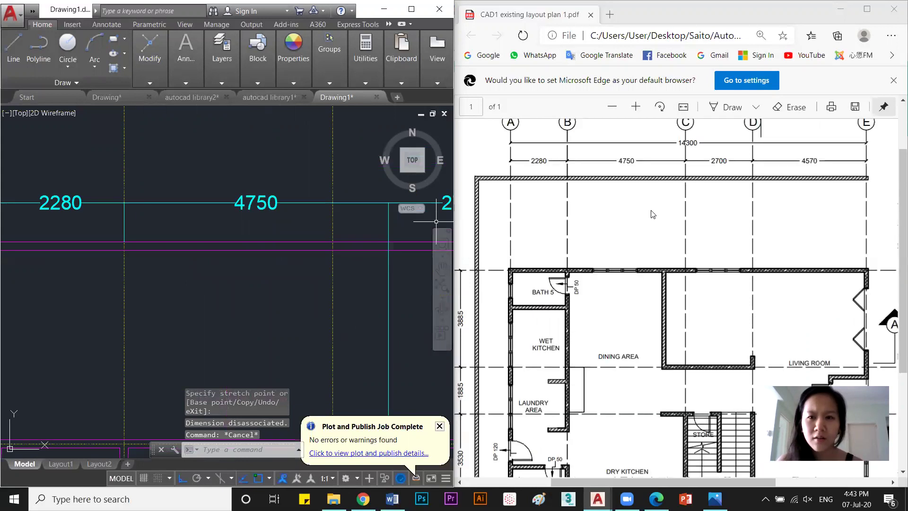
scroll(653, 214, "up", 1)
middle_click_drag(396, 223, 284, 227)
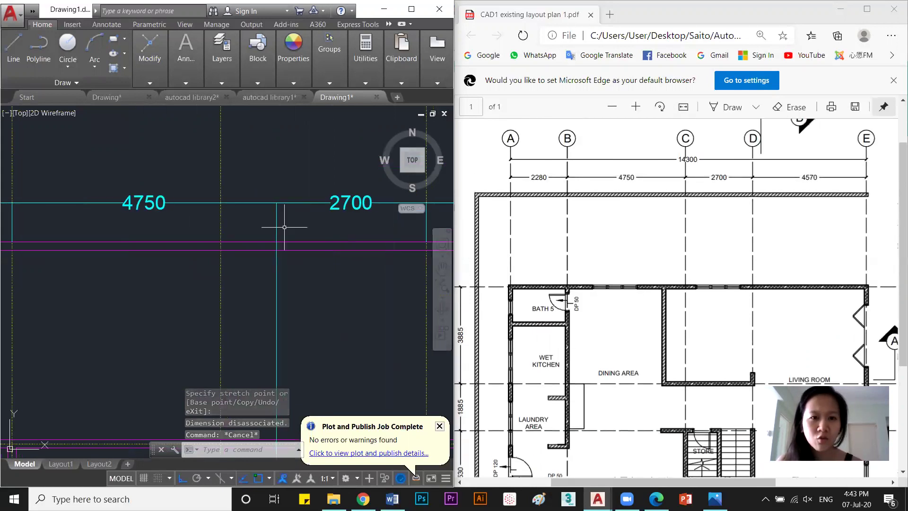
scroll(326, 220, "down", 5)
left_click(417, 284)
left_click(303, 244)
scroll(307, 293, "down", 2)
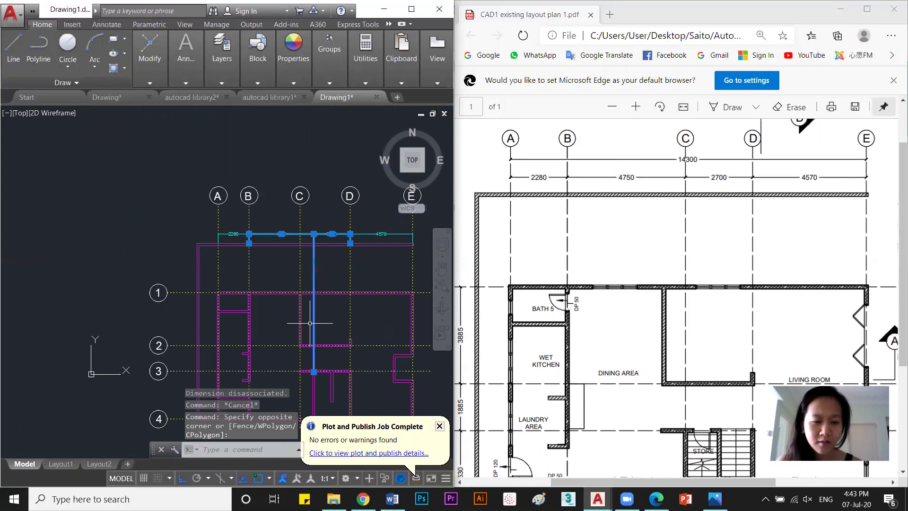
scroll(301, 324, "up", 3)
scroll(300, 284, "down", 3)
scroll(294, 263, "up", 2)
left_click(300, 187)
scroll(301, 191, "up", 2)
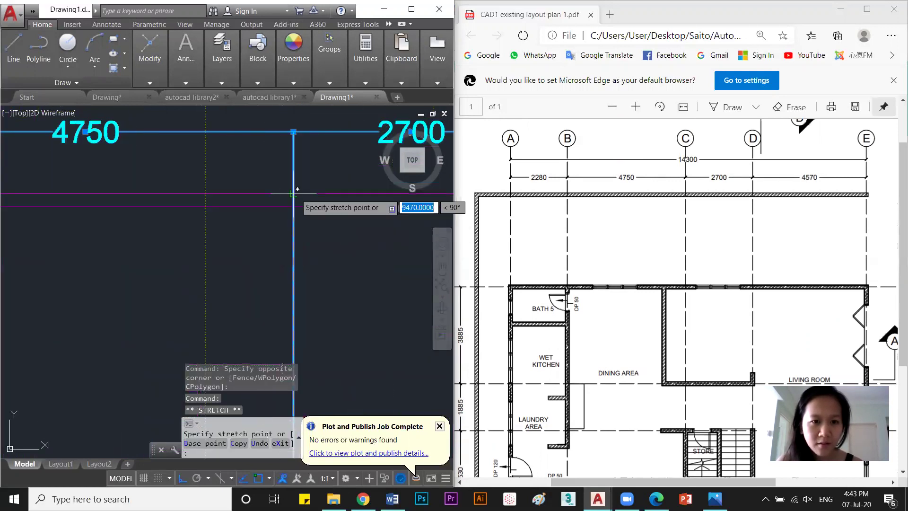
key("Escape")
Delete the short line across the upper end of the store wall.
scroll(301, 199, "down", 4)
middle_click_drag(303, 251, 299, 222)
scroll(298, 222, "up", 5)
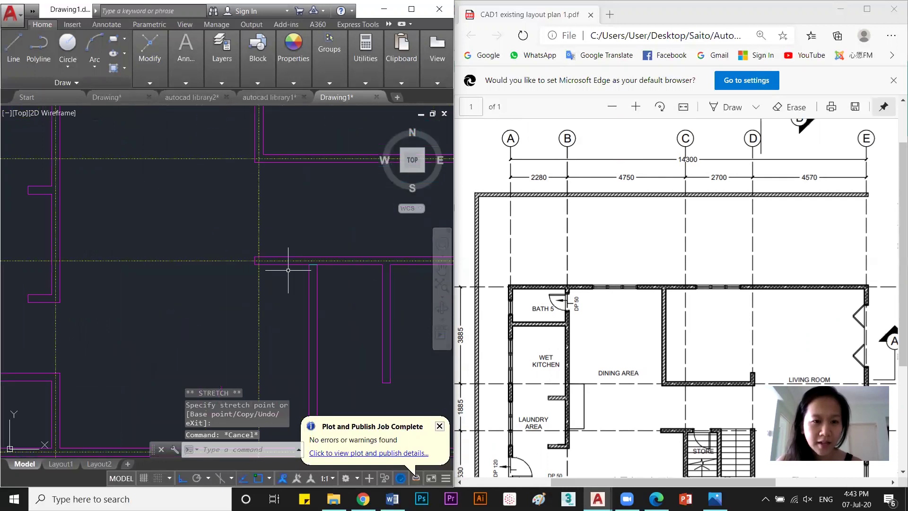
left_click(348, 254)
scroll(350, 251, "up", 4)
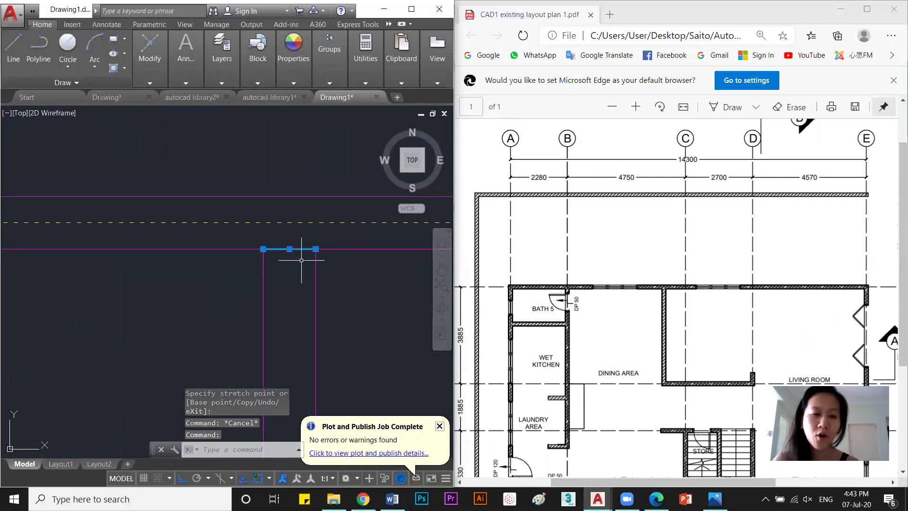
key("Delete")
scroll(303, 265, "down", 5)
Add an overall linear dimension from grid line A to E, placed above the existing dimension row.
scroll(270, 239, "up", 6)
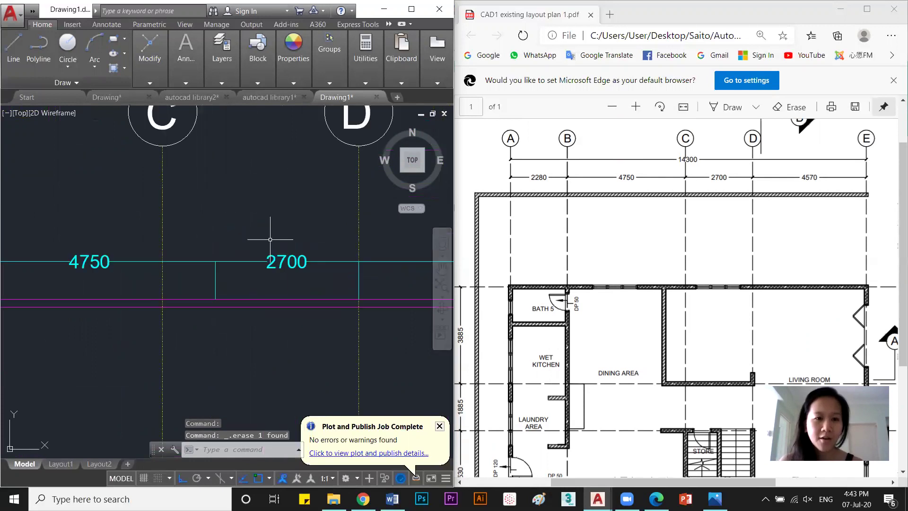
mouse_move(270, 239)
middle_mouse_down()
mouse_move(173, 218)
mouse_move(66, 216)
middle_mouse_up()
scroll(269, 250, "down", 4)
middle_click_drag(156, 144, 200, 184)
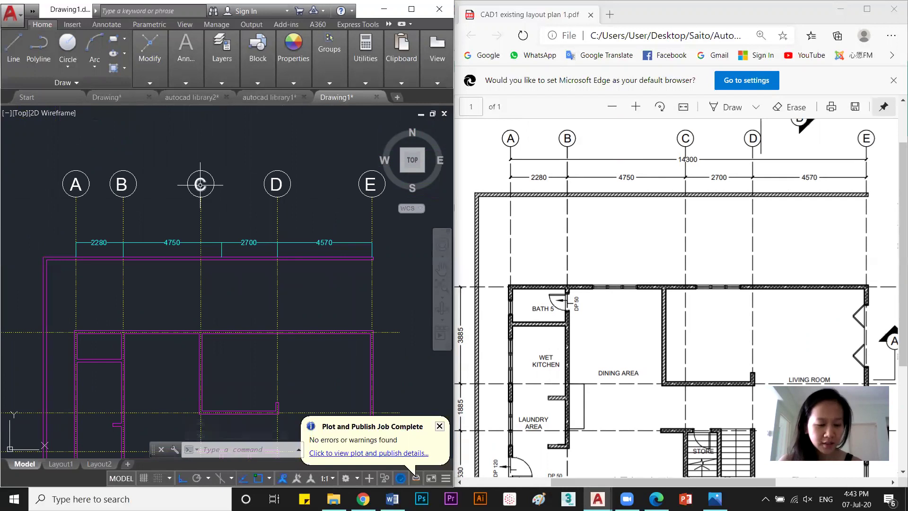
type("dimlin")
key("Return")
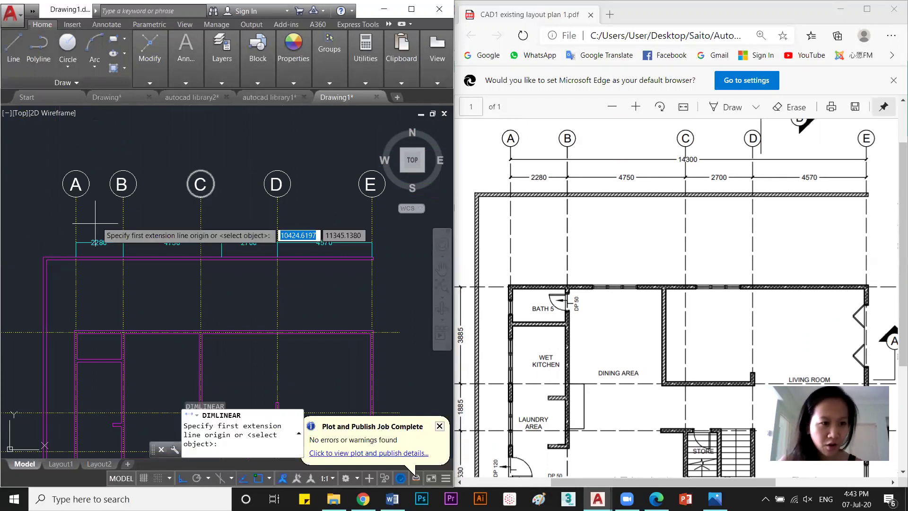
left_click(75, 258)
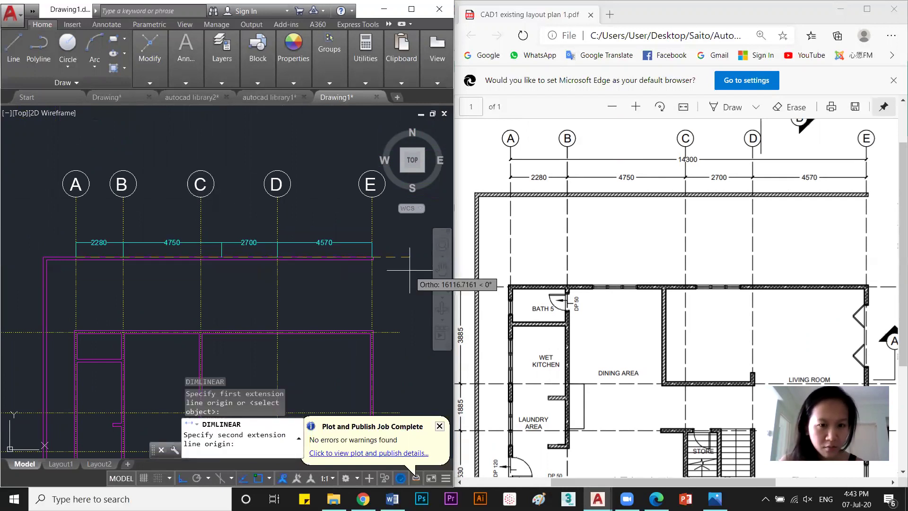
left_click(372, 259)
left_click(240, 229)
Match the properties of a dimension in the lower row onto the overall A to E dimension.
type("ma")
key("Return")
left_click(240, 232)
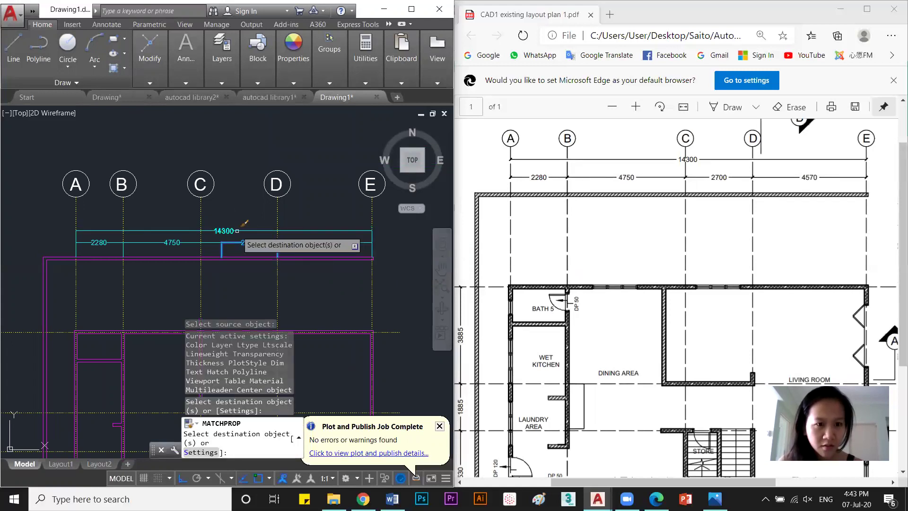
key("Escape")
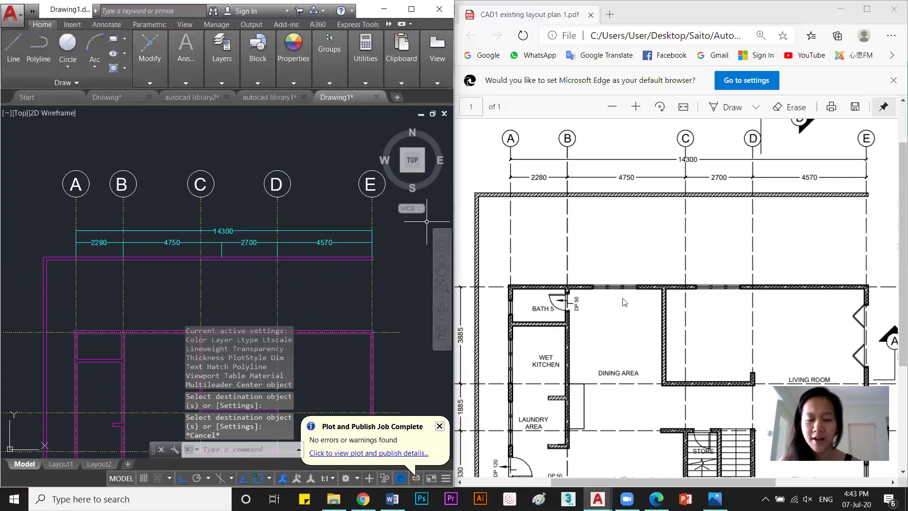
Copy the letter B from its grid bubble straight down into the floor plan near grid line 2.
scroll(615, 378, "left", 2)
scroll(545, 287, "down", 3)
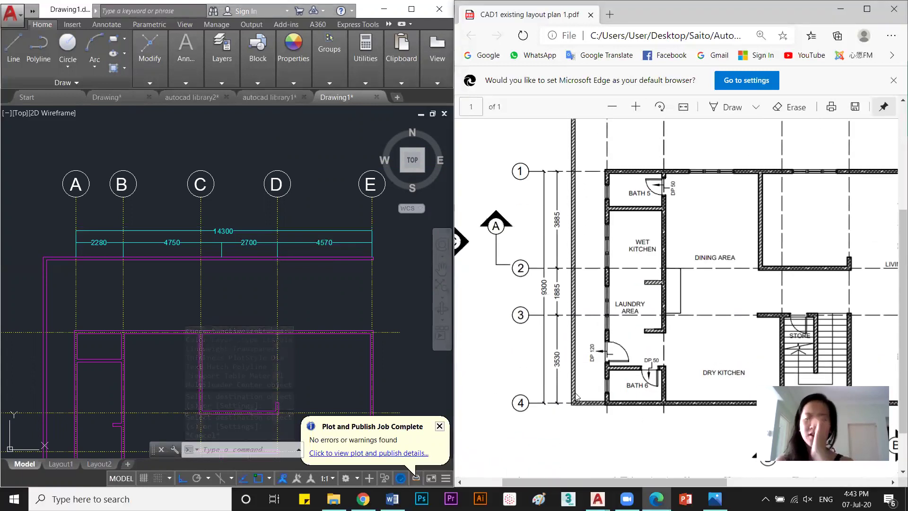
scroll(179, 360, "down", 3)
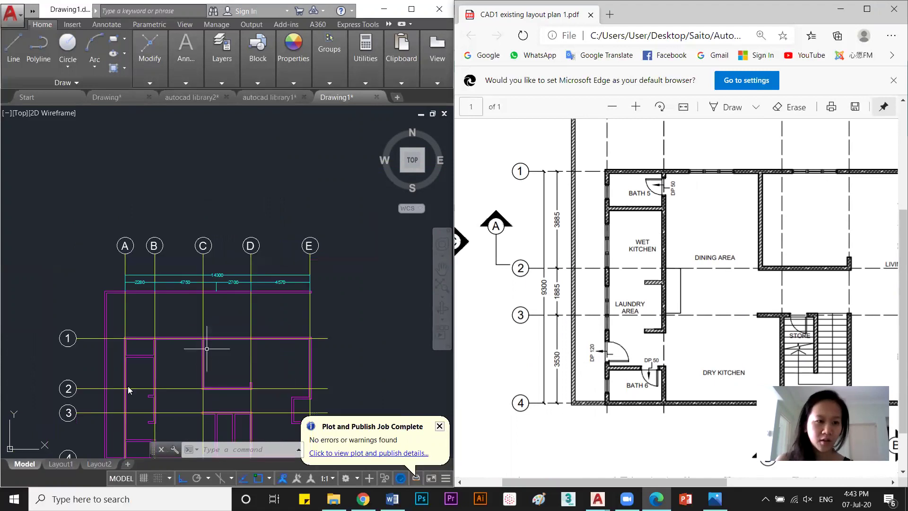
scroll(111, 388, "up", 4)
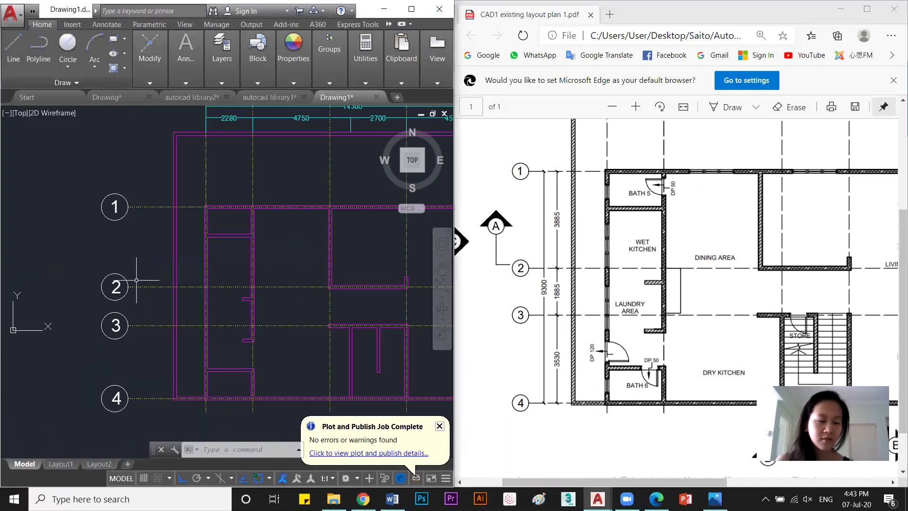
scroll(231, 311, "down", 2)
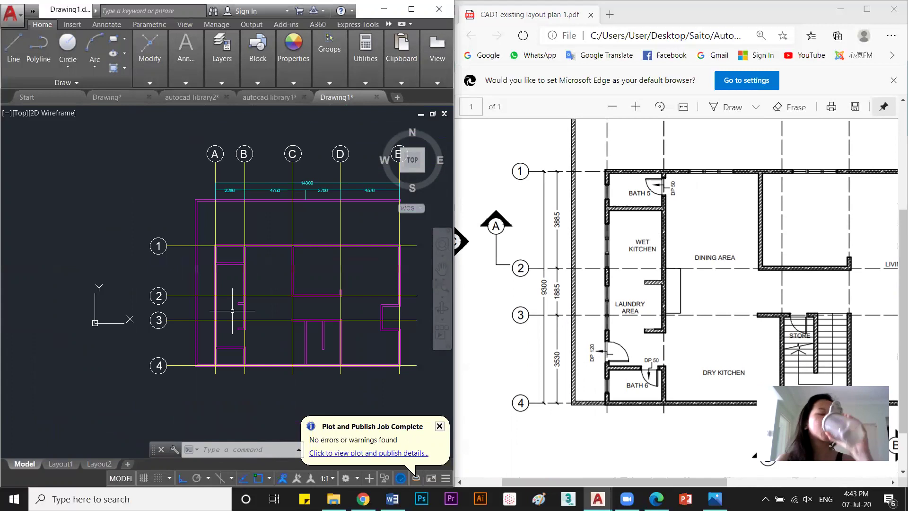
mouse_move(292, 270)
middle_mouse_down()
mouse_move(241, 286)
mouse_move(248, 257)
middle_mouse_up()
left_click(210, 168)
type("co")
key("Return")
left_click(205, 169)
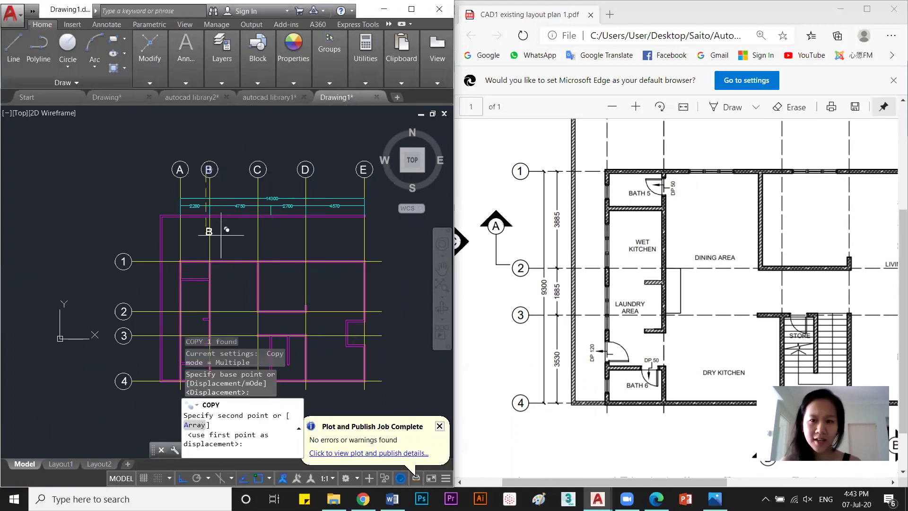
scroll(203, 279, "up", 2)
middle_click_drag(204, 284, 244, 235)
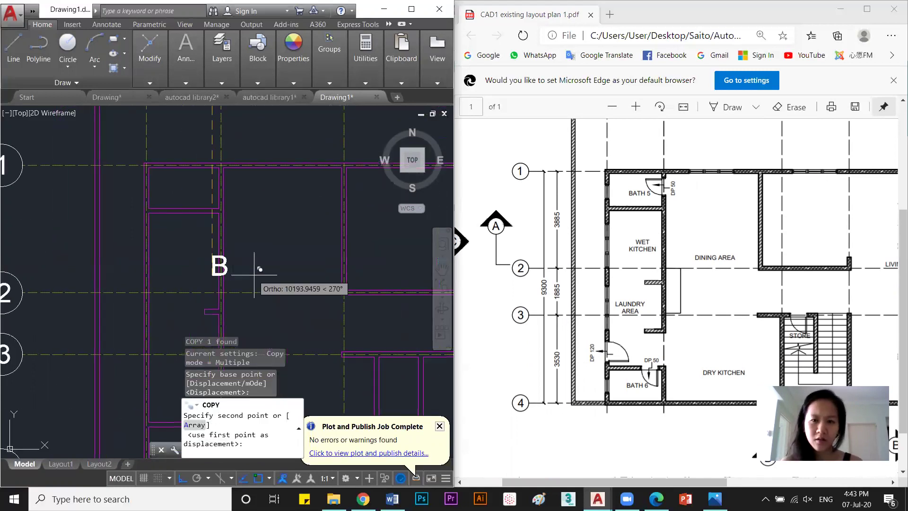
left_click(229, 278)
key("Return")
Move the copied letter B off the wall into the dining area.
left_click(222, 276)
type("m")
key("Return")
left_click(284, 187)
left_click(278, 256)
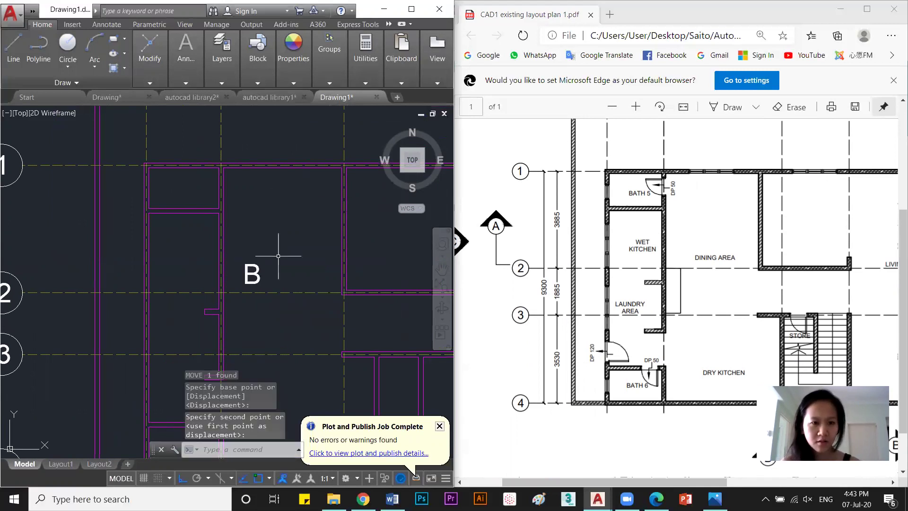
Scale the copied letter B by a factor of 0.5.
left_click(262, 275)
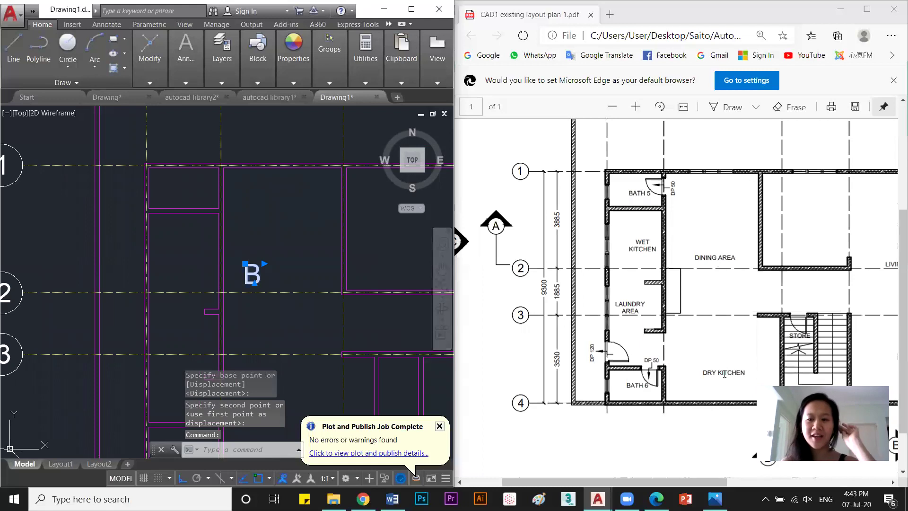
type("sc")
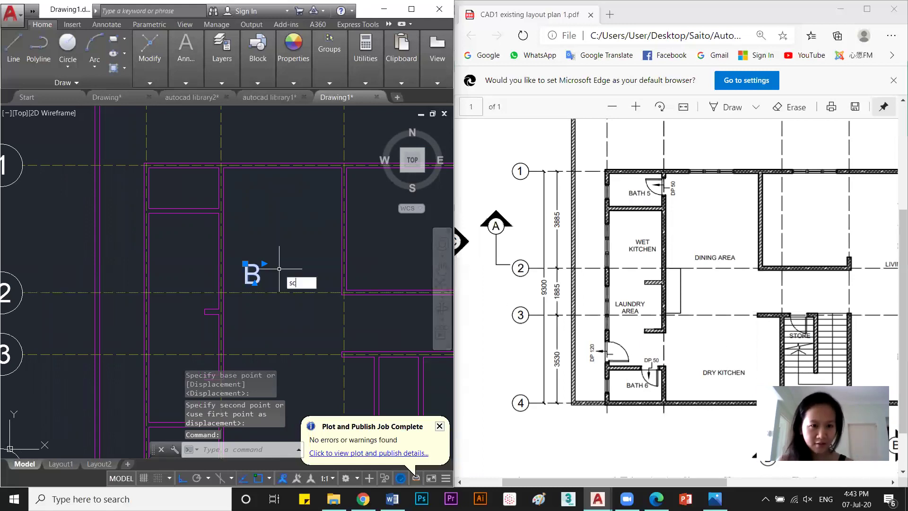
key("Return")
type("0.5")
key("Return")
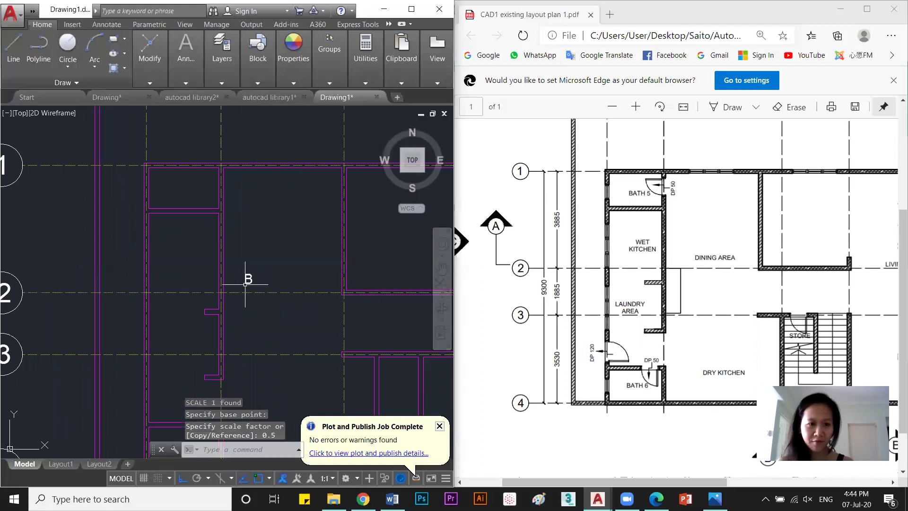
Replace the text of the scaled letter B with DINING AREA.
double_click(244, 280)
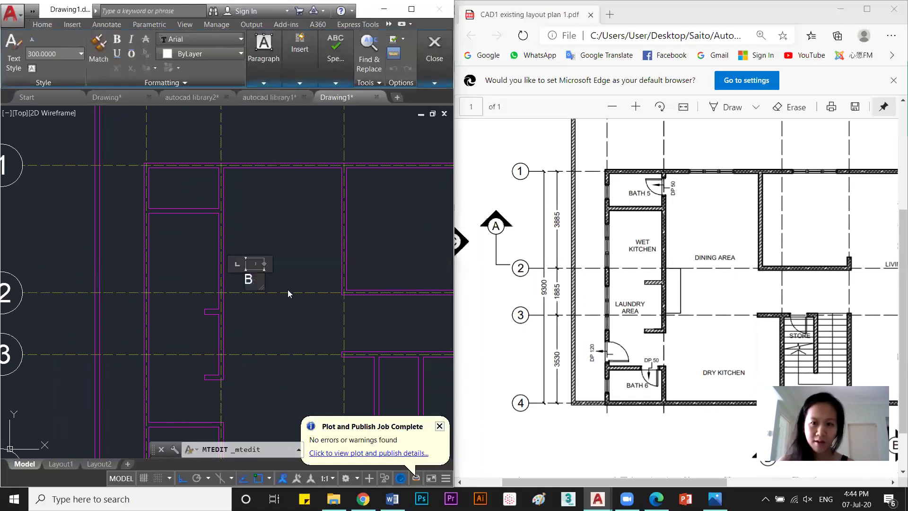
type("dini")
key("BackSpace")
key("BackSpace")
key("BackSpace")
key("BackSpace")
type("DINING AREA")
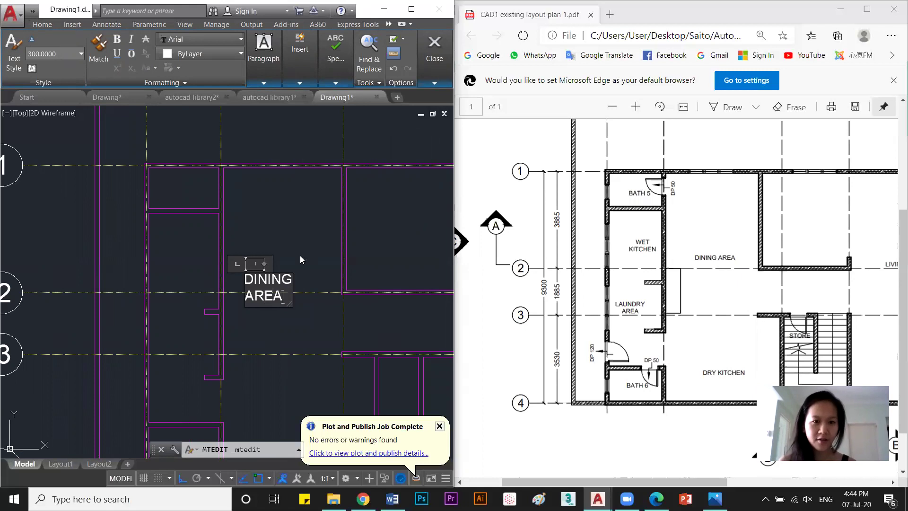
left_click(300, 256)
Widen the DINING AREA text box so the label fits on one line, and scale the label by a factor of 0.5.
left_click(264, 274)
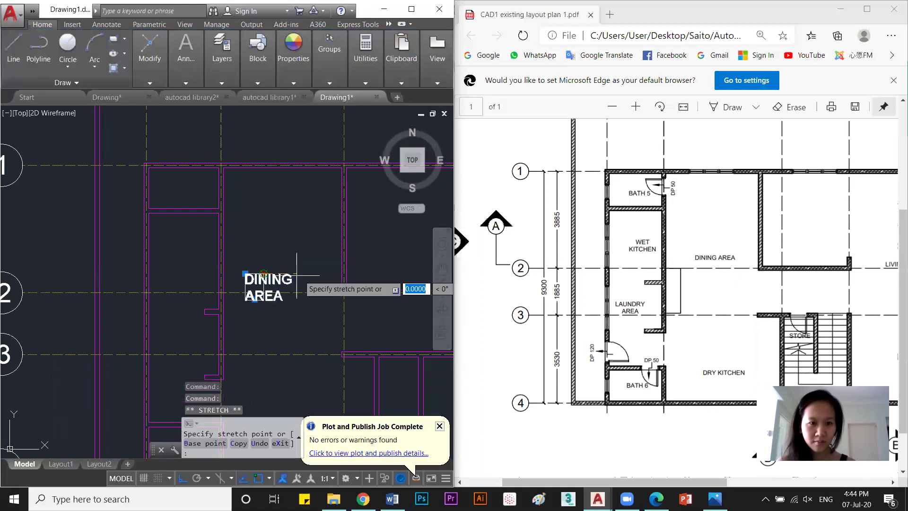
left_click(338, 275)
type("SC")
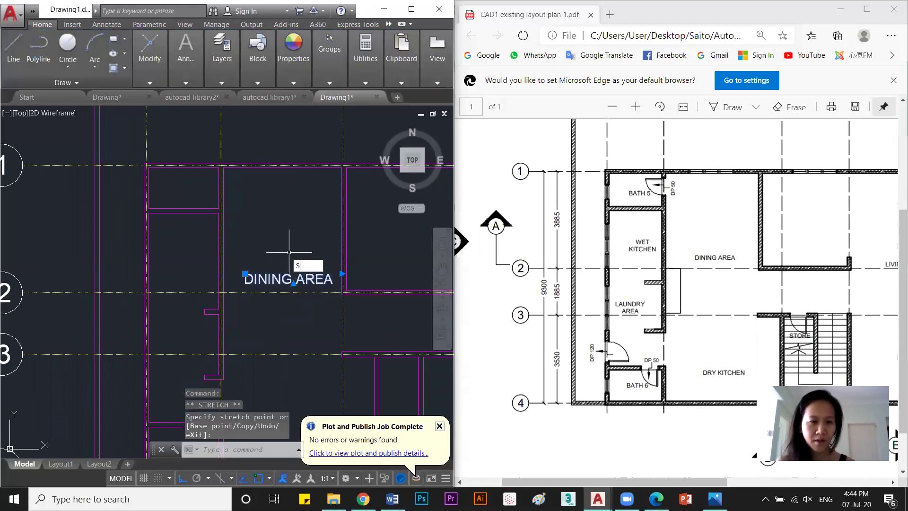
key("Return")
left_click(244, 274)
type("0.5")
key("Return")
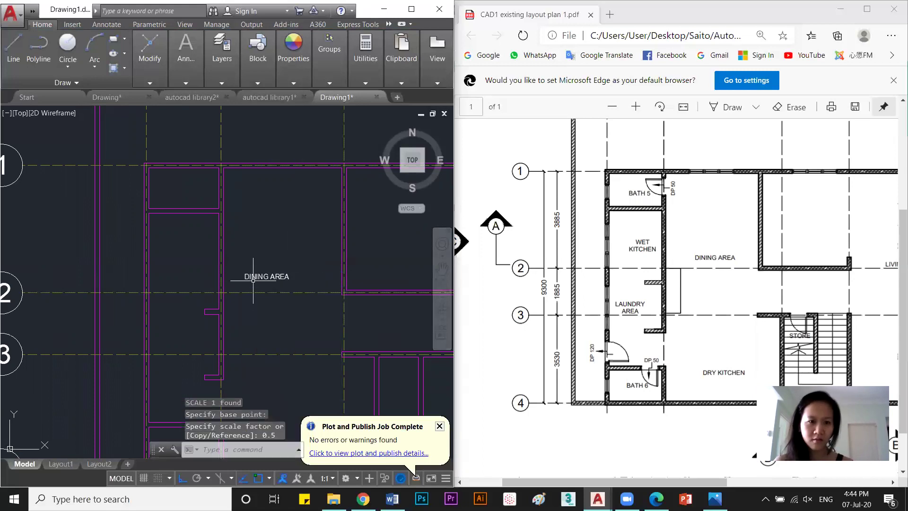
Copy the DINING AREA label straight down into the dry kitchen and straight across into the living room, following the layout plan.
type("CO")
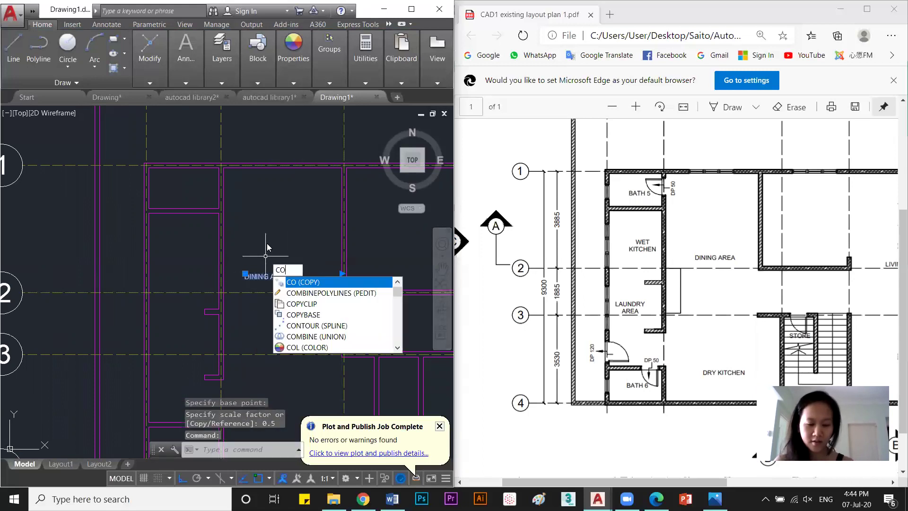
key("Return")
left_click(268, 236)
scroll(259, 288, "down", 3)
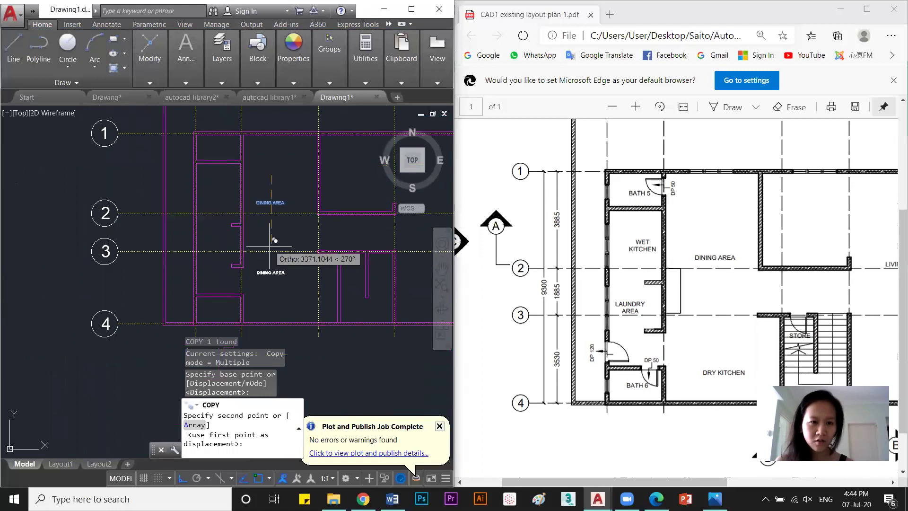
left_click(270, 270)
scroll(270, 270, "down", 2)
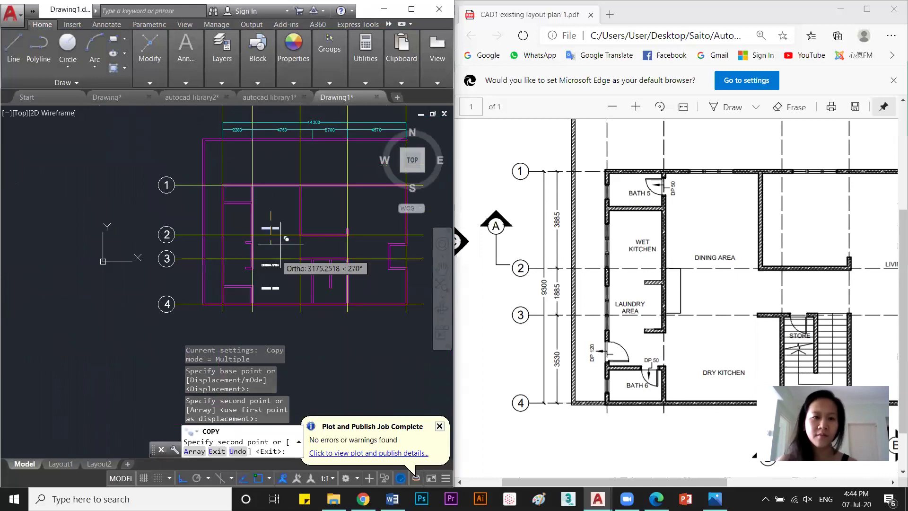
left_click(377, 208)
key("Escape")
scroll(377, 208, "up", 2)
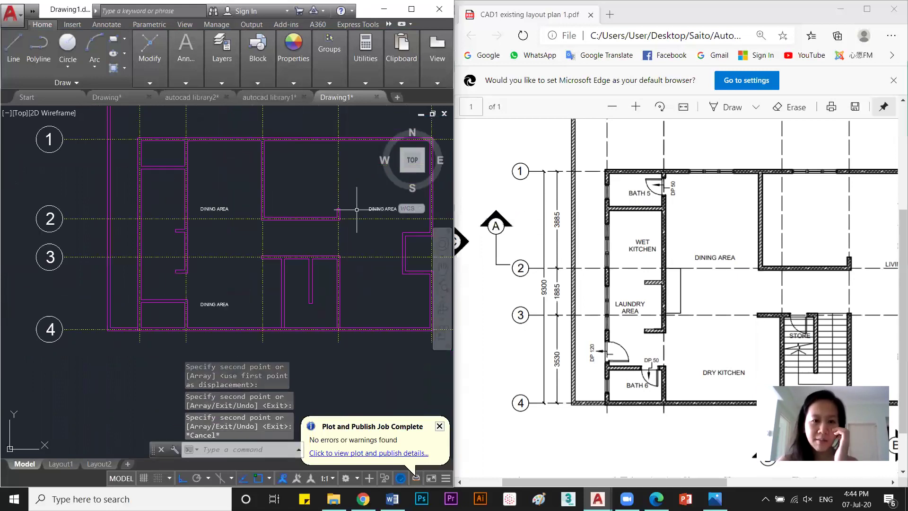
scroll(768, 362, "down", 2)
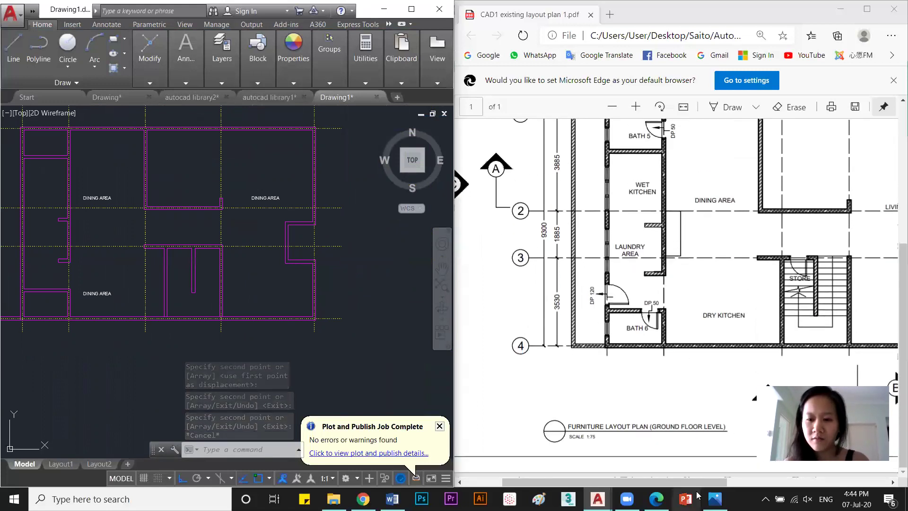
scroll(704, 484, "right", 2)
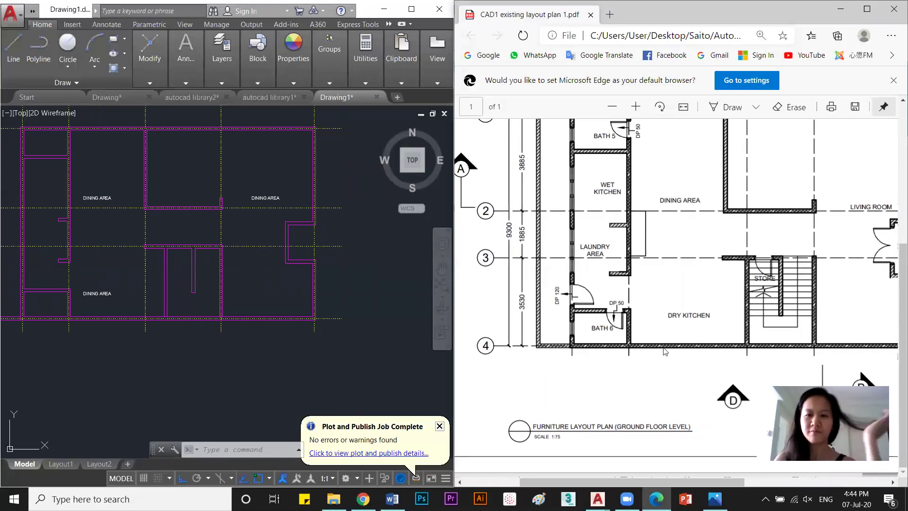
mouse_move(284, 269)
middle_mouse_down()
mouse_move(294, 278)
mouse_move(282, 269)
middle_mouse_up()
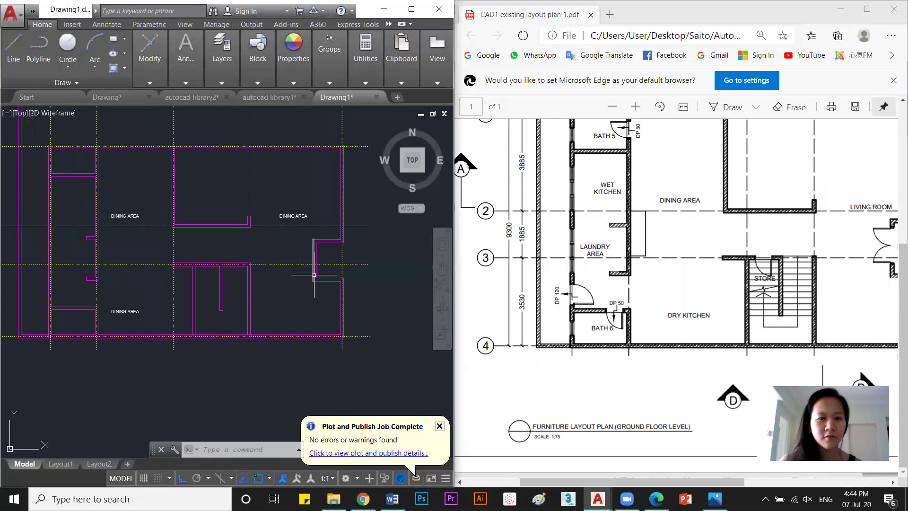
Turn off the dotted layer to hide the grid lines.
scroll(314, 274, "down", 2)
type("la")
key("Return")
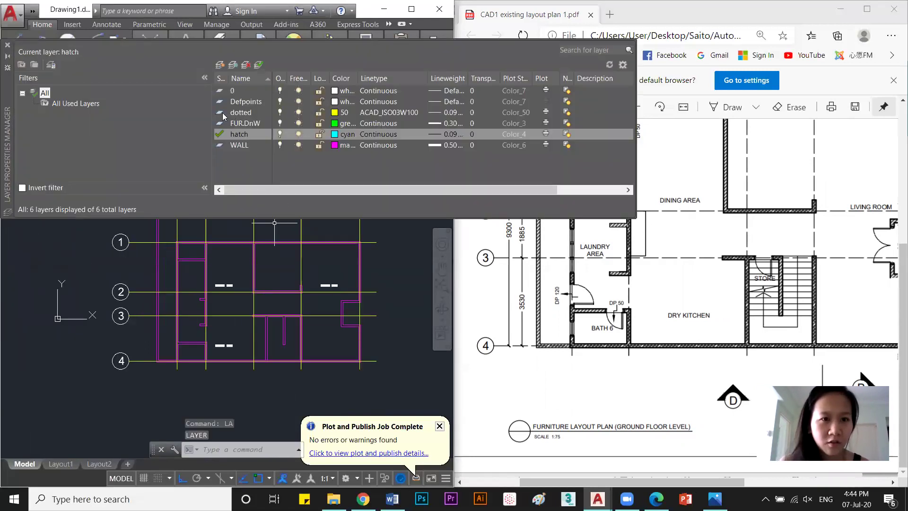
left_click(280, 113)
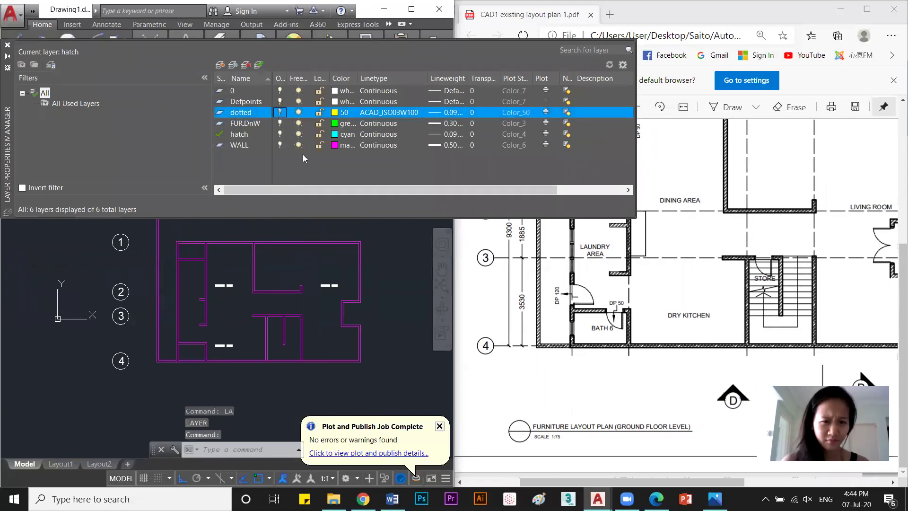
left_click(8, 46)
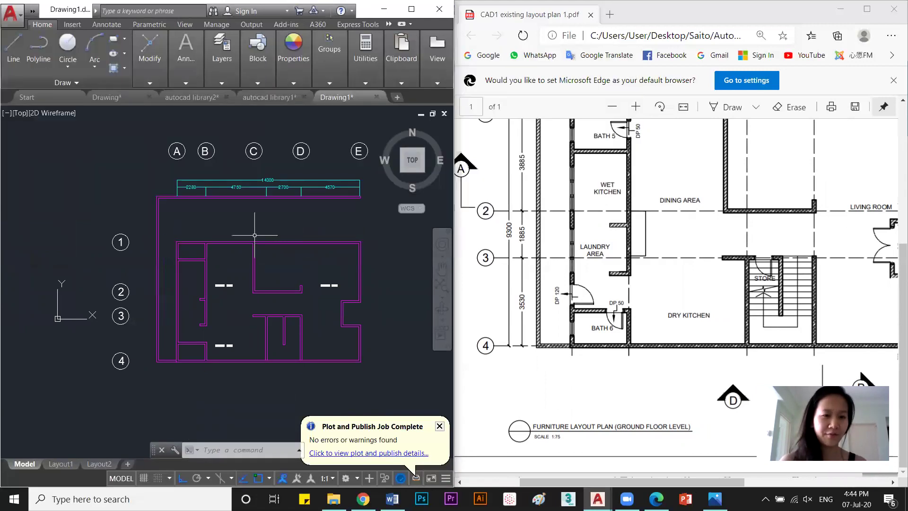
key("Escape")
key("Escape")
Check which layer is current for the wall hatching.
middle_click_drag(258, 284, 272, 281)
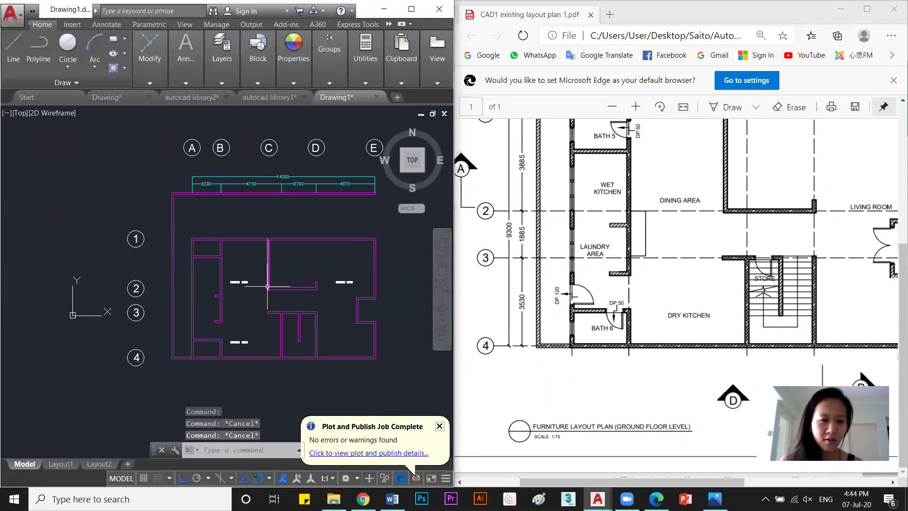
left_click(227, 73)
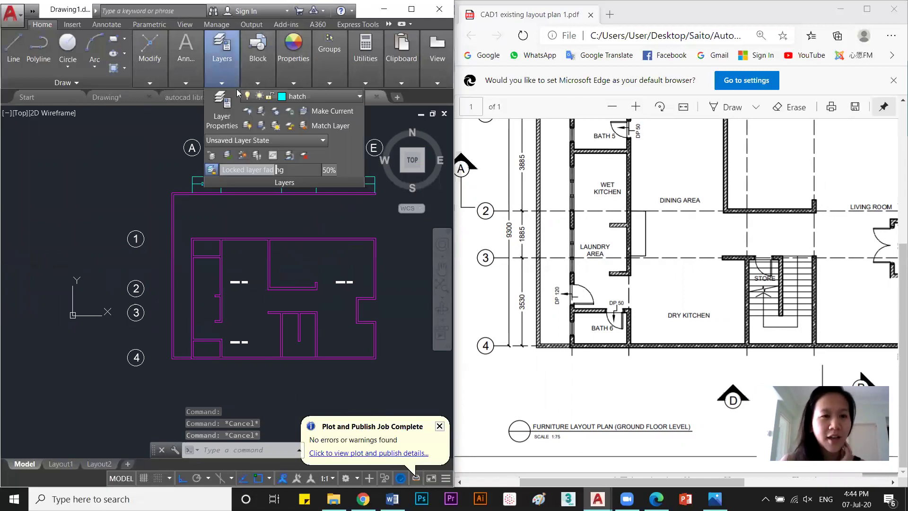
left_click(301, 97)
left_click(301, 99)
key("Escape")
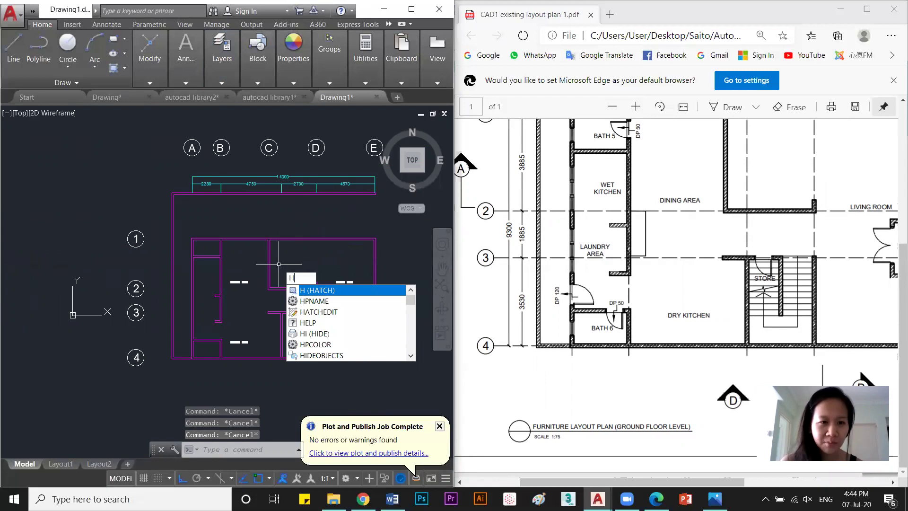
Hatch the area between the house's connected wall lines, choosing to adjust the hatch scale automatically.
key("Return")
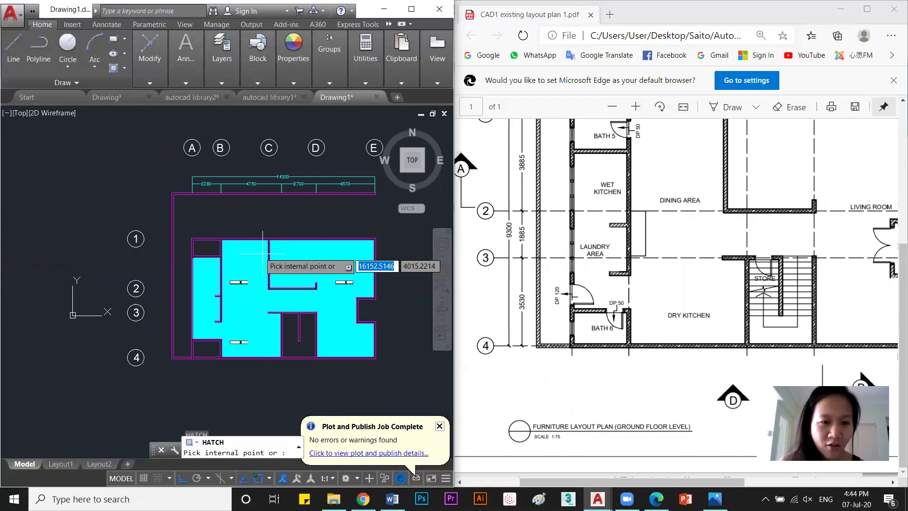
scroll(262, 253, "up", 2)
scroll(274, 245, "up", 2)
scroll(274, 246, "down", 2)
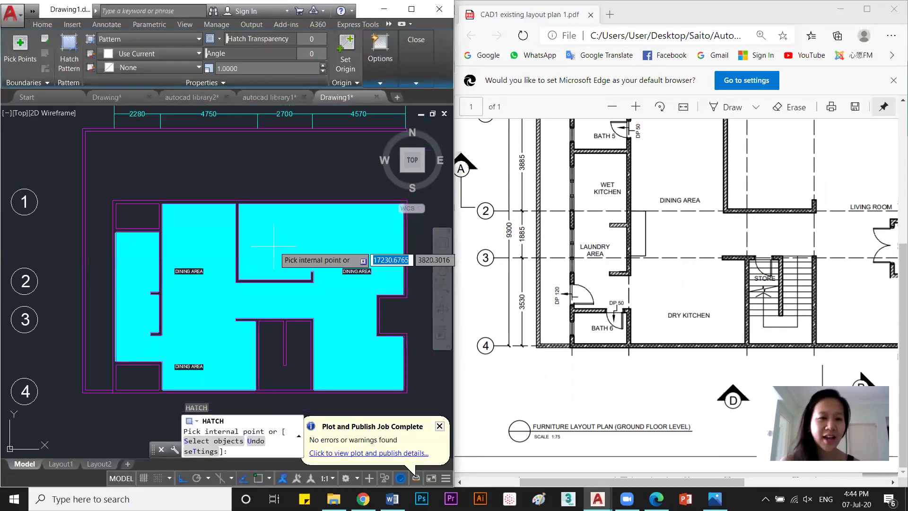
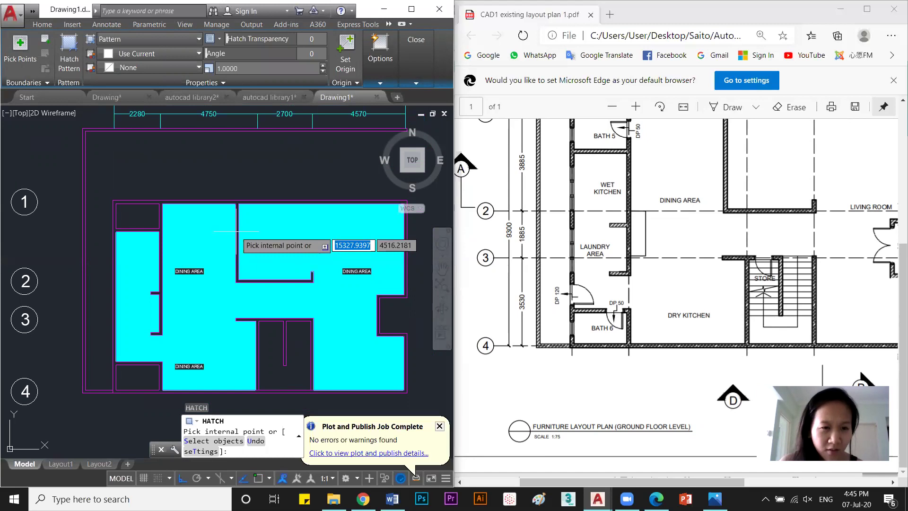
left_click(239, 227)
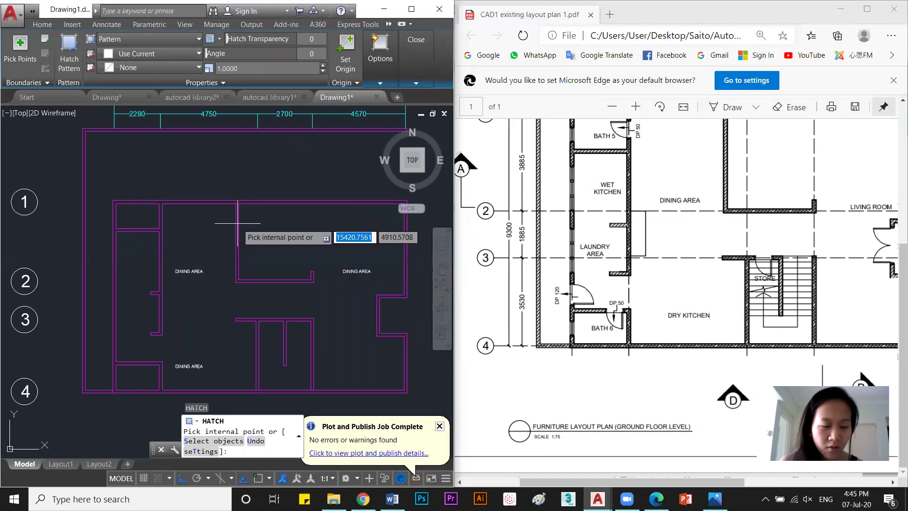
left_click(237, 223)
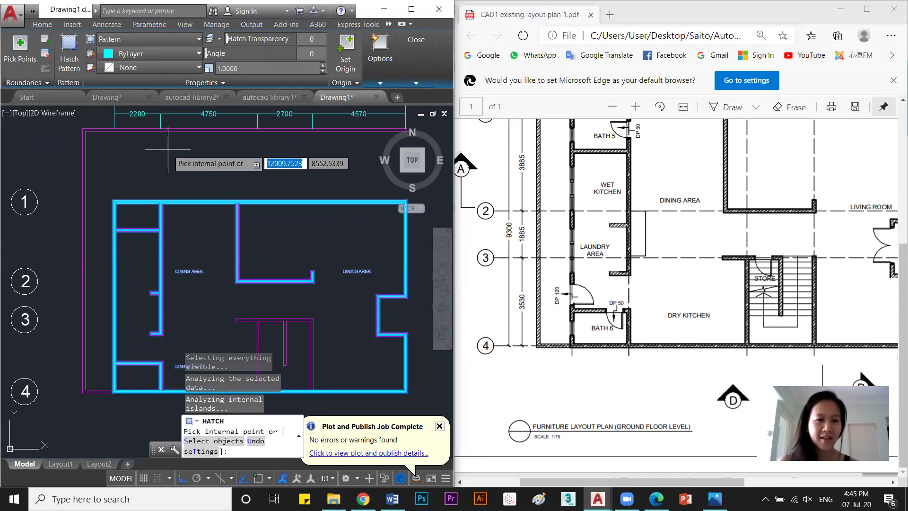
left_click(208, 178)
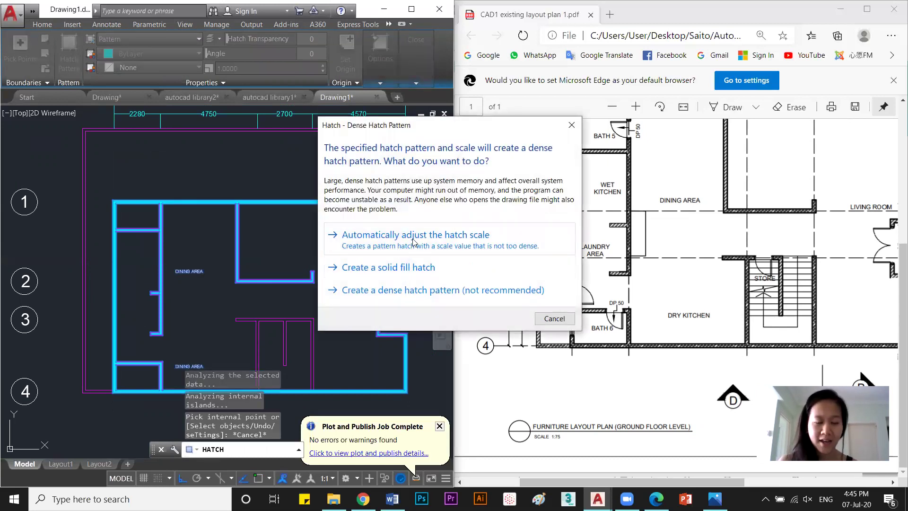
left_click(412, 240)
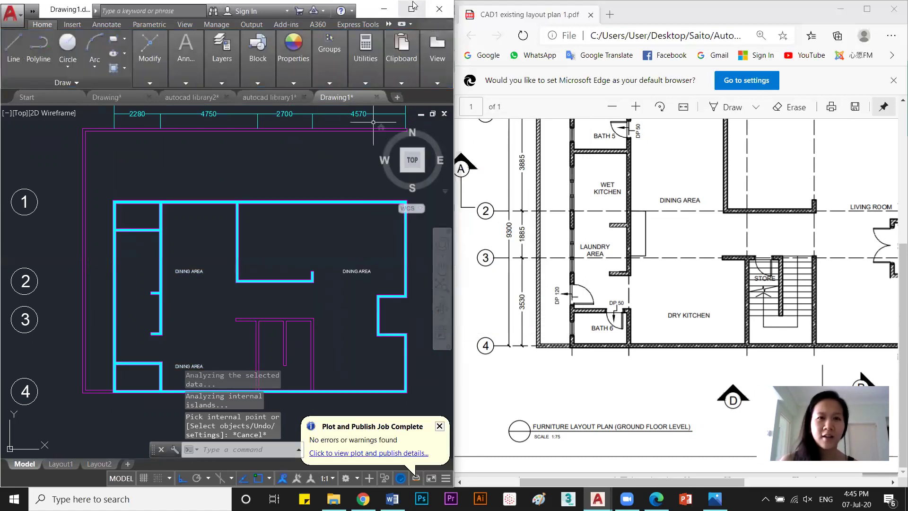
Maximize the drawing window and examine the hatched walls and the unhatched walls around the store and stairs.
left_click(411, 9)
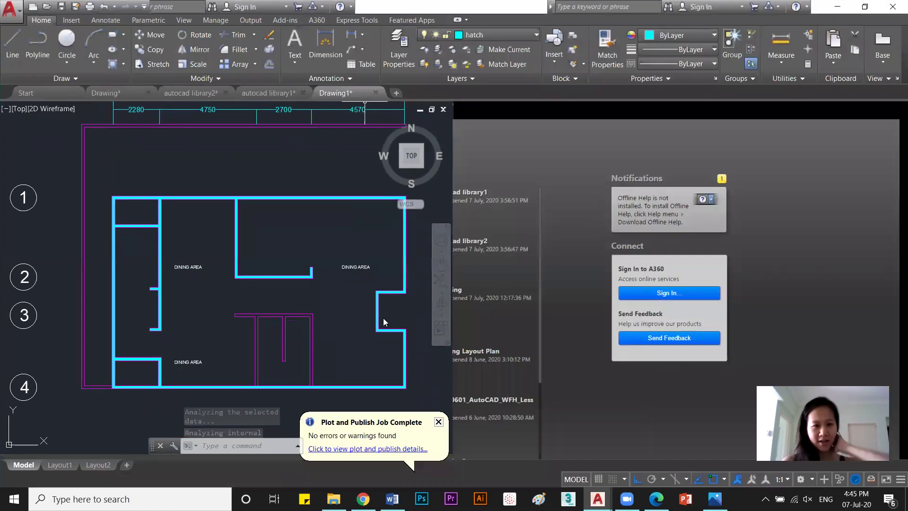
middle_click_drag(470, 314, 488, 257)
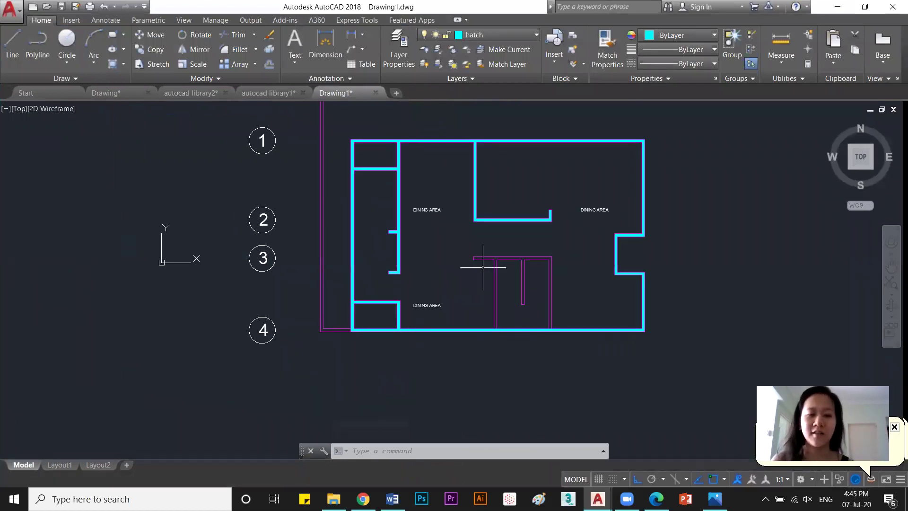
scroll(483, 260, "up", 2)
scroll(510, 310, "up", 2)
middle_click_drag(511, 310, 468, 307)
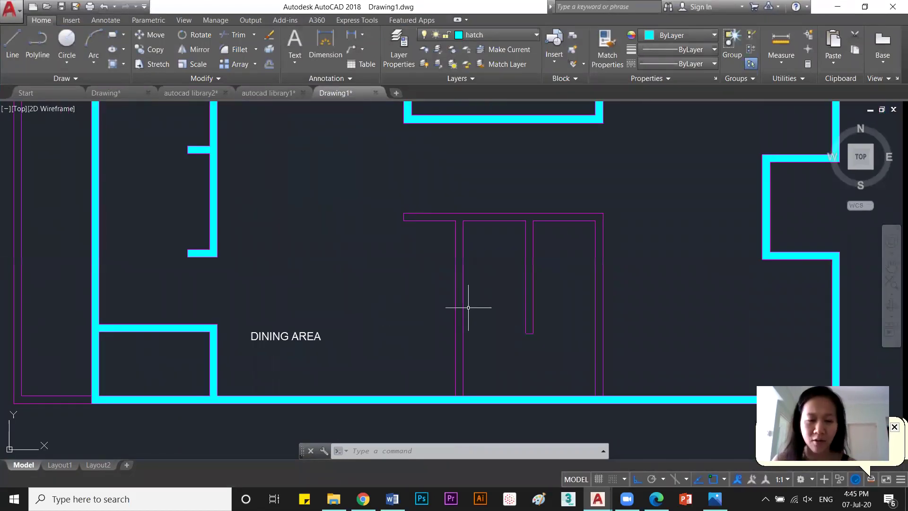
scroll(468, 276, "down", 4)
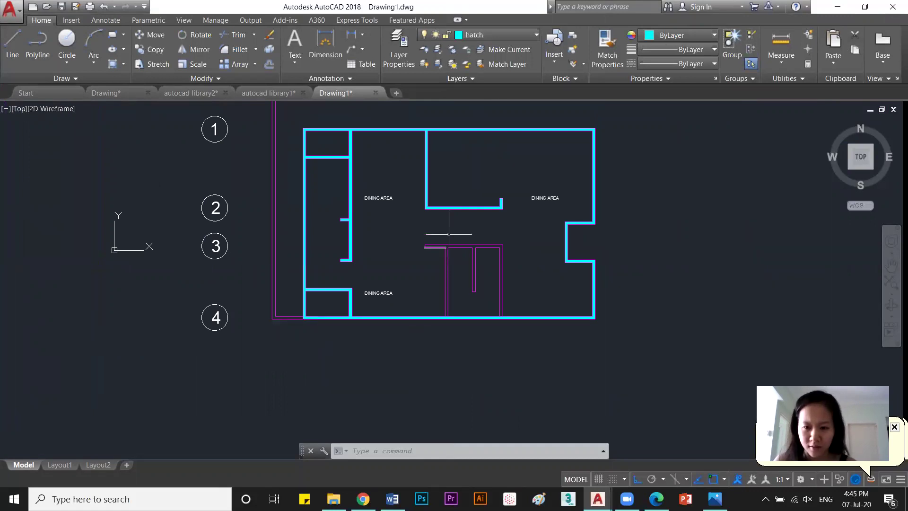
scroll(455, 283, "up", 2)
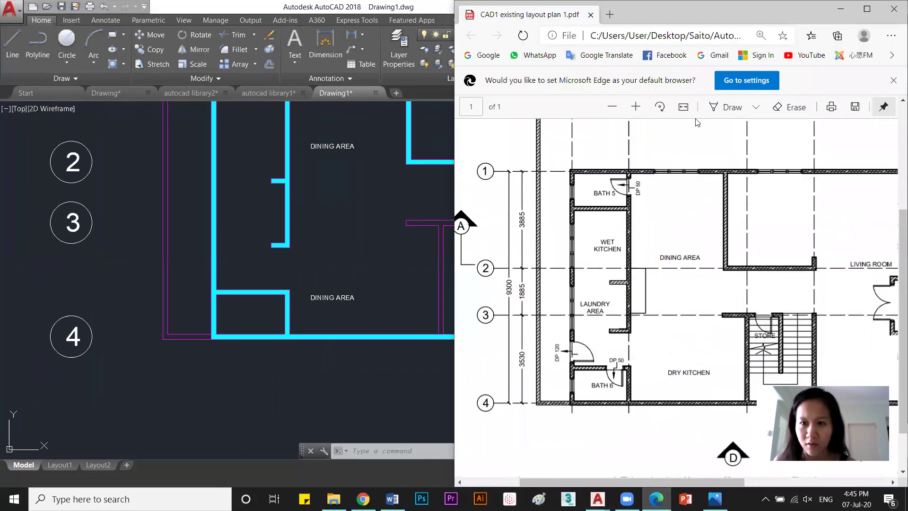
Enlarge the layout plan PDF to examine the hatch pattern used inside its walls.
left_click(635, 107)
left_click(635, 107)
left_click(635, 107)
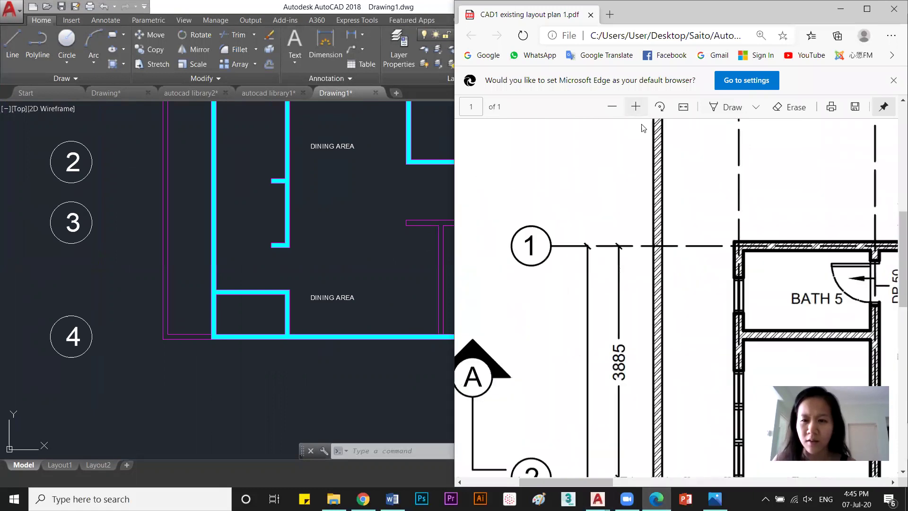
scroll(537, 244, "right", 4)
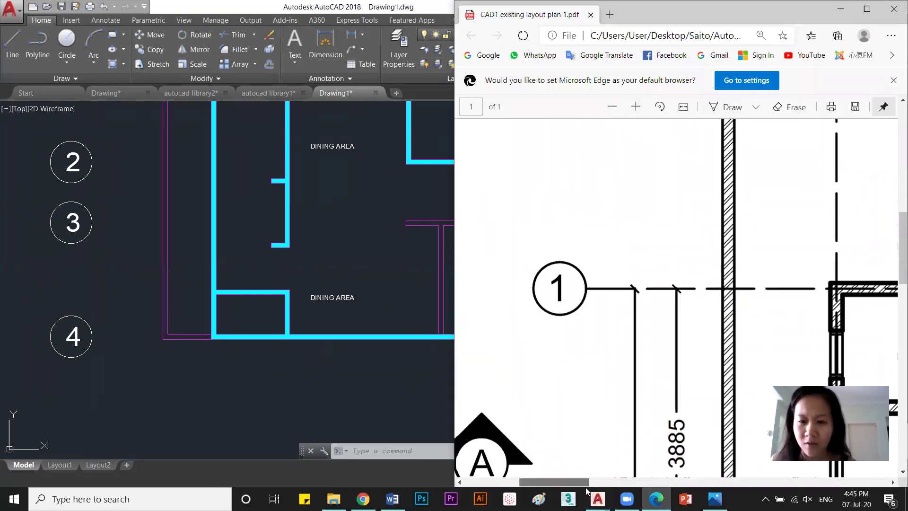
Select the house's wall hatch and preview alternative patterns on it, such as AR-B816C, AR-BRSTD, ANSI37, CORK and GOST_GROUND.
left_click(372, 200)
middle_click_drag(372, 199, 364, 293)
left_click(399, 234)
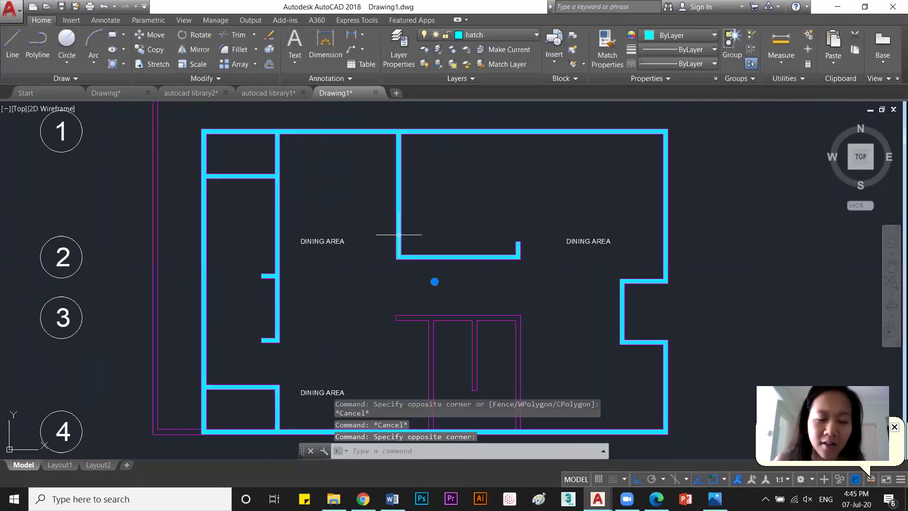
left_click(236, 56)
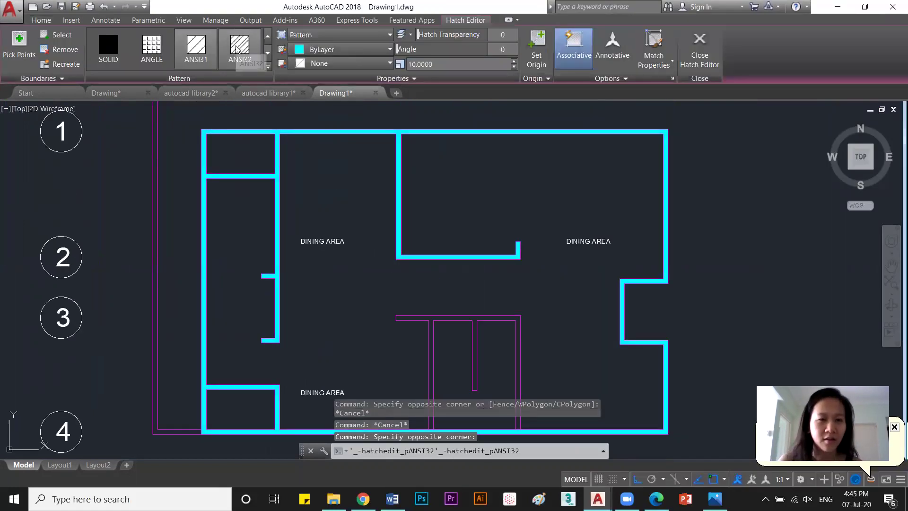
left_click(268, 70)
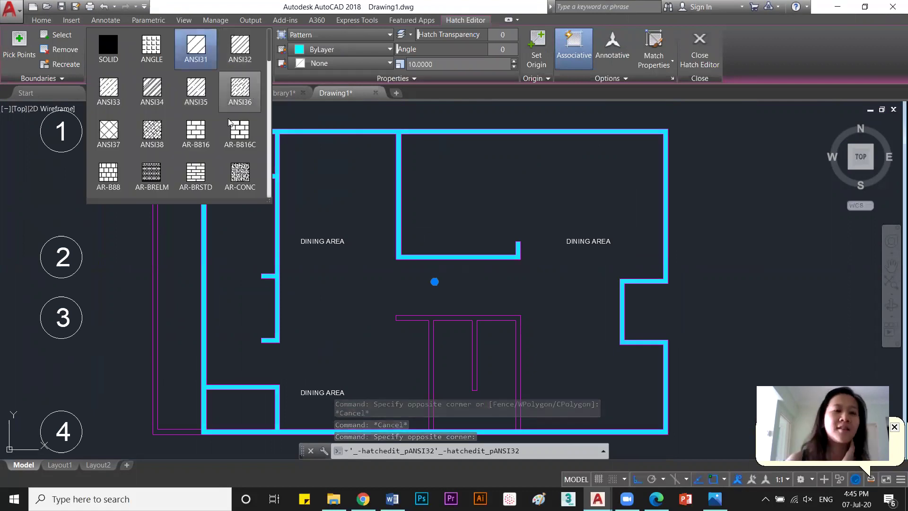
left_click(239, 135)
left_click(179, 180)
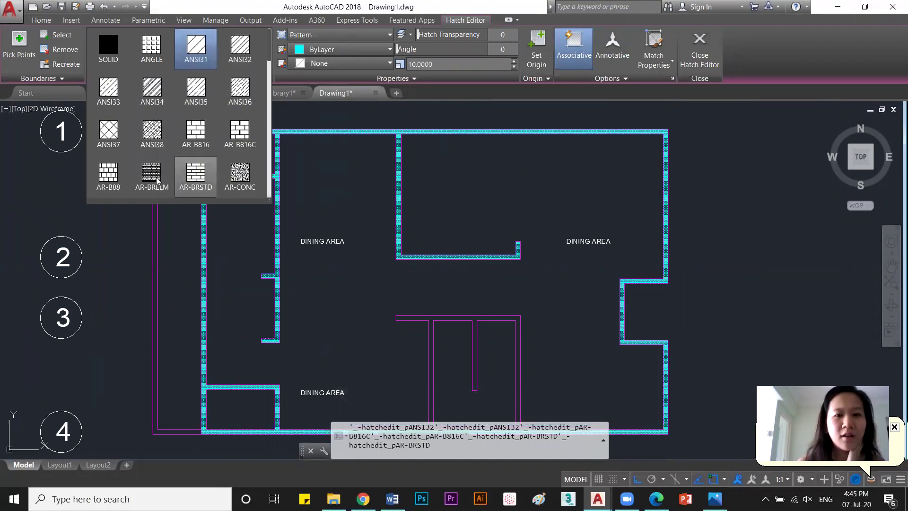
left_click(158, 180)
left_click(91, 137)
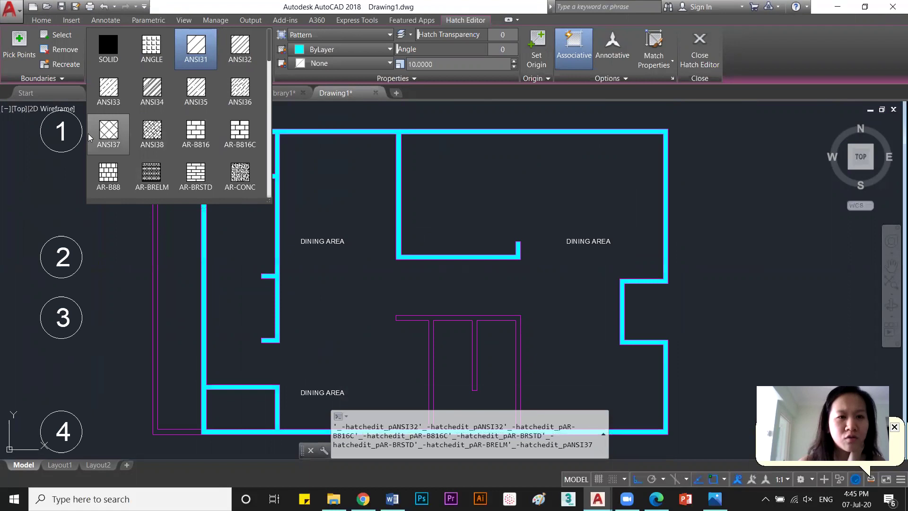
left_click(108, 90)
scroll(186, 135, "down", 3)
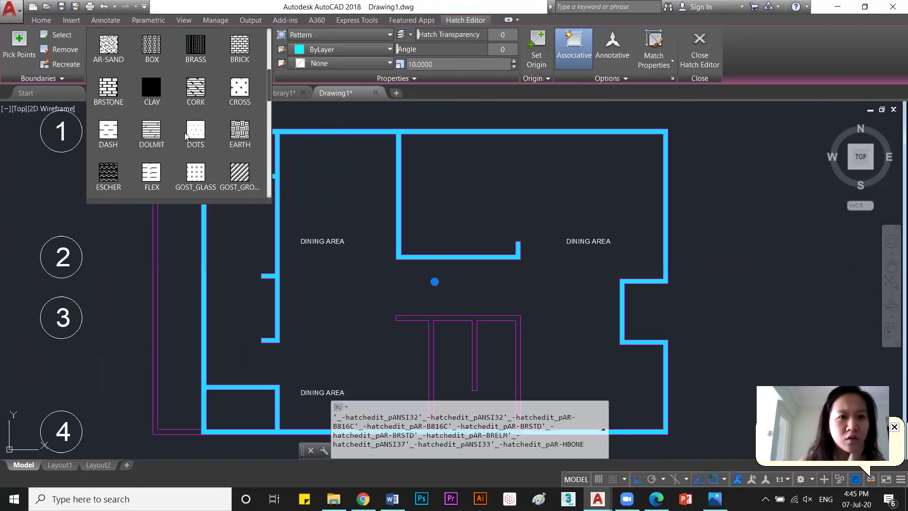
left_click(186, 135)
left_click(240, 89)
left_click(197, 87)
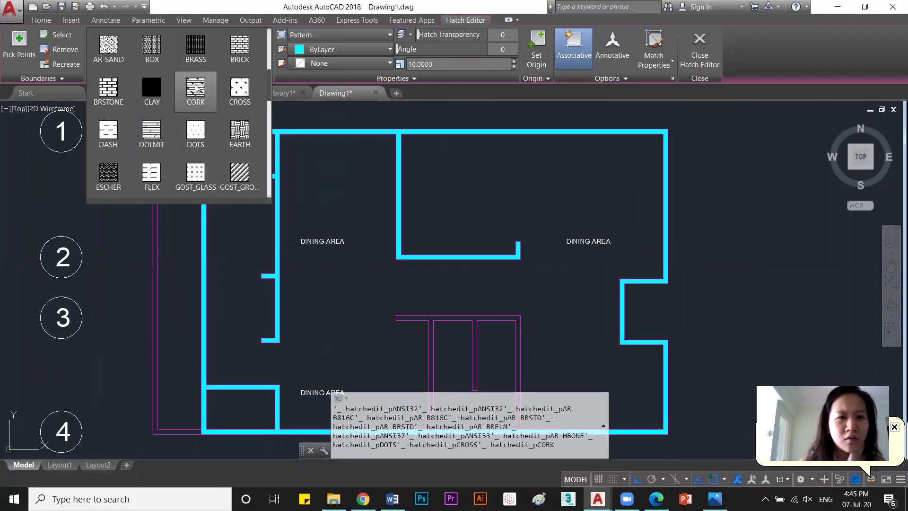
left_click(194, 50)
left_click(149, 81)
left_click(234, 166)
scroll(233, 165, "down", 3)
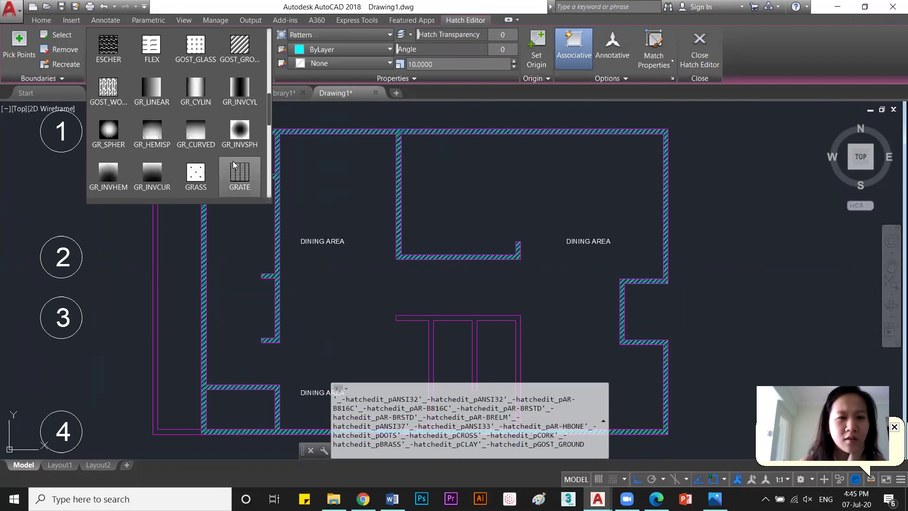
scroll(234, 166, "down", 2)
left_click(239, 175)
left_click(240, 137)
left_click(242, 102)
Change the house wall hatch's pattern to ANSI32.
scroll(243, 103, "up", 3)
left_click(240, 175)
scroll(240, 175, "up", 3)
left_click(240, 132)
left_click(241, 89)
left_click(242, 52)
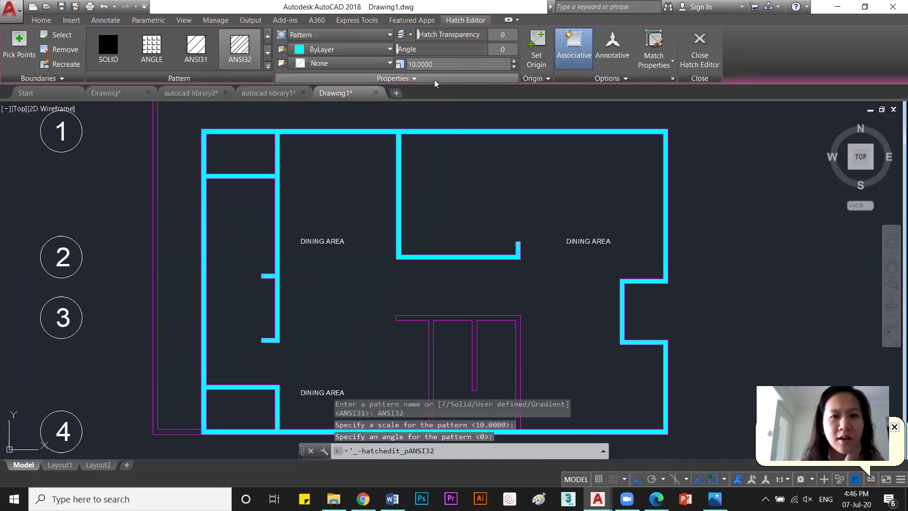
Try scales of 100 and 1000 on the house wall hatch.
left_click(417, 64)
type("100")
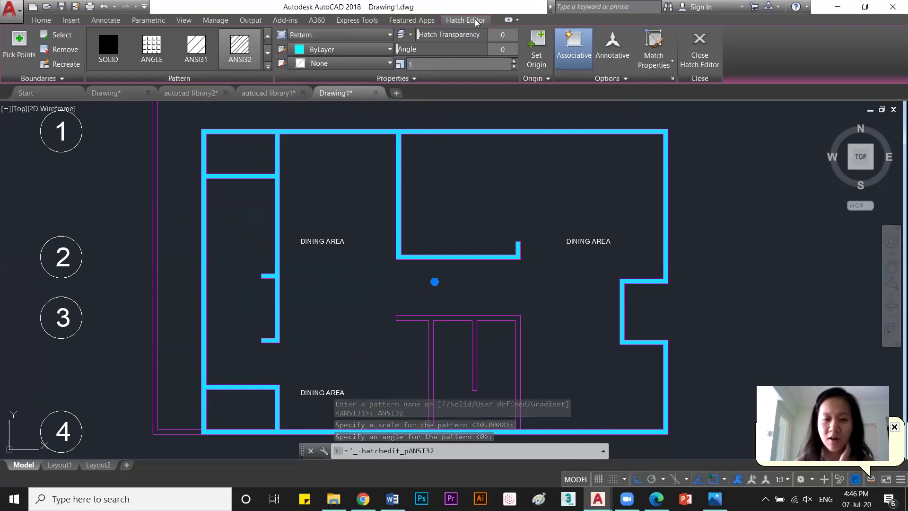
key("Return")
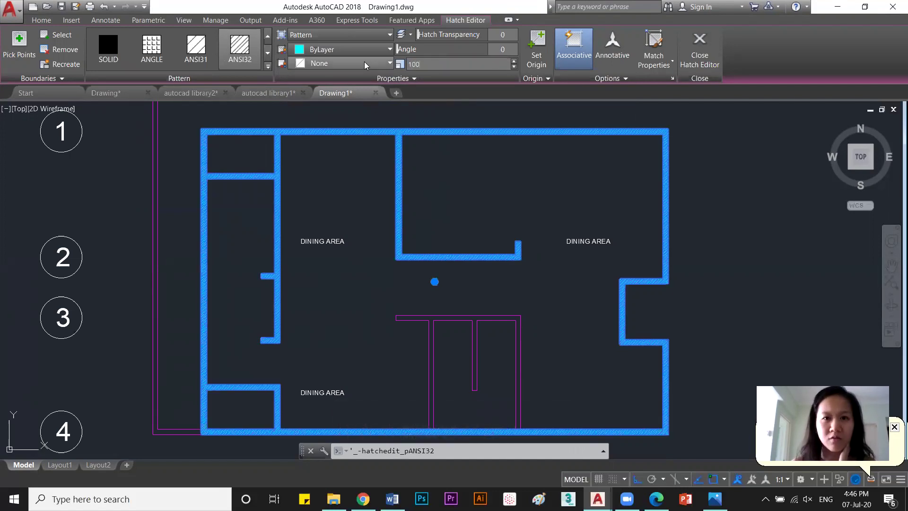
type("0")
key("Return")
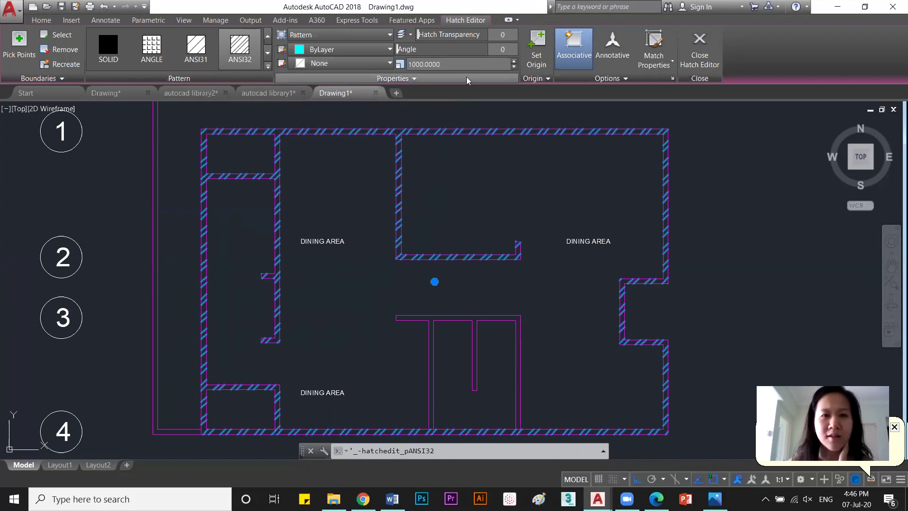
Set the house wall hatch's scale to 700 and deselect the hatch.
left_click(447, 64)
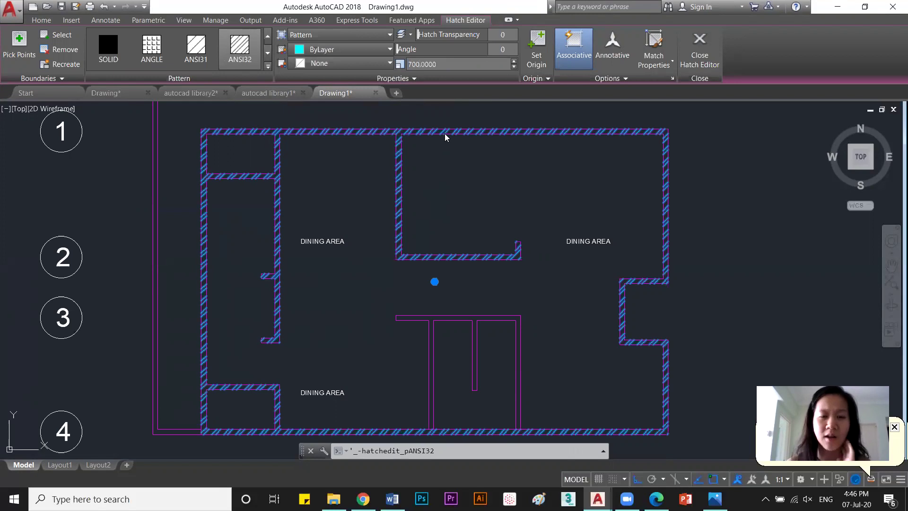
key("Return")
key("Escape")
scroll(468, 246, "down", 2)
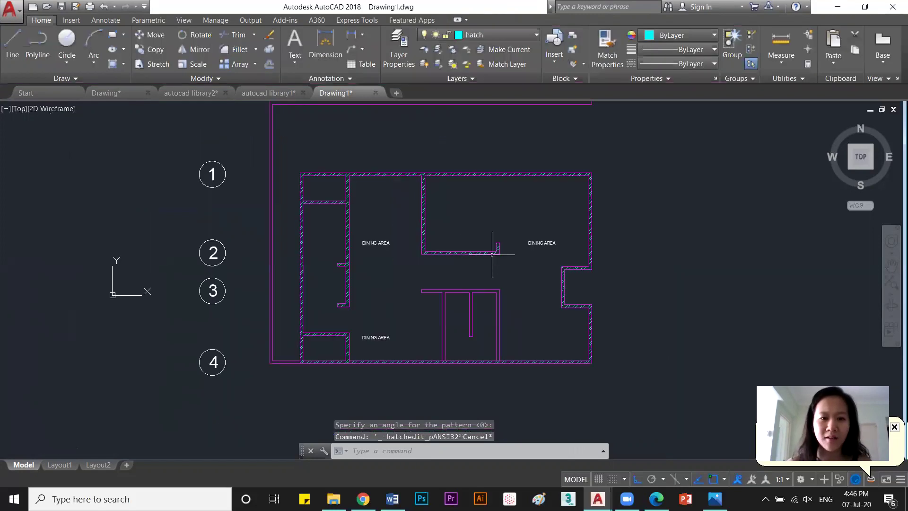
Hatch the walls around the store and stairs with the ANSI32 pattern at scale 700.
scroll(346, 303, "up", 4)
scroll(498, 284, "down", 4)
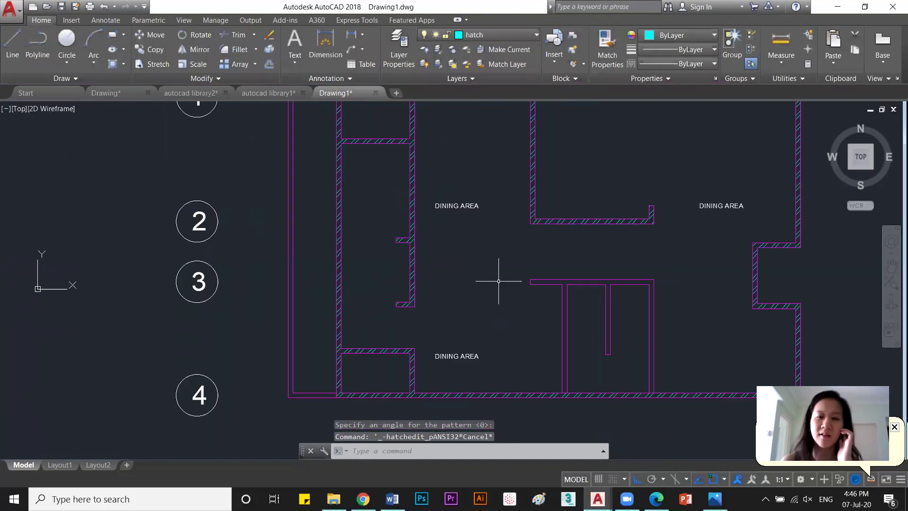
scroll(522, 281, "up", 2)
middle_click_drag(503, 305, 491, 284)
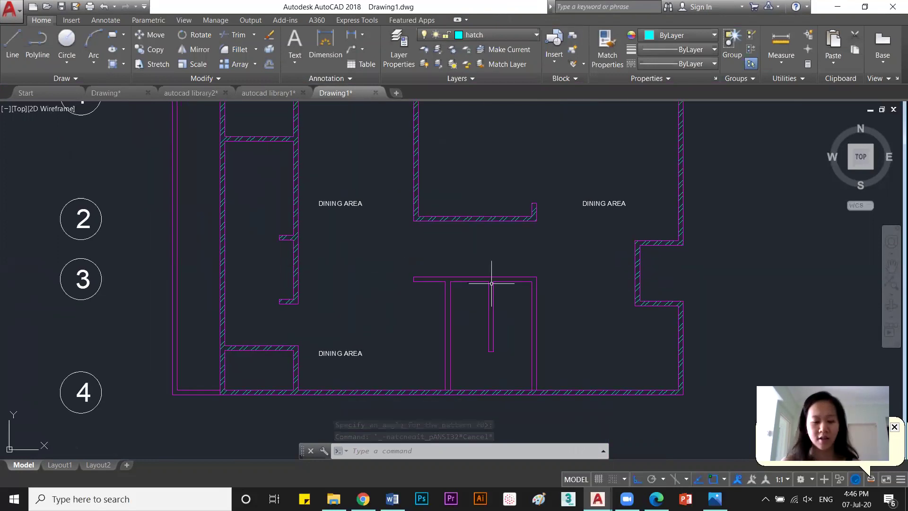
type("h")
key("Return")
left_click(493, 278)
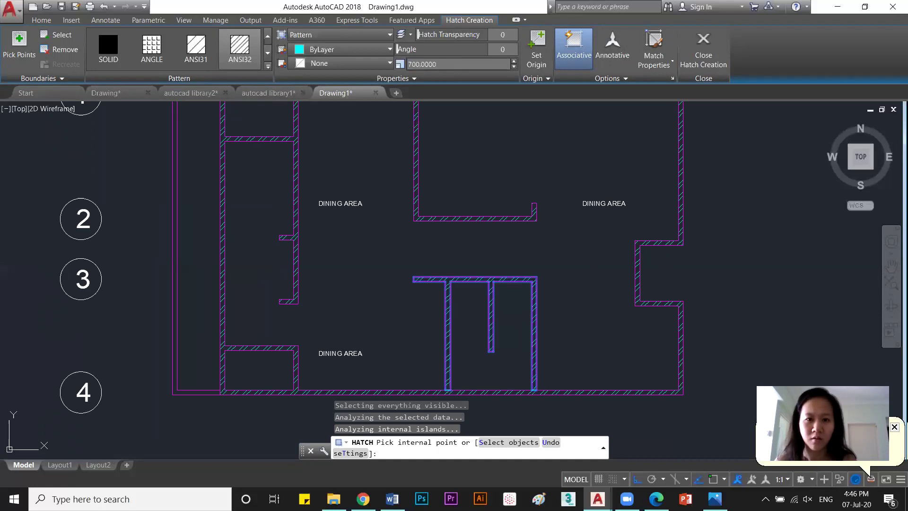
key("Escape")
Hatch the outer boundary wall around the house with the ANSI32 pattern at scale 700.
scroll(314, 301, "down", 2)
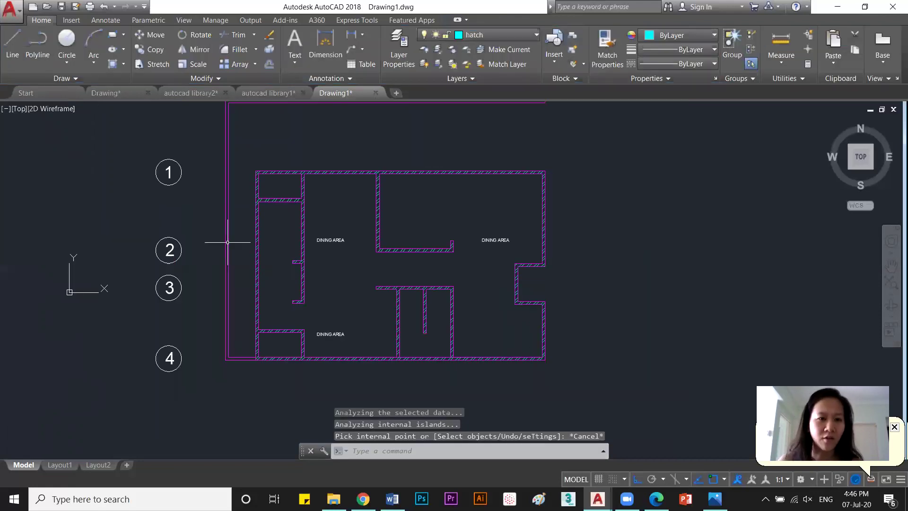
middle_click_drag(228, 242, 235, 253)
type("H")
key("Return")
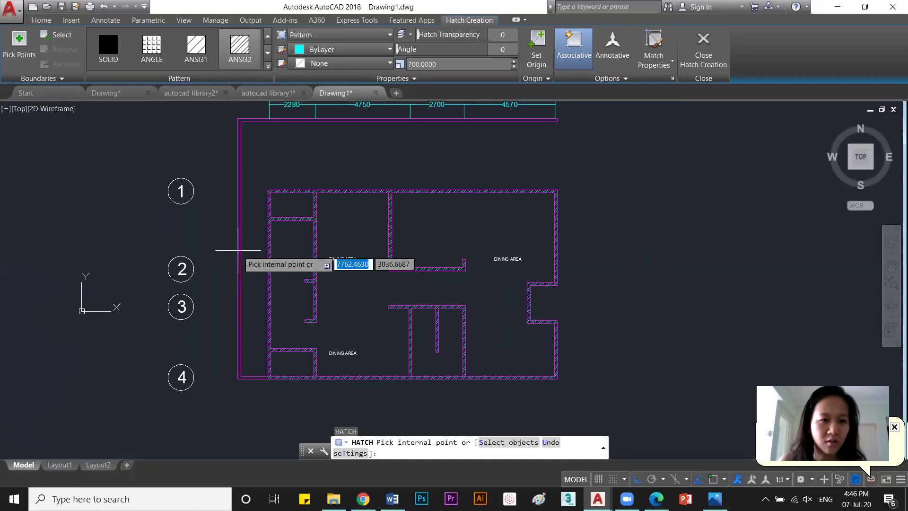
left_click(239, 250)
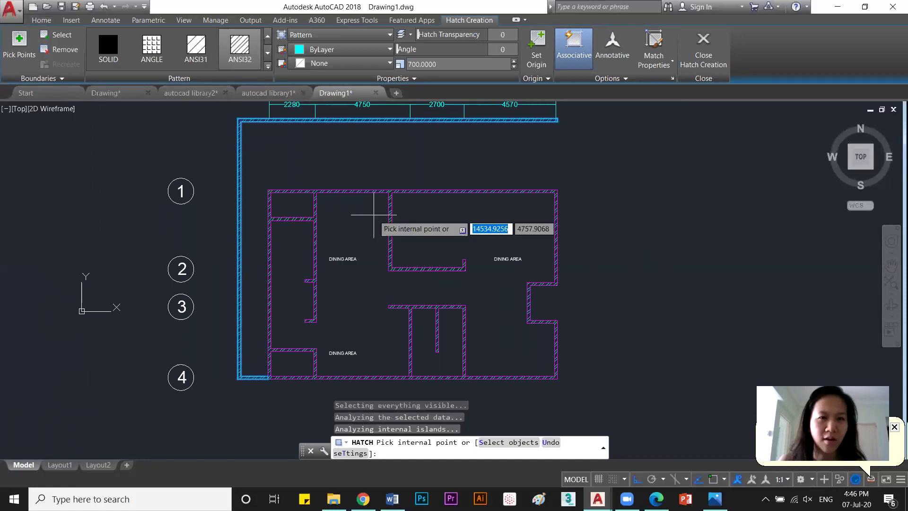
key("Escape")
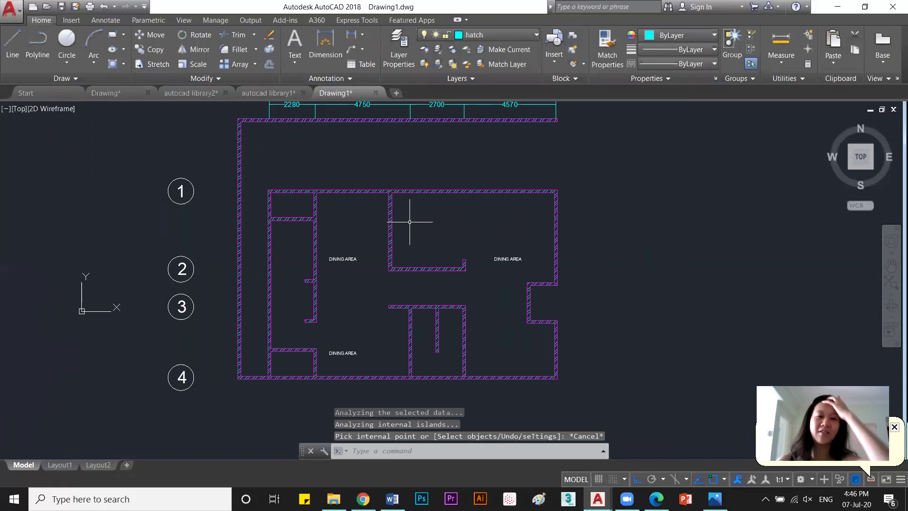
Turn the dotted layer on and close the layer manager.
type("la")
key("Return")
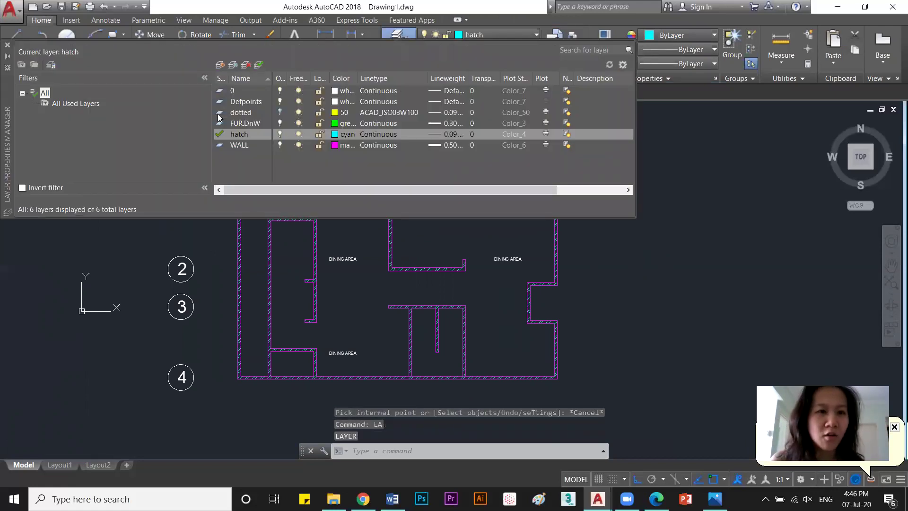
left_click(280, 112)
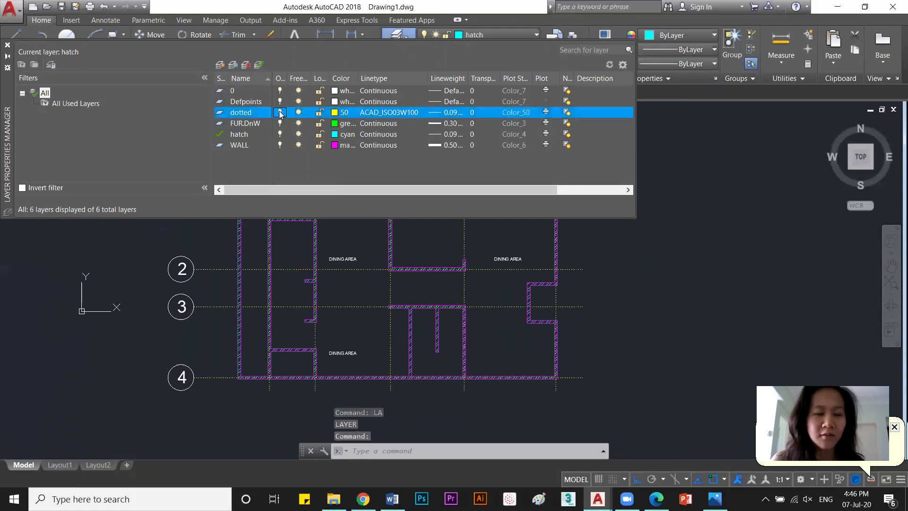
left_click(7, 45)
key("Escape")
key("Escape")
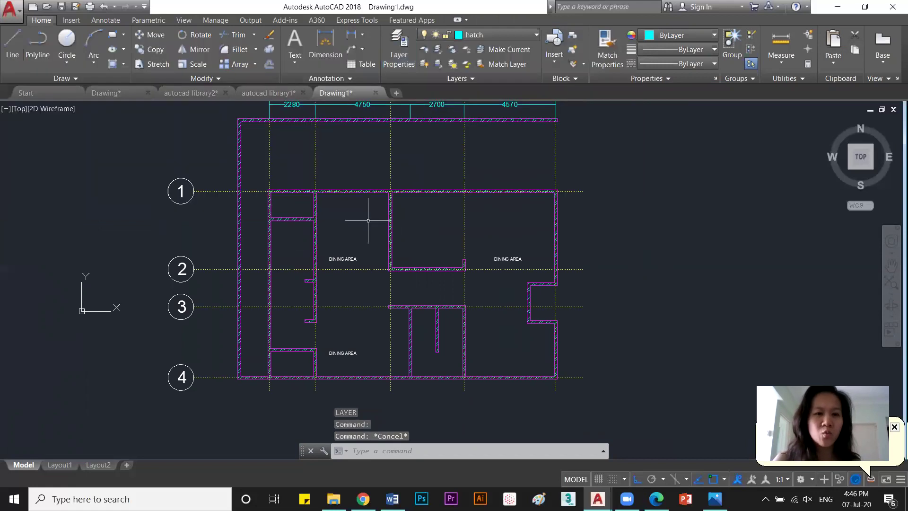
middle_click_drag(365, 212, 379, 237)
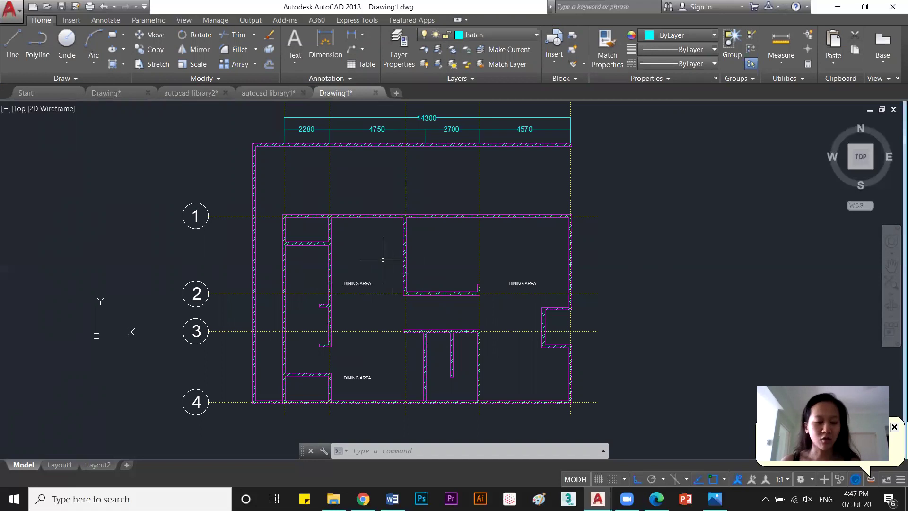
Draw a rectangle over the full length and thickness of the house wall along grid line 1, from A to E.
type("rec")
key("Return")
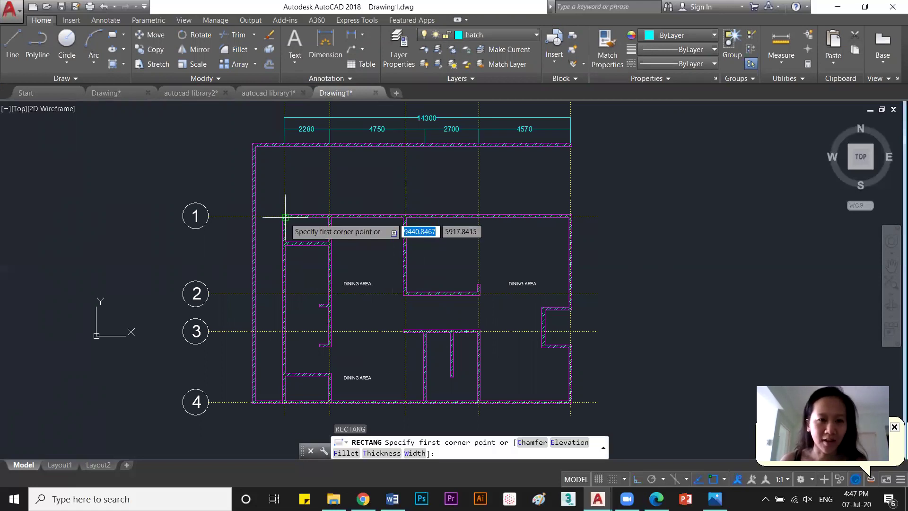
scroll(278, 215, "up", 4)
left_click(308, 227)
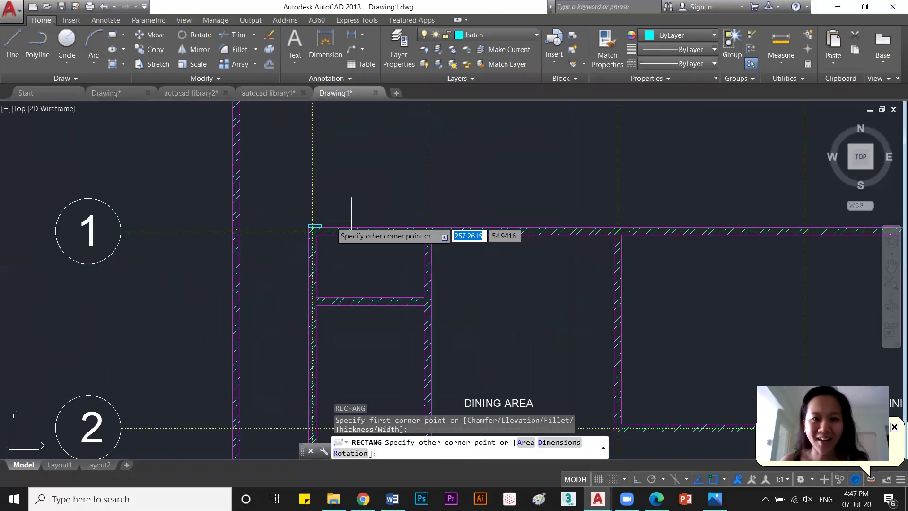
scroll(610, 237, "up", 6)
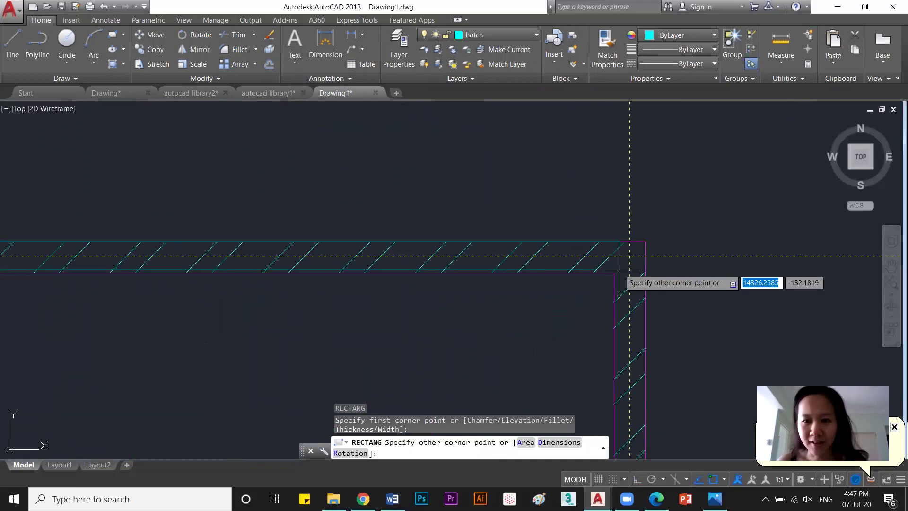
left_click(645, 272)
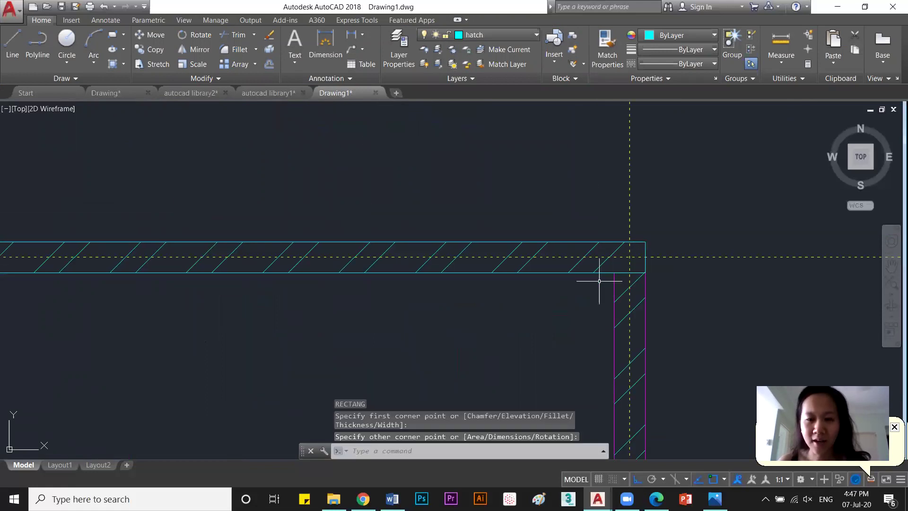
Move the rectangle horizontally from the wall on grid line 1 into the empty space east of the floor plan.
left_click(584, 272)
type("m")
key("Return")
scroll(496, 308, "down", 10)
left_click(502, 290)
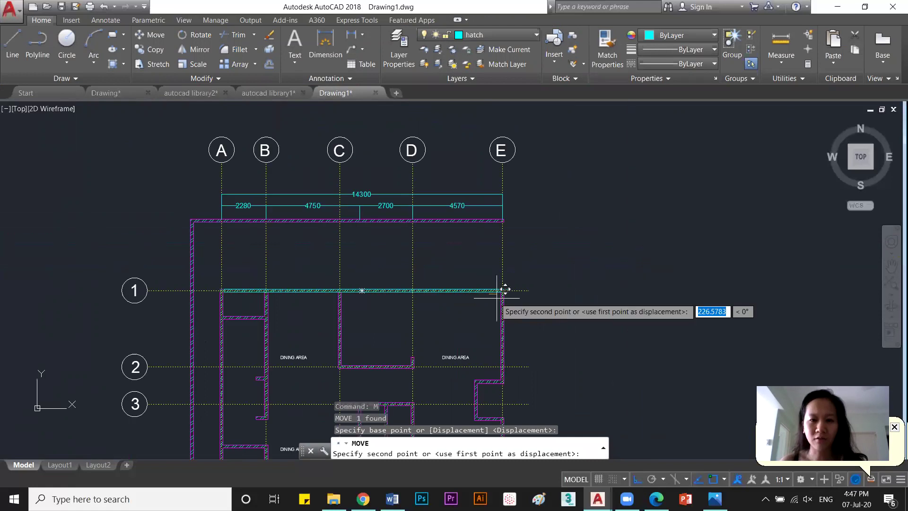
scroll(730, 298, "down", 6)
middle_click_drag(737, 306, 461, 260)
left_click(503, 258)
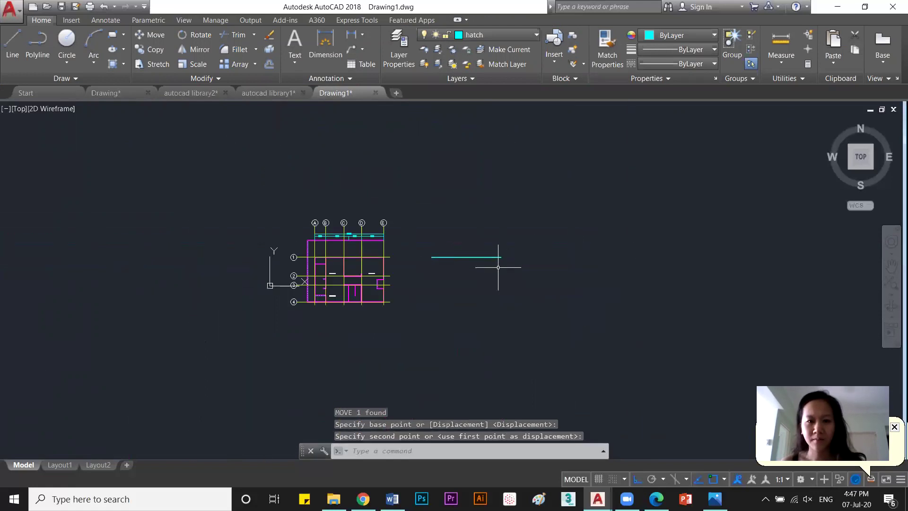
Hatch the inside of the moved rectangle with the ANSI32 pattern at scale 700.
scroll(444, 268, "up", 4)
scroll(484, 242, "up", 6)
scroll(492, 243, "down", 2)
scroll(492, 243, "up", 2)
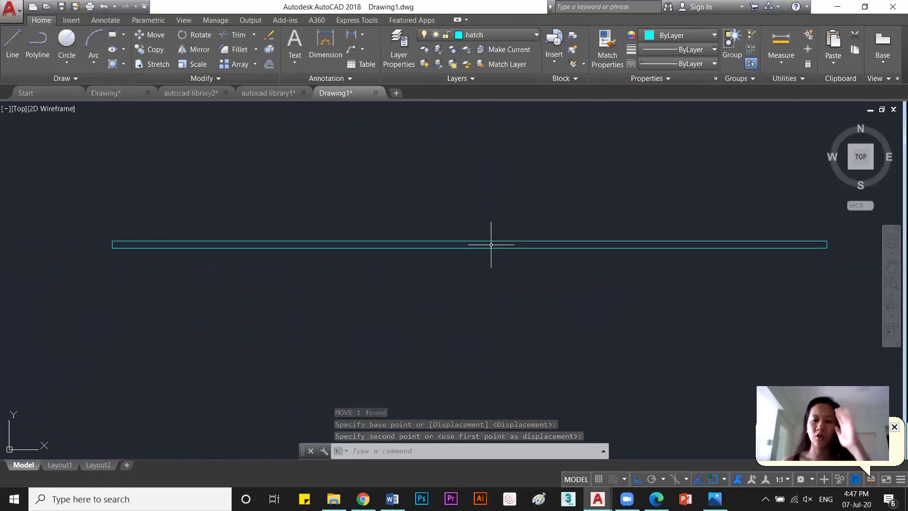
type("h")
key("Return")
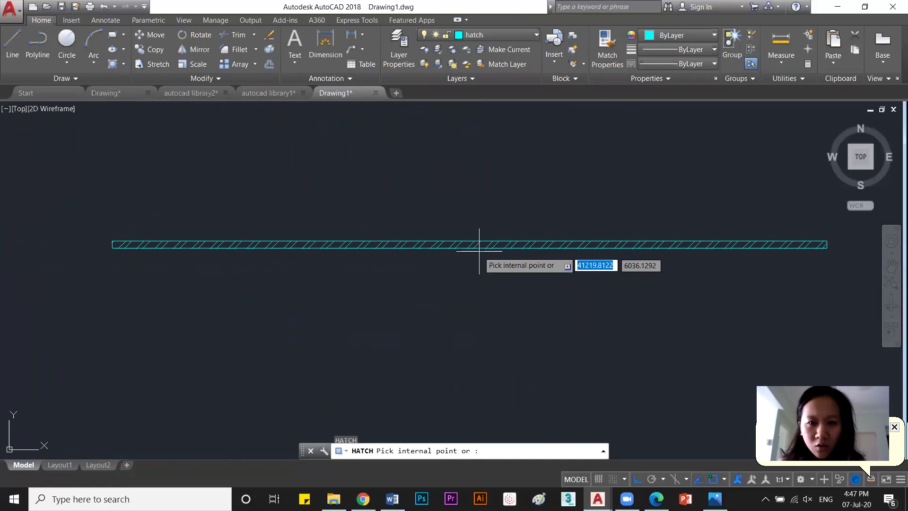
left_click(475, 244)
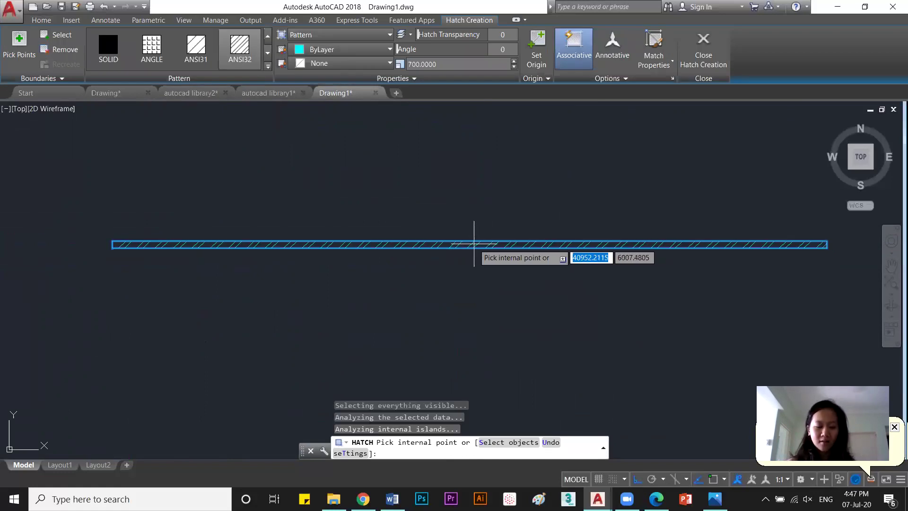
key("Return")
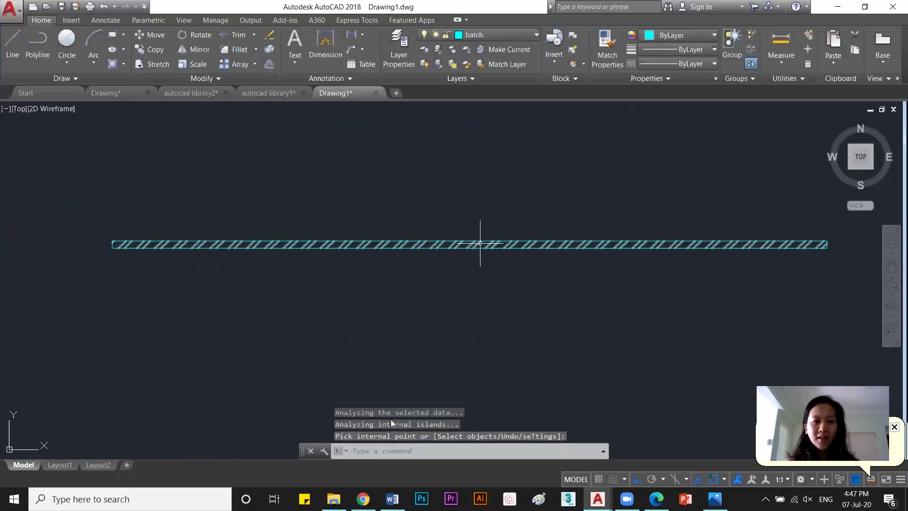
Move the ANSI32 hatch from its rectangle onto the house wall's outer corner at grid lines A and 1.
left_click(385, 245)
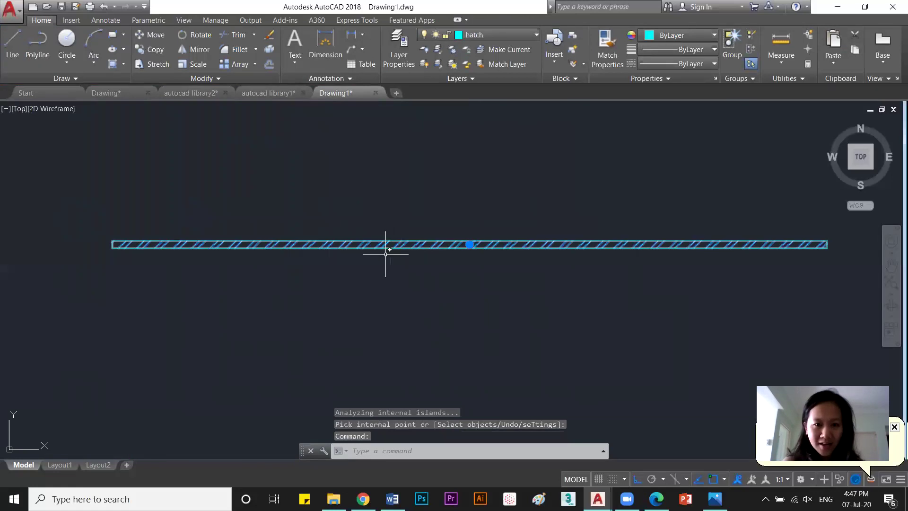
type("M")
key("Return")
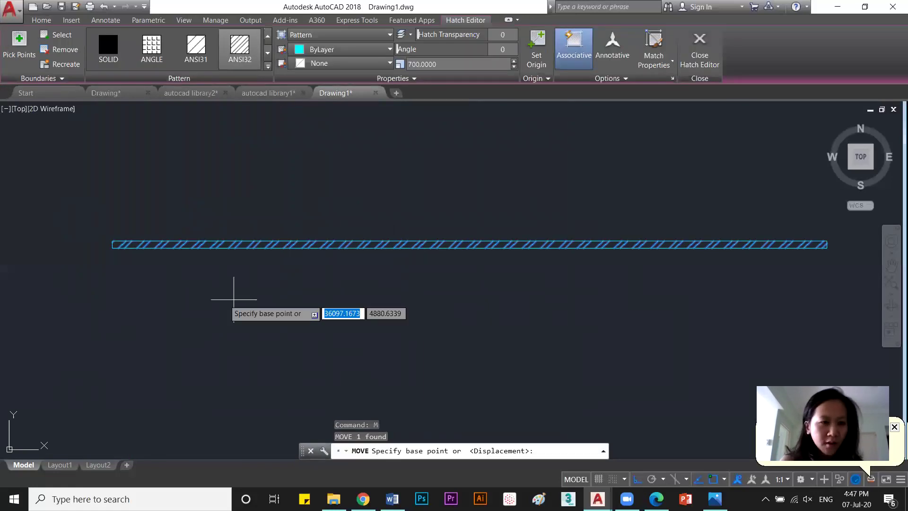
scroll(62, 238, "up", 4)
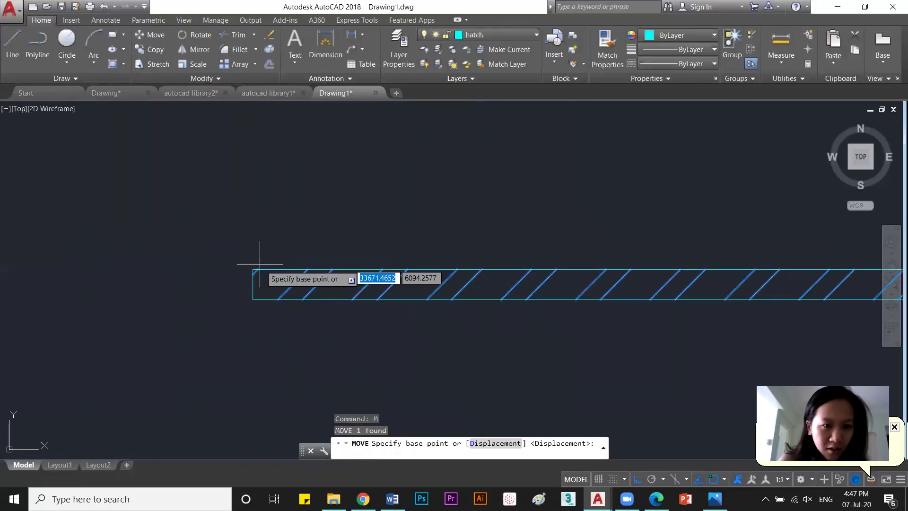
scroll(274, 253, "up", 3)
left_click(274, 253)
scroll(276, 248, "down", 8)
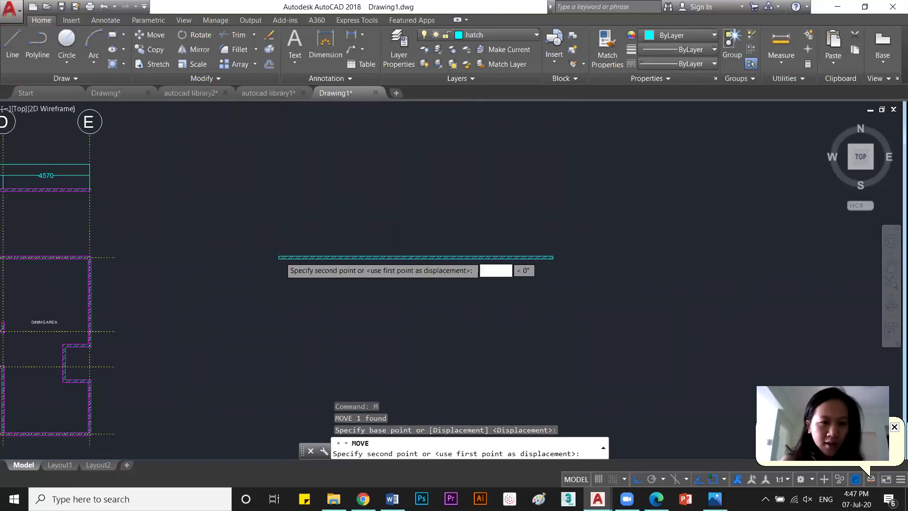
scroll(245, 261, "up", 10)
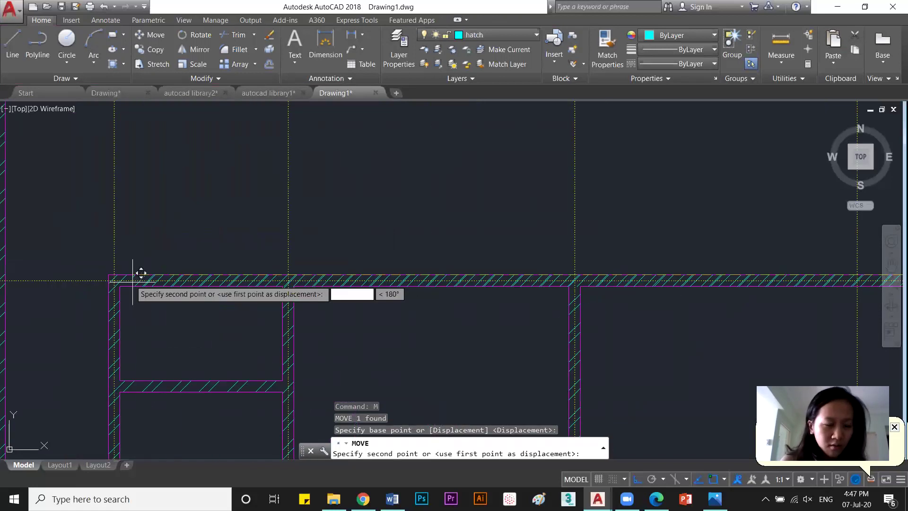
left_click(112, 365)
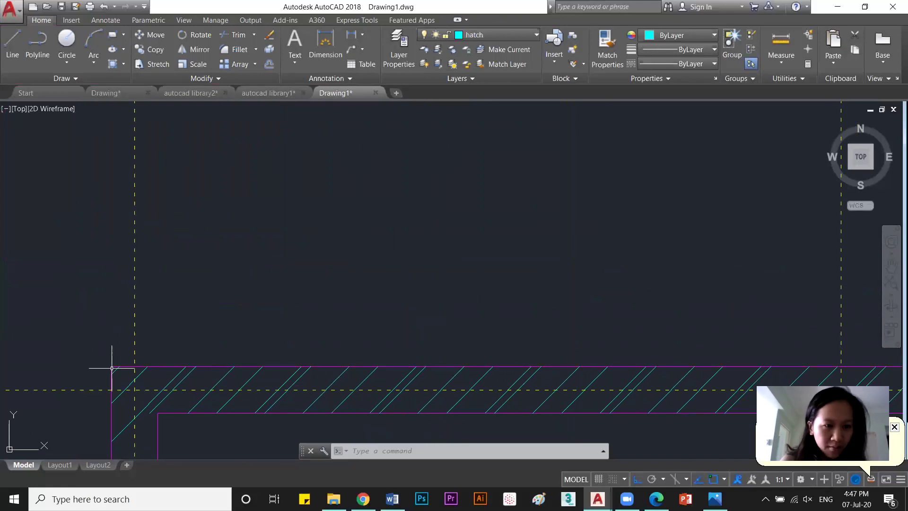
key("Escape")
Delete the moved hatch from the wall on grid line 1 and the leftover rectangle east of the floor plan.
middle_click_drag(344, 376, 328, 318)
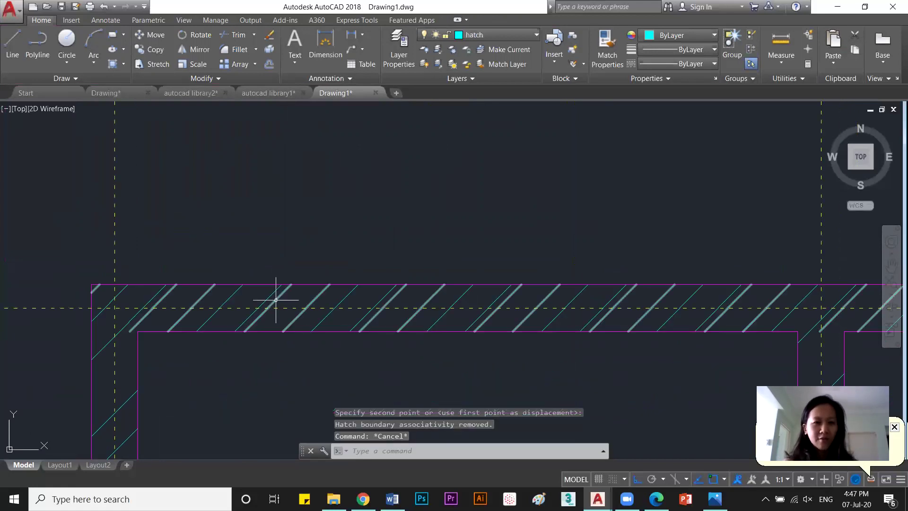
left_click(378, 308)
key("Delete")
scroll(369, 350, "down", 5)
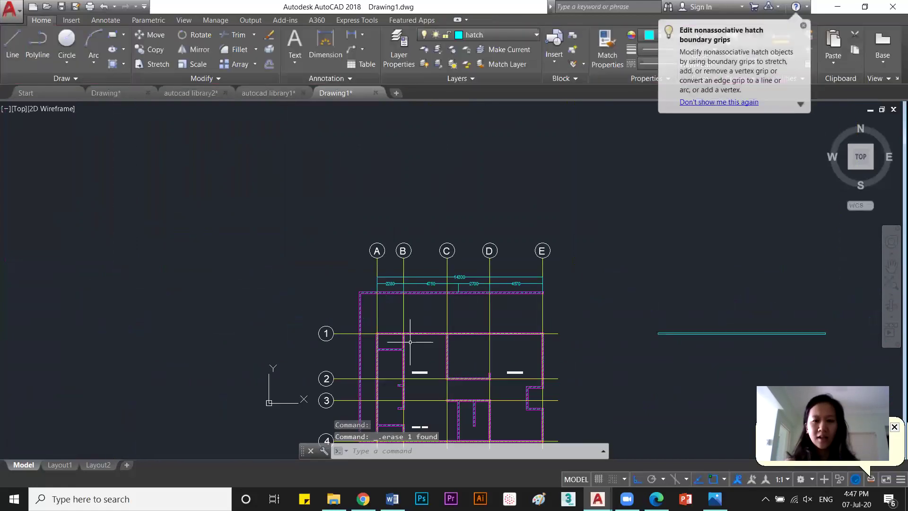
left_click(634, 339)
left_click(543, 276)
key("Delete")
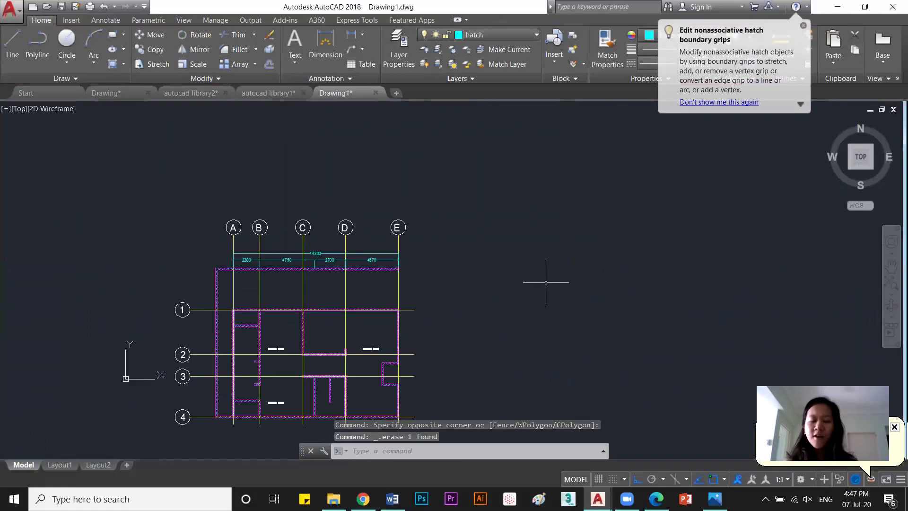
Draw a rectangle over the house wall along grid line A, from grid line 1 to grid line 4.
scroll(461, 298, "down", 3)
scroll(462, 298, "up", 3)
scroll(480, 282, "up", 2)
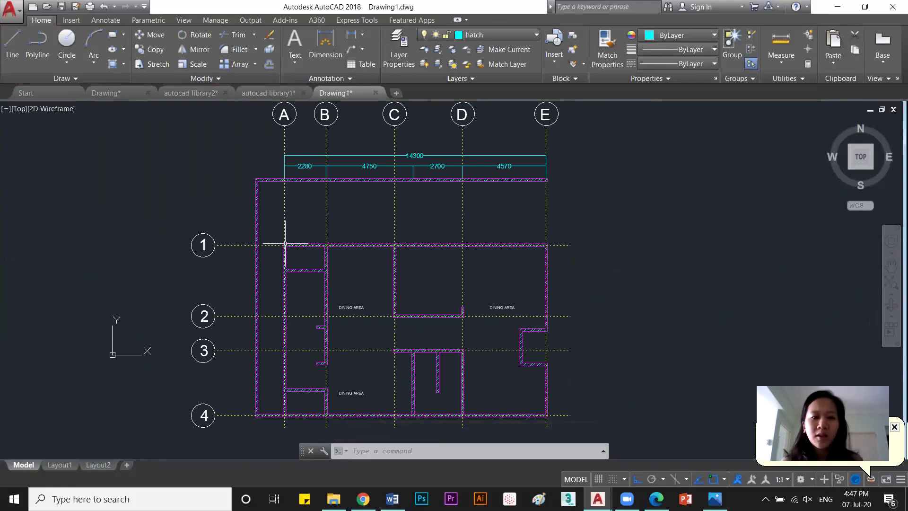
type("rec")
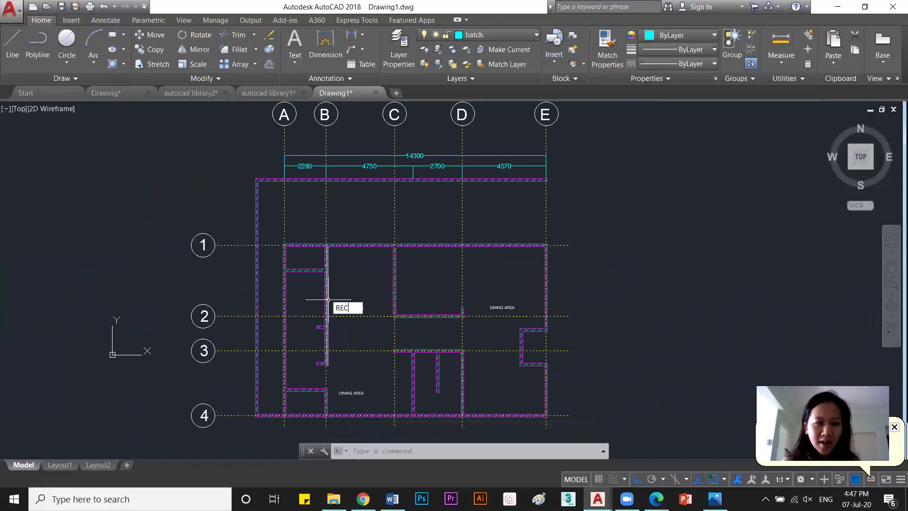
key("Return")
left_click(284, 245)
left_click(285, 416)
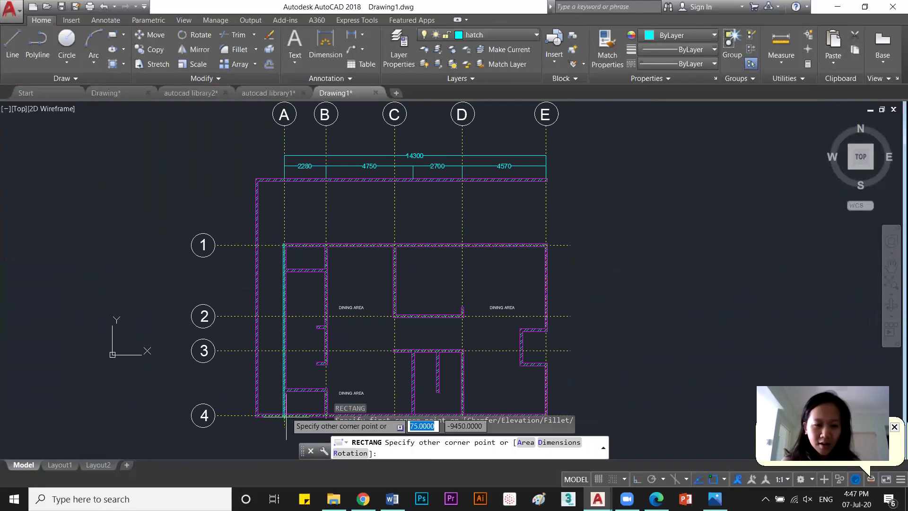
key("Return")
left_click(325, 245)
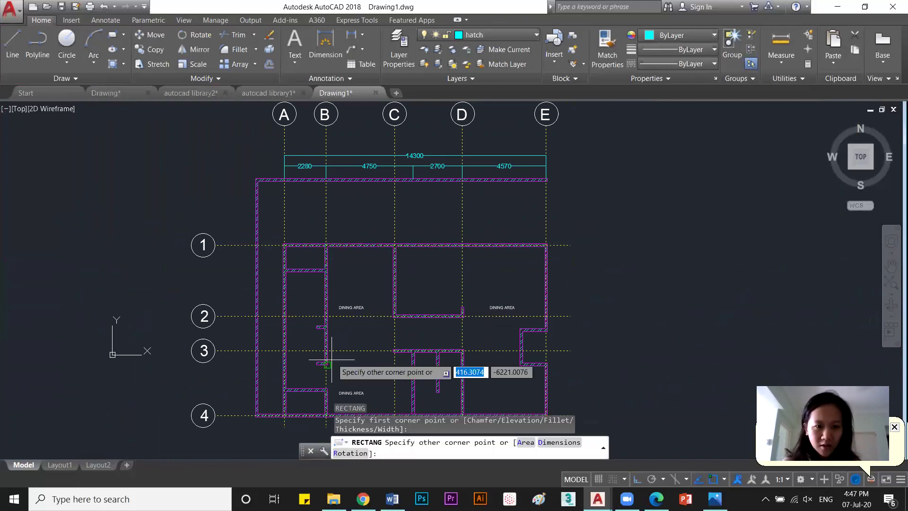
key("Escape")
scroll(811, 305, "down", 2)
scroll(810, 305, "down", 2)
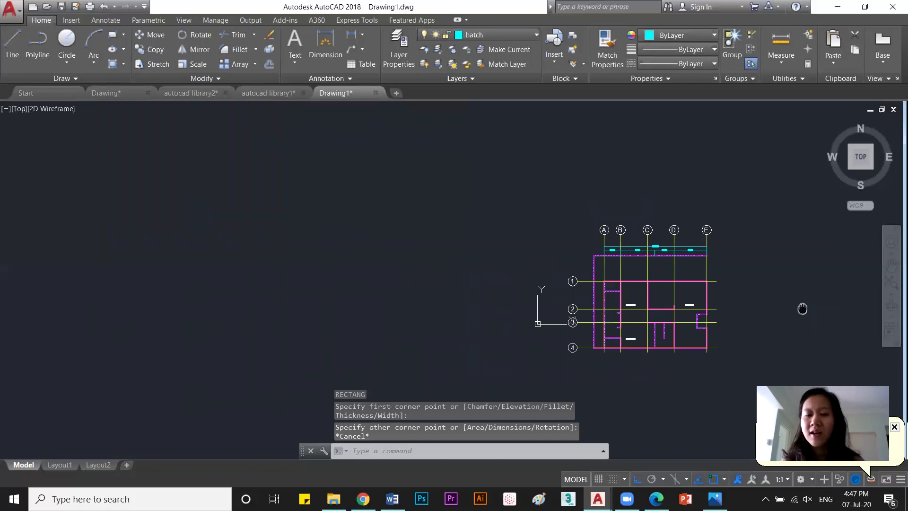
middle_click_drag(548, 342, 373, 340)
scroll(466, 304, "up", 4)
scroll(494, 312, "down", 2)
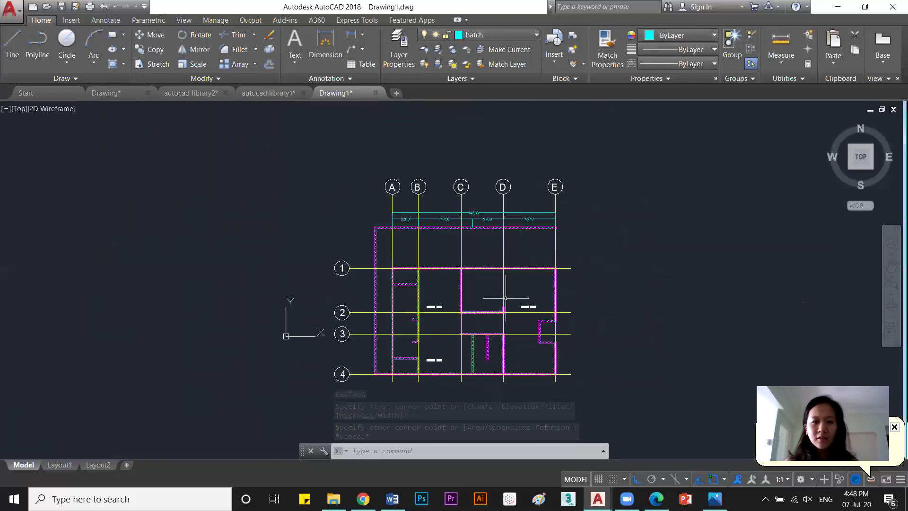
Place the drawing window side by side with the existing layout plan PDF and review the plan's doors from Bath 5 to Bath 6.
key("super+Down")
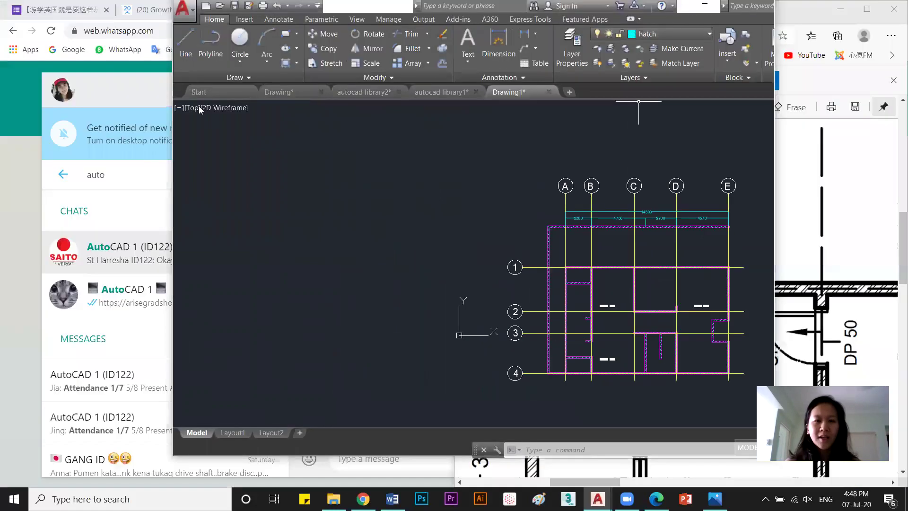
left_click_drag(199, 106, 2, 195)
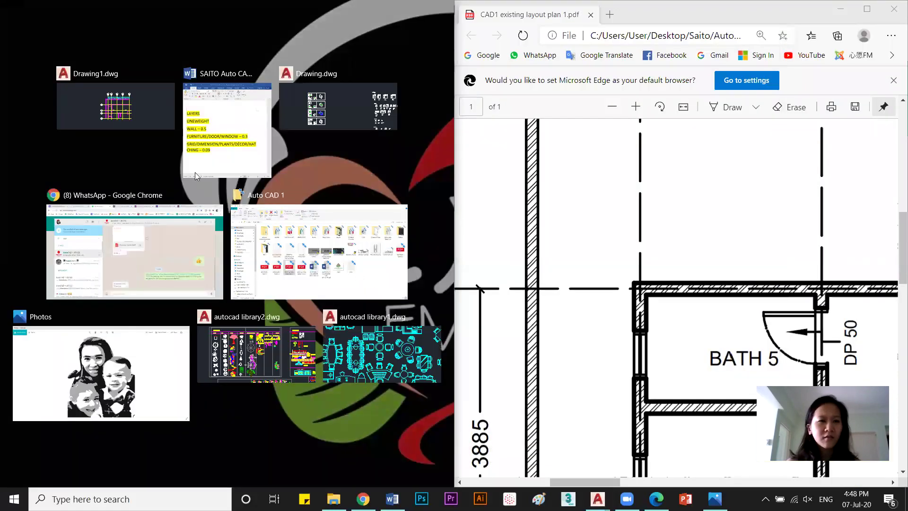
left_click(754, 284)
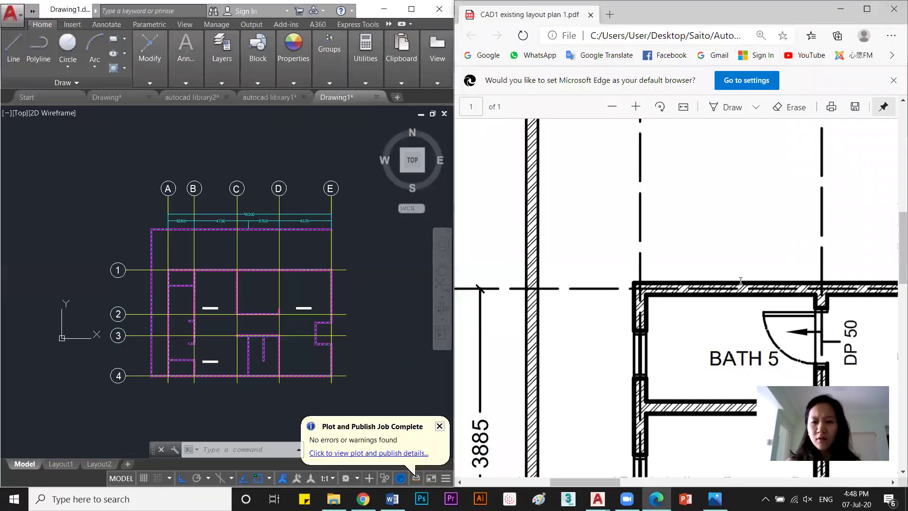
scroll(740, 281, "down", 2)
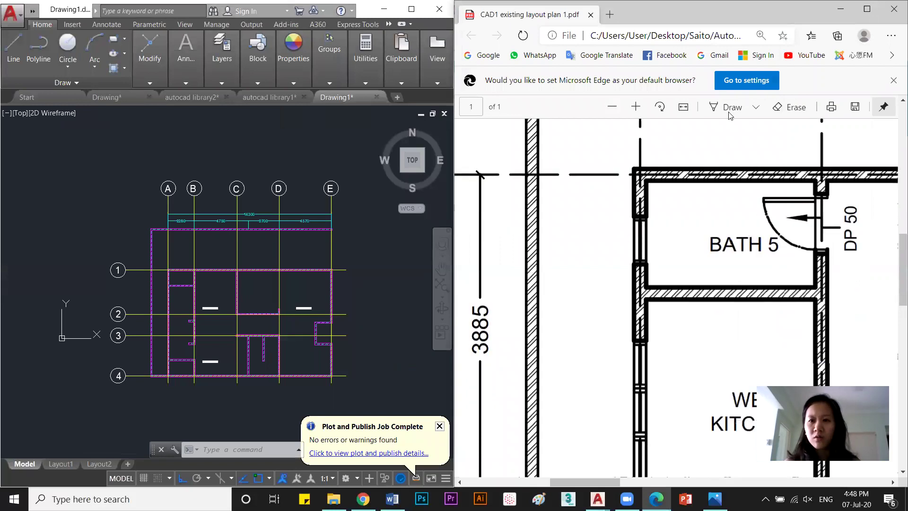
left_click(612, 107)
left_click(613, 107)
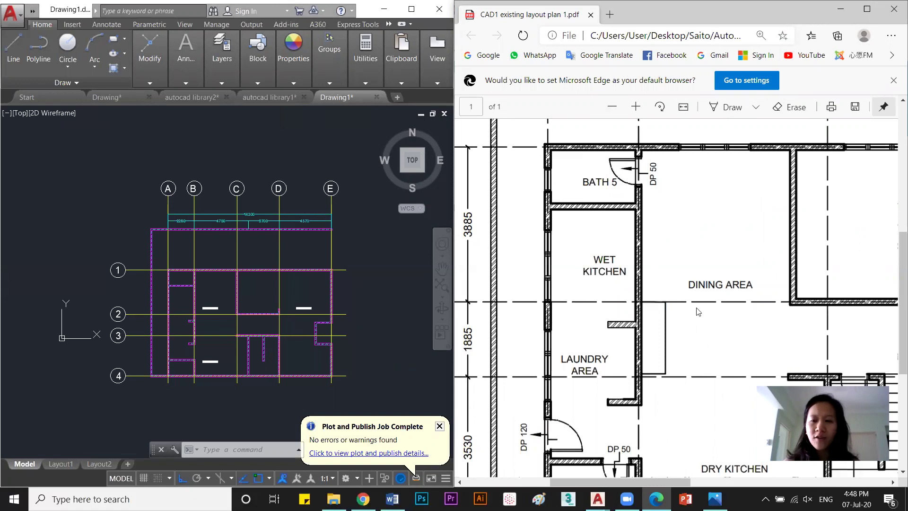
scroll(702, 312, "up", 5)
scroll(662, 311, "down", 6)
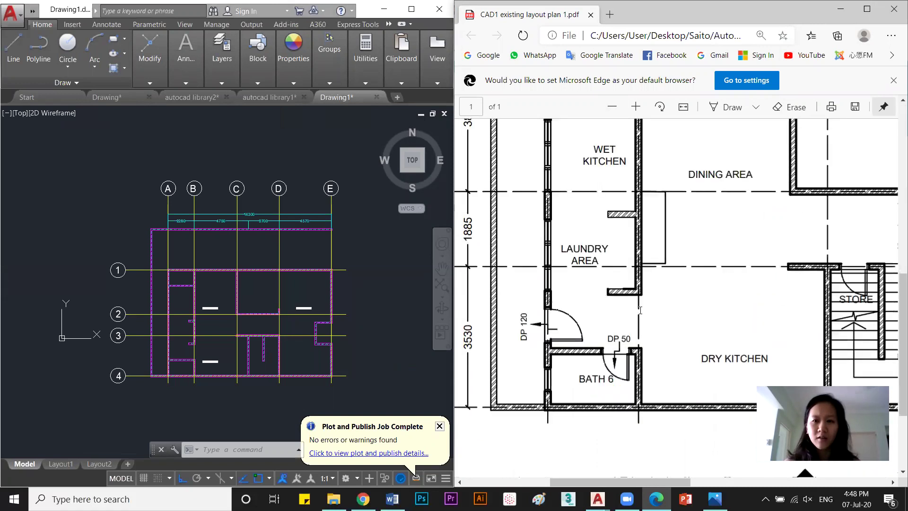
scroll(640, 310, "up", 2)
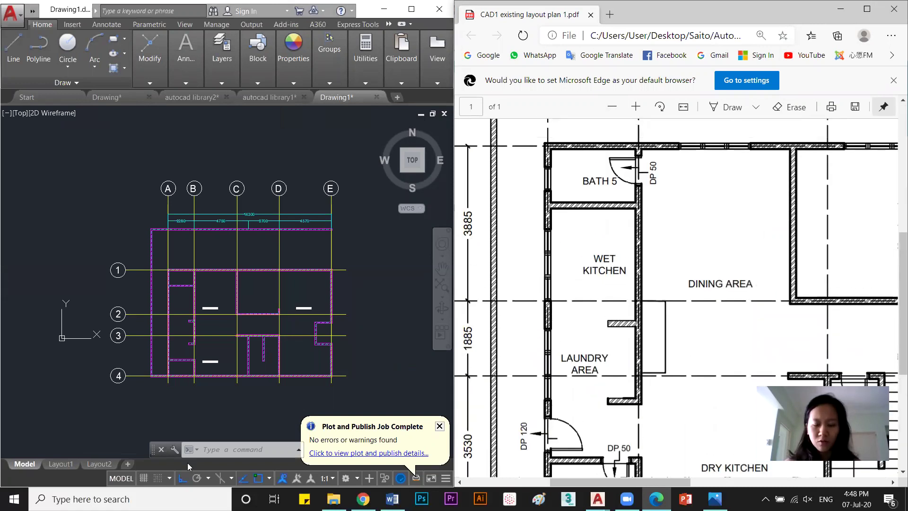
Switch to Drawing.dwg and examine the sizes of the single leaf swing doors in its doors section.
mouse_move(597, 499)
left_click(449, 472)
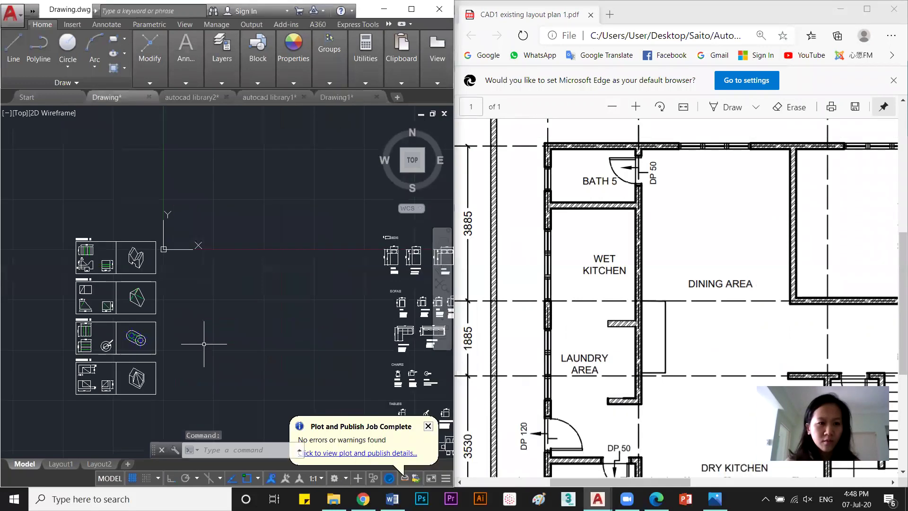
scroll(204, 344, "down", 3)
scroll(226, 324, "up", 4)
scroll(226, 323, "down", 2)
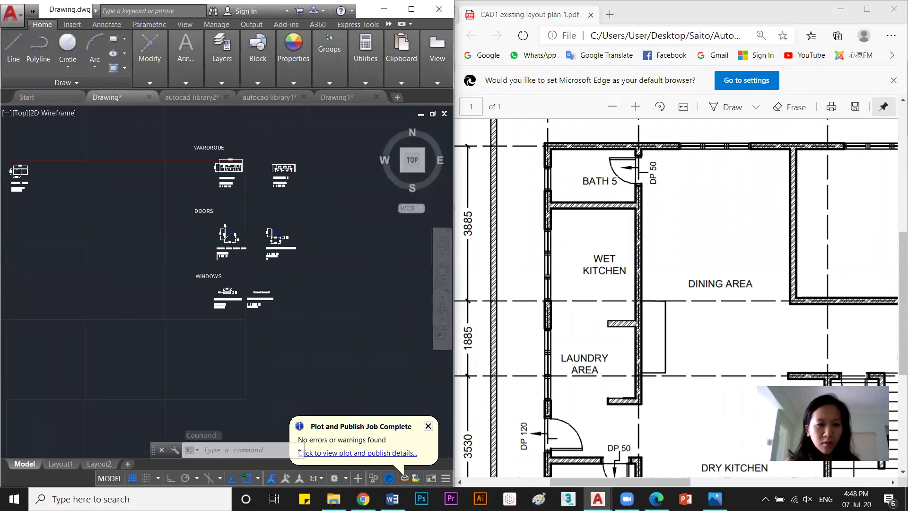
scroll(198, 223, "up", 3)
scroll(198, 225, "up", 3)
scroll(246, 289, "down", 2)
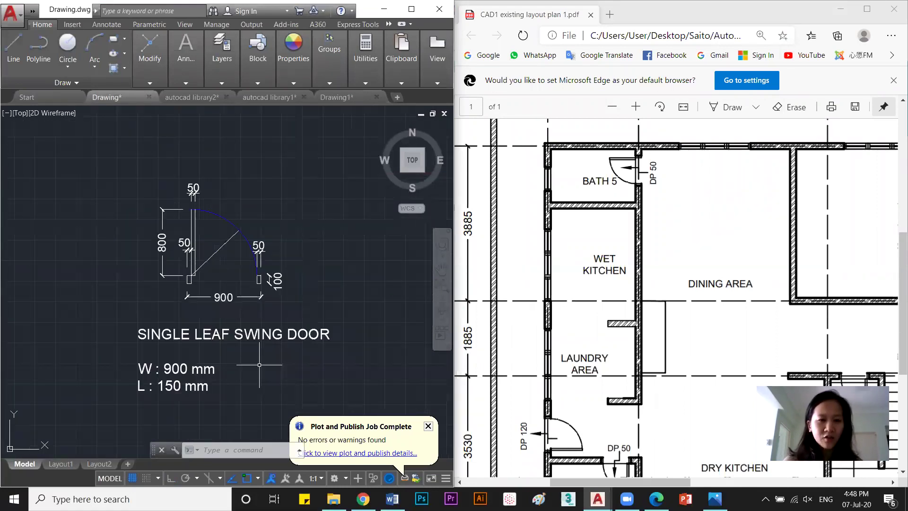
scroll(257, 361, "up", 2)
scroll(309, 287, "down", 2)
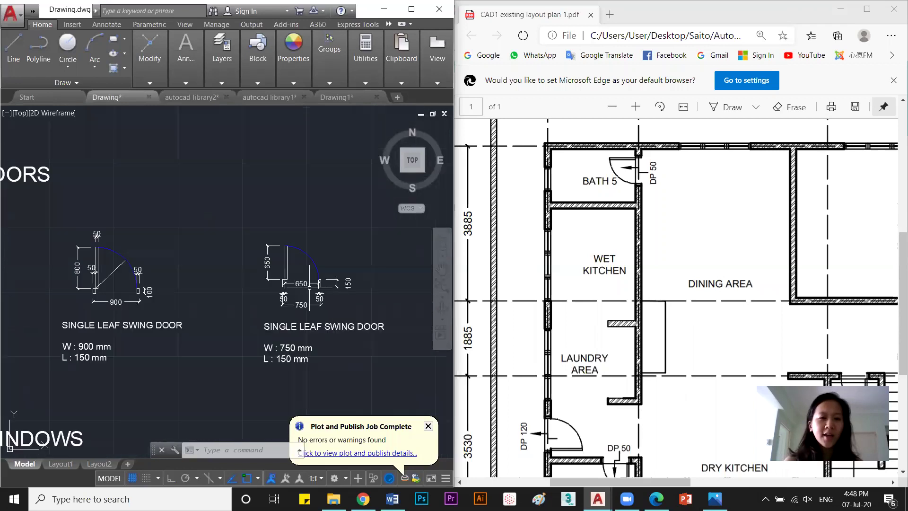
scroll(306, 262, "down", 1)
scroll(201, 286, "up", 4)
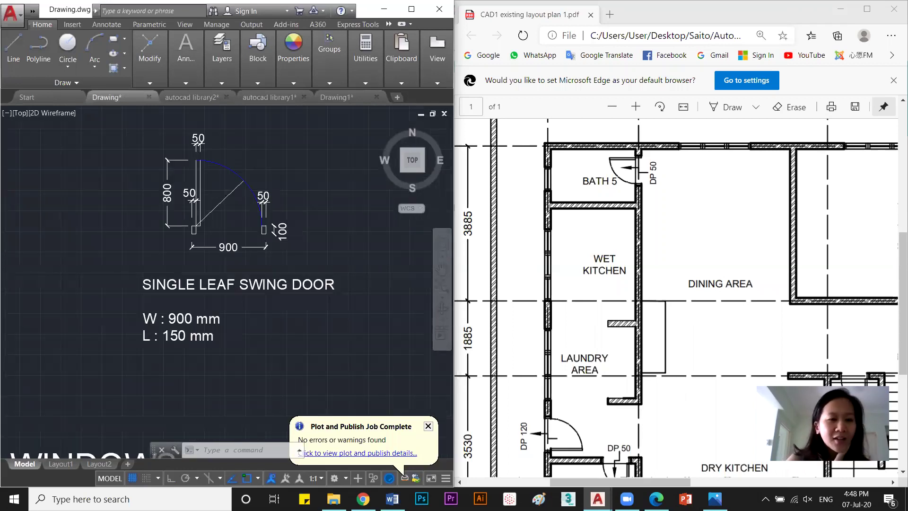
middle_click_drag(202, 287, 212, 365)
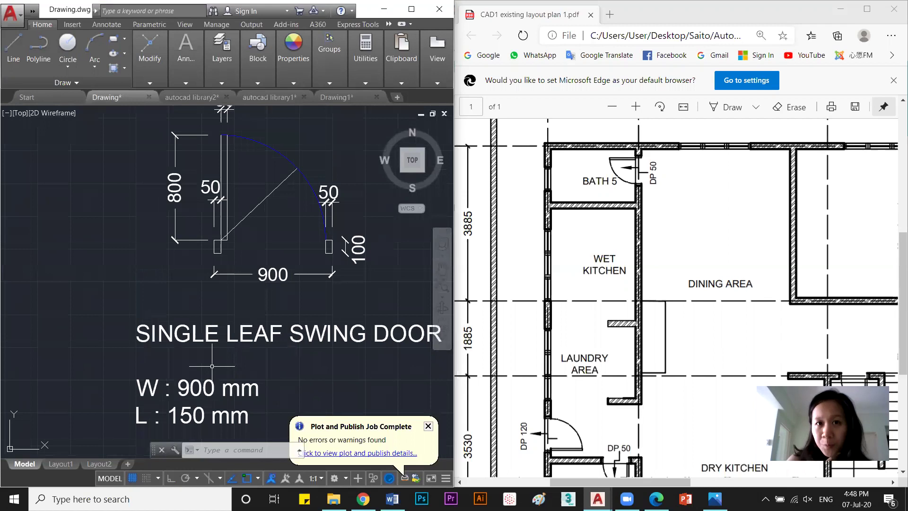
scroll(212, 366, "down", 2)
middle_click_drag(407, 327, 123, 328)
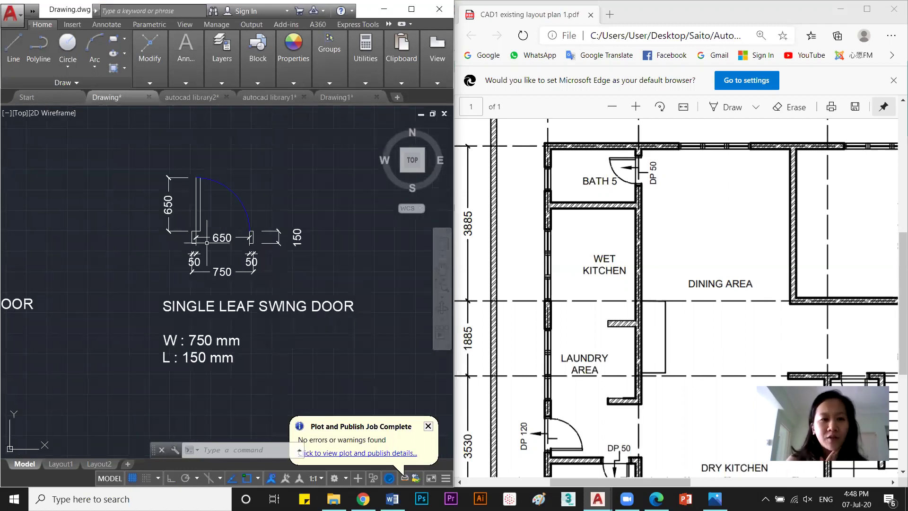
middle_click_drag(246, 258, 364, 275)
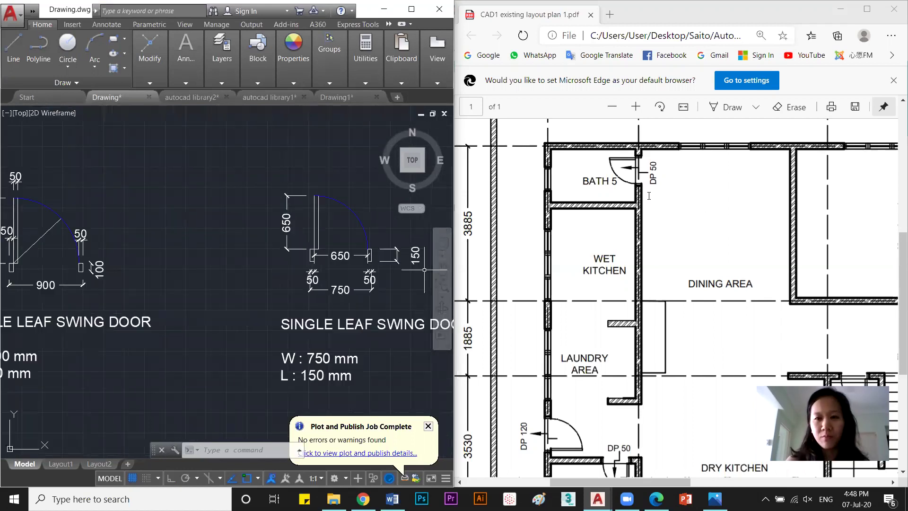
middle_click_drag(298, 277, 229, 287)
Copy the 750 mm wide single leaf swing door to the clipboard and return to the Bath 5 wall on grid line B in Drawing1.dwg.
left_click(230, 189)
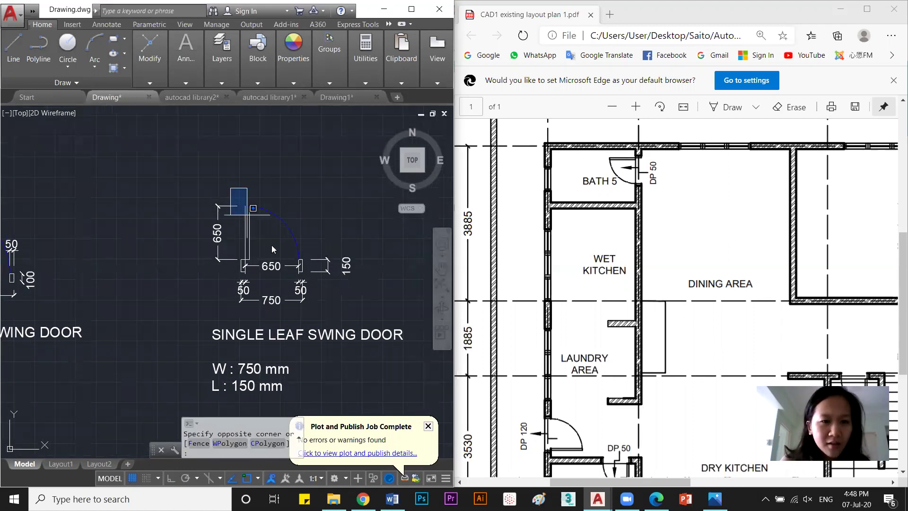
left_click(317, 282)
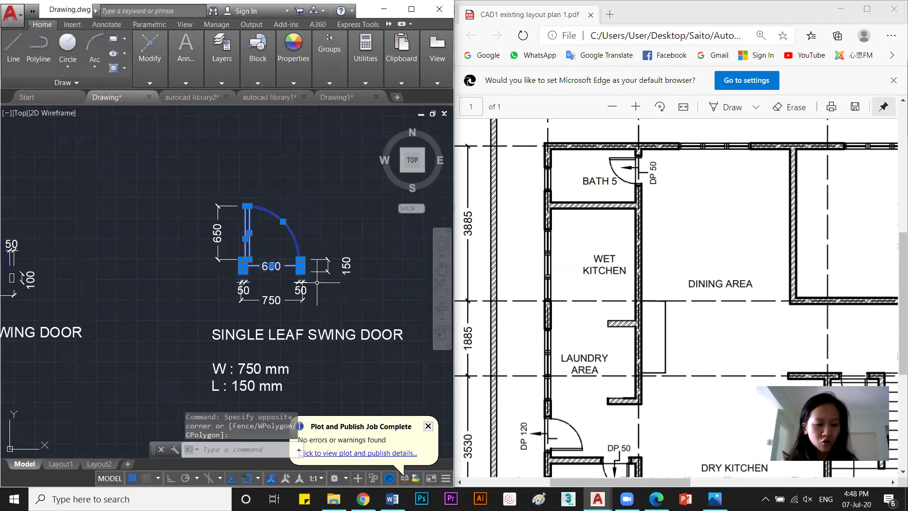
key("ctrl+c")
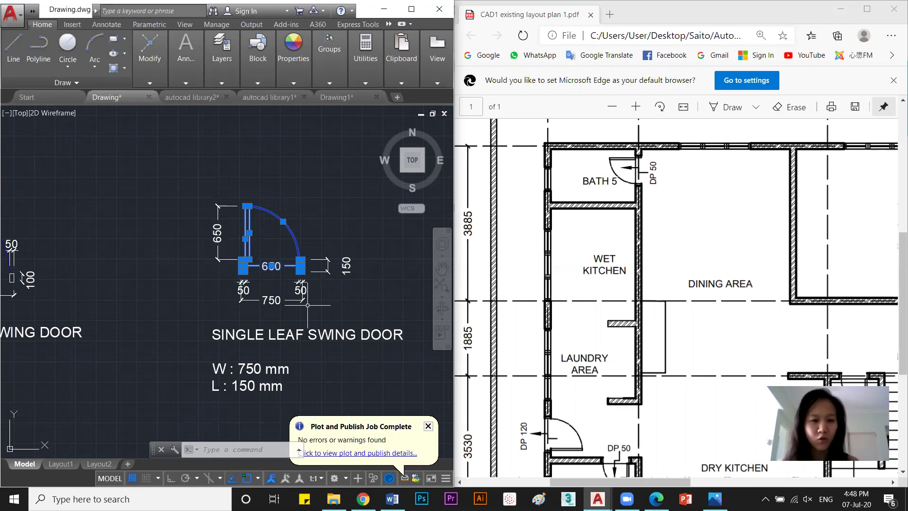
key("ctrl+c")
mouse_move(598, 498)
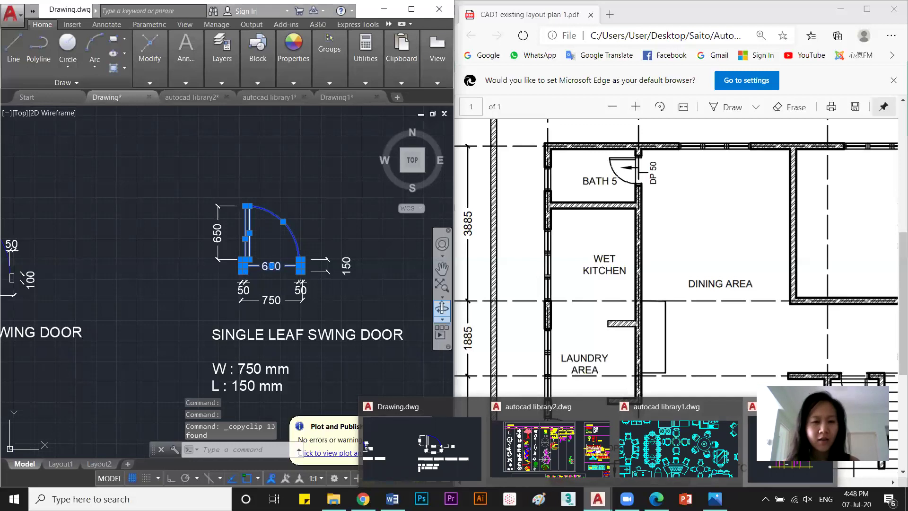
left_click(790, 445)
scroll(201, 304, "up", 5)
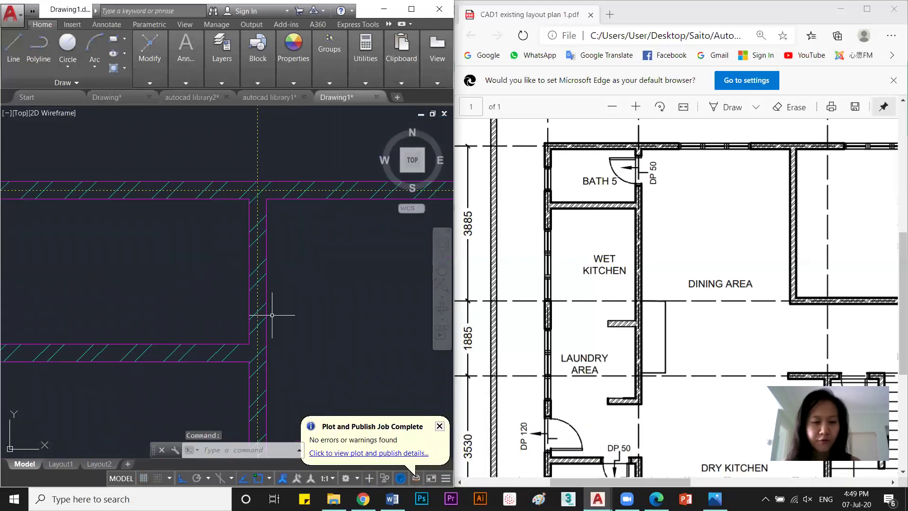
Paste the copied single leaf swing door beside the Bath 5 wall and erase its 650 dimension.
key("ctrl+v")
scroll(272, 315, "down", 2)
left_click(261, 359)
key("ctrl+v")
scroll(284, 318, "up", 5)
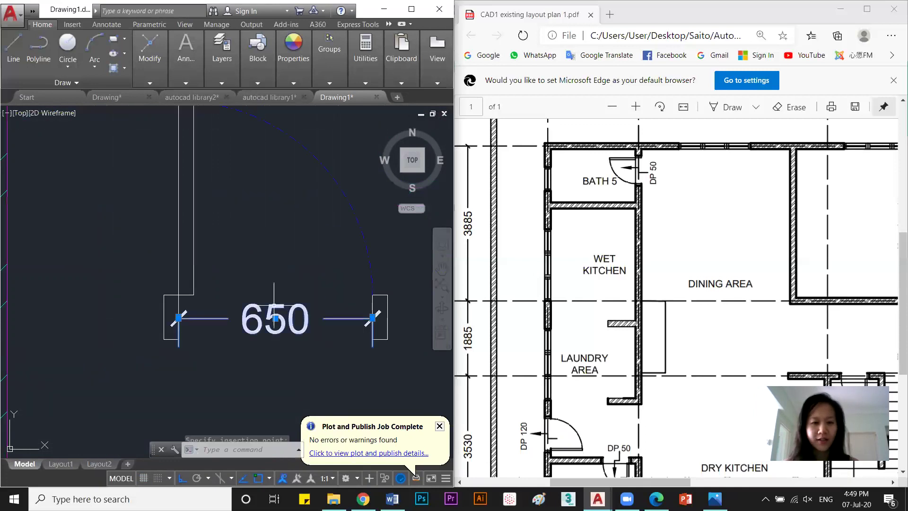
key("Escape")
scroll(295, 331, "down", 4)
Rotate the pasted door 90° counterclockwise so its frame blocks stand one above the other.
left_click(364, 359)
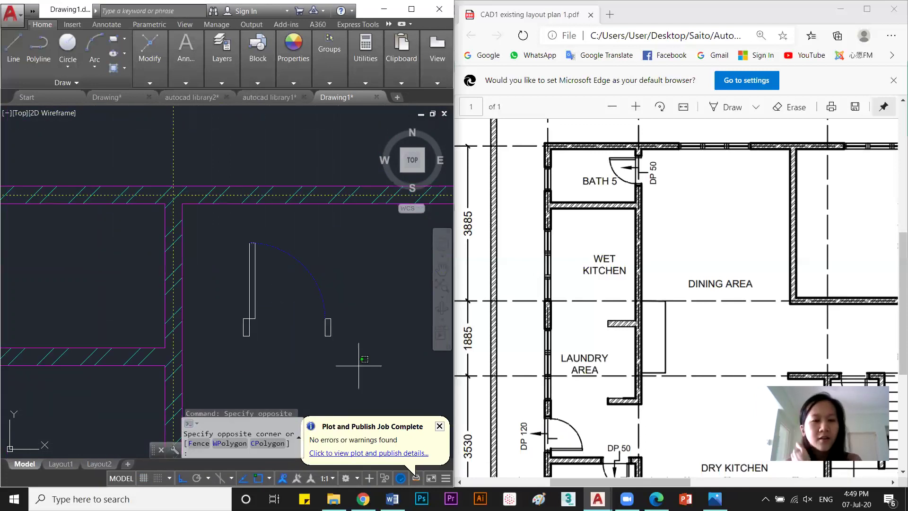
left_click(227, 237)
middle_click_drag(257, 263, 245, 245)
type("RO")
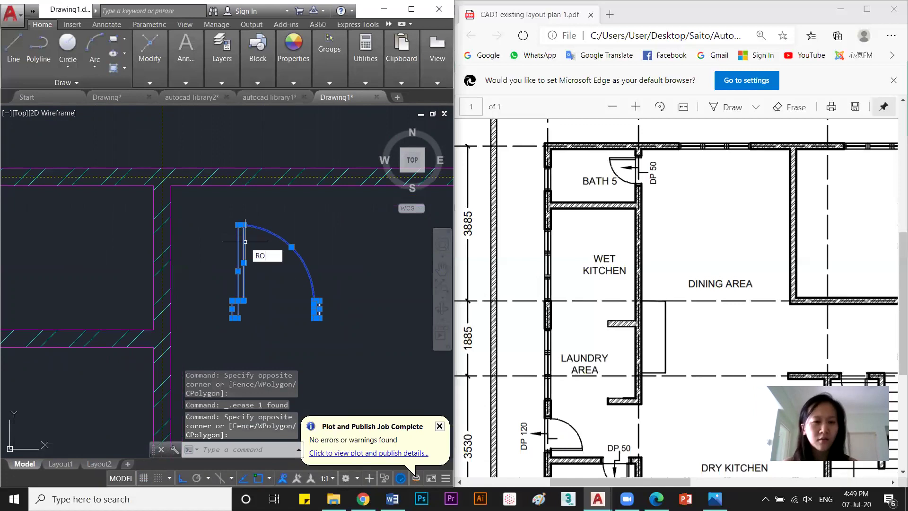
key("Return")
left_click(282, 288)
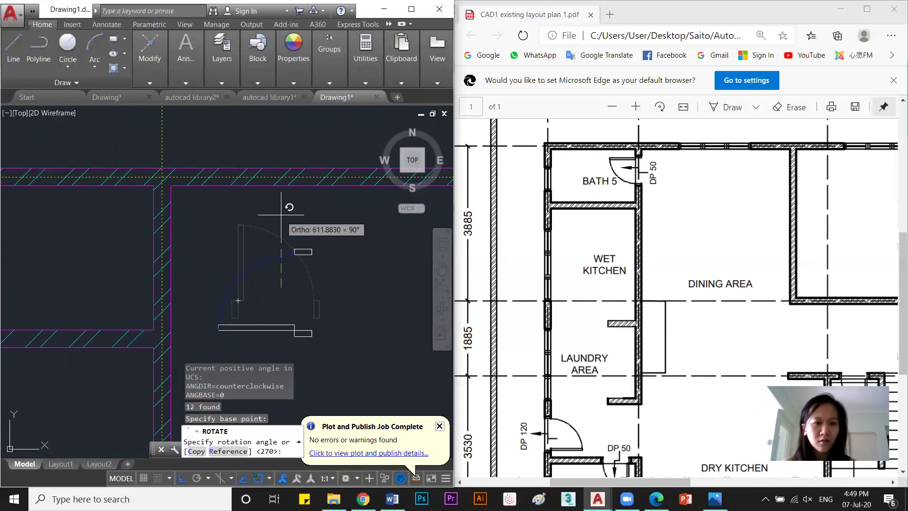
left_click(339, 288)
Mirror the door about a horizontal line and erase the source, so the leaf sits above the swing arc.
scroll(354, 308, "down", 2)
left_click(373, 345)
left_click(235, 232)
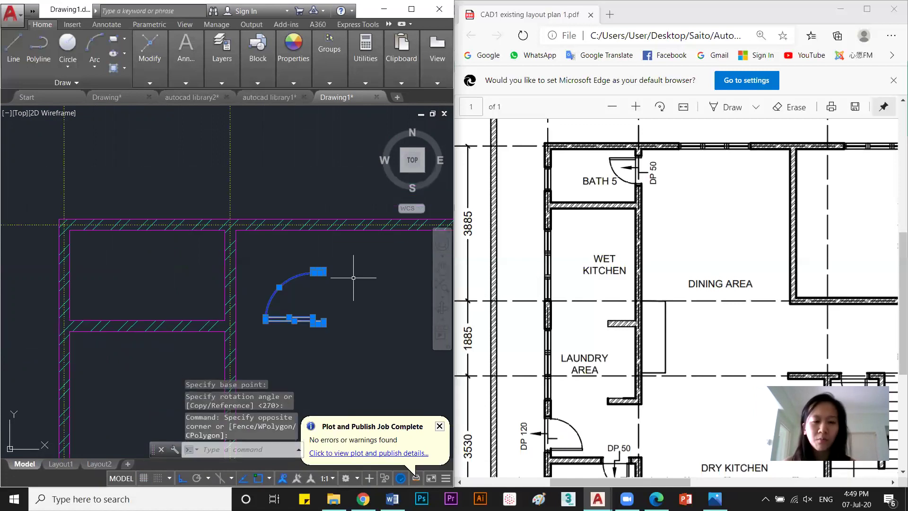
type("M")
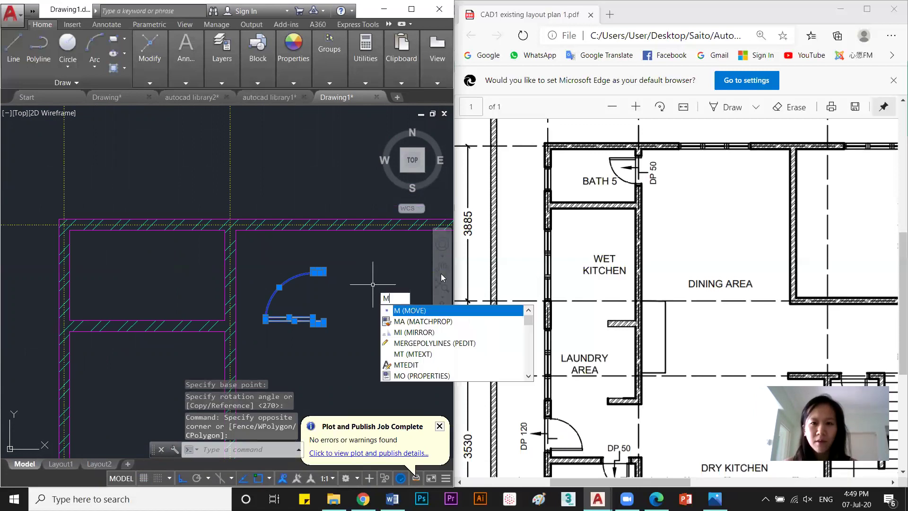
type("I")
key("Return")
left_click(297, 298)
left_click(378, 299)
type("Y")
key("Return")
Move the door into the Bath 5 wall on grid line B, with the leaf opening into the bathroom.
left_click(376, 333)
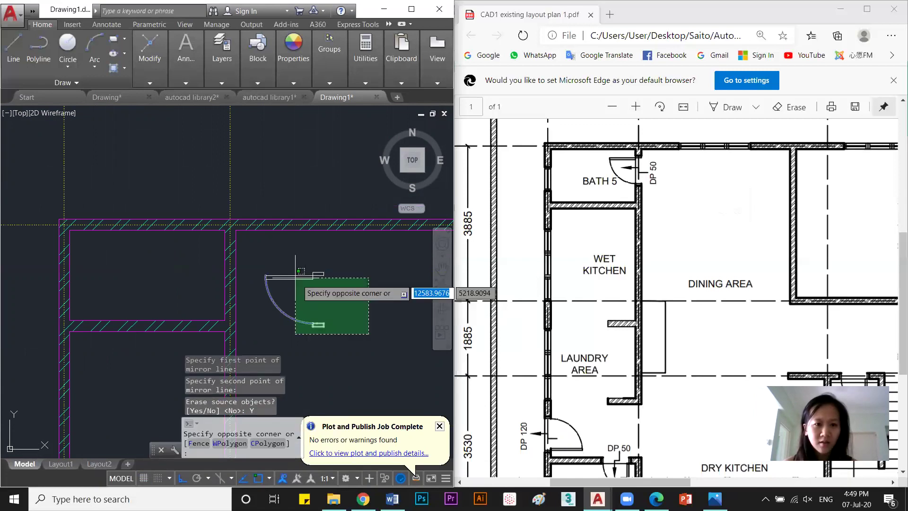
left_click(262, 258)
type("M")
key("Return")
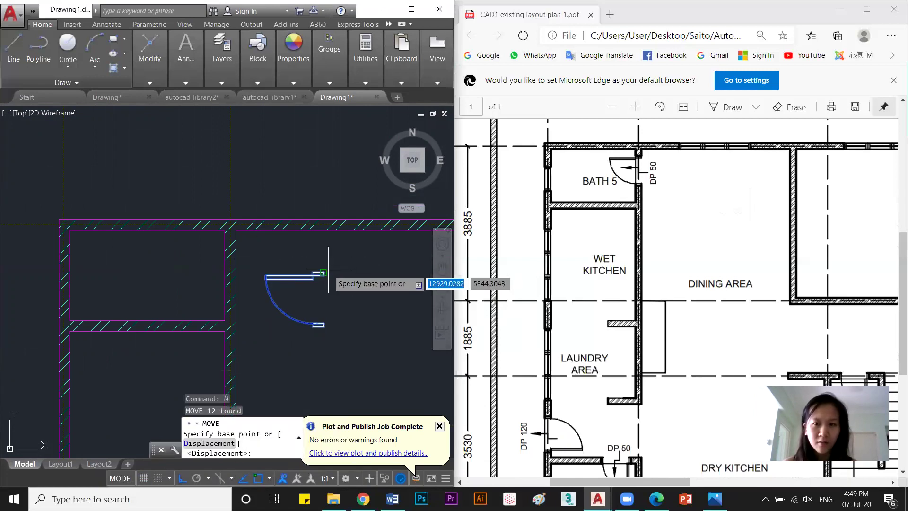
left_click(318, 274)
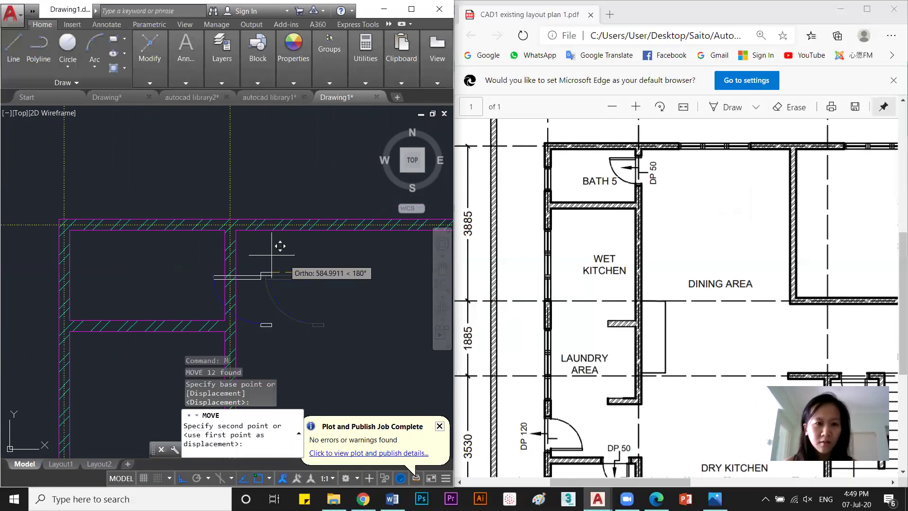
left_click(243, 237)
scroll(243, 263, "up", 5)
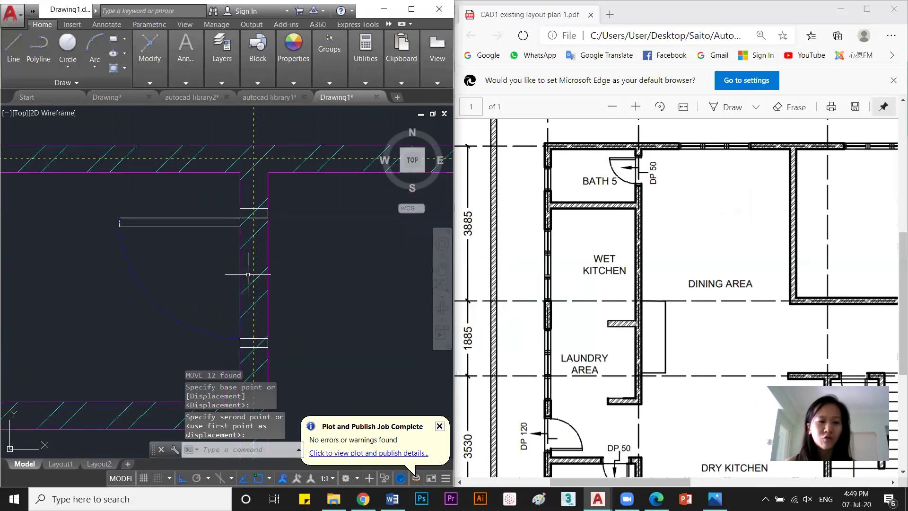
type("TR")
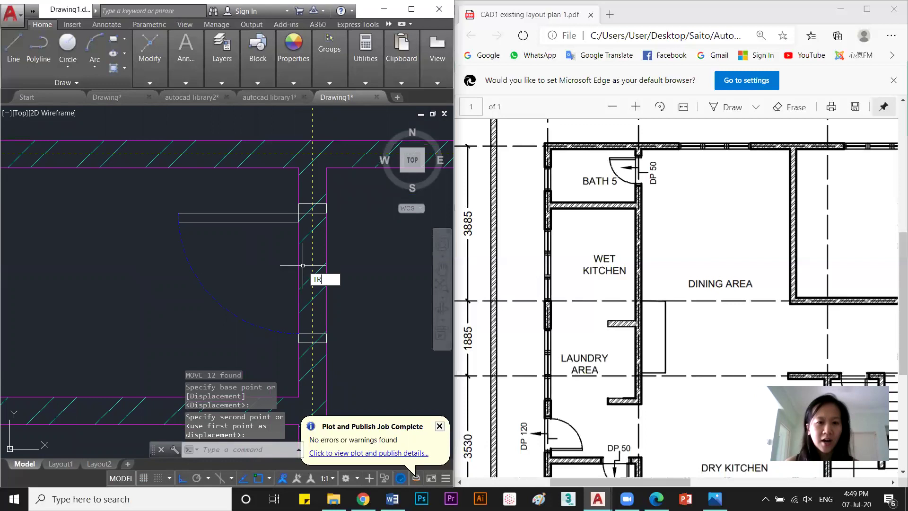
key("Return")
key("Return")
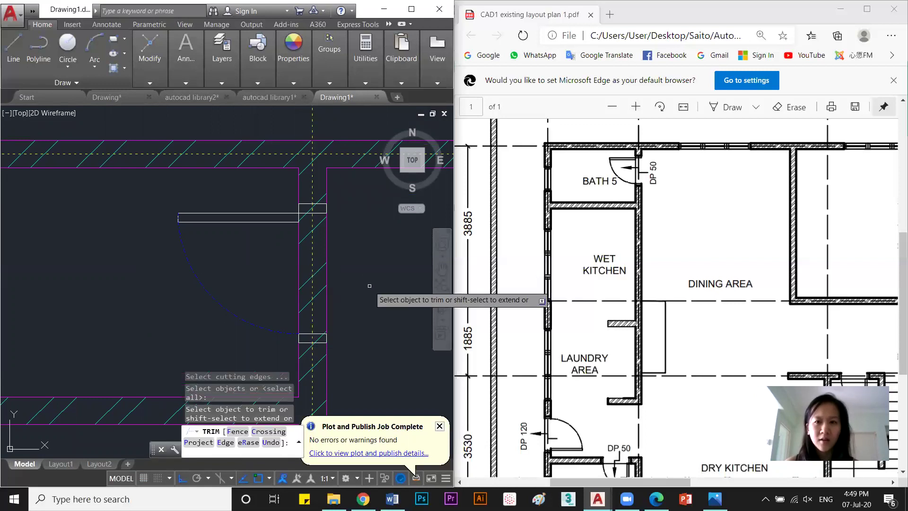
key("Escape")
scroll(374, 270, "down", 10)
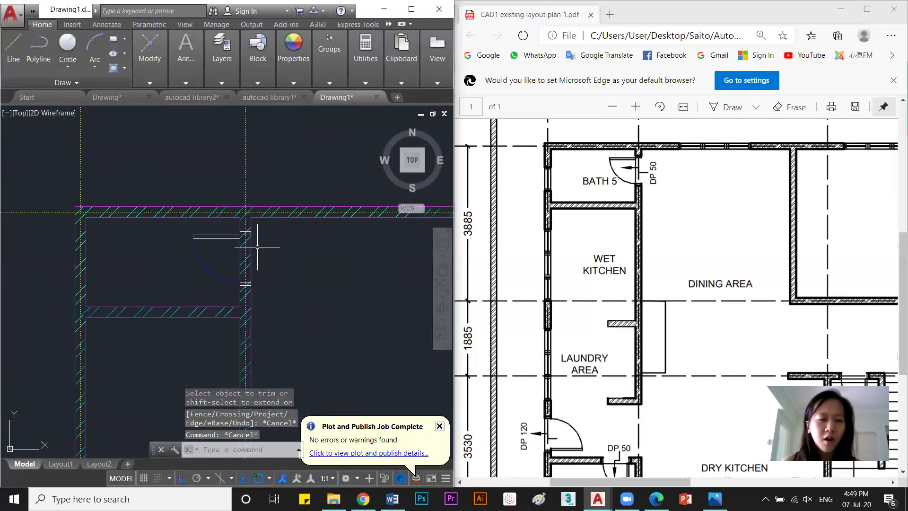
scroll(260, 236, "up", 8)
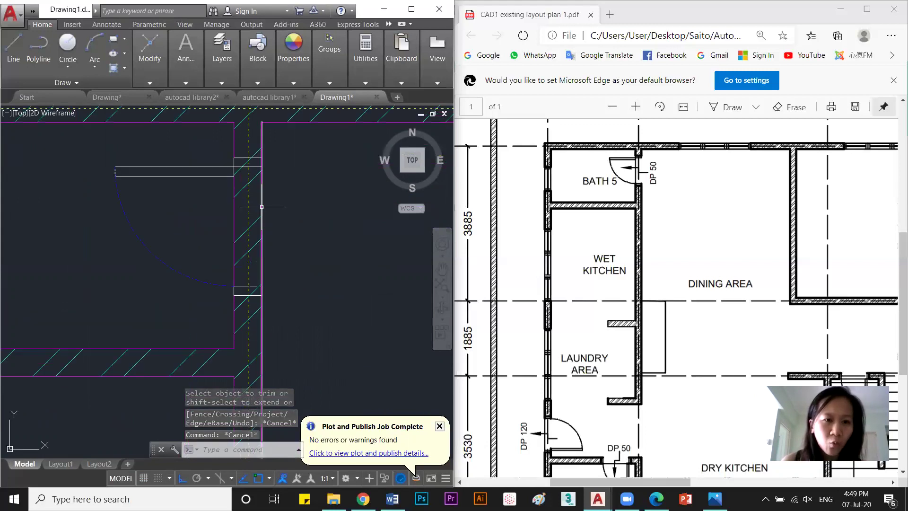
left_click(262, 234)
left_click(245, 237)
key("Escape")
Turn off the dotted layer in the layer properties.
type("la")
key("Return")
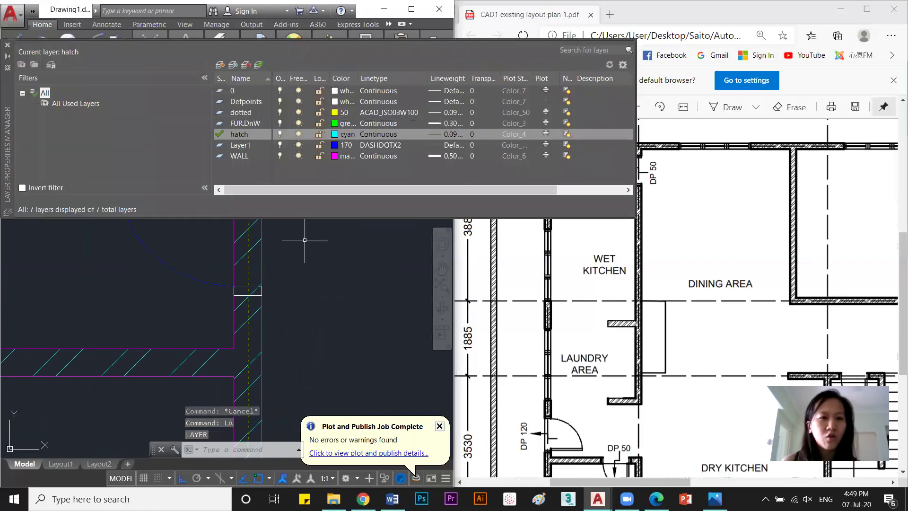
left_click(280, 113)
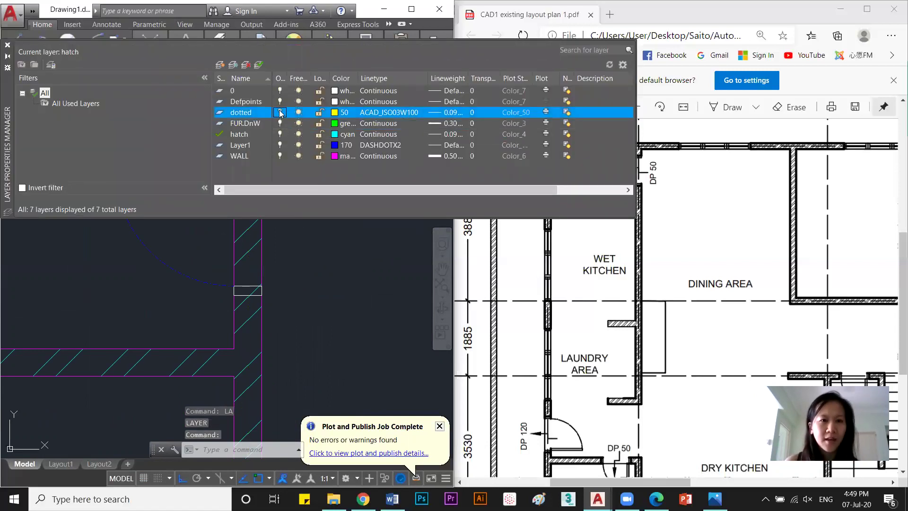
left_click(281, 113)
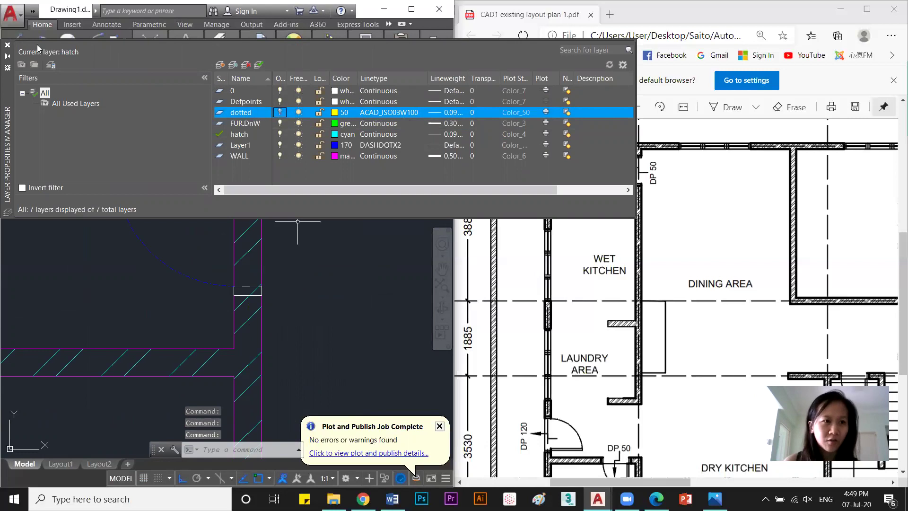
left_click(8, 46)
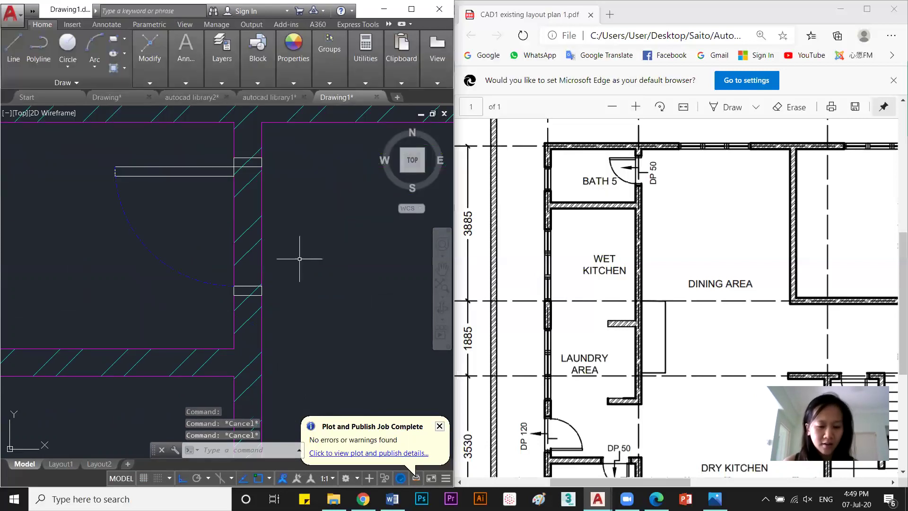
Trim away both wall lines and the hatch between the two frame blocks of the Bath 5 door.
type("tr")
key("Return")
key("Return")
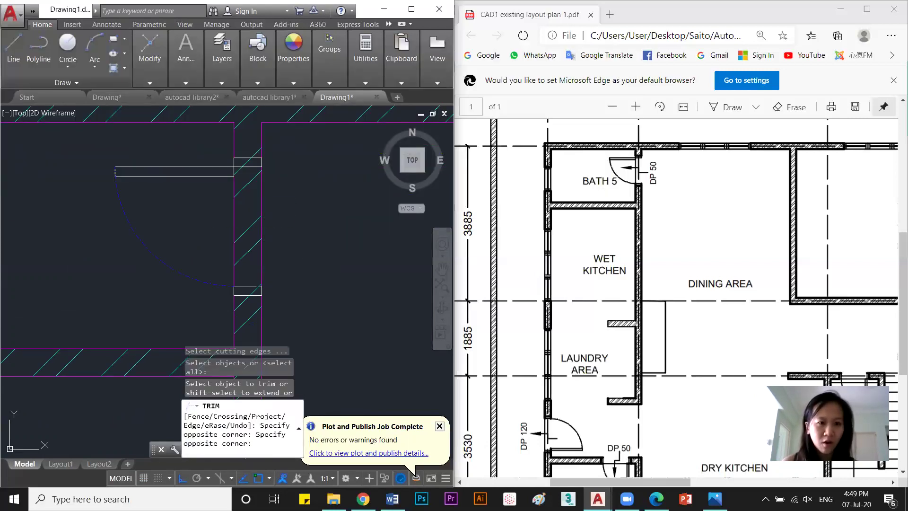
left_click(305, 258)
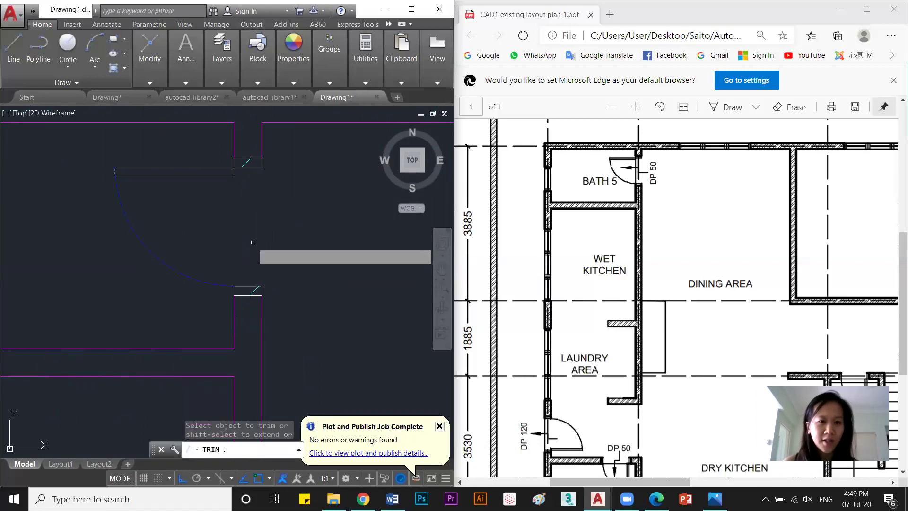
key("Escape")
key("Escape")
middle_click_drag(294, 236, 301, 241)
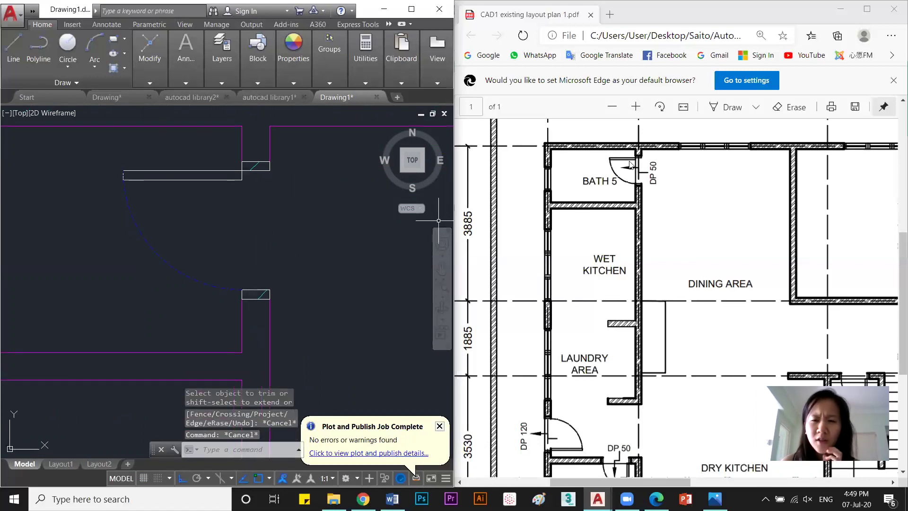
Draw a line across the Bath 5 door opening on the hatch layer and erase it.
type("l")
key("Return")
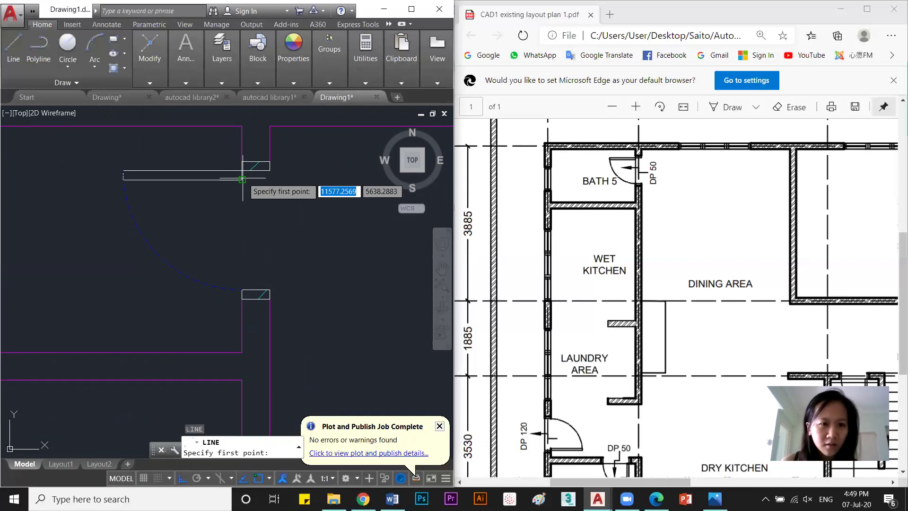
left_click(242, 180)
left_click(242, 289)
key("Escape")
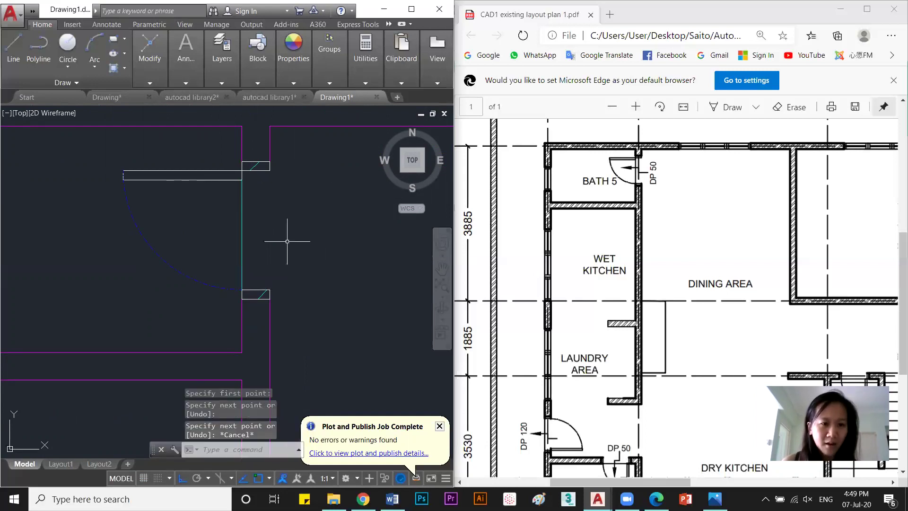
left_click(293, 237)
left_click(233, 202)
key("Delete")
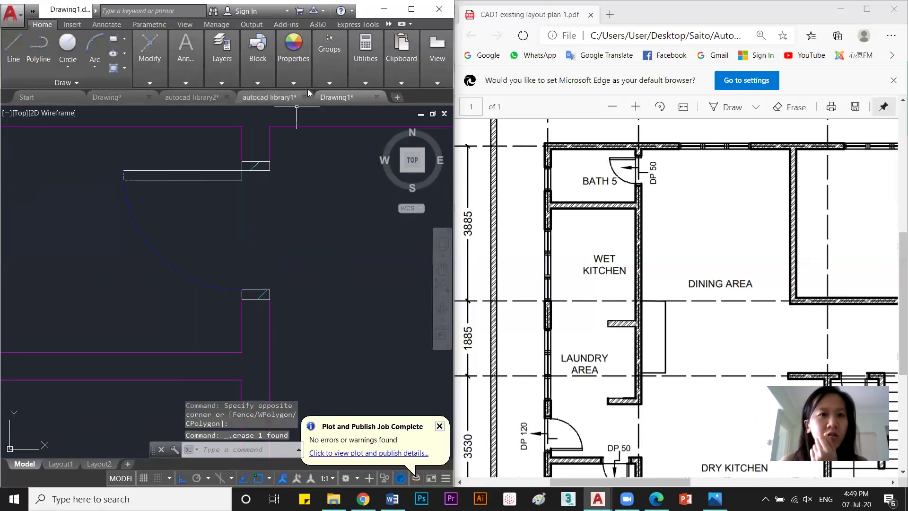
Make FUR.DnW the current layer.
left_click(232, 83)
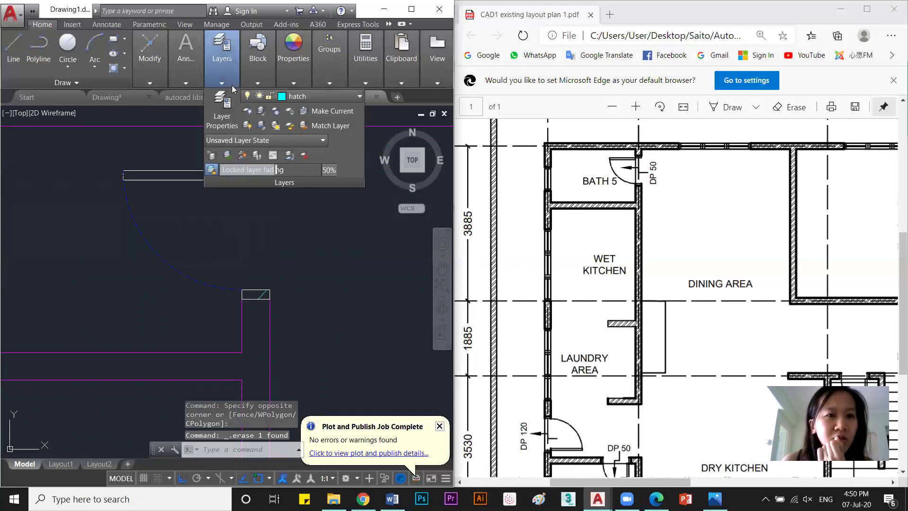
left_click(305, 98)
left_click(311, 193)
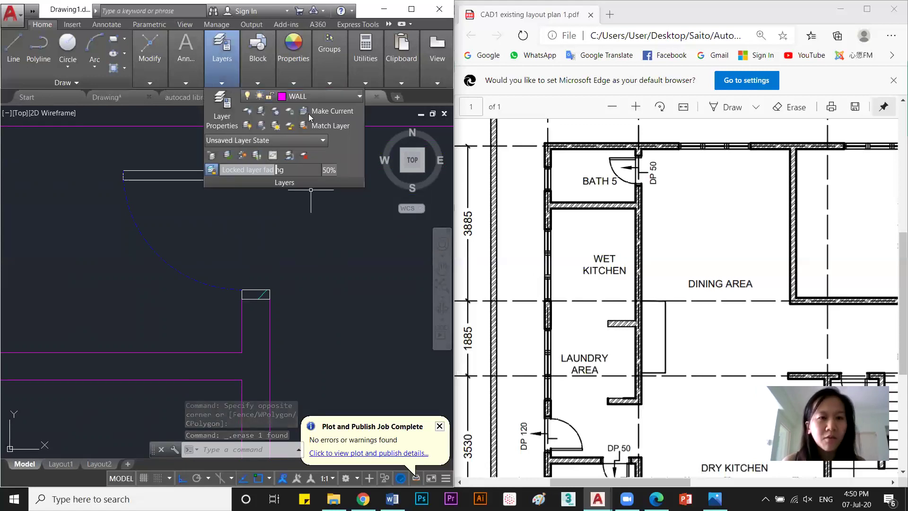
left_click(303, 97)
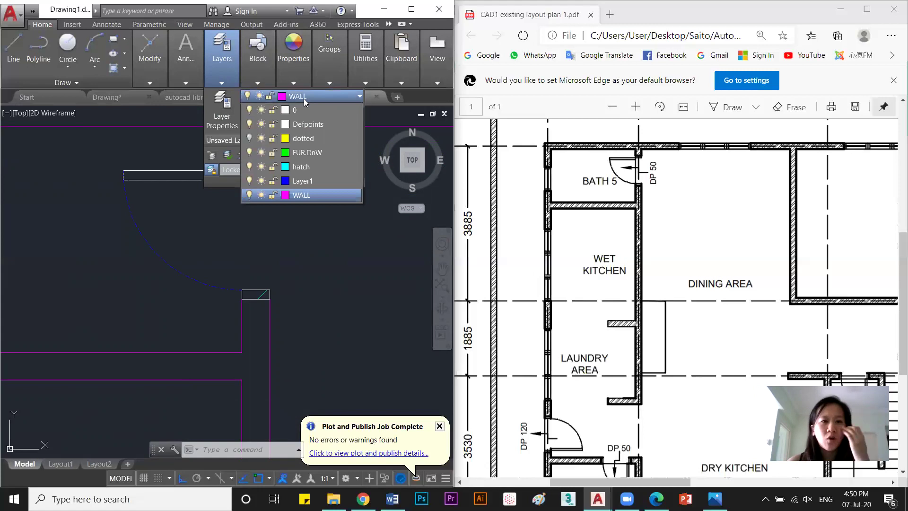
left_click(310, 155)
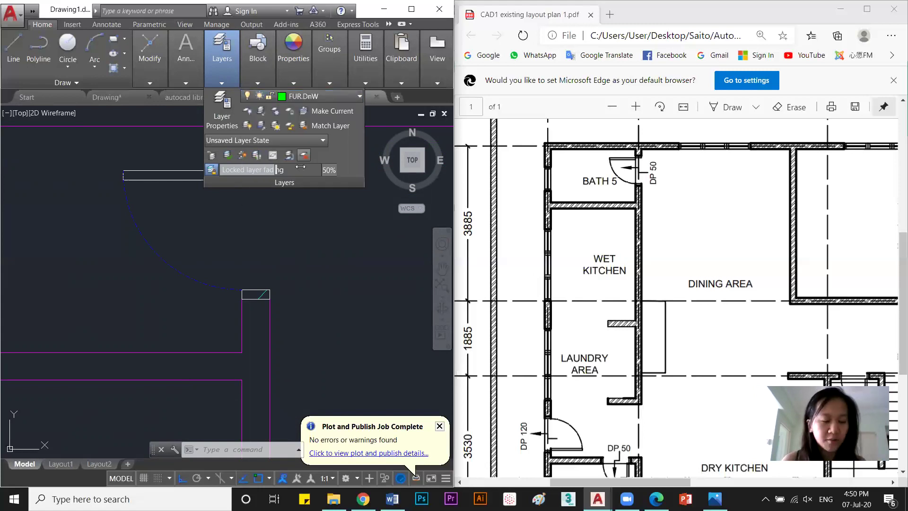
left_click(273, 235)
key("Escape")
key("Escape")
key("Escape")
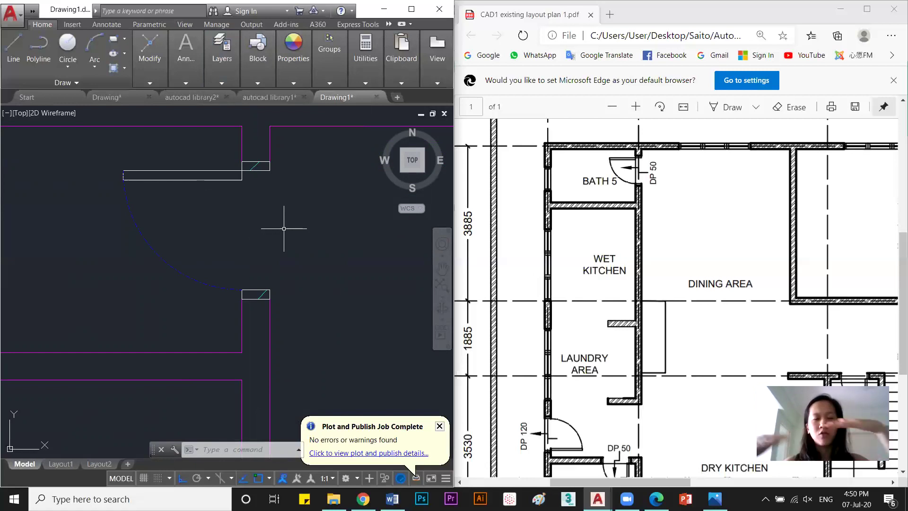
Draw a threshold line across the Bath 5 door opening, from the leaf's lower corner to the lower frame block.
type("l")
key("Return")
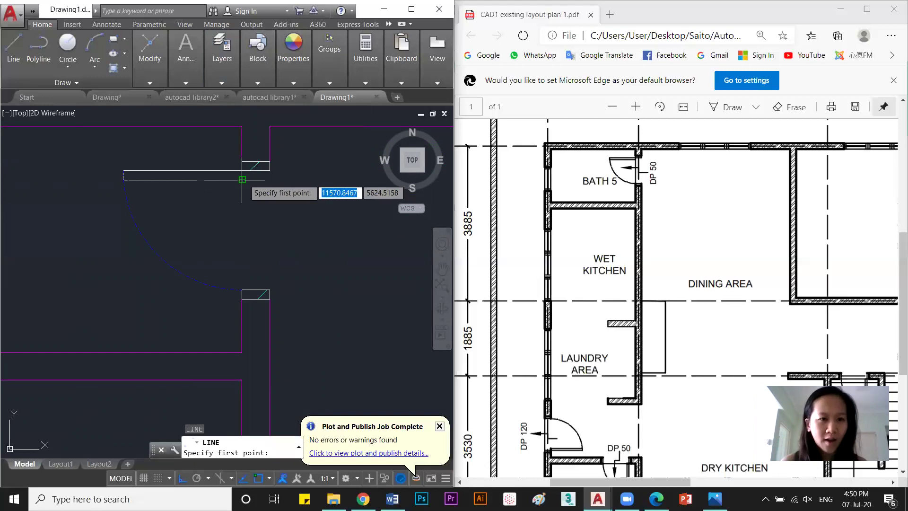
left_click(242, 180)
left_click(242, 289)
key("Escape")
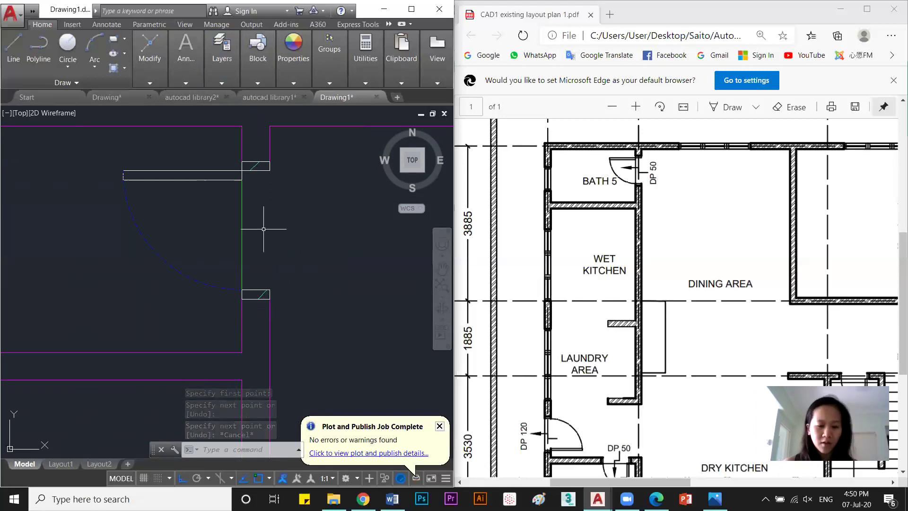
Draw a stepped polyline drop symbol across the Bath 5 threshold, ending in an open arrowhead that points into the bathroom.
type("pl")
key("Return")
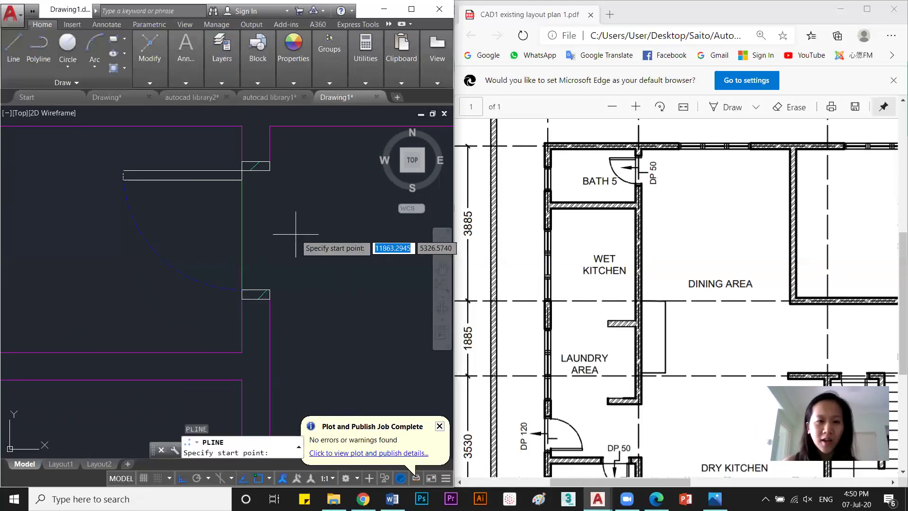
left_click(242, 240)
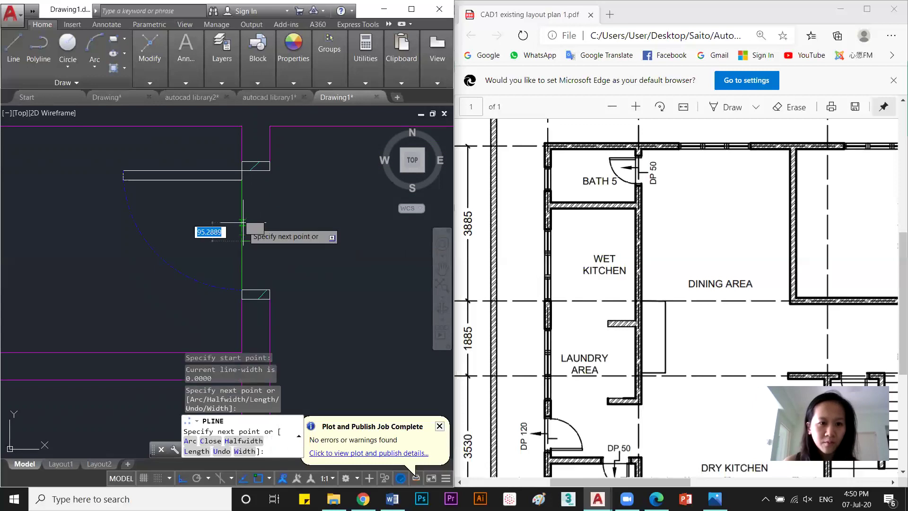
left_click(242, 225)
left_click(215, 225)
scroll(218, 201, "up", 3)
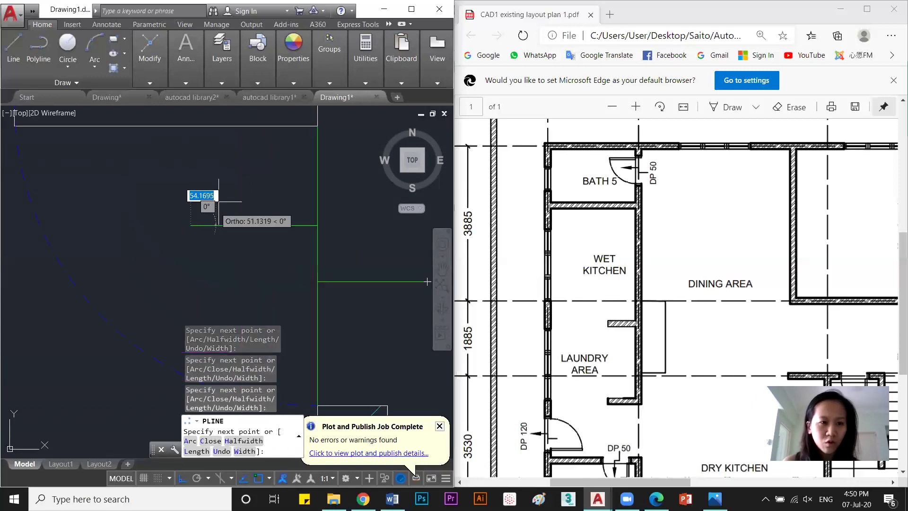
left_click(182, 479)
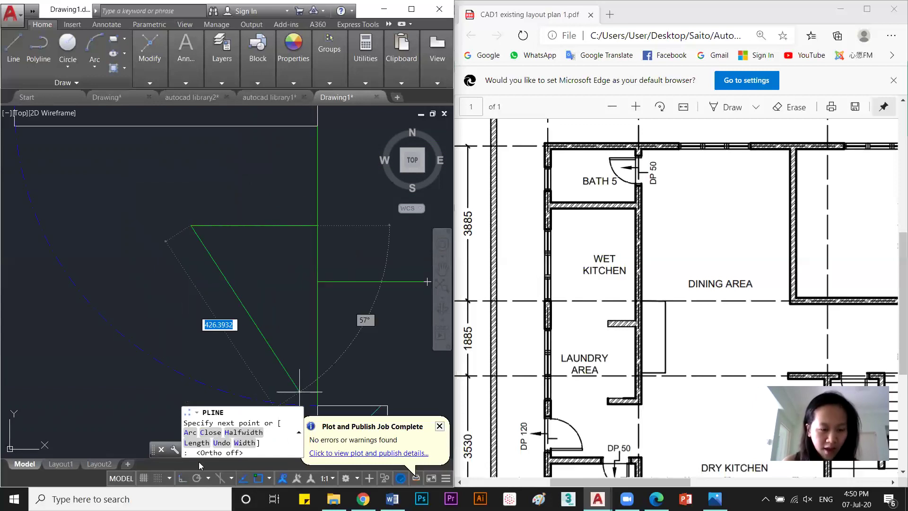
left_click(221, 204)
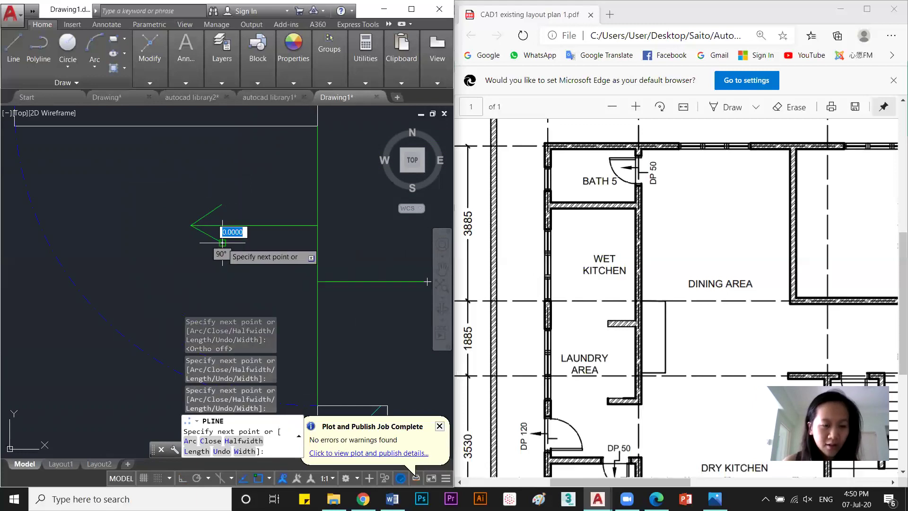
key("Escape")
Copy the DINING AREA label to the spot beside the Bath 5 door's drop symbol.
scroll(236, 251, "up", 2)
middle_click_drag(278, 258, 202, 251)
scroll(267, 288, "down", 6)
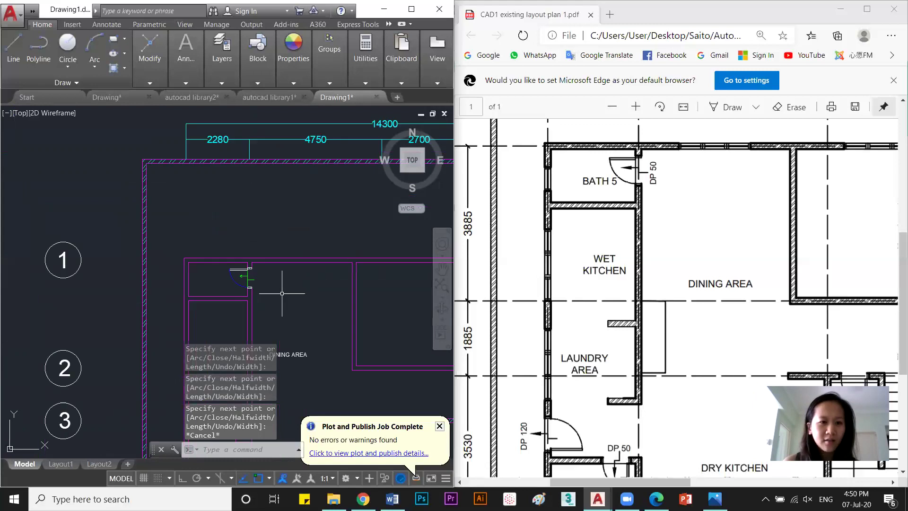
type("CO")
key("Return")
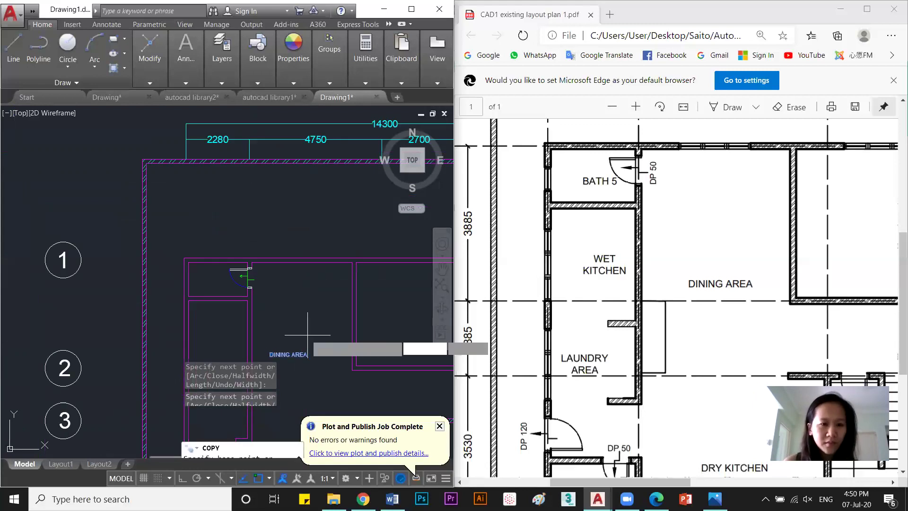
left_click(305, 331)
key("Escape")
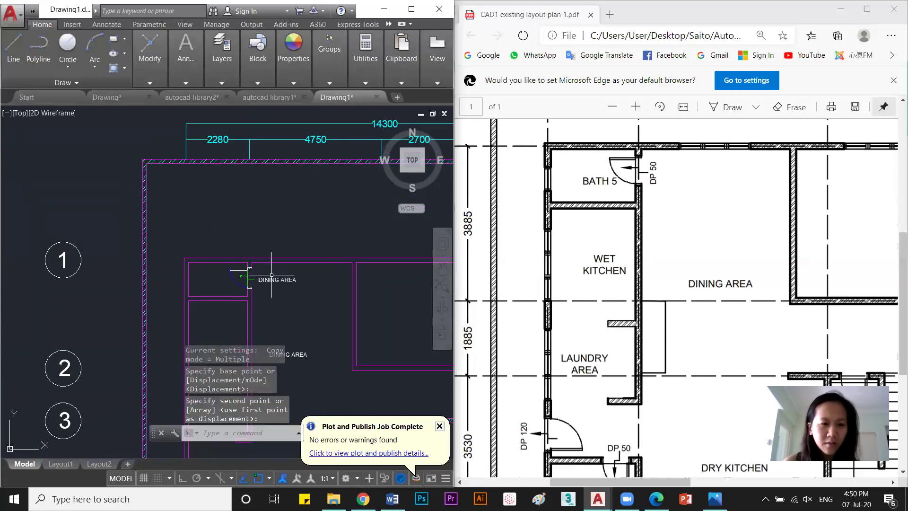
Change the copied label beside the Bath 5 door to read "DP 50".
scroll(279, 367, "up", 5)
double_click(252, 317)
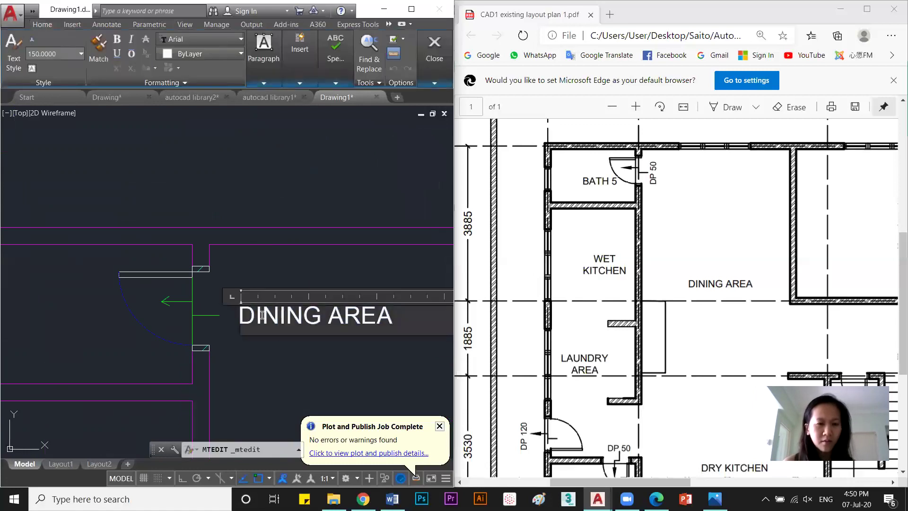
type("DP 50")
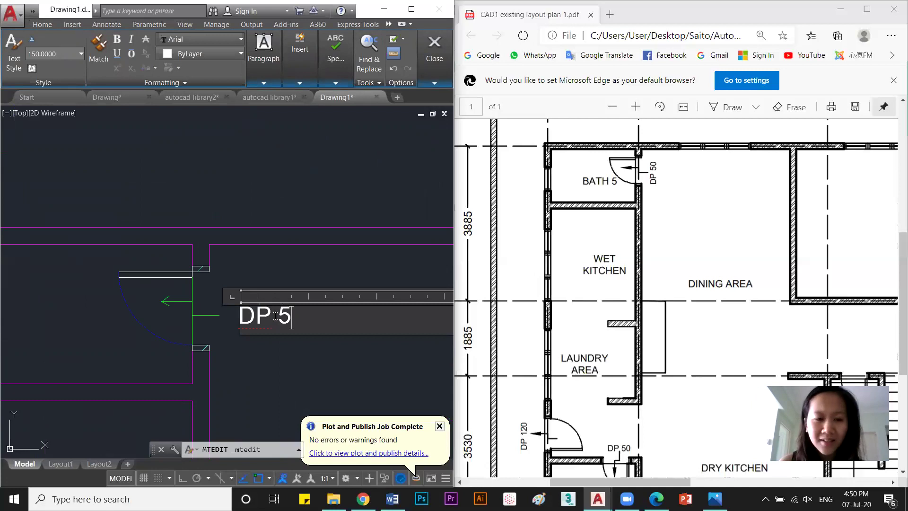
left_click(232, 253)
key("Escape")
key("Escape")
scroll(305, 329, "up", 2)
scroll(305, 329, "down", 2)
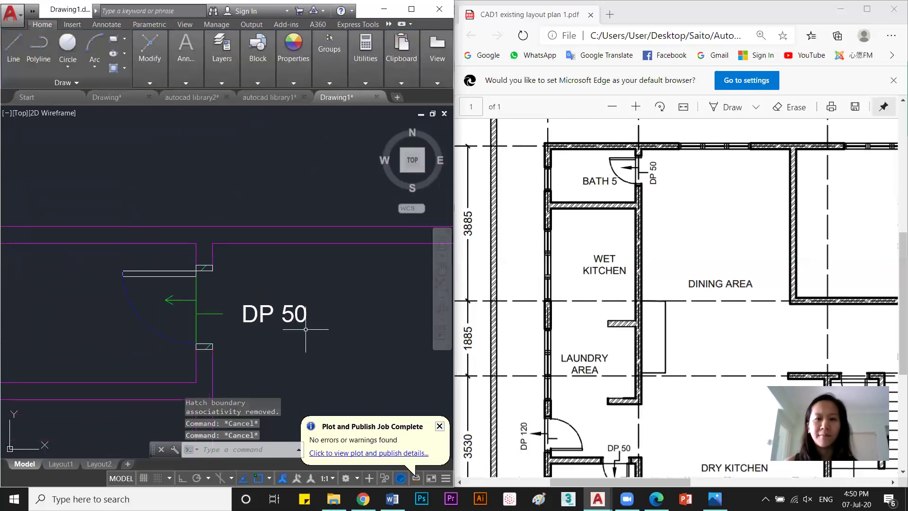
scroll(305, 331, "down", 5)
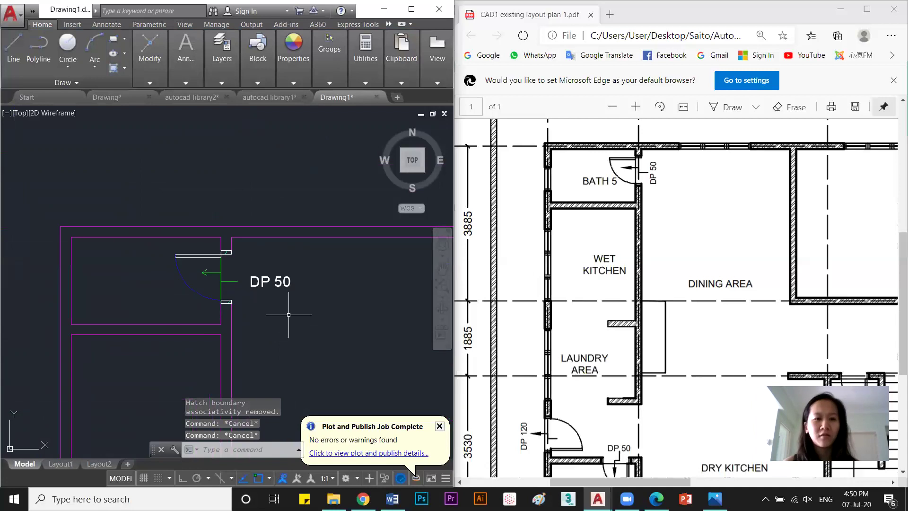
scroll(223, 239, "down", 3)
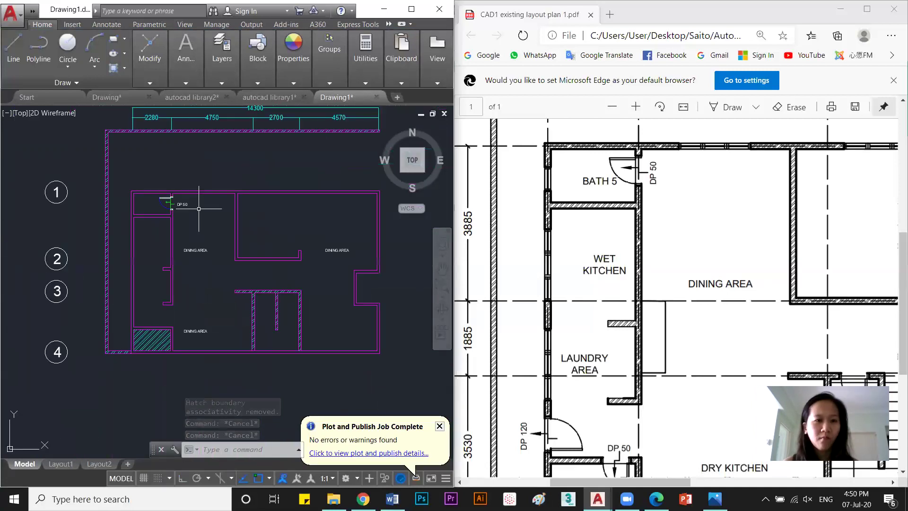
scroll(178, 258, "up", 2)
scroll(178, 177, "up", 3)
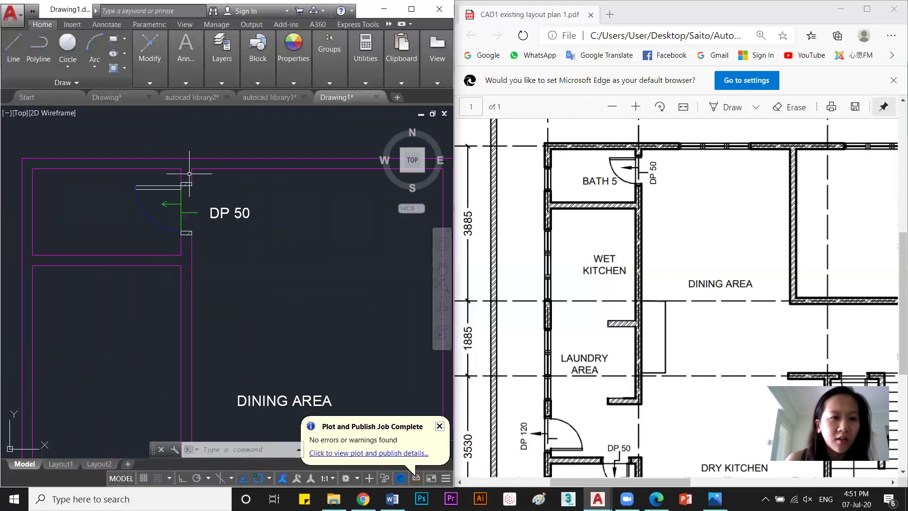
scroll(190, 174, "down", 4)
scroll(190, 202, "down", 3)
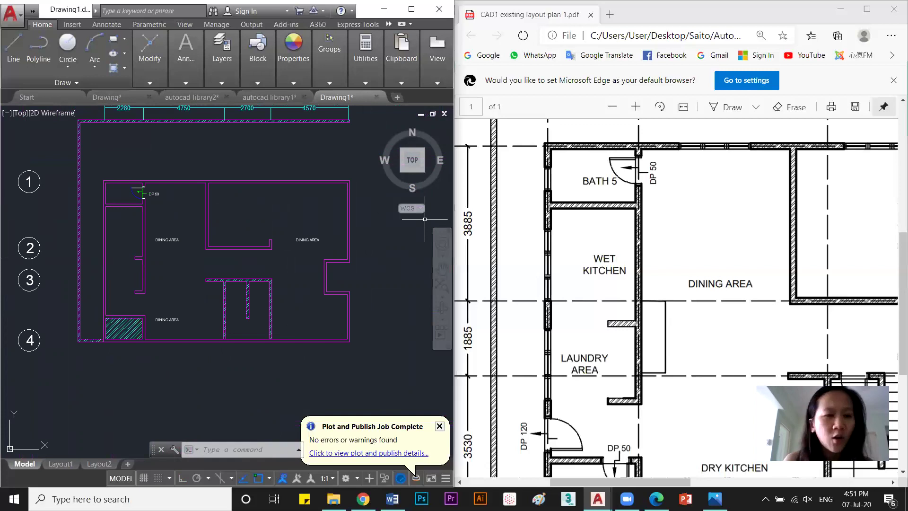
middle_click_drag(424, 219, 430, 225)
Switch to Drawing.dwg and copy the 600 mm single-panel window geometry, without its dimensions, to the clipboard.
mouse_move(597, 499)
left_click(402, 449)
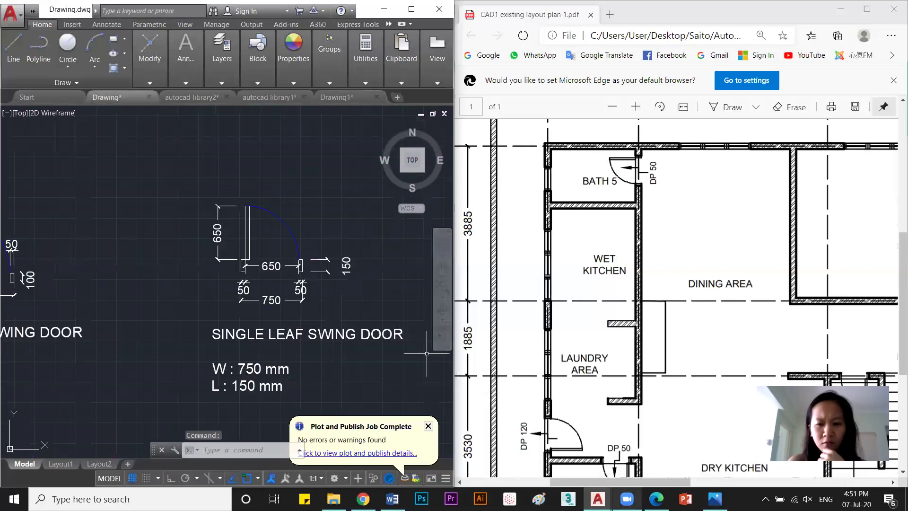
scroll(246, 322, "down", 4)
scroll(146, 401, "up", 3)
scroll(146, 401, "up", 4)
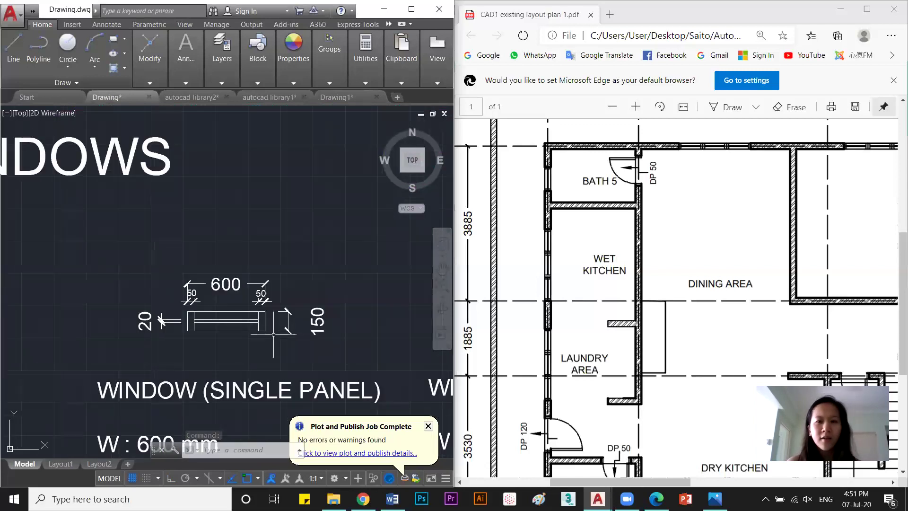
scroll(252, 323, "up", 2)
left_click(93, 349)
left_click(317, 256)
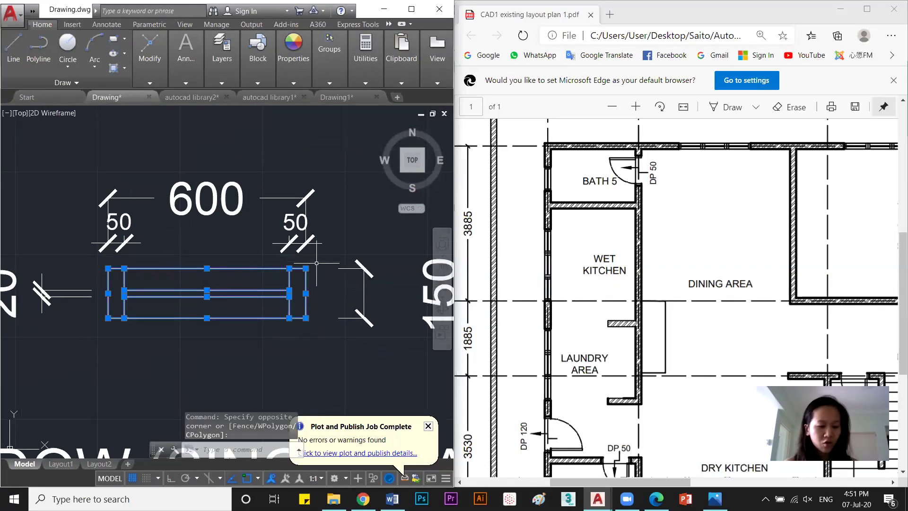
key("ctrl+c")
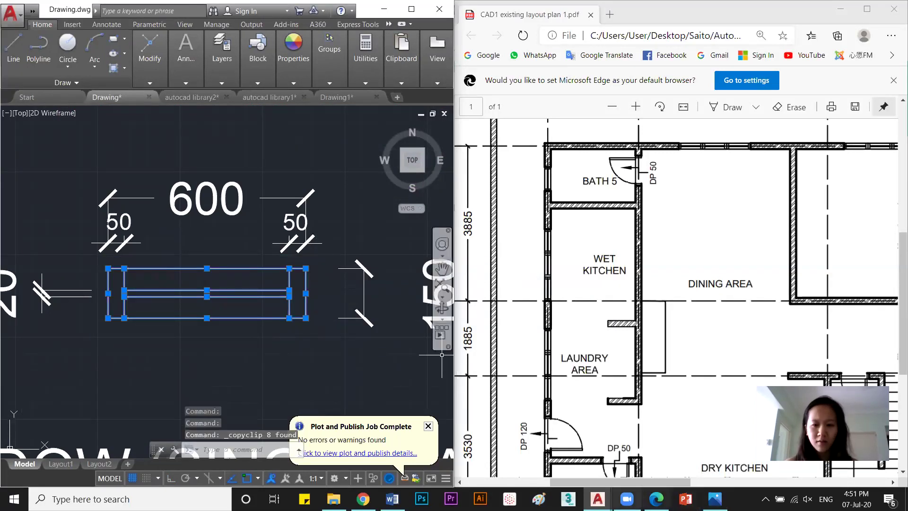
Return to the Drawing1 floor plan and paste the window inside Bath 5.
mouse_move(597, 499)
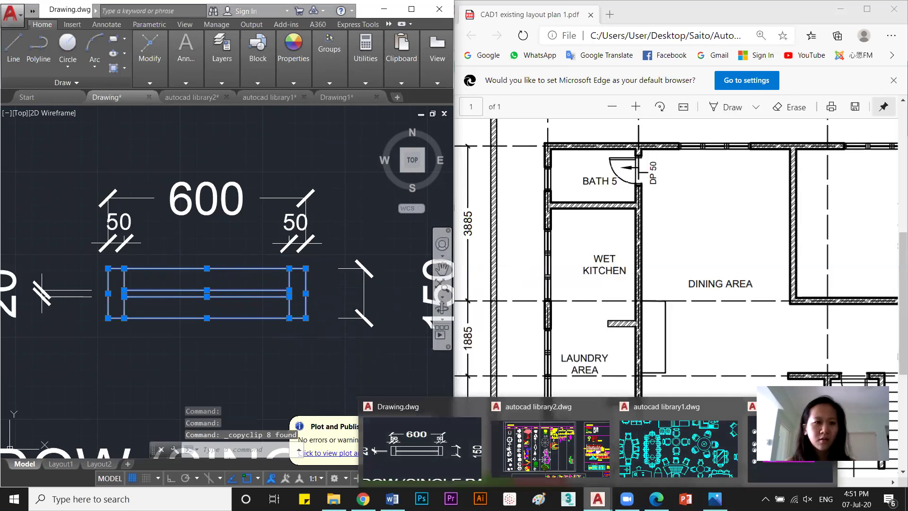
left_click(803, 440)
key("ctrl+v")
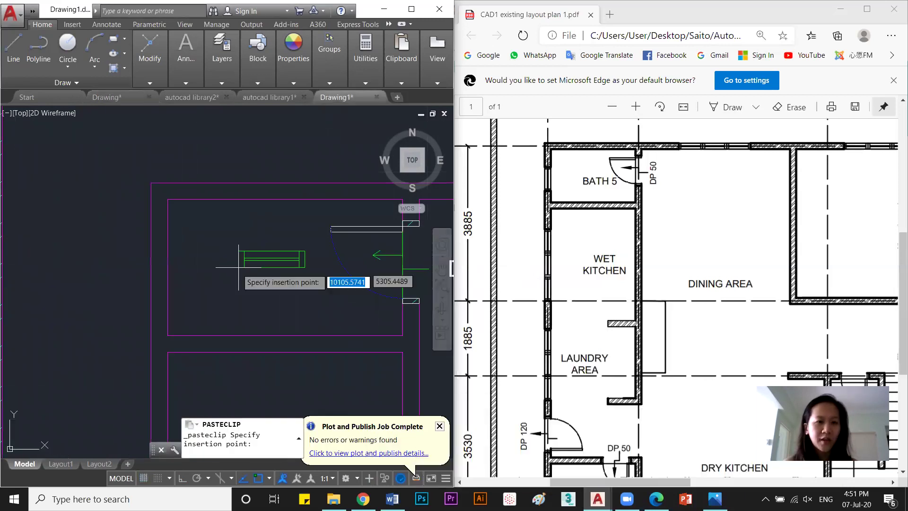
left_click(190, 278)
Rotate the pasted window 90 degrees so it stands vertical, with ortho on.
left_click(281, 284)
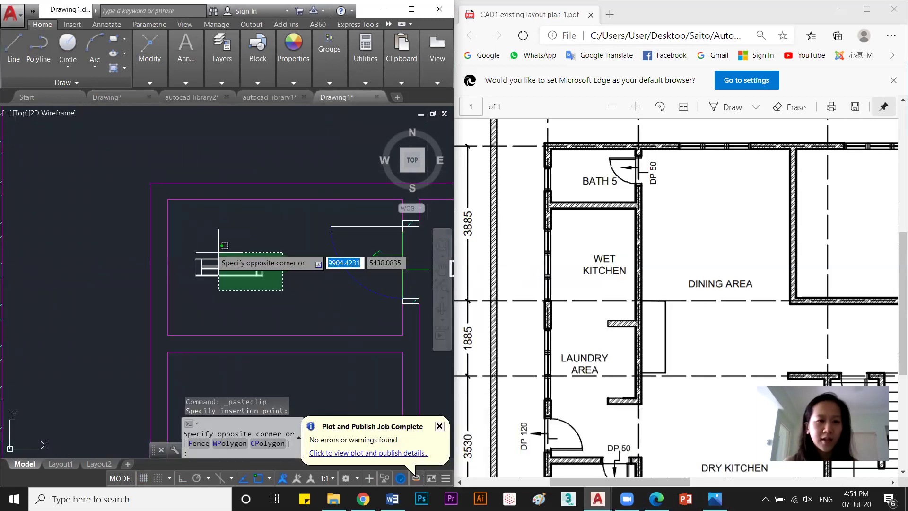
left_click(179, 237)
type("RO")
key("Return")
left_click(236, 251)
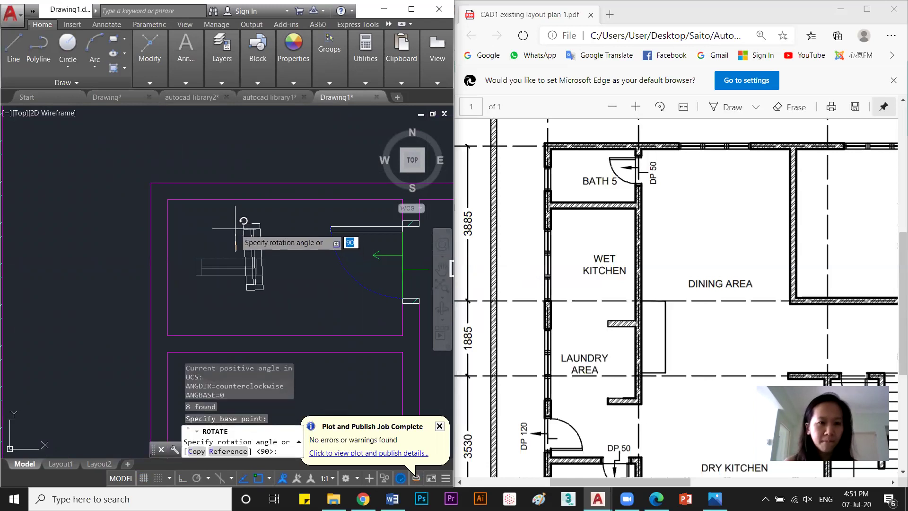
left_click(182, 479)
left_click(241, 152)
Move the window by its lower outer corner onto the outer wall line of Bath 5.
left_click(282, 290)
left_click(228, 220)
type("M")
key("Return")
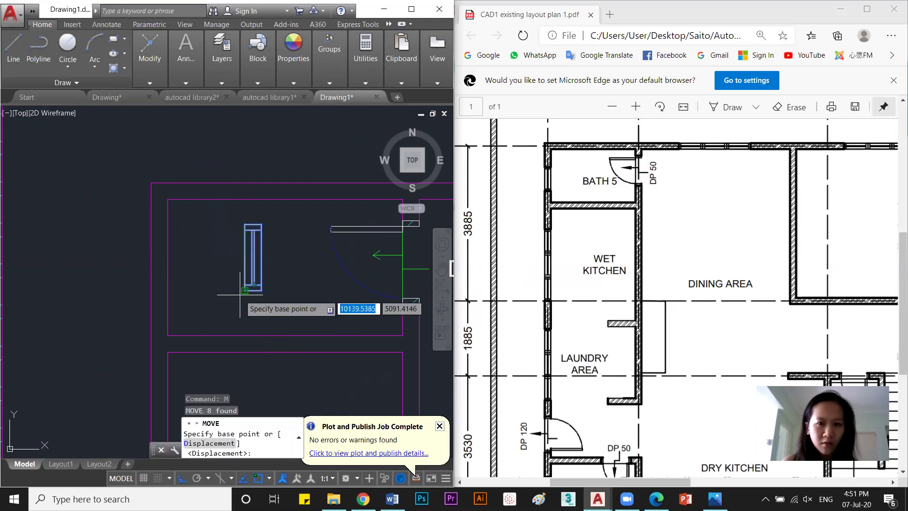
left_click(245, 290)
left_click(152, 300)
scroll(304, 314, "down", 2)
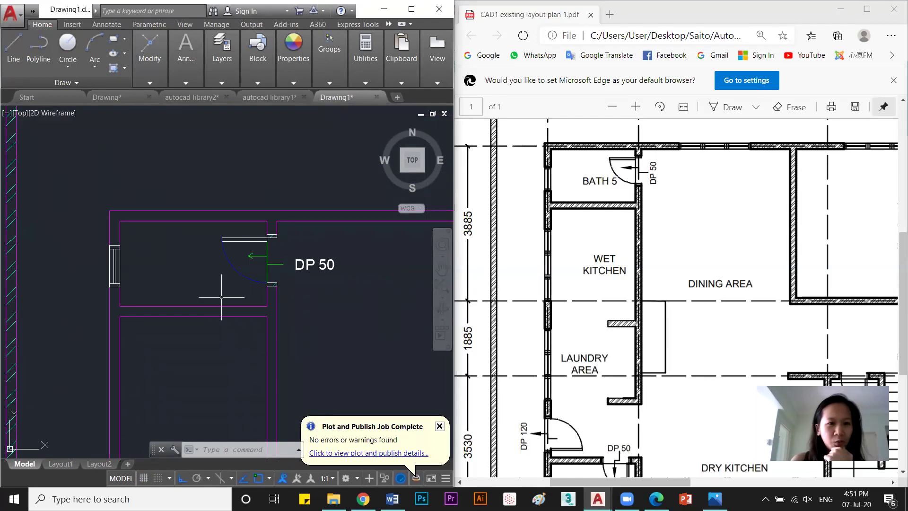
Switch to the Word notes to check the lineweight for furniture, doors and windows, and return to the drawing.
key("alt+Tab")
left_click_drag(25, 282, 367, 286)
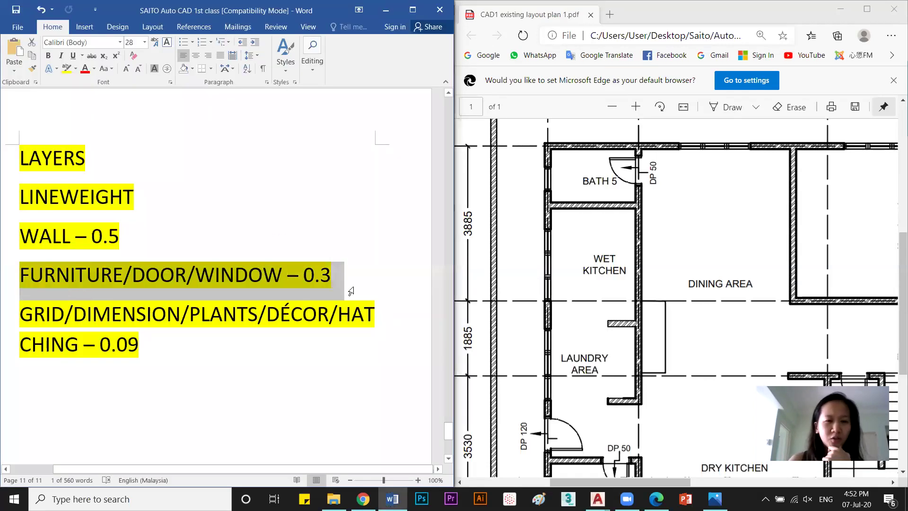
key("alt+Tab")
Assign the Bath 5 window and the door with its frames and swing arc to the FUR.DnW layer.
left_click(152, 288)
left_click(105, 258)
scroll(239, 263, "up", 2)
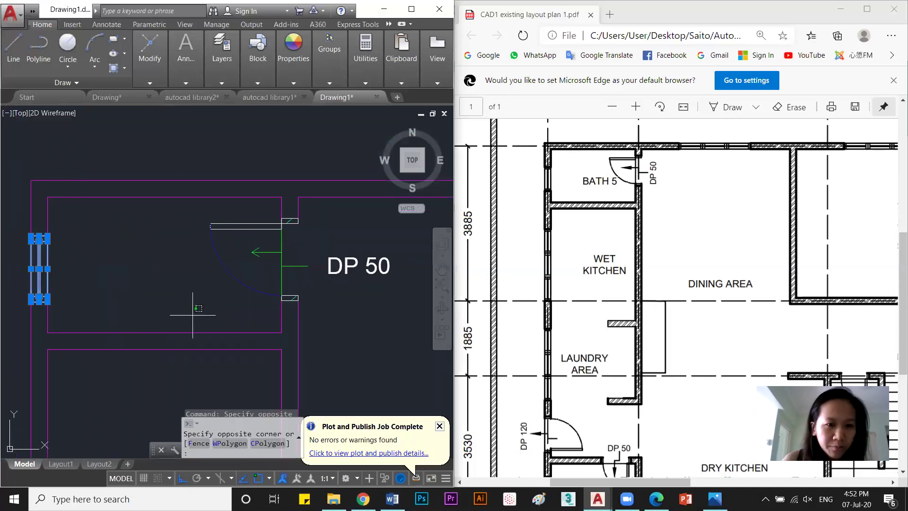
left_click(307, 208)
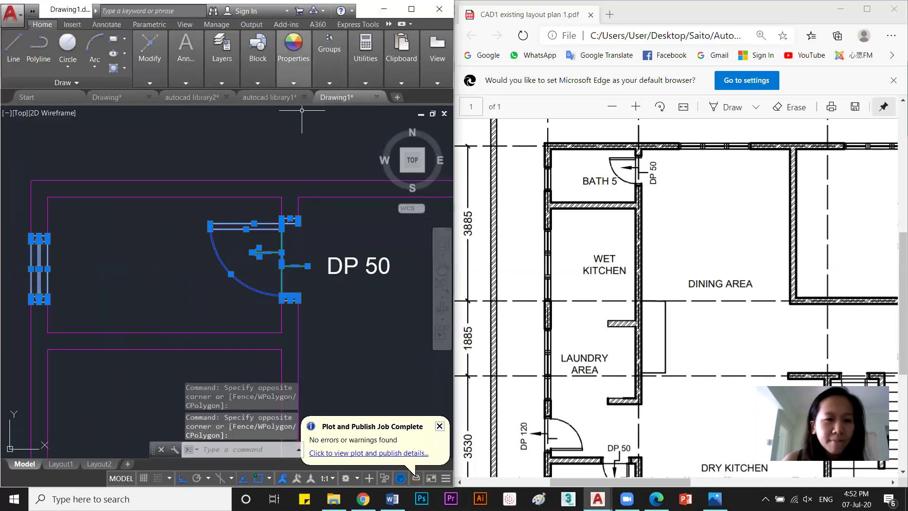
scroll(307, 269, "up", 2)
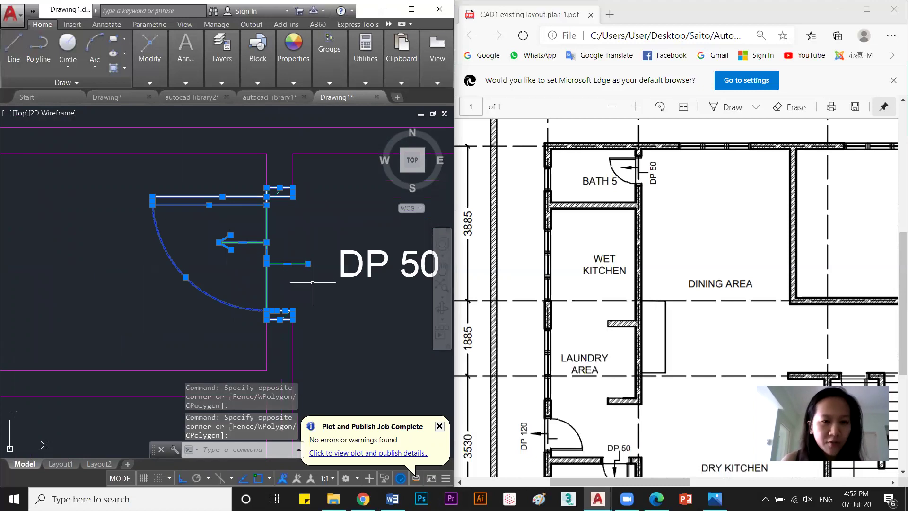
scroll(297, 249, "down", 2)
middle_click_drag(217, 173, 299, 240)
left_click(231, 82)
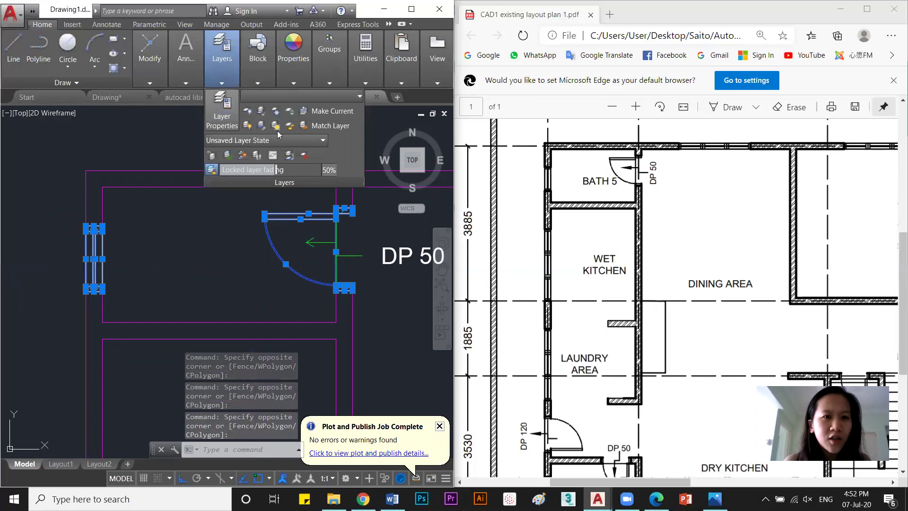
left_click(302, 97)
left_click(321, 151)
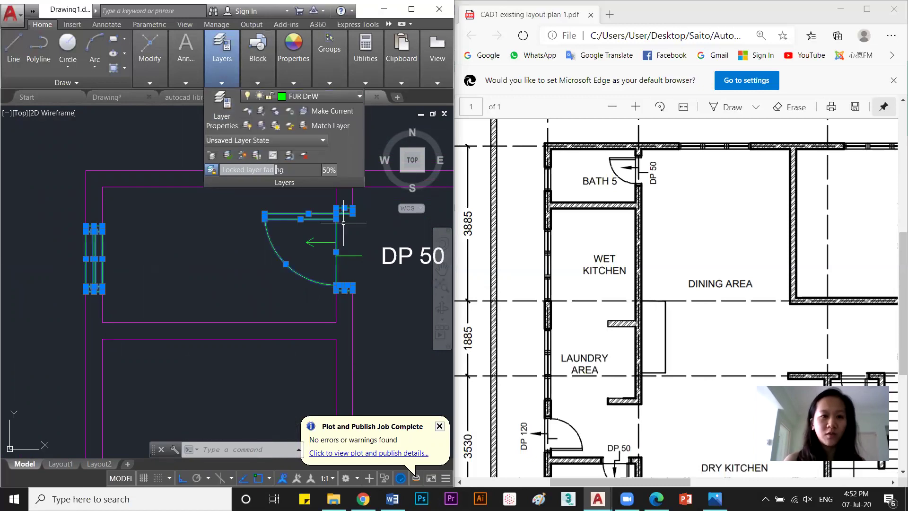
key("Escape")
key("Escape")
scroll(233, 279, "down", 2)
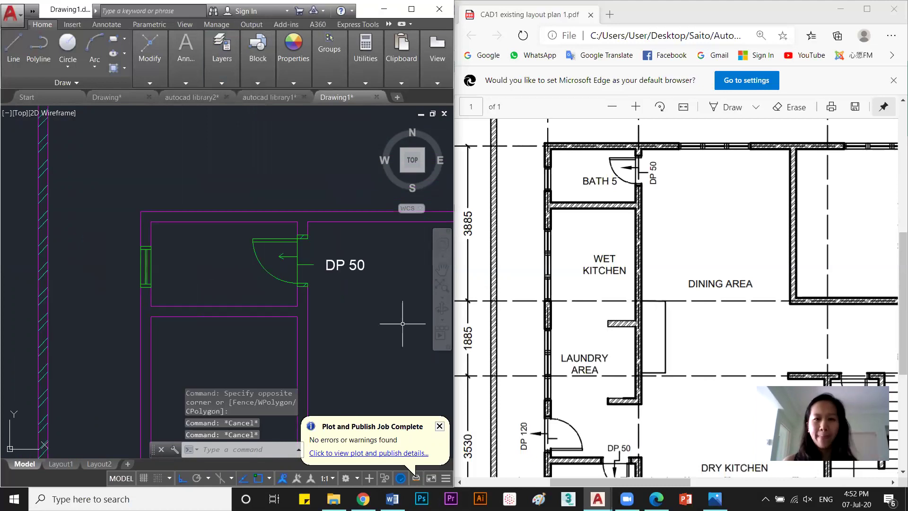
Copy the Bath 5 window about 1530 mm straight down into the wet kitchen's outer wall.
left_click(176, 234)
left_click(129, 284)
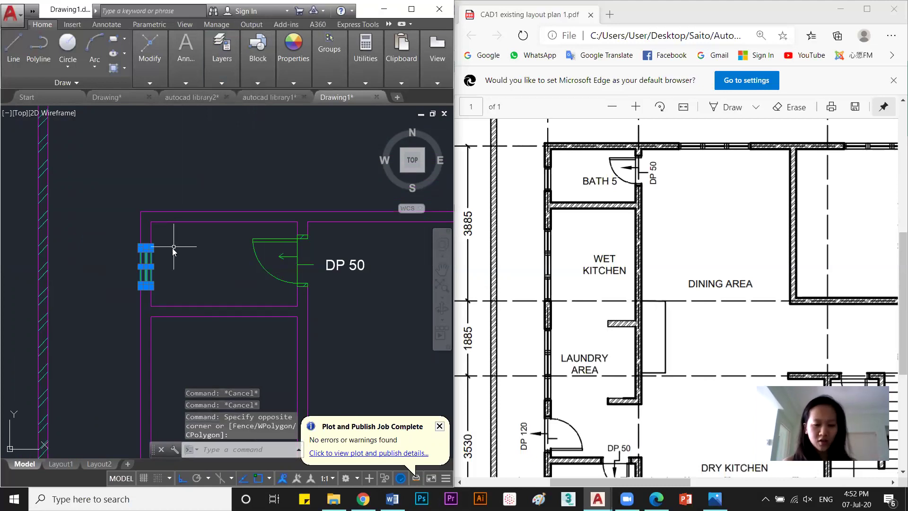
key("Return")
scroll(171, 262, "down", 2)
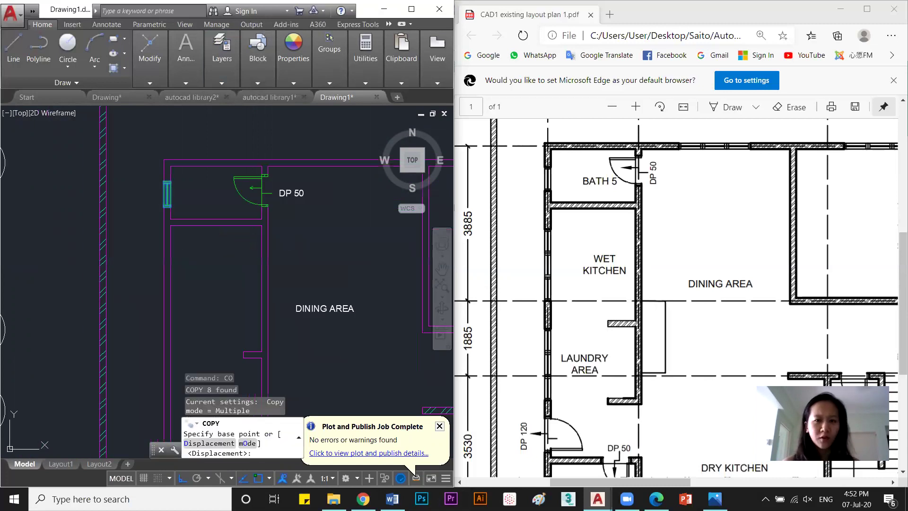
left_click(136, 168)
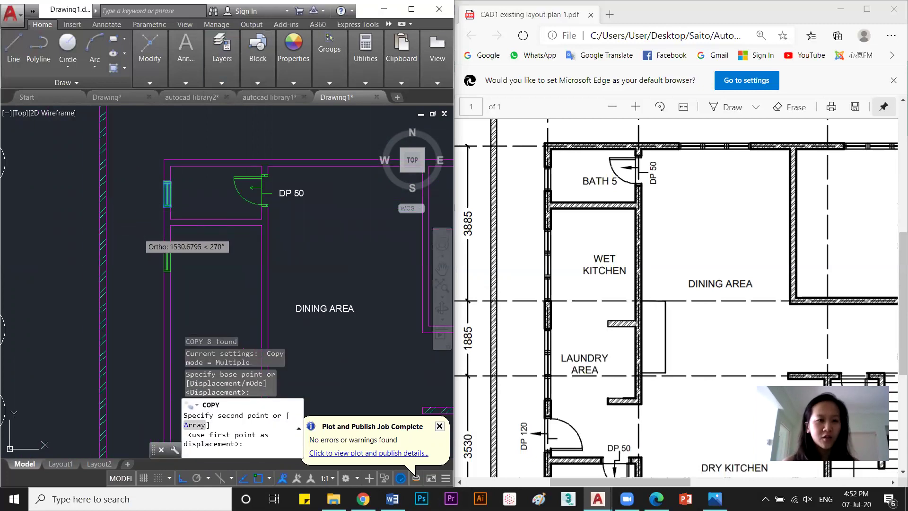
key("Escape")
Copy the wet kitchen window twice downward at 600 mm spacing to form a continuous row of three panels.
scroll(144, 282, "up", 2)
left_click(156, 295)
left_click(225, 225)
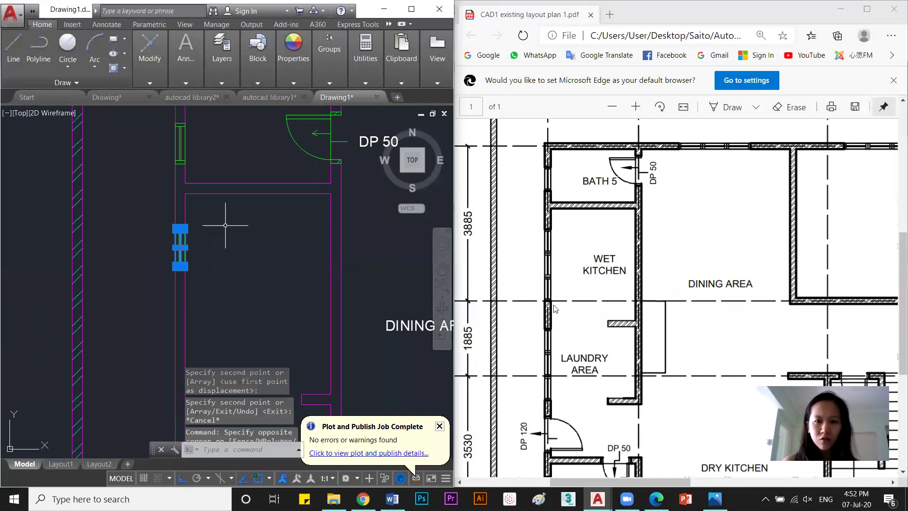
type("co")
key("Return")
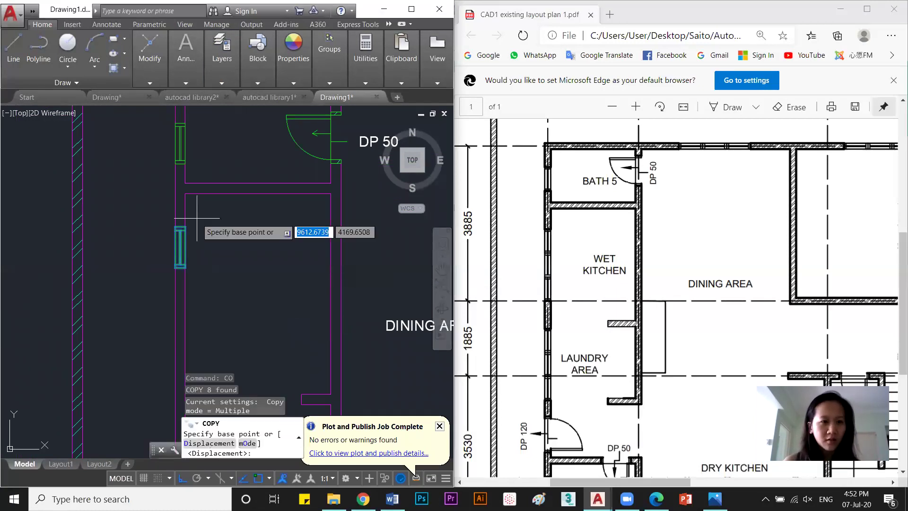
left_click(180, 227)
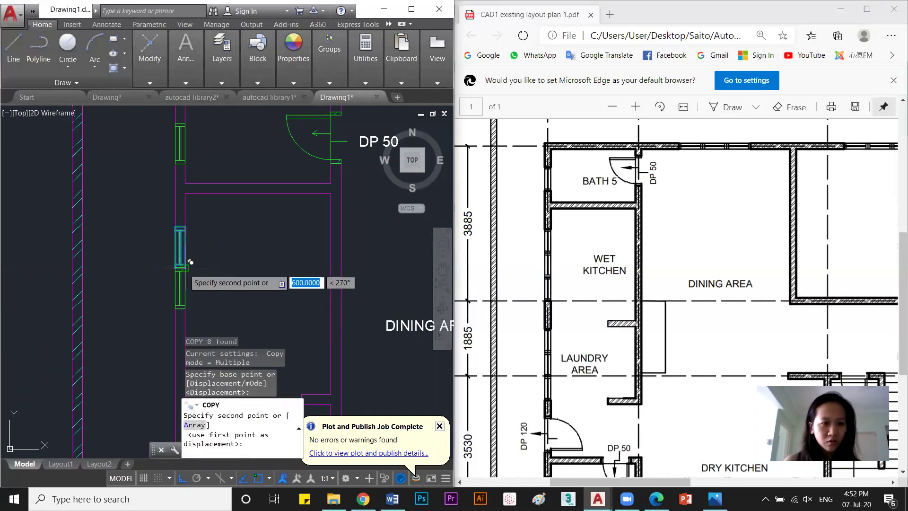
left_click(190, 261)
left_click(192, 314)
key("Escape")
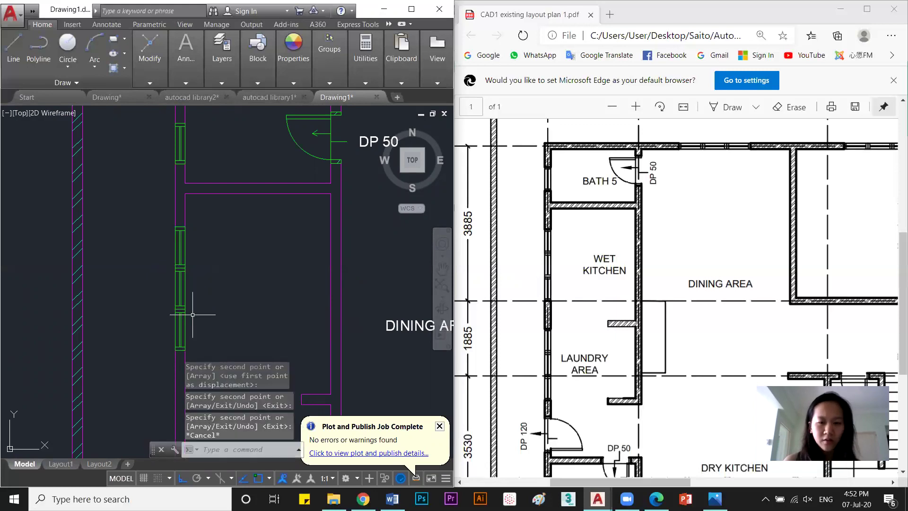
Copy the three-panel wet kitchen window about 2650 mm straight down into the laundry area's outer wall, following the PDF plan.
scroll(193, 314, "down", 5)
key("Escape")
scroll(564, 315, "down", 1)
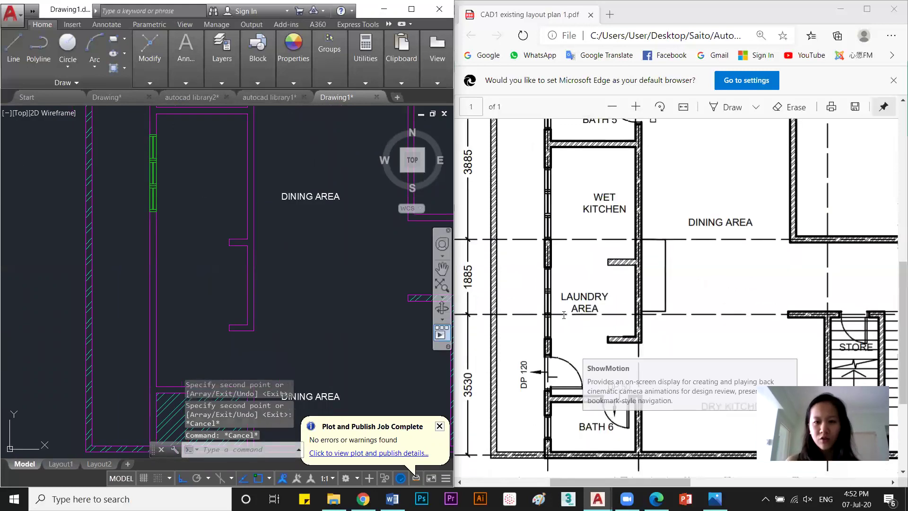
scroll(564, 315, "down", 1)
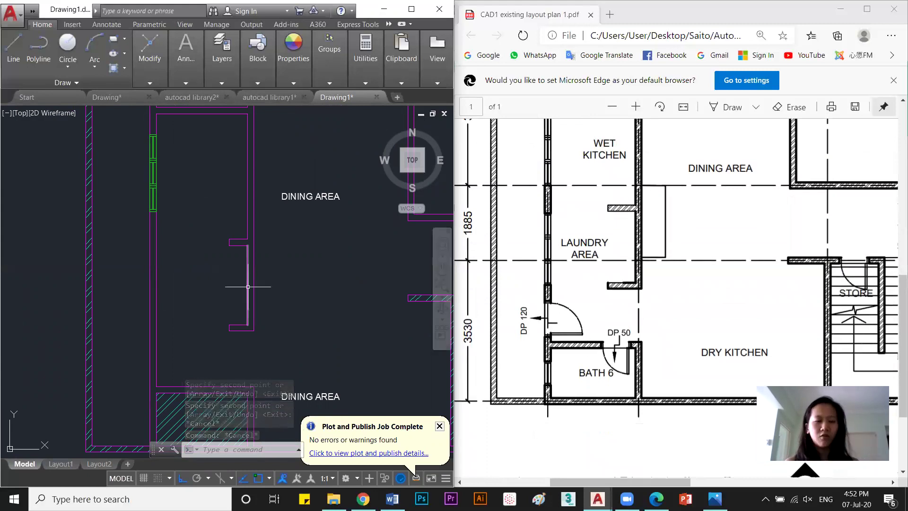
scroll(245, 277, "down", 3)
scroll(72, 253, "up", 2)
left_click(76, 250)
key("Escape")
key("Escape")
left_click(76, 241)
left_click(108, 186)
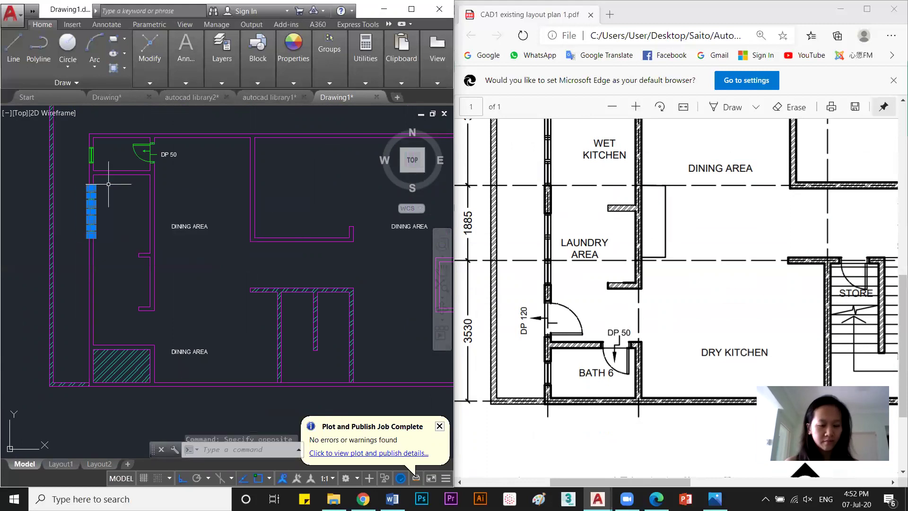
type("CO")
key("Return")
left_click(122, 200)
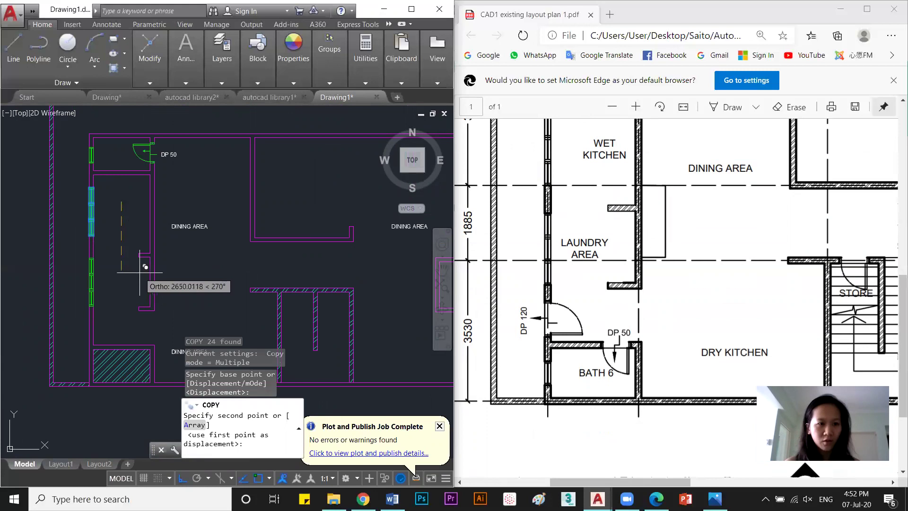
left_click(140, 272)
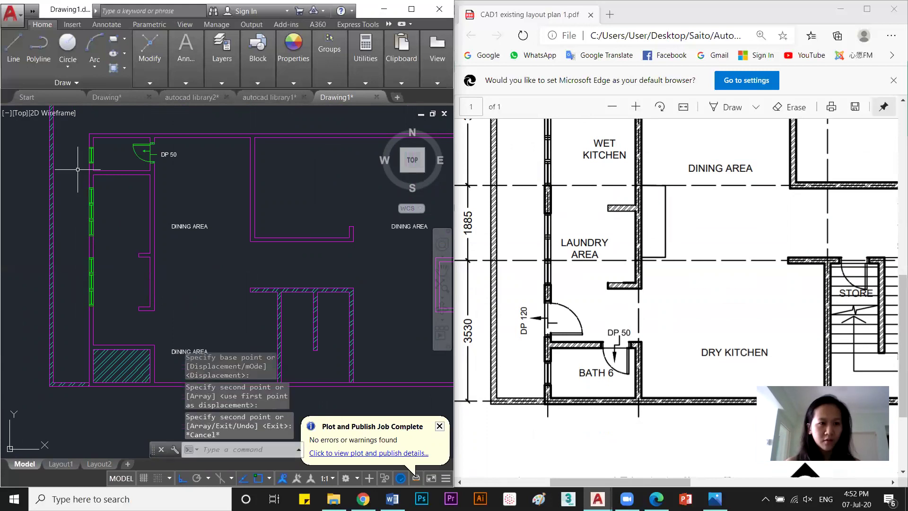
key("Escape")
Copy the Bath 5 window straight down into the outer wall of Bath 6.
left_click(77, 174)
left_click(102, 149)
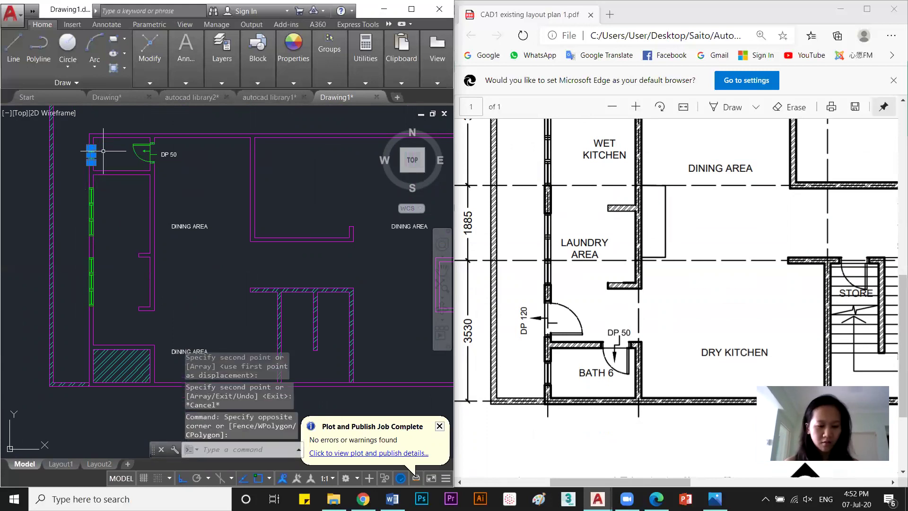
type("o")
key("Return")
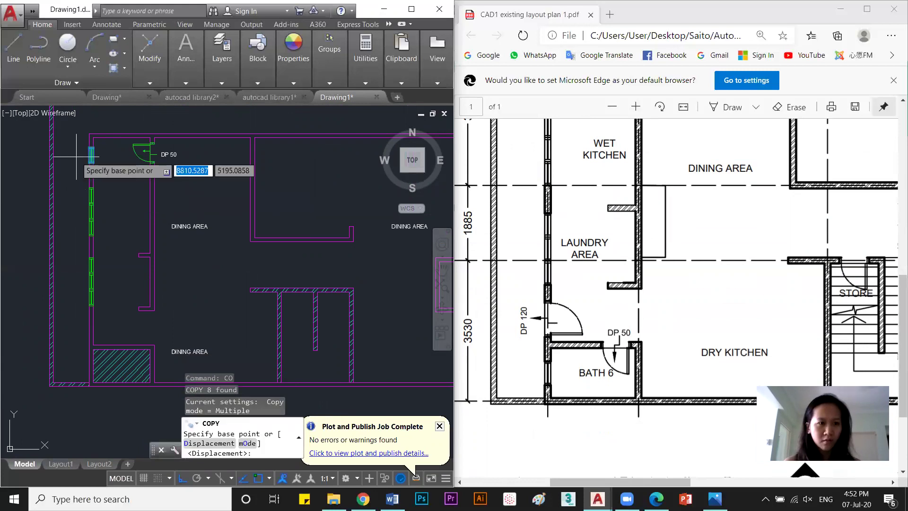
left_click(90, 158)
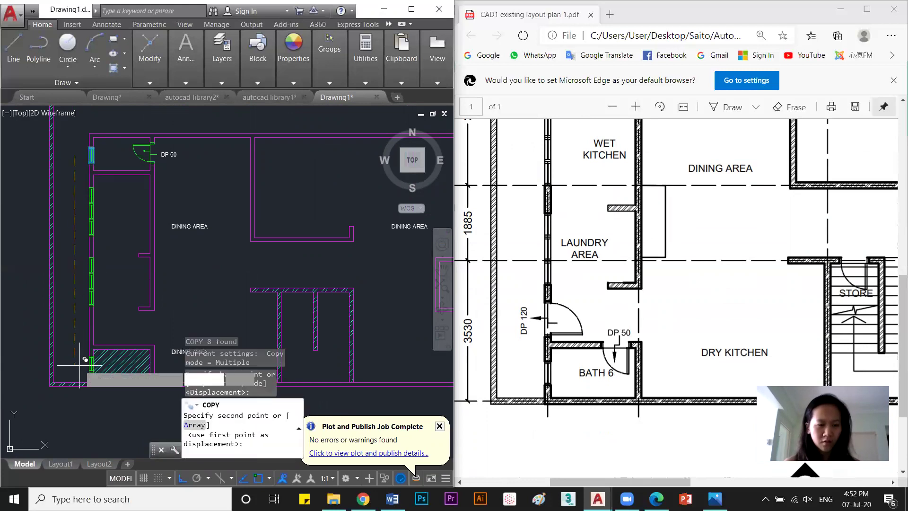
left_click(96, 374)
key("Escape")
Delete the stray hatch filling the Bath 6 room.
scroll(97, 377, "up", 5)
scroll(189, 325, "down", 3)
left_click(221, 310)
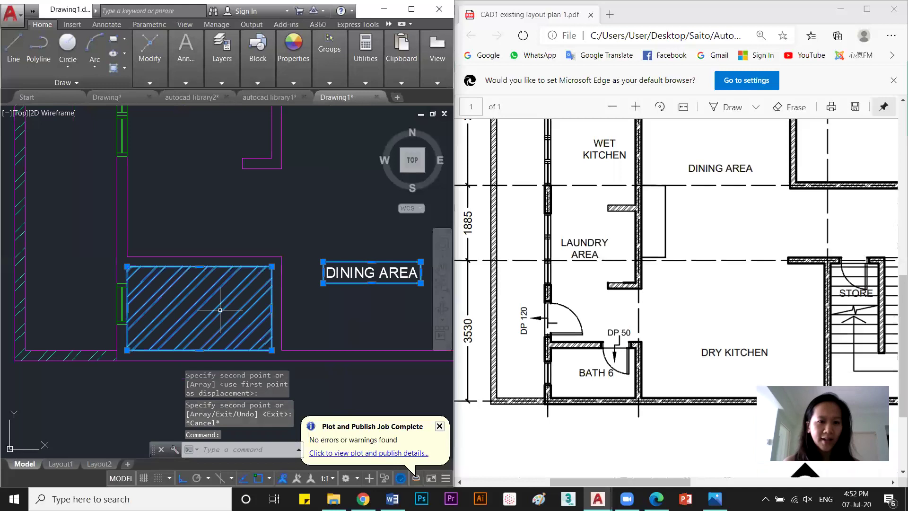
left_click(220, 310)
scroll(220, 310, "down", 5)
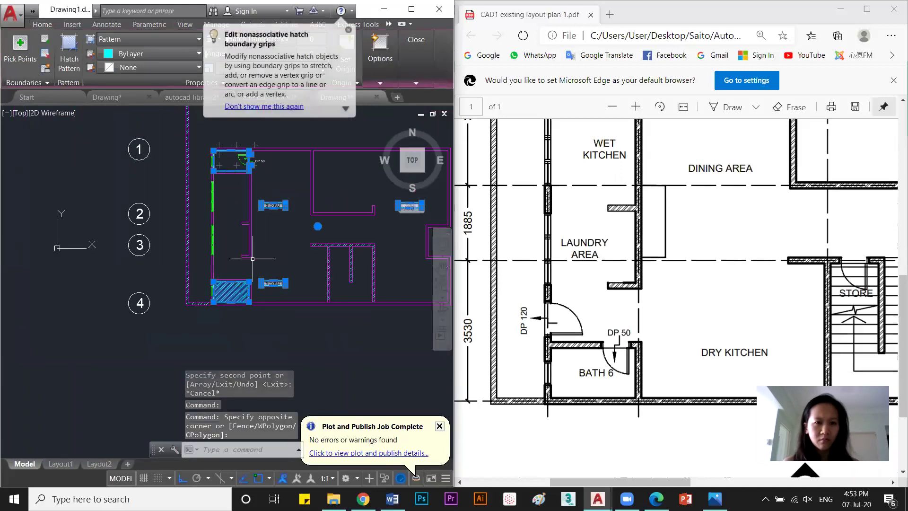
key("Delete")
key("Escape")
key("Escape")
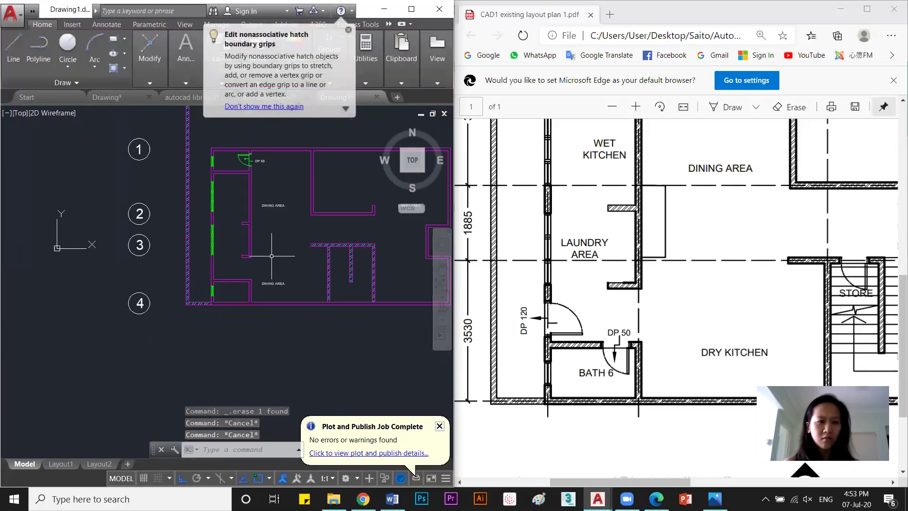
Regenerate the drawing display.
type("RE")
key("Return")
middle_click_drag(271, 256, 180, 287)
type("RE")
key("Return")
scroll(151, 257, "up", 3)
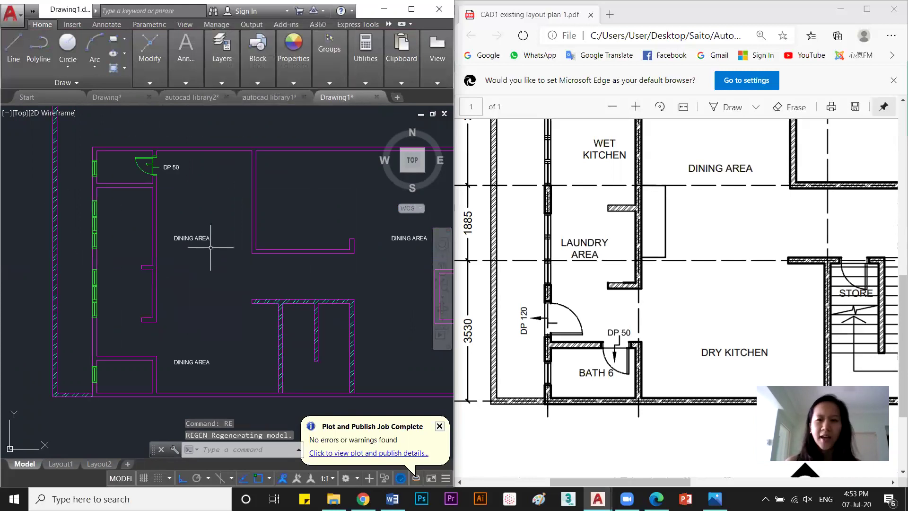
Draw a horizontal line from the lower end of the stair's middle wall to the inner face of its east wall.
middle_click_drag(210, 247, 179, 251)
left_click(723, 458)
scroll(727, 465, "right", 5)
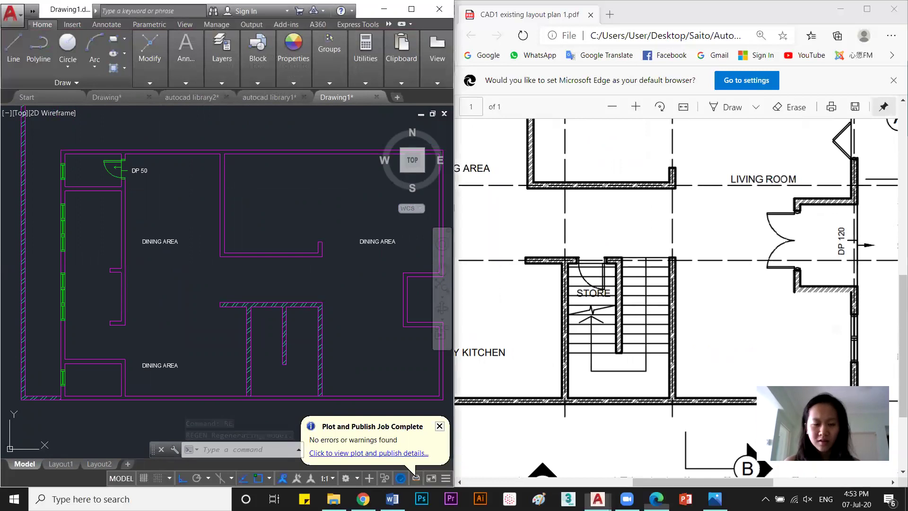
key("alt+Tab")
scroll(328, 419, "up", 4)
type("l")
key("Return")
left_click(223, 281)
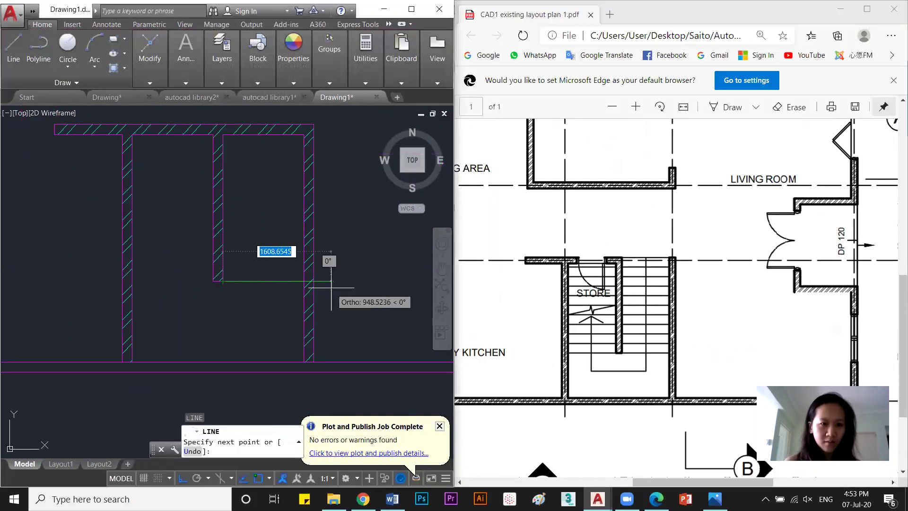
left_click(304, 280)
key("Return")
Stretch the line's west end to the inner face of the store's west wall so it spans the full staircase width.
left_click(265, 281)
left_click(265, 267)
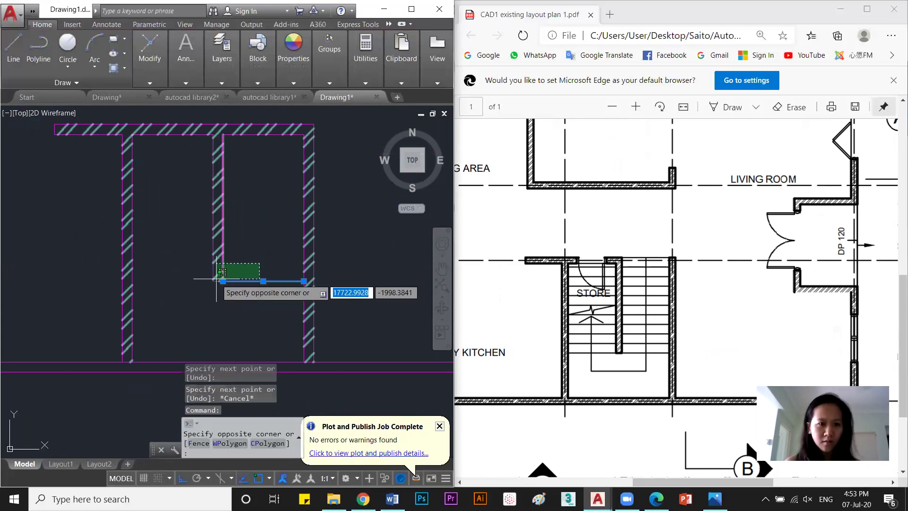
left_click(239, 284)
left_click(223, 280)
key("Escape")
scroll(200, 225, "down", 4)
Examine the section A markers outside the living room in the PDF plan.
middle_click_drag(277, 246, 232, 287)
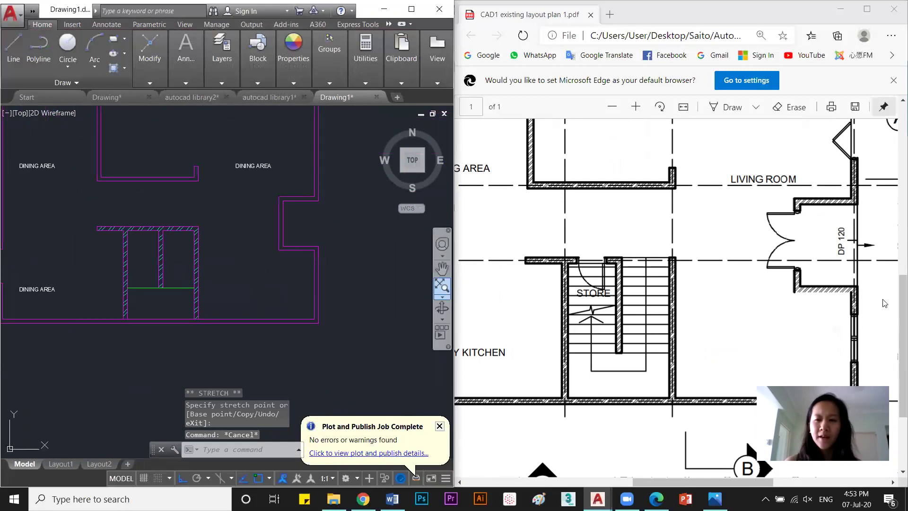
scroll(842, 346, "down", 2)
scroll(797, 269, "up", 6)
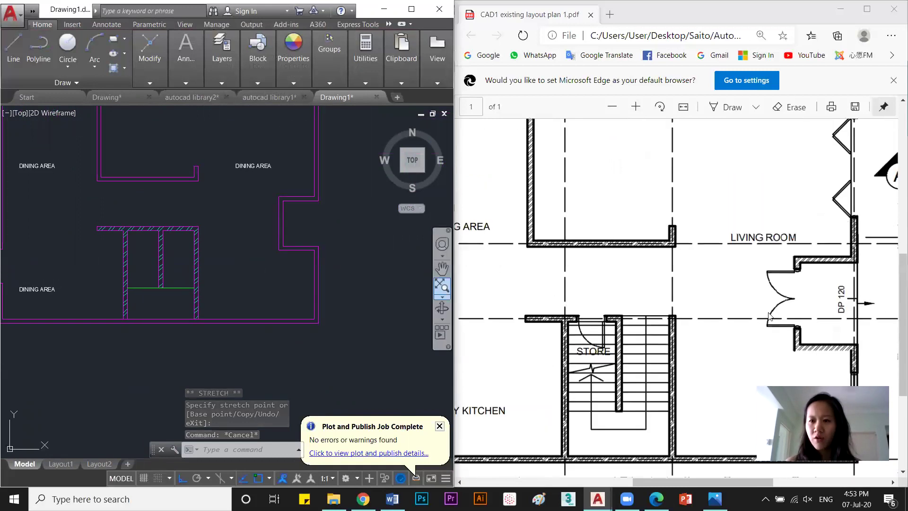
left_click_drag(709, 481, 754, 428)
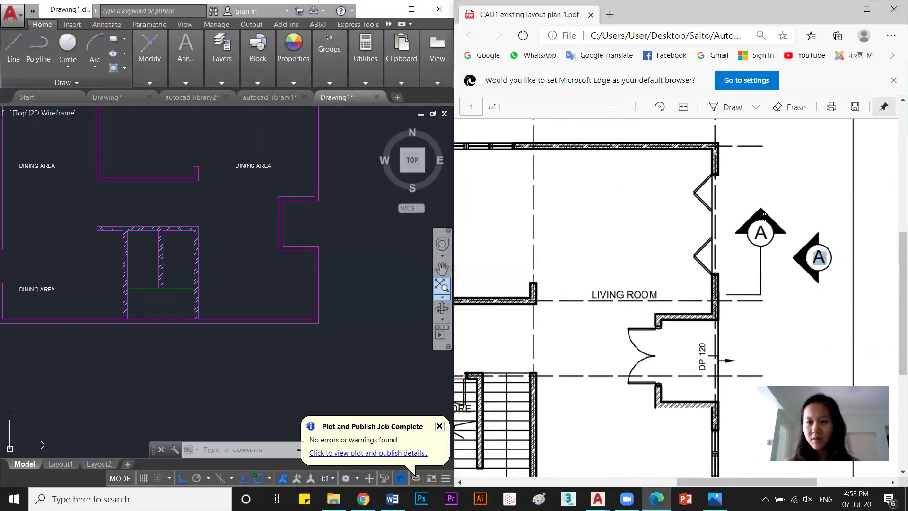
left_click(338, 246)
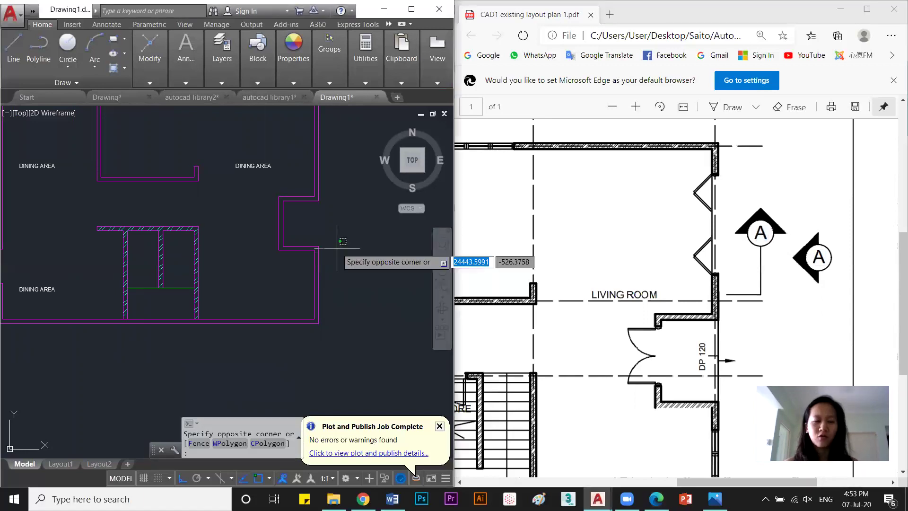
scroll(342, 248, "down", 2)
key("Escape")
key("Escape")
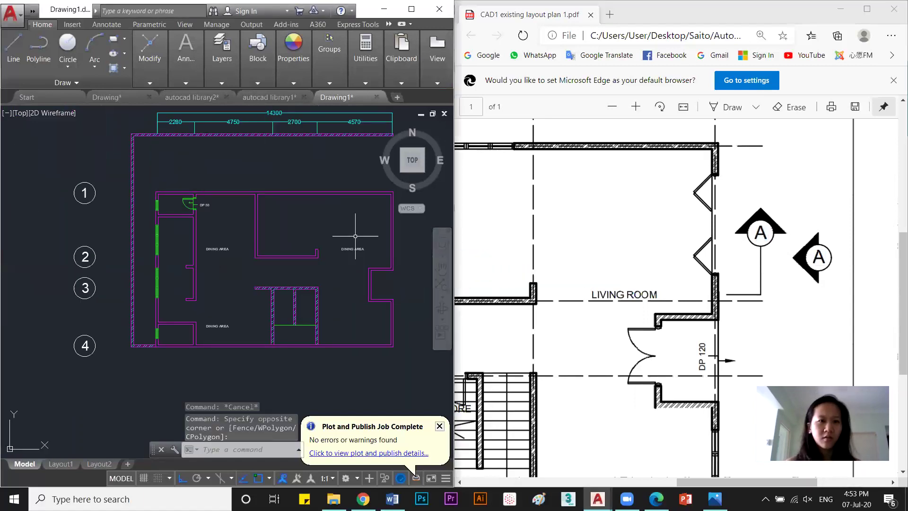
Copy the grid A bubble straight down to the empty area below the floor plan.
middle_click_drag(355, 223, 372, 315)
left_click(179, 180)
left_click(207, 203)
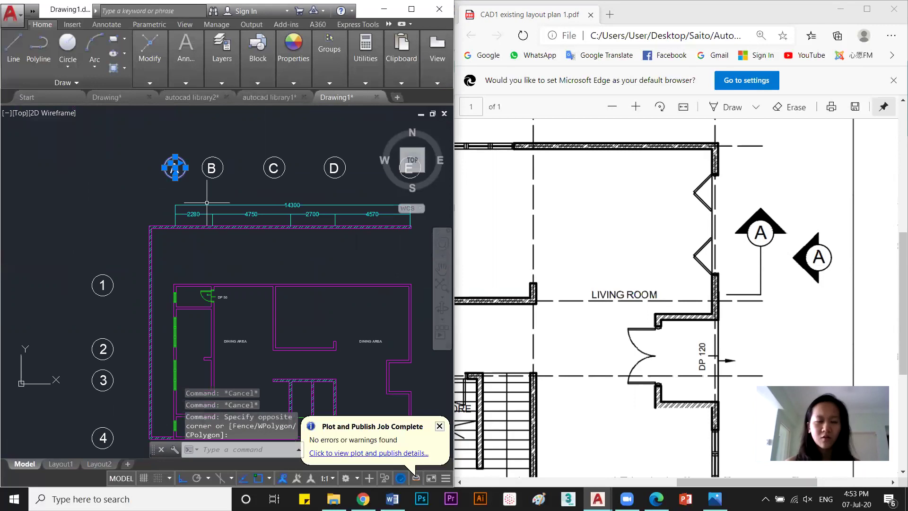
left_click(171, 163)
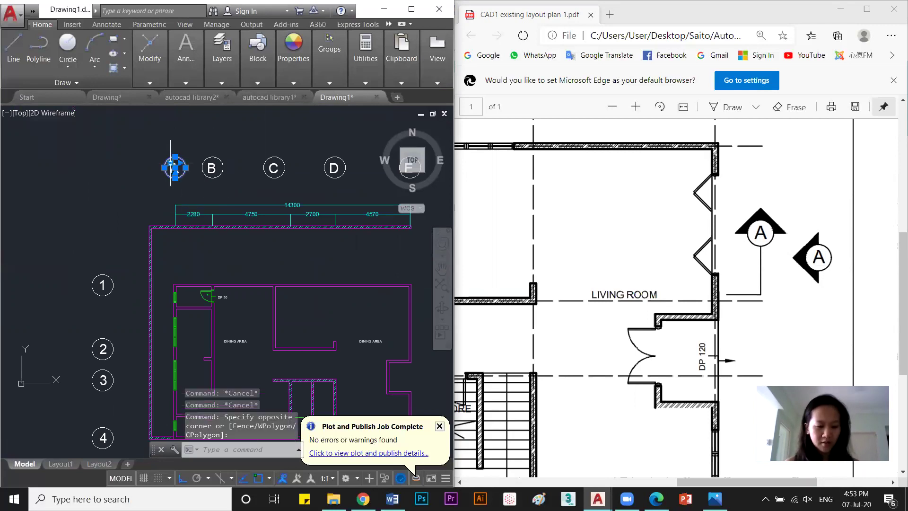
key("Return")
left_click(175, 178)
scroll(293, 303, "down", 3)
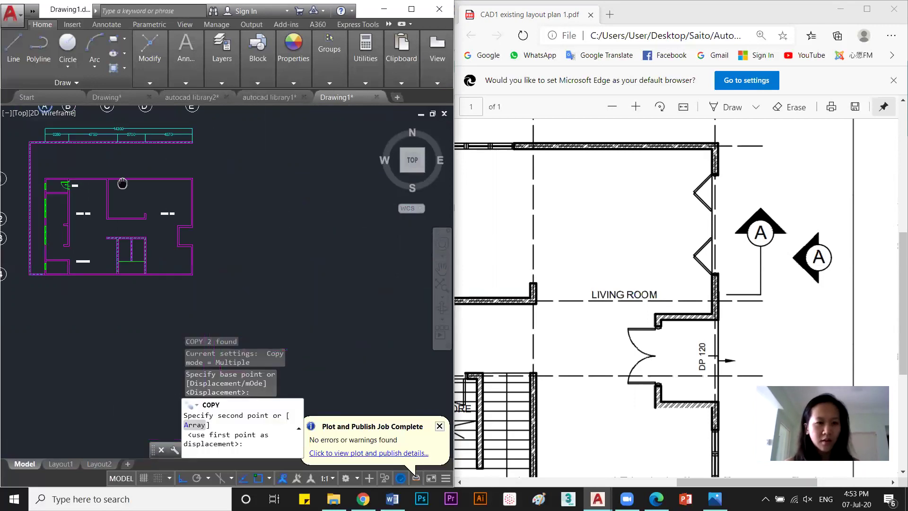
left_click(82, 299)
key("Escape")
Move the copied A bubble outside the living room's east wall, with ortho off.
left_click(81, 302)
left_click(54, 303)
type("M")
key("Return")
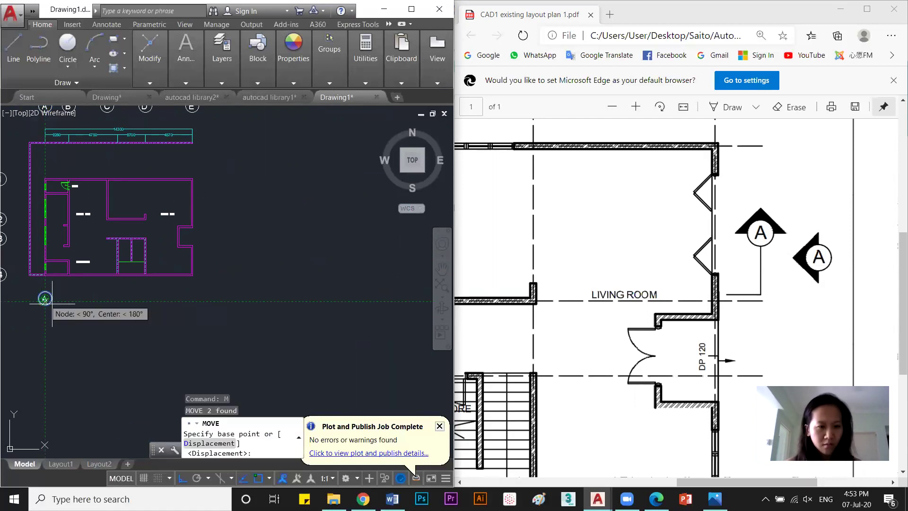
left_click(46, 300)
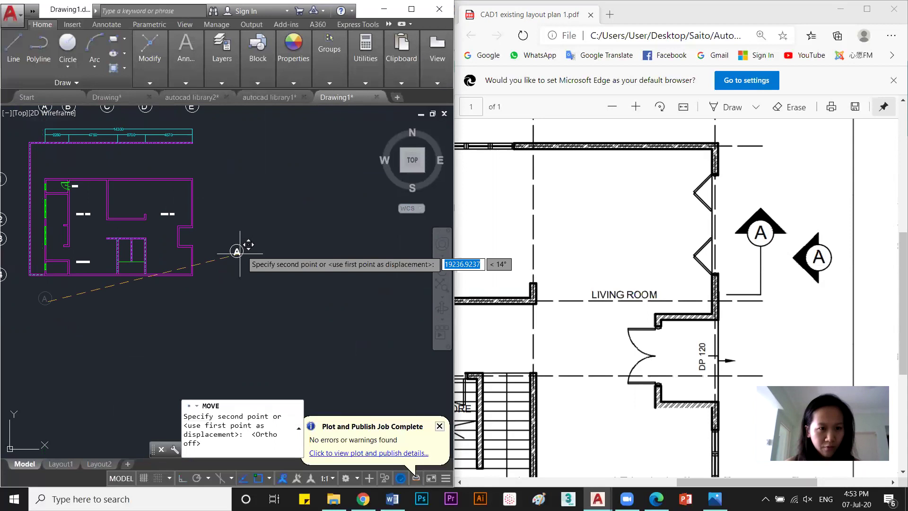
left_click(226, 224)
key("Escape")
Copy the A bubble up beside the east wall to make a second circle for the section markers.
scroll(184, 208, "up", 4)
left_click(318, 272)
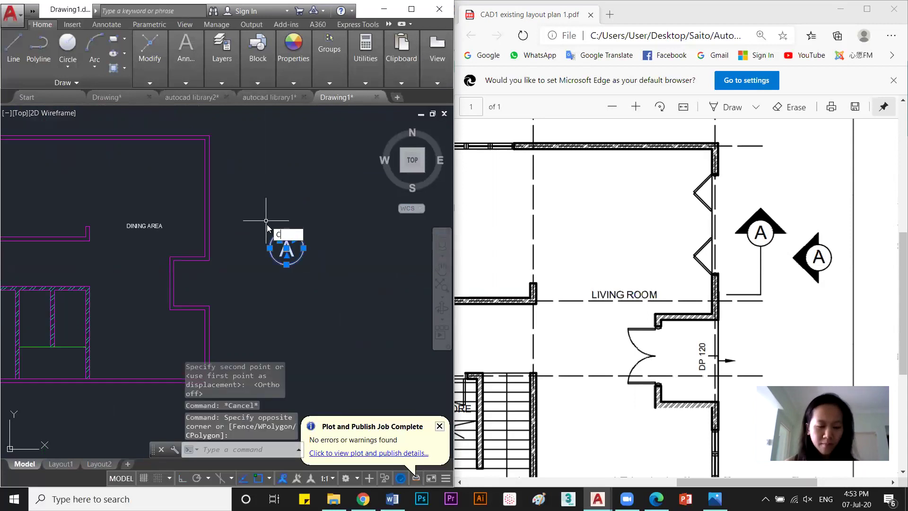
left_click(287, 260)
type("co")
key("Return")
left_click(287, 259)
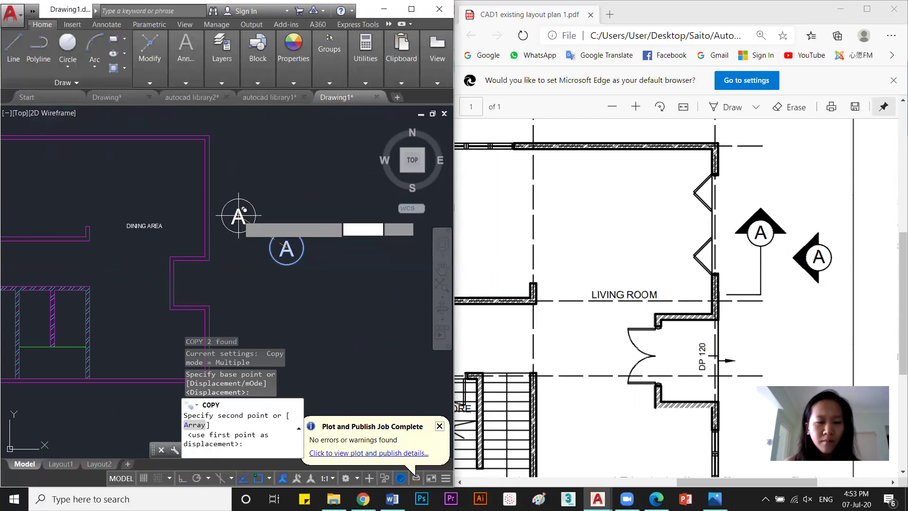
left_click(238, 217)
key("Escape")
scroll(235, 199, "up", 2)
scroll(238, 203, "up", 2)
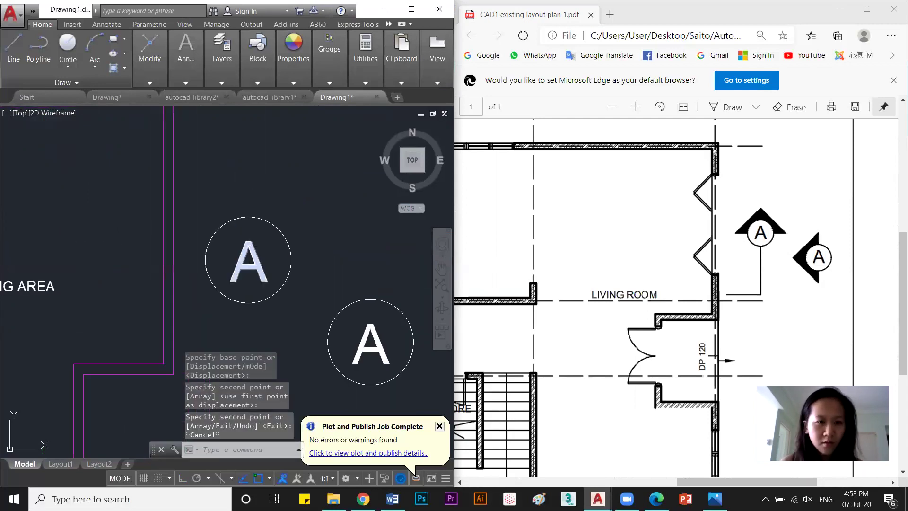
Draw a polyline triangle pointing up around the top half of the first A circle, with its base level with the circle's centre.
type("pl")
key("Return")
left_click(205, 260)
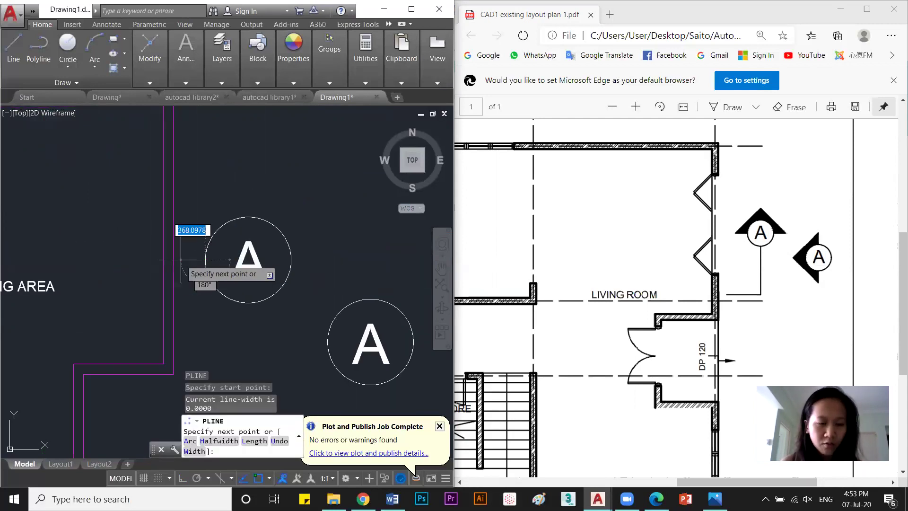
left_click(180, 260)
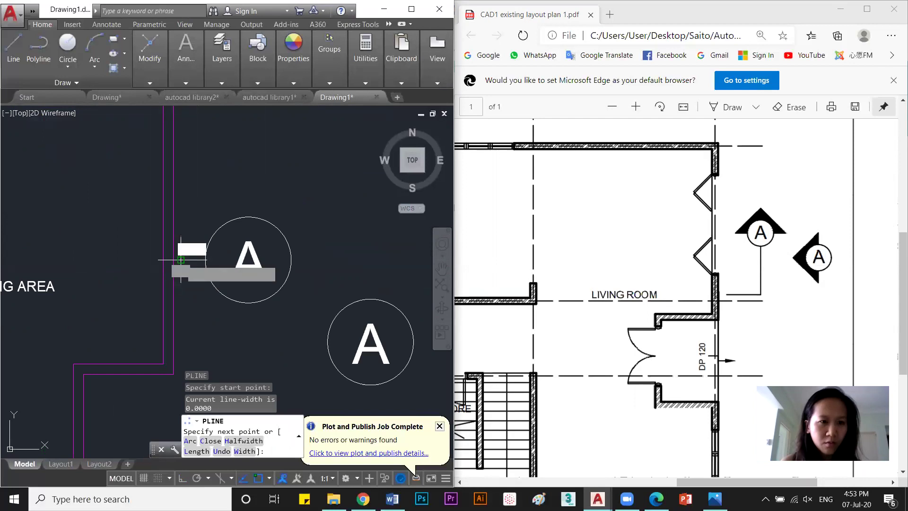
left_click(249, 175)
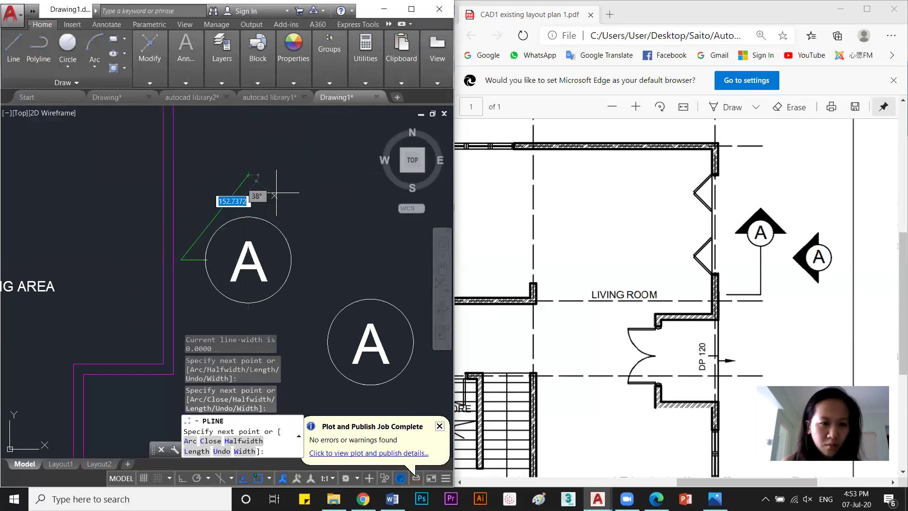
left_click(315, 259)
key("Escape")
Hatch the area between the triangle and the first A circle and set the hatch pattern to SOLID.
type("H")
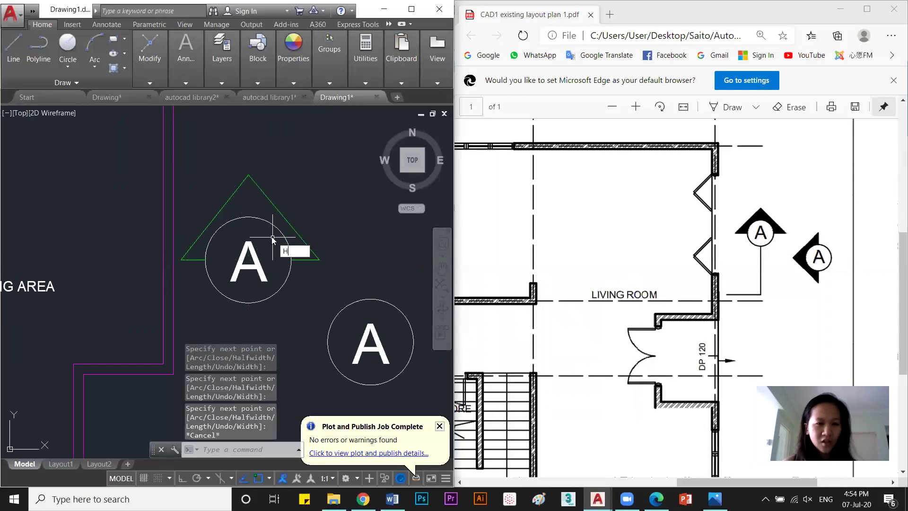
key("Return")
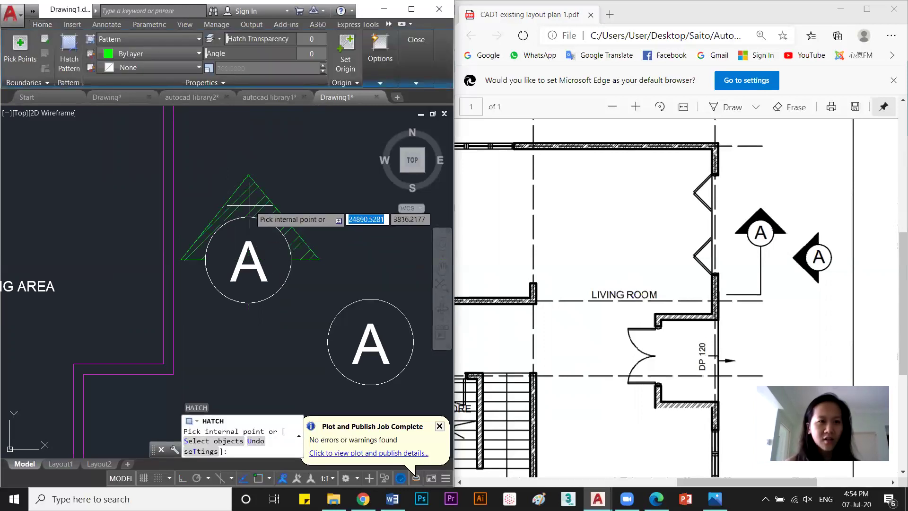
left_click(411, 9)
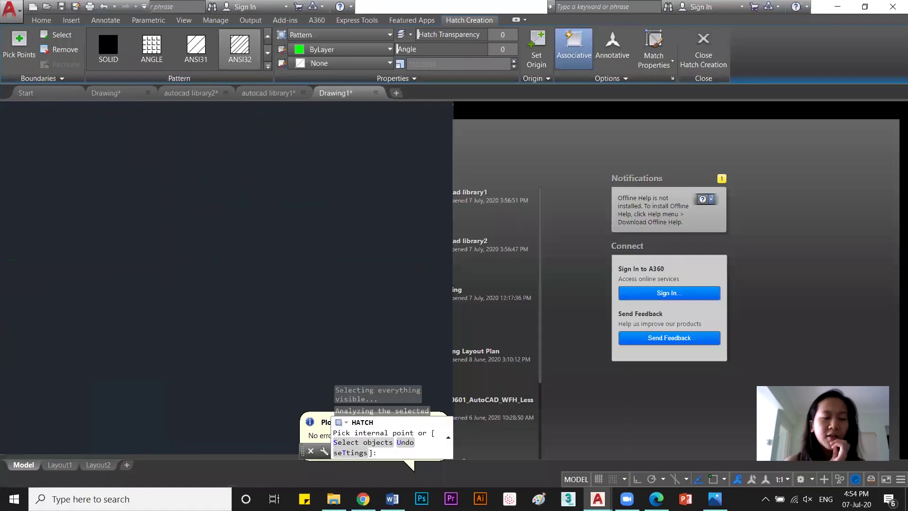
key("Escape")
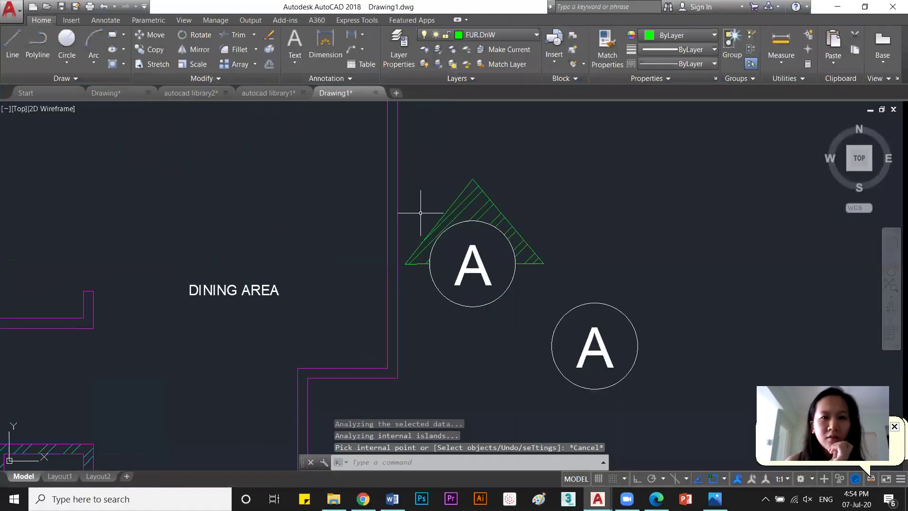
left_click(466, 202)
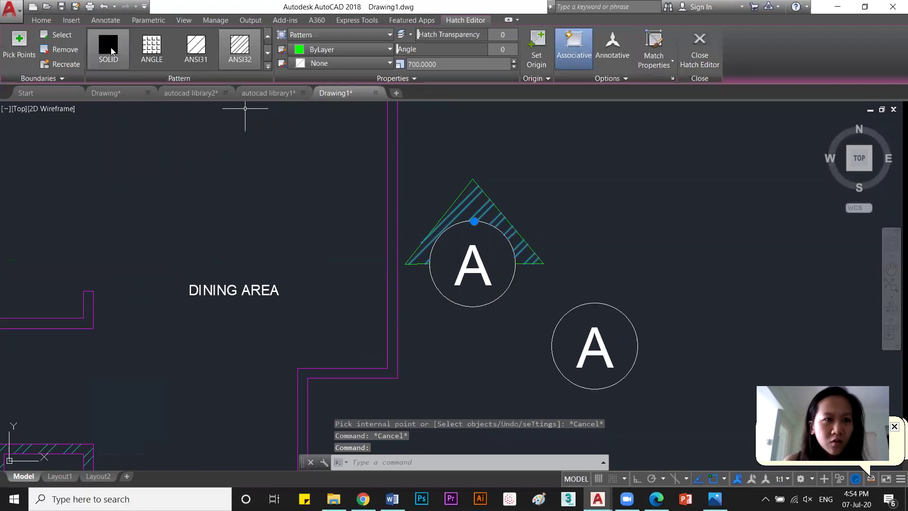
left_click(110, 49)
key("Escape")
left_click_drag(503, 10, 0, 95)
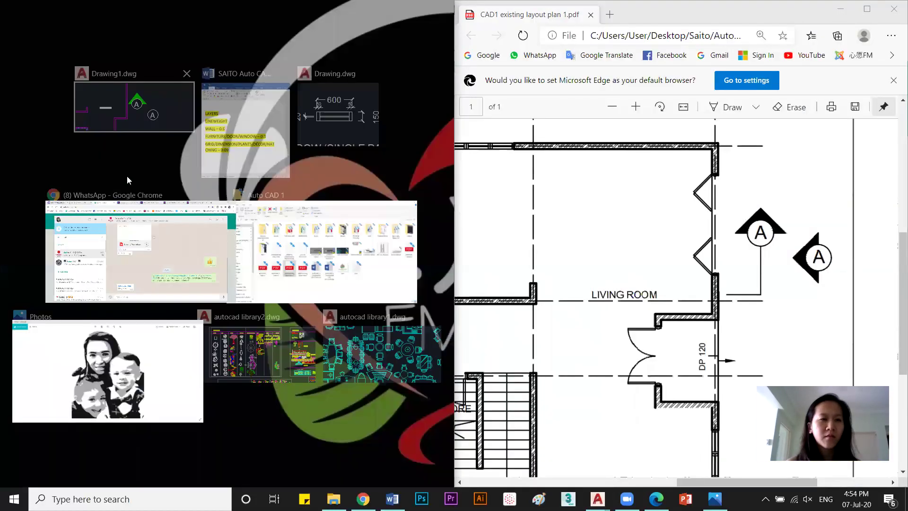
left_click(127, 122)
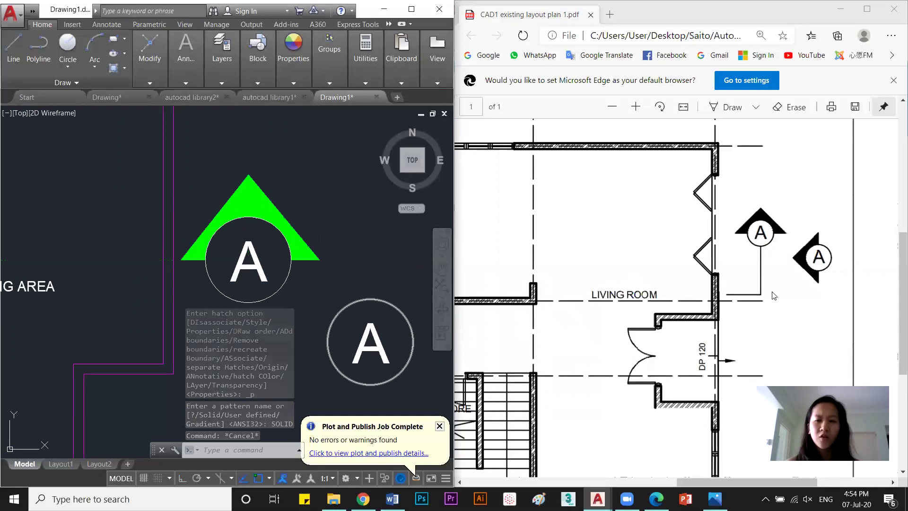
Copy the triangle with its solid hatch from the first A circle onto the second A circle.
left_click(329, 273)
left_click(309, 252)
middle_click_drag(326, 256, 262, 187)
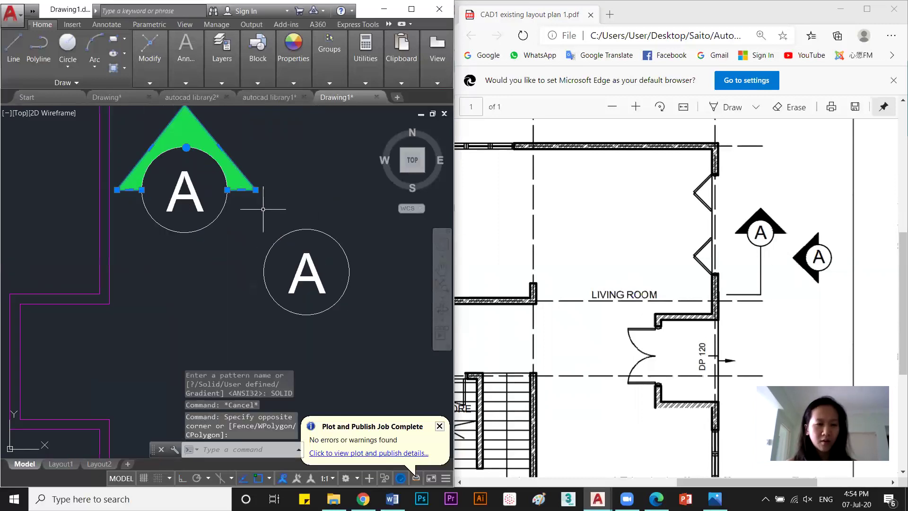
type("O")
key("Return")
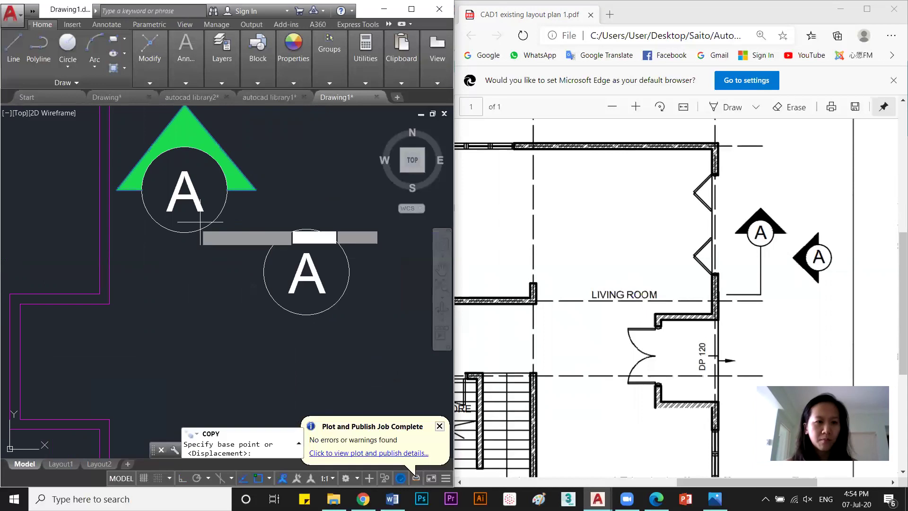
left_click(184, 232)
left_click(306, 313)
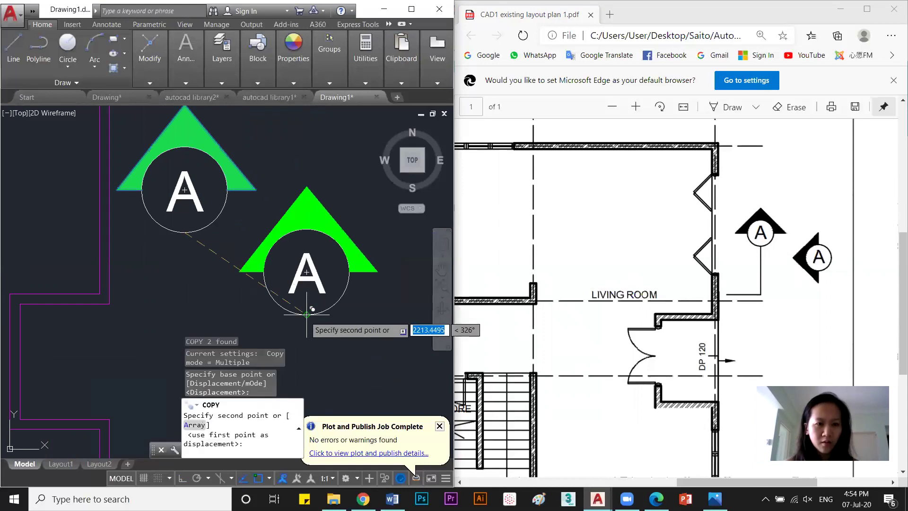
key("Escape")
Rotate the second marker's triangle and hatch 90° about the circle's centre so it points west, with ortho on.
left_click(384, 292)
left_click(362, 239)
left_click(236, 272)
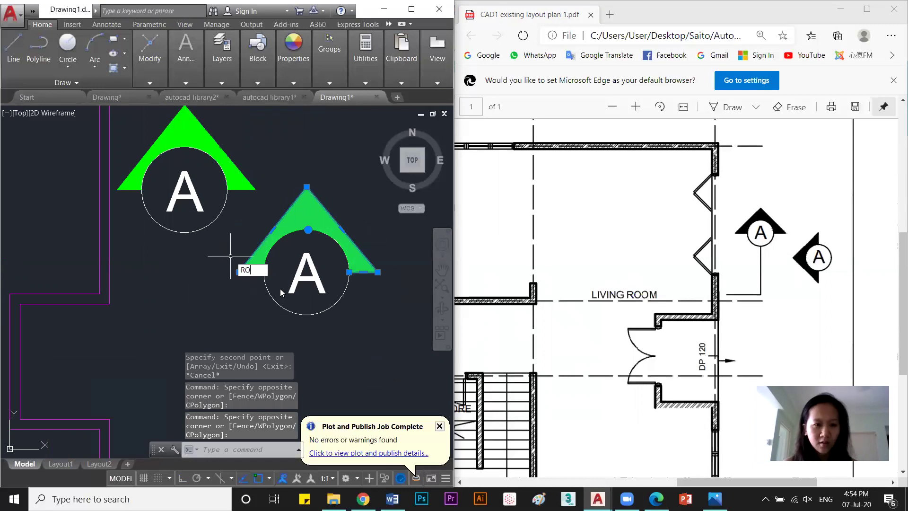
type("RO")
key("Return")
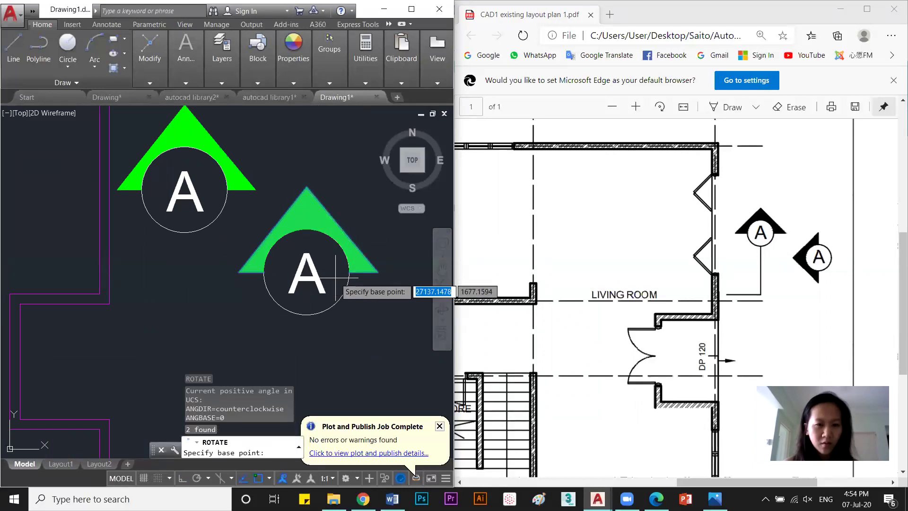
left_click(306, 271)
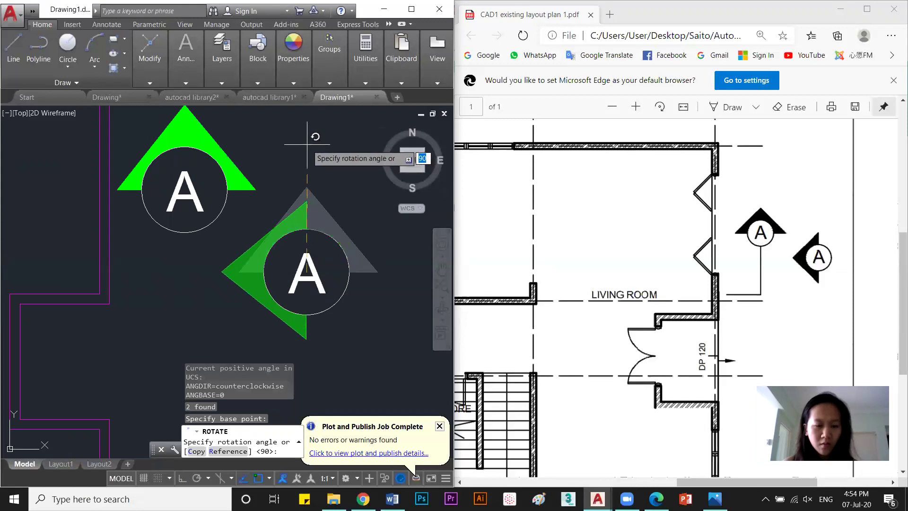
left_click(182, 478)
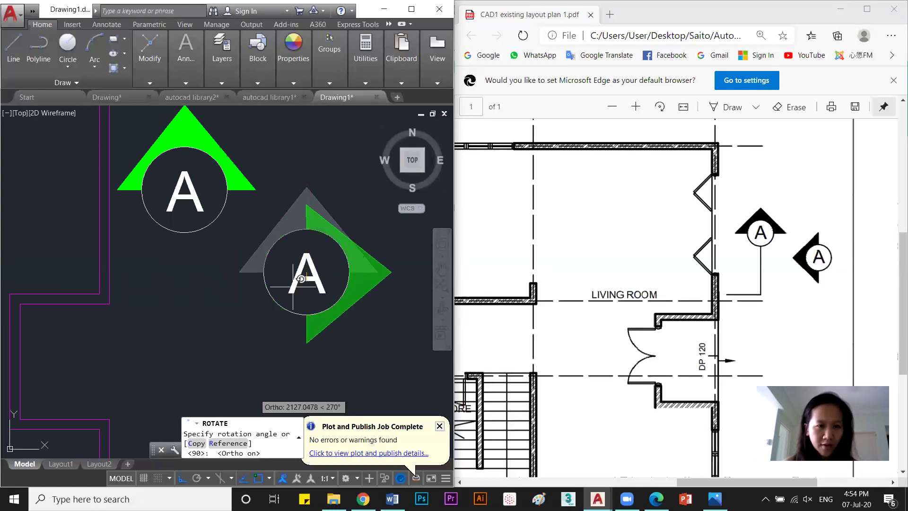
left_click(307, 166)
Examine the placement of the A, B, C and D section markers around the ground floor plan in the PDF.
scroll(324, 260, "down", 2)
scroll(343, 295, "down", 4)
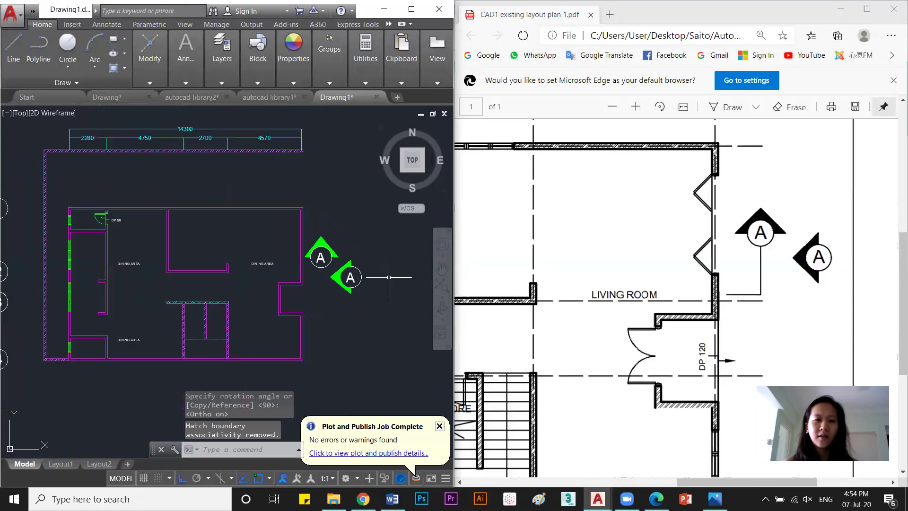
scroll(709, 454, "down", 3, "ctrl")
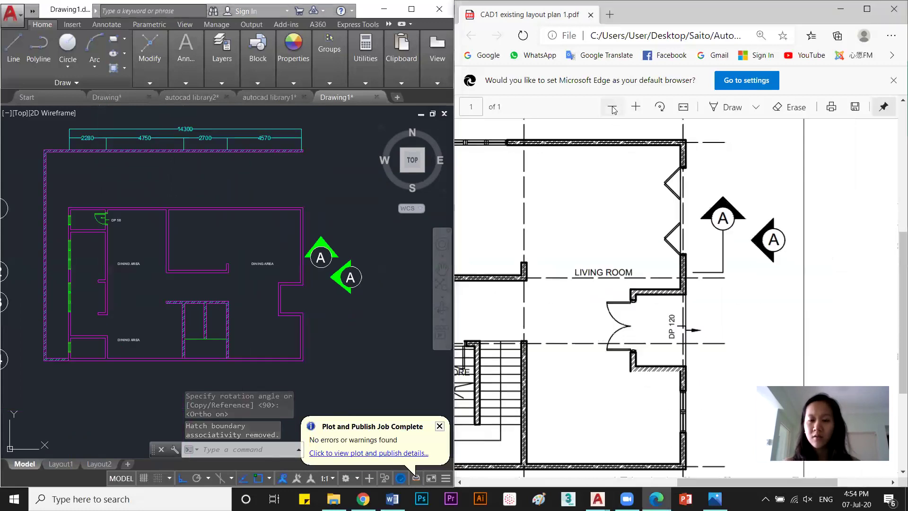
left_click_drag(753, 478, 664, 478)
left_click(613, 107)
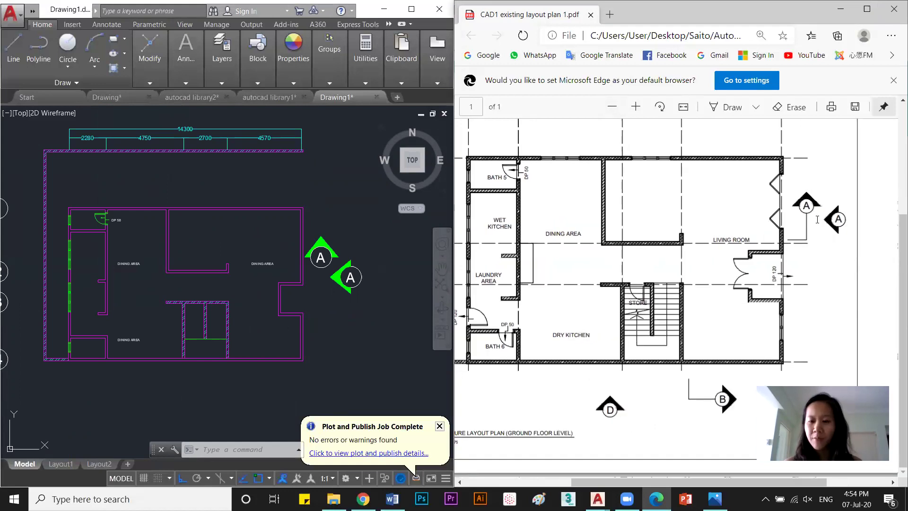
left_click_drag(777, 483, 714, 470)
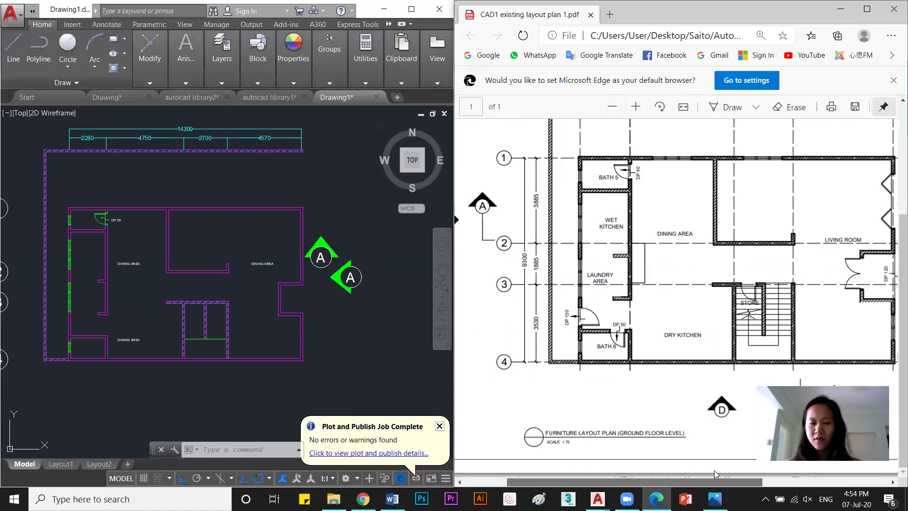
left_click(868, 8)
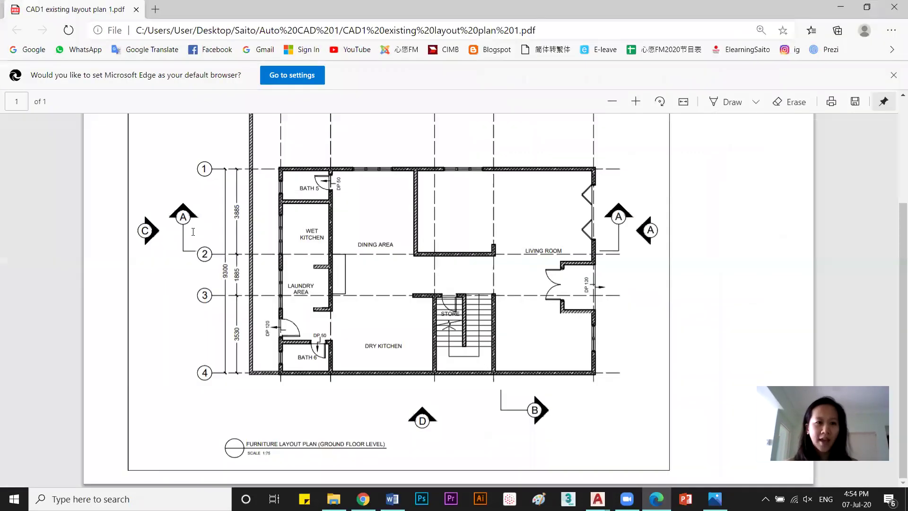
scroll(537, 427, "up", 3)
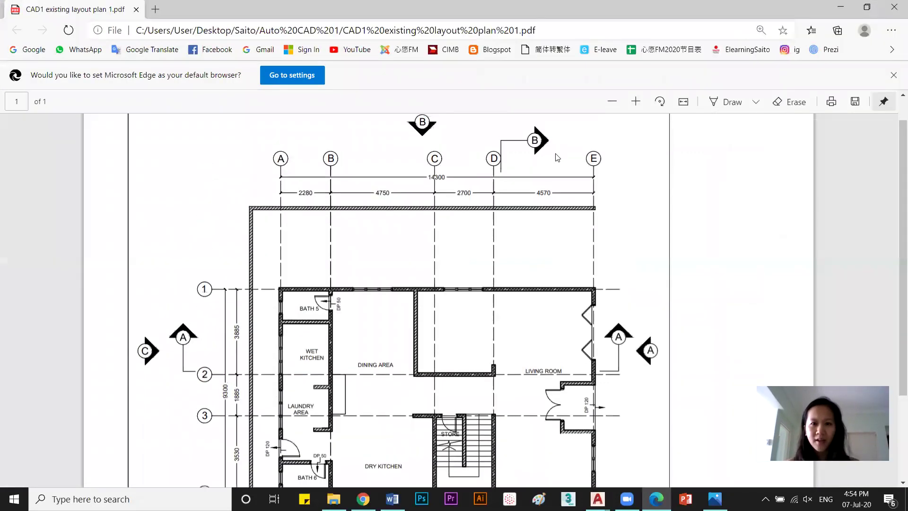
scroll(535, 436, "down", 3)
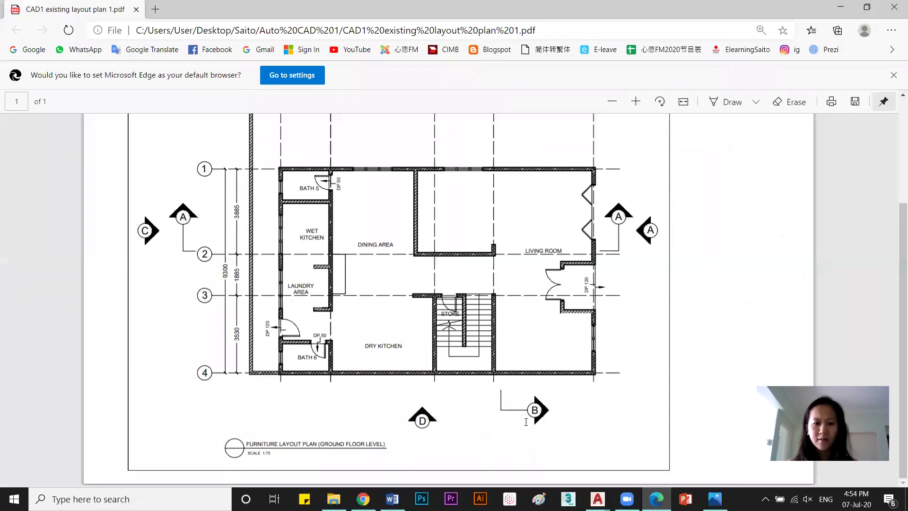
scroll(519, 421, "up", 4)
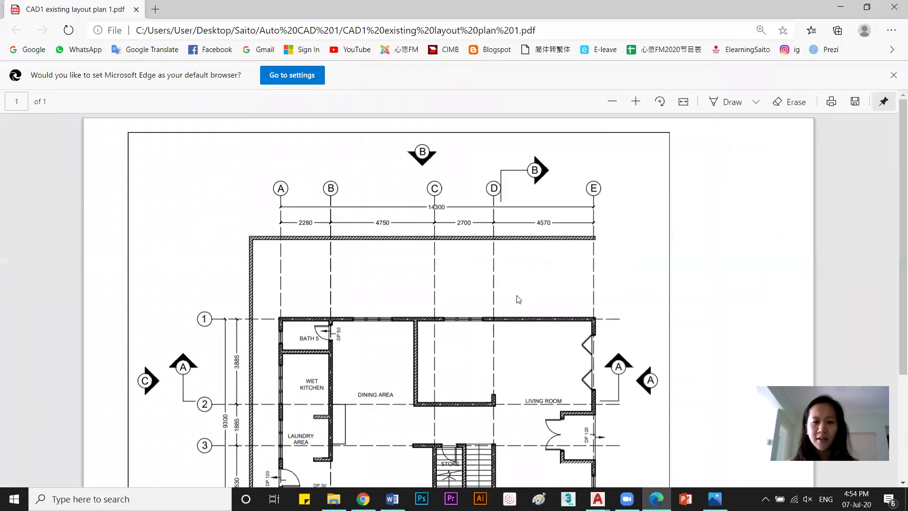
scroll(538, 406, "down", 4)
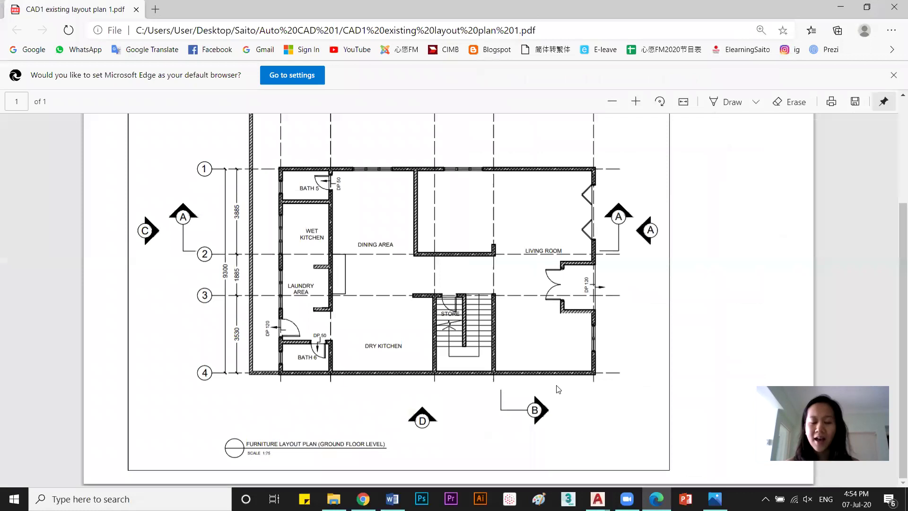
scroll(665, 263, "up", 4)
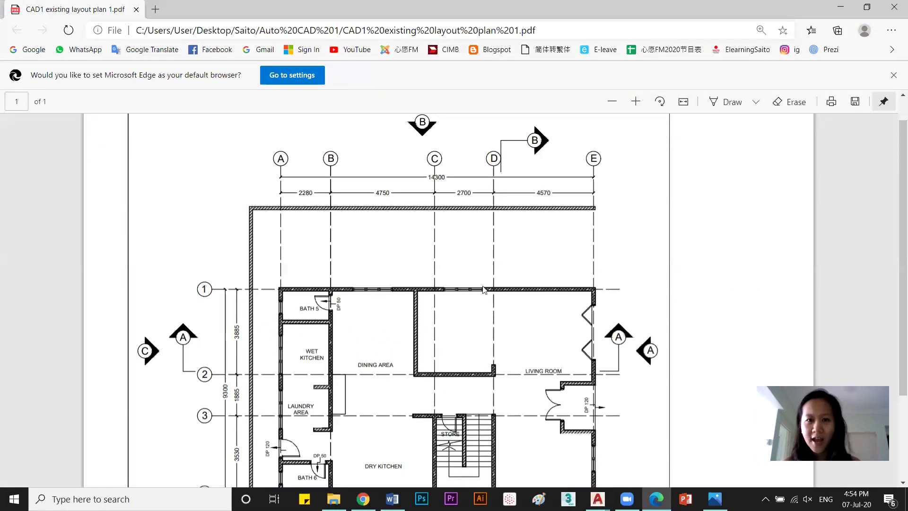
scroll(107, 306, "down", 2)
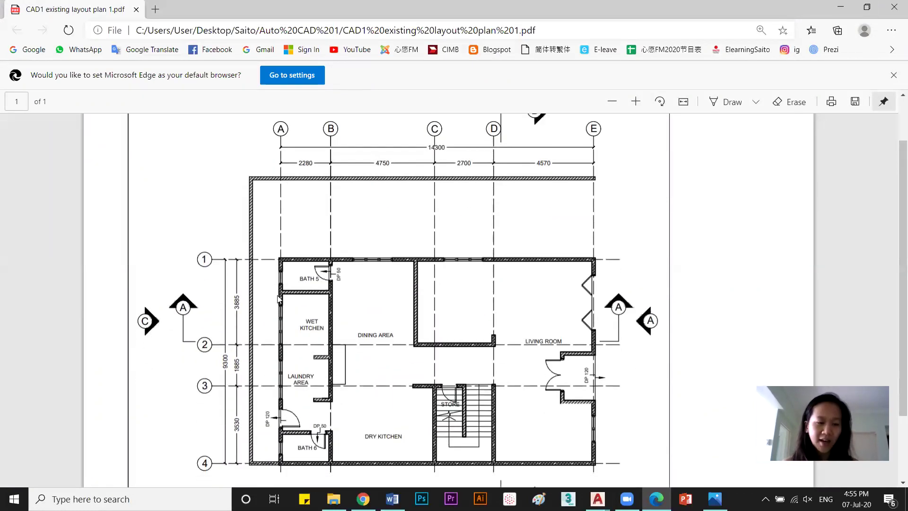
scroll(436, 423, "down", 3)
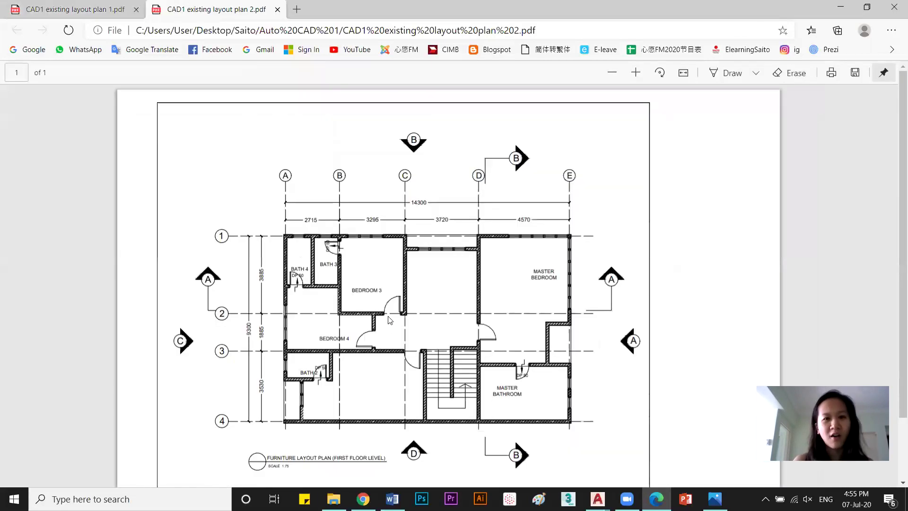
Examine the first floor layout and its section markers in CAD1 existing layout plan 2.pdf.
scroll(520, 331, "down", 1)
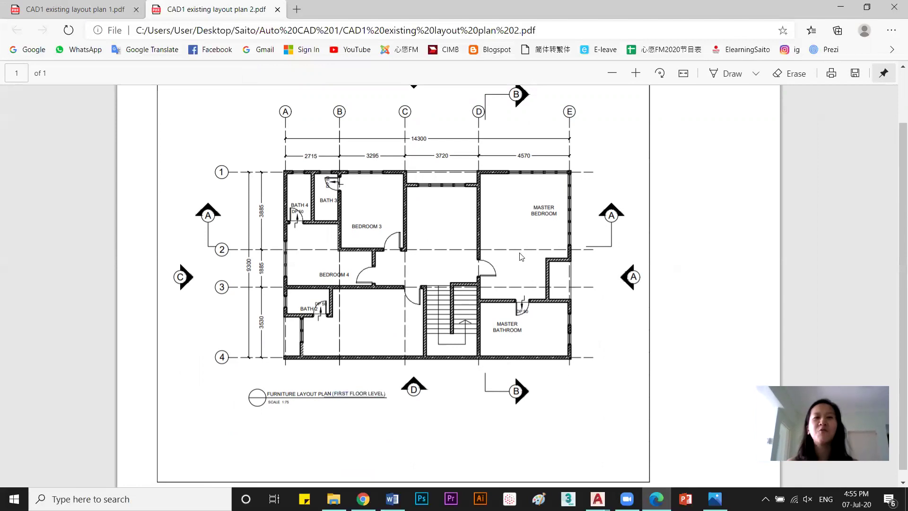
scroll(572, 262, "up", 1)
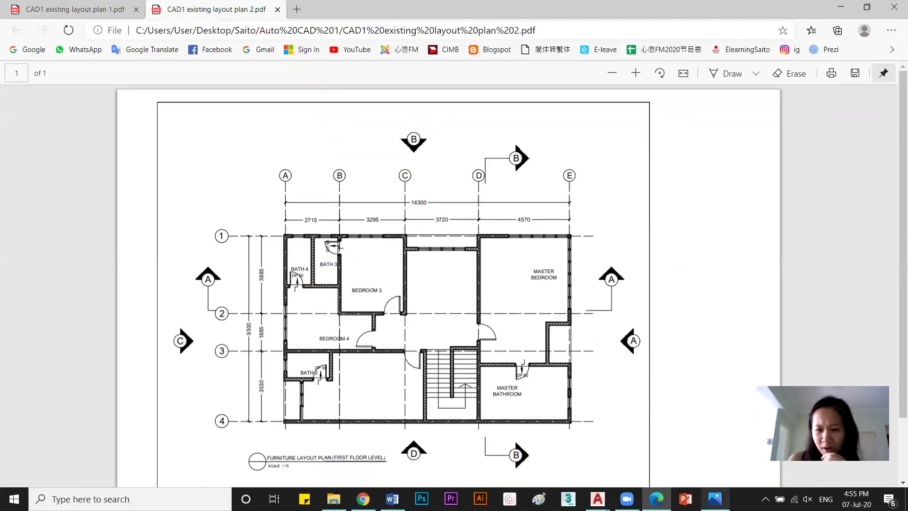
left_click(598, 498)
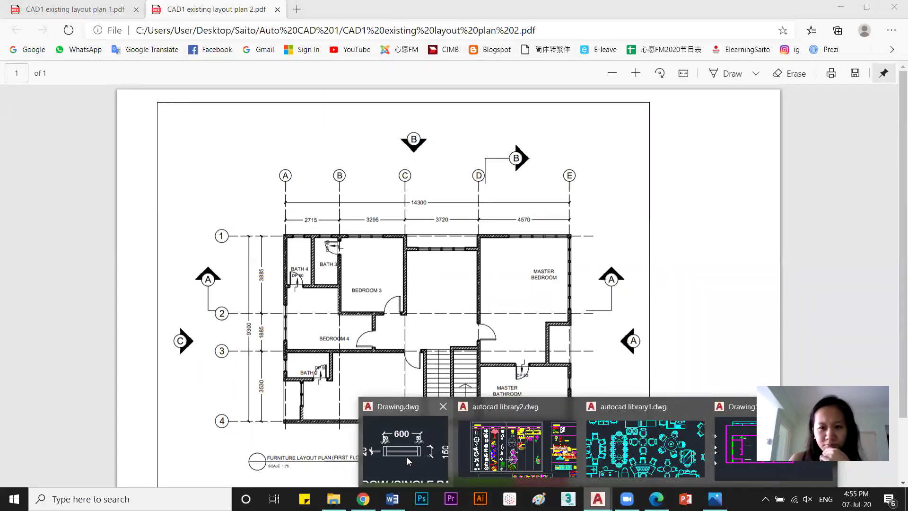
left_click(590, 296)
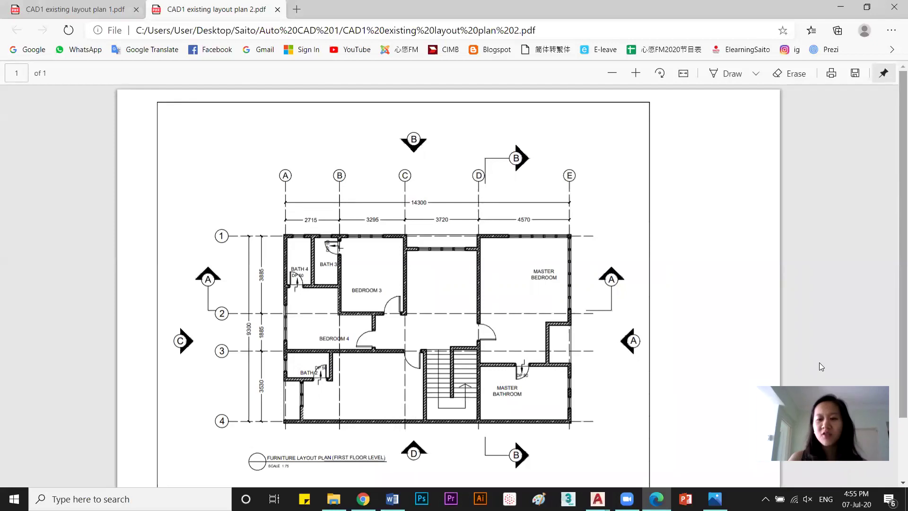